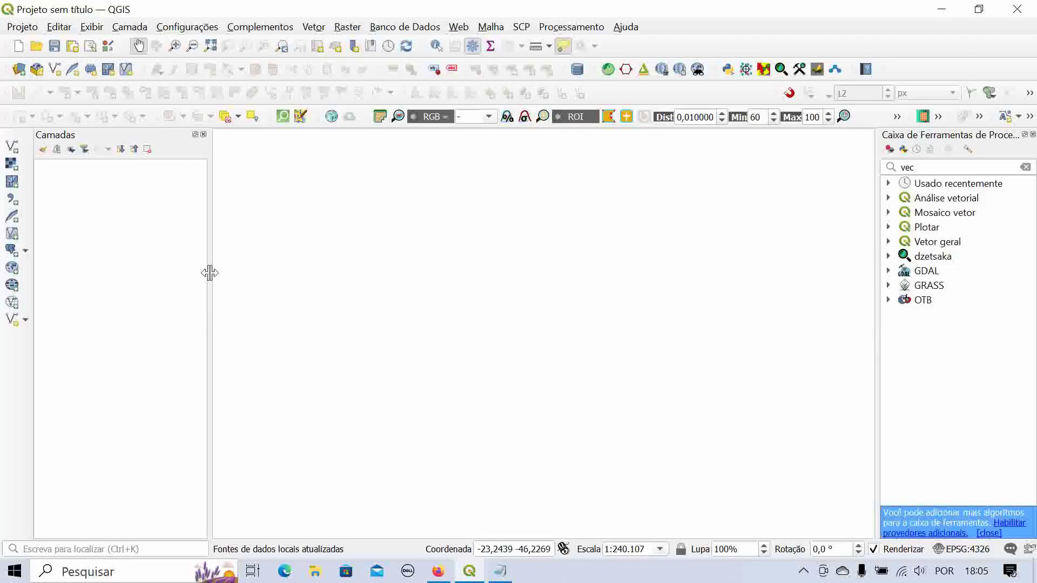
pyautogui.moveTo(209, 273); pyautogui.dragTo(193, 271)
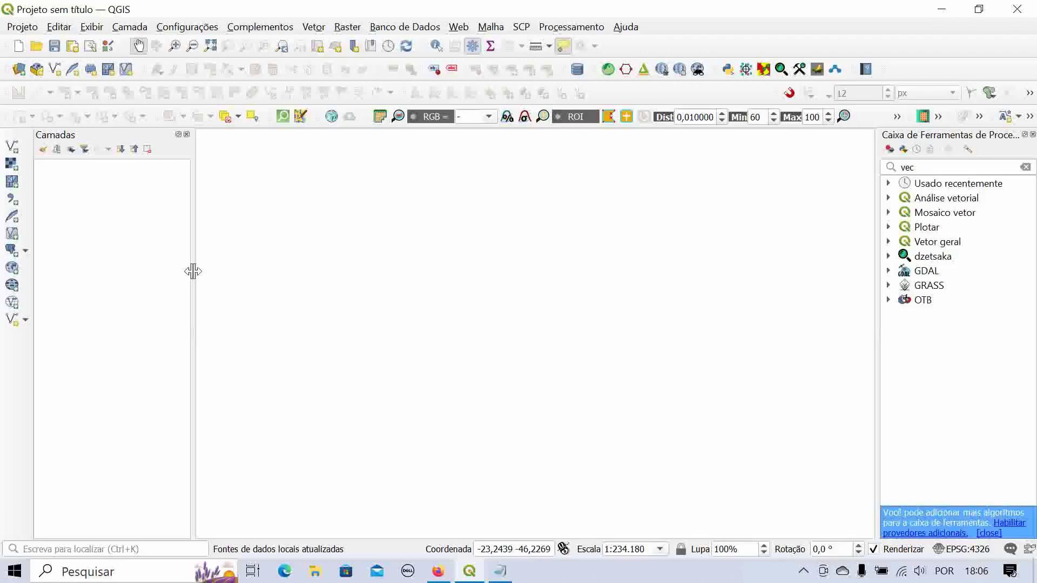
pyautogui.moveTo(193, 271); pyautogui.dragTo(218, 271)
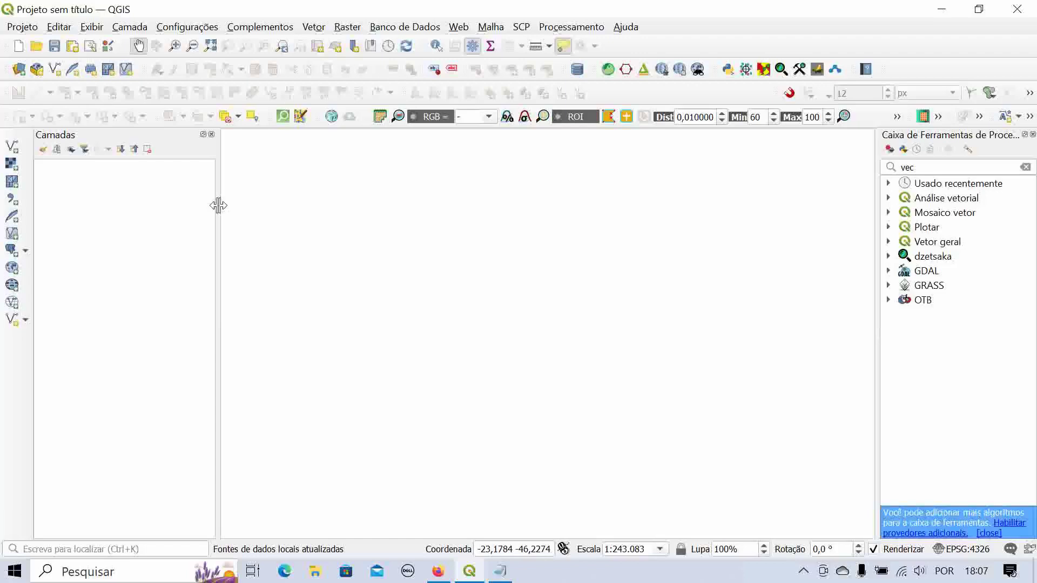
pyautogui.moveTo(218, 205); pyautogui.dragTo(210, 207)
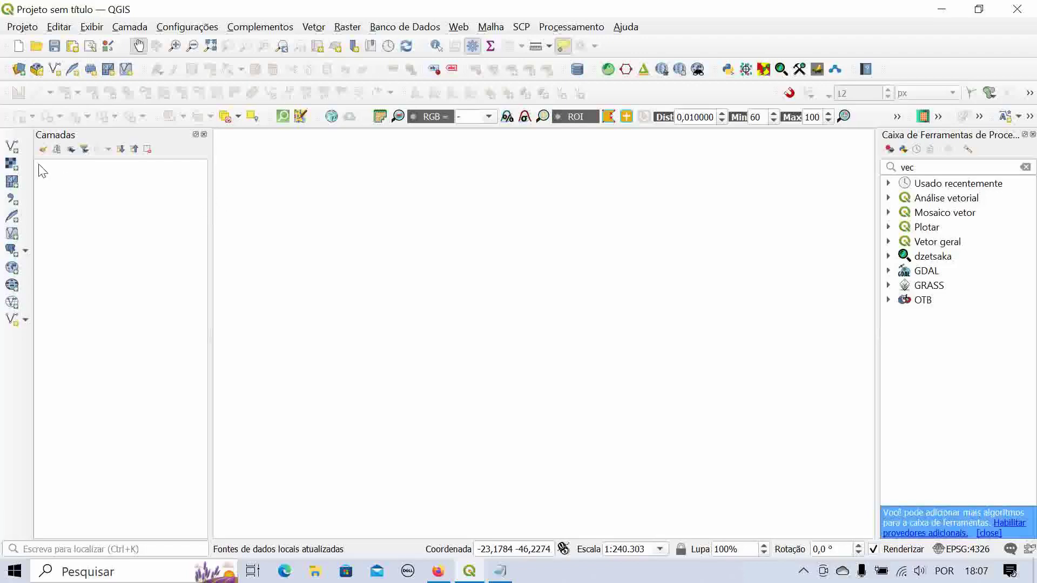
# - Start adding a raster layer and browse to C:\sentinel\IMG_recortada_10m\bandas mosaicadas cena1 e cena 2
pyautogui.click(12, 165)
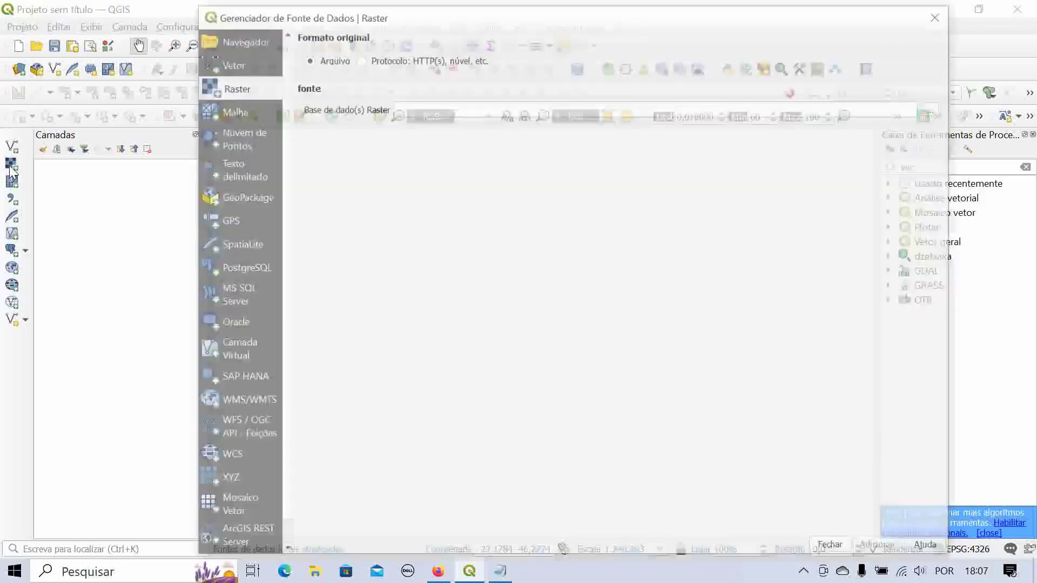
pyautogui.click(934, 110)
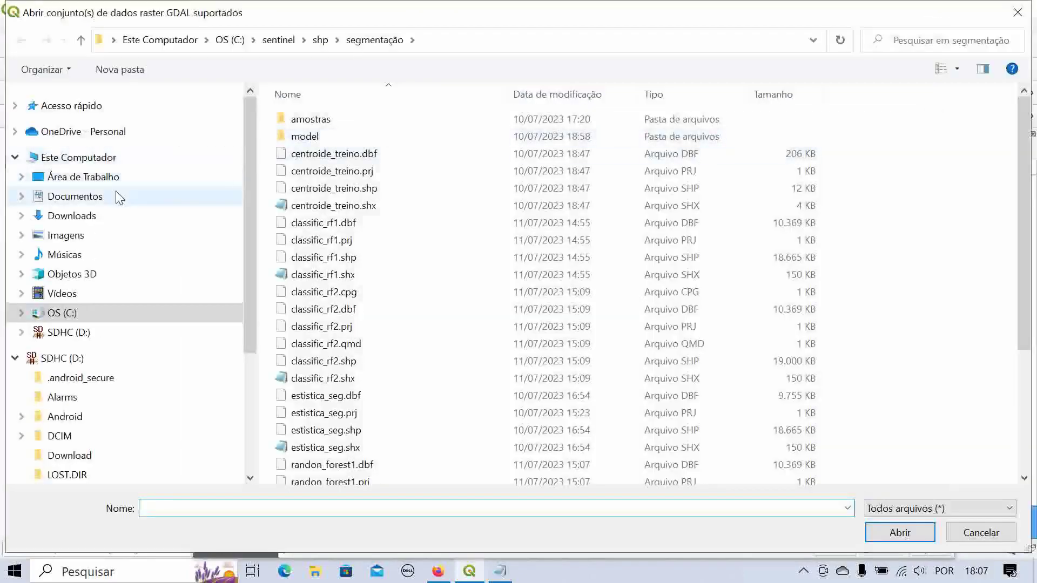
pyautogui.click(61, 313)
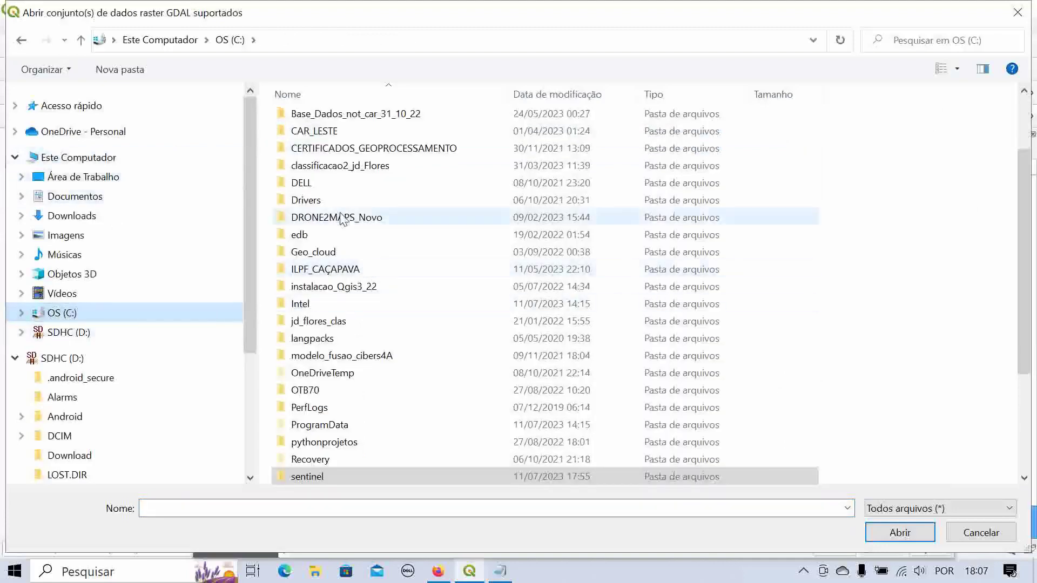
pyautogui.scroll(-1, 358, 405)
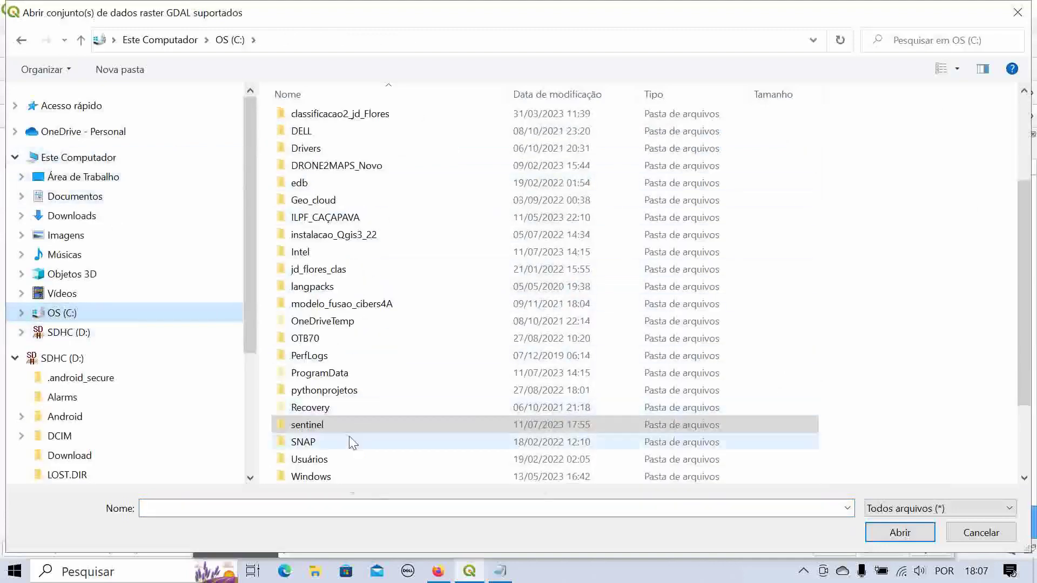
pyautogui.doubleClick(330, 427)
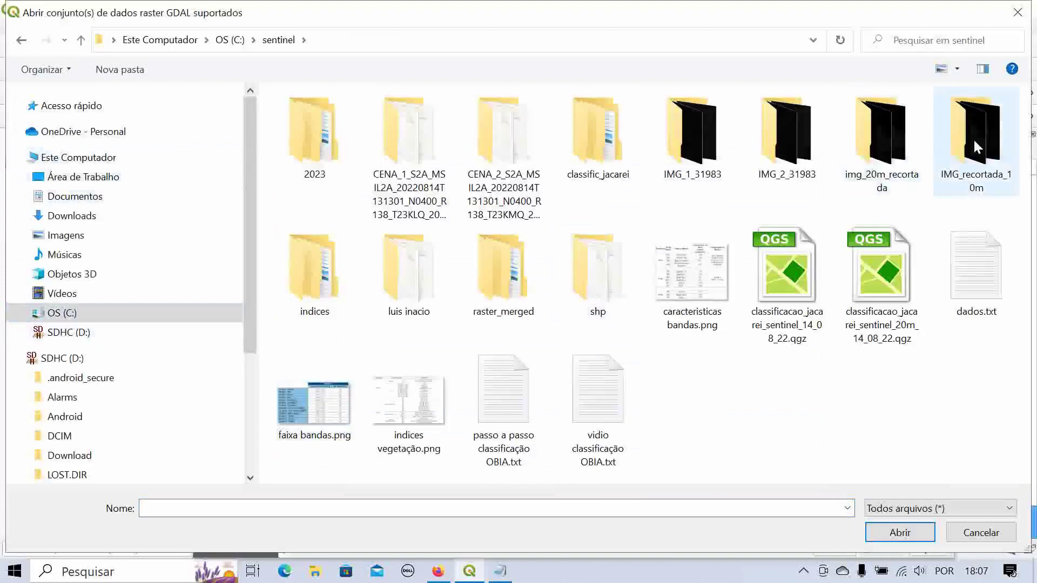
pyautogui.doubleClick(974, 139)
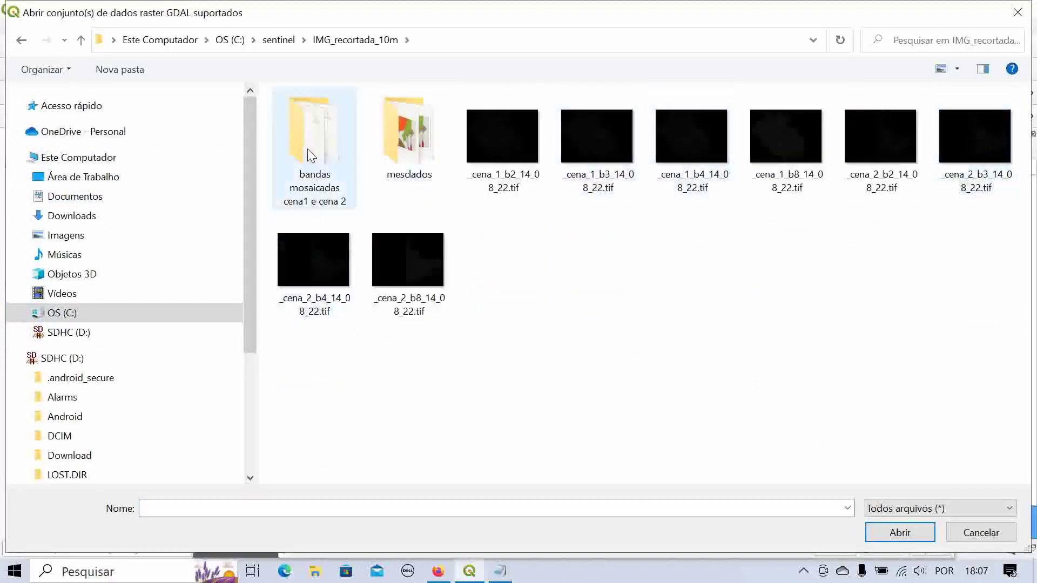
pyautogui.doubleClick(320, 142)
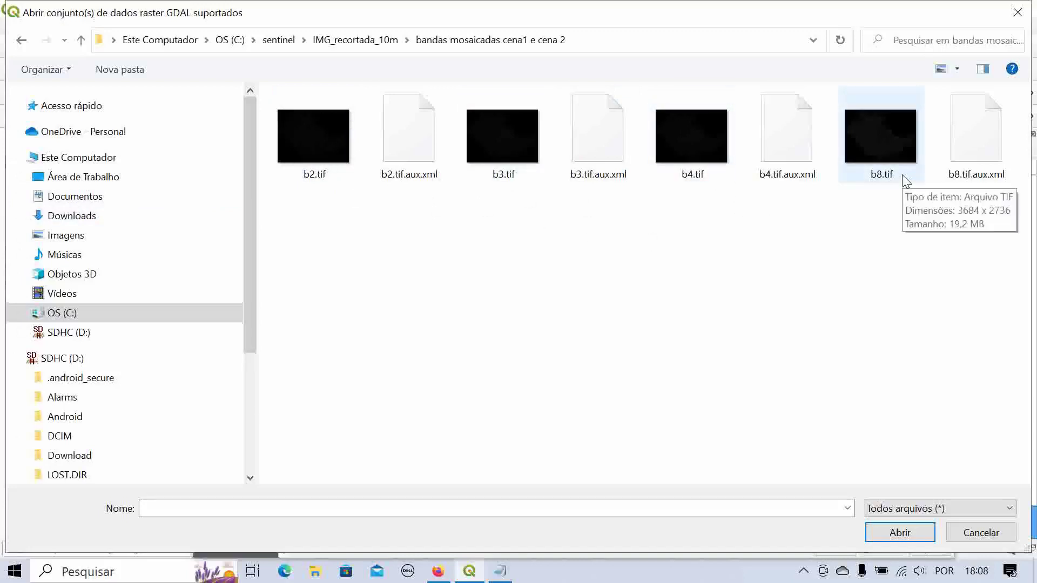
# - Add every file in the folder, from b2.tif through b8.tif.aux.xml, as raster sources, then dismiss the messages and close the data source manager
pyautogui.click(319, 158)
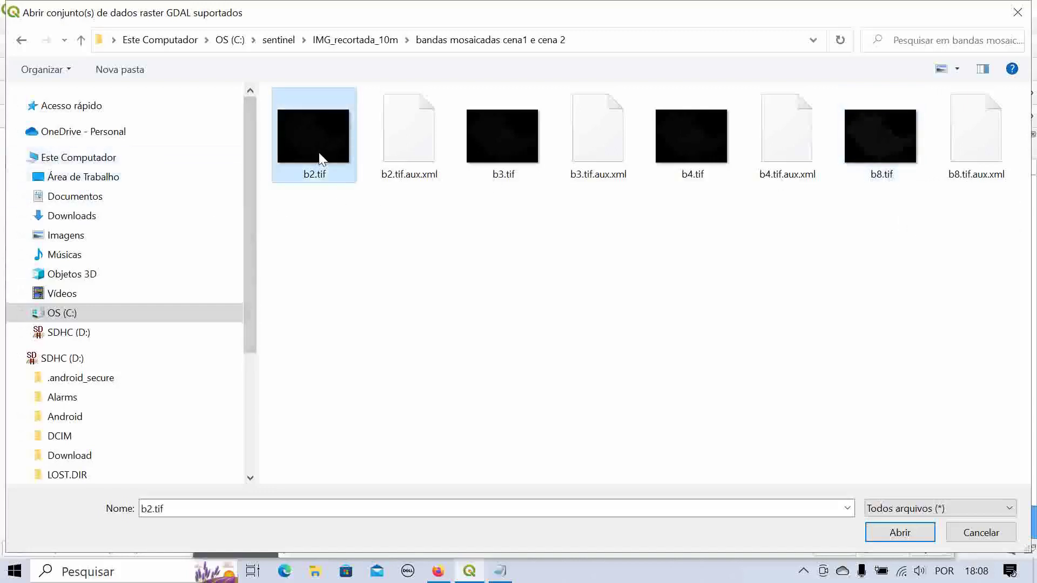
pyautogui.hotkey('shift', 'Right')
pyautogui.hotkey('shift', 'Right')
pyautogui.hotkey('shift', 'Right')
pyautogui.hotkey('shift', 'Right')
pyautogui.hotkey('shift', 'Right')
pyautogui.hotkey('shift', 'Right')
pyautogui.hotkey('shift', 'Right')
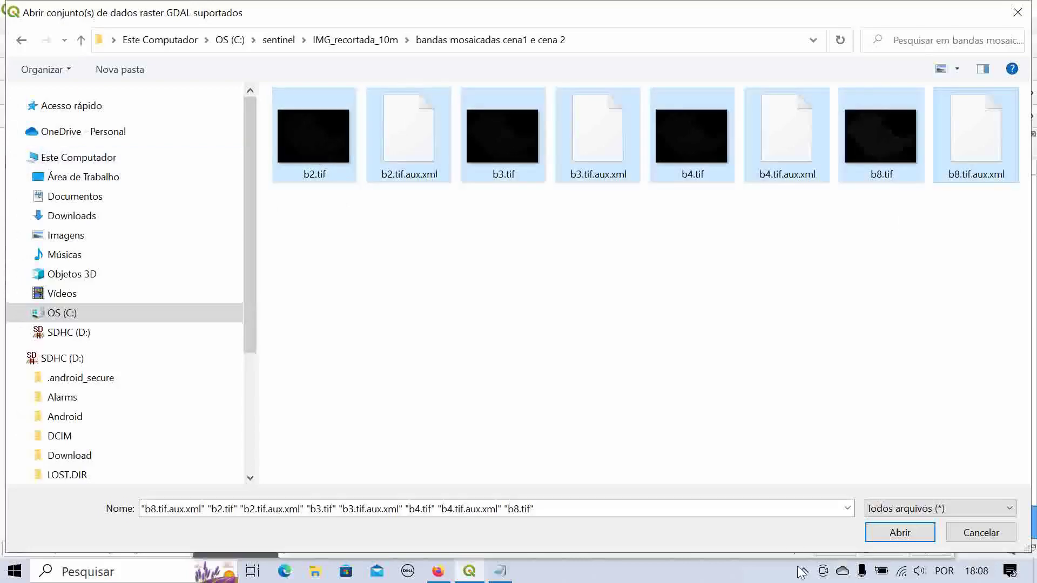
pyautogui.click(901, 534)
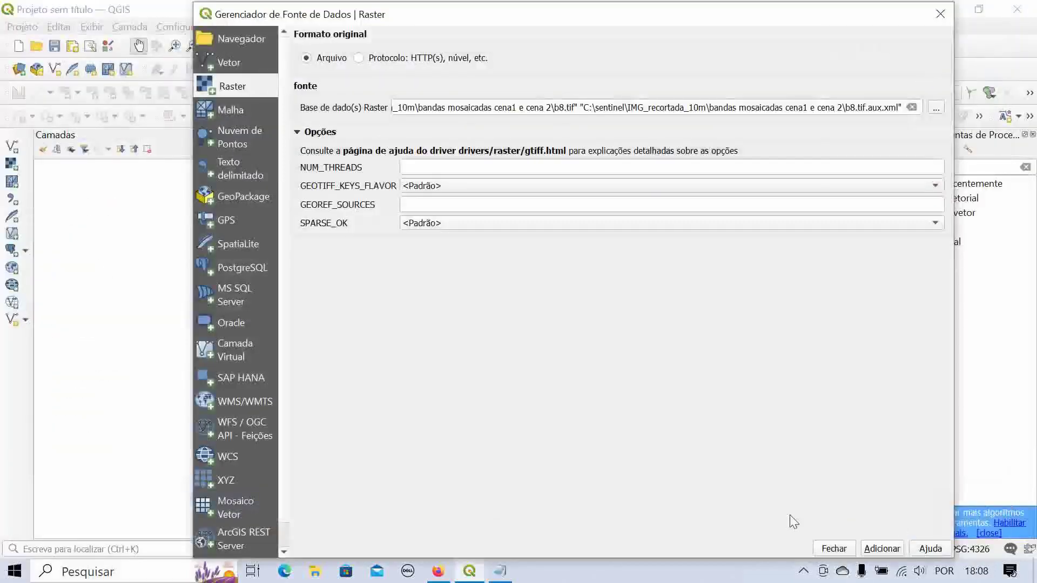
pyautogui.click(881, 549)
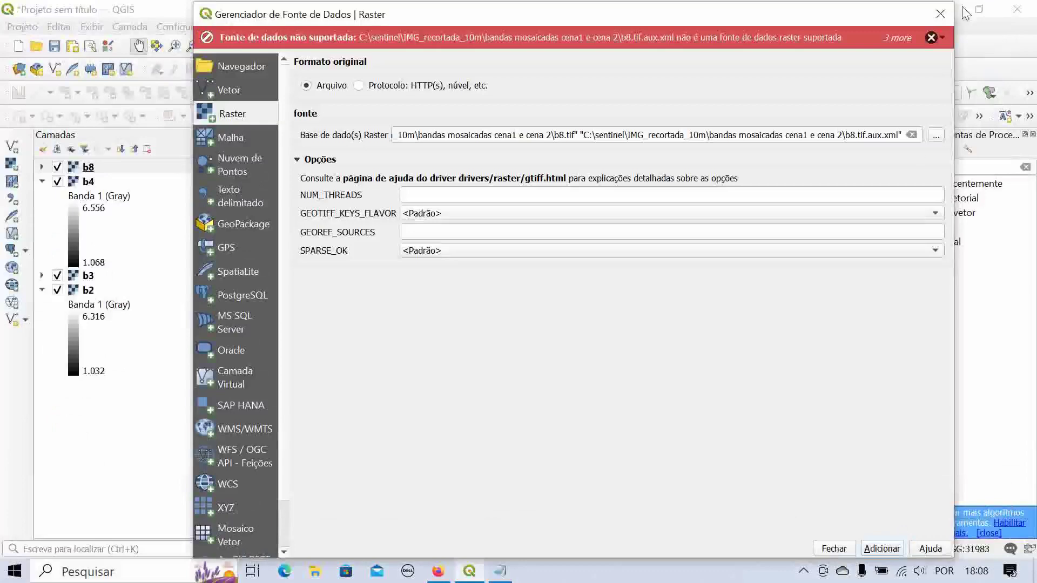
pyautogui.click(931, 37)
pyautogui.click(931, 37)
pyautogui.click(931, 37)
pyautogui.click(931, 37)
pyautogui.click(946, 15)
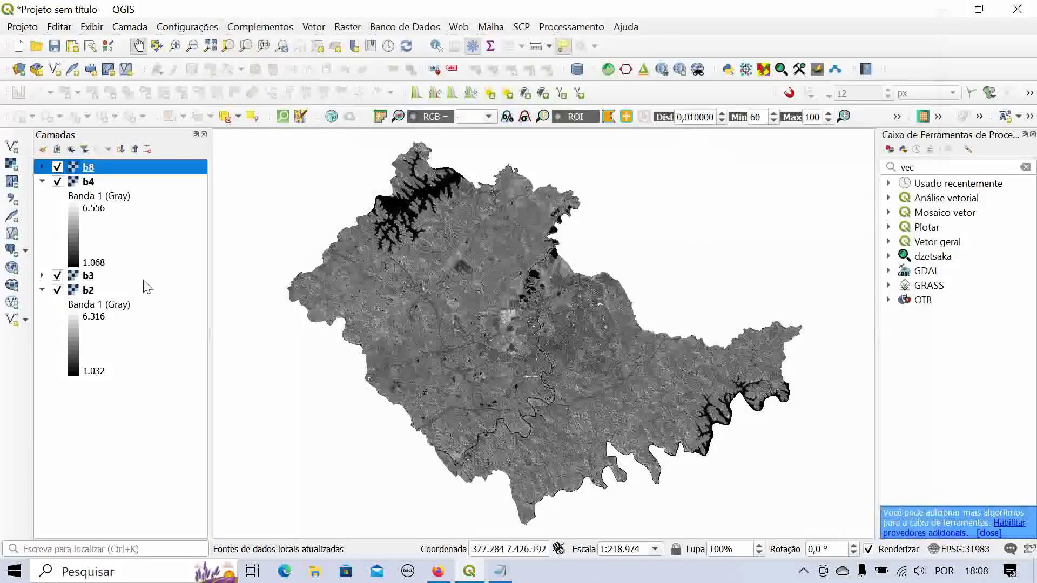
# - Collapse the band layers' legends and reorder the layers as b2, b3, b4, b8 from the top
pyautogui.click(42, 181)
pyautogui.click(43, 211)
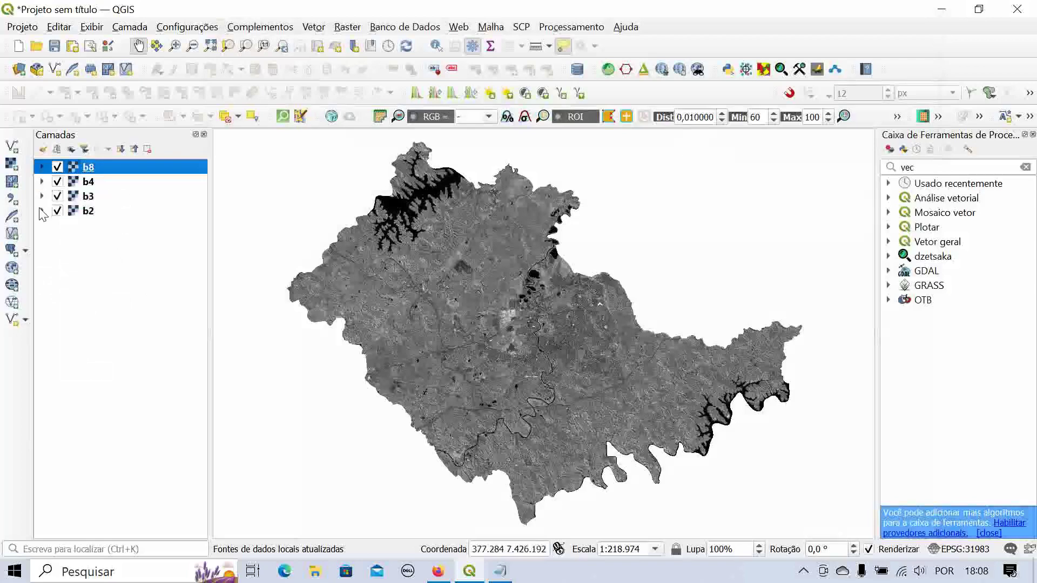
pyautogui.moveTo(88, 212); pyautogui.dragTo(84, 170)
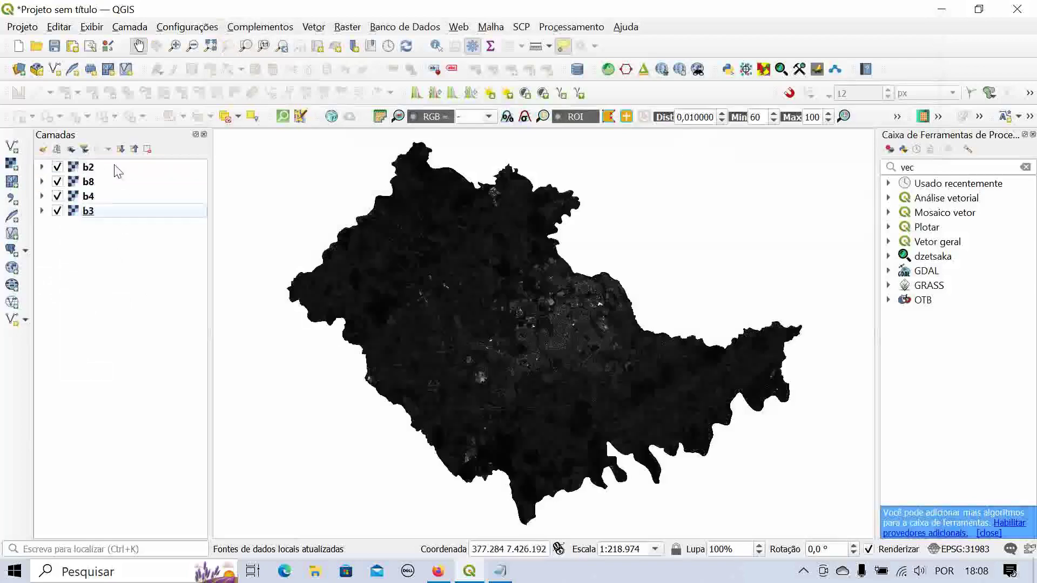
pyautogui.moveTo(88, 214); pyautogui.dragTo(87, 175)
pyautogui.click(42, 186)
pyautogui.moveTo(97, 212); pyautogui.dragTo(88, 190)
# - Narrow the Processing Toolbox and Layers panels to give the map canvas more room
pyautogui.moveTo(520, 300); pyautogui.dragTo(537, 297)
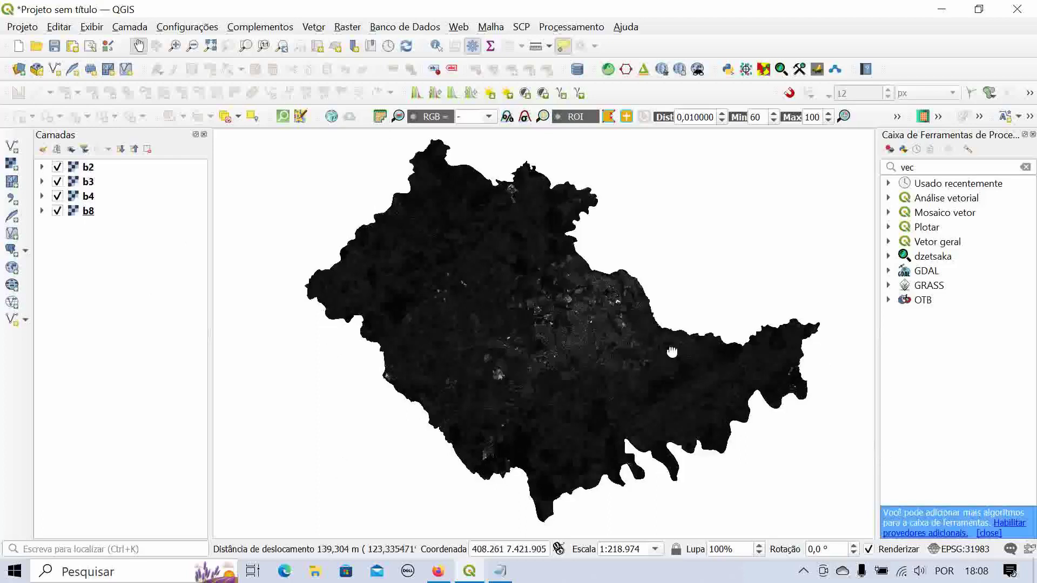
pyautogui.moveTo(670, 351); pyautogui.dragTo(676, 348)
pyautogui.moveTo(876, 338); pyautogui.dragTo(898, 335)
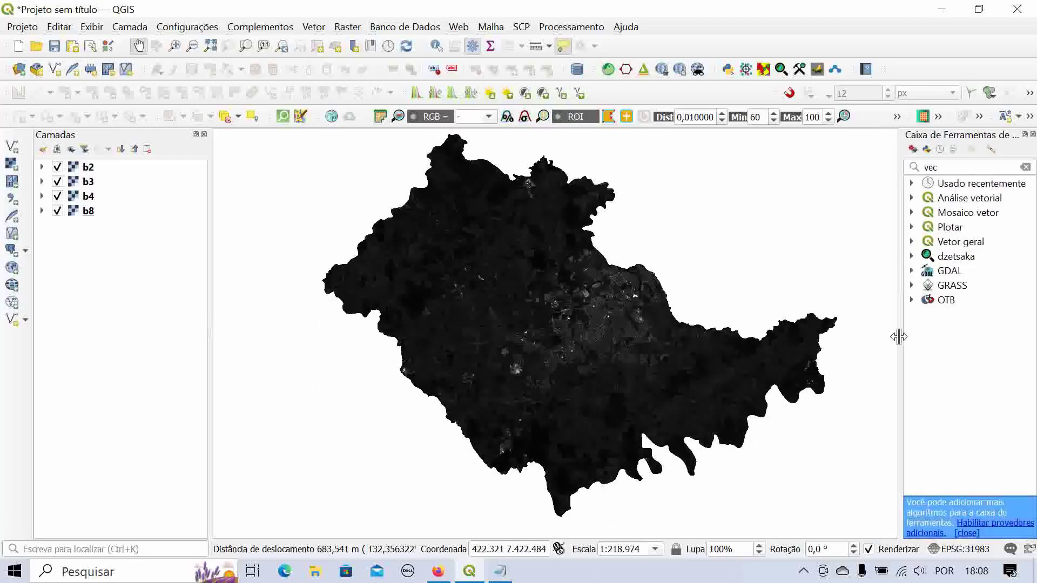
pyautogui.moveTo(542, 290); pyautogui.dragTo(527, 296)
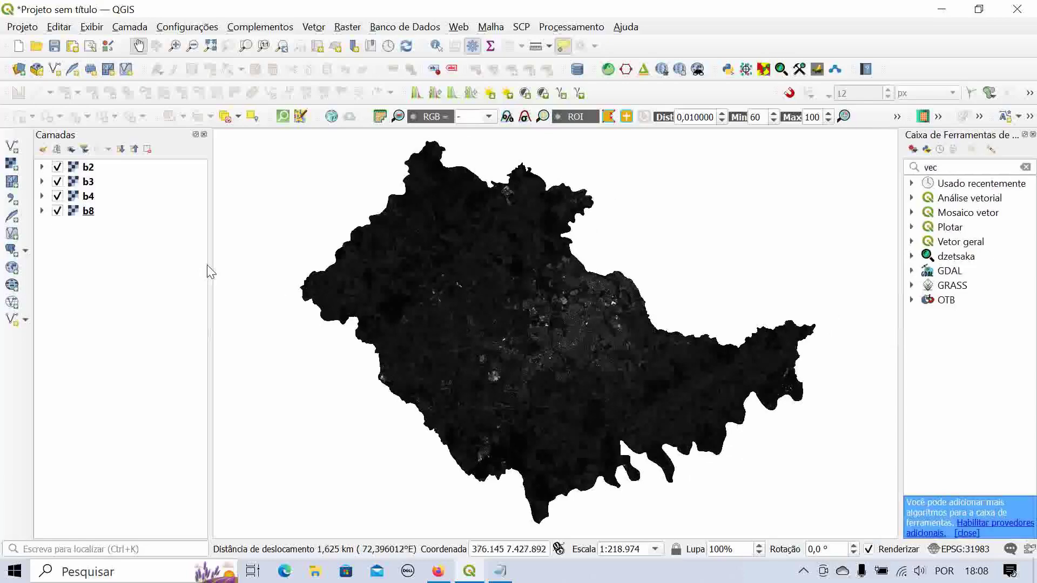
pyautogui.moveTo(211, 266); pyautogui.dragTo(151, 268)
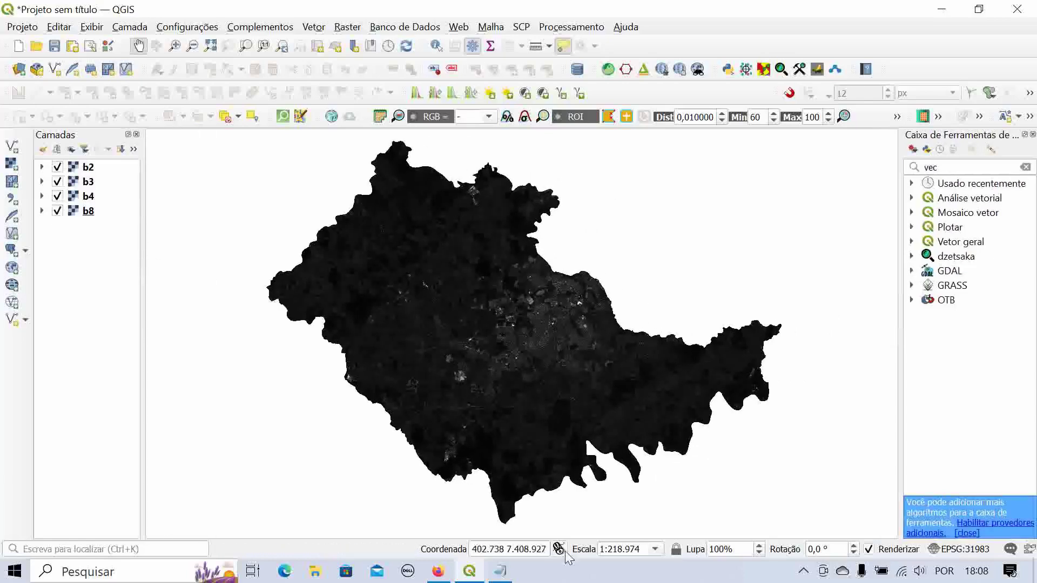
# - Switch to Notepad, review the OBIA classification steps in passo a passo classificação OBIA.txt, and return to QGIS
pyautogui.click(500, 571)
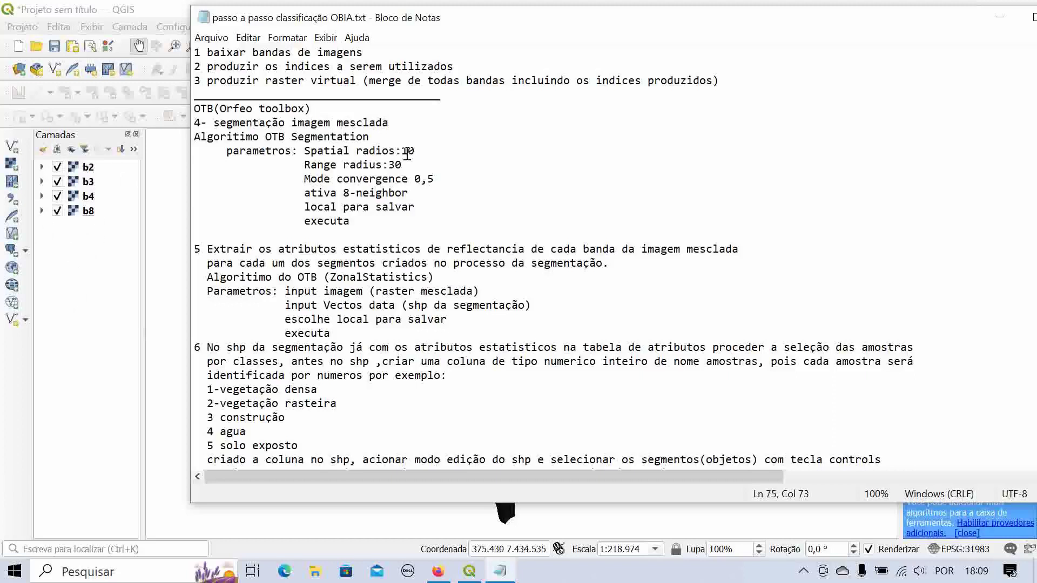
pyautogui.scroll(-8, 527, 273)
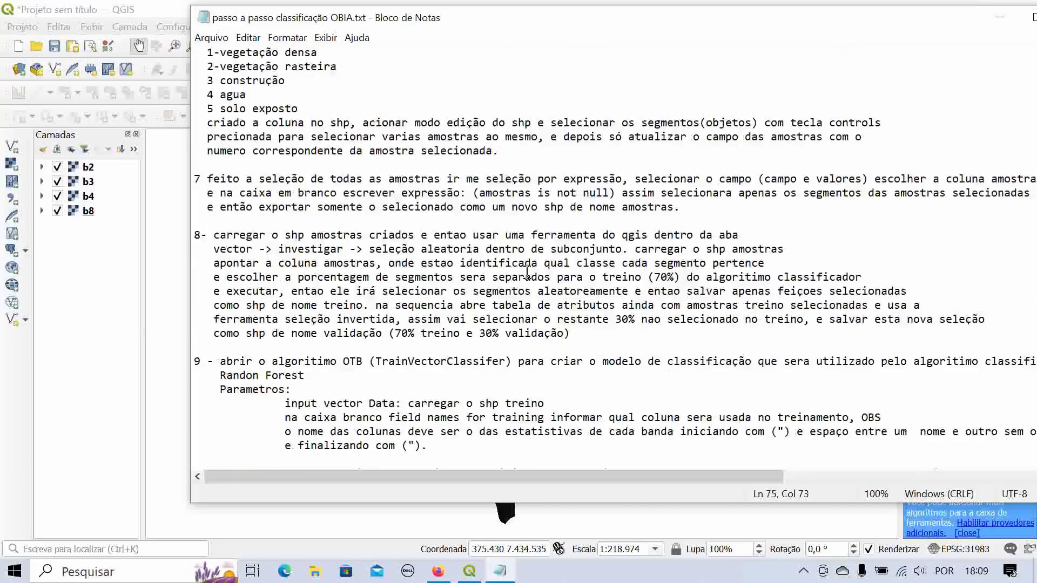
pyautogui.scroll(-7, 526, 272)
pyautogui.scroll(14, 529, 273)
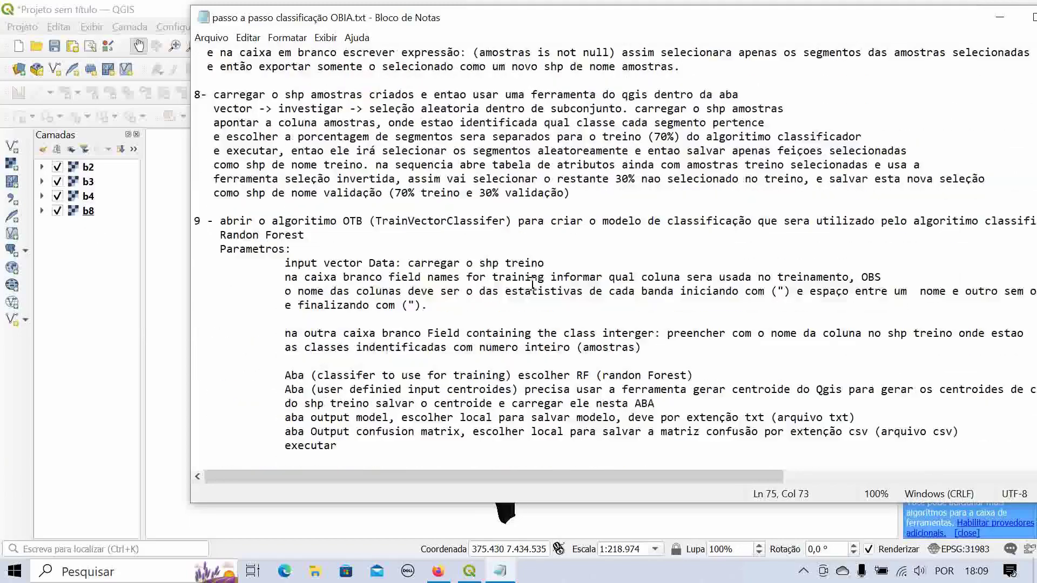
pyautogui.scroll(2, 532, 275)
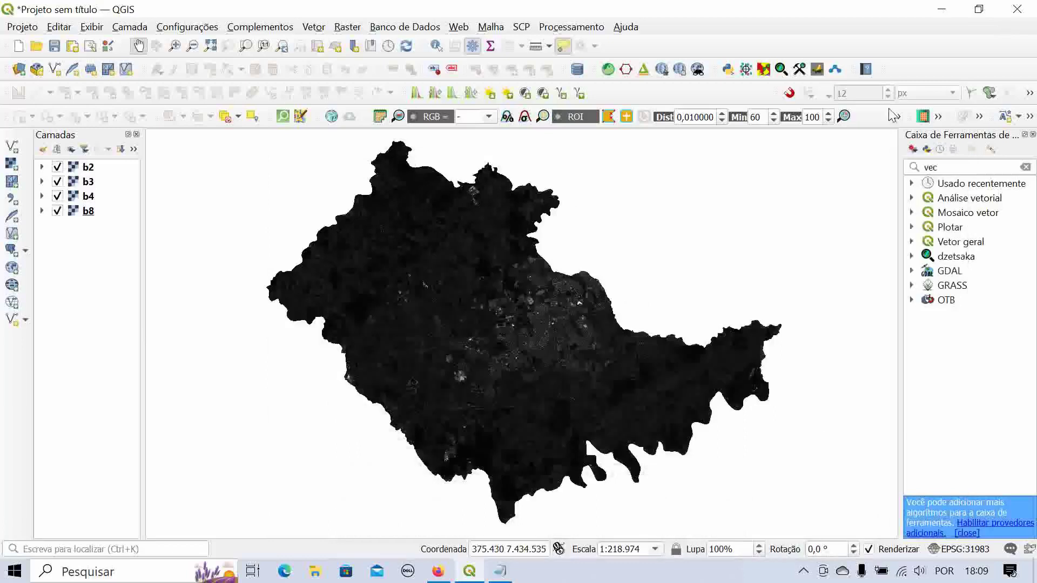
pyautogui.click(999, 16)
pyautogui.moveTo(419, 283); pyautogui.dragTo(442, 284)
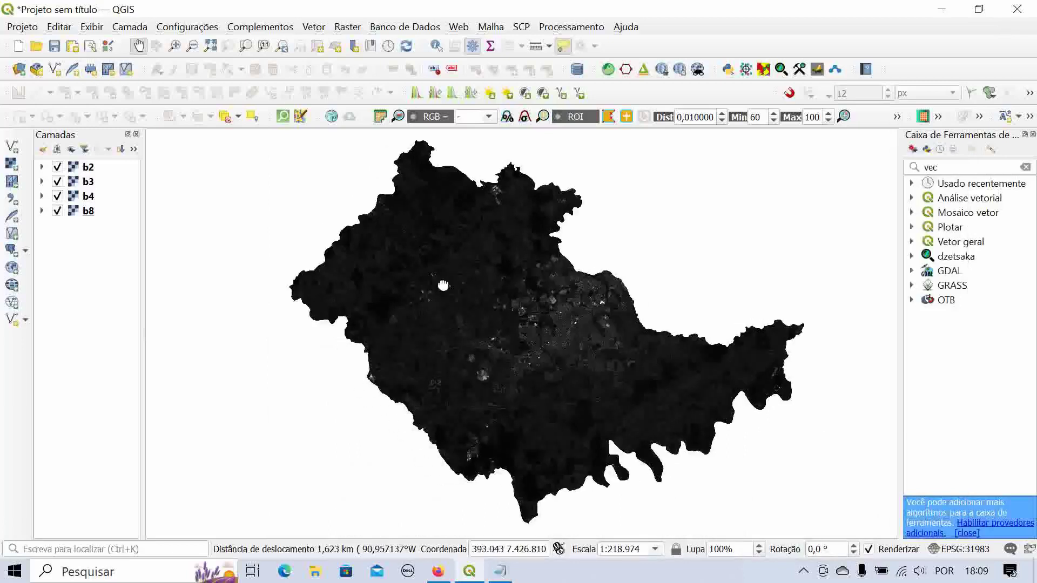
pyautogui.moveTo(144, 288)
pyautogui.mouseDown()
pyautogui.moveTo(166, 287)
pyautogui.moveTo(156, 286)
pyautogui.mouseUp()
pyautogui.moveTo(521, 307); pyautogui.dragTo(489, 310)
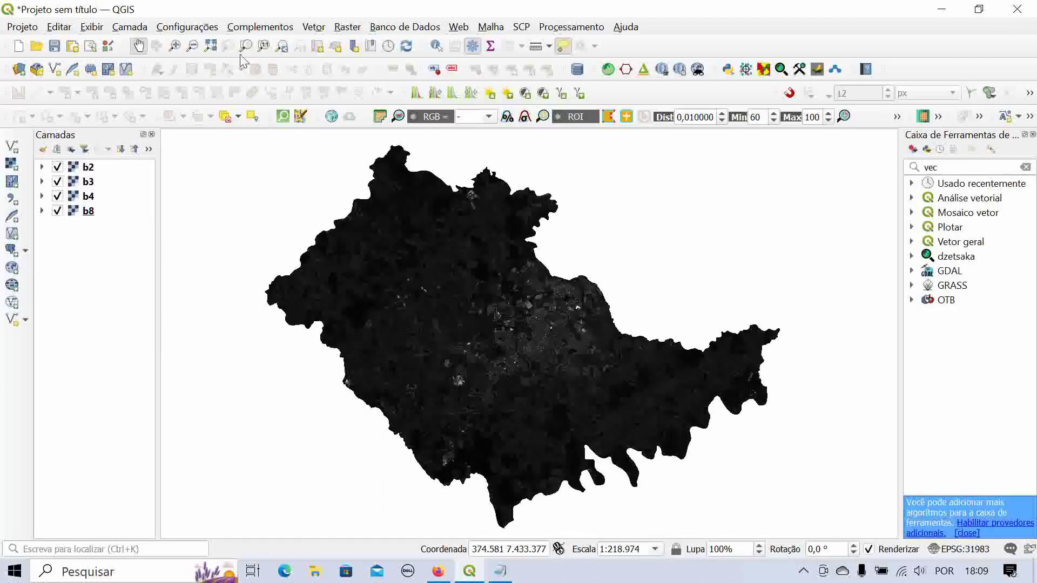
pyautogui.moveTo(487, 298); pyautogui.dragTo(506, 299)
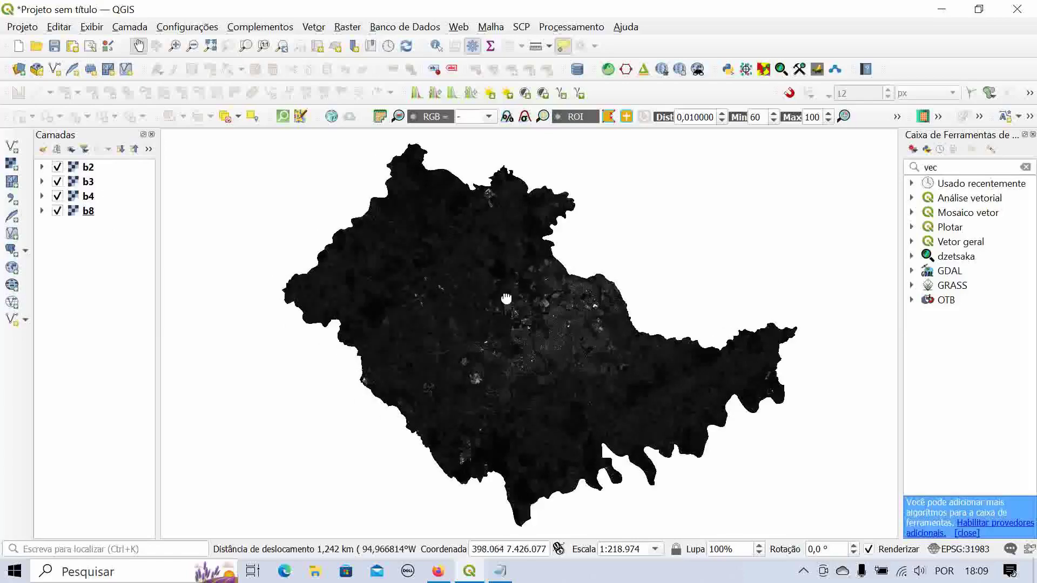
# - Open the raster calculator and enter the expression ( "b8@1" - "b4@1" )
pyautogui.click(346, 27)
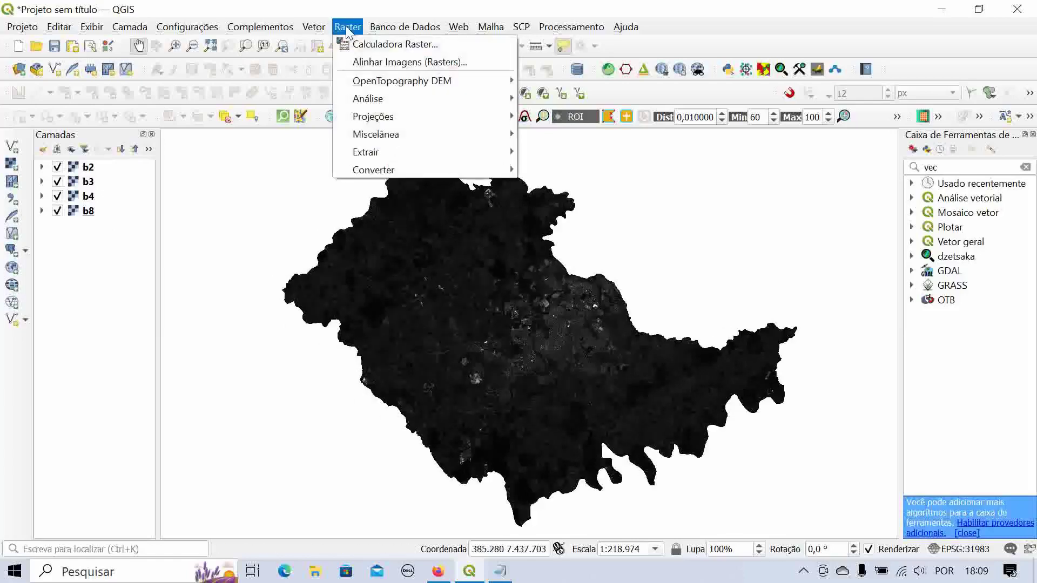
pyautogui.click(387, 42)
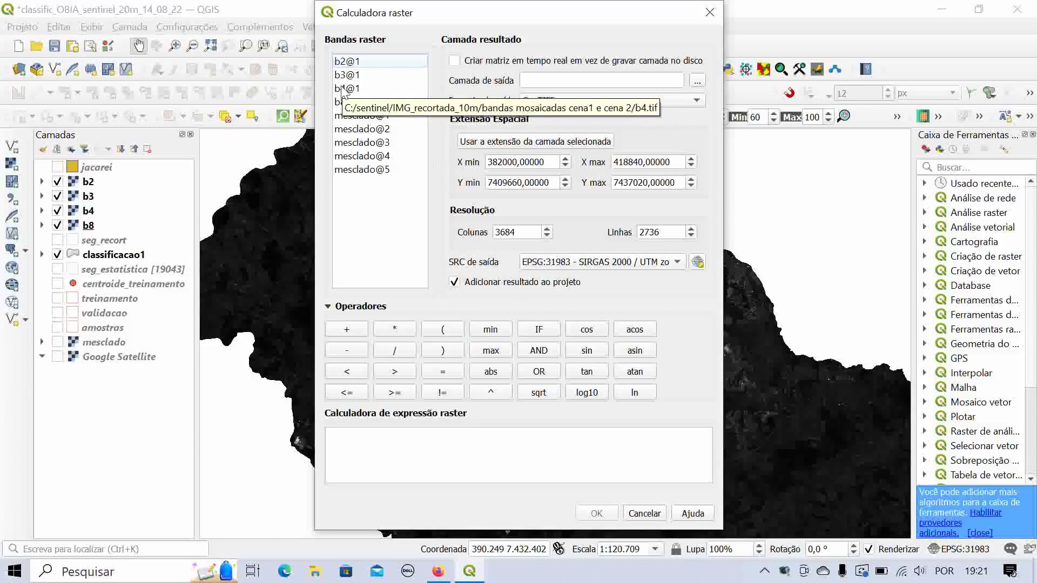
pyautogui.click(455, 334)
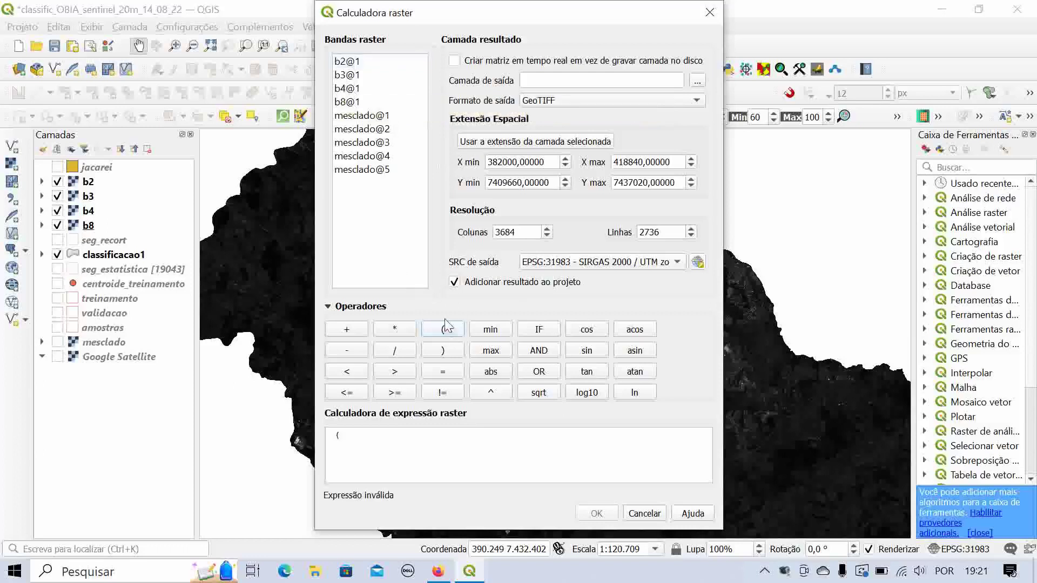
pyautogui.click(351, 102)
pyautogui.doubleClick(351, 103)
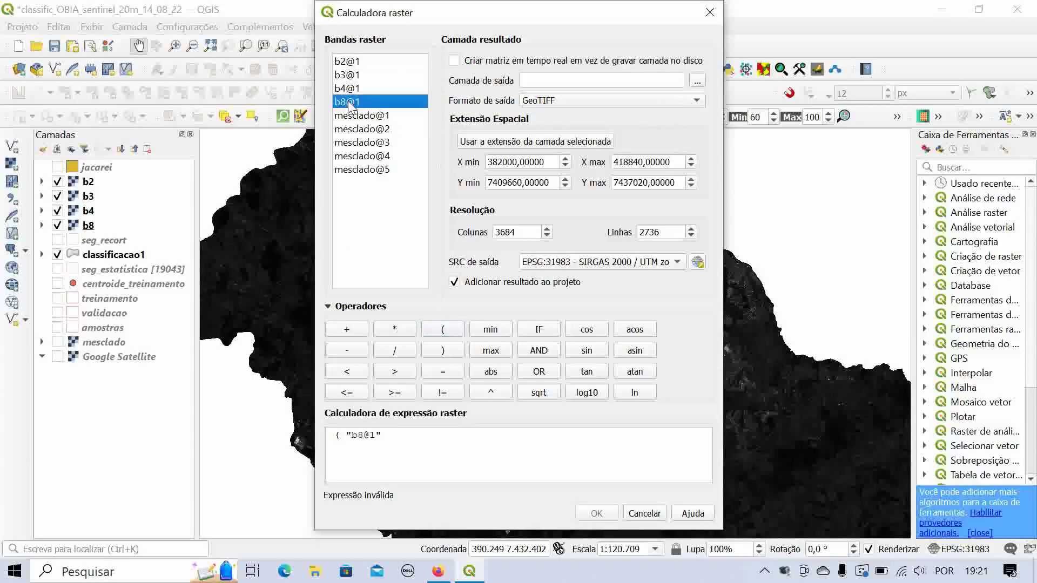
pyautogui.click(356, 355)
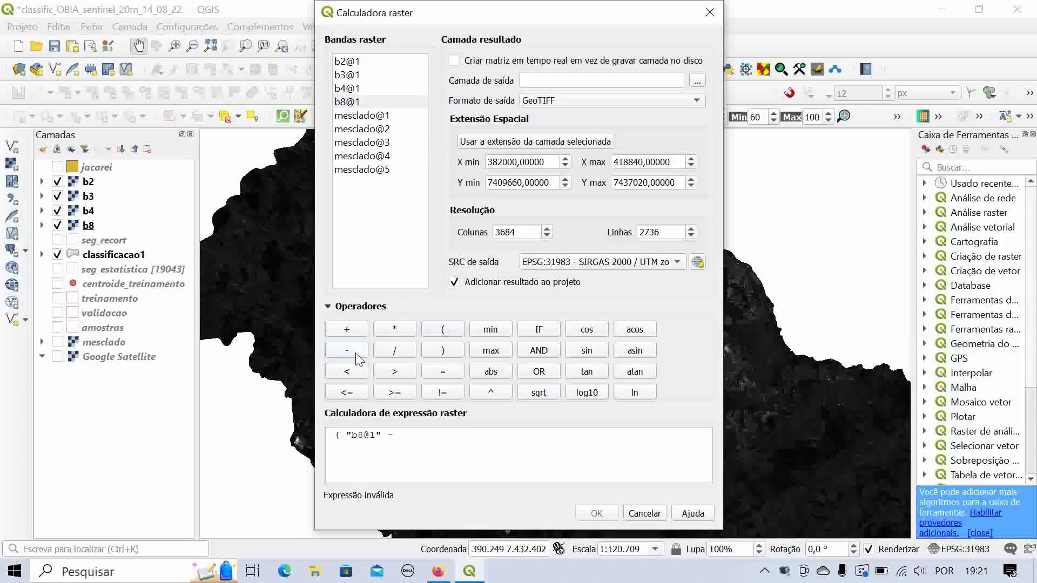
pyautogui.doubleClick(348, 89)
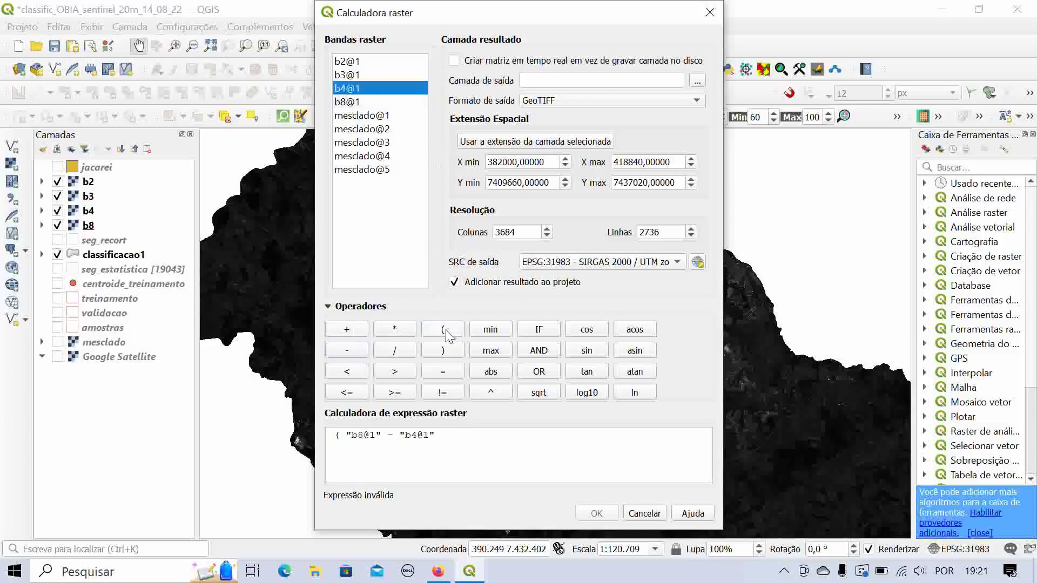
pyautogui.click(455, 349)
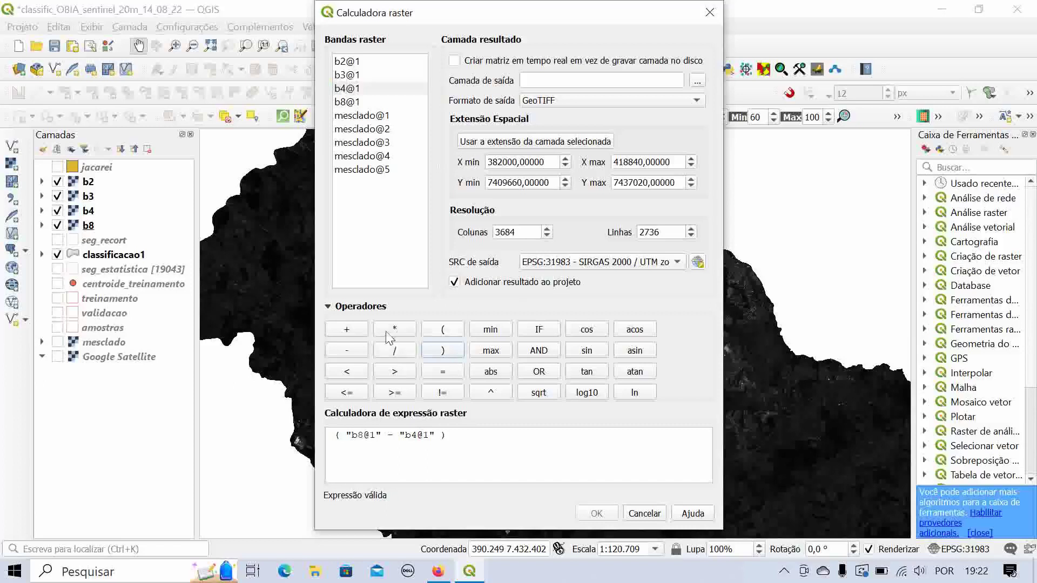
# - Complete the raster calculator expression as ( "b8@1" - "b4@1" ) / ( "b8@1" + "b4@1" )
pyautogui.click(397, 351)
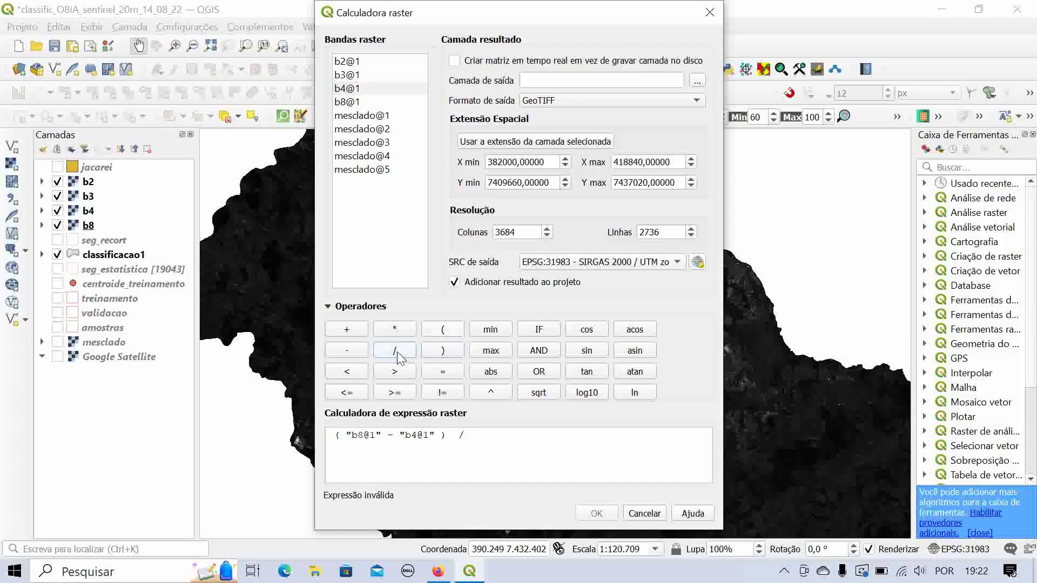
pyautogui.click(353, 103)
pyautogui.click(440, 331)
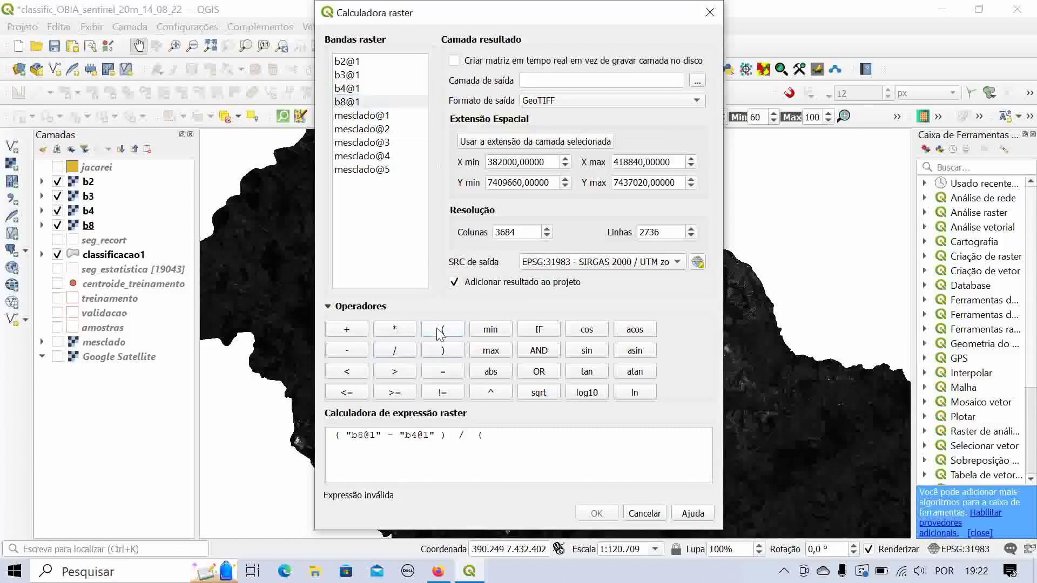
pyautogui.doubleClick(348, 103)
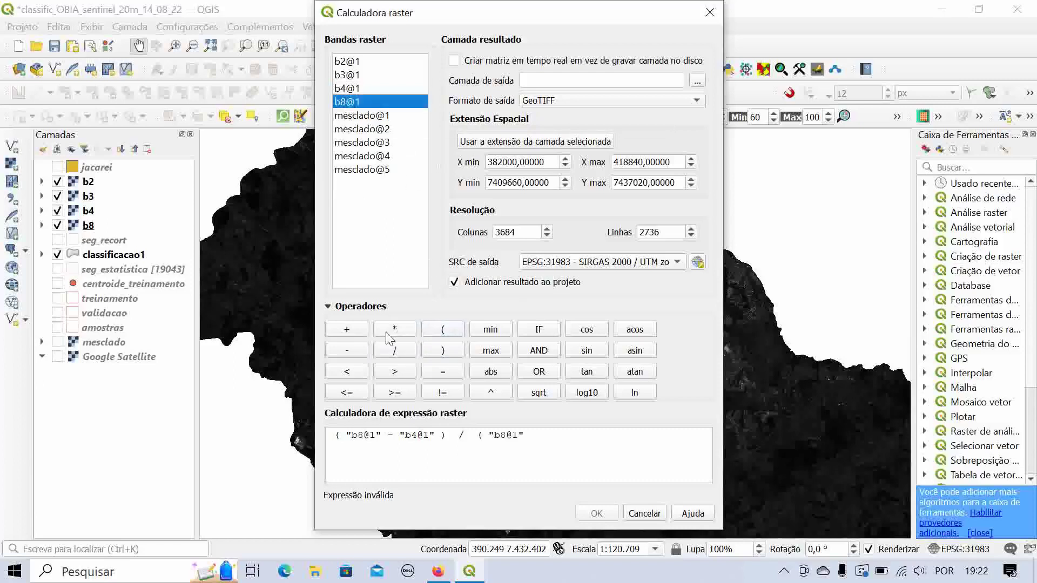
pyautogui.click(361, 329)
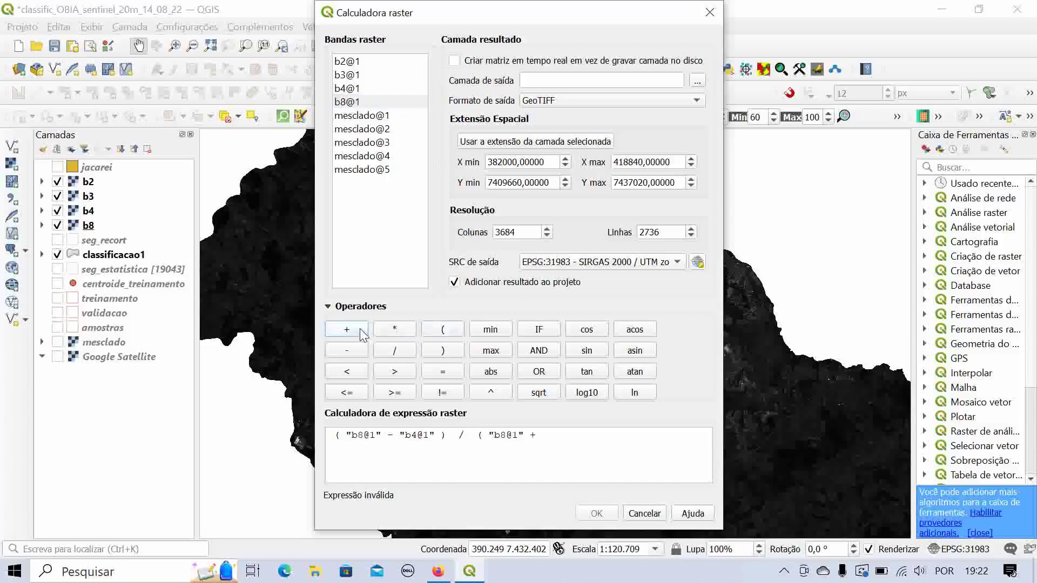
pyautogui.doubleClick(354, 92)
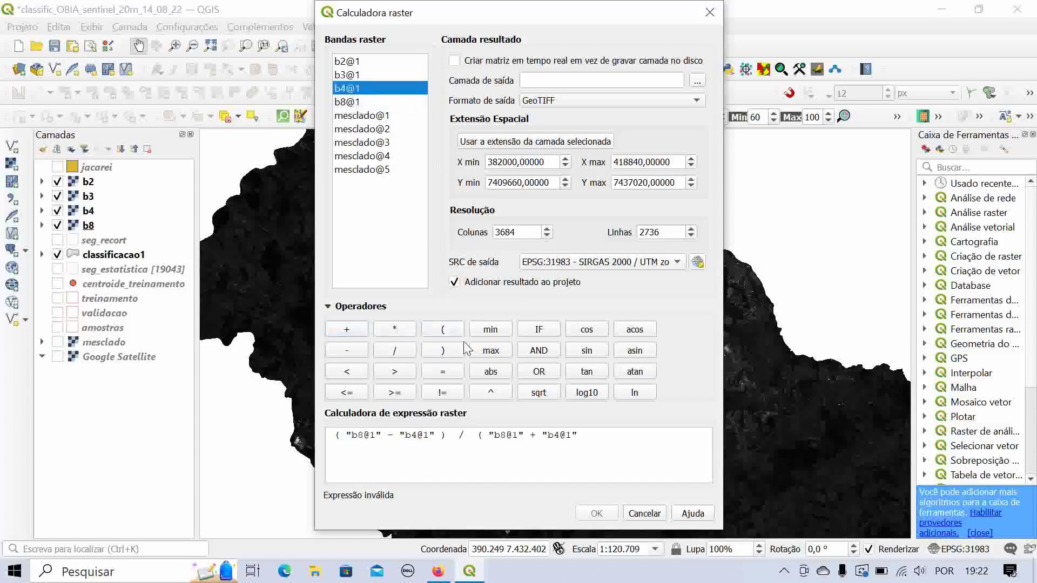
pyautogui.click(452, 351)
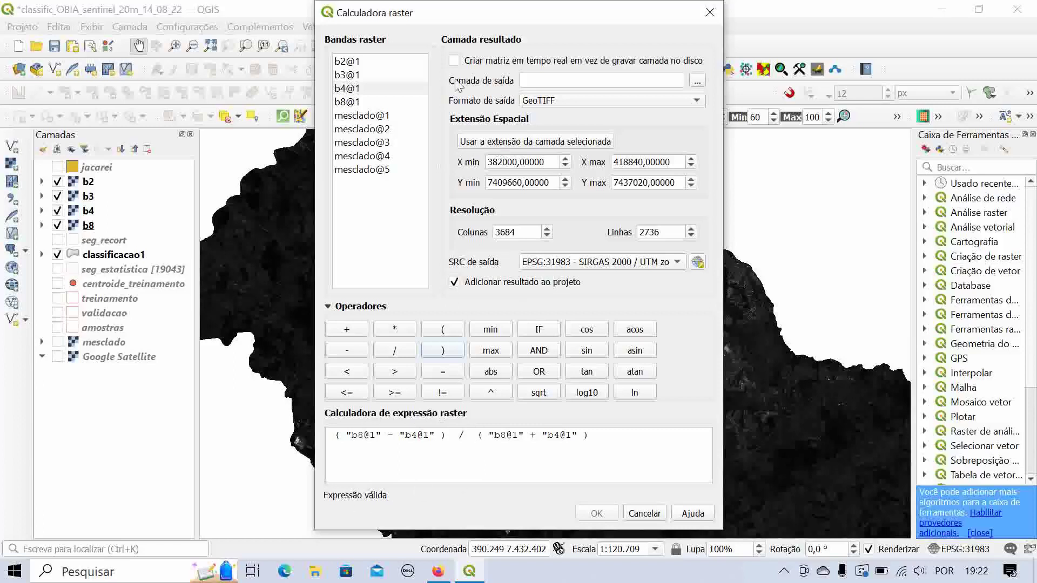
# - Set the output layer to ndvi2 in the Imagem_10m folder, run the calculation and dismiss the completion message
pyautogui.click(697, 83)
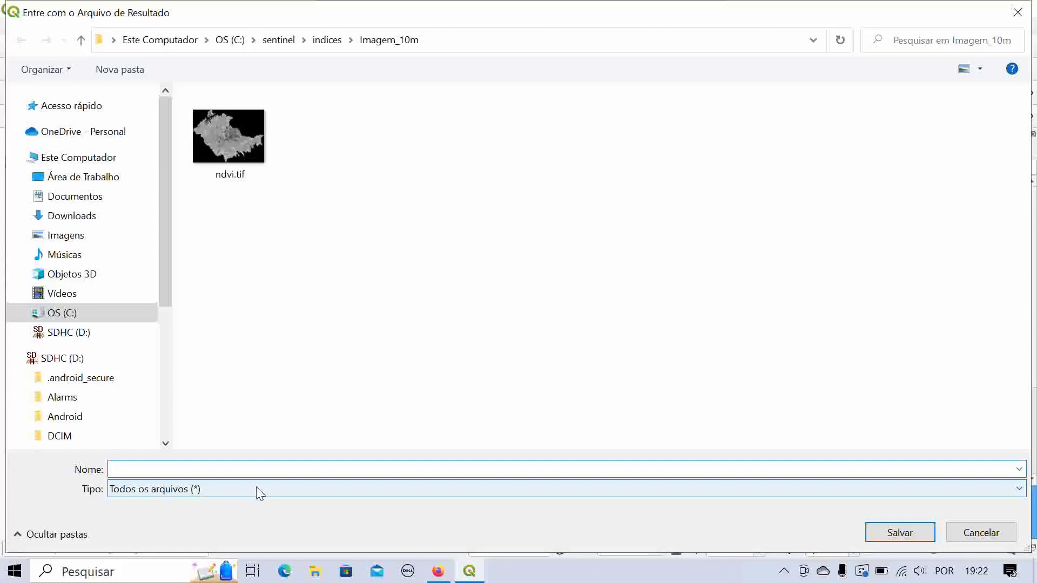
pyautogui.write('ndvi')
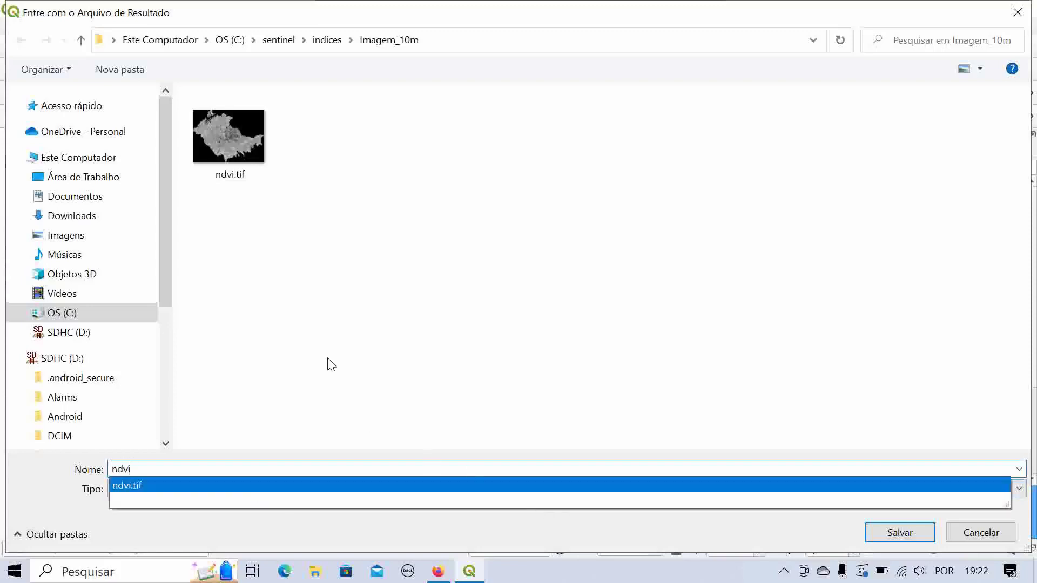
pyautogui.write('2')
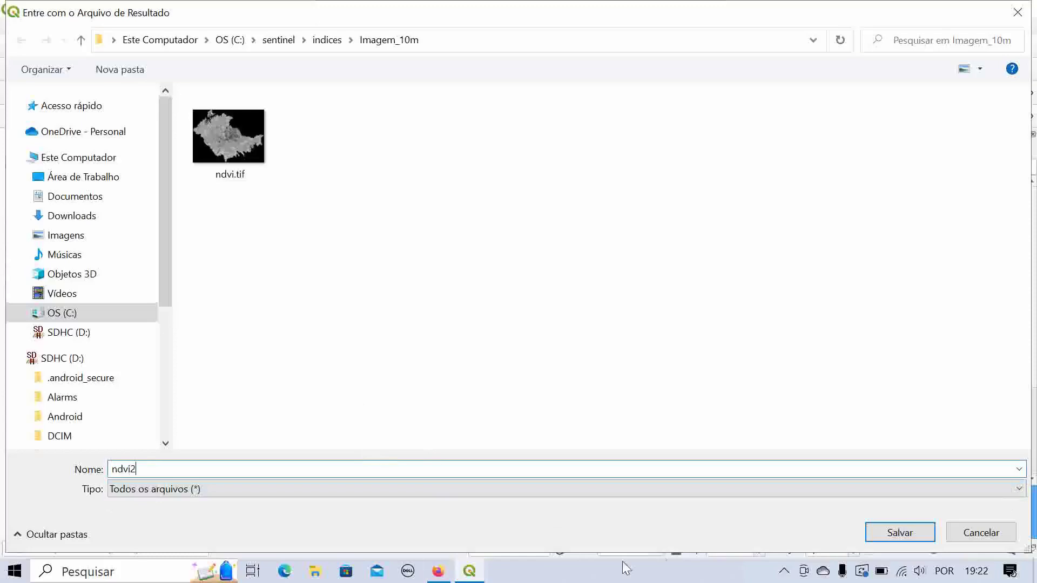
pyautogui.click(896, 532)
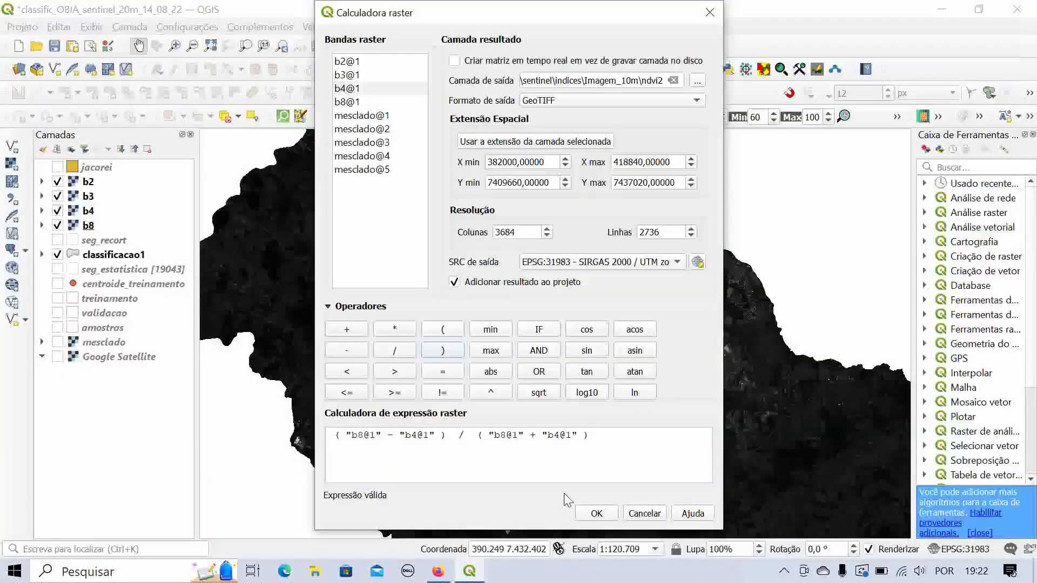
pyautogui.click(603, 514)
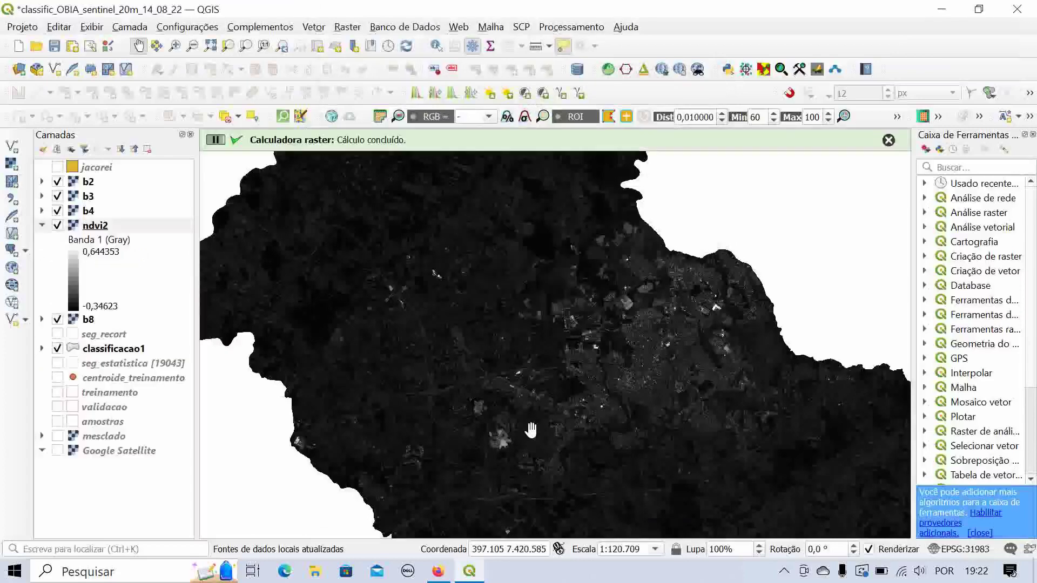
pyautogui.click(888, 141)
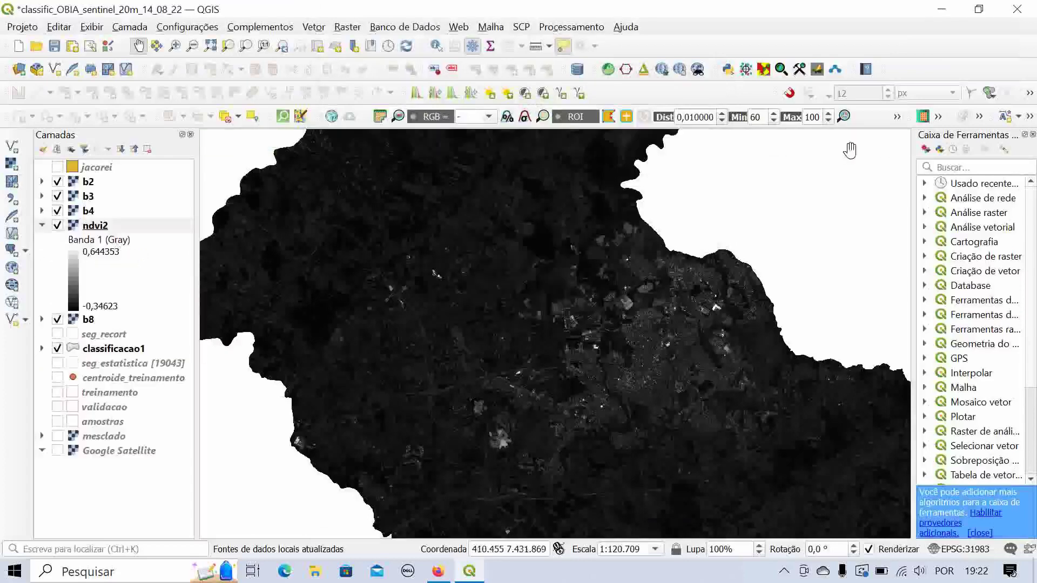
# - Collapse the ndvi2 layer's legend, toggle its visibility off and on, and move b8 above ndvi2 in the layer order
pyautogui.click(42, 226)
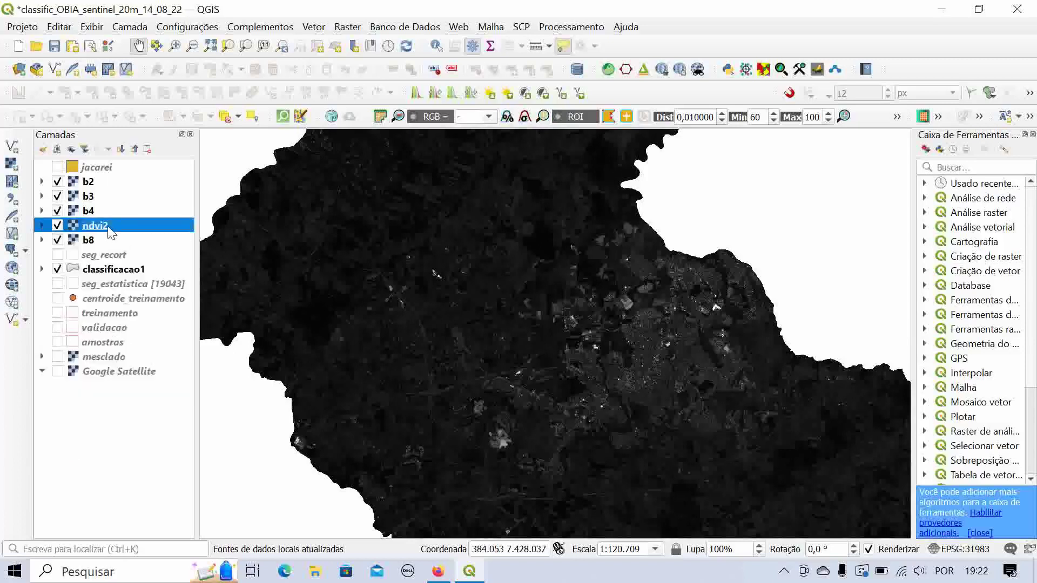
pyautogui.click(57, 226)
pyautogui.click(58, 225)
pyautogui.doubleClick(80, 241)
pyautogui.moveTo(79, 240); pyautogui.dragTo(76, 219)
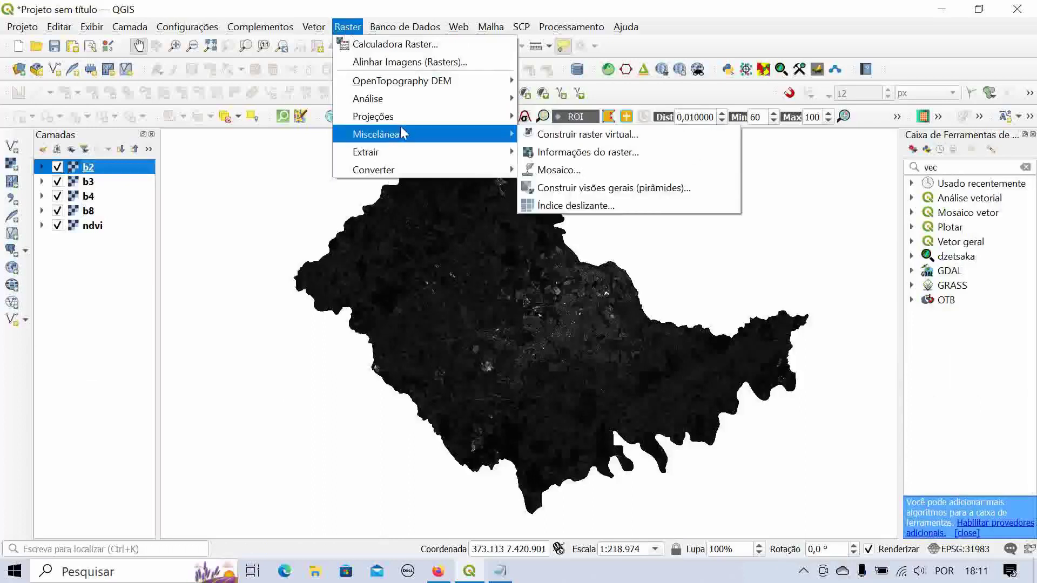
# - Start Build Virtual Raster with b2, b3, b4, b8 and ndvi as input layers, placing each input file into a separate band
pyautogui.moveTo(398, 146)
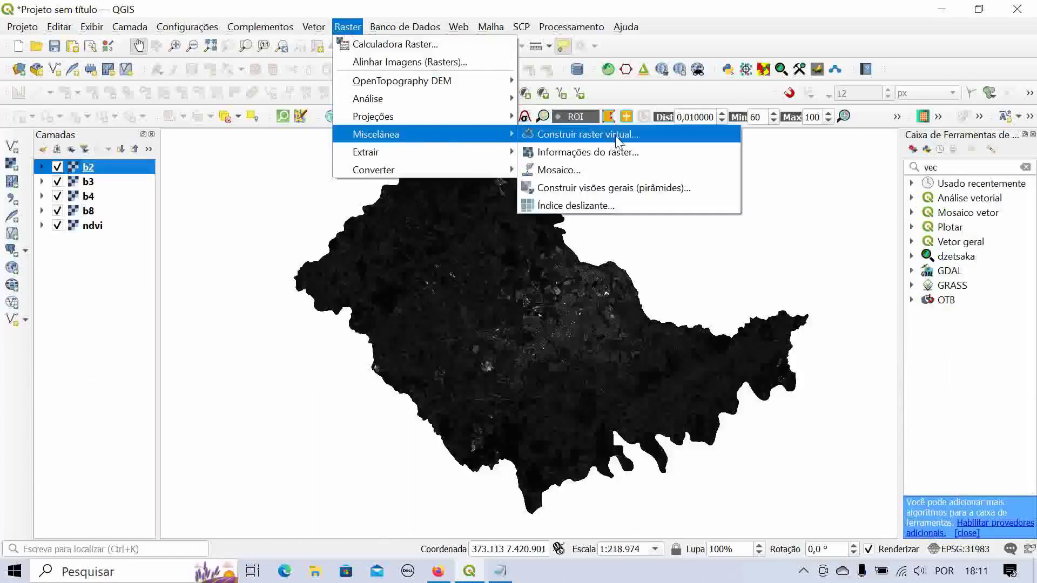
pyautogui.click(649, 142)
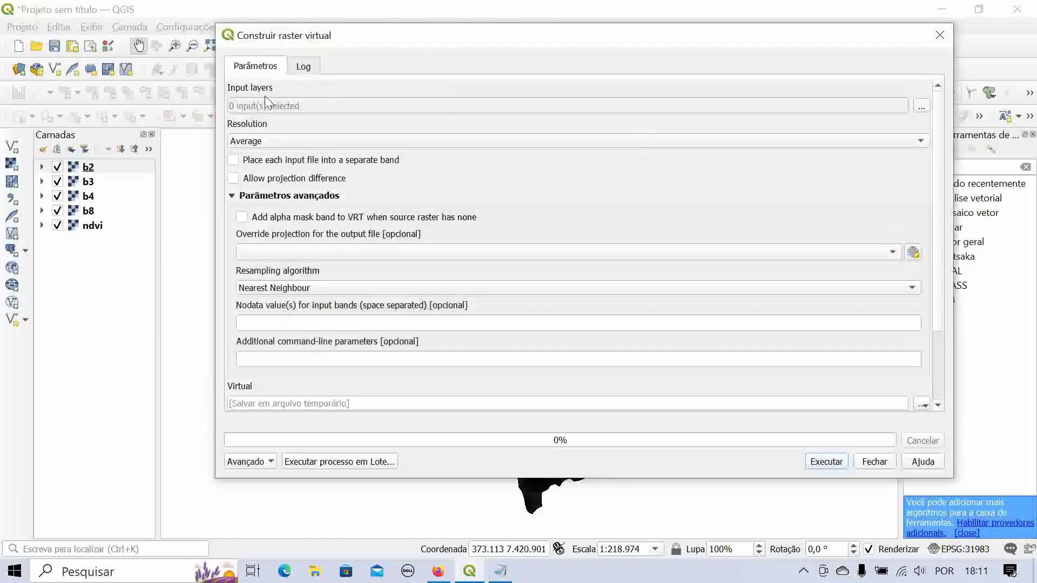
pyautogui.click(921, 106)
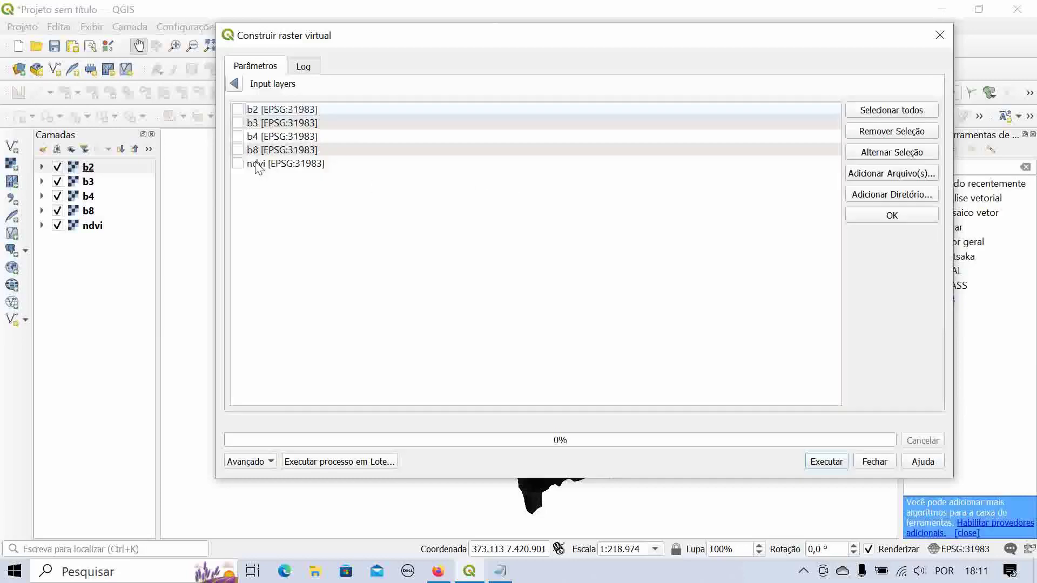
pyautogui.click(240, 109)
pyautogui.click(238, 123)
pyautogui.click(238, 136)
pyautogui.click(238, 151)
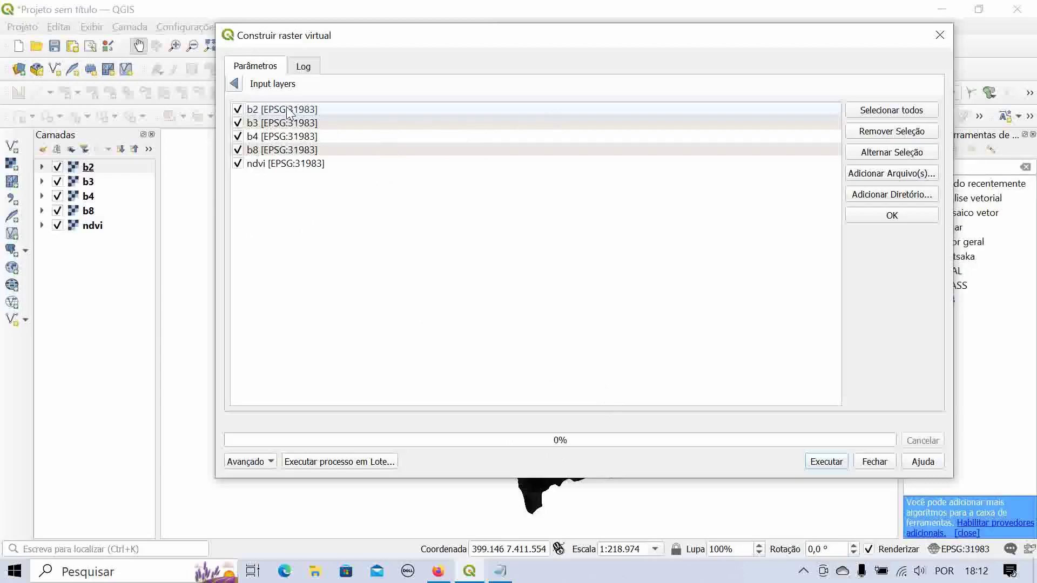
pyautogui.click(234, 83)
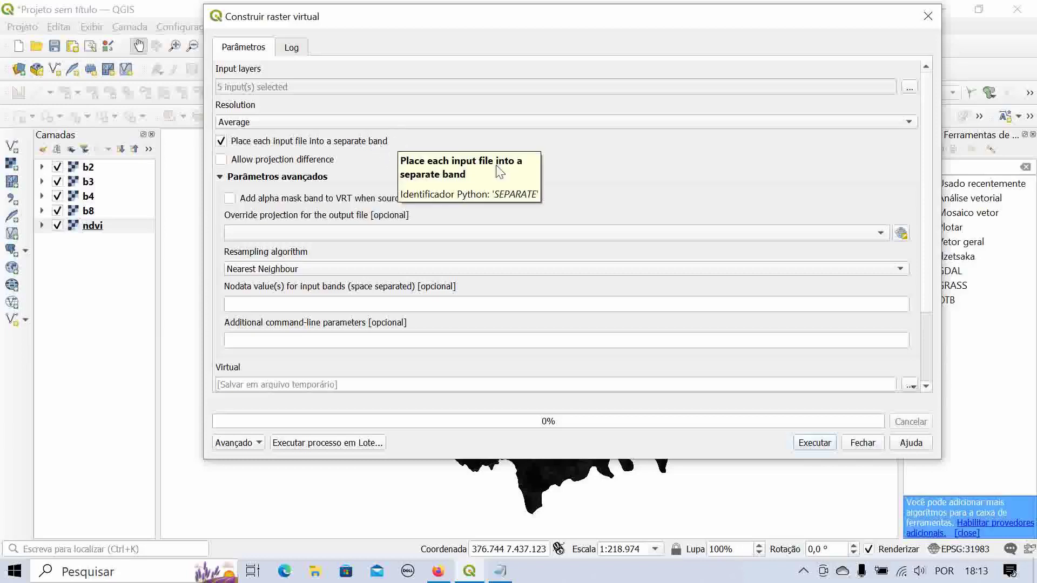
# - Set the nodata value for the virtual raster's input bands to -1
pyautogui.scroll(-1, 932, 175)
pyautogui.scroll(-4, 933, 175)
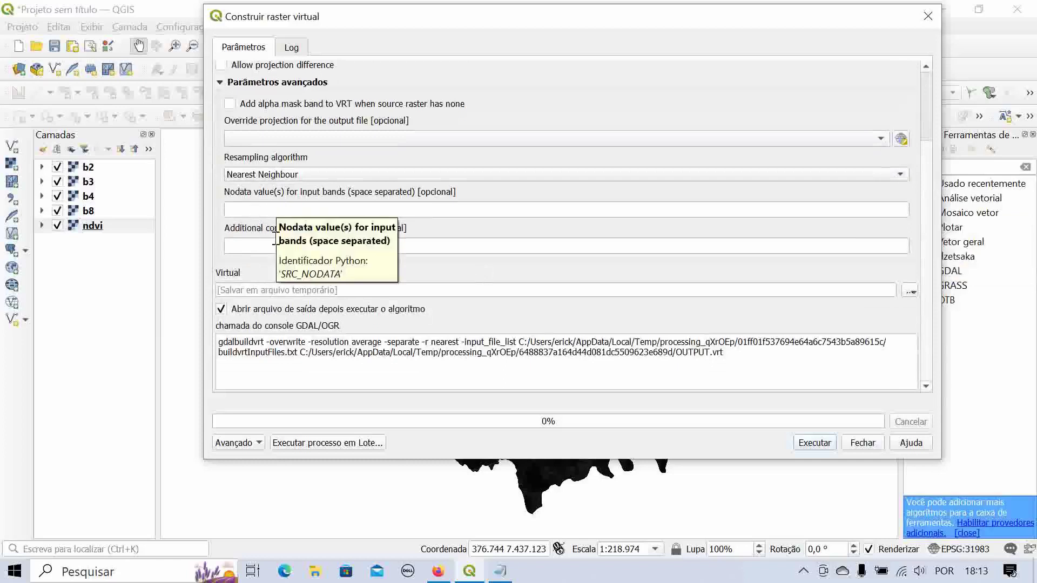
pyautogui.click(265, 208)
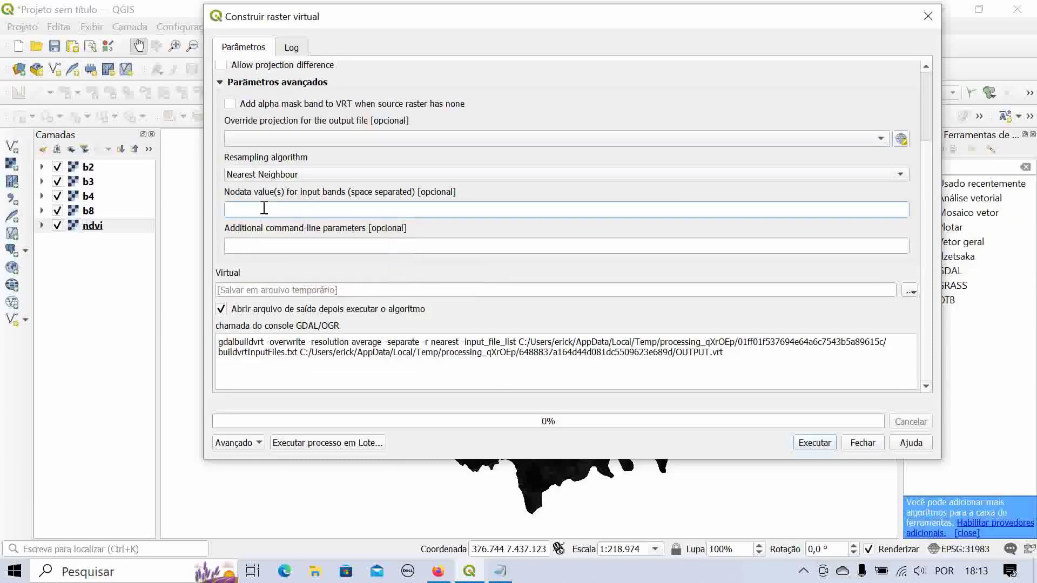
pyautogui.write('-1')
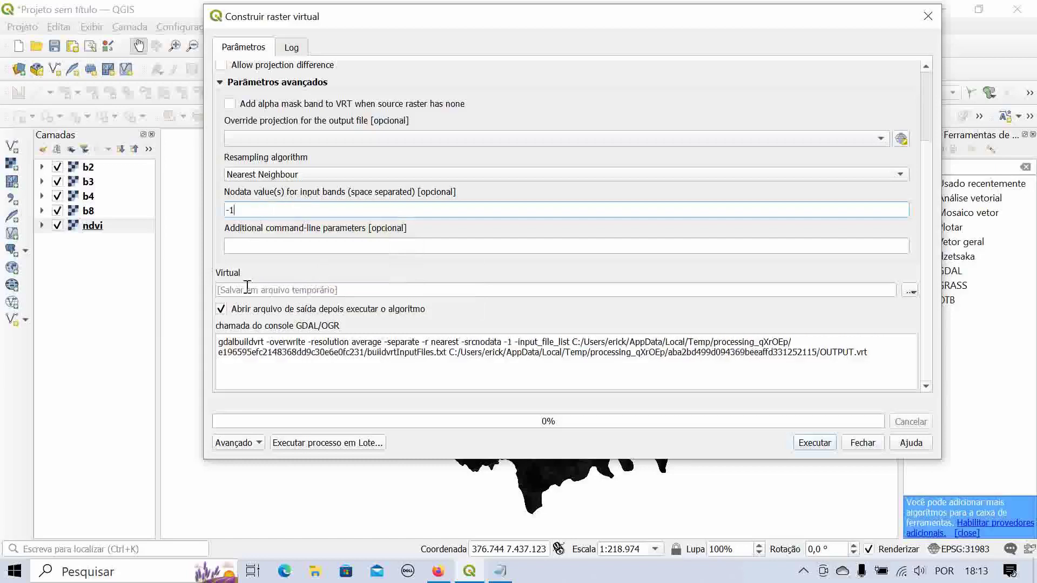
# - Choose to save the virtual raster to a file and create a folder named tutorial inside C:\sentinel
pyautogui.click(912, 297)
pyautogui.click(908, 323)
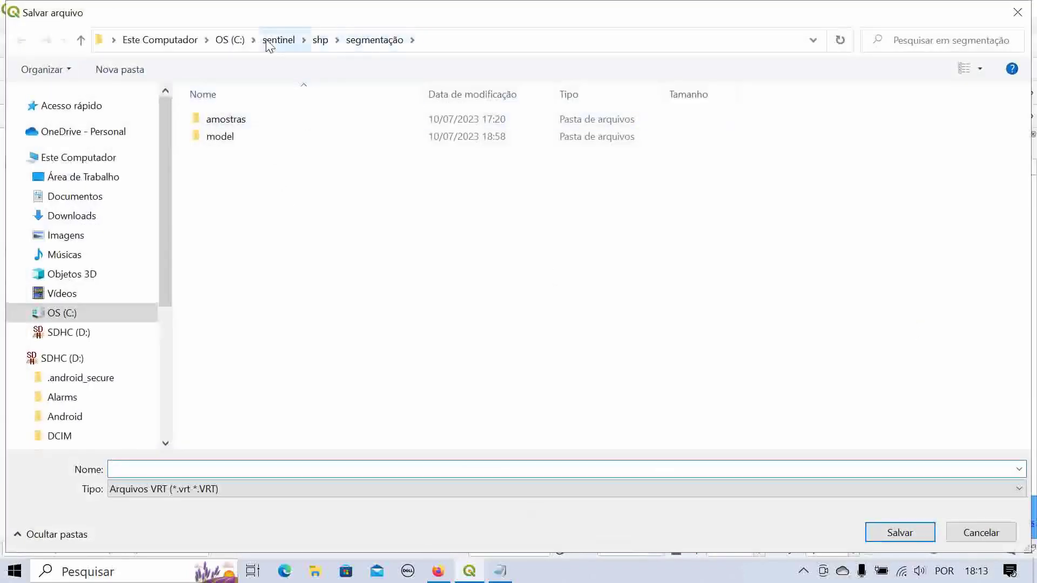
pyautogui.click(270, 44)
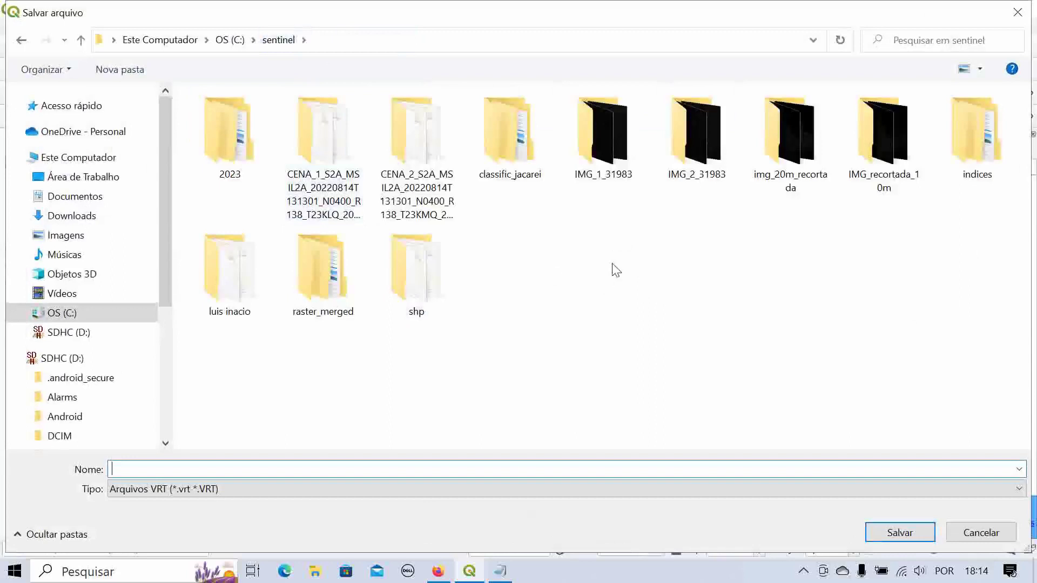
pyautogui.rightClick(637, 273)
pyautogui.moveTo(709, 450)
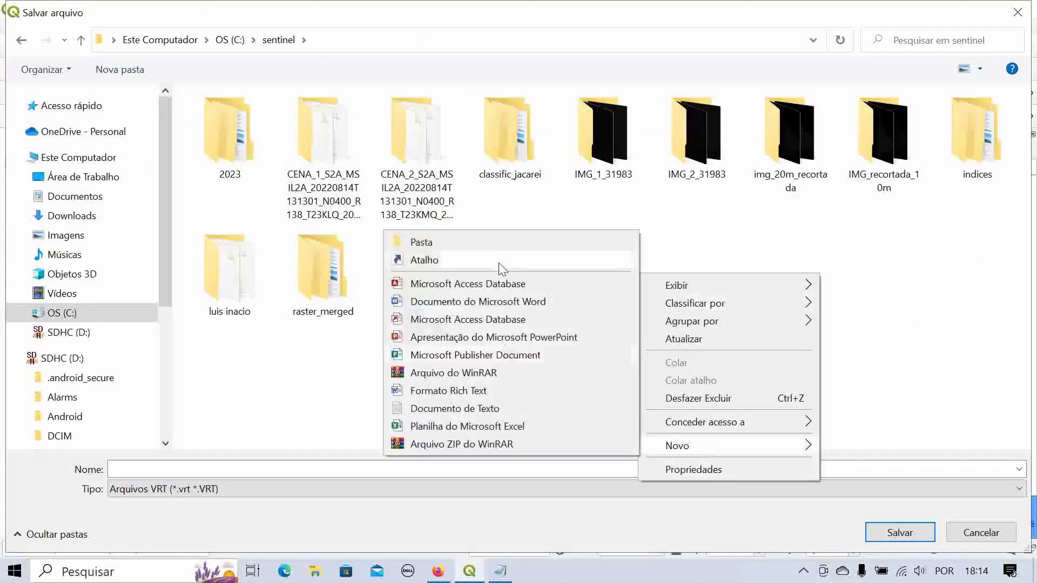
pyautogui.click(491, 239)
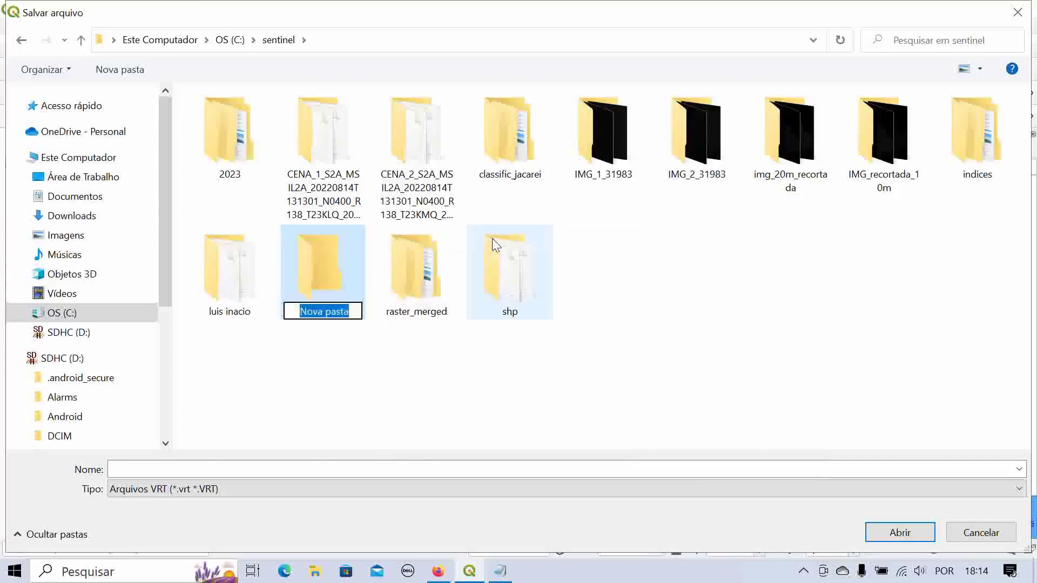
pyautogui.write('tut')
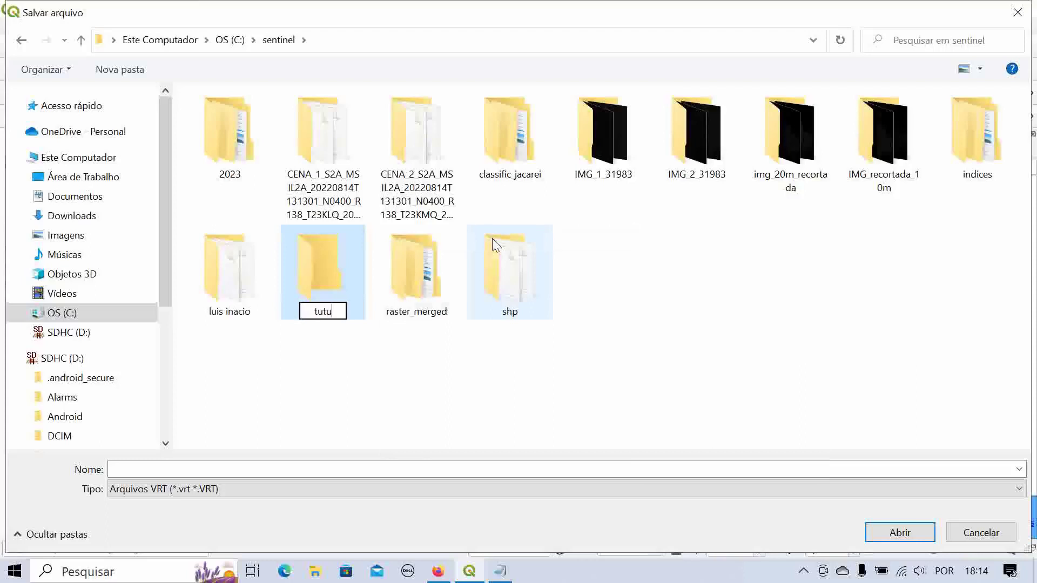
pyautogui.write('orial')
pyautogui.click(701, 324)
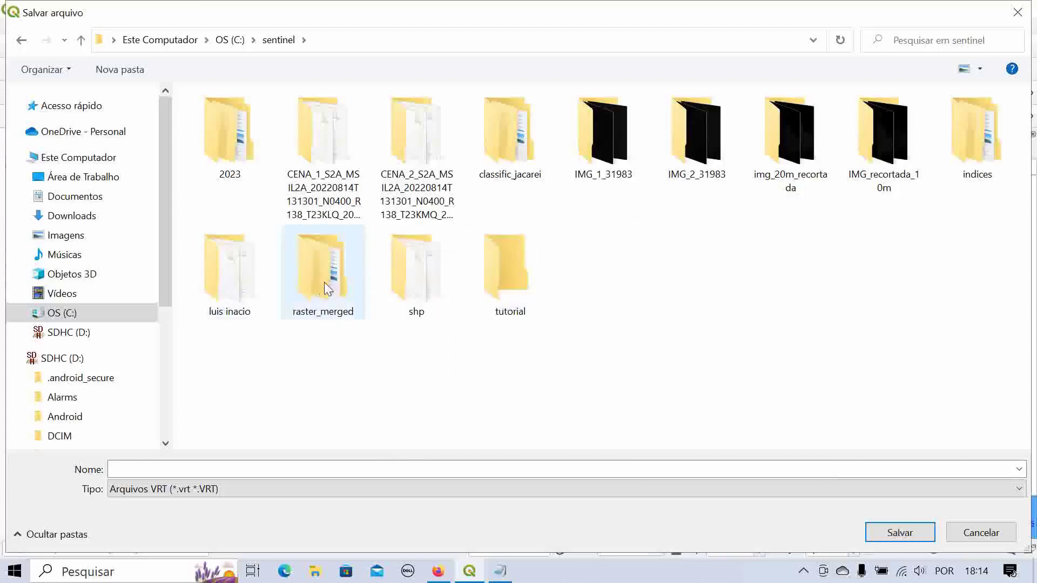
# - Create a subfolder named mesclado_raster inside the tutorial folder and open it as the save location
pyautogui.click(495, 267)
pyautogui.doubleClick(495, 267)
pyautogui.rightClick(326, 149)
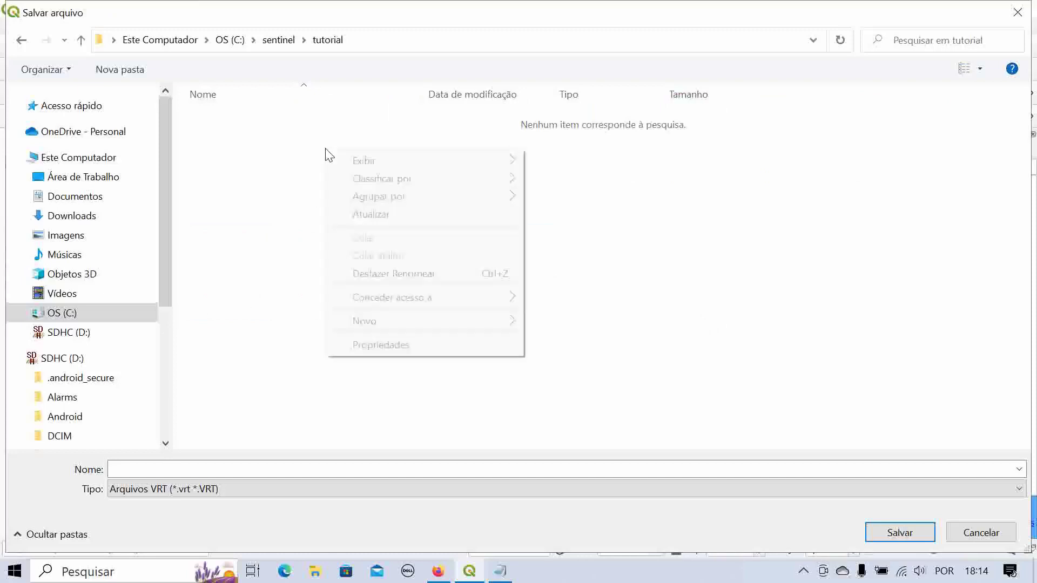
pyautogui.moveTo(444, 327)
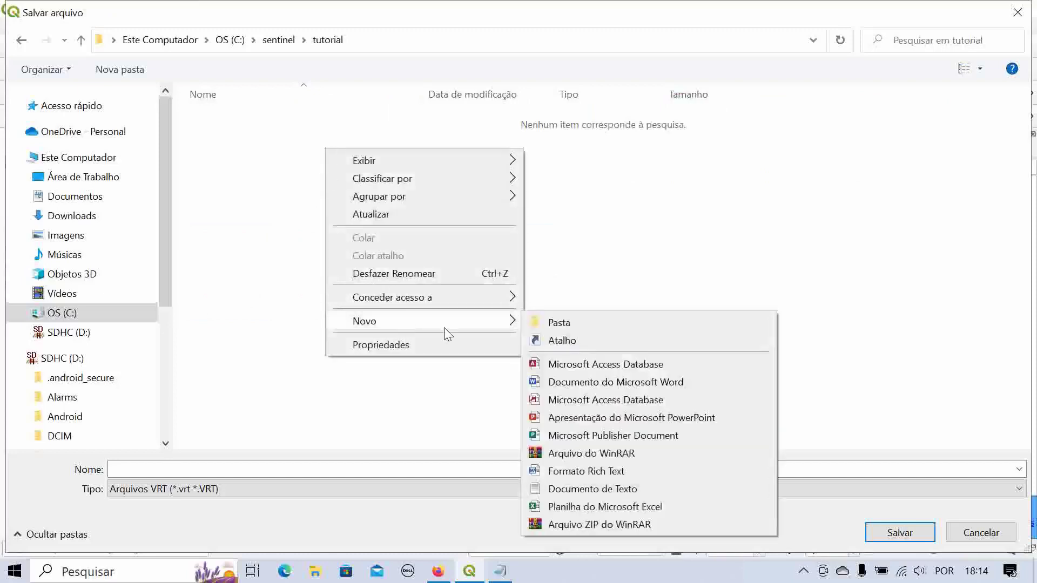
pyautogui.click(584, 322)
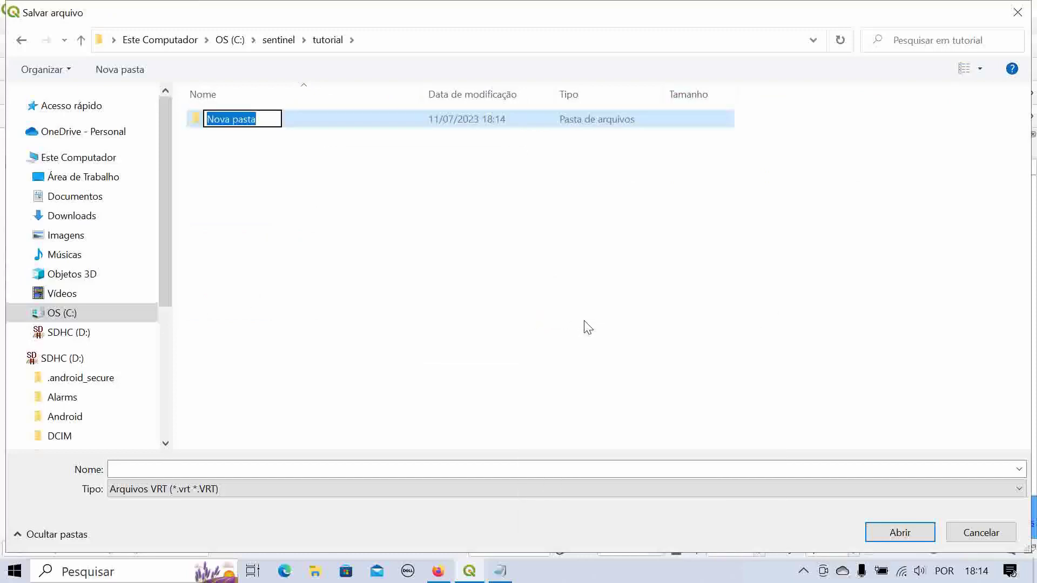
pyautogui.write('mes')
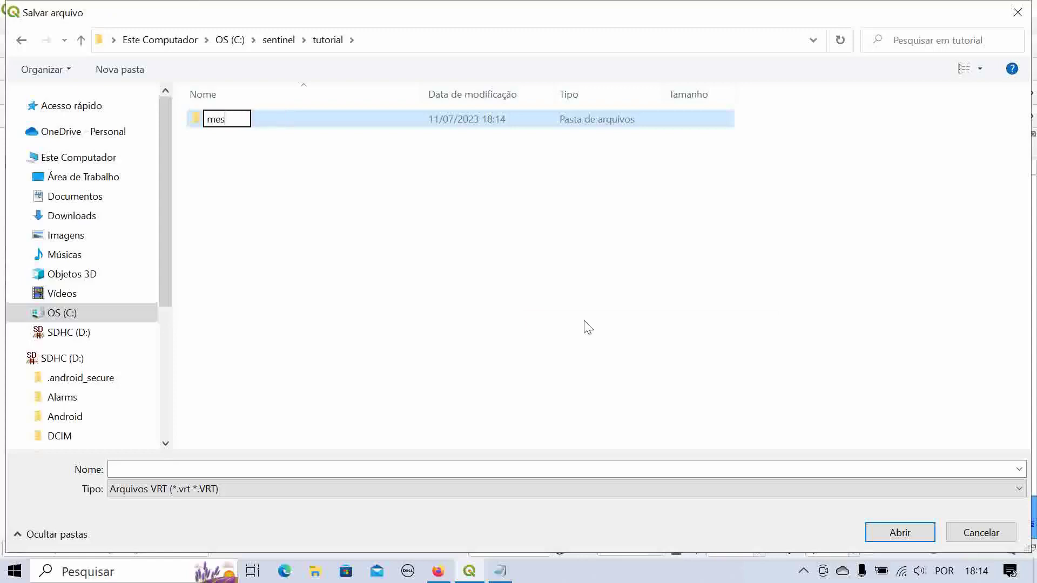
pyautogui.write('clado_')
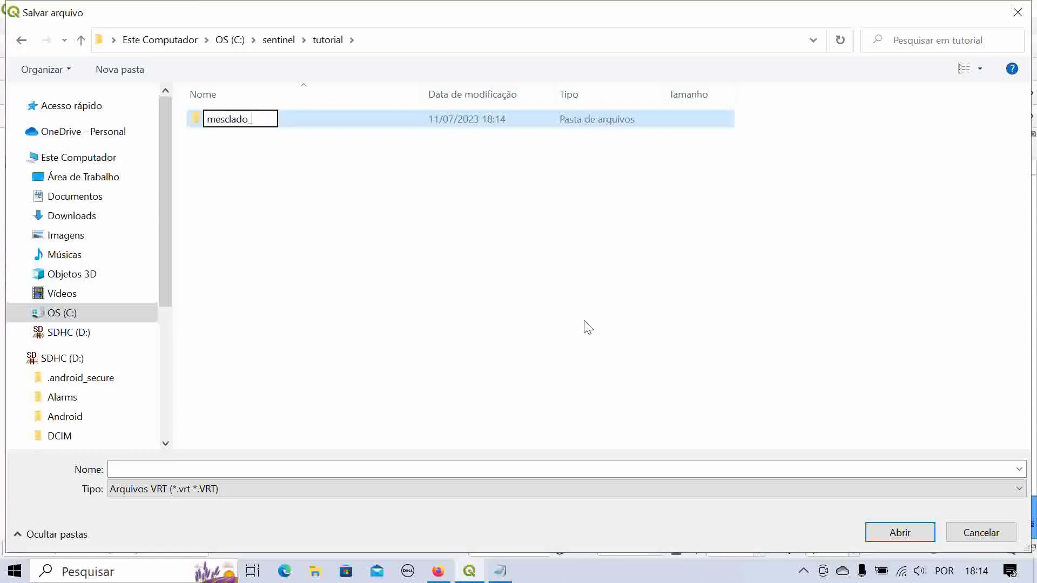
pyautogui.write('raster')
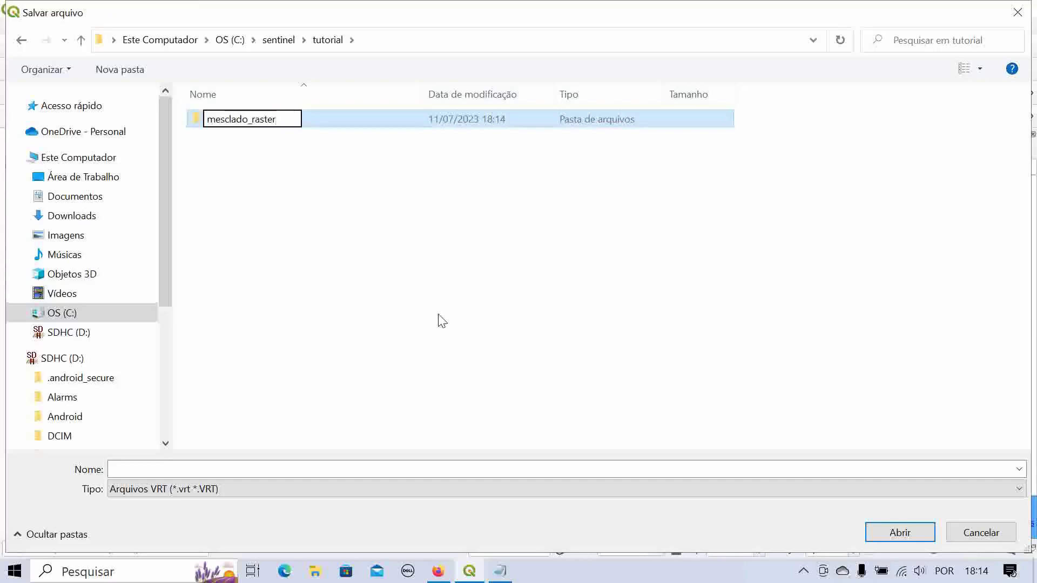
pyautogui.click(427, 321)
pyautogui.doubleClick(259, 126)
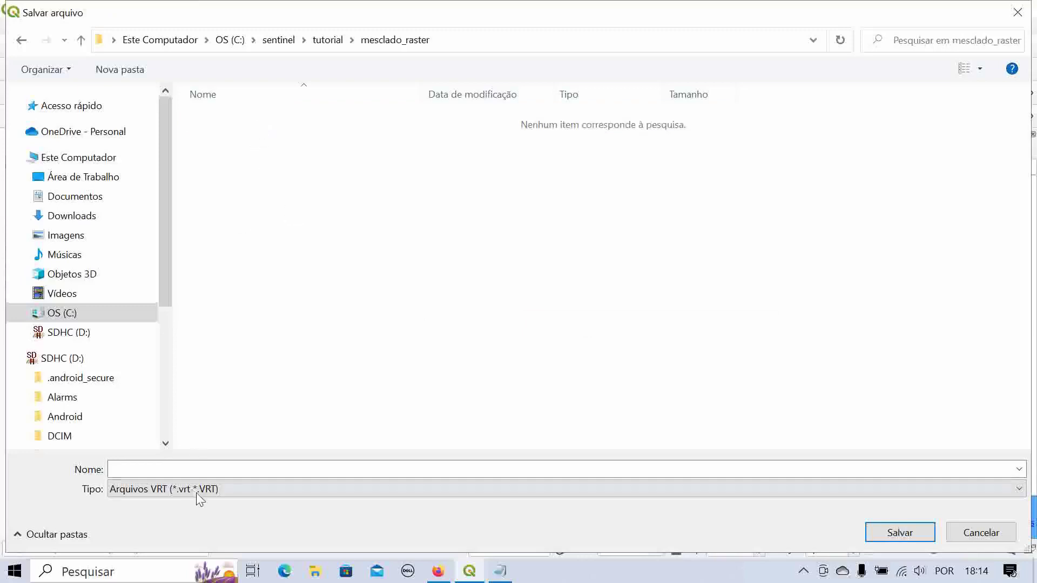
# - Save the virtual raster output as img_mesclado in the mesclado_raster folder and run Build Virtual Raster
pyautogui.click(198, 470)
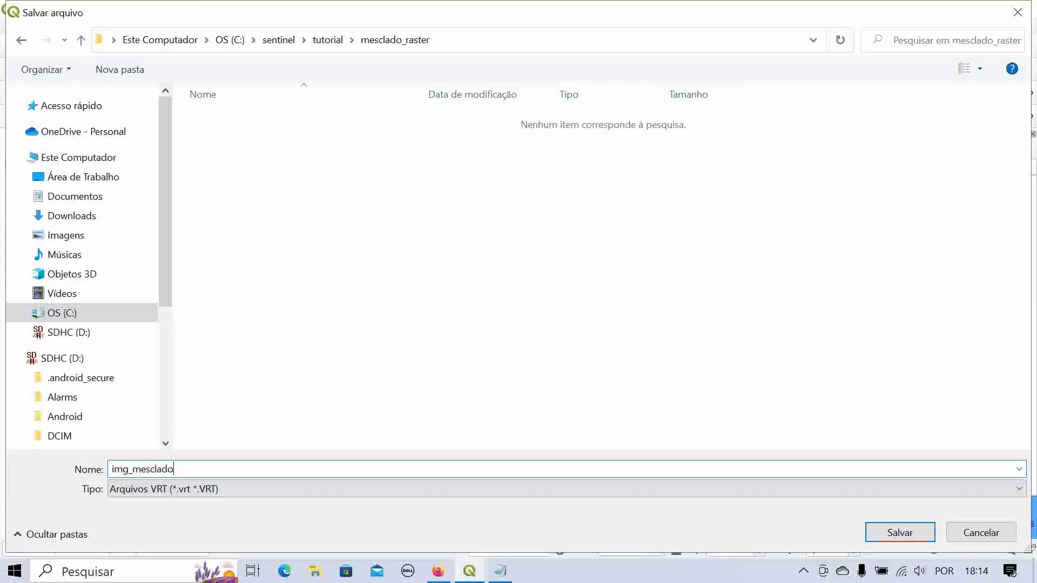
pyautogui.click(310, 470)
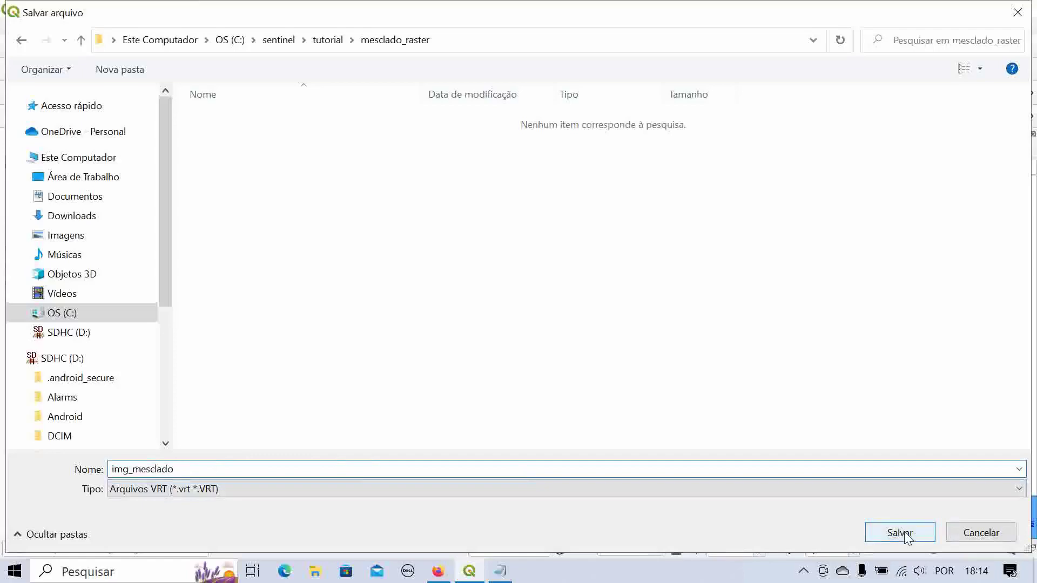
pyautogui.click(881, 534)
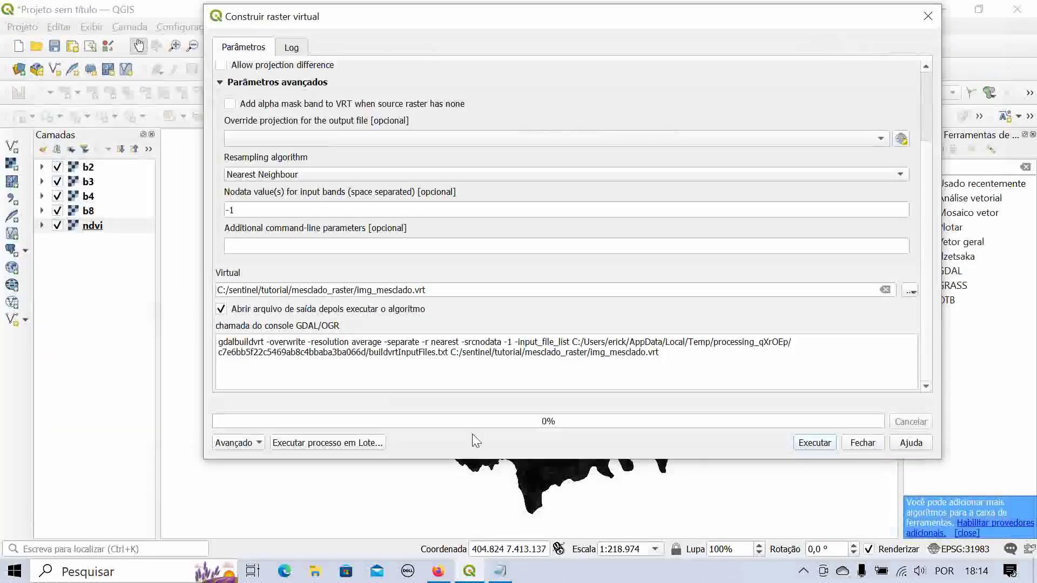
pyautogui.click(826, 446)
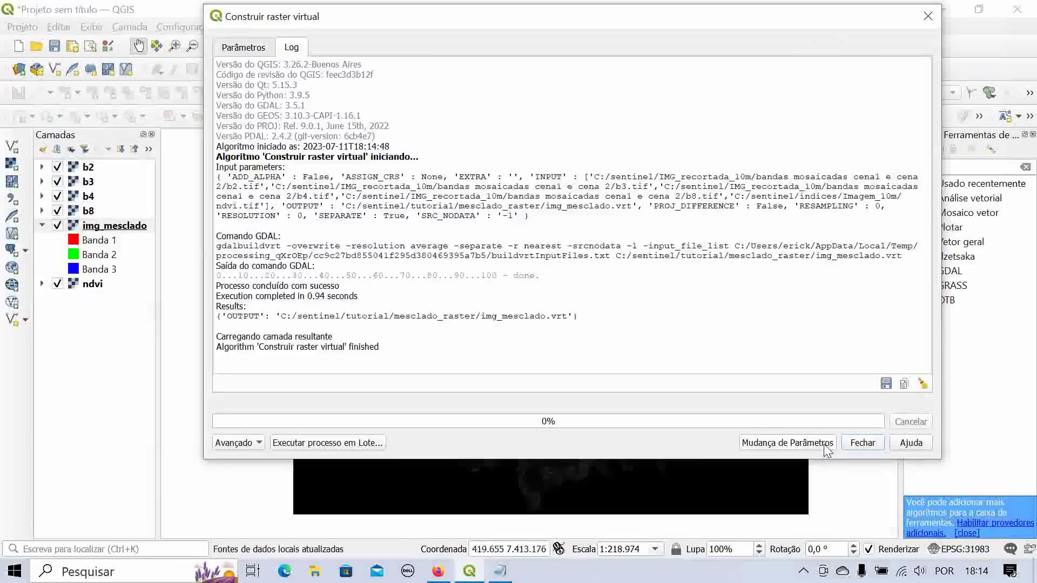
pyautogui.click(862, 443)
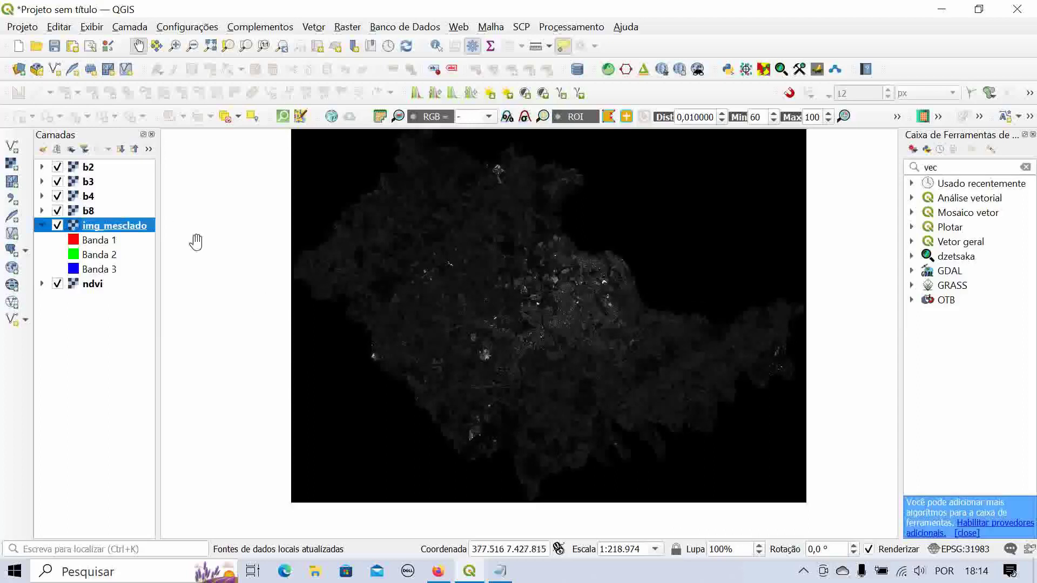
# - Collapse the img_mesclado legend and move that layer below ndvi in the layer order
pyautogui.click(41, 225)
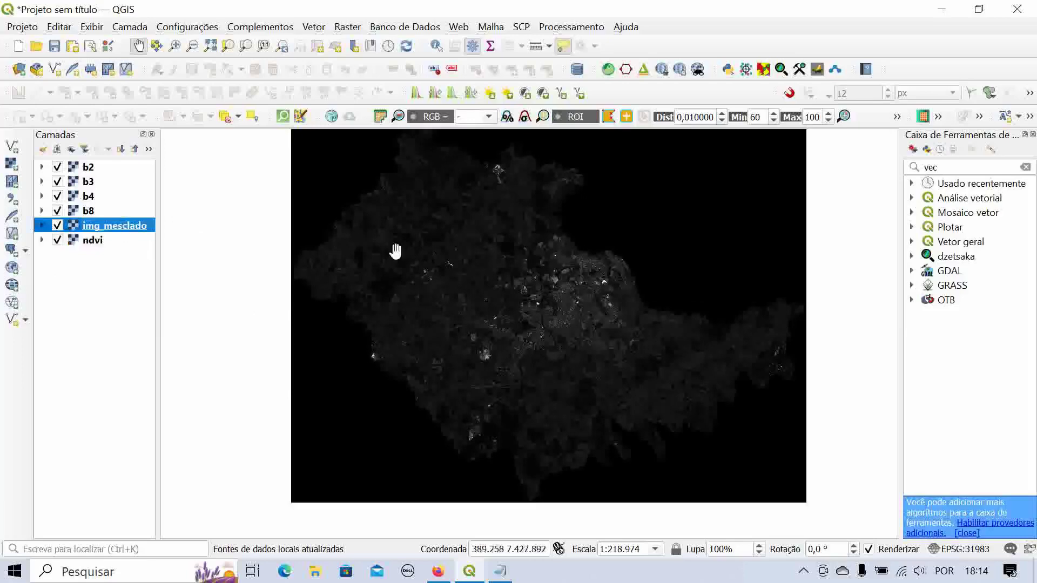
pyautogui.scroll(2, 466, 302)
pyautogui.scroll(-2, 465, 302)
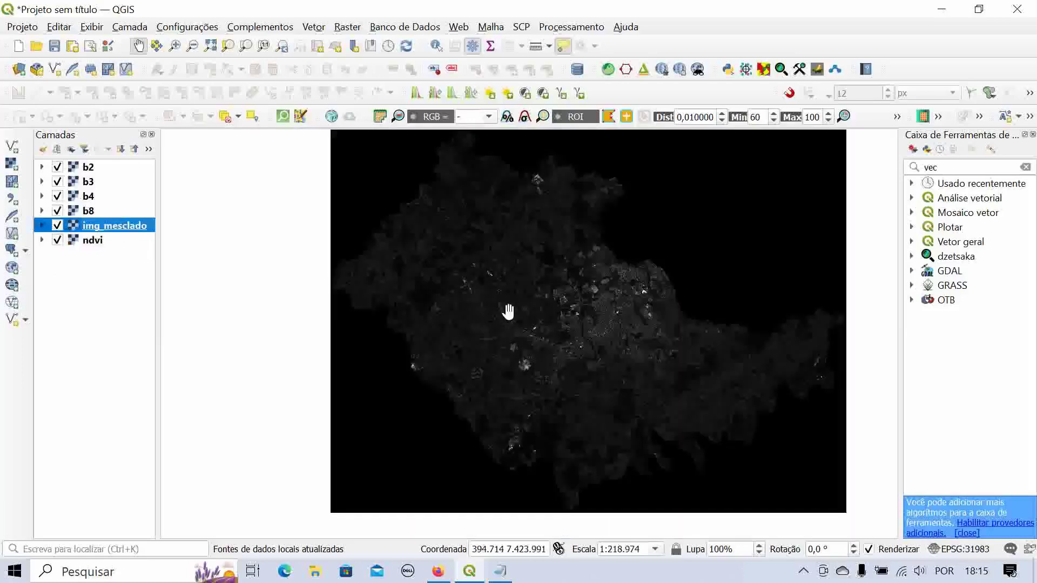
pyautogui.scroll(-1, 621, 319)
pyautogui.moveTo(621, 319); pyautogui.dragTo(595, 325)
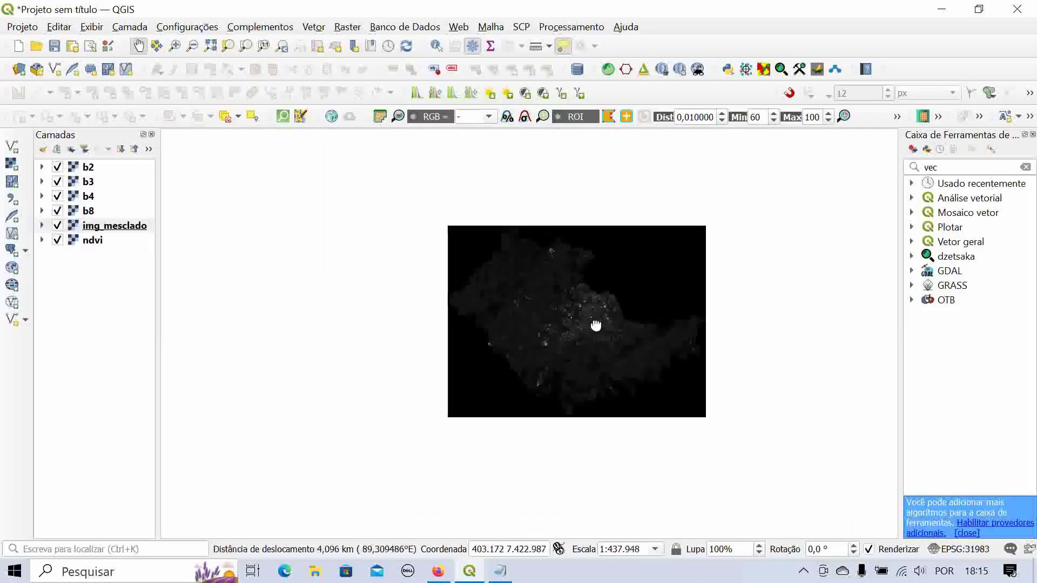
pyautogui.moveTo(93, 225); pyautogui.dragTo(70, 253)
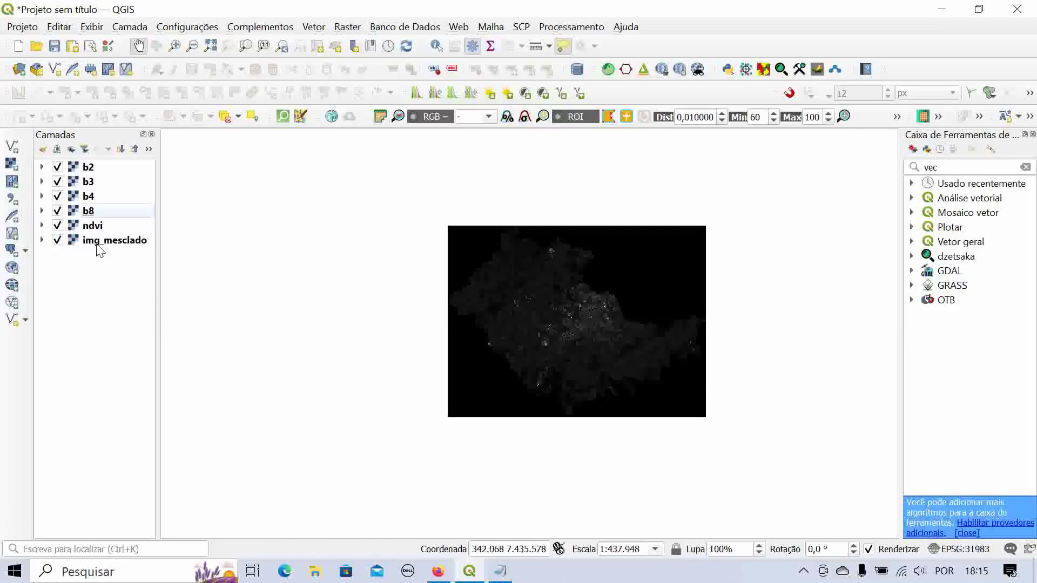
# - Hide the ndvi, b8, b4, b3 and b2 layers, leaving only img_mesclado displayed
pyautogui.click(57, 226)
pyautogui.click(58, 210)
pyautogui.click(57, 196)
pyautogui.click(57, 195)
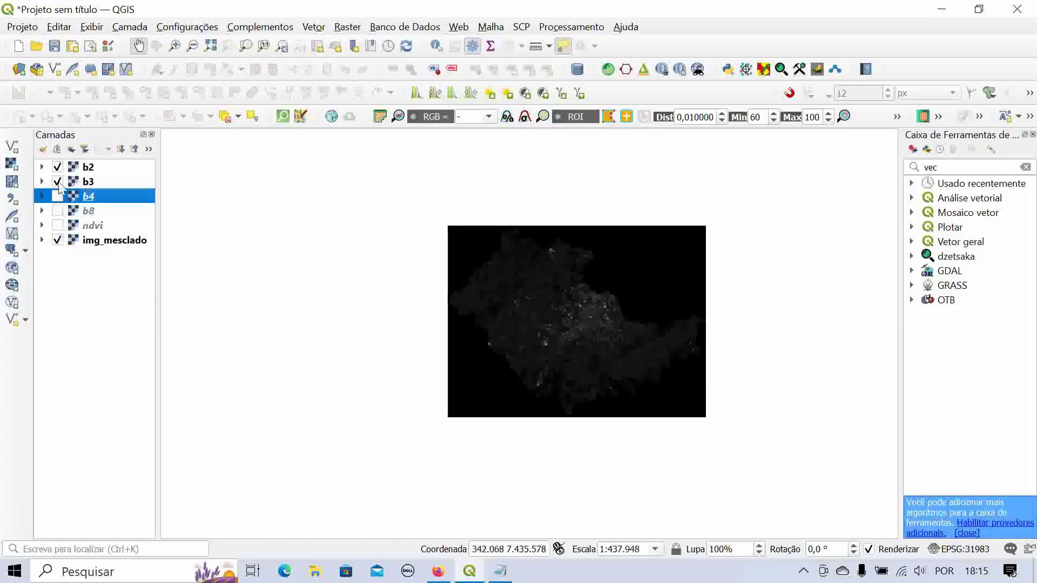
pyautogui.click(57, 181)
pyautogui.click(58, 168)
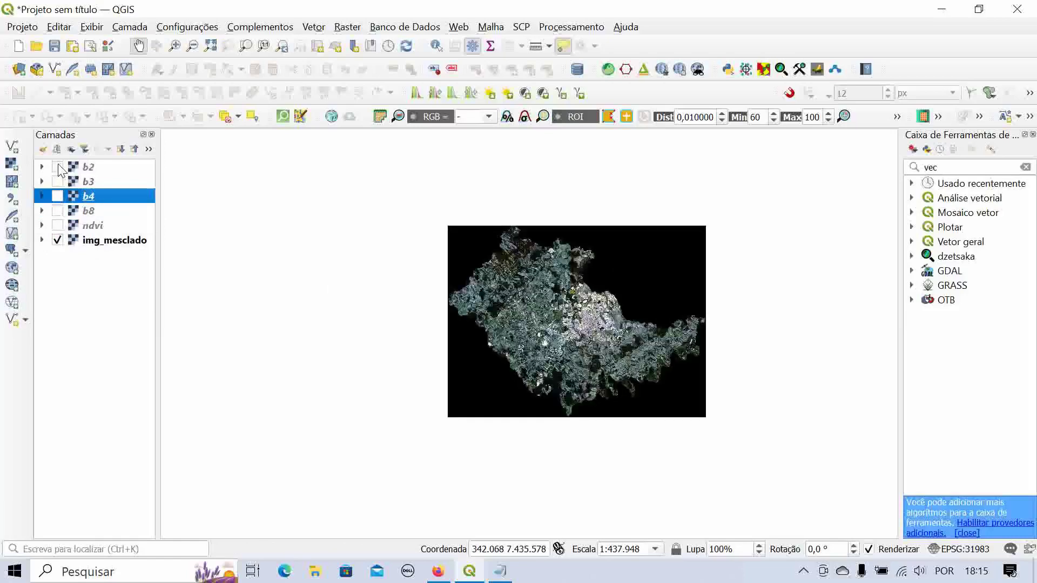
# - Render img_mesclado in multiband colour with band 3 as red, band 2 as green and band 1 as blue
pyautogui.moveTo(594, 354); pyautogui.dragTo(567, 301)
pyautogui.scroll(1, 573, 303)
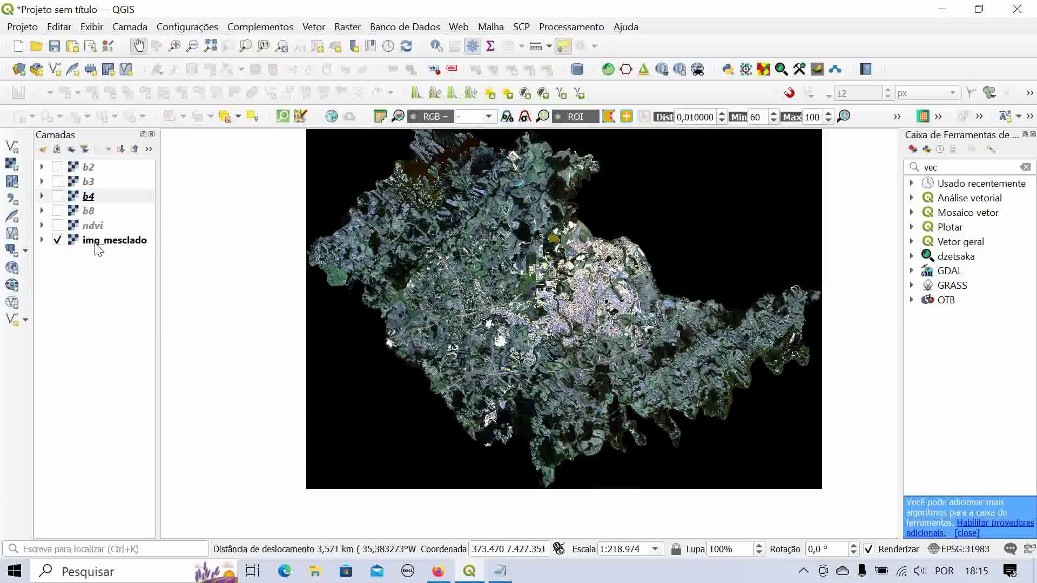
pyautogui.click(95, 245)
pyautogui.doubleClick(96, 246)
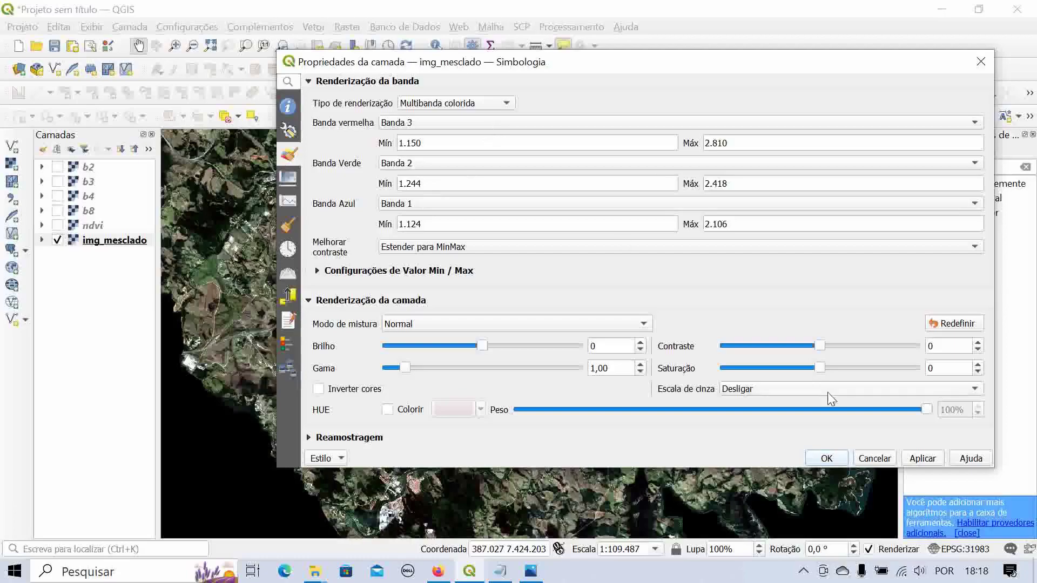
pyautogui.click(914, 460)
pyautogui.click(827, 458)
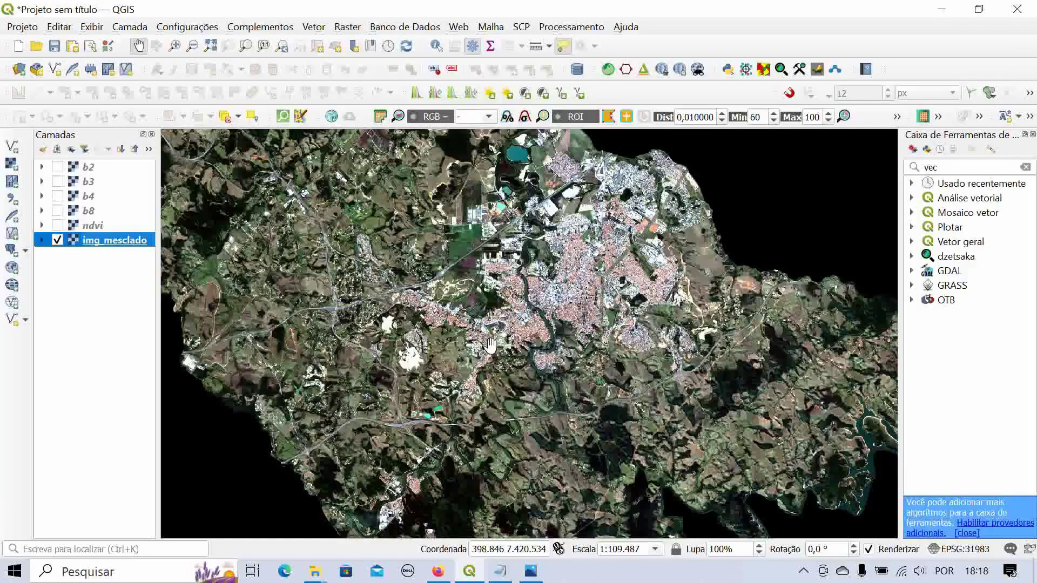
# - Examine the urban area and its surroundings in the natural-colour composite of img_mesclado
pyautogui.scroll(-1, 528, 343)
pyautogui.scroll(1, 527, 343)
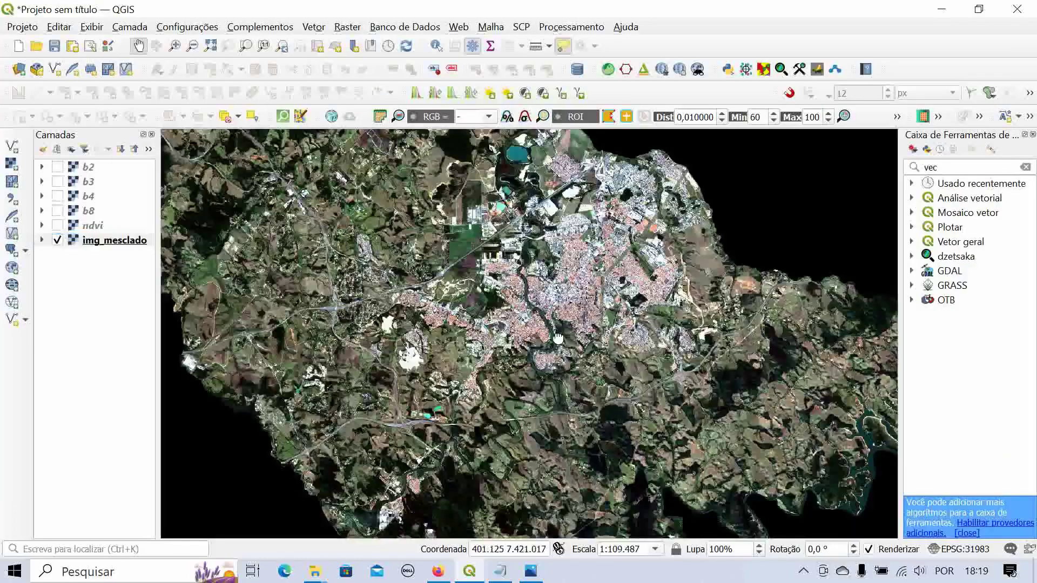
pyautogui.moveTo(528, 343); pyautogui.dragTo(548, 340)
pyautogui.scroll(1, 610, 380)
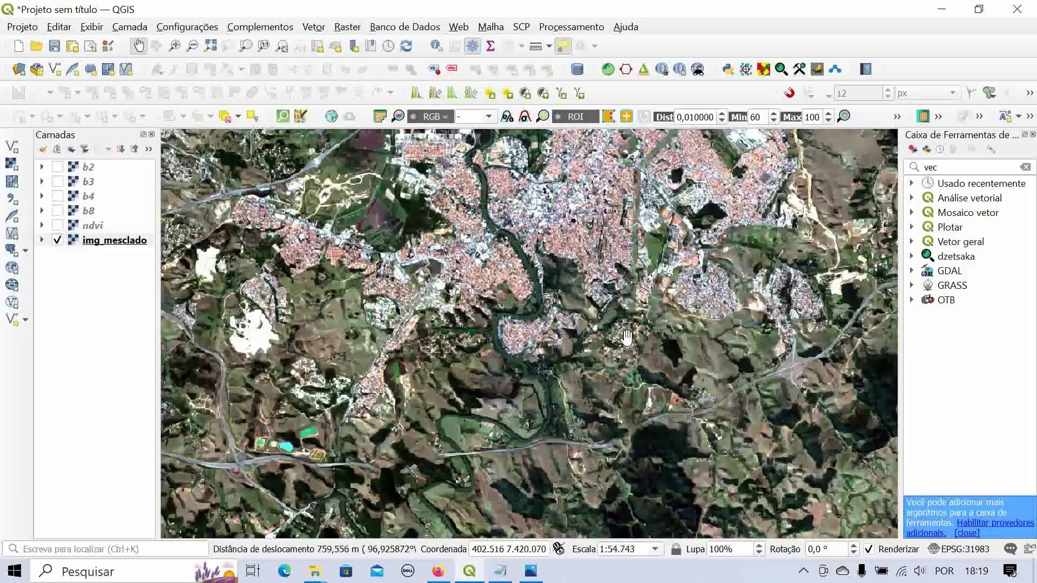
pyautogui.moveTo(663, 263); pyautogui.dragTo(611, 341)
pyautogui.scroll(-1, 609, 361)
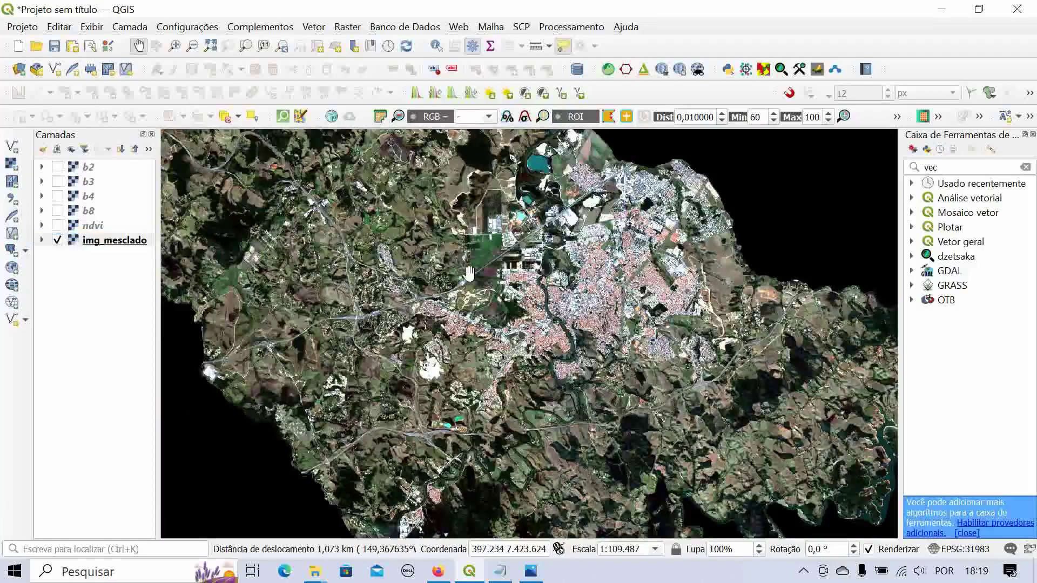
pyautogui.moveTo(471, 276); pyautogui.dragTo(491, 313)
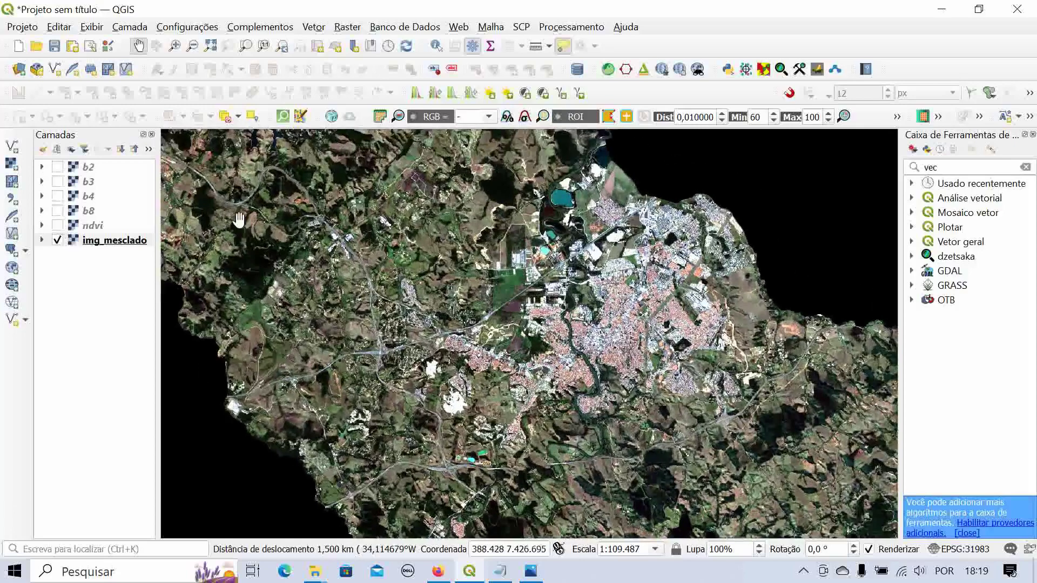
pyautogui.moveTo(555, 340); pyautogui.dragTo(561, 293)
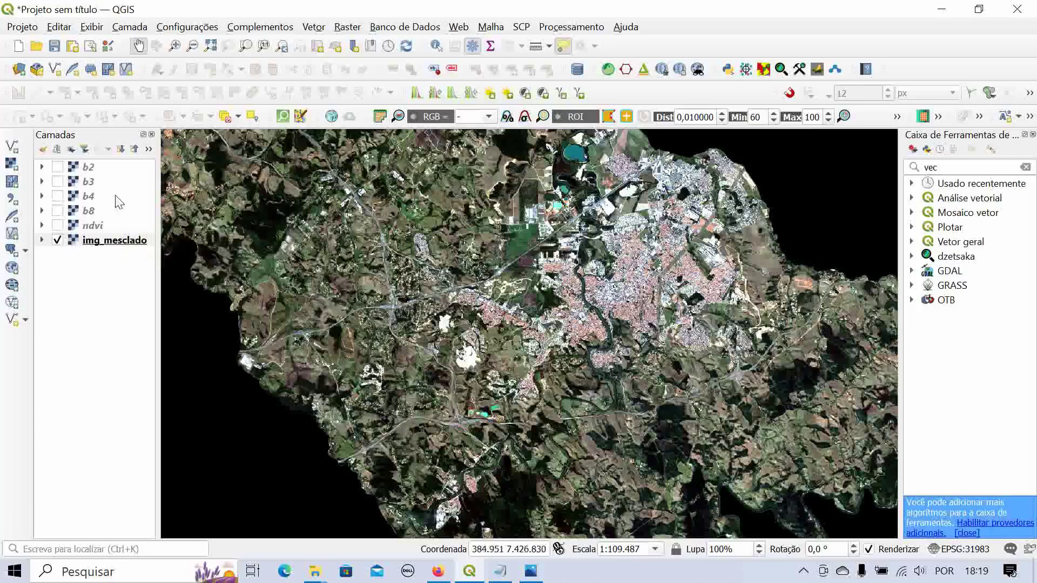
pyautogui.click(347, 28)
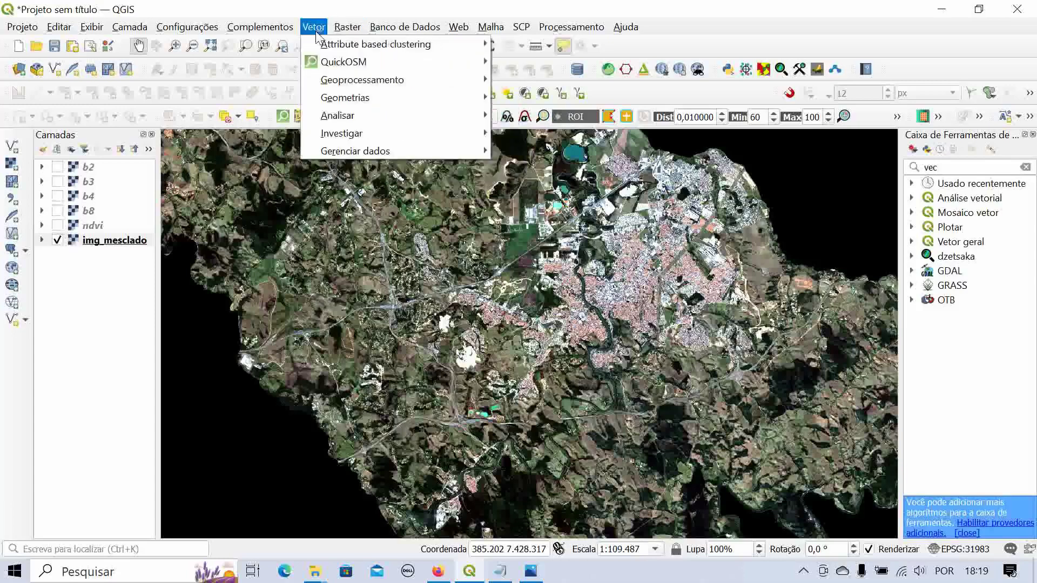
pyautogui.moveTo(377, 155)
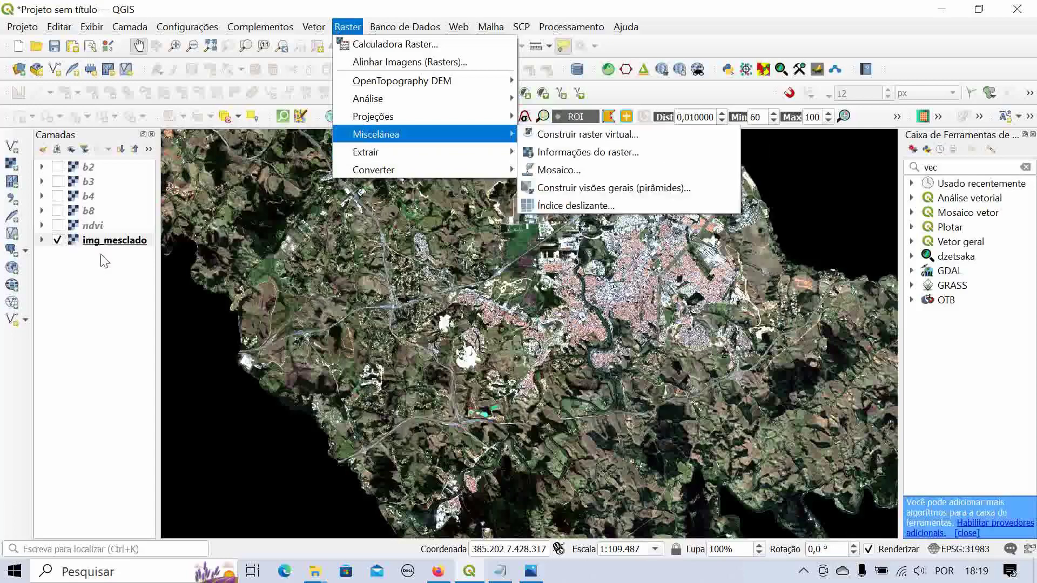
# - Assign band 4 to the green channel of img_mesclado's multiband colour rendering
pyautogui.click(108, 240)
pyautogui.doubleClick(108, 240)
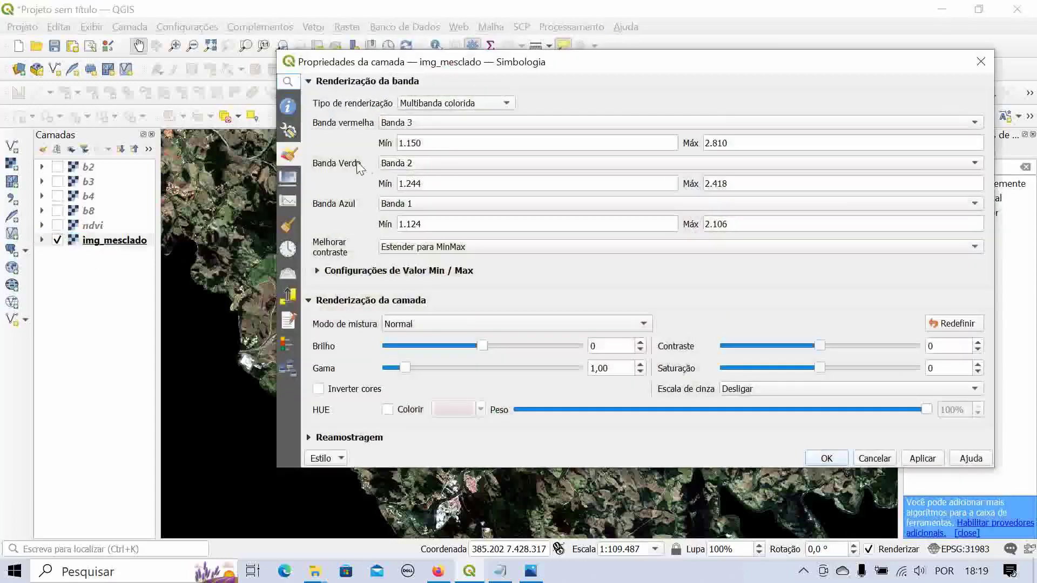
pyautogui.click(432, 169)
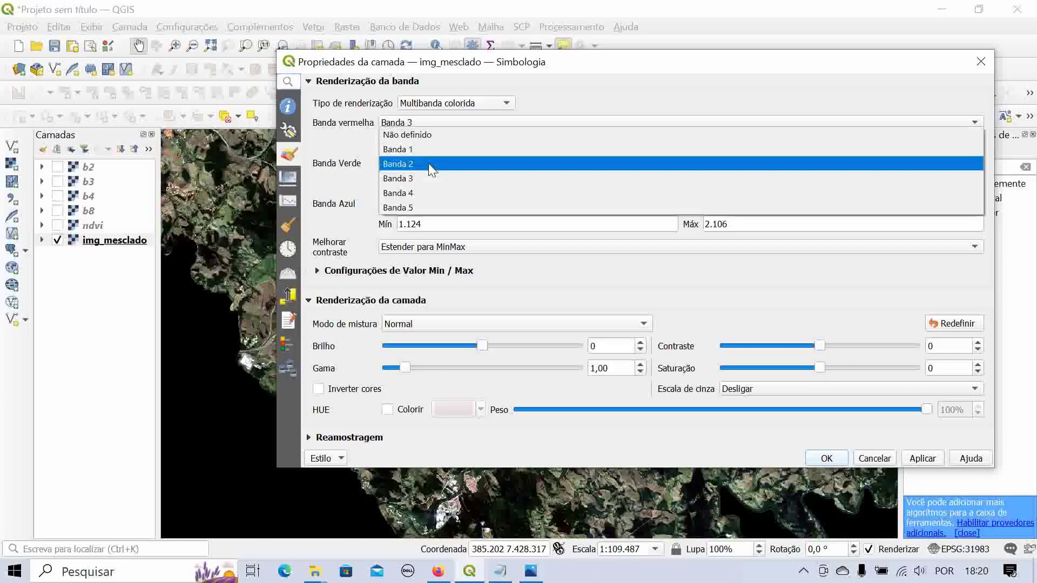
pyautogui.click(415, 194)
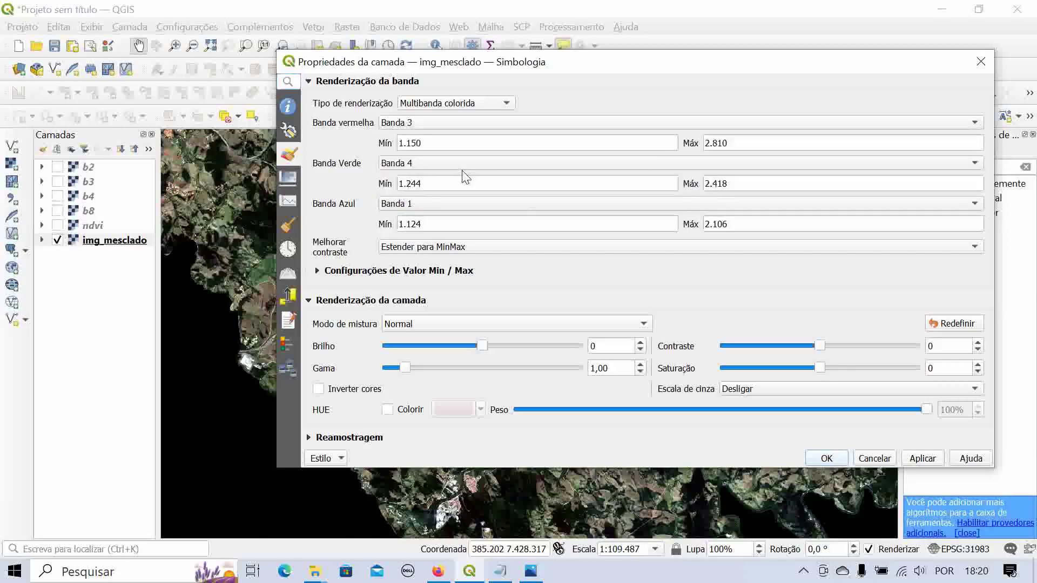
pyautogui.click(930, 460)
pyautogui.click(807, 463)
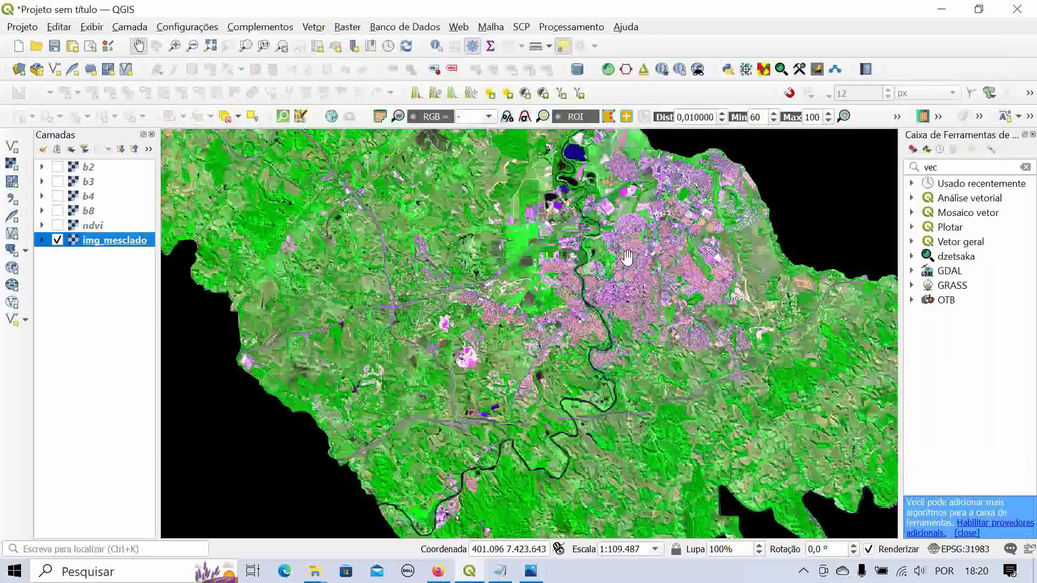
# - Examine vegetation, water and the urban area across the false-colour composite of img_mesclado
pyautogui.moveTo(731, 381); pyautogui.dragTo(646, 326)
pyautogui.scroll(-1, 646, 326)
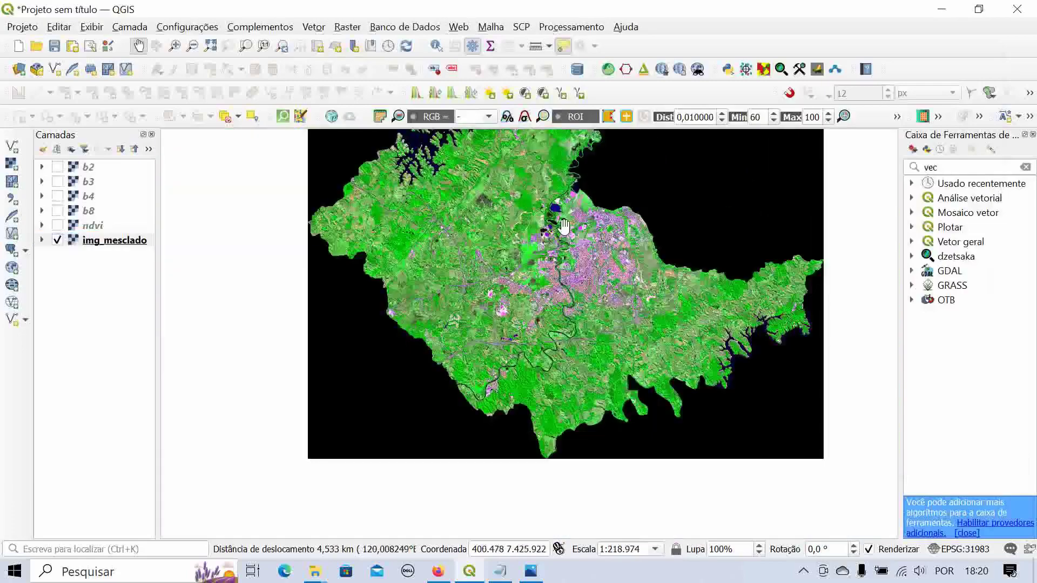
pyautogui.scroll(1, 563, 226)
pyautogui.moveTo(616, 359); pyautogui.dragTo(577, 311)
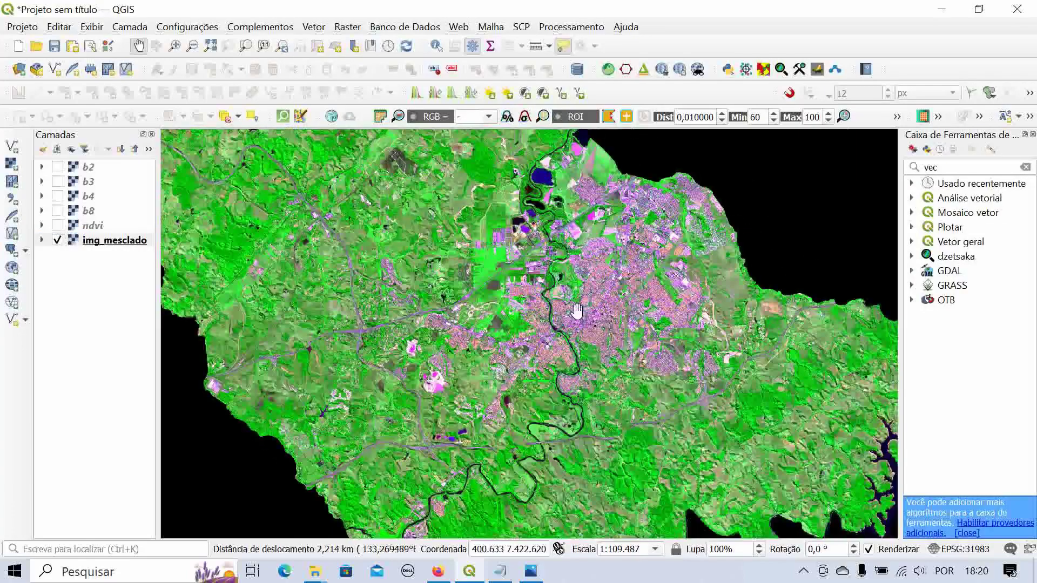
pyautogui.scroll(1, 577, 311)
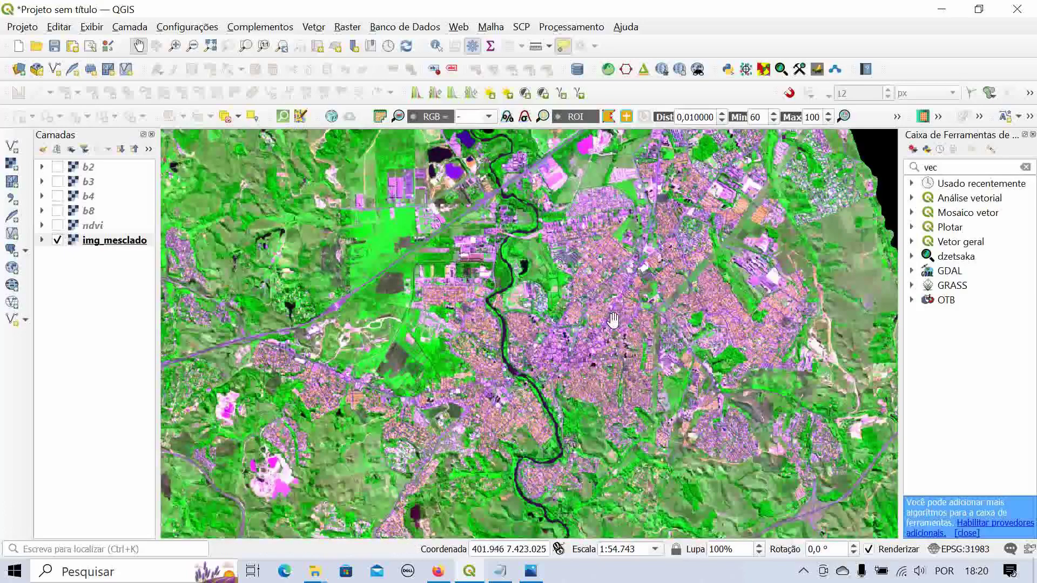
pyautogui.scroll(-1, 613, 319)
pyautogui.moveTo(640, 348); pyautogui.dragTo(573, 323)
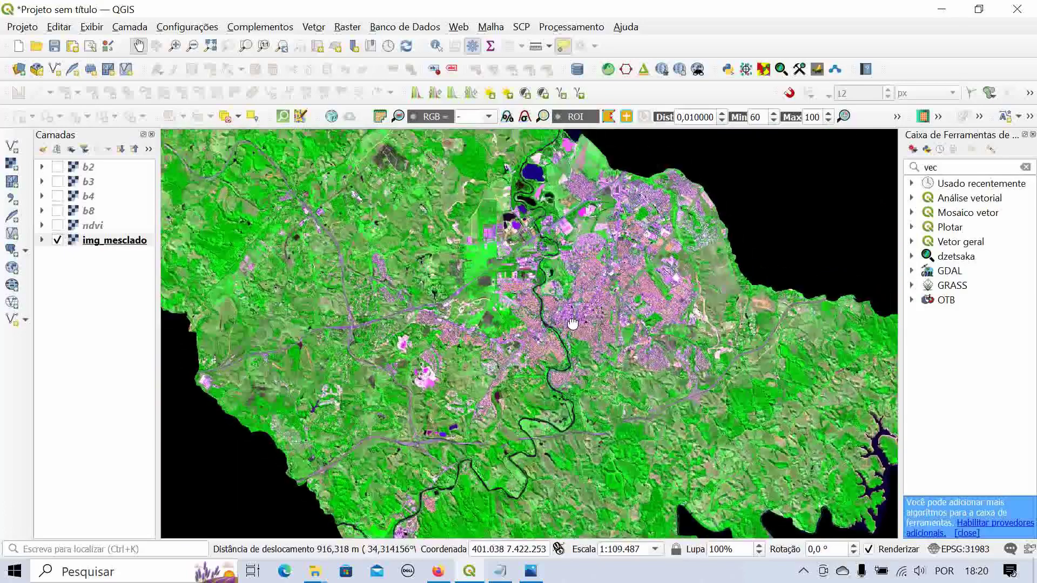
pyautogui.moveTo(815, 445); pyautogui.dragTo(839, 416)
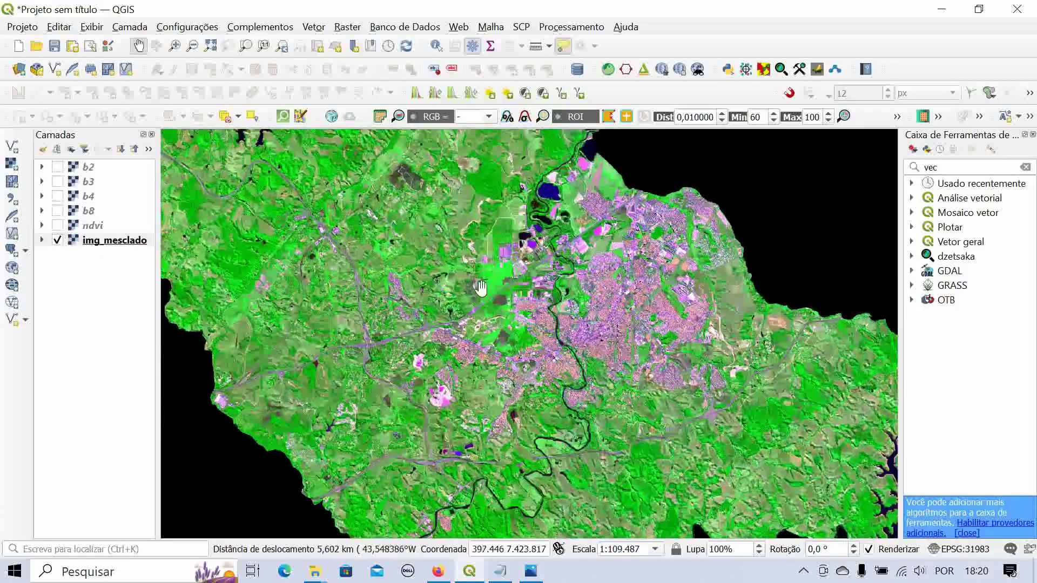
pyautogui.moveTo(463, 237); pyautogui.dragTo(483, 255)
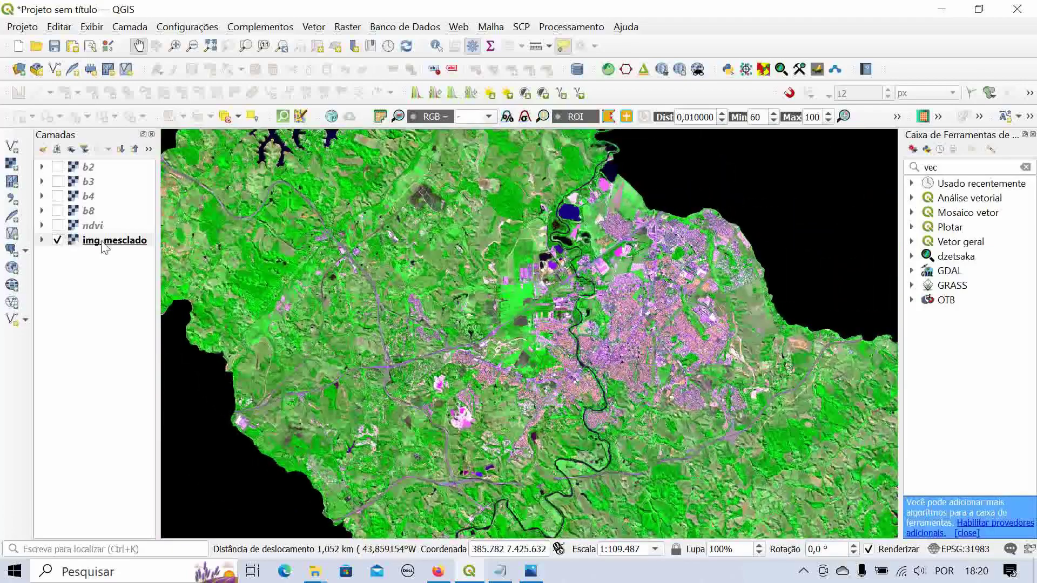
pyautogui.scroll(-1, 381, 309)
pyautogui.moveTo(433, 322); pyautogui.dragTo(427, 245)
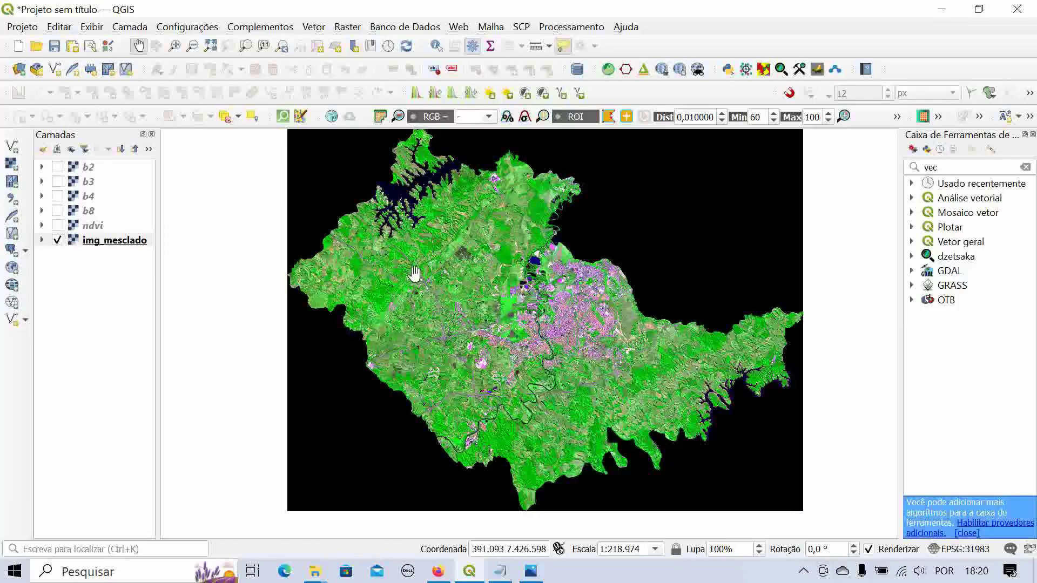
# - Review the per-band statistics in the layer information of img_mesclado
pyautogui.doubleClick(85, 243)
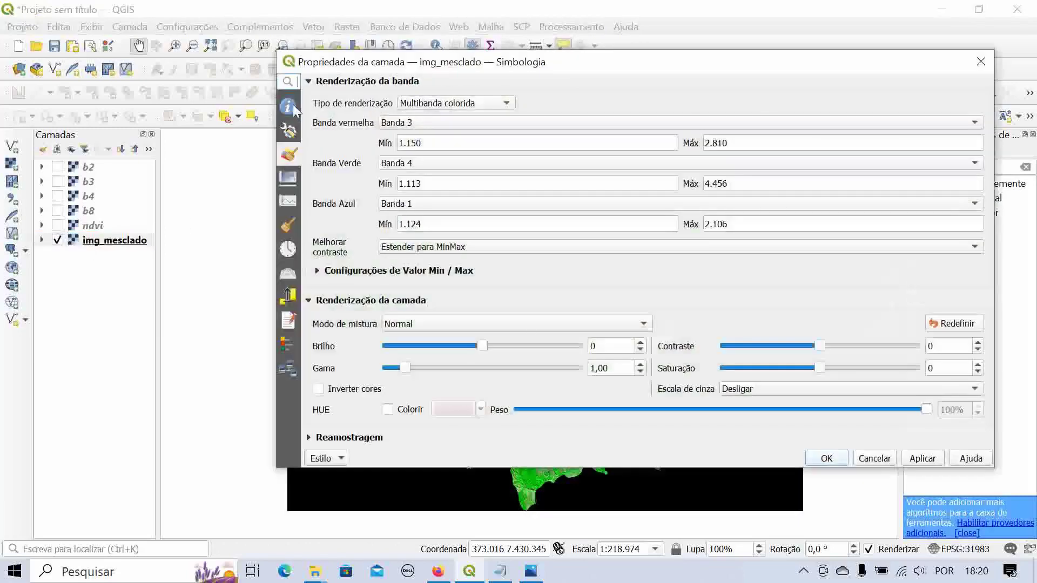
pyautogui.click(290, 107)
pyautogui.scroll(-9, 545, 254)
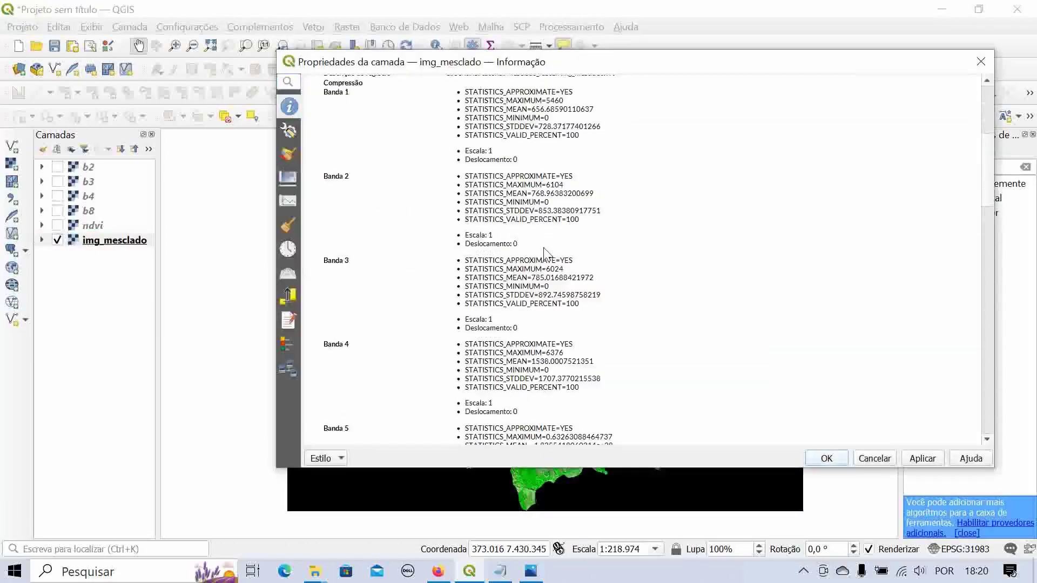
pyautogui.scroll(2, 525, 265)
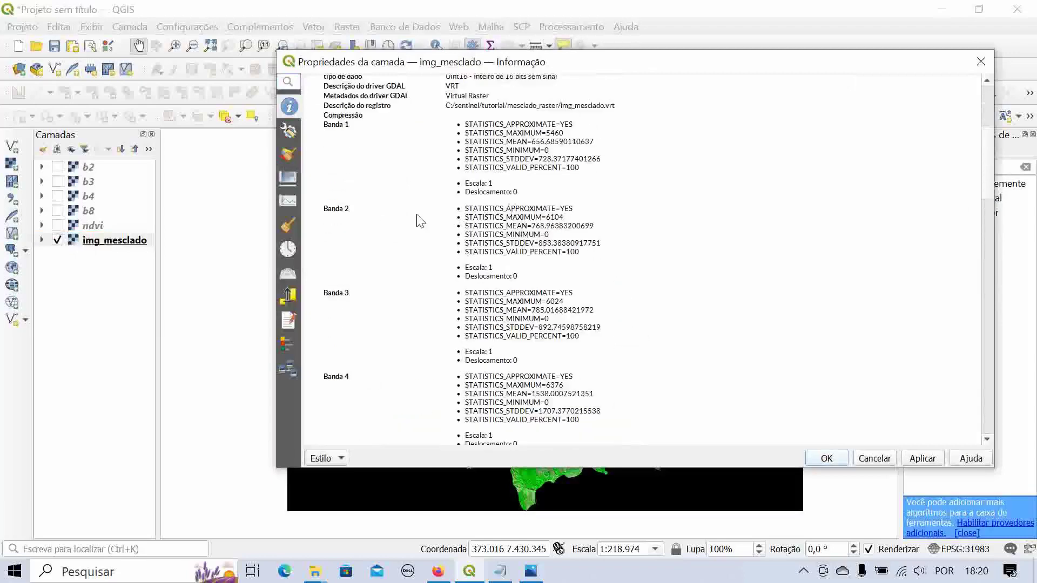
# - Compare the statistics of bands 1 to 5 in img_mesclado's layer information and close its properties
pyautogui.scroll(-5, 481, 232)
pyautogui.scroll(4, 428, 314)
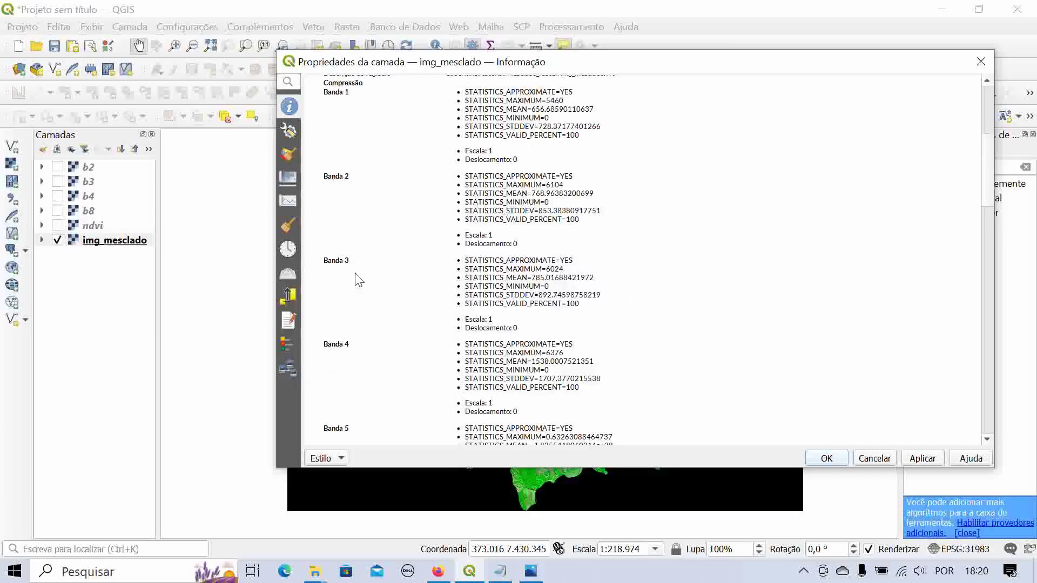
pyautogui.scroll(-2, 355, 278)
pyautogui.scroll(-1, 359, 327)
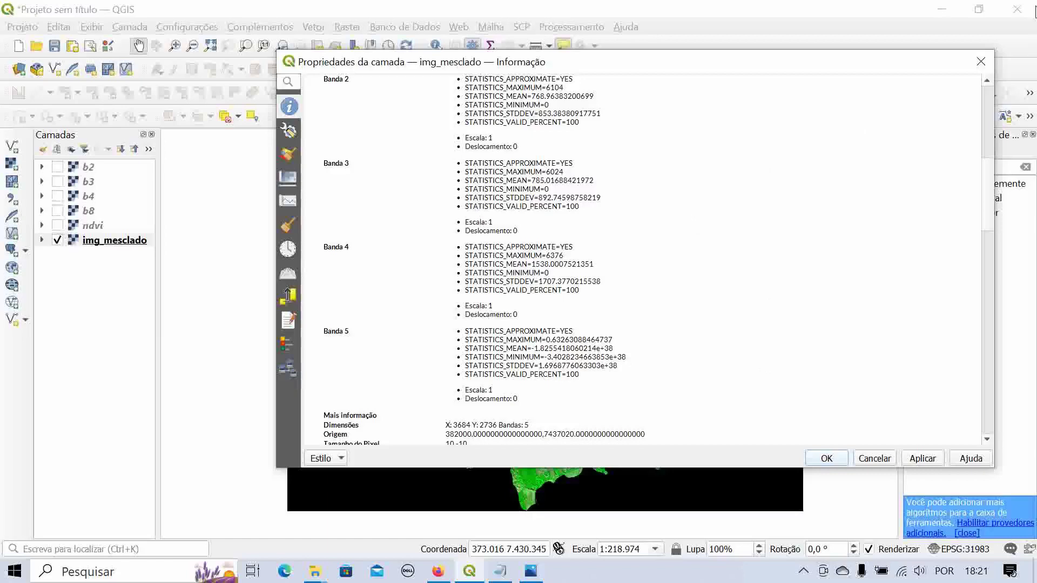
pyautogui.click(981, 62)
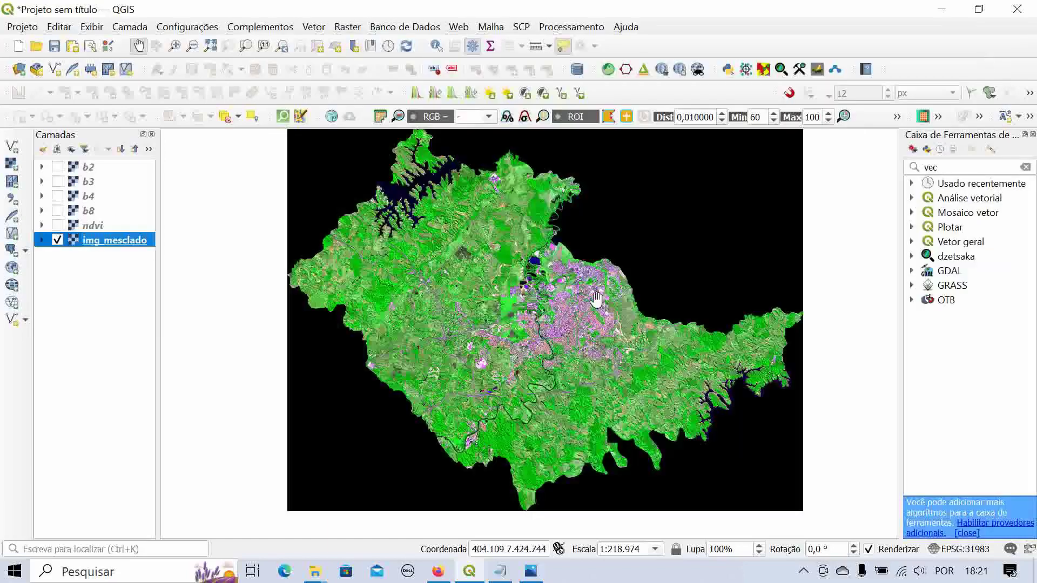
pyautogui.moveTo(532, 313)
pyautogui.mouseDown()
pyautogui.moveTo(551, 314)
pyautogui.moveTo(531, 322)
pyautogui.mouseUp()
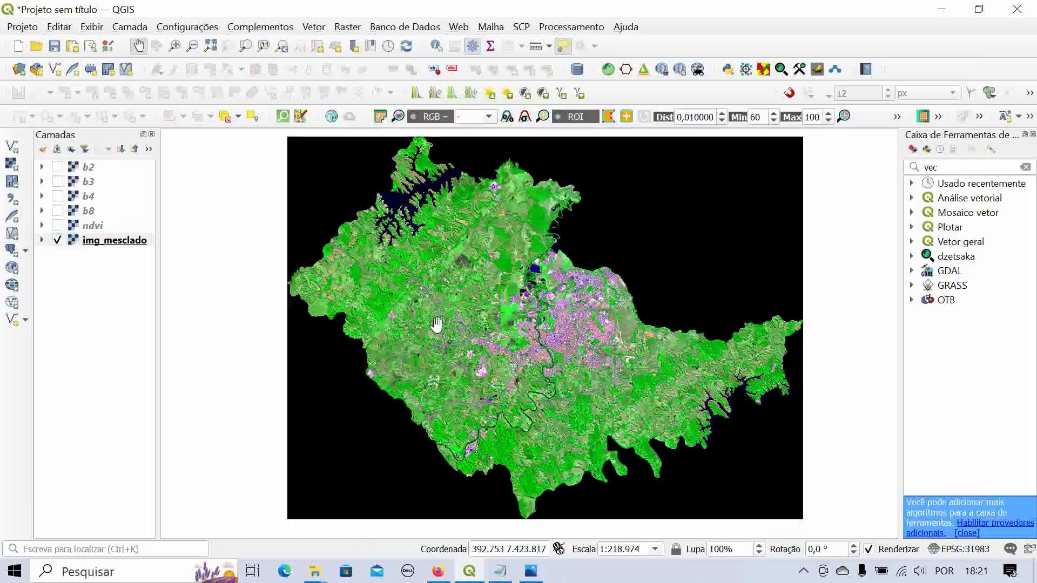
pyautogui.scroll(1, 531, 420)
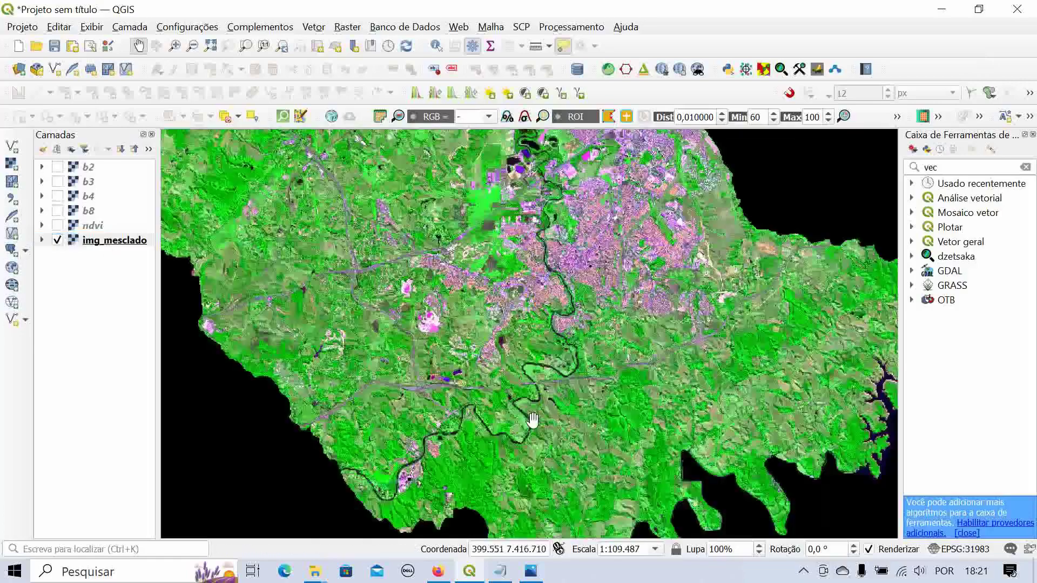
pyautogui.scroll(-1, 532, 420)
pyautogui.moveTo(538, 432)
pyautogui.mouseDown()
pyautogui.moveTo(547, 422)
pyautogui.moveTo(531, 425)
pyautogui.mouseUp()
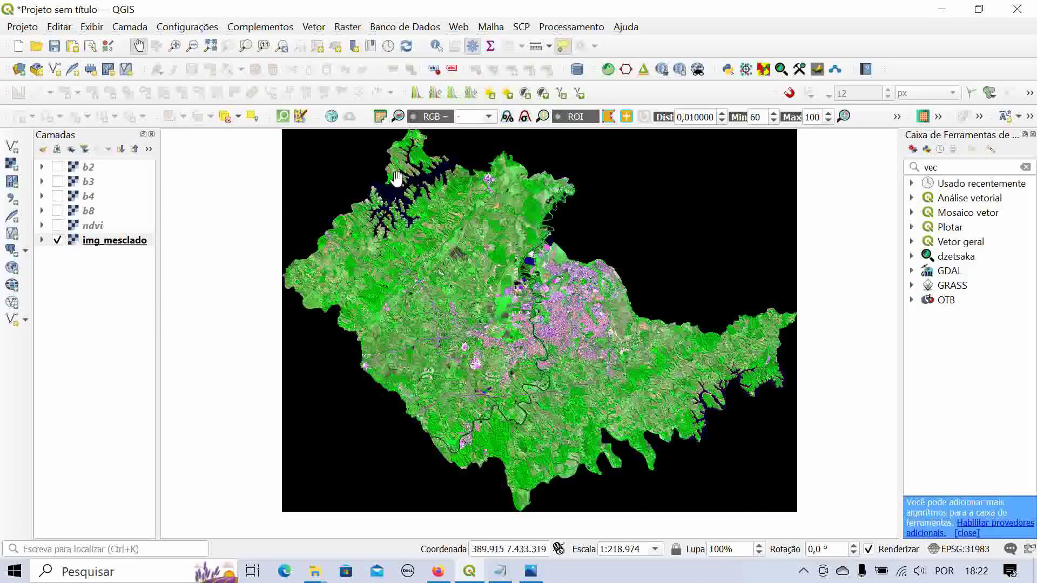
# - Add the vector layer jacarei.shp from C:\sentinel\shp and move it to the top of the layer order
pyautogui.click(14, 146)
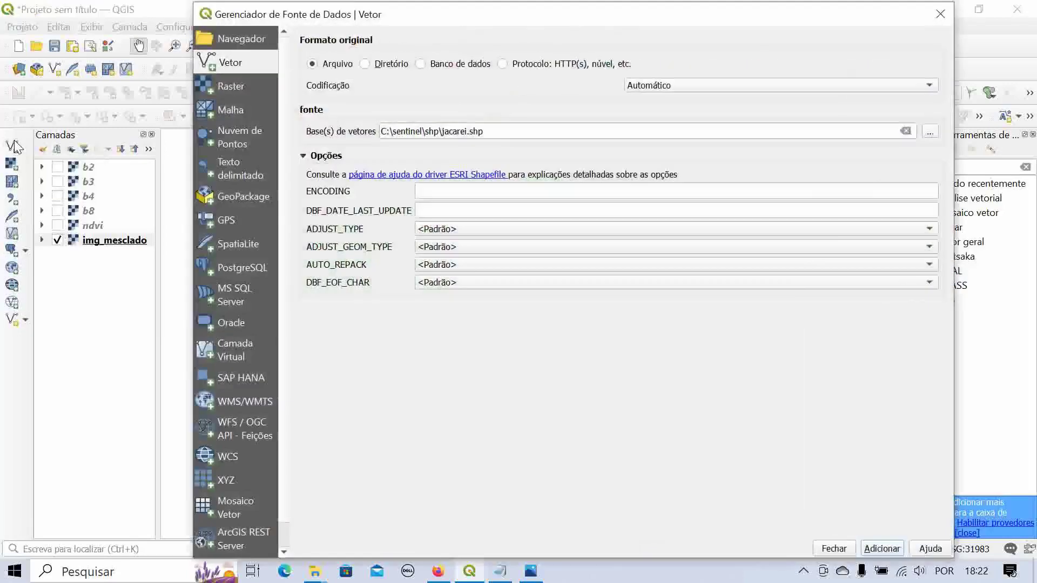
pyautogui.click(929, 132)
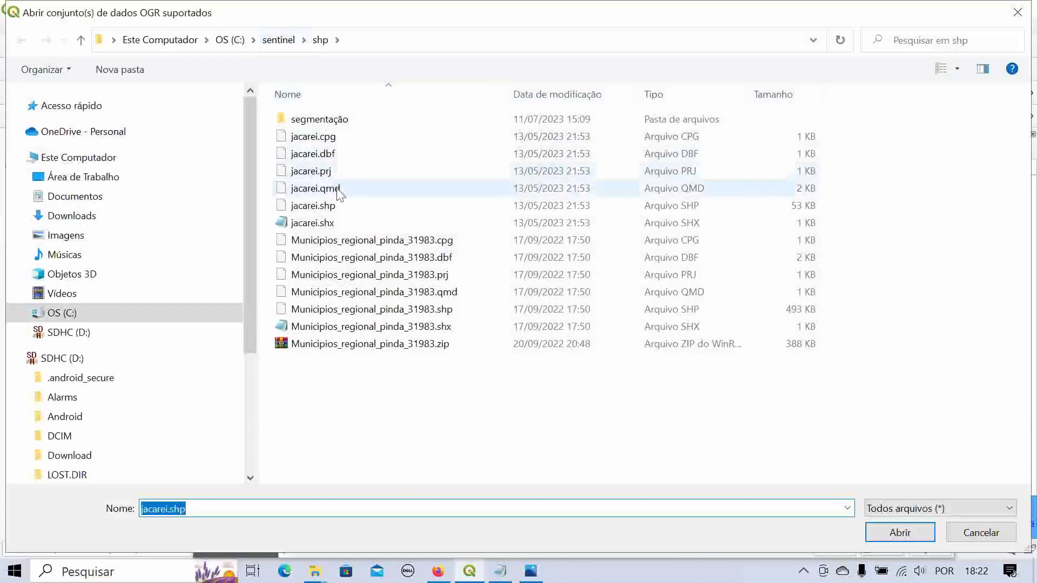
pyautogui.click(344, 210)
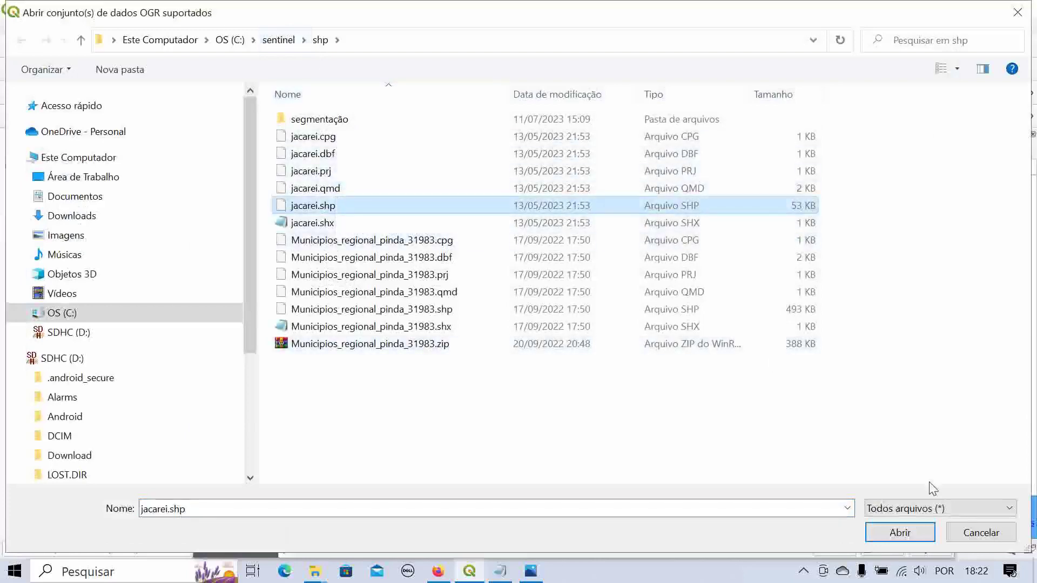
pyautogui.click(899, 533)
pyautogui.click(886, 549)
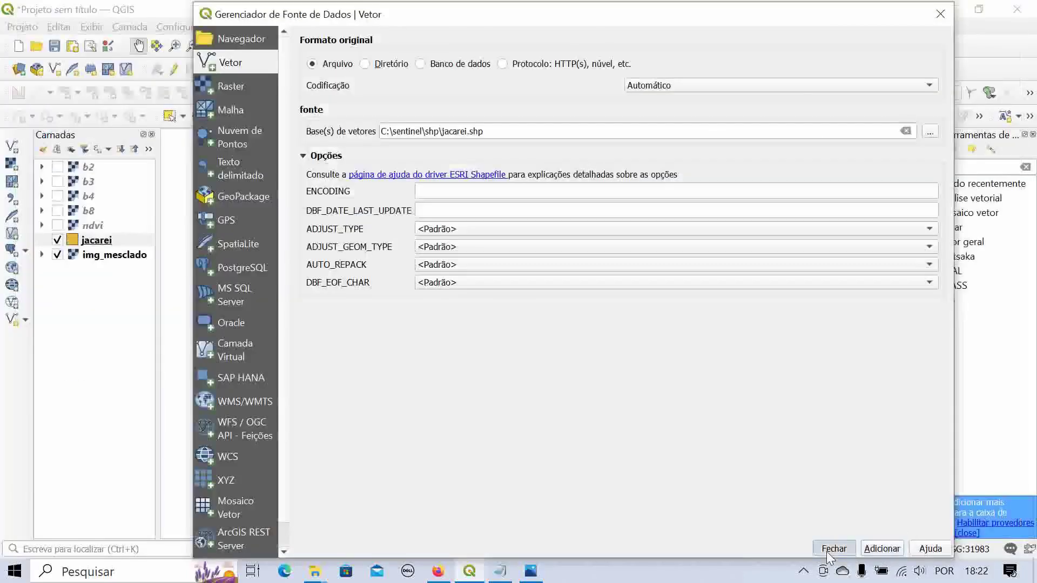
pyautogui.click(826, 552)
pyautogui.moveTo(114, 245); pyautogui.dragTo(82, 166)
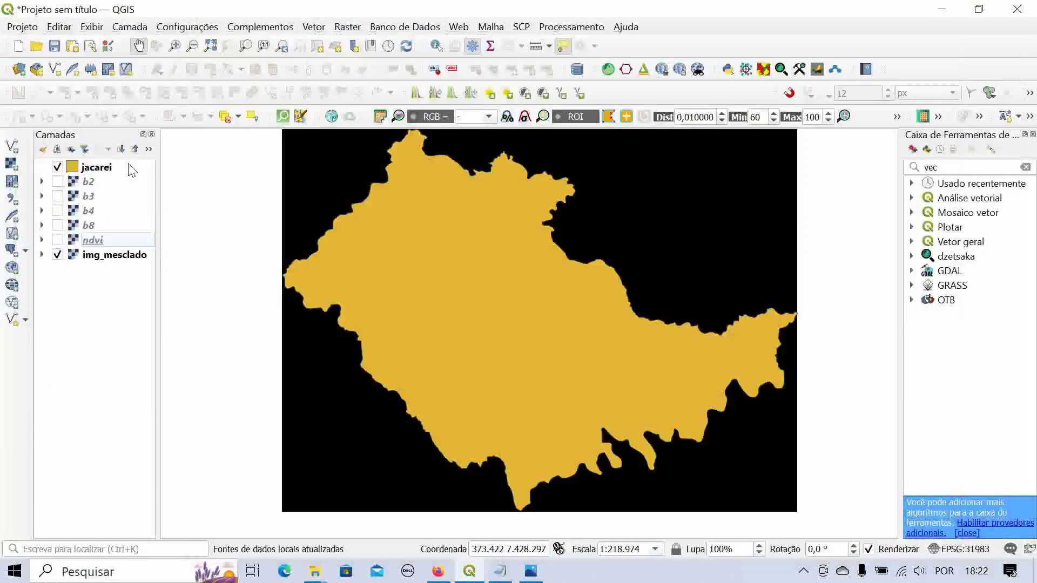
# - Set up a raster clip by mask layer with img_mesclado as the input and jacarei as the mask
pyautogui.click(348, 27)
pyautogui.moveTo(390, 159)
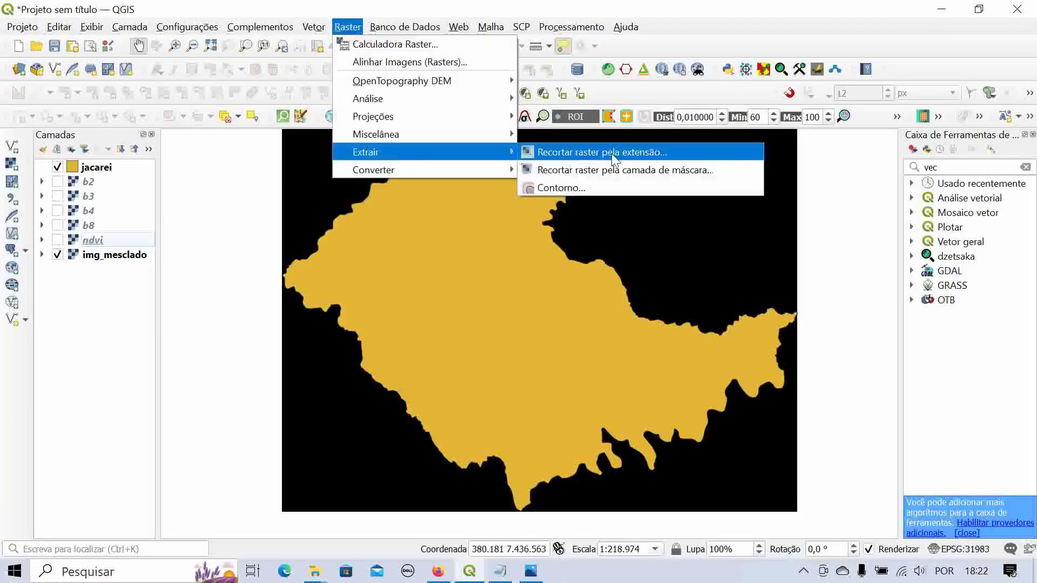
pyautogui.click(656, 173)
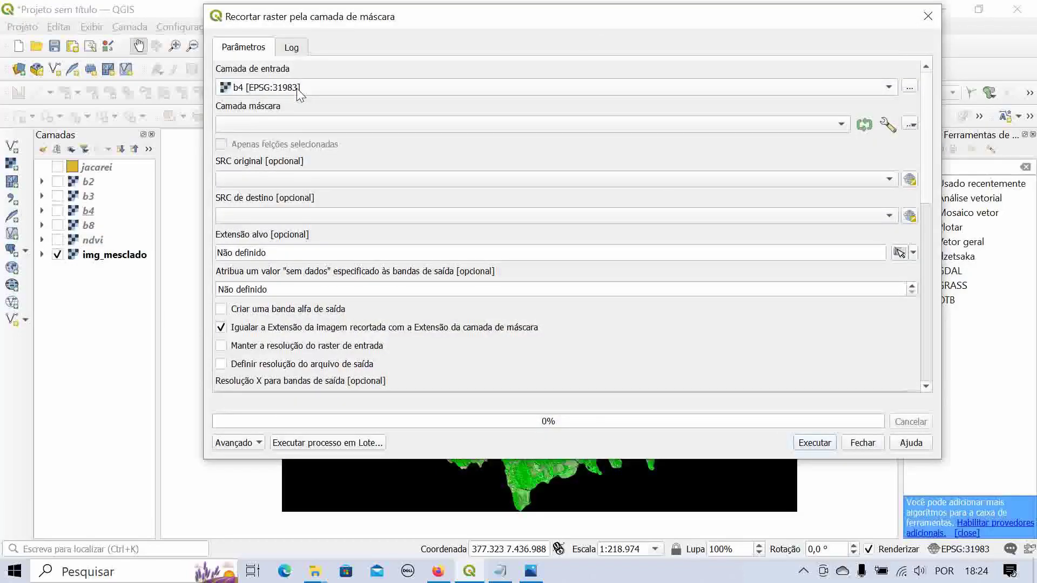
pyautogui.click(299, 93)
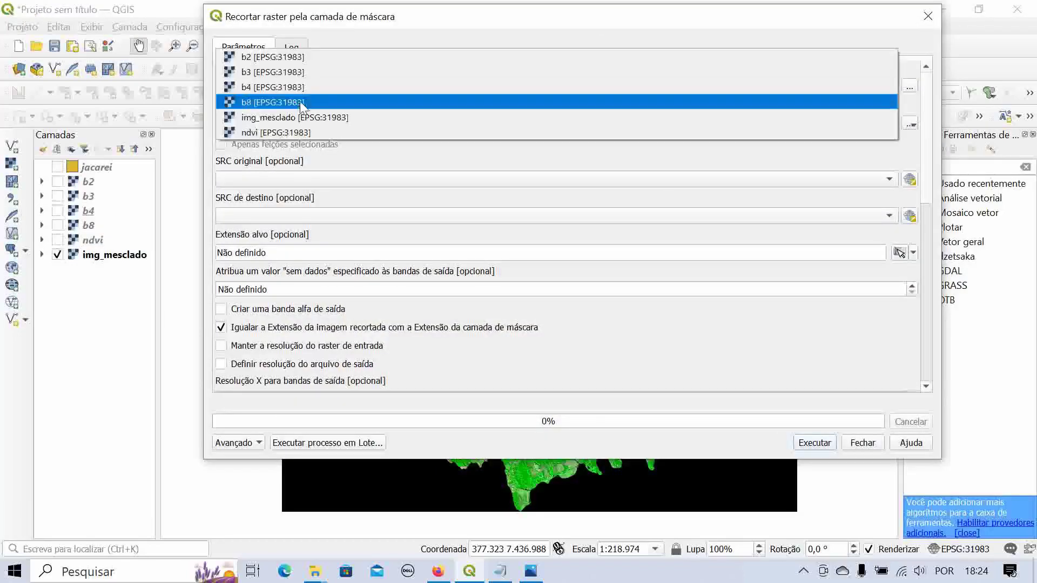
pyautogui.click(303, 118)
pyautogui.click(302, 123)
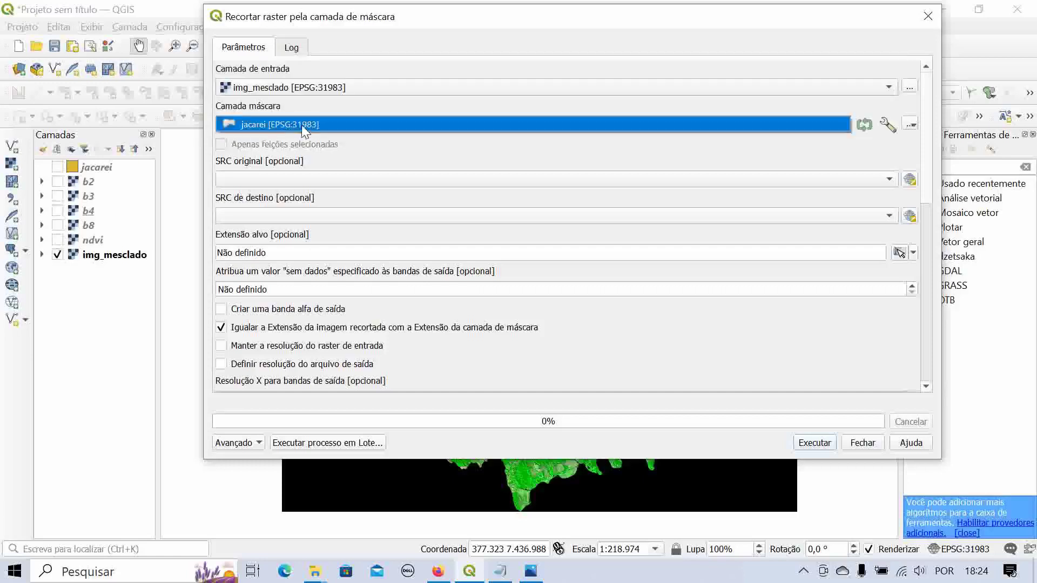
pyautogui.click(301, 125)
# - Set the clip's source and target CRS to the project CRS EPSG:31983 and its output nodata value to 0
pyautogui.click(304, 178)
pyautogui.click(294, 193)
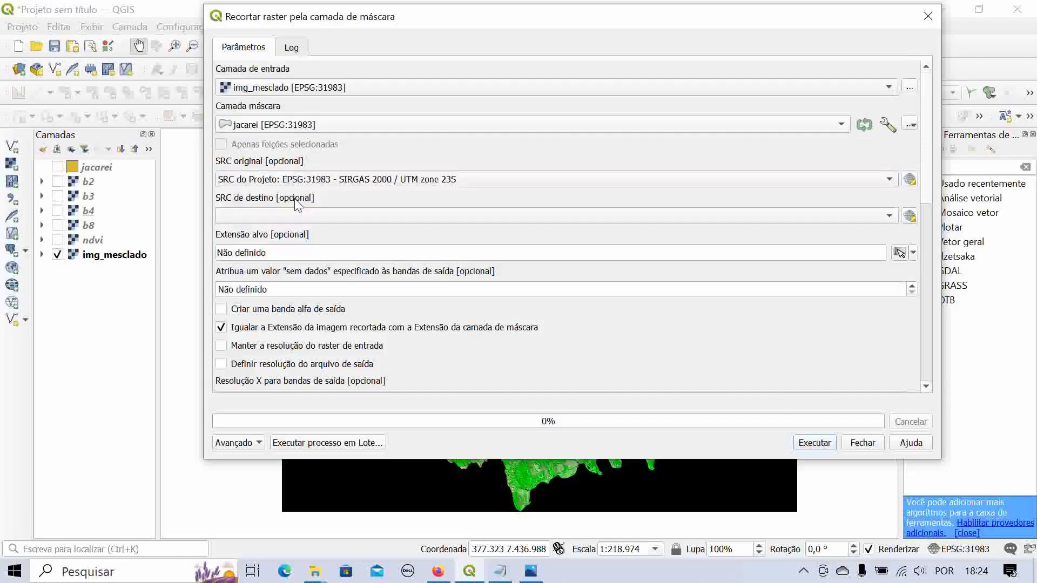
pyautogui.click(284, 216)
pyautogui.click(286, 228)
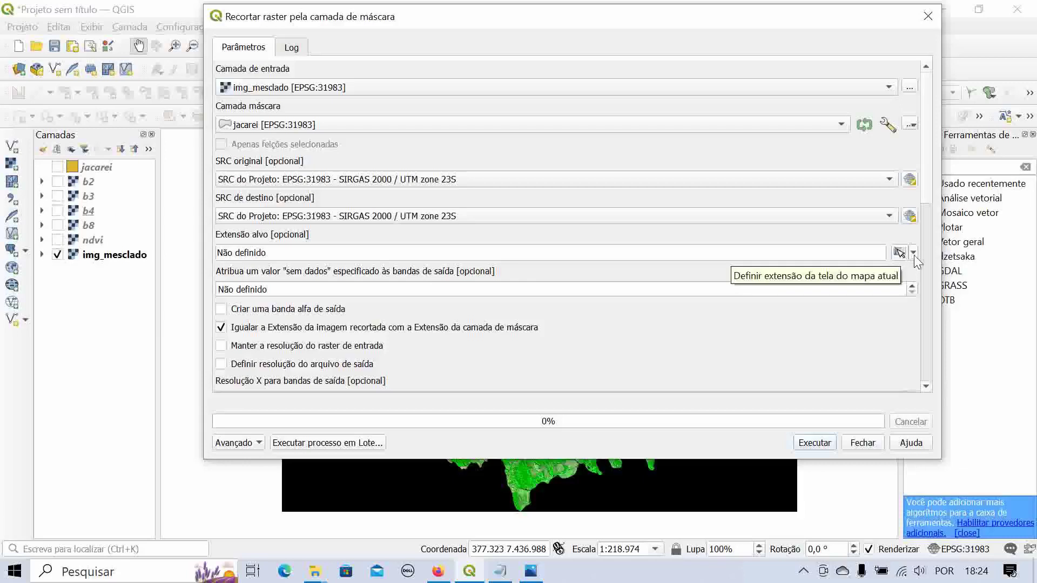
pyautogui.click(312, 285)
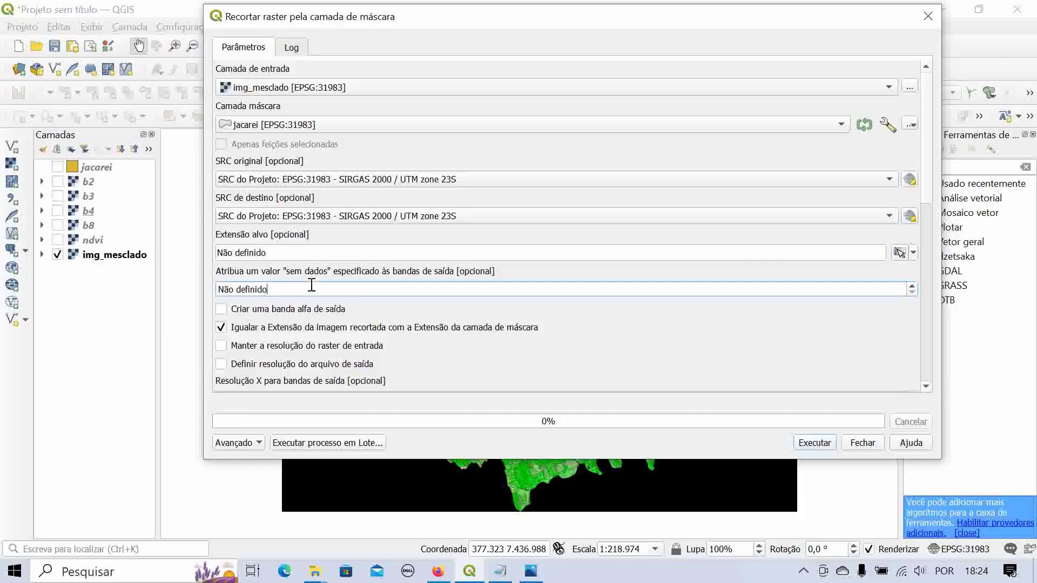
pyautogui.moveTo(310, 285); pyautogui.dragTo(132, 283)
pyautogui.write('-')
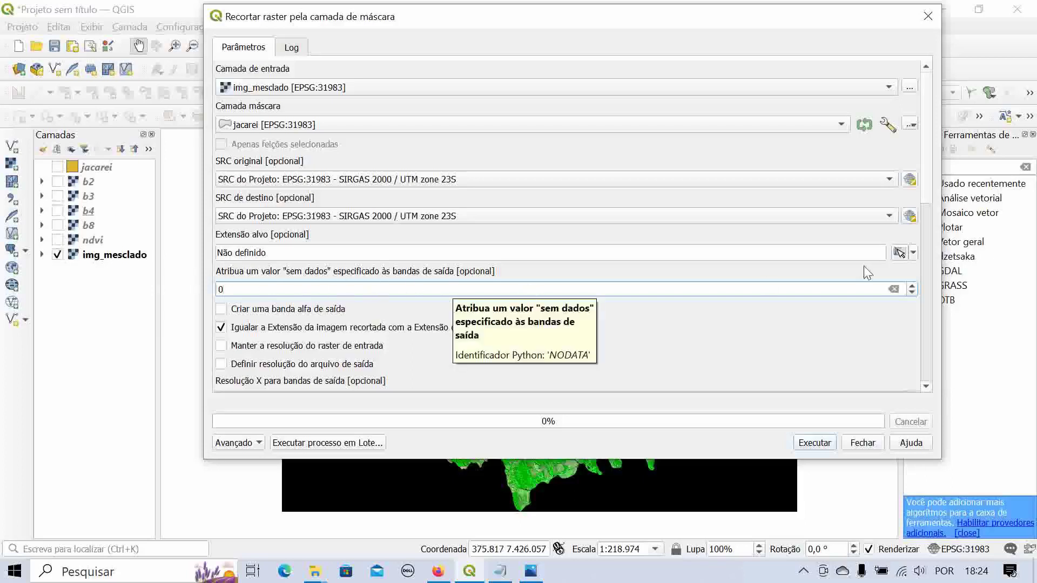
# - Calculate the clip's target extent from the jacarei layer and run the clip to a temporary output
pyautogui.click(913, 253)
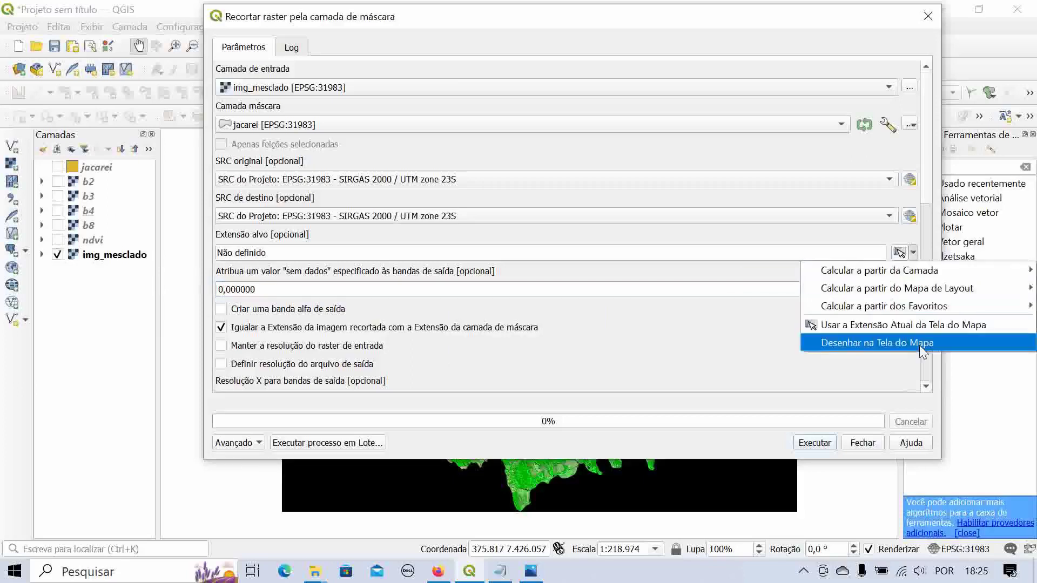
pyautogui.moveTo(918, 271)
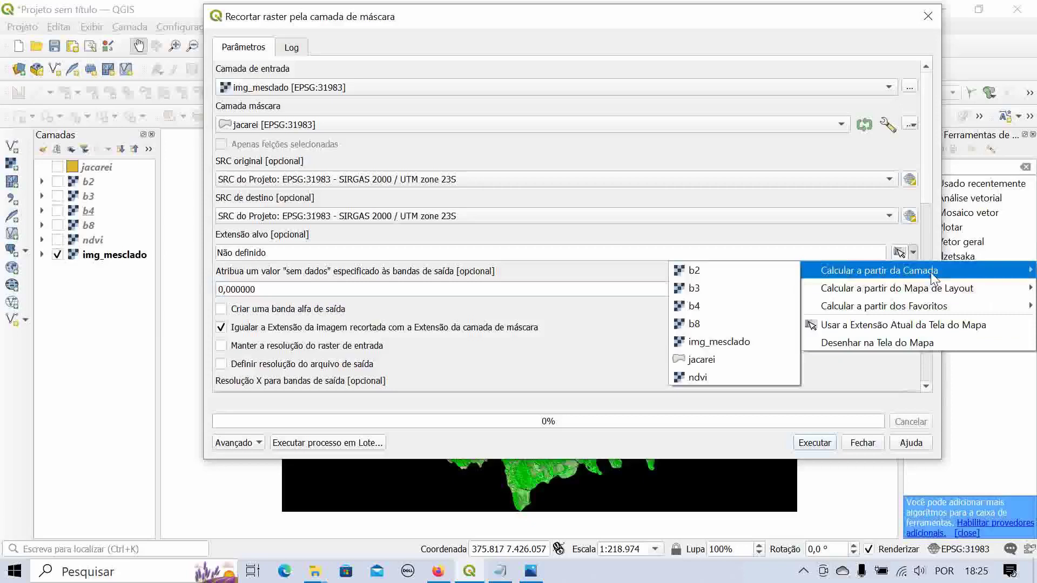
pyautogui.click(705, 360)
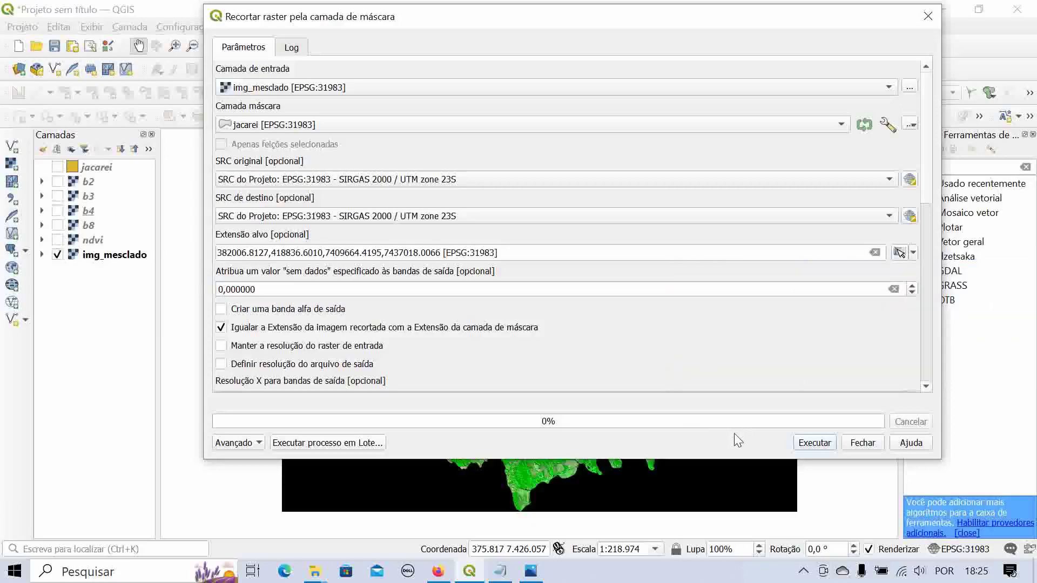
pyautogui.click(815, 443)
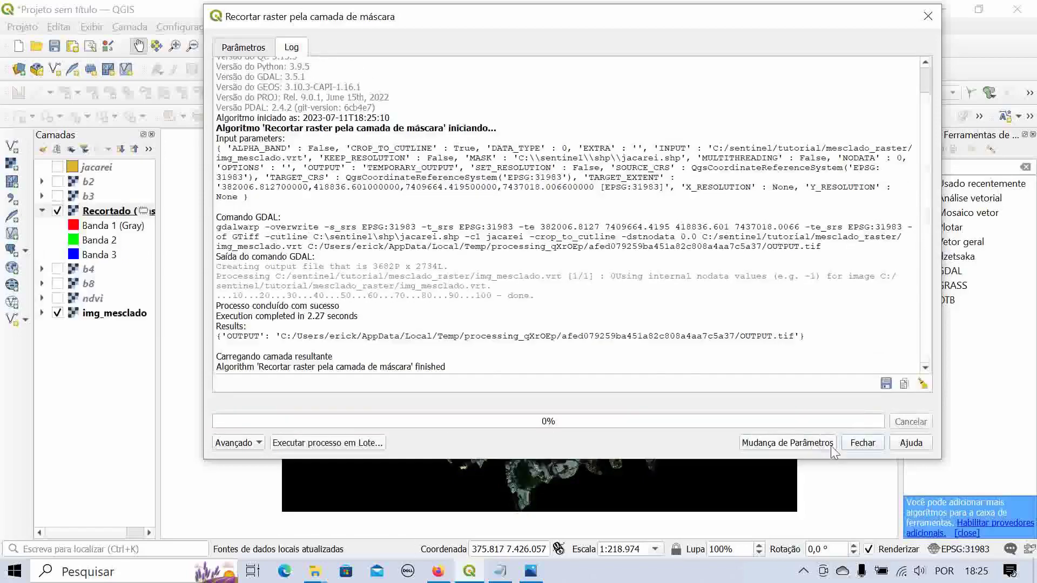
pyautogui.click(852, 443)
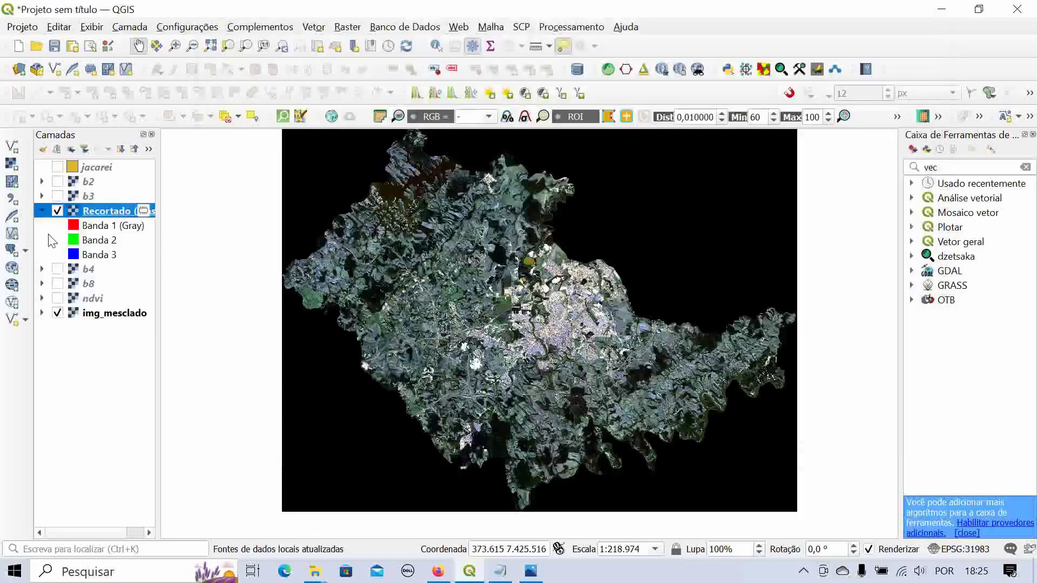
# - Hide img_mesclado and inspect the edges of the clipped raster on the map
pyautogui.click(57, 312)
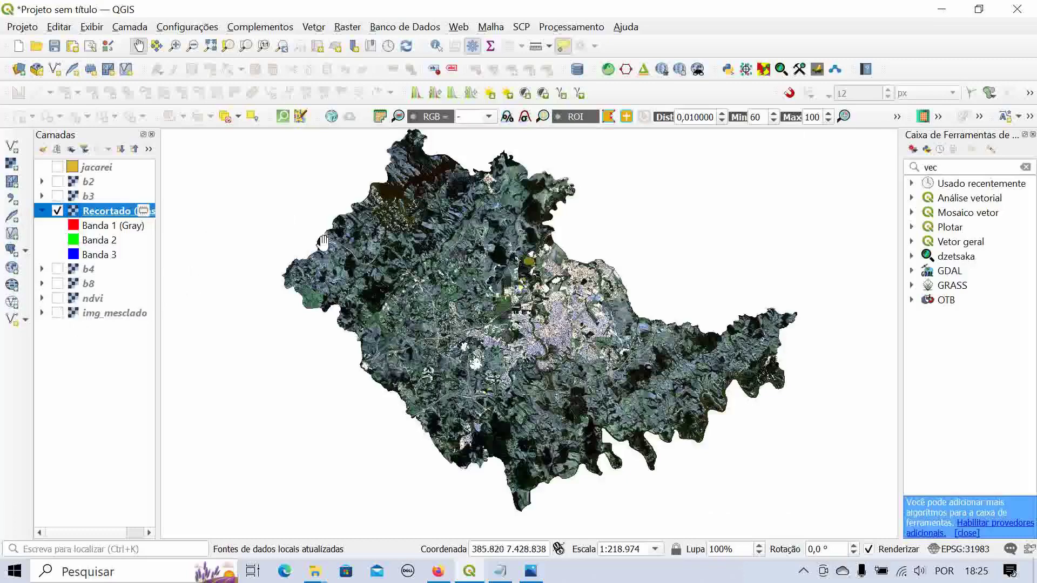
pyautogui.scroll(-2, 391, 278)
pyautogui.moveTo(400, 278); pyautogui.dragTo(473, 276)
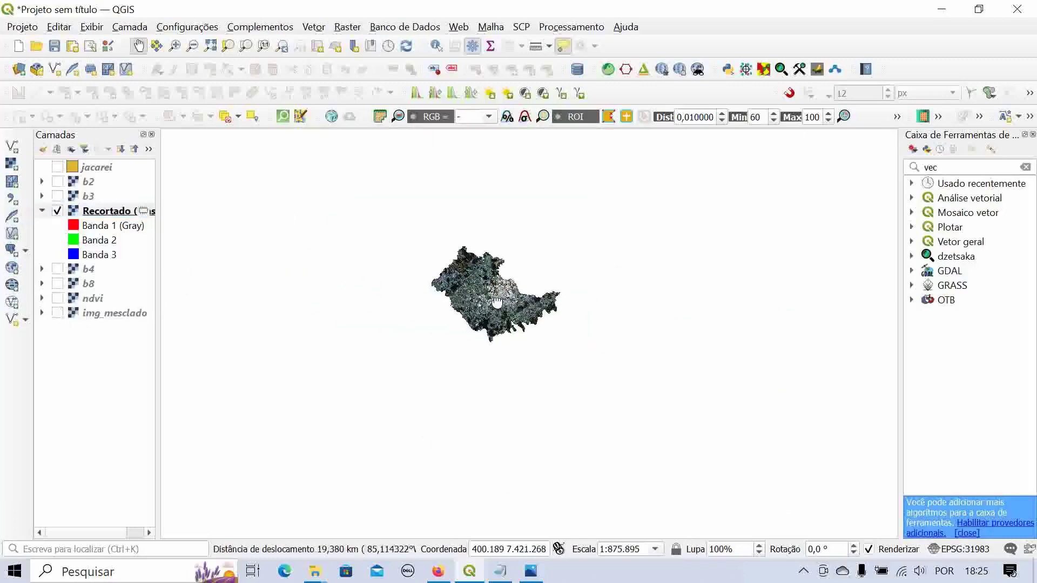
pyautogui.scroll(2, 494, 297)
pyautogui.moveTo(361, 245); pyautogui.dragTo(332, 173)
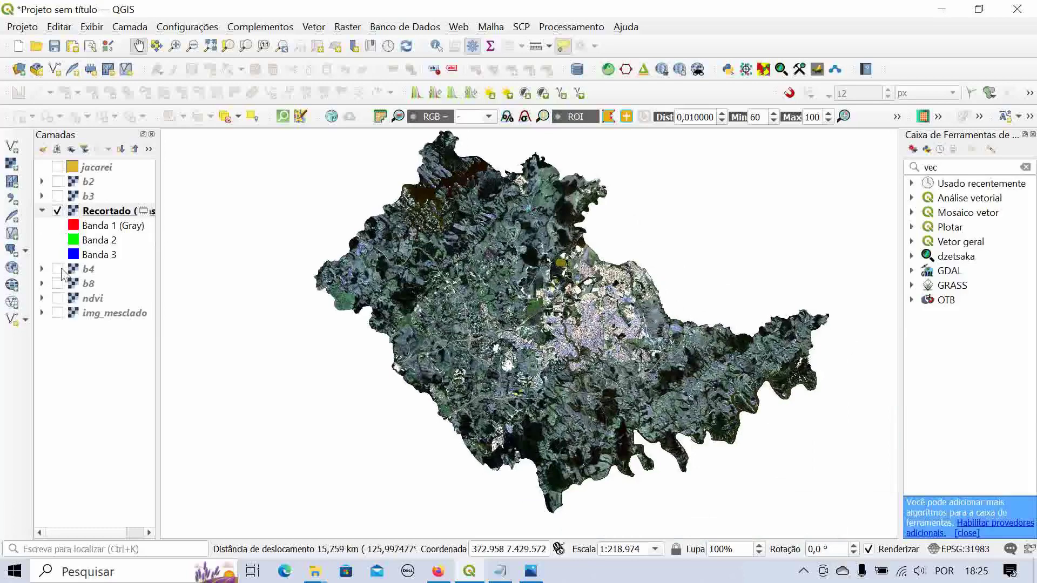
# - Export the clipped raster as raw-data GeoTIFF to C:\sentinel\tutorial\mesclado_raster\mesclado.tif and add it to the map
pyautogui.rightClick(111, 216)
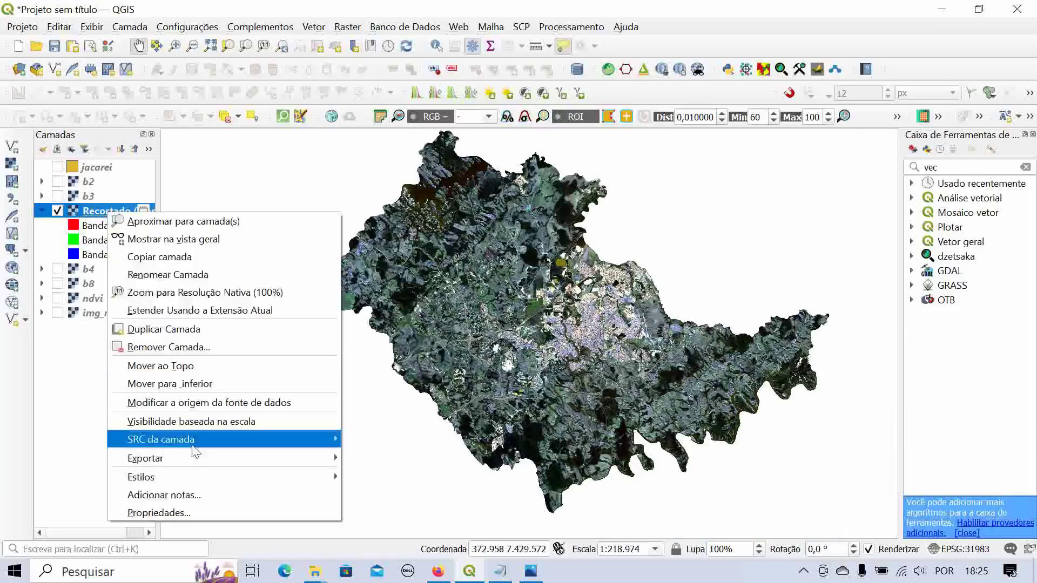
pyautogui.moveTo(195, 446)
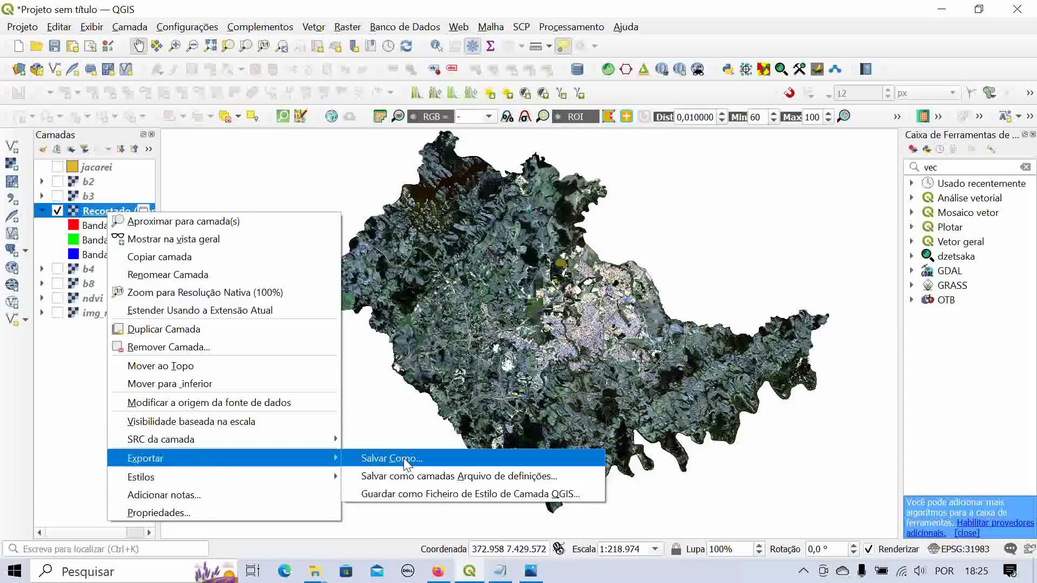
pyautogui.click(404, 460)
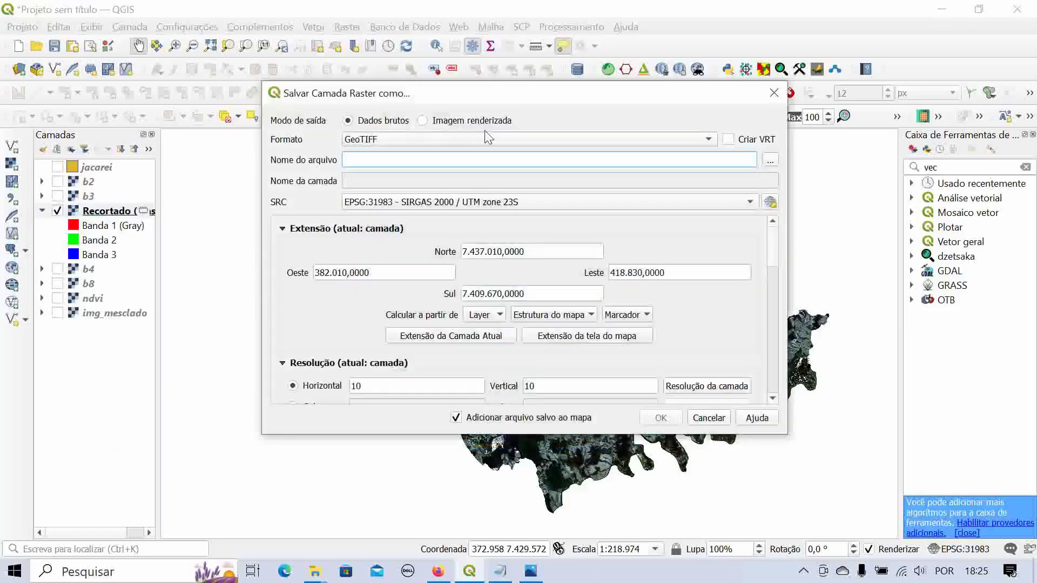
pyautogui.click(770, 160)
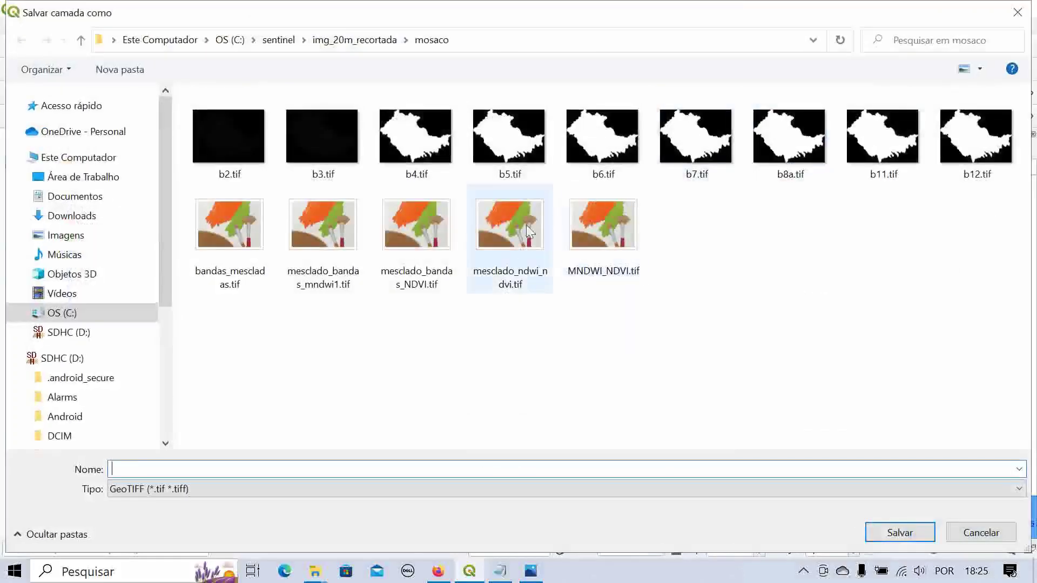
pyautogui.click(277, 41)
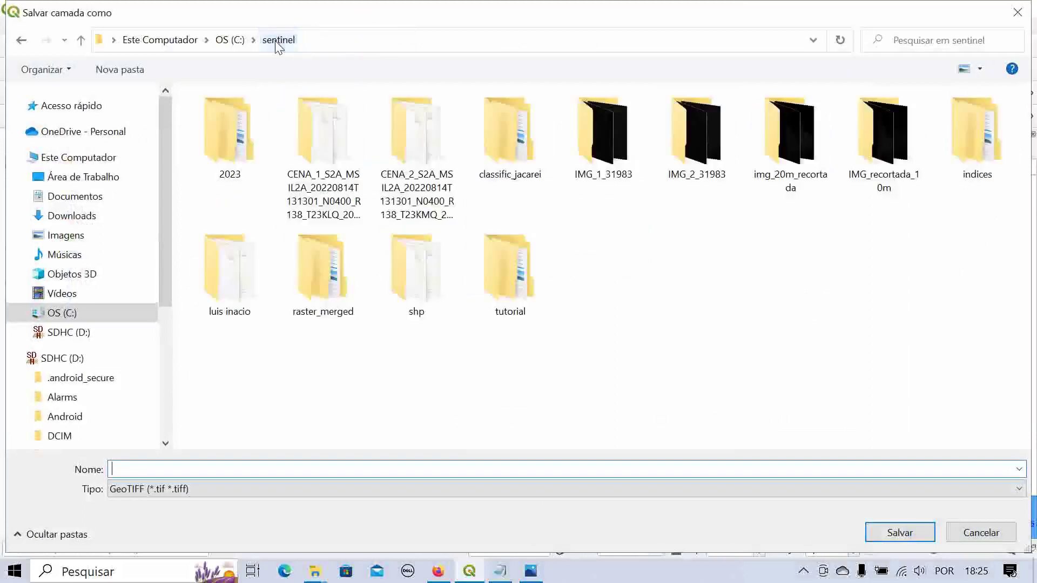
pyautogui.doubleClick(512, 270)
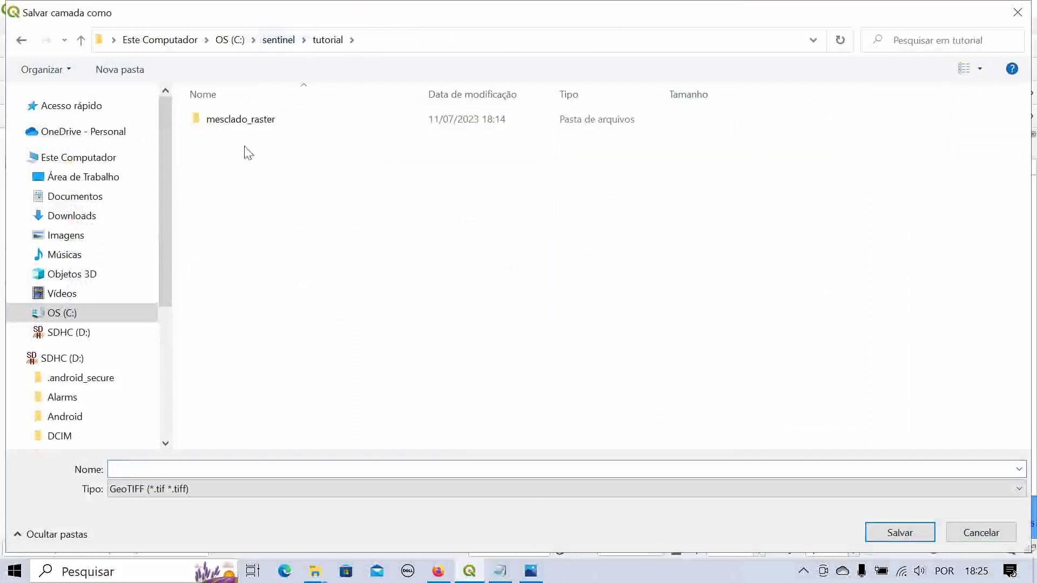
pyautogui.doubleClick(252, 120)
pyautogui.click(290, 467)
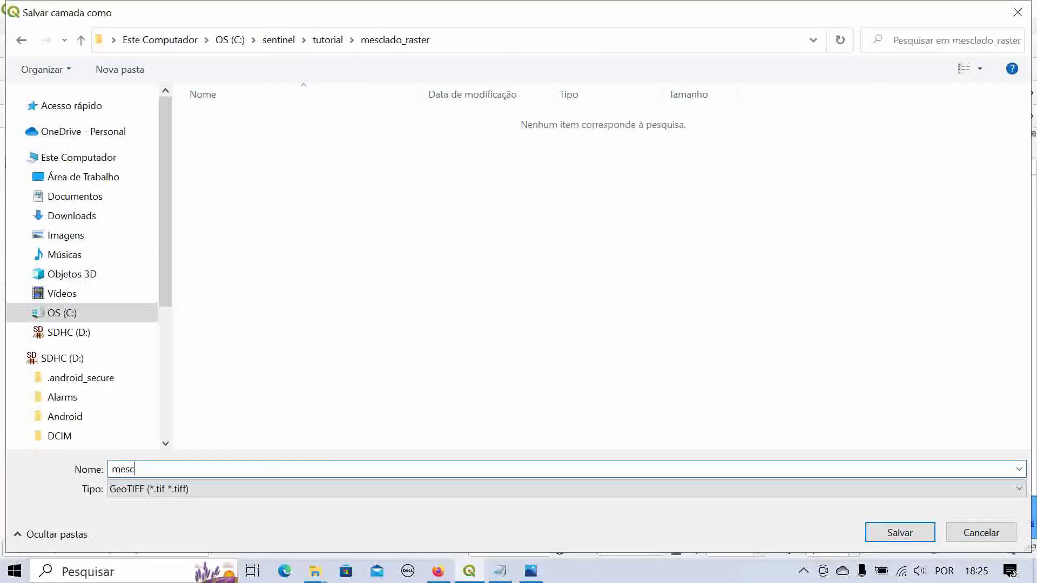
pyautogui.click(899, 530)
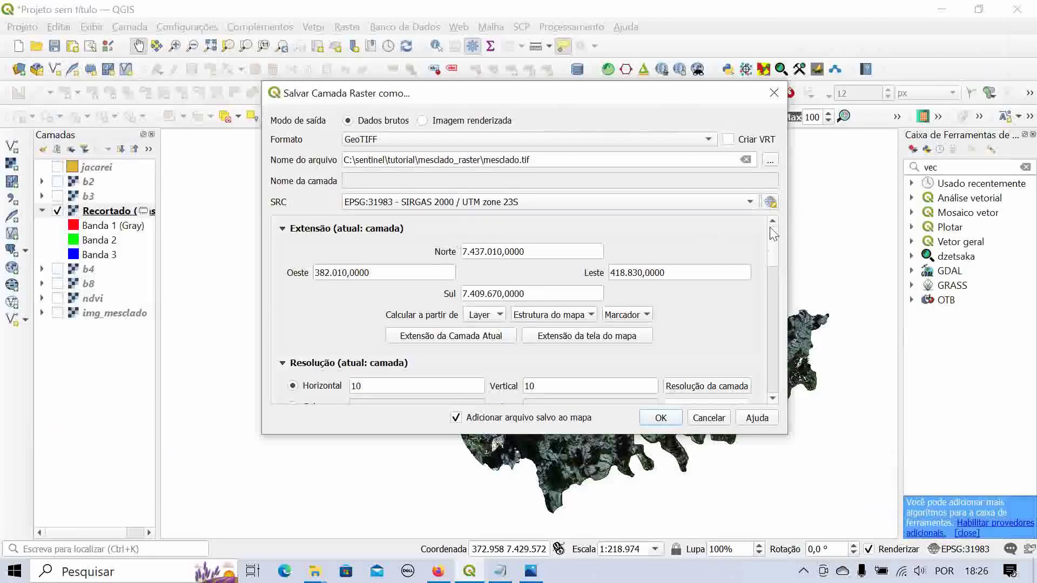
pyautogui.moveTo(778, 256); pyautogui.dragTo(787, 398)
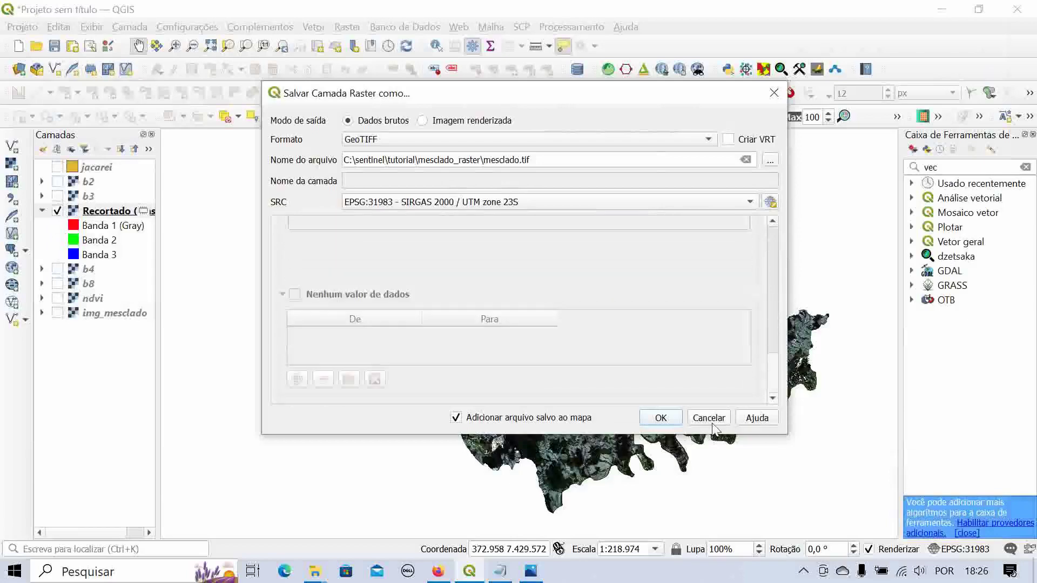
pyautogui.click(661, 419)
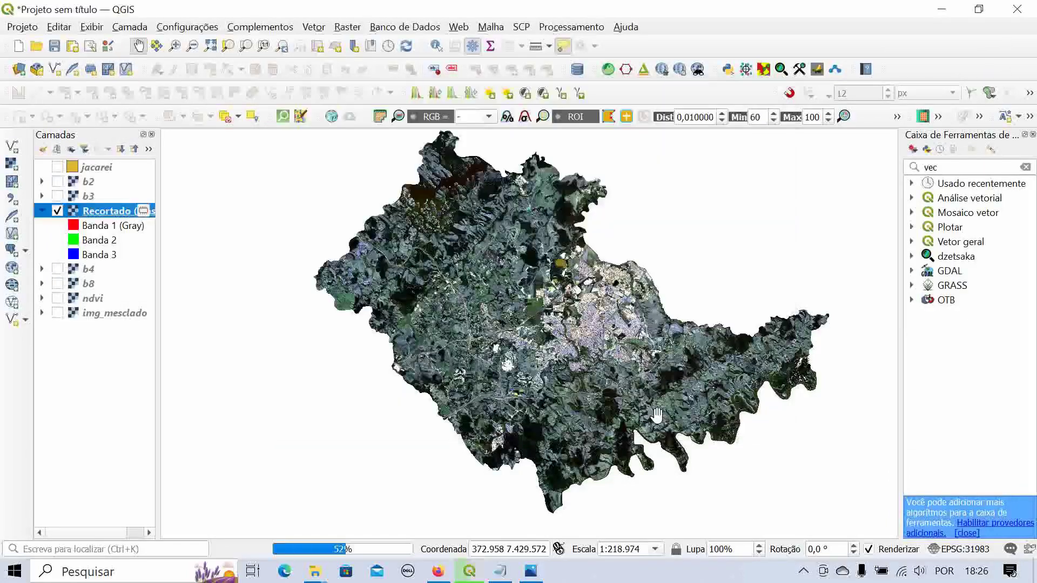
# - Remove the temporary clipped raster and img_mesclado from the project, and move mesclado below ndvi in the layer order
pyautogui.rightClick(86, 225)
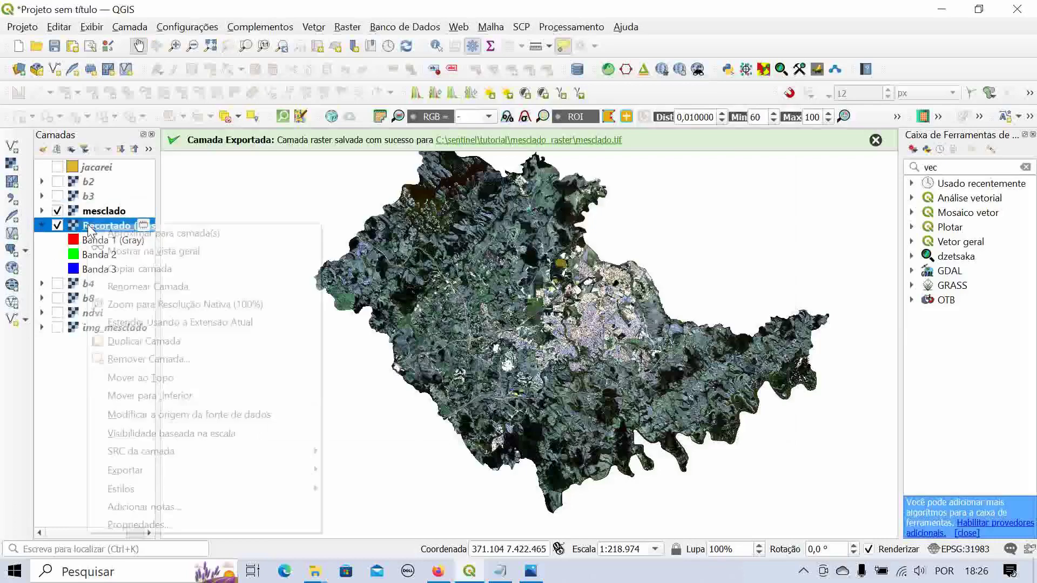
pyautogui.click(145, 366)
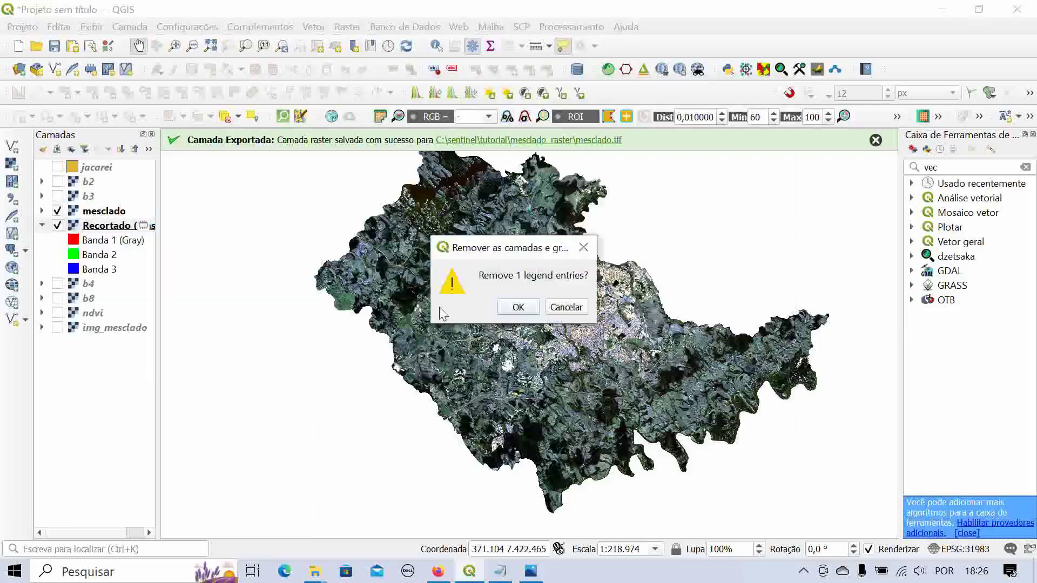
pyautogui.click(518, 306)
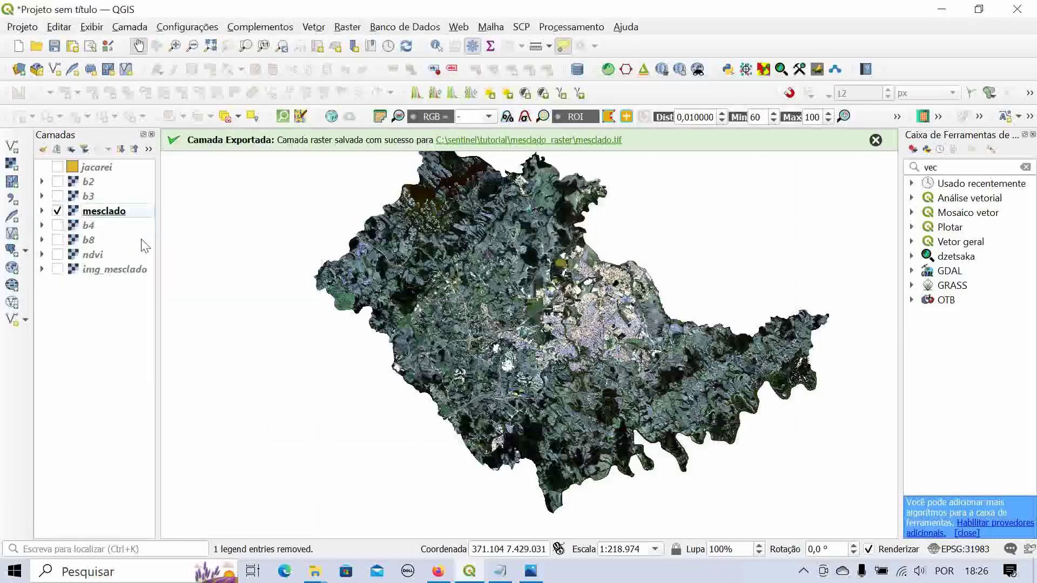
pyautogui.rightClick(112, 272)
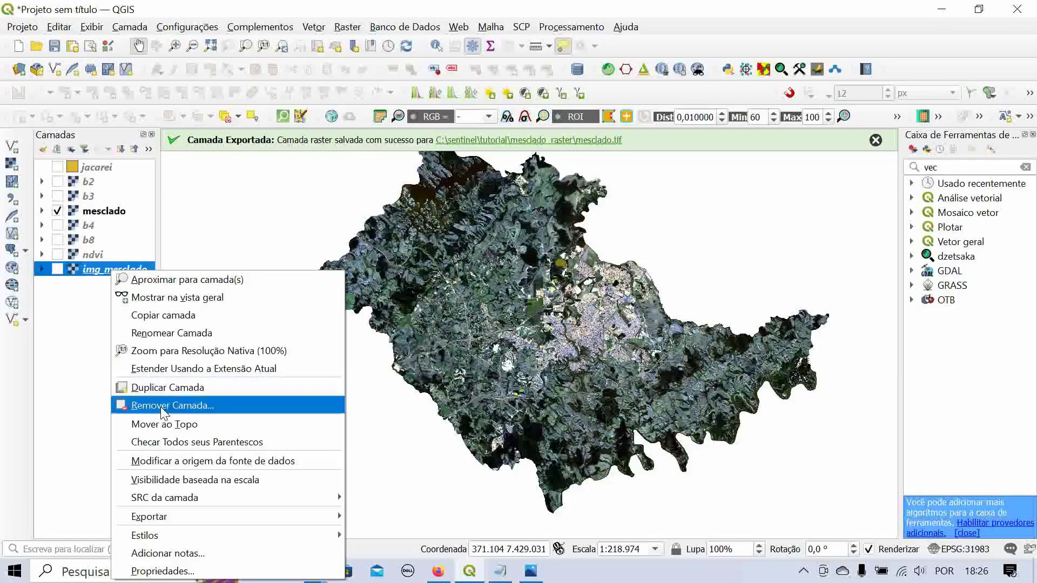
pyautogui.click(160, 406)
pyautogui.click(517, 306)
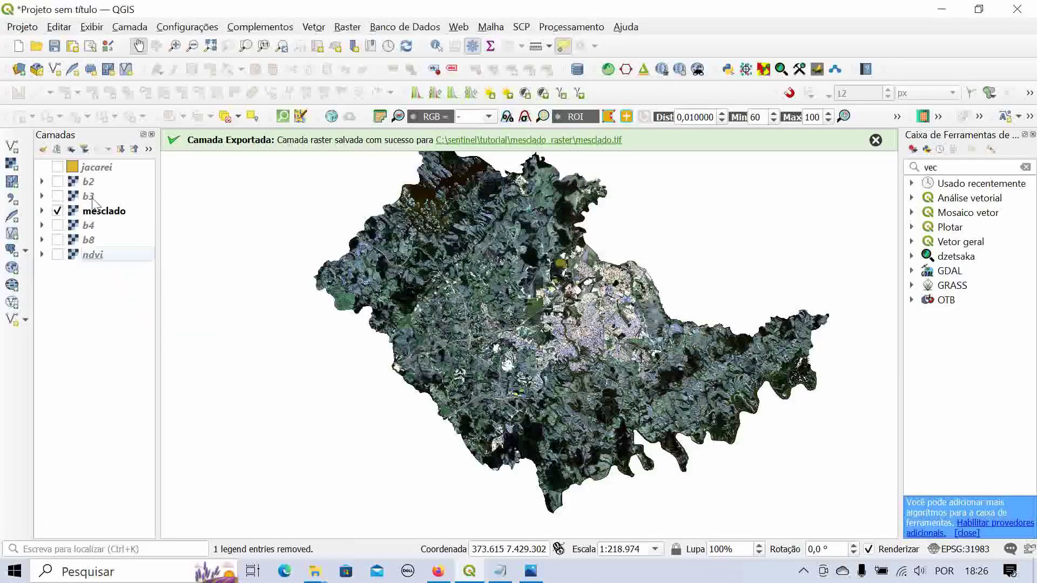
pyautogui.moveTo(101, 210); pyautogui.dragTo(66, 264)
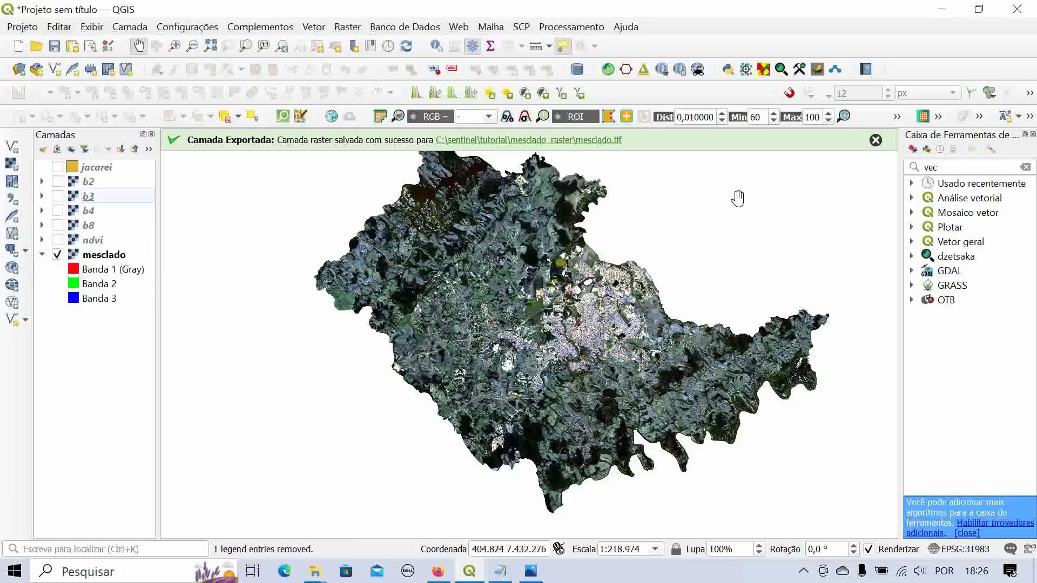
pyautogui.click(875, 140)
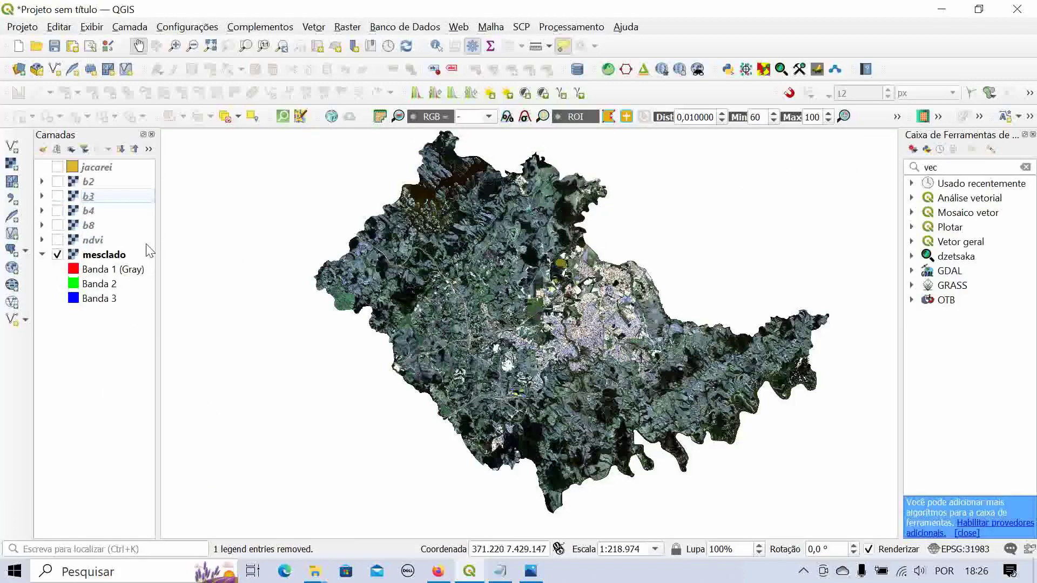
# - In mesclado's multiband colour symbology, assign Banda 3 to red and Banda 1 (Gray) to blue, and apply it
pyautogui.doubleClick(125, 257)
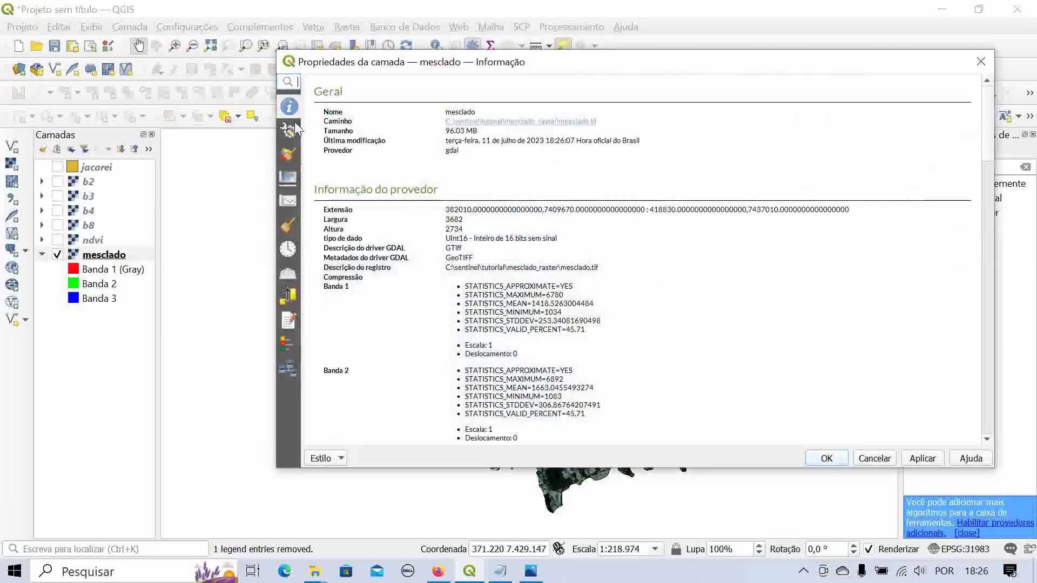
pyautogui.click(288, 160)
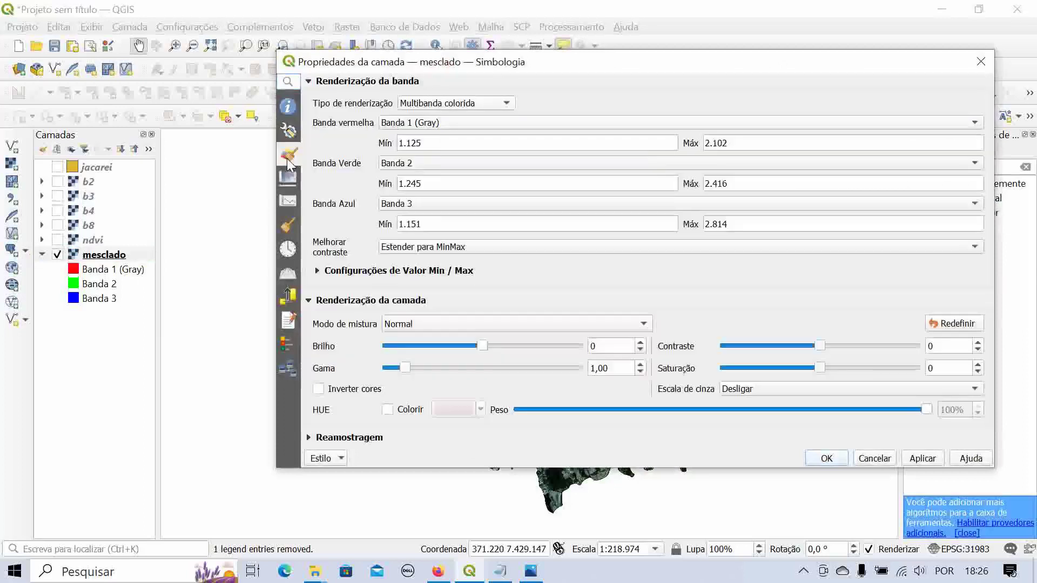
pyautogui.click(532, 124)
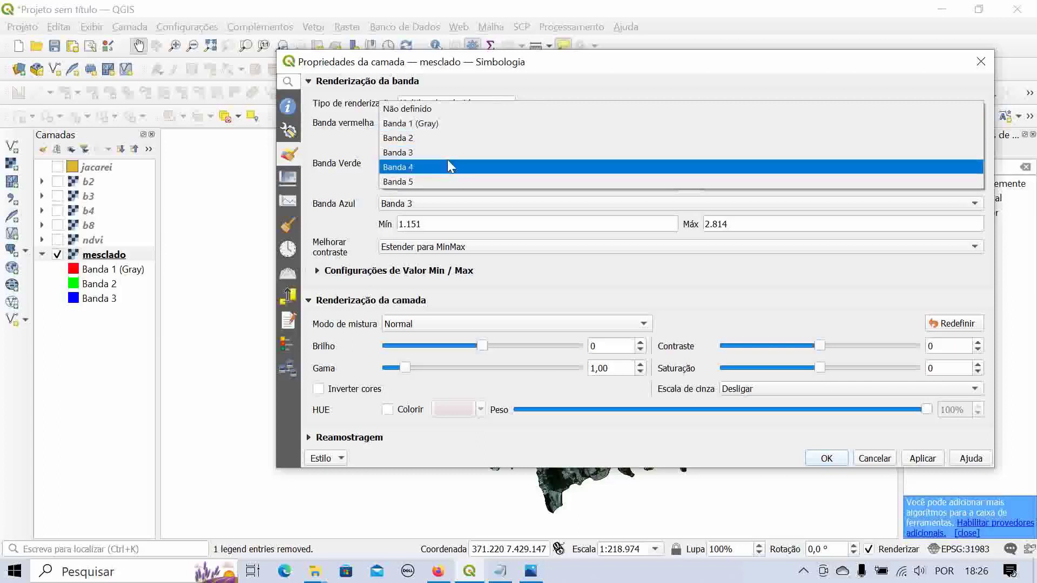
pyautogui.click(422, 154)
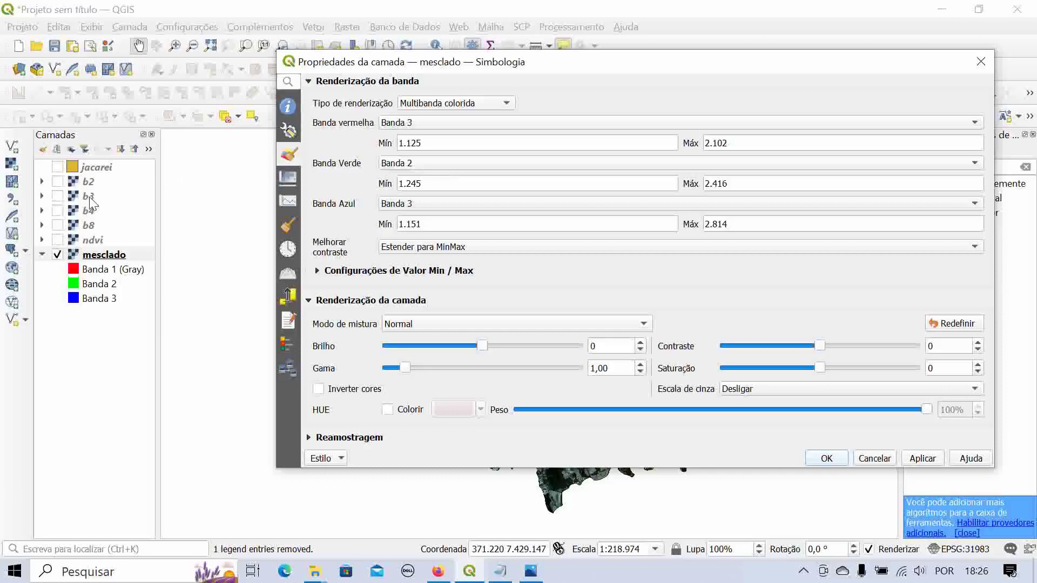
pyautogui.click(424, 203)
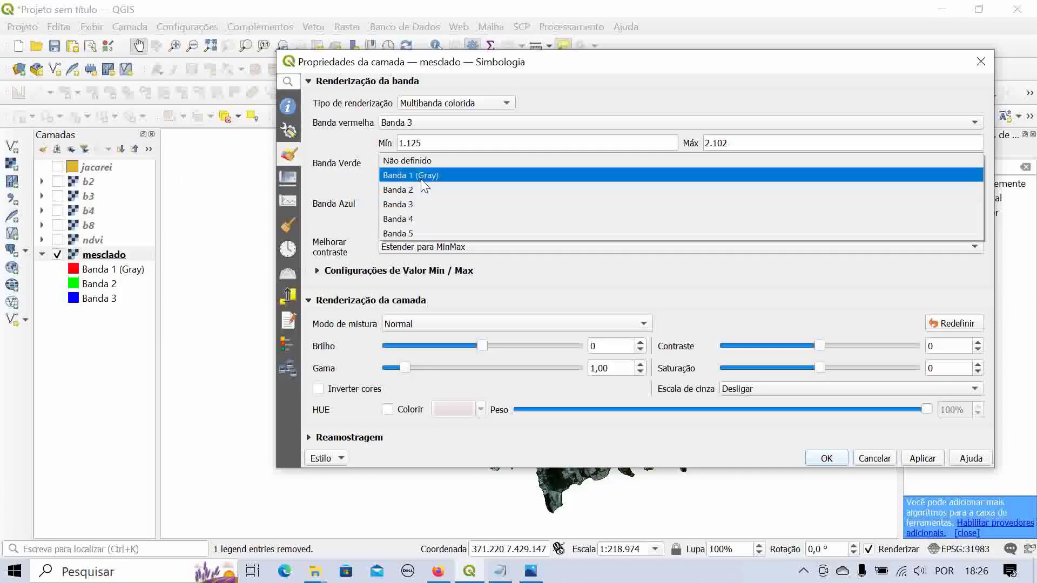
pyautogui.click(420, 195)
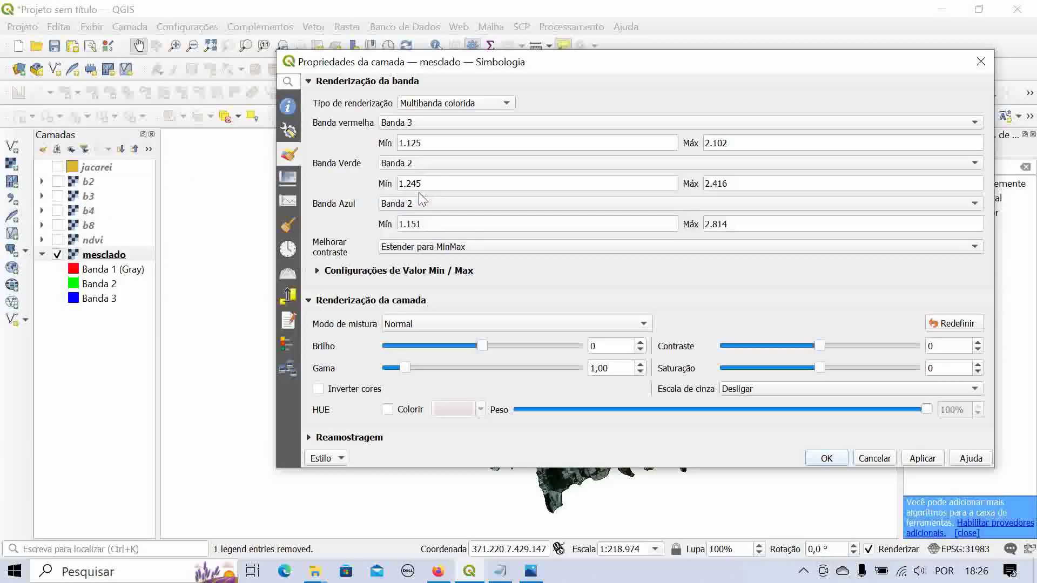
pyautogui.click(433, 203)
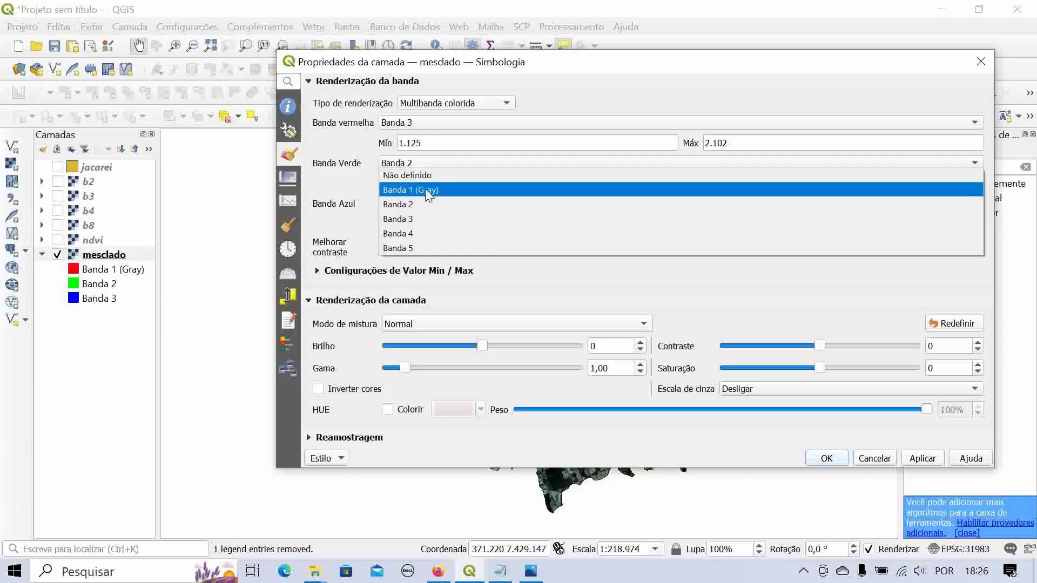
pyautogui.click(426, 190)
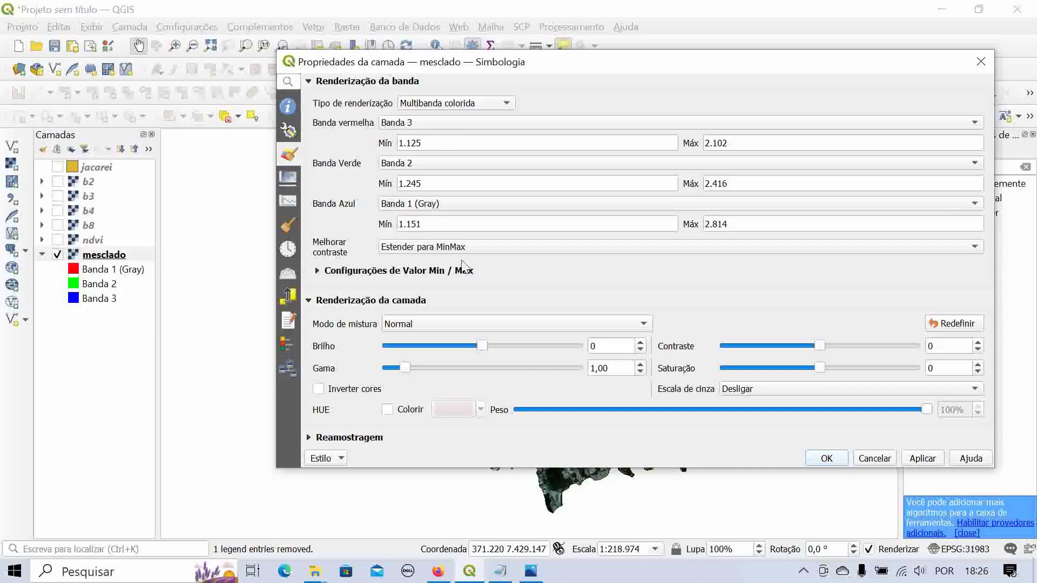
pyautogui.click(922, 458)
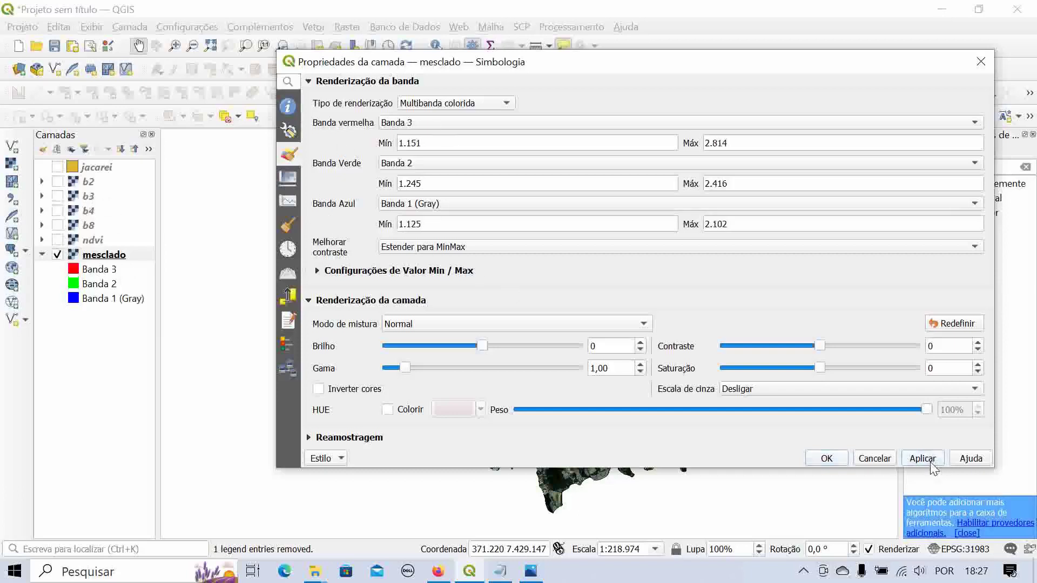
pyautogui.click(827, 459)
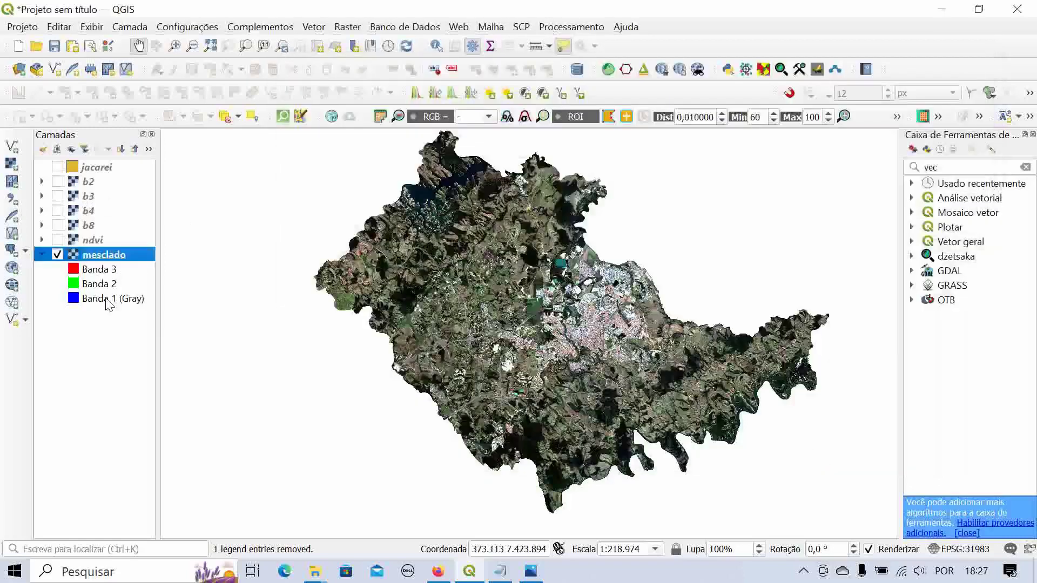
# - Assign Banda 4 to the green channel in mesclado's symbology and apply it
pyautogui.doubleClick(101, 258)
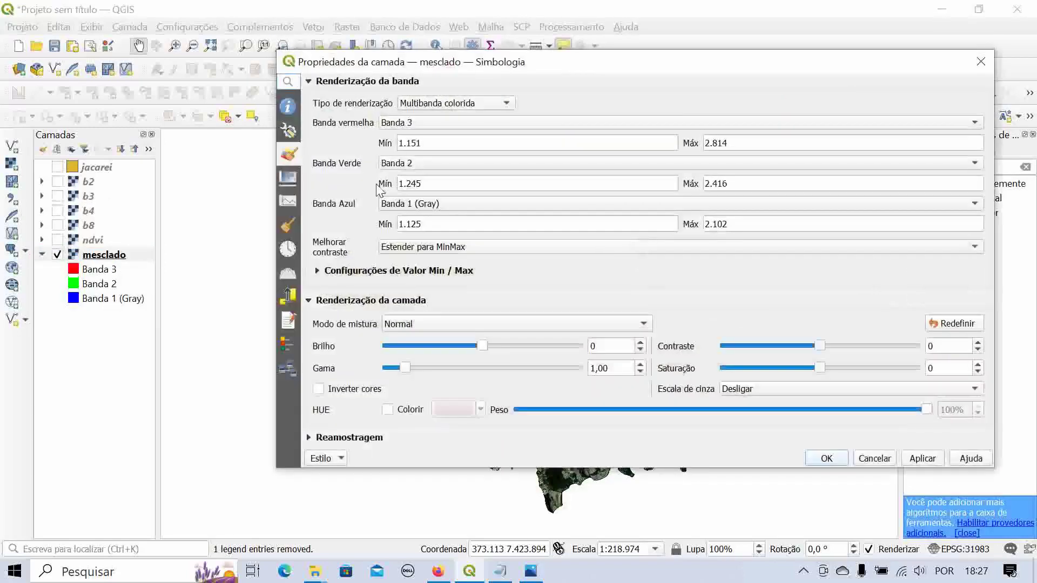
pyautogui.click(438, 164)
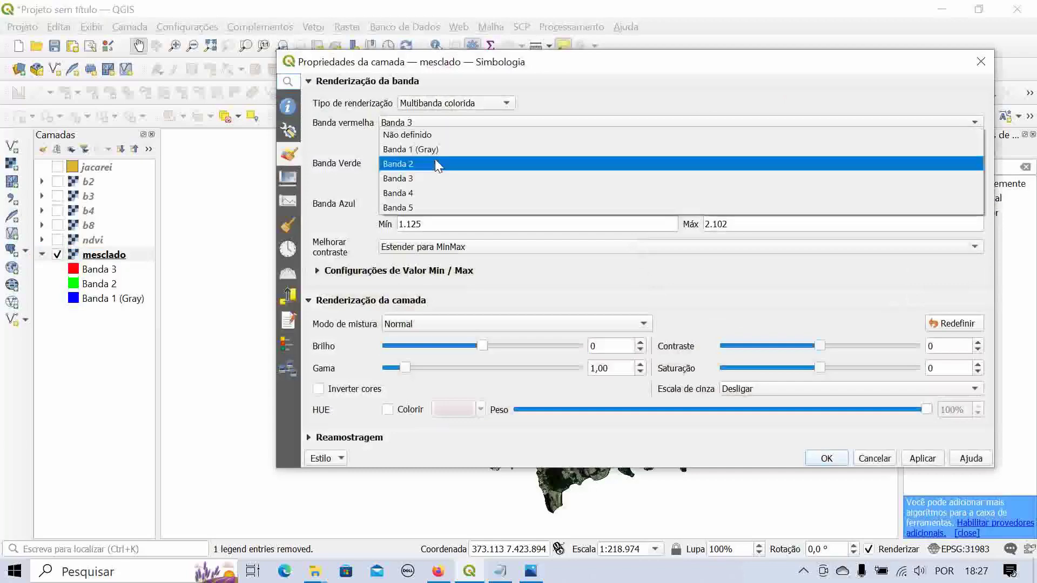
pyautogui.click(437, 193)
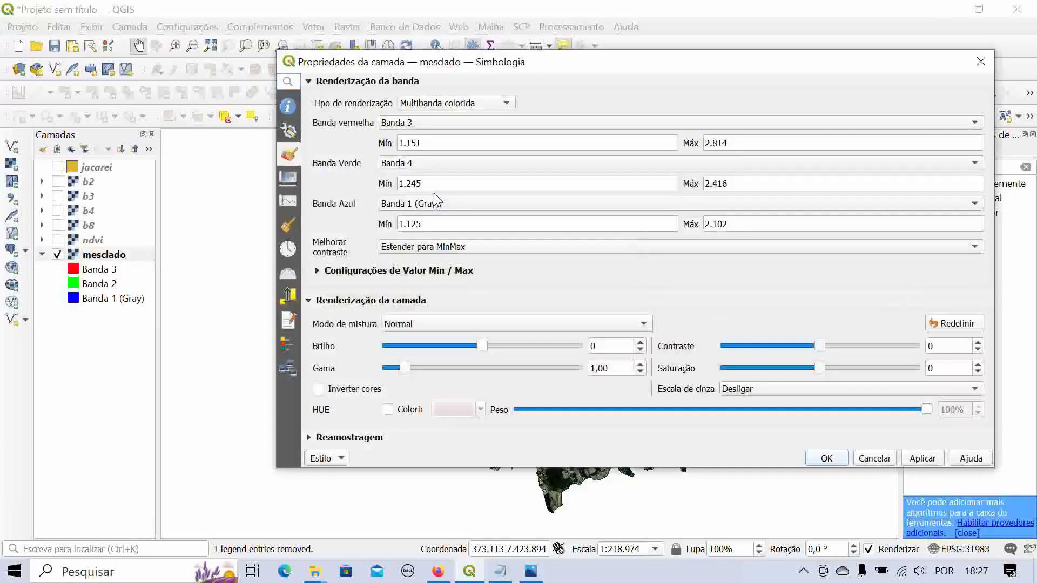
pyautogui.click(920, 459)
pyautogui.click(827, 457)
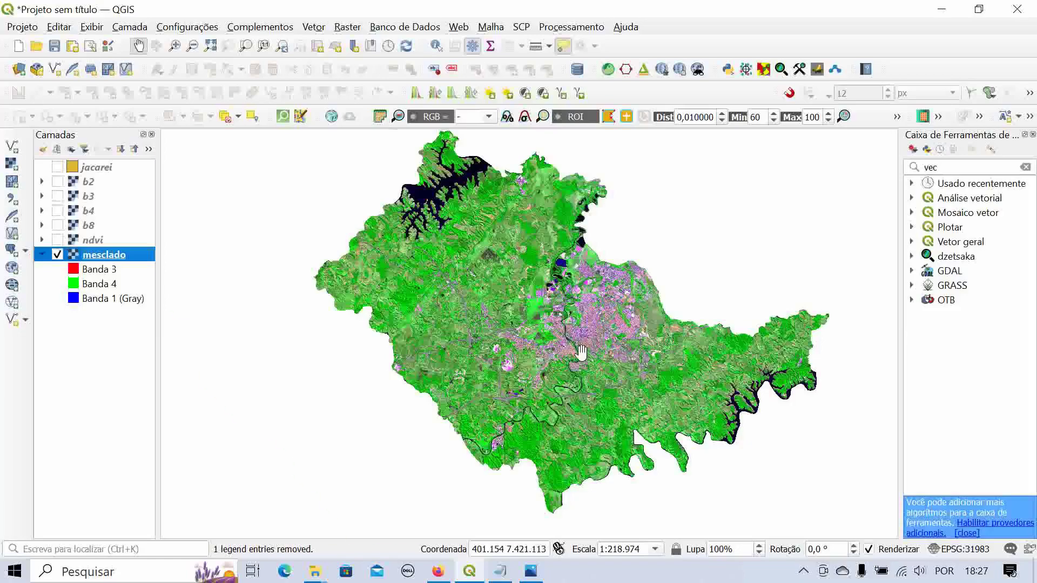
# - Inspect the recoloured mesclado image, collapse its legend, and switch to the Notepad file passo a passo classificação OBIA.txt
pyautogui.scroll(1, 581, 352)
pyautogui.scroll(-1, 581, 352)
pyautogui.moveTo(577, 339); pyautogui.dragTo(578, 352)
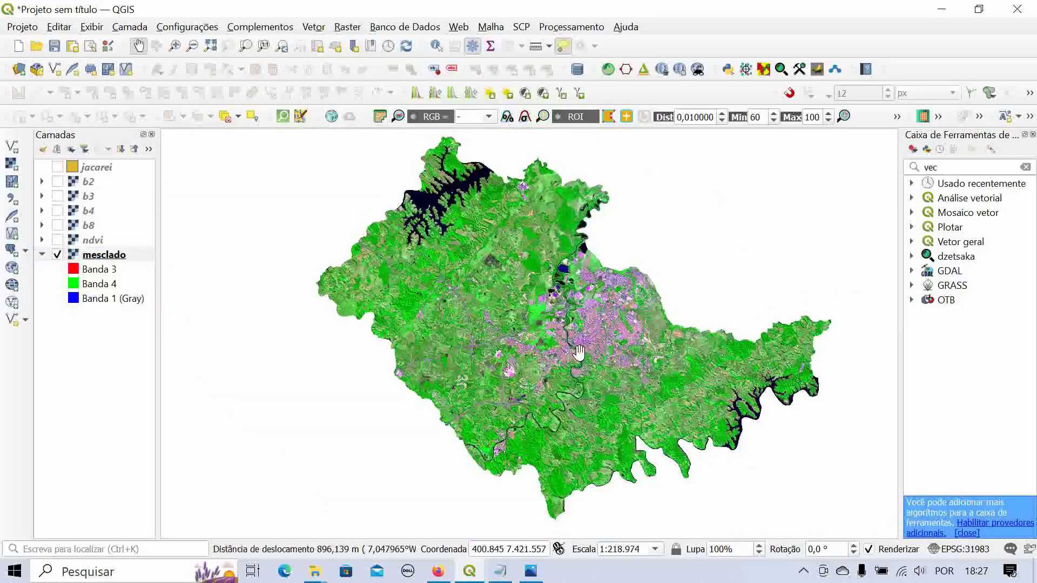
pyautogui.moveTo(600, 392); pyautogui.dragTo(578, 383)
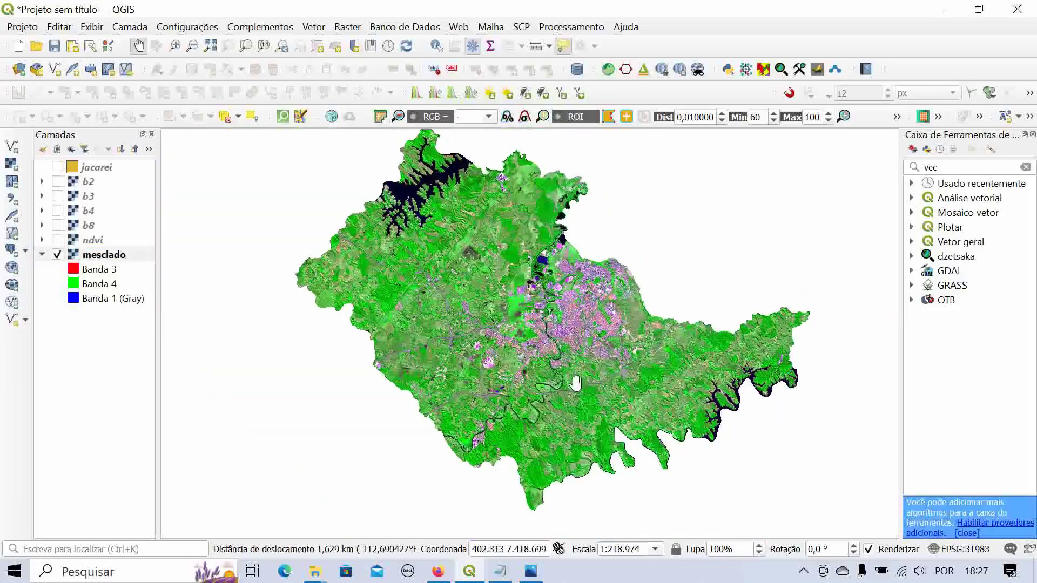
pyautogui.click(43, 255)
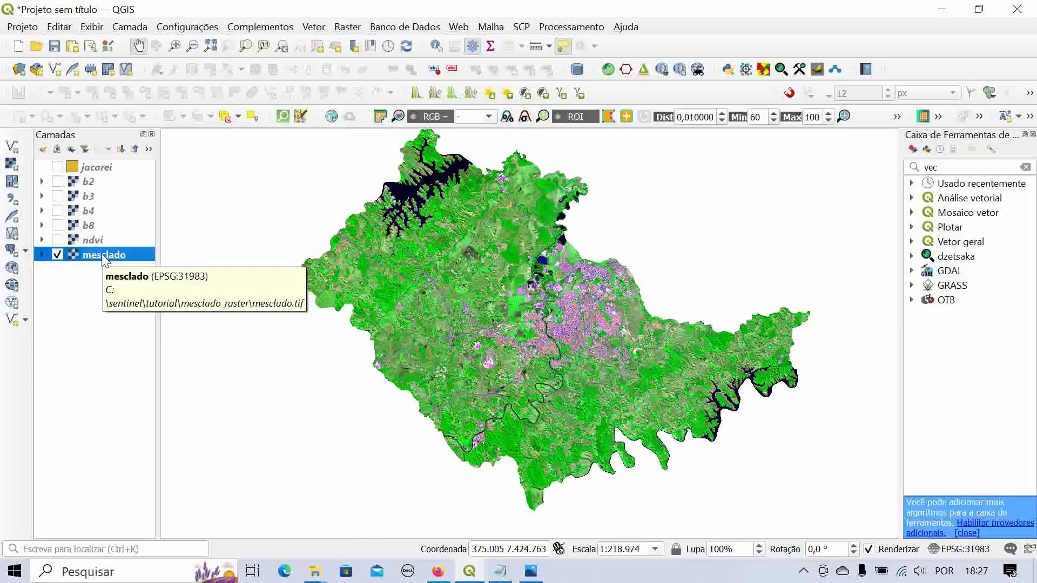
pyautogui.click(501, 571)
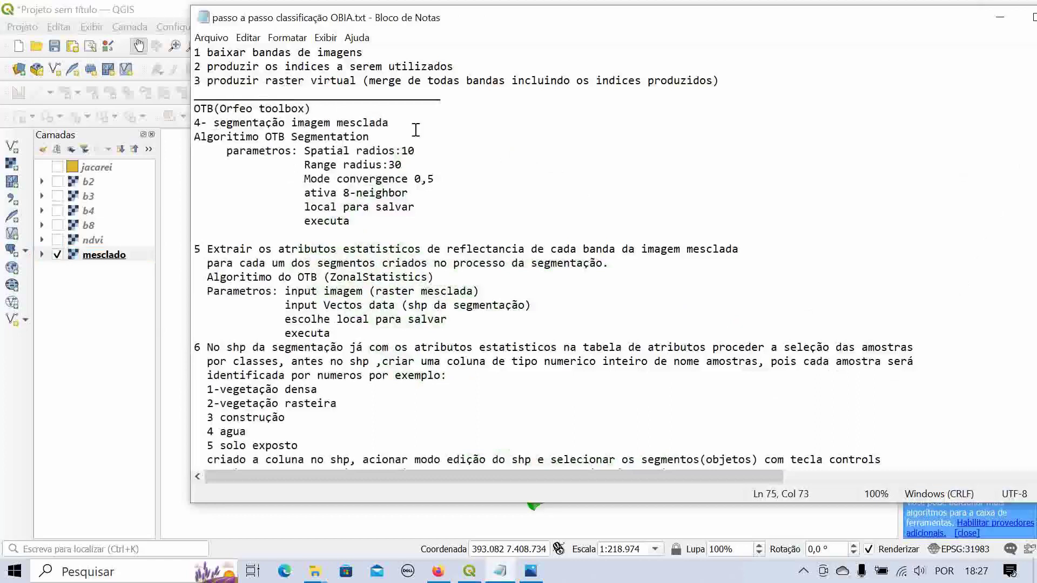
# - Return to QGIS, search the processing toolbox for "Segme" and open the OTB Segmentation algorithm
pyautogui.click(999, 17)
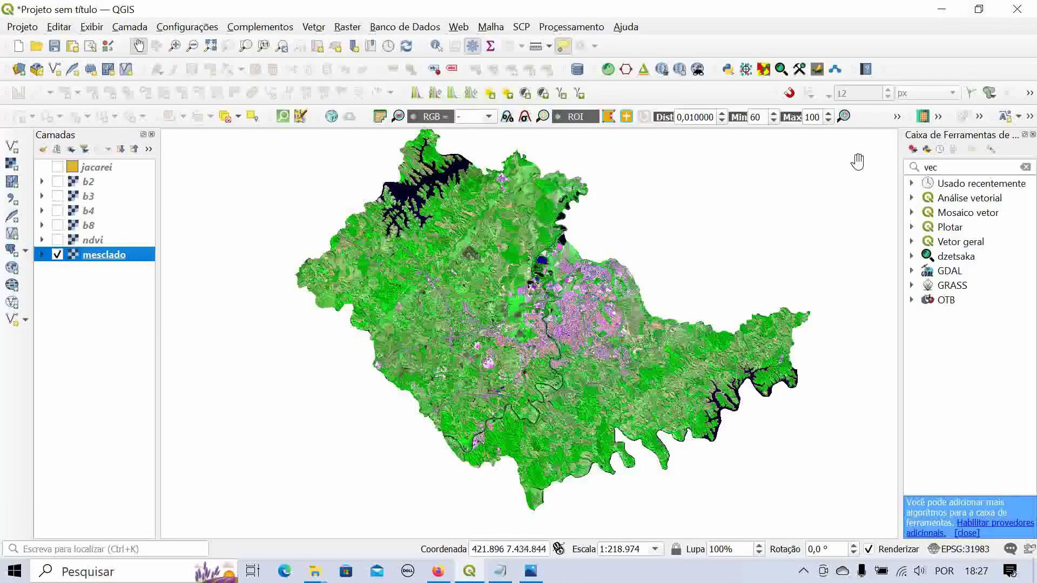
pyautogui.write('S')
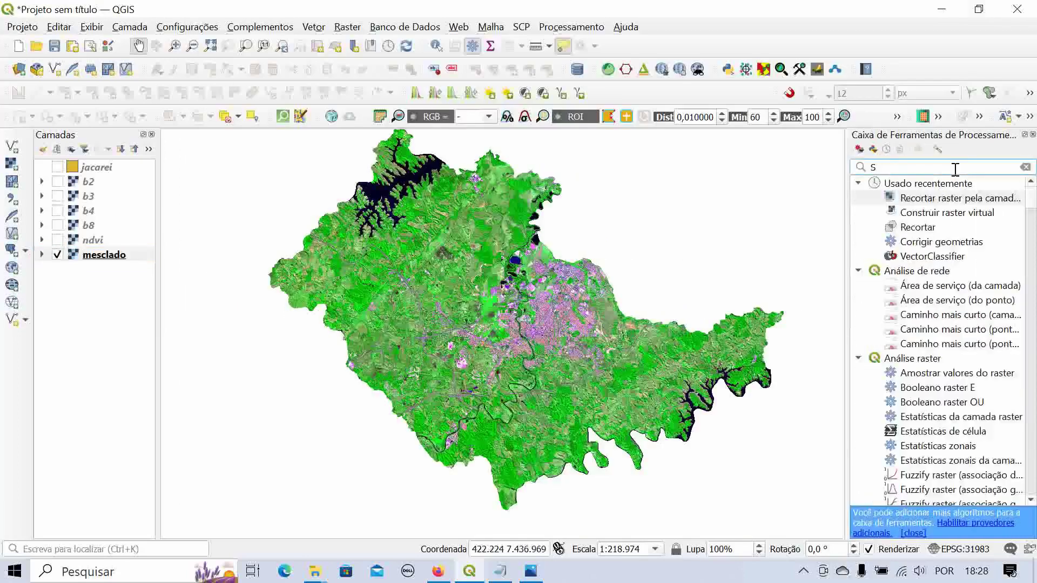
pyautogui.write('e')
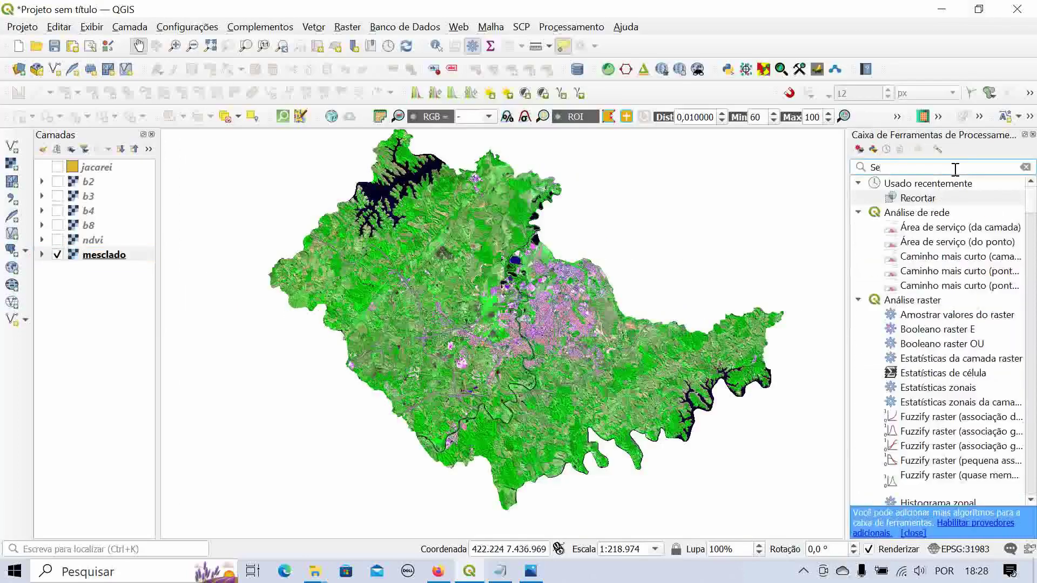
pyautogui.write('gme')
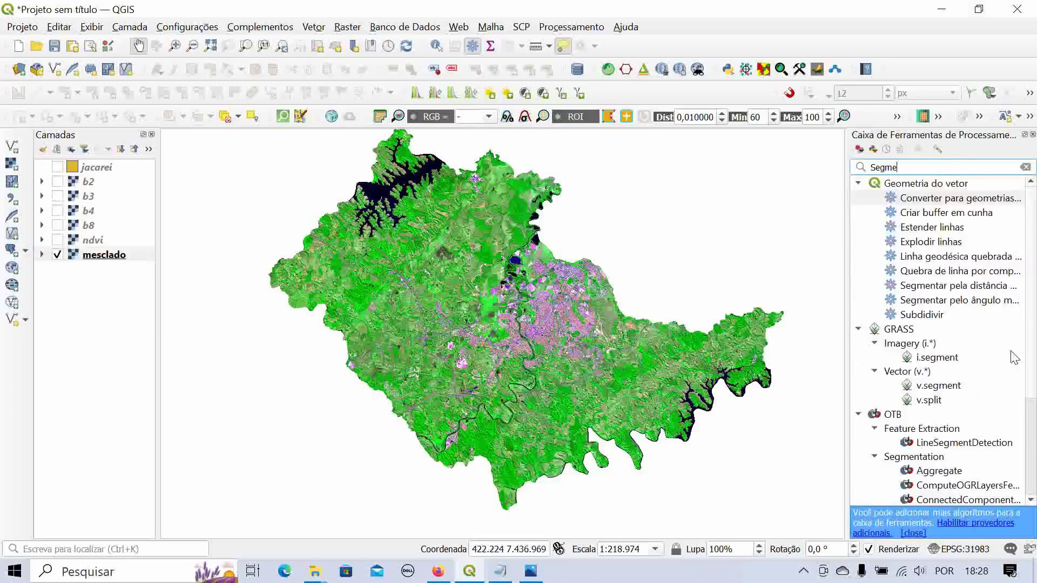
pyautogui.scroll(-3, 1015, 357)
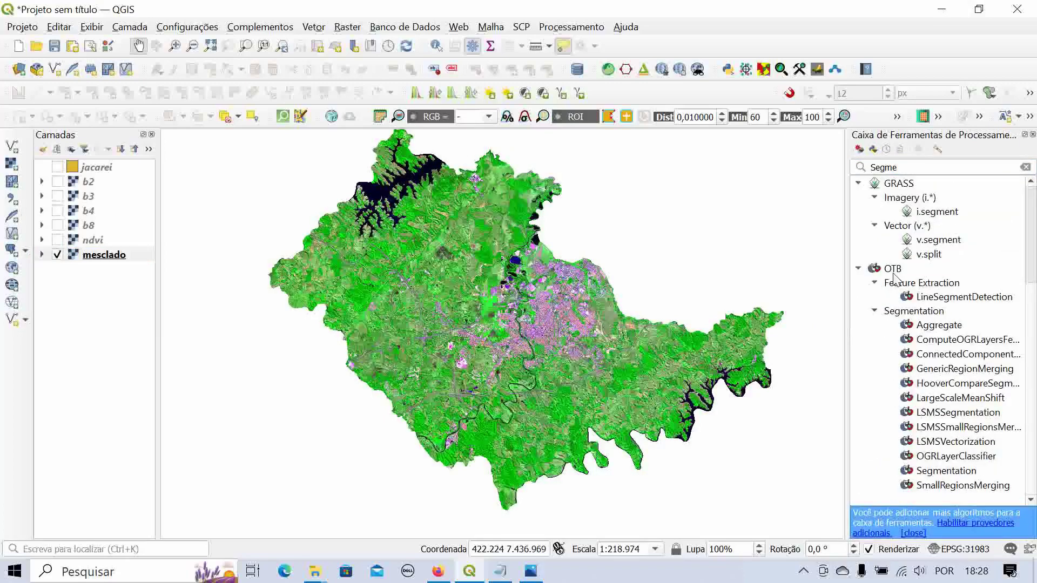
pyautogui.doubleClick(961, 472)
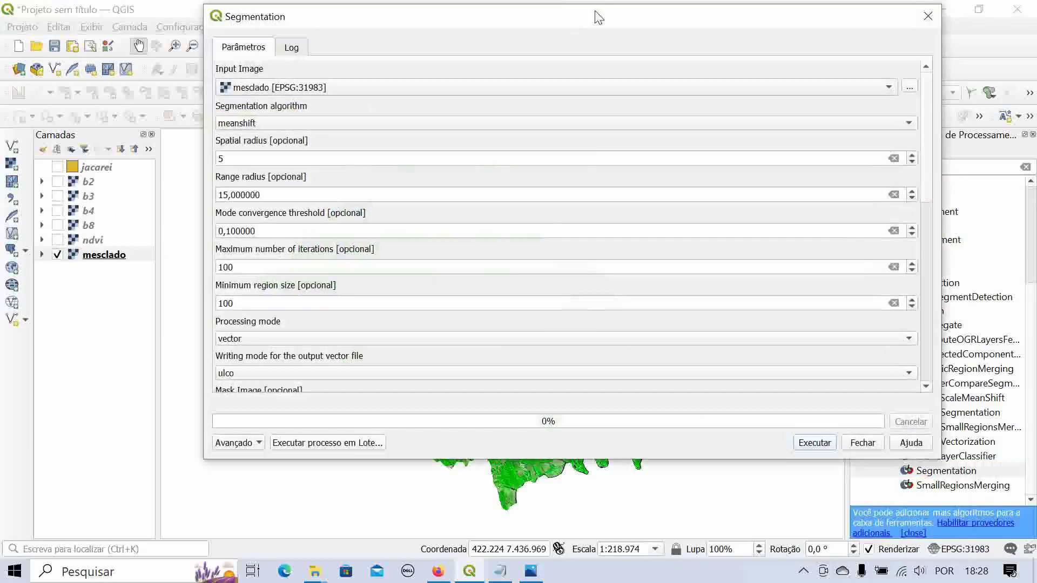
pyautogui.moveTo(599, 17); pyautogui.dragTo(607, 22)
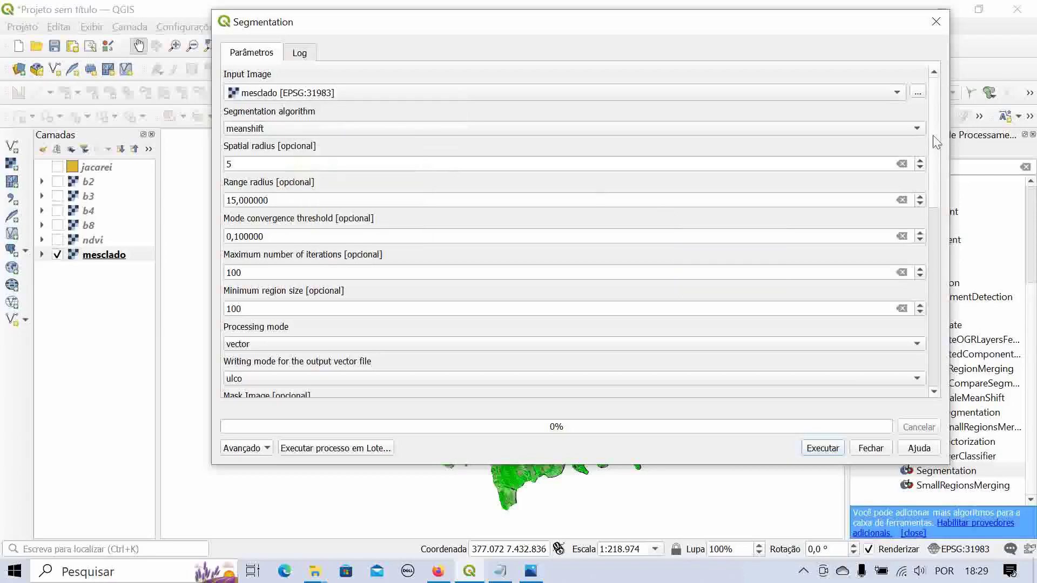
# - Check that mesclado is the input image and review the remaining Segmentation parameters
pyautogui.moveTo(933, 137)
pyautogui.mouseDown()
pyautogui.moveTo(959, 340)
pyautogui.moveTo(944, 318)
pyautogui.moveTo(944, 140)
pyautogui.mouseUp()
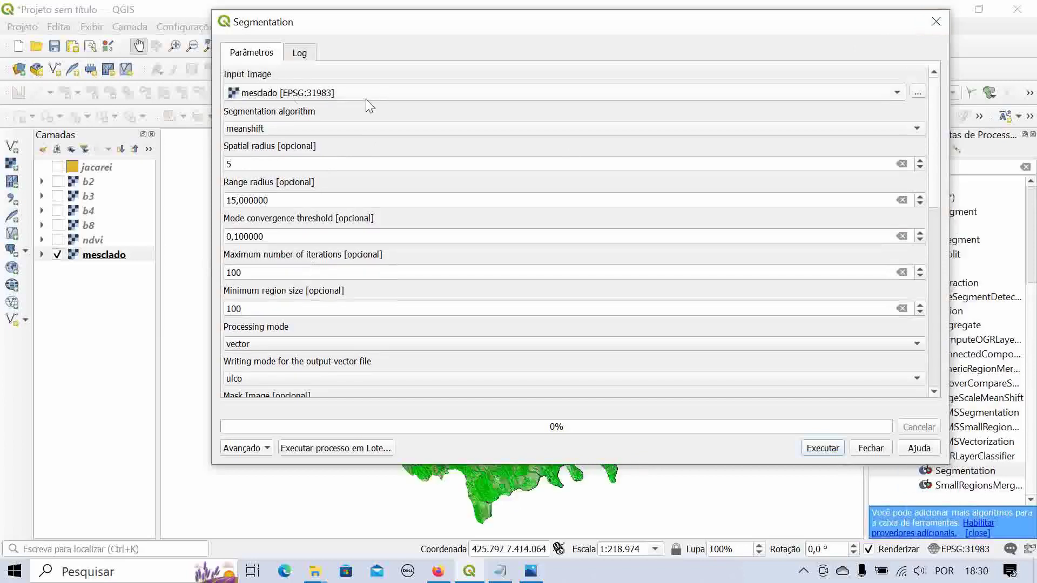
pyautogui.click(310, 93)
pyautogui.click(324, 94)
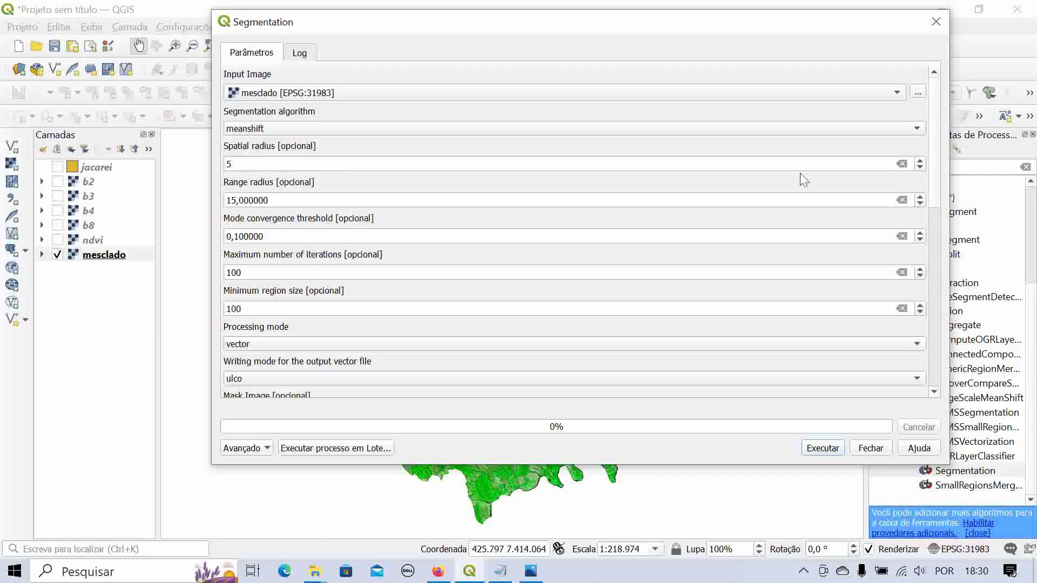
pyautogui.scroll(-5, 938, 165)
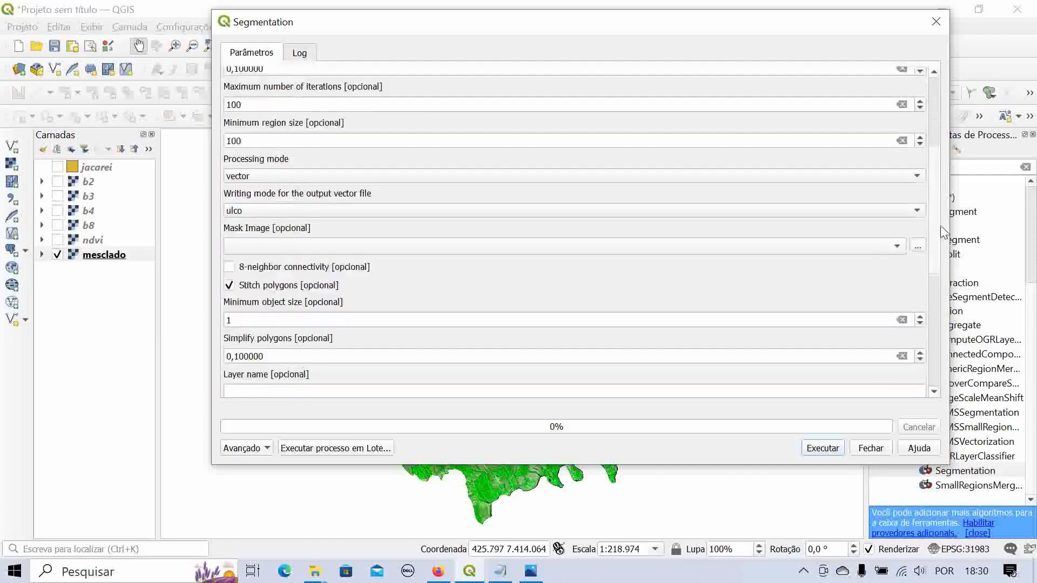
pyautogui.scroll(4, 939, 183)
pyautogui.scroll(1, 940, 178)
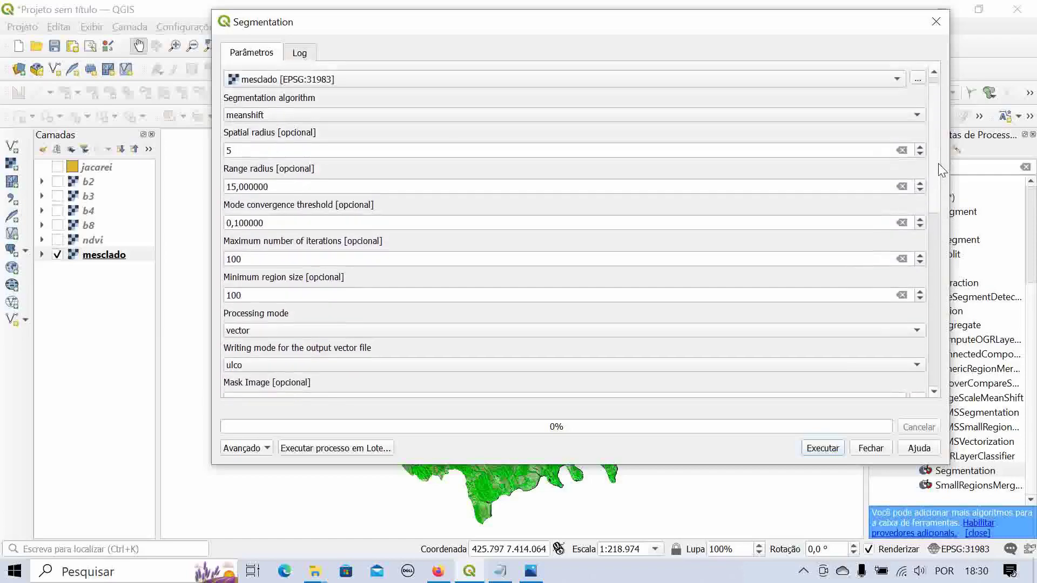
# - Following the step-by-step notes, set the segmentation's spatial radius to 10 and range radius to 30
pyautogui.click(501, 571)
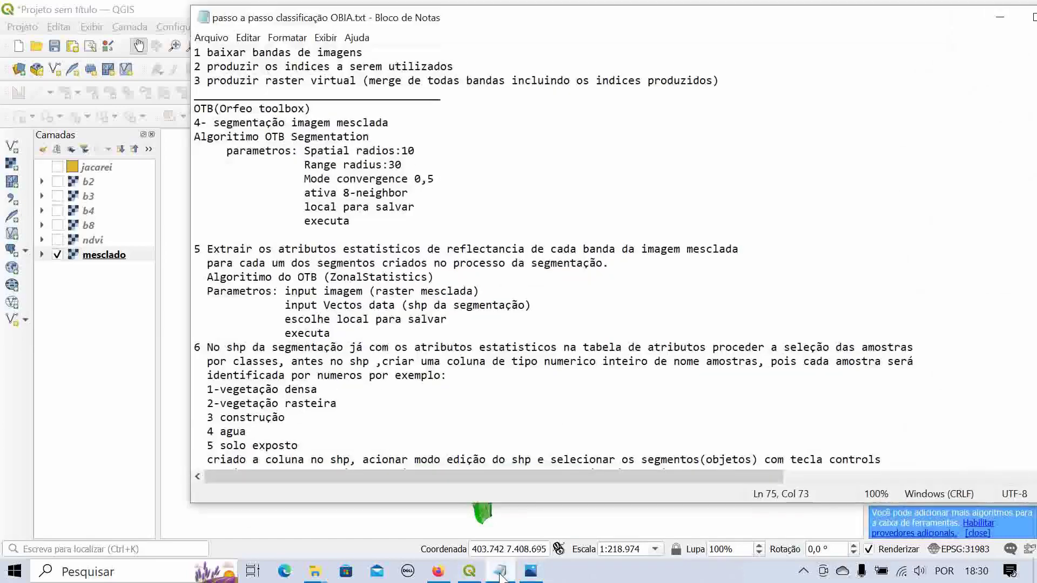
pyautogui.click(501, 571)
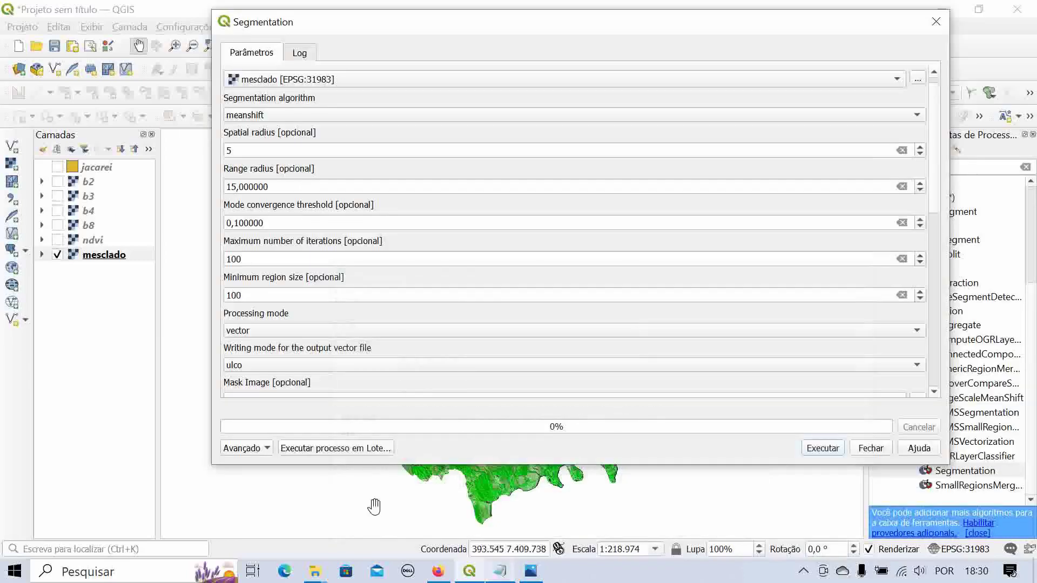
pyautogui.click(241, 149)
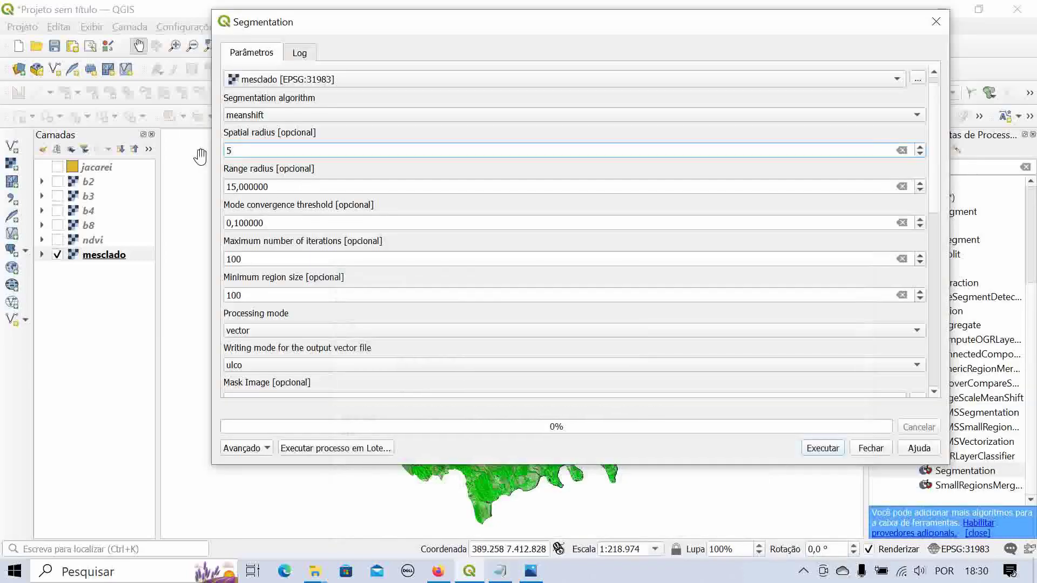
pyautogui.write('10')
pyautogui.click(499, 577)
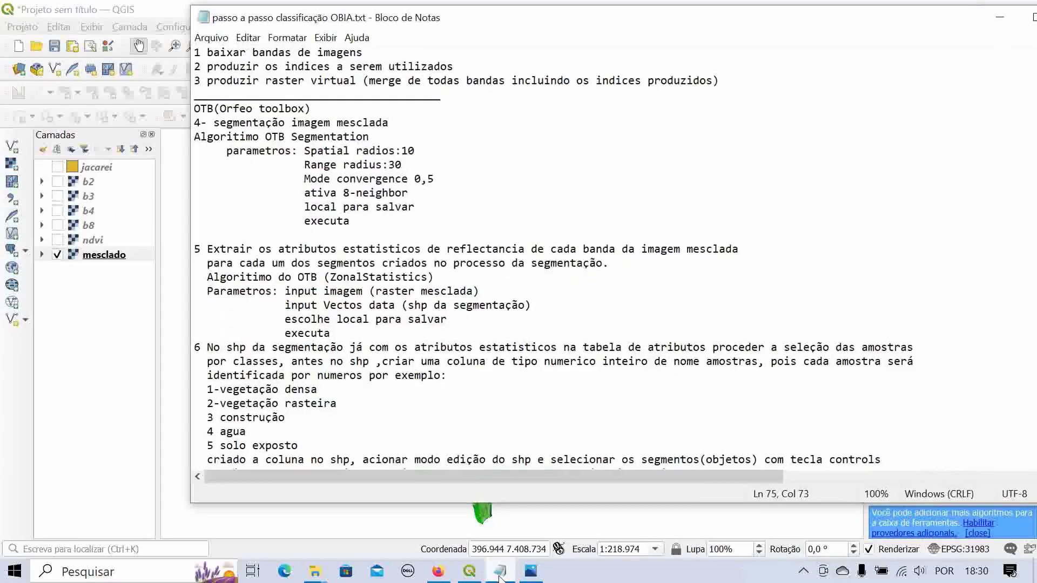
pyautogui.click(499, 576)
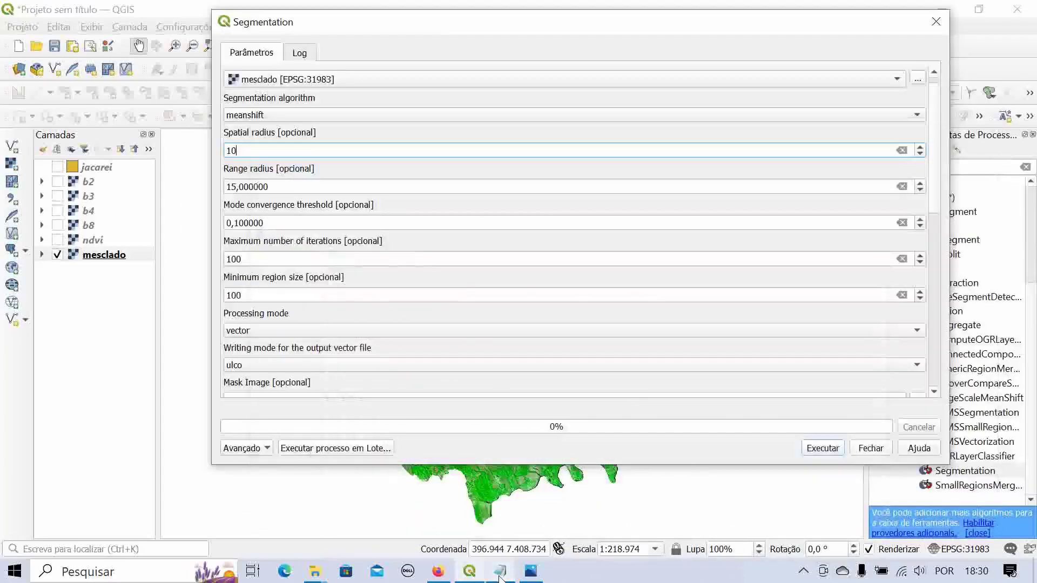
pyautogui.moveTo(238, 186); pyautogui.dragTo(225, 188)
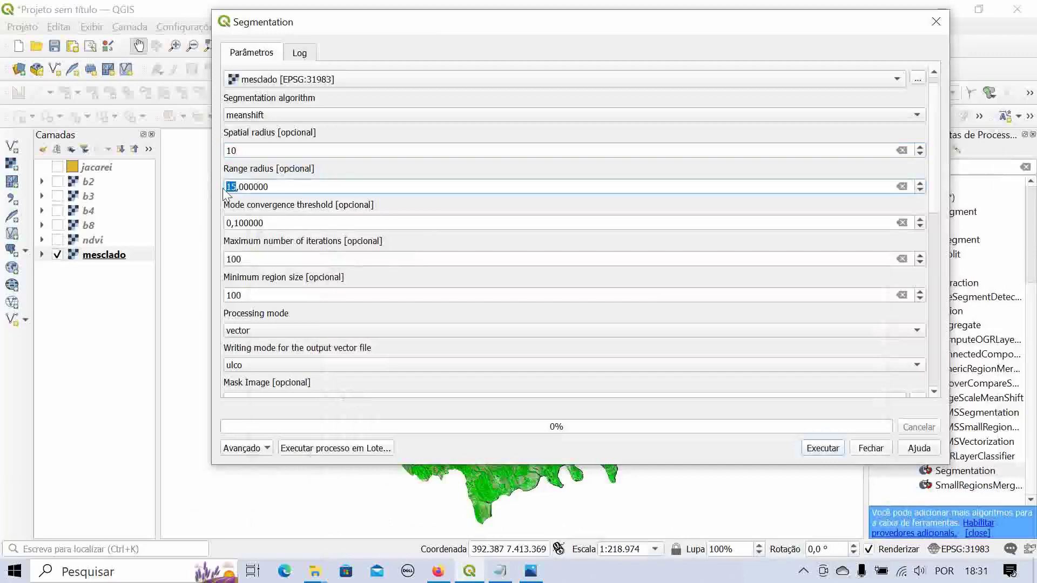
pyautogui.write('30')
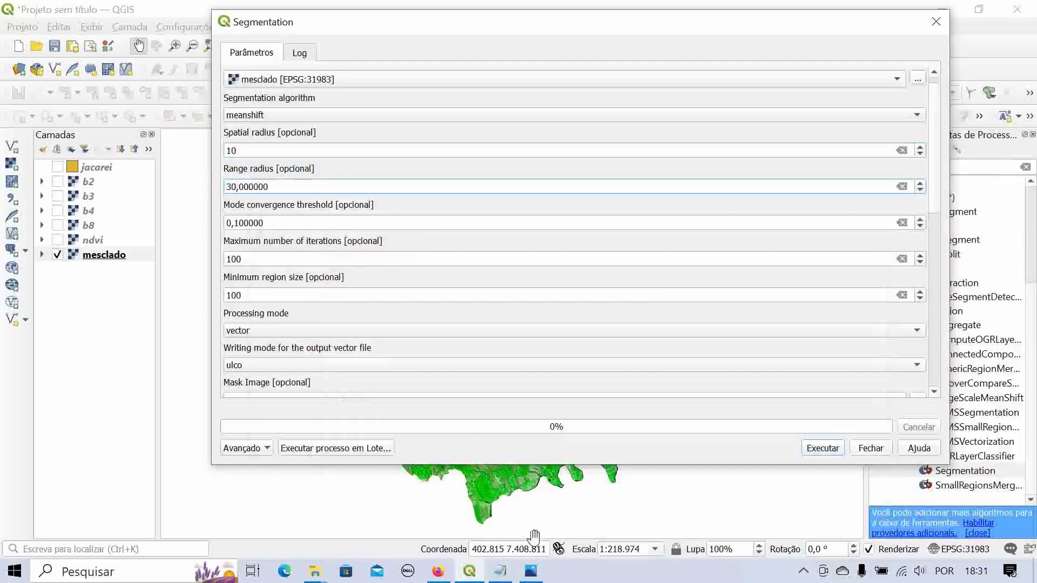
# - Consult the notes and set the segmentation's mode convergence threshold to 0,5
pyautogui.click(500, 572)
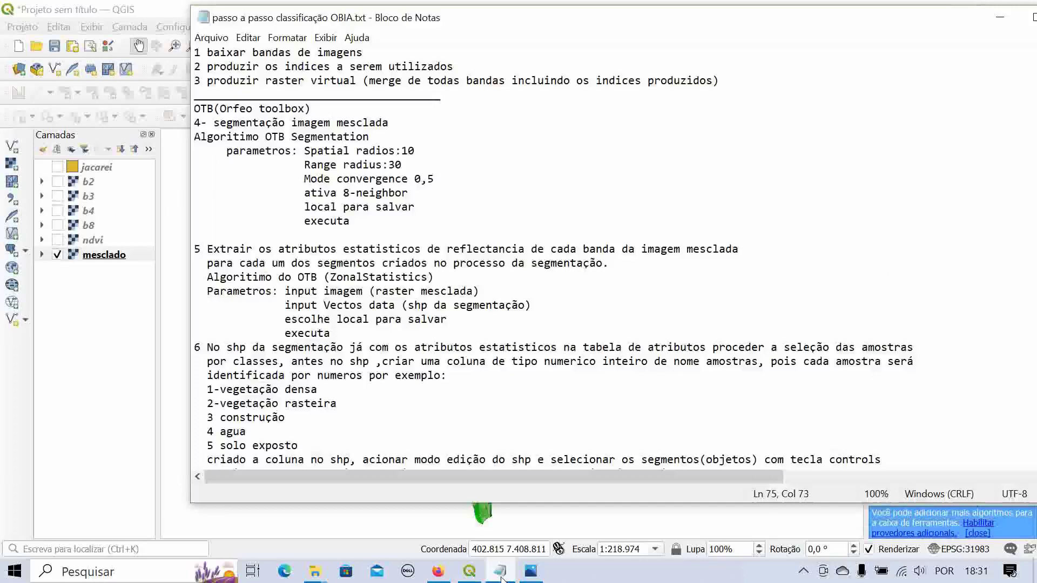
pyautogui.click(500, 572)
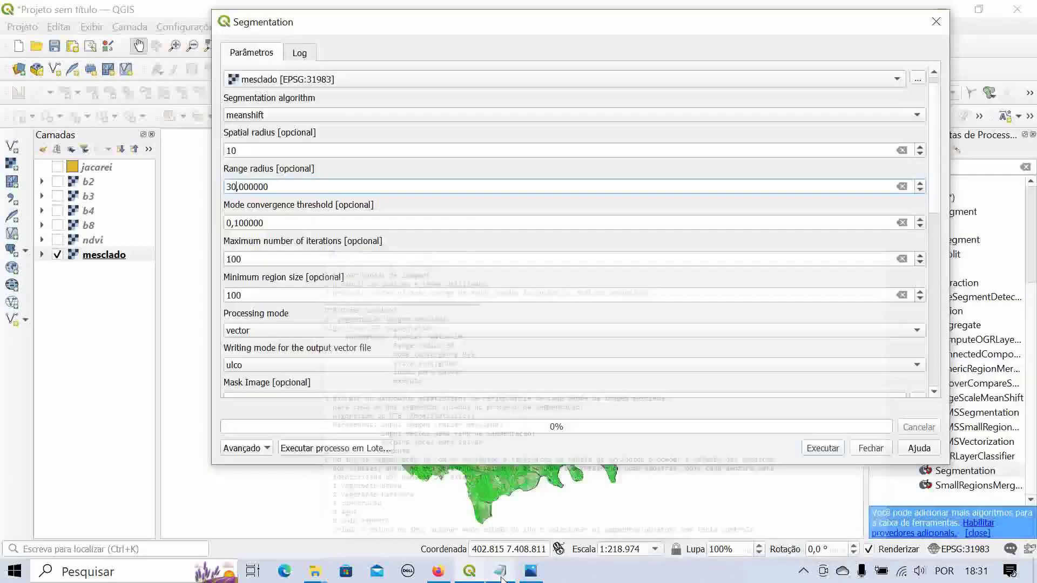
pyautogui.click(240, 224)
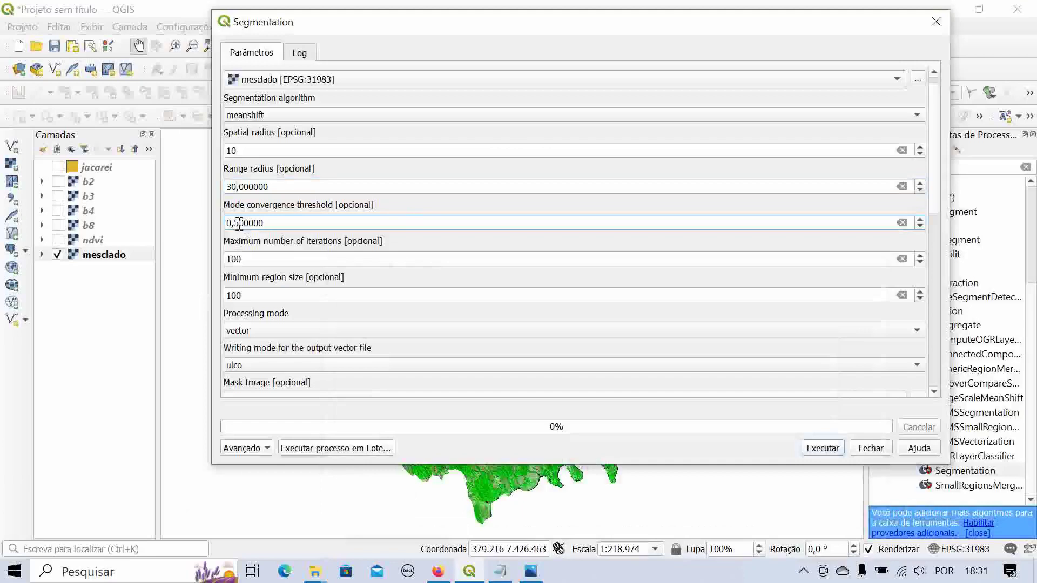
pyautogui.click(474, 573)
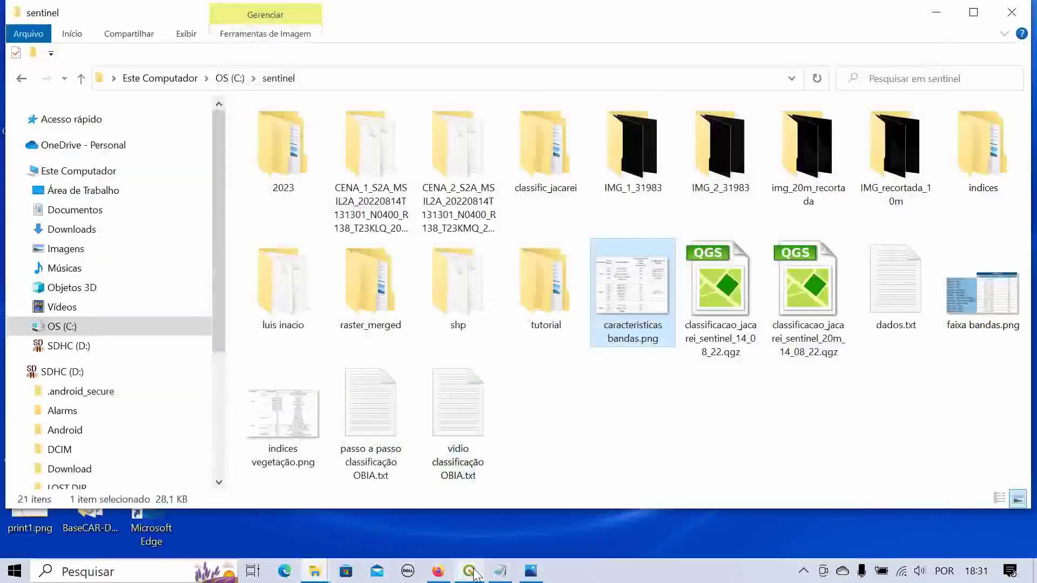
pyautogui.click(474, 573)
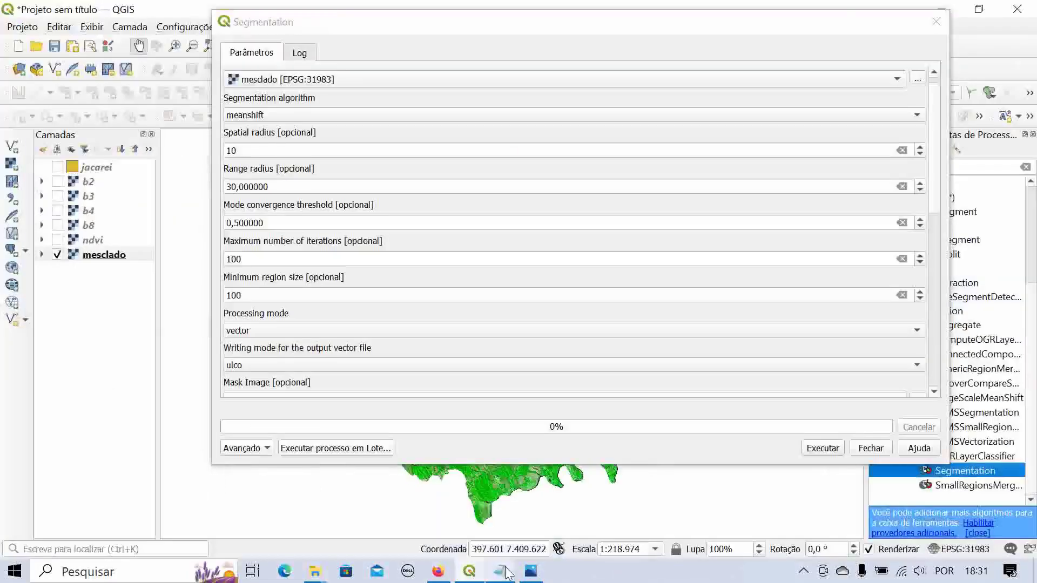
pyautogui.click(531, 573)
pyautogui.click(534, 573)
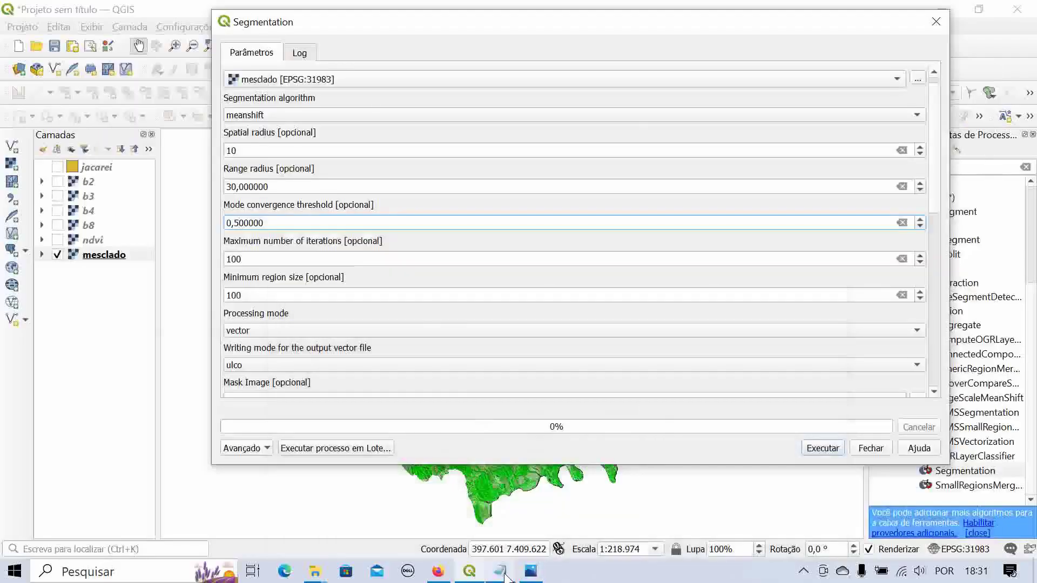
# - Check the notes for the connectivity setting and enable 8-neighbor connectivity for the segmentation
pyautogui.click(502, 574)
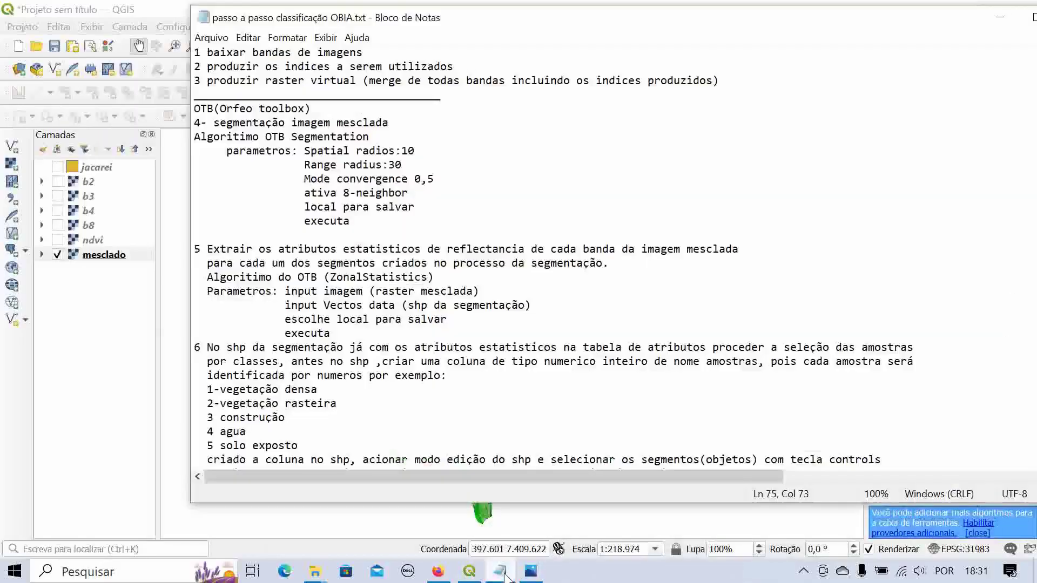
pyautogui.click(502, 573)
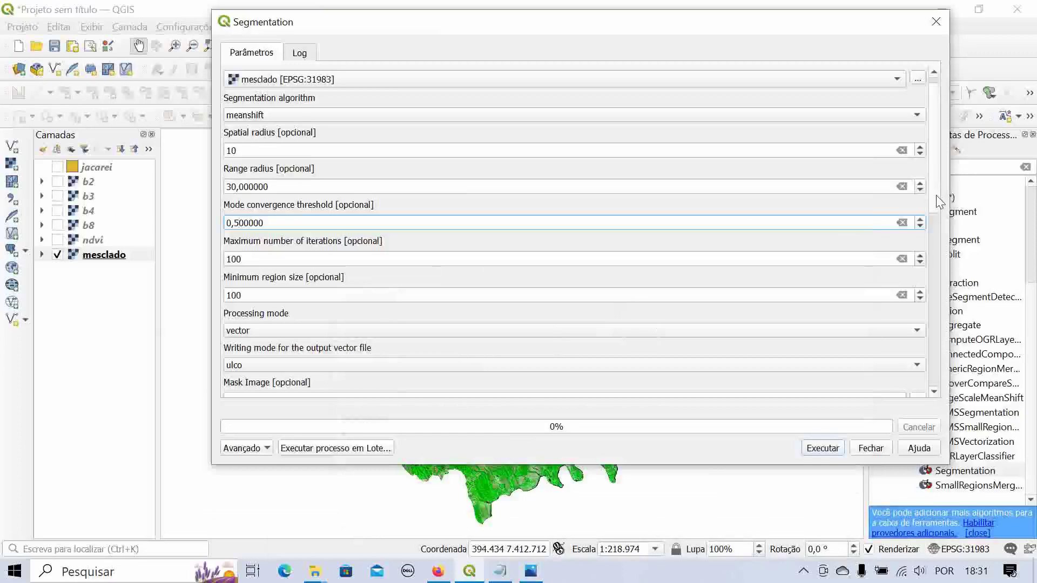
pyautogui.scroll(-8, 853, 302)
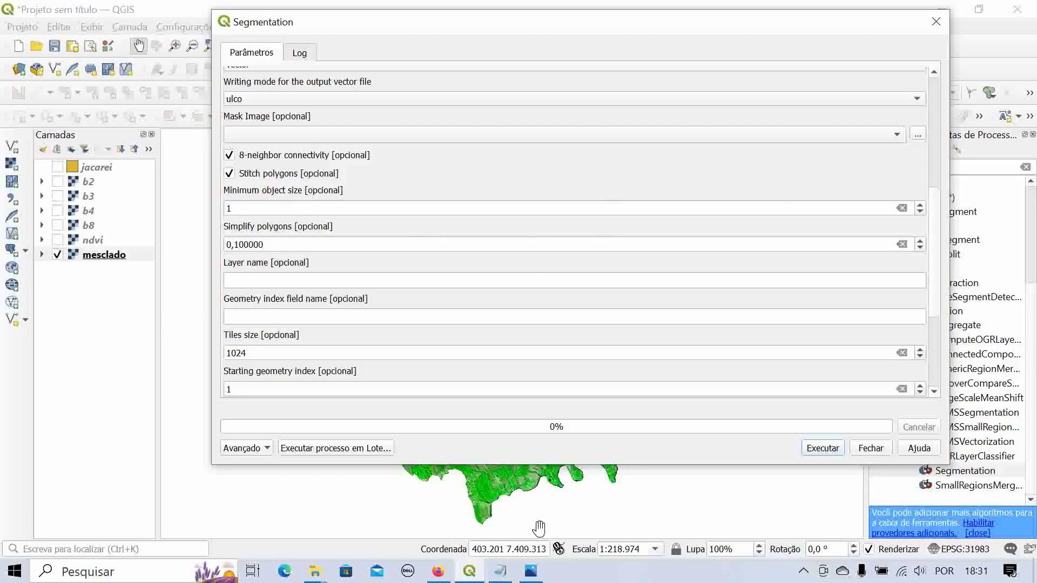
# - Check the notes again and choose to save the segmentation's output vector to a file instead of a temporary one
pyautogui.click(501, 574)
pyautogui.click(501, 573)
pyautogui.scroll(-2, 934, 235)
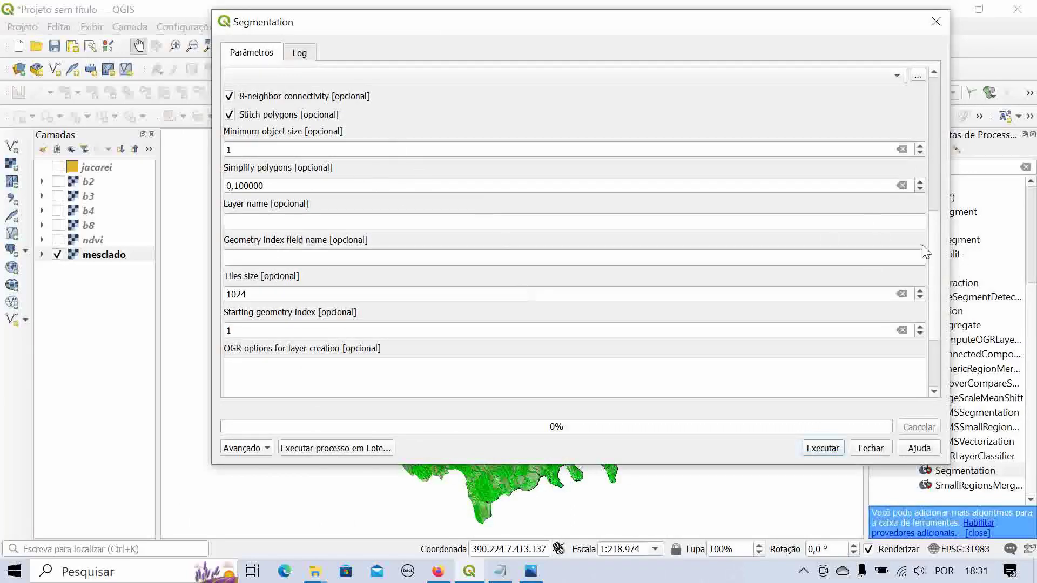
pyautogui.scroll(-3, 938, 265)
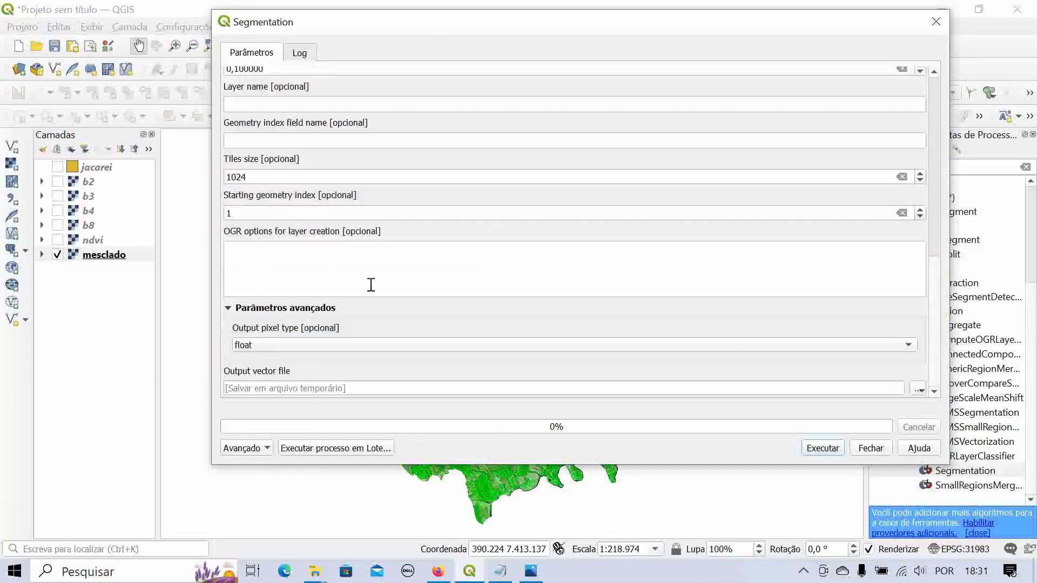
pyautogui.click(917, 390)
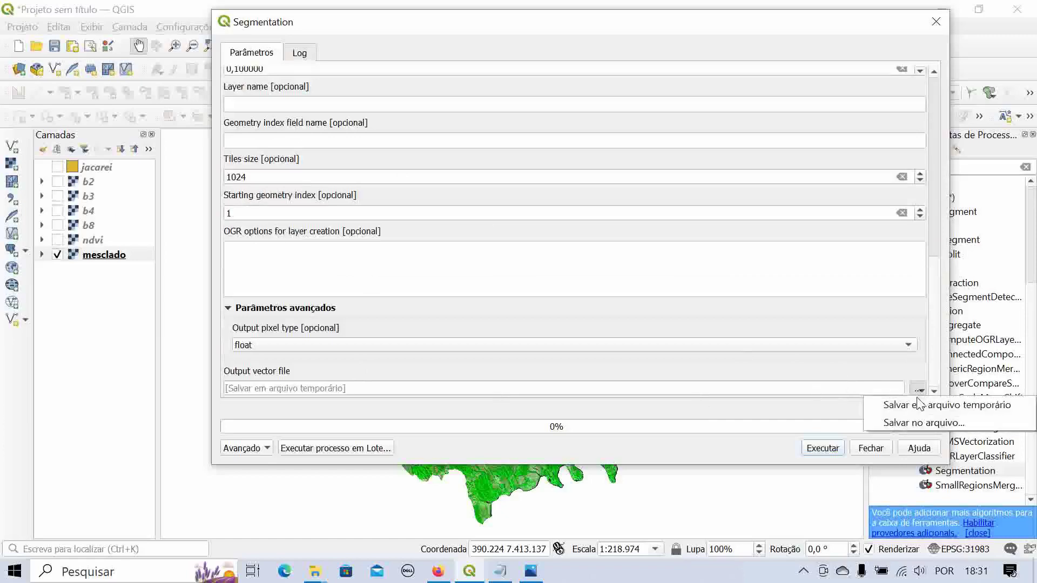
pyautogui.click(921, 422)
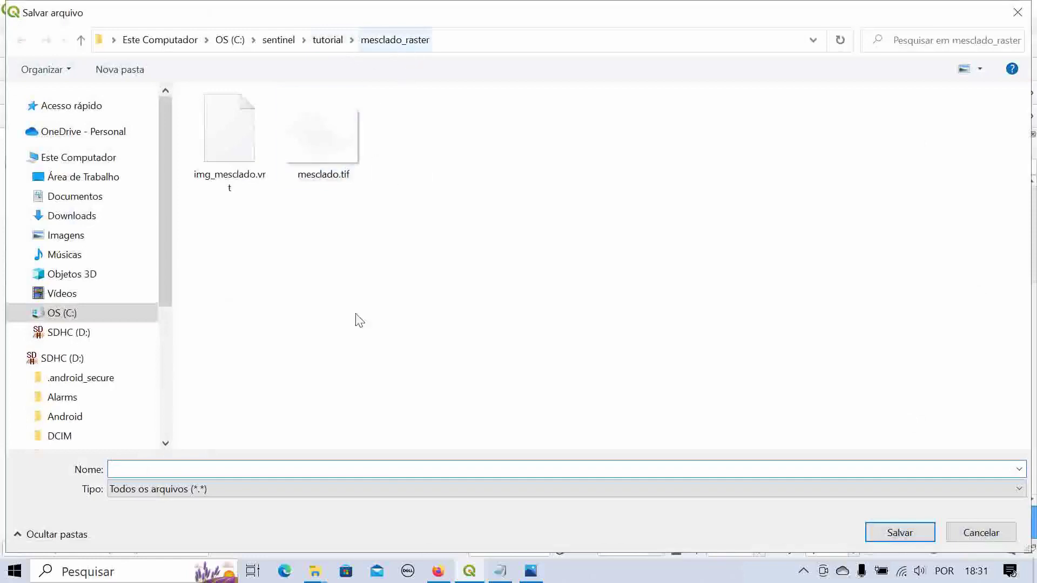
# - Create a folder named segmentacao inside the tutorial folder and open it as the save location
pyautogui.click(337, 45)
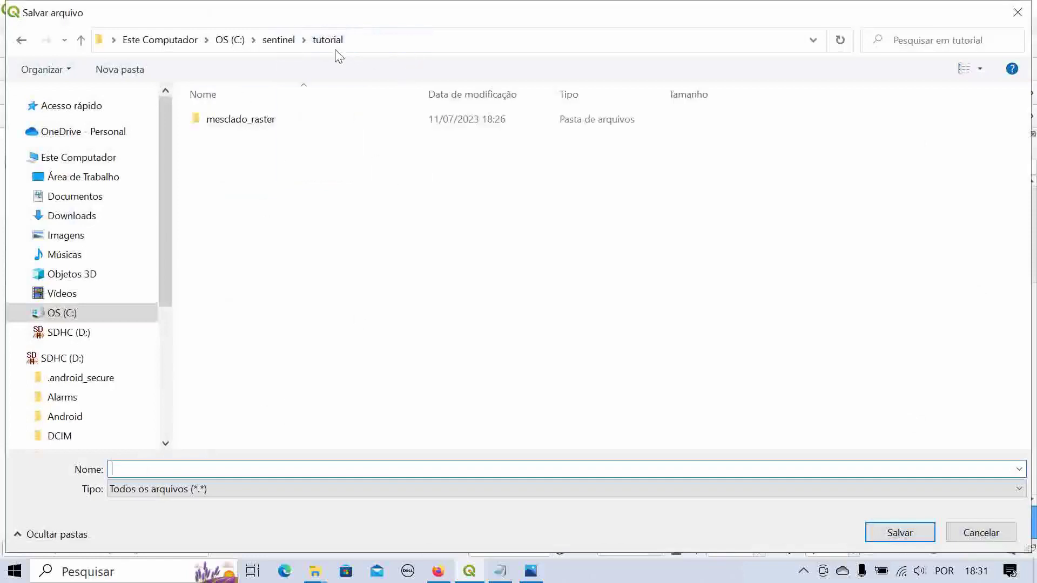
pyautogui.rightClick(252, 177)
pyautogui.moveTo(315, 354)
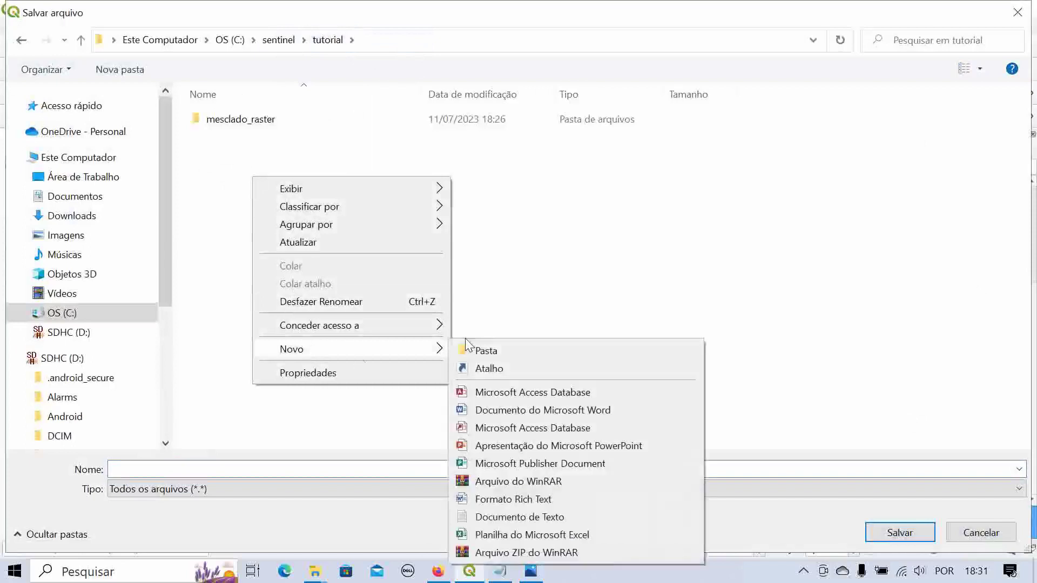
pyautogui.click(490, 351)
pyautogui.write('seg')
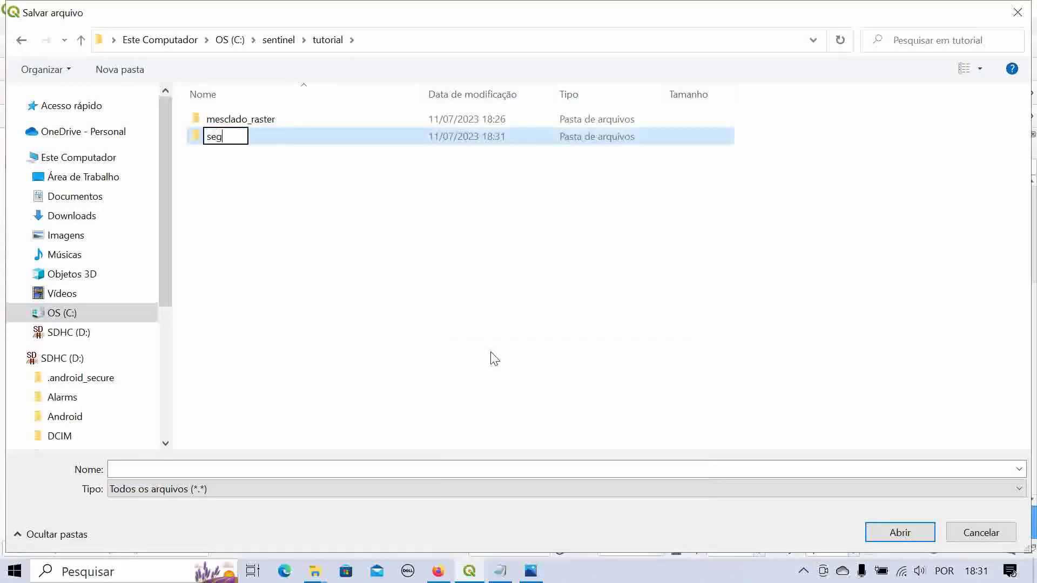
pyautogui.write('mentacao')
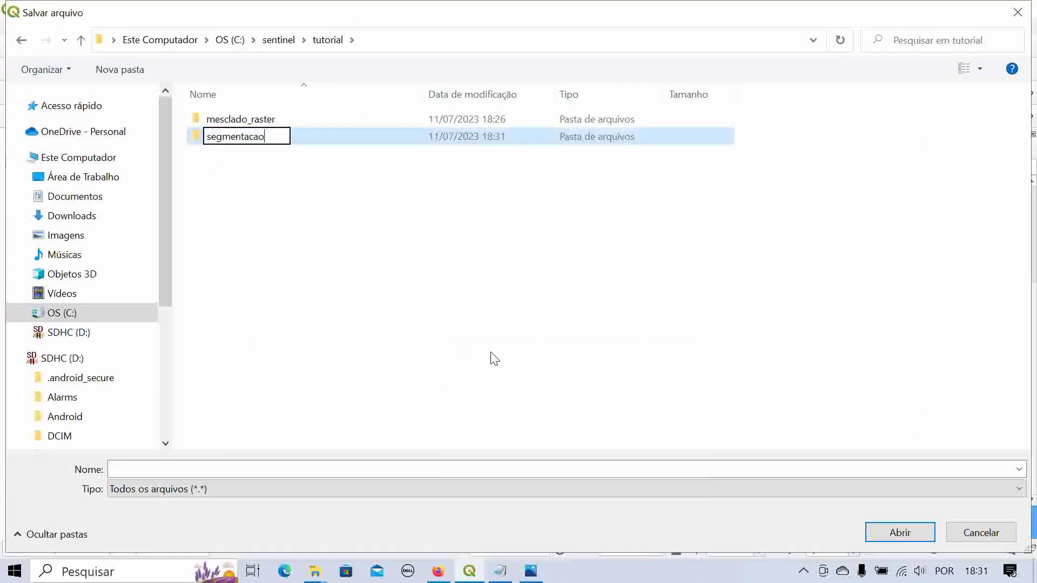
pyautogui.click(278, 269)
pyautogui.doubleClick(233, 137)
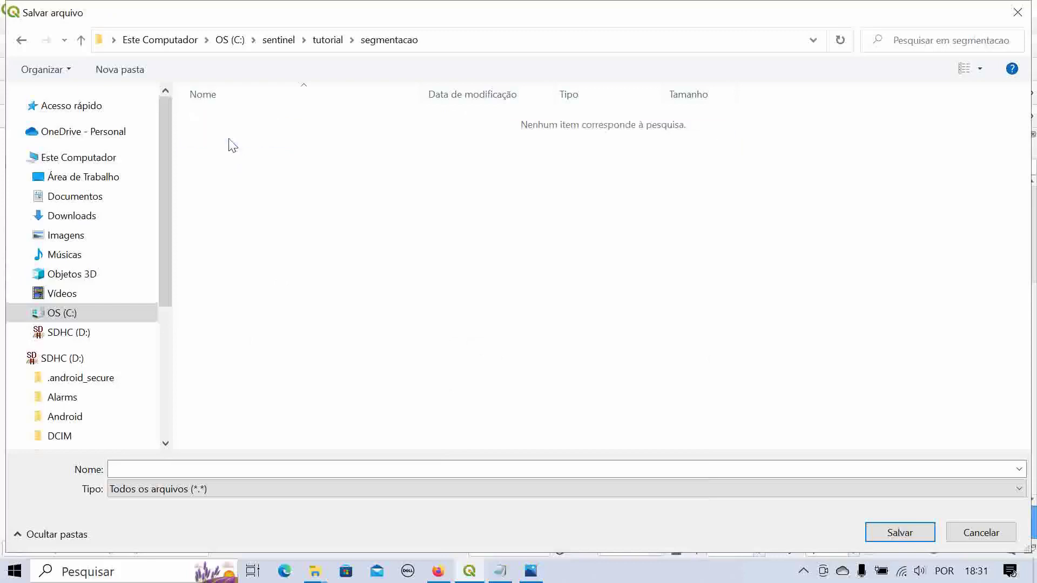
# - Save the output vector as segmentacao.shp, run the segmentation and close its dialog once it has finished
pyautogui.click(185, 468)
pyautogui.write('segmentacao')
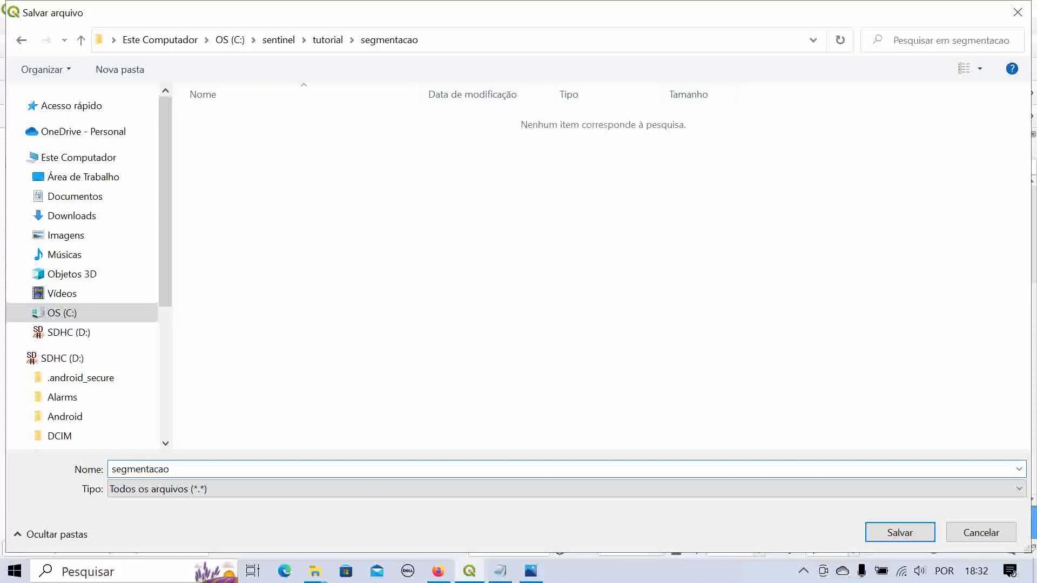
pyautogui.click(878, 533)
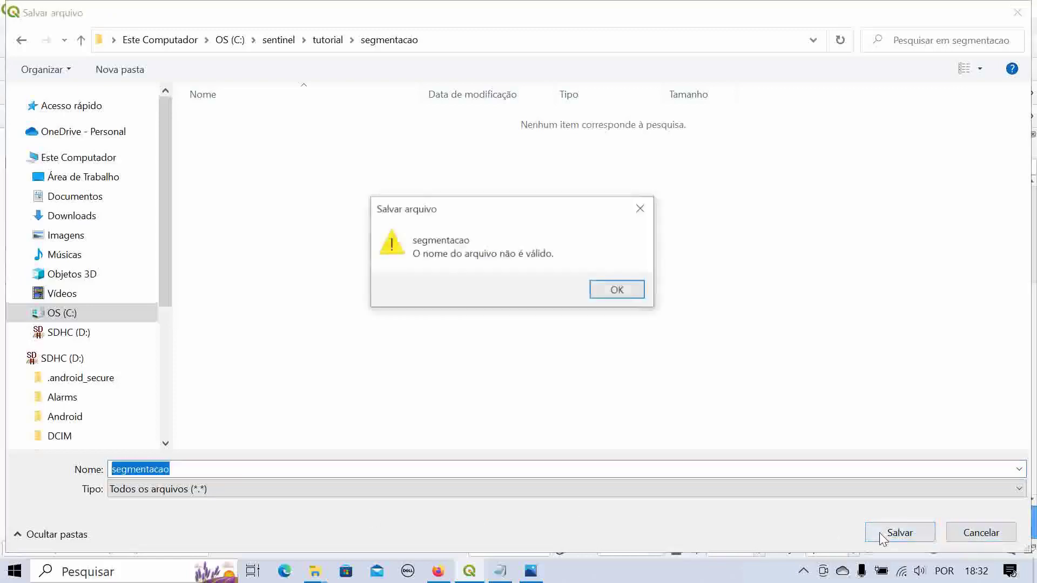
pyautogui.click(632, 294)
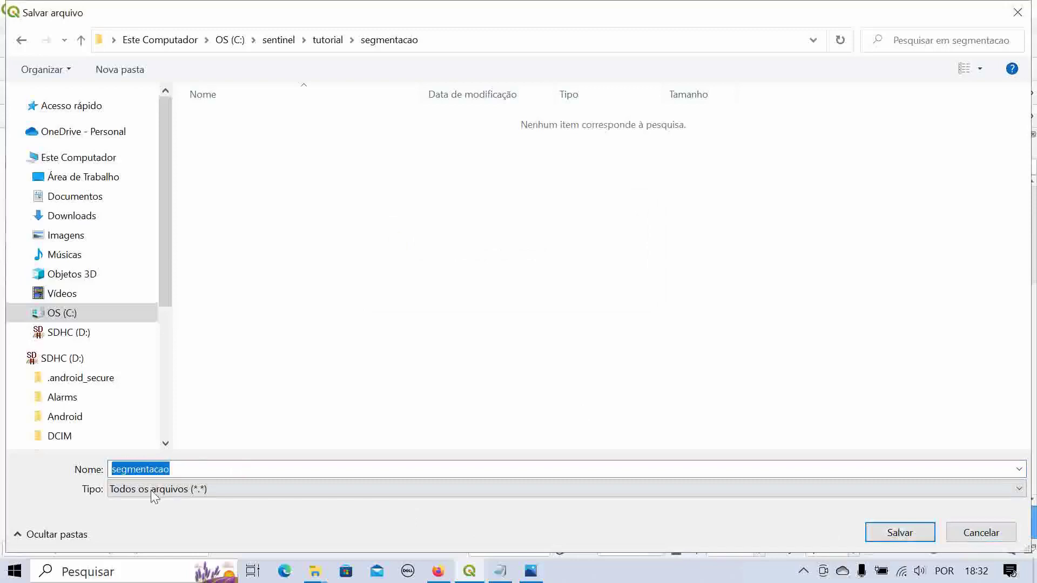
pyautogui.click(203, 469)
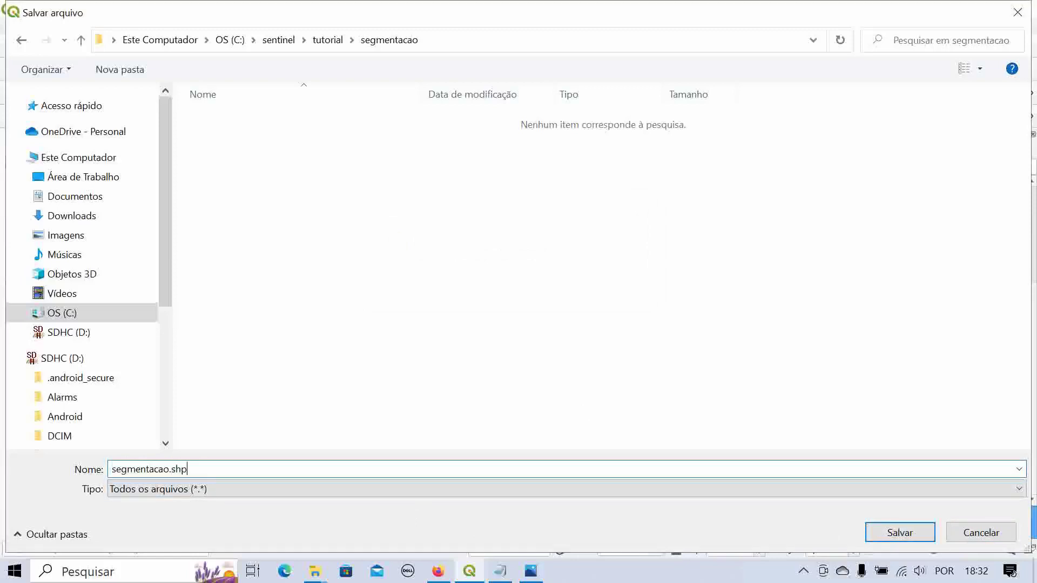
pyautogui.click(909, 533)
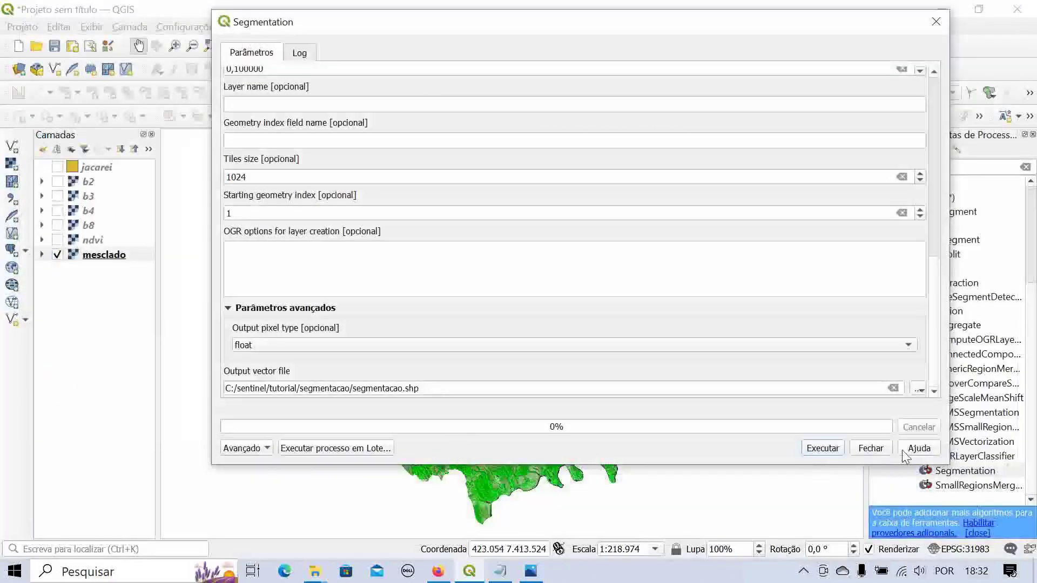
pyautogui.click(826, 446)
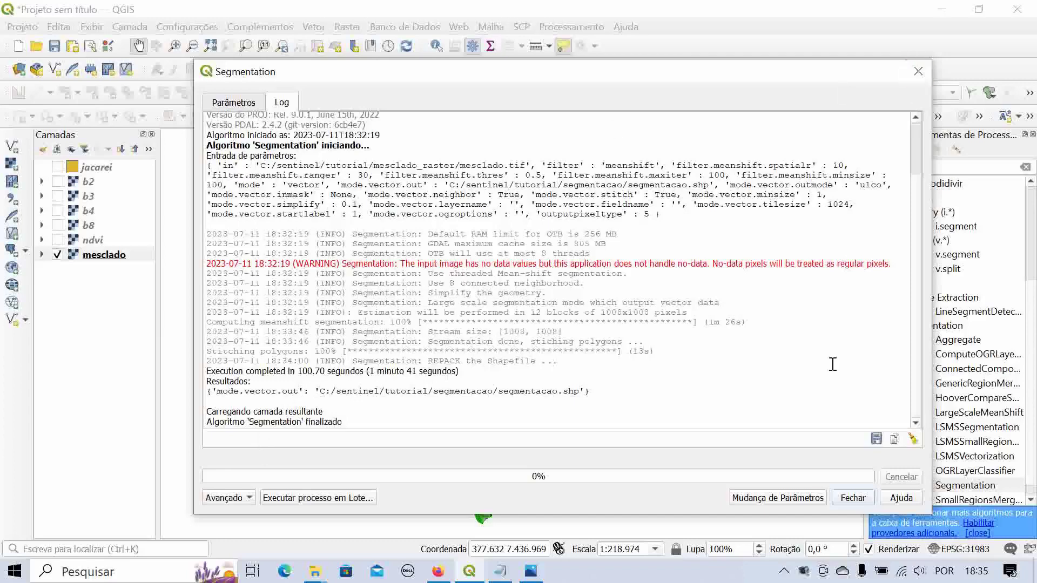
pyautogui.click(851, 497)
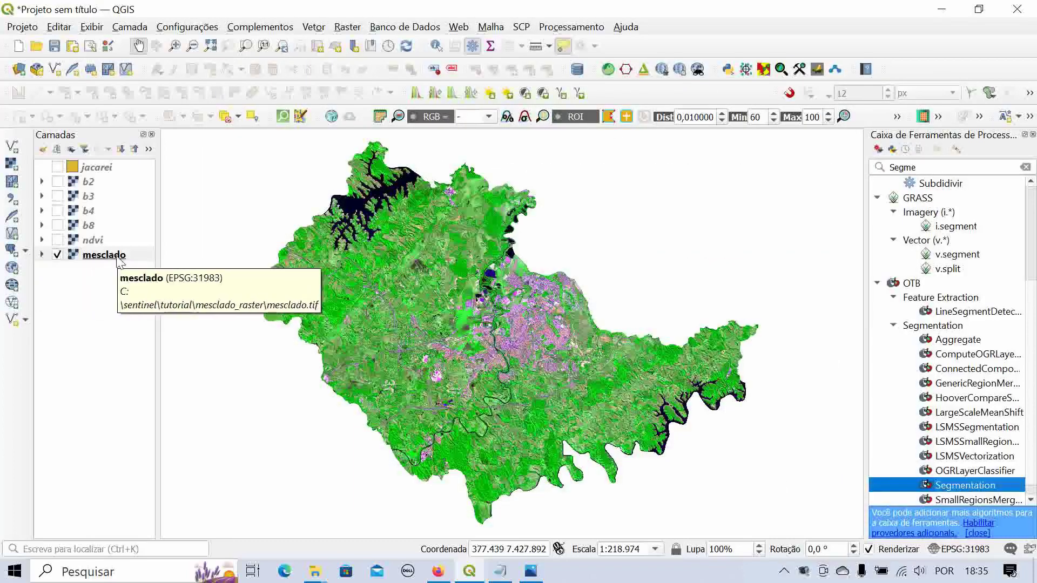
# - Add segmentacao.shp from the sentinel/tutorial/segmentacao folder to the project as a vector layer
pyautogui.click(13, 147)
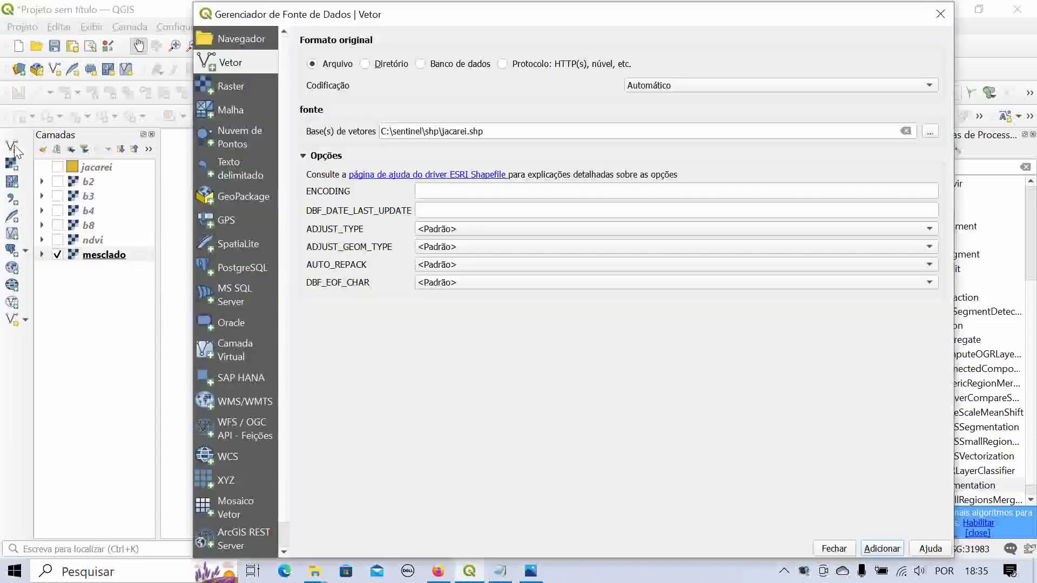
pyautogui.click(930, 132)
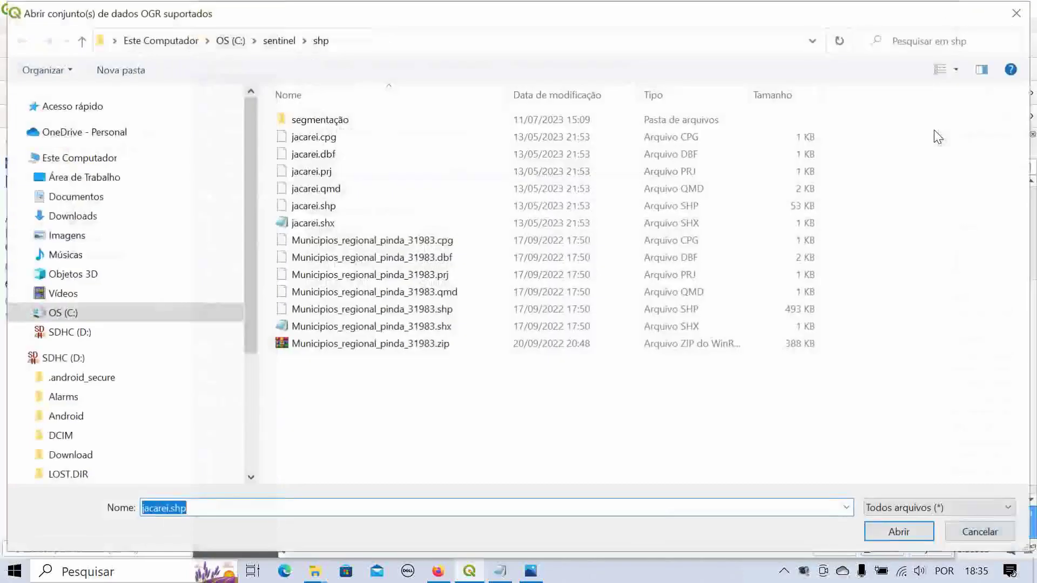
pyautogui.click(281, 42)
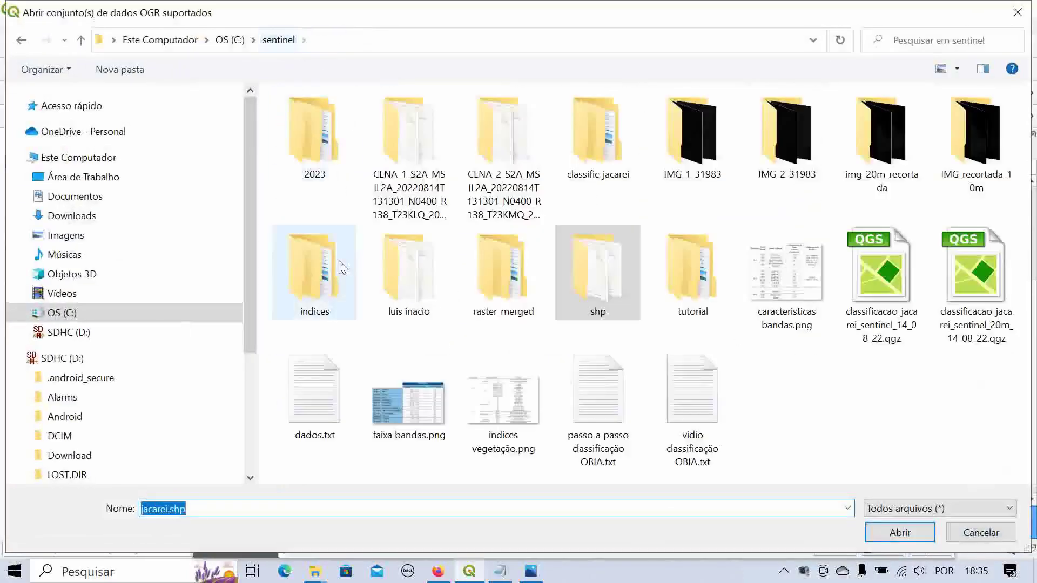
pyautogui.doubleClick(705, 282)
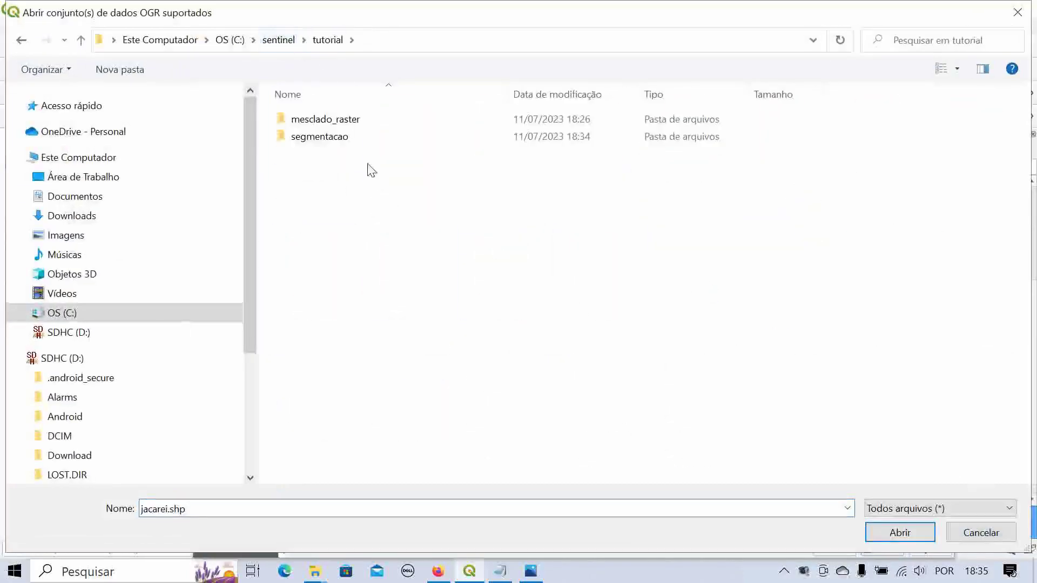
pyautogui.doubleClick(350, 142)
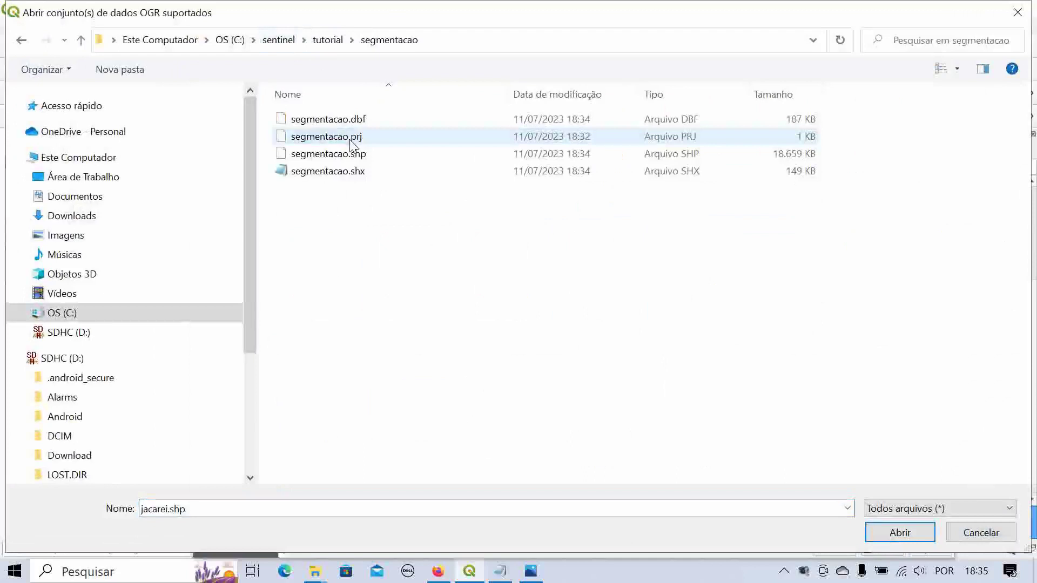
pyautogui.click(375, 161)
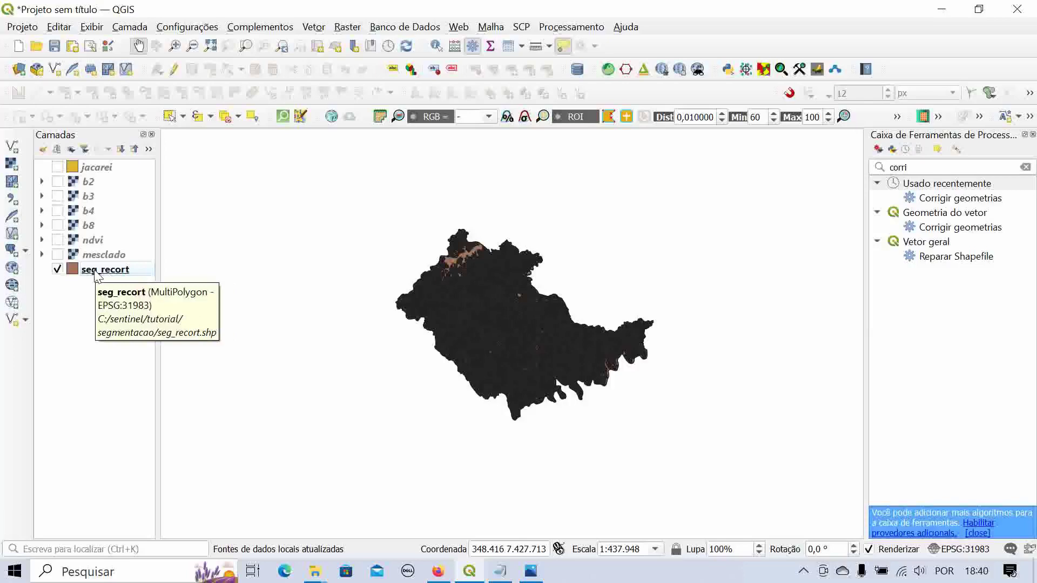
# - Give the seg_recort layer's simple fill a transparent fill colour and a red stroke colour
pyautogui.doubleClick(97, 272)
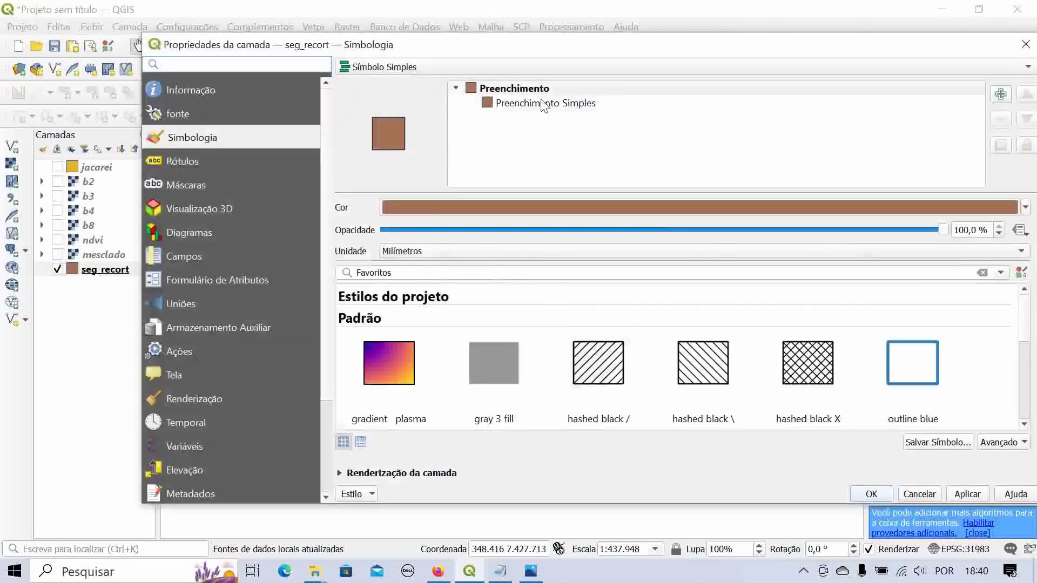
pyautogui.click(544, 105)
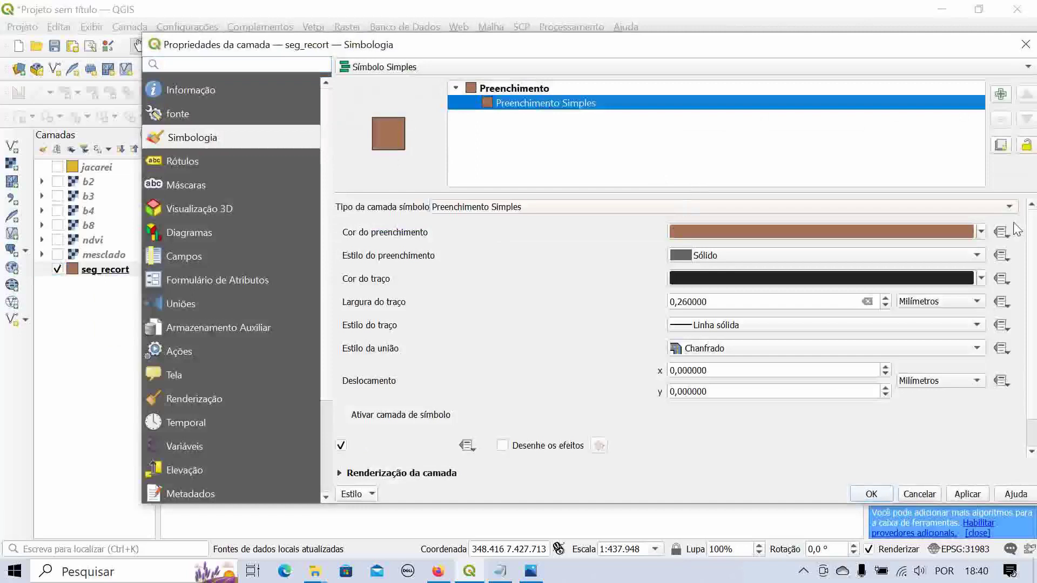
pyautogui.click(981, 232)
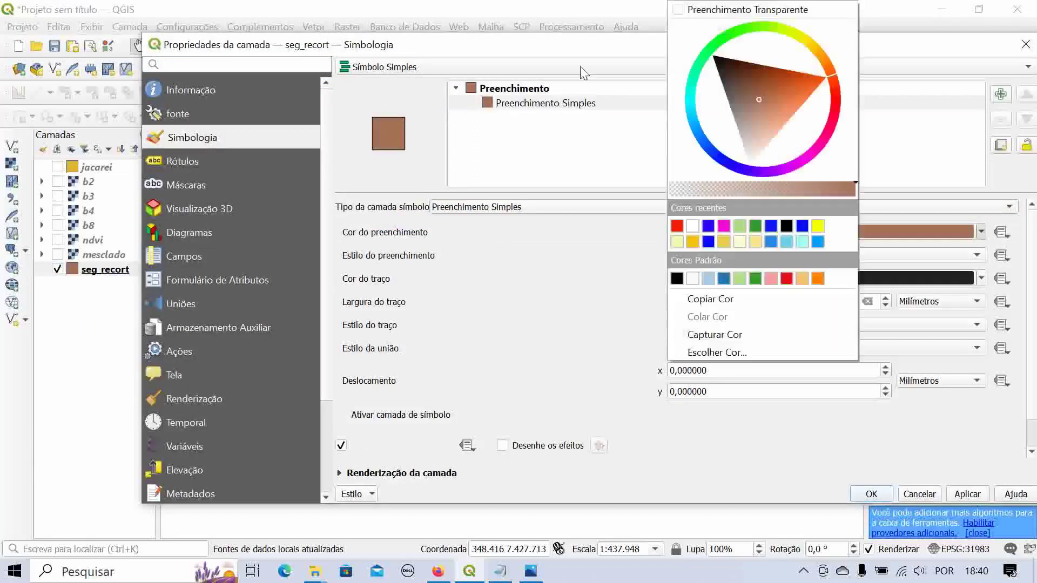
pyautogui.click(733, 13)
pyautogui.click(981, 279)
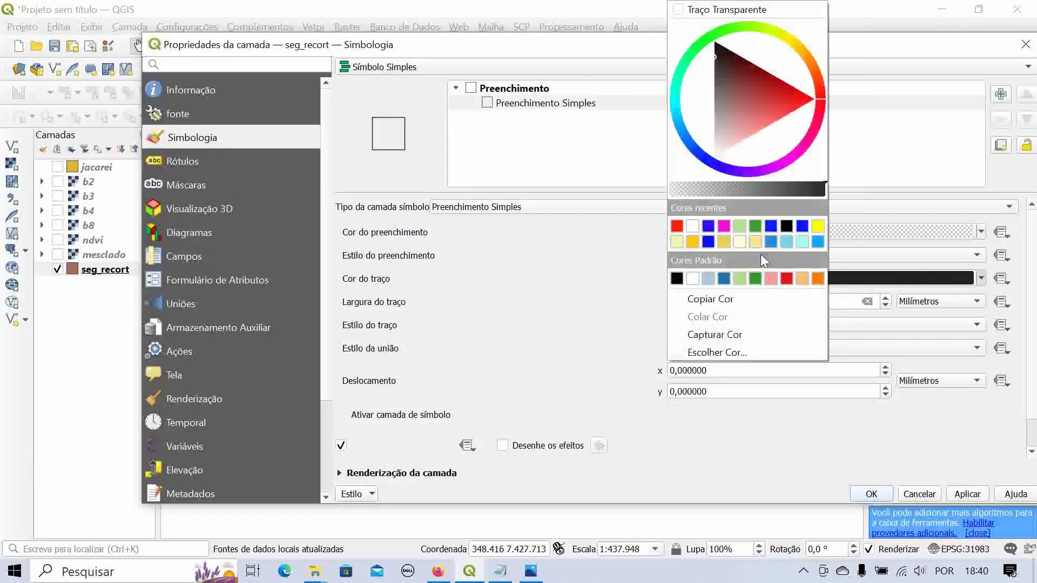
pyautogui.click(676, 225)
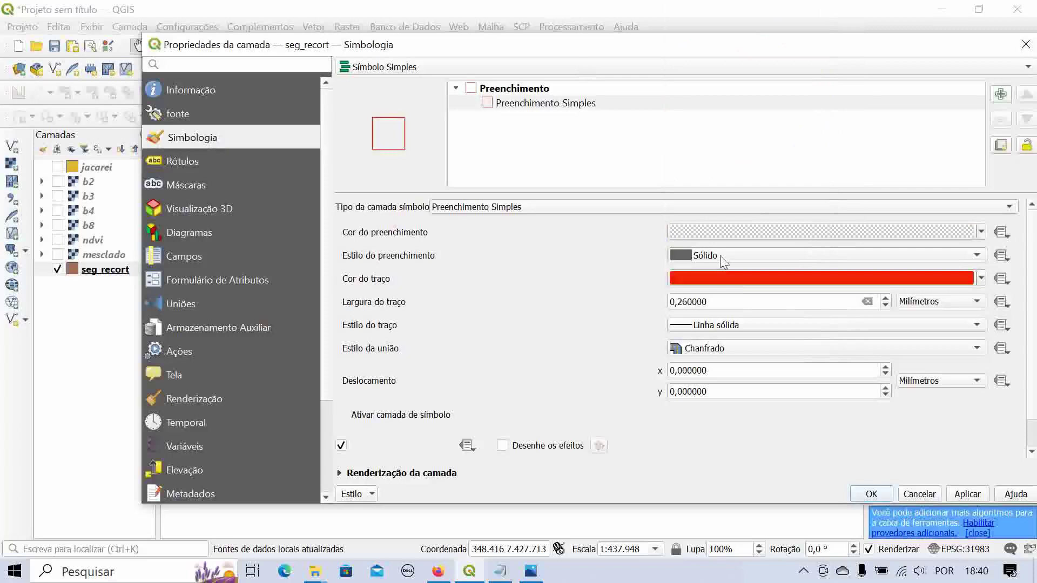
# - Set the seg_recort stroke width to 0,10 mm and apply the symbology
pyautogui.click(685, 301)
pyautogui.press('BackSpace')
pyautogui.press('BackSpace')
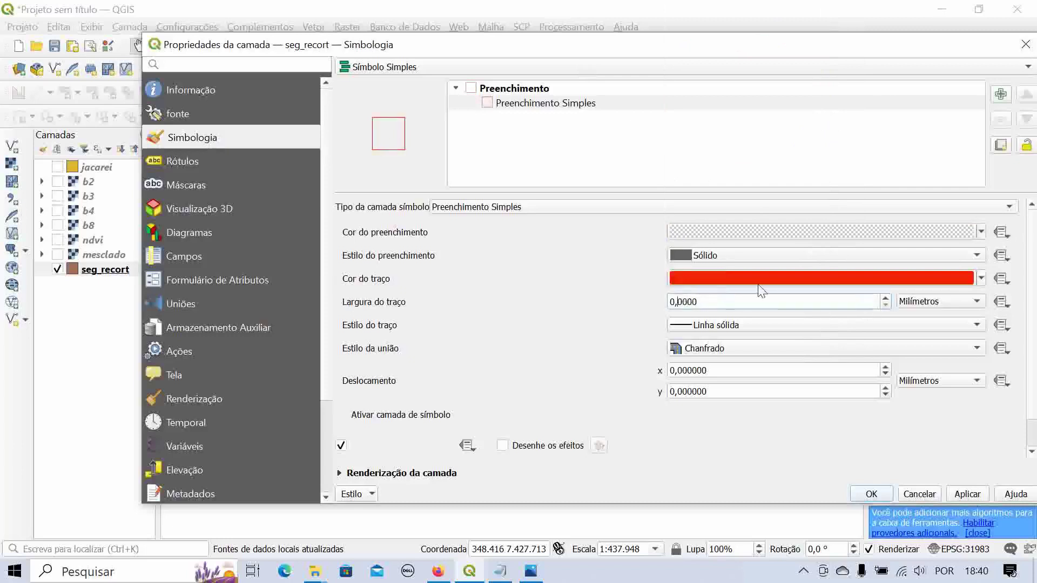
pyautogui.write('10')
pyautogui.click(871, 494)
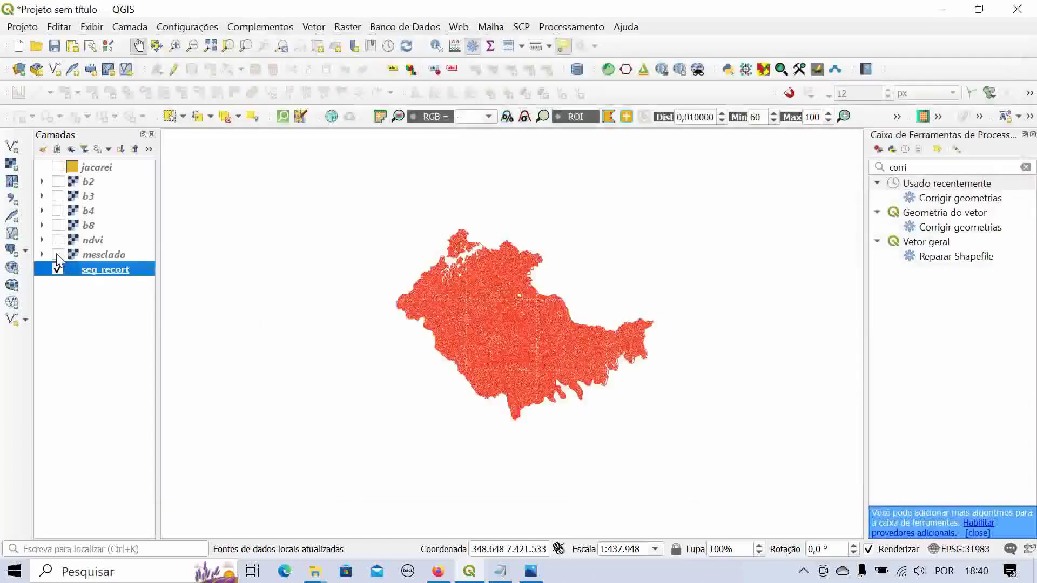
# - Show the mesclado raster, place the seg_recort layer above it and check the segment outlines over the image
pyautogui.click(57, 255)
pyautogui.scroll(1, 493, 335)
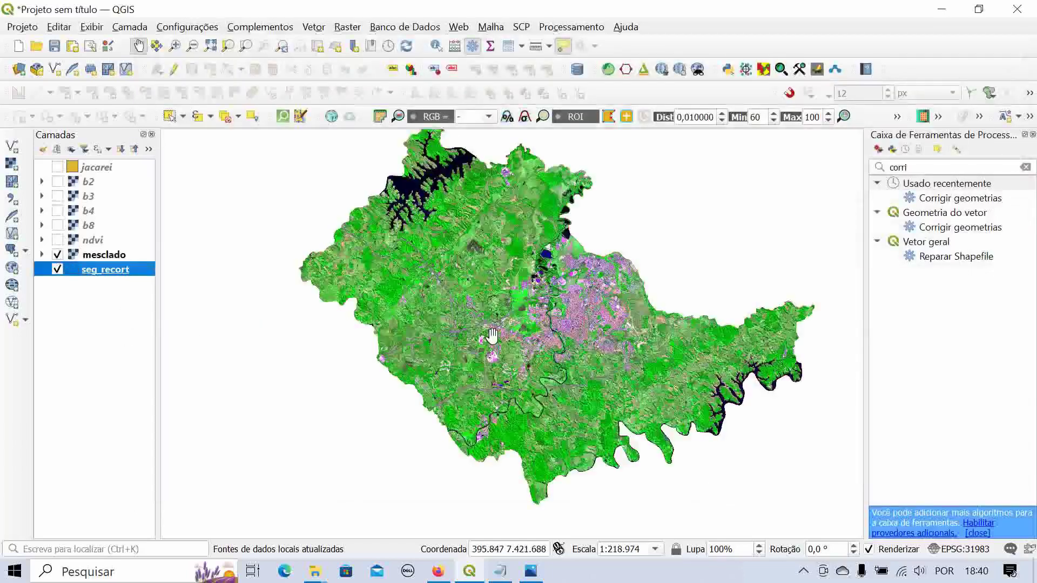
pyautogui.scroll(2, 493, 335)
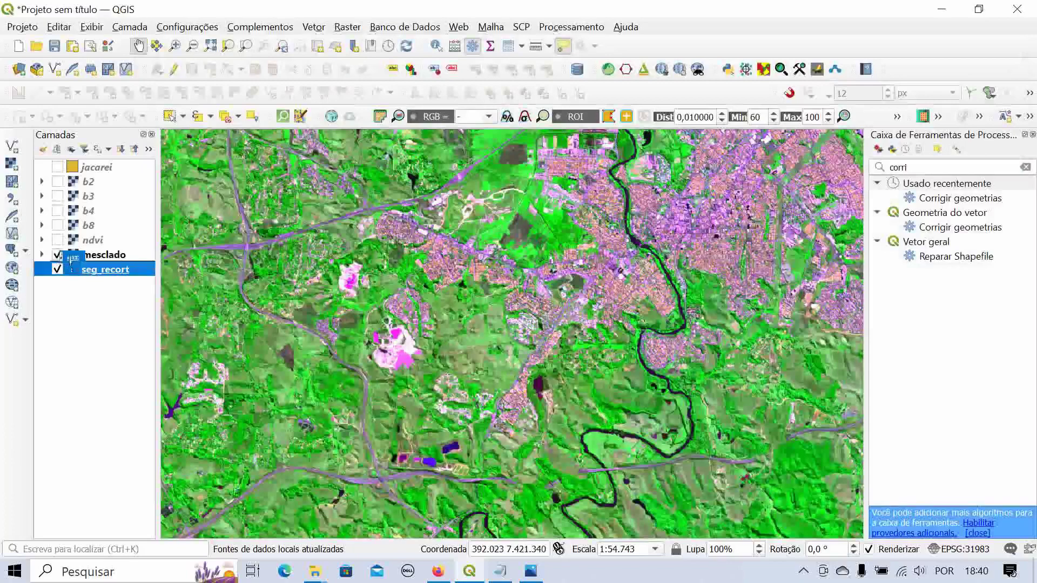
pyautogui.moveTo(71, 259); pyautogui.dragTo(72, 252)
pyautogui.scroll(-1, 565, 312)
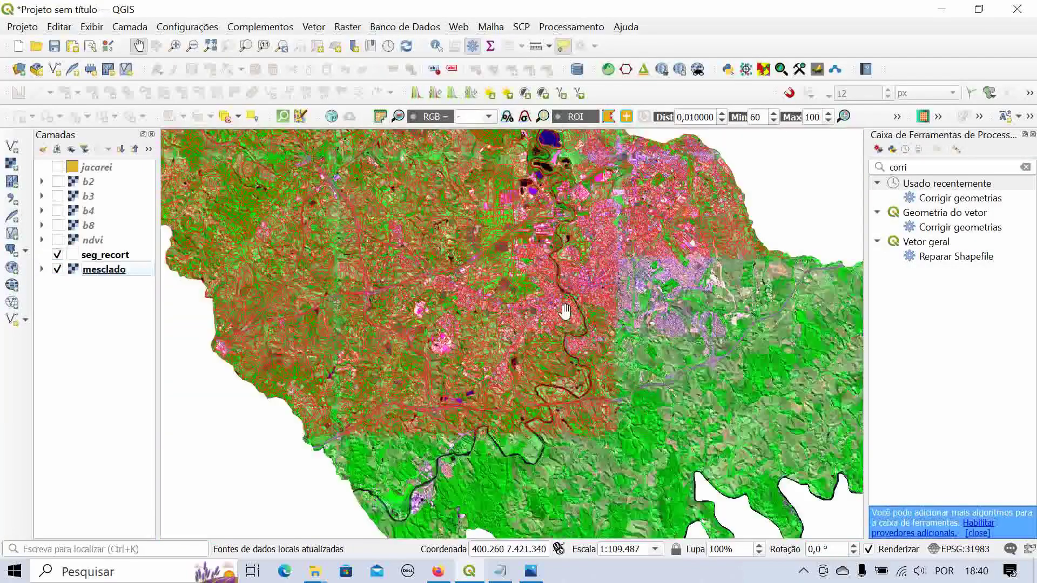
pyautogui.click(95, 270)
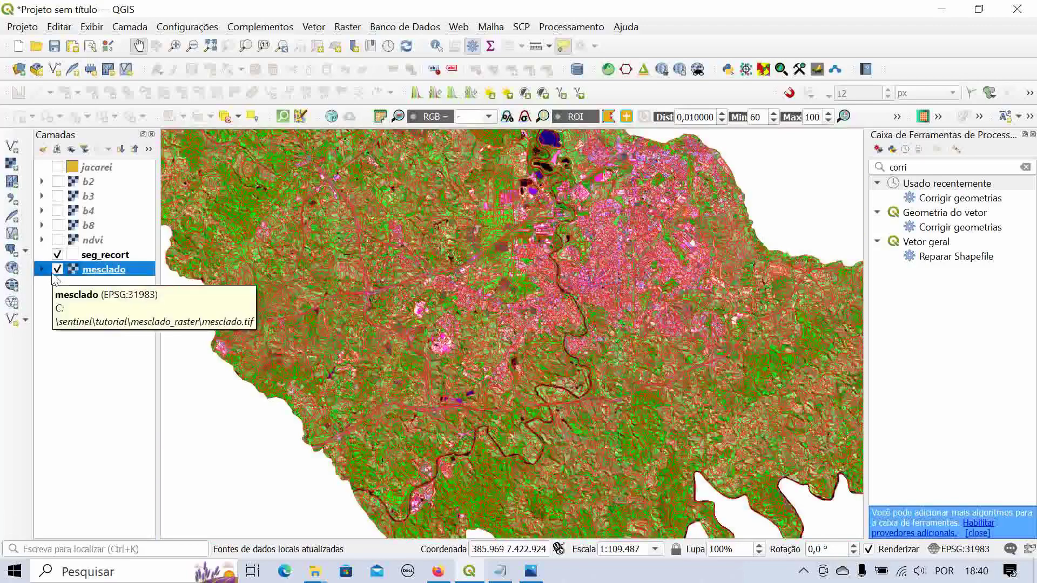
pyautogui.scroll(-1, 476, 293)
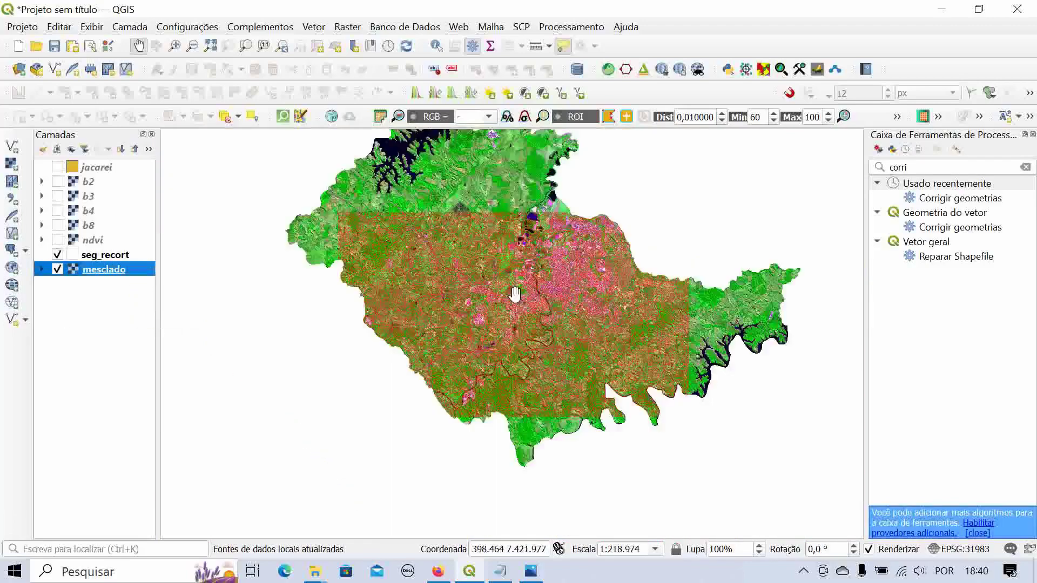
pyautogui.moveTo(525, 431); pyautogui.dragTo(537, 479)
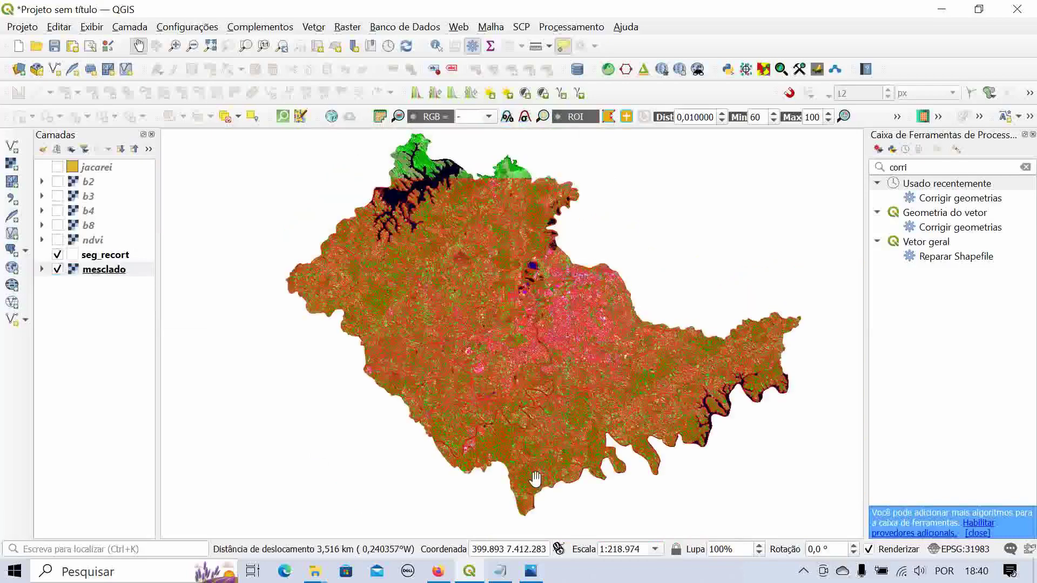
# - Switch to the Notepad step-by-step notes and review the ZonalStatistics parameters in step 5 and the sample selection steps that follow
pyautogui.click(501, 571)
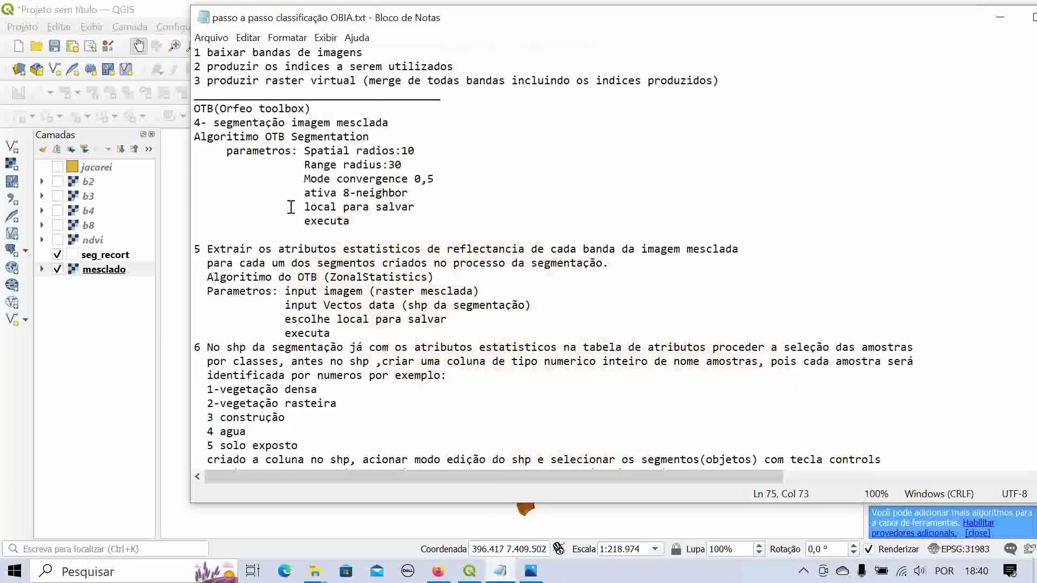
pyautogui.scroll(-2, 357, 181)
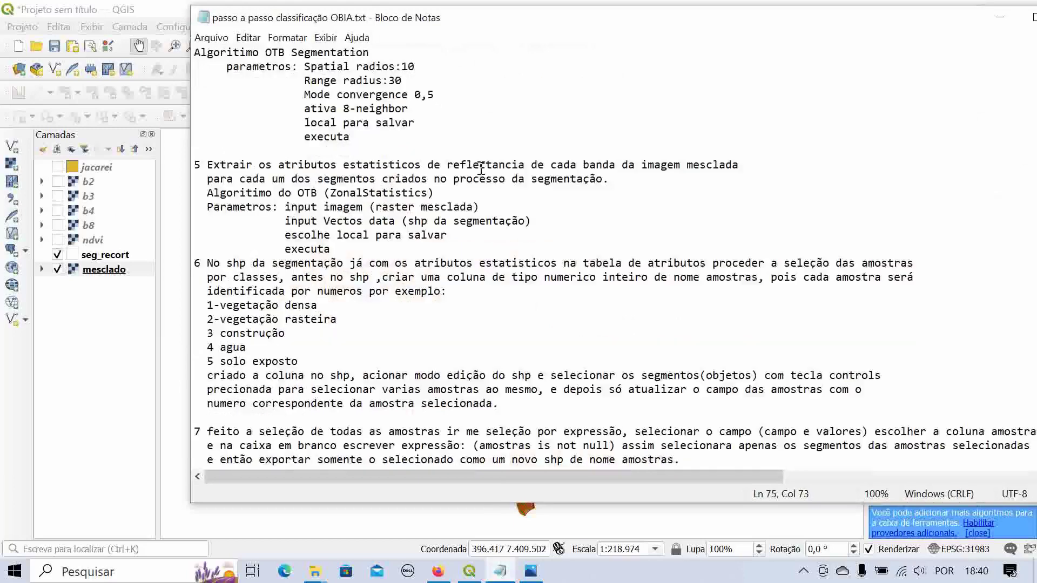
pyautogui.scroll(-1, 517, 213)
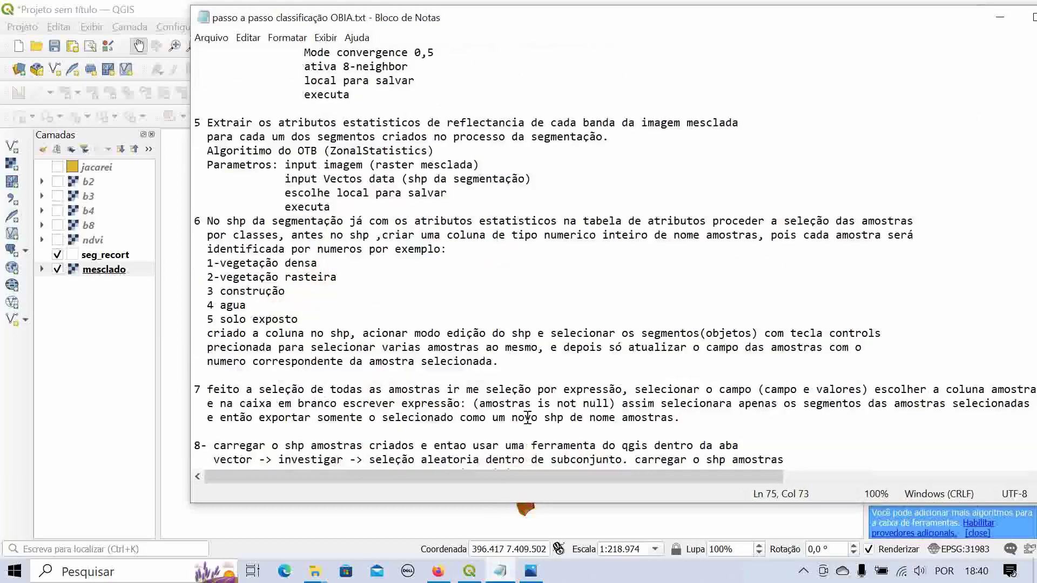
pyautogui.moveTo(507, 568)
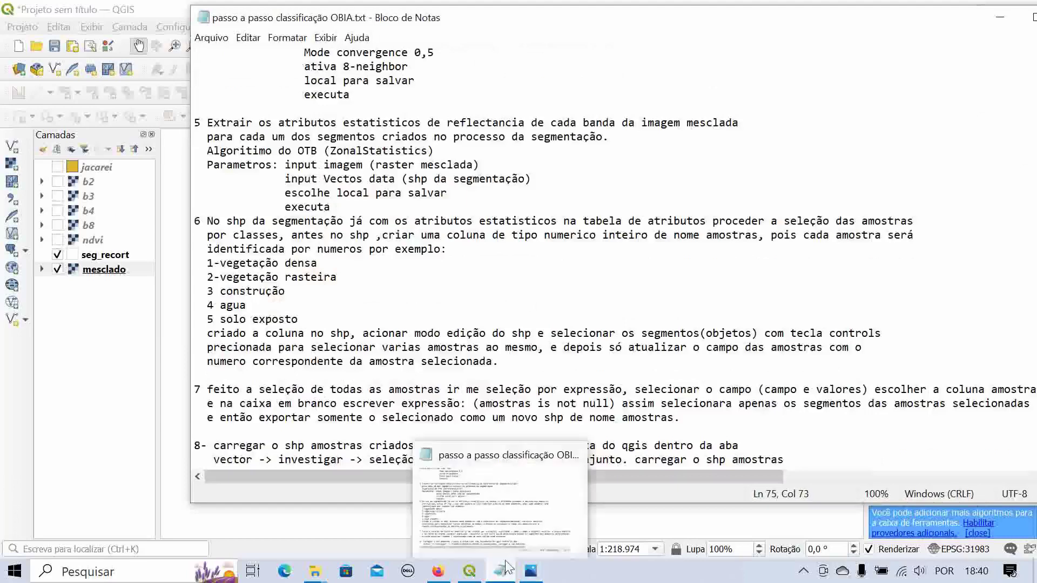
# - Switch to QGIS, find the OTB ZonalStatistics algorithm in the processing toolbox and open it with mesclado as the input image
pyautogui.click(476, 575)
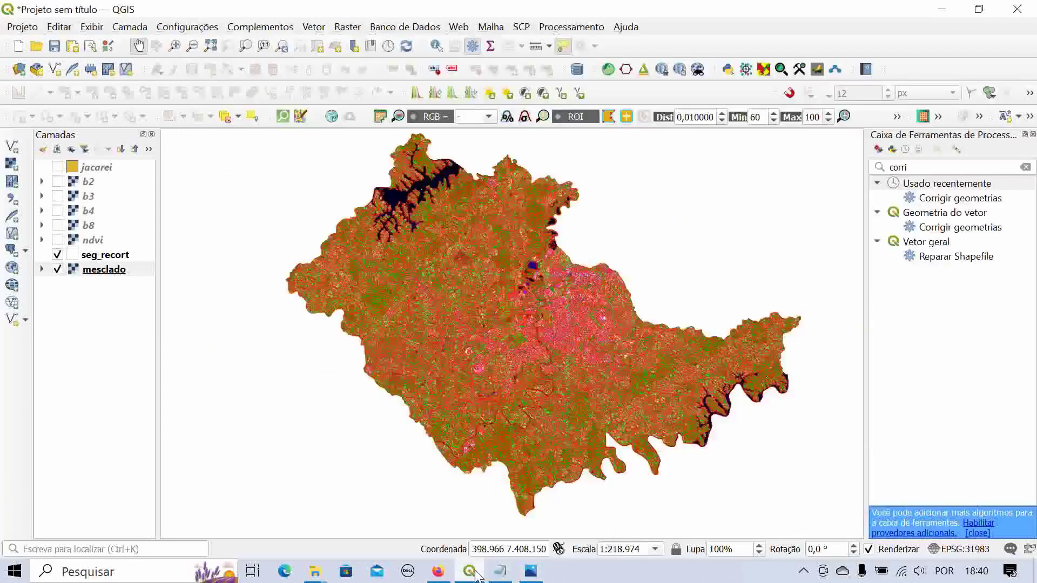
pyautogui.moveTo(943, 166); pyautogui.dragTo(867, 171)
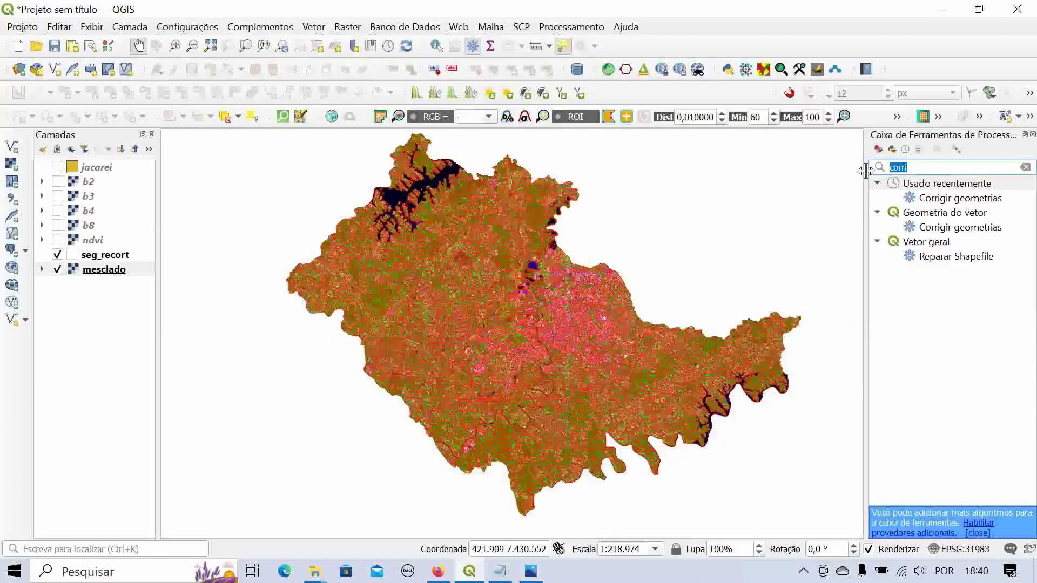
pyautogui.write('zonal')
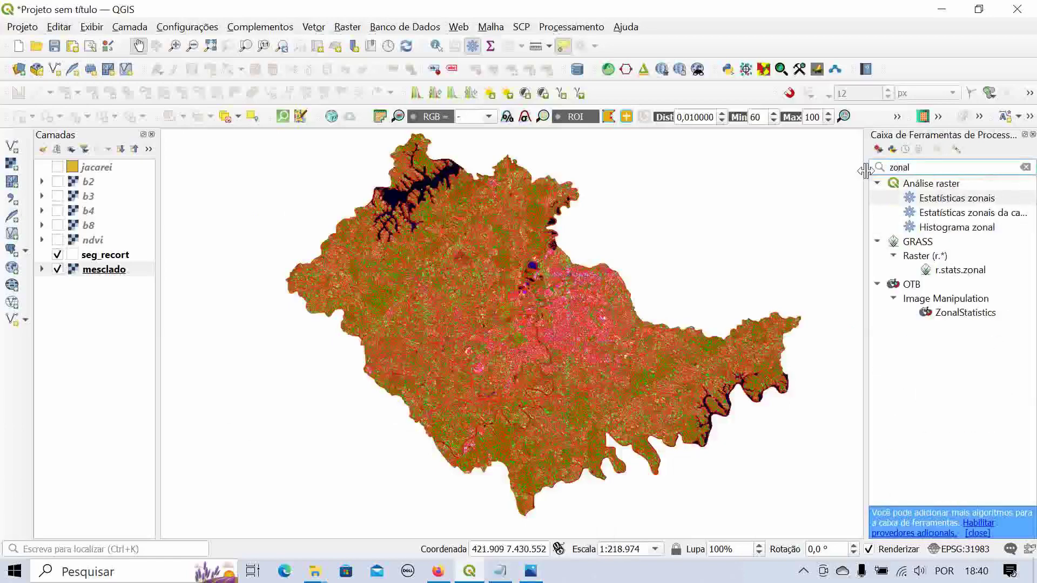
pyautogui.doubleClick(962, 317)
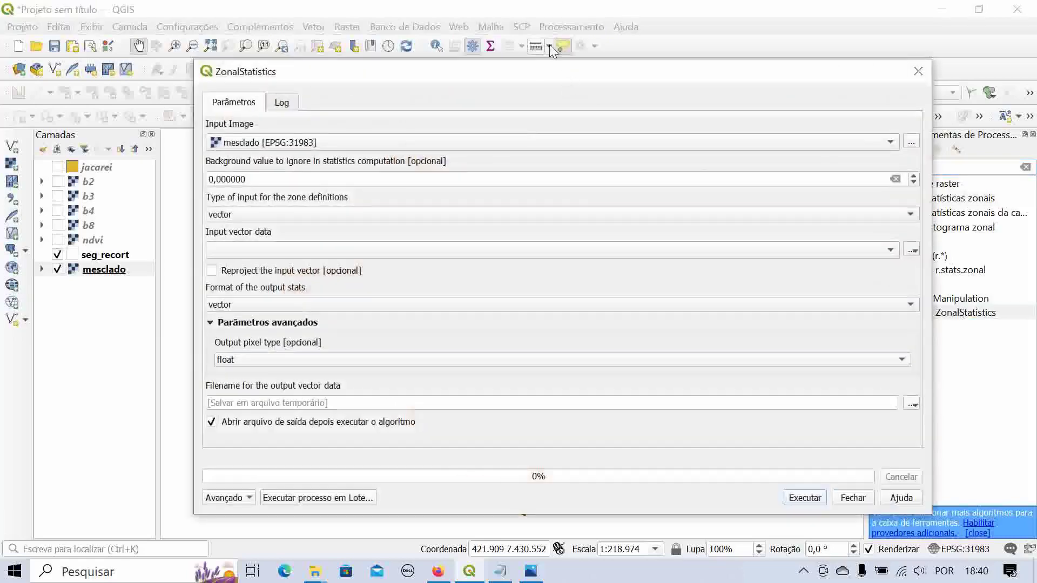
pyautogui.moveTo(534, 84); pyautogui.dragTo(559, 45)
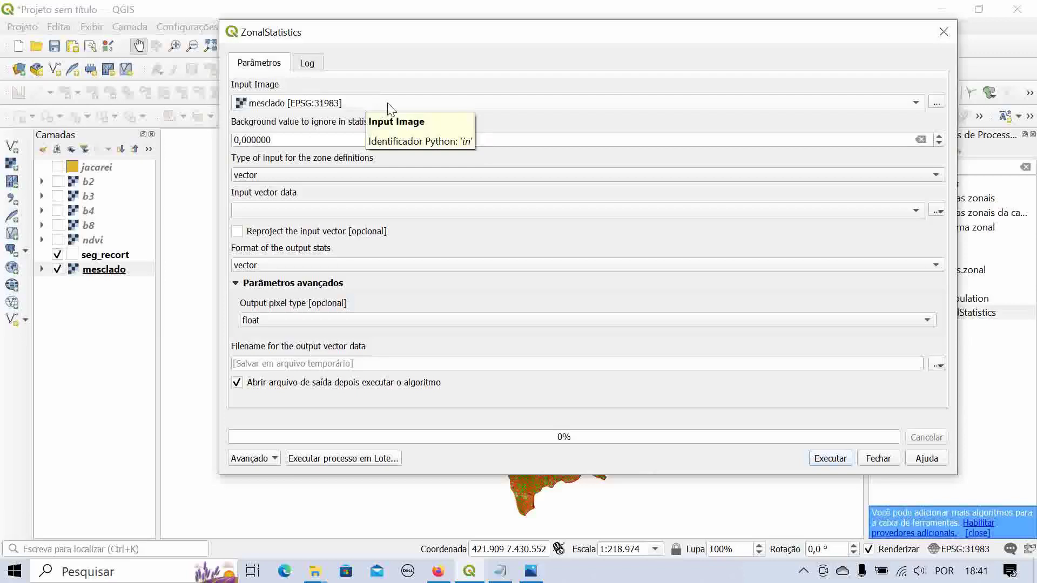
pyautogui.click(366, 103)
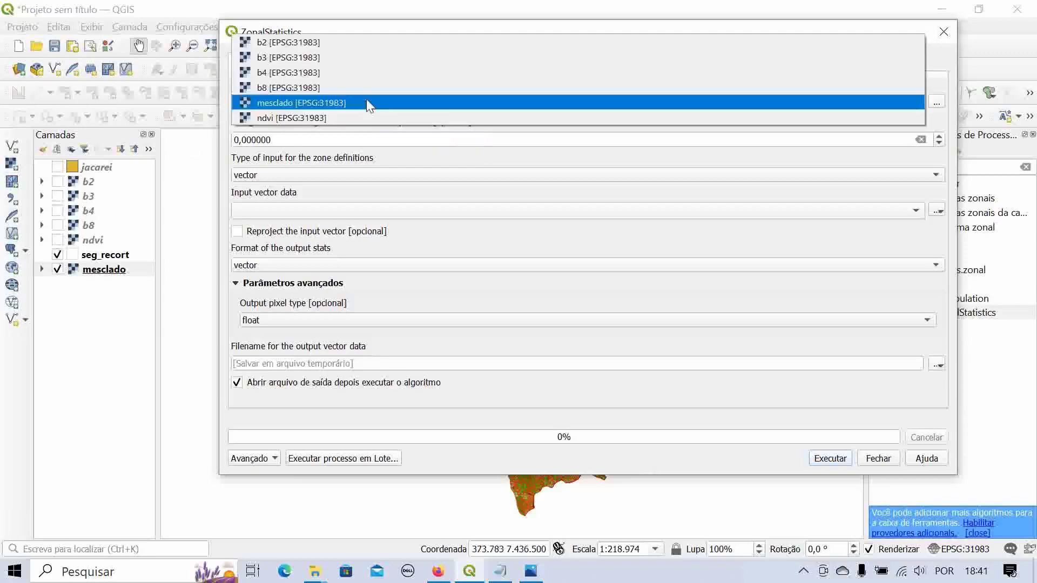
pyautogui.click(367, 103)
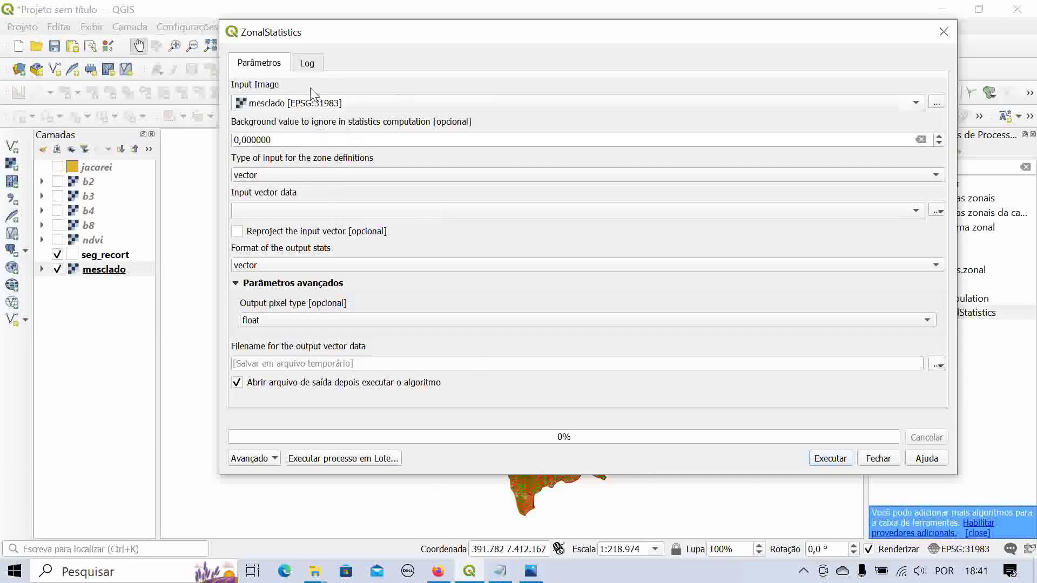
# - Check the ZonalStatistics parameters in the Notepad notes and set seg_recort as the input vector data
pyautogui.click(504, 572)
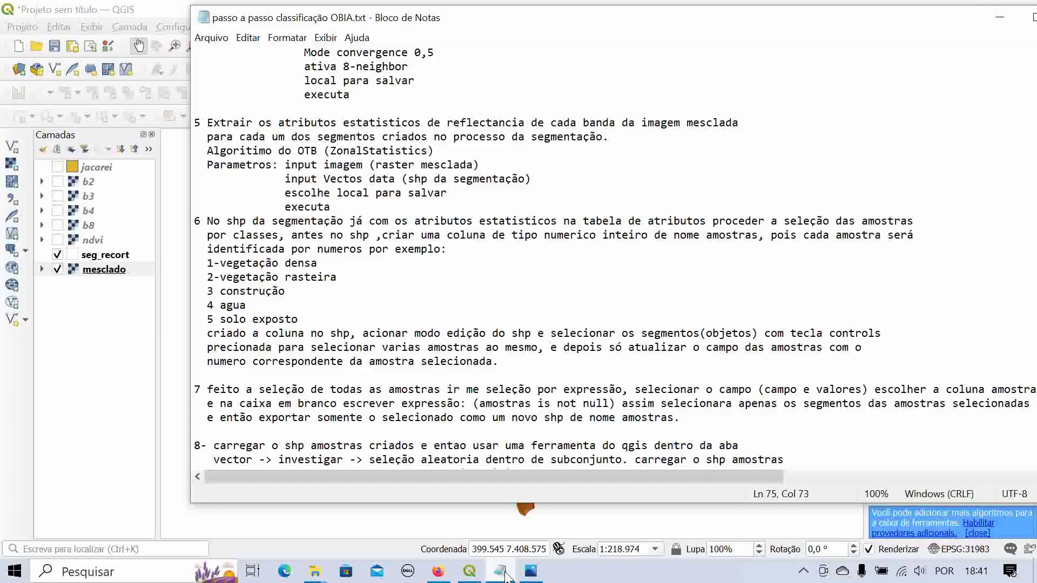
pyautogui.click(505, 574)
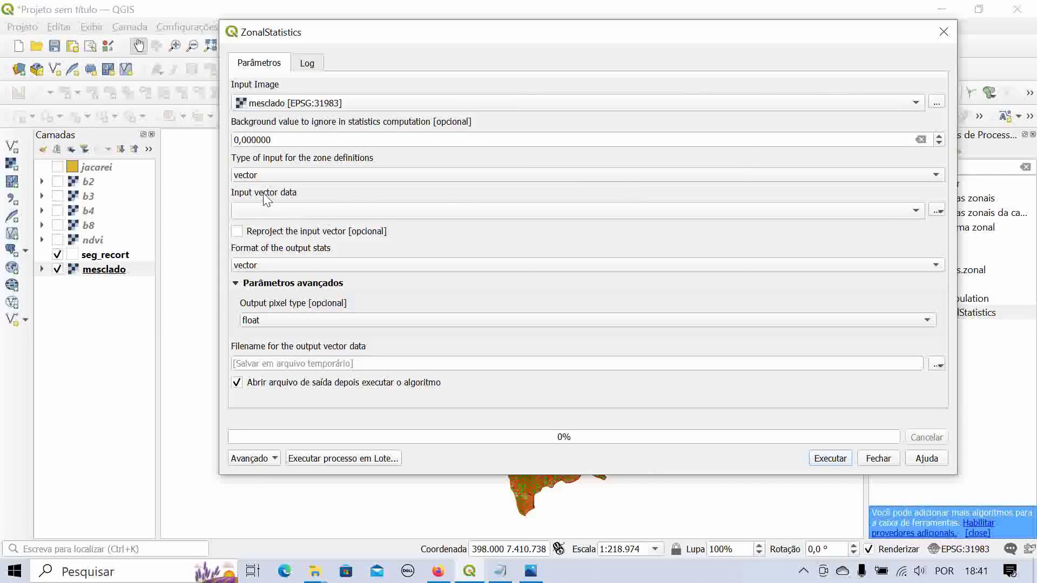
pyautogui.click(307, 213)
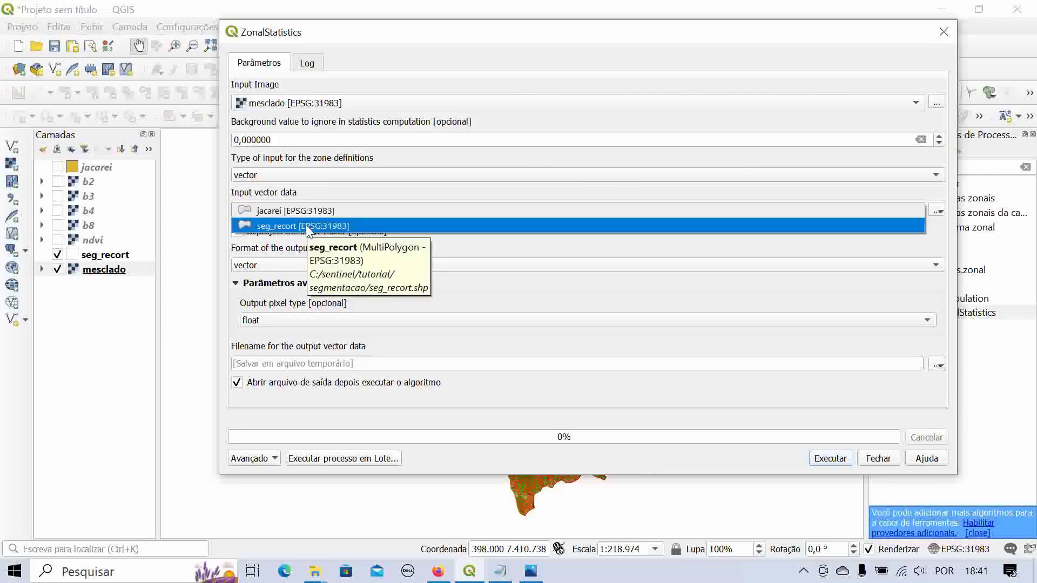
pyautogui.click(303, 225)
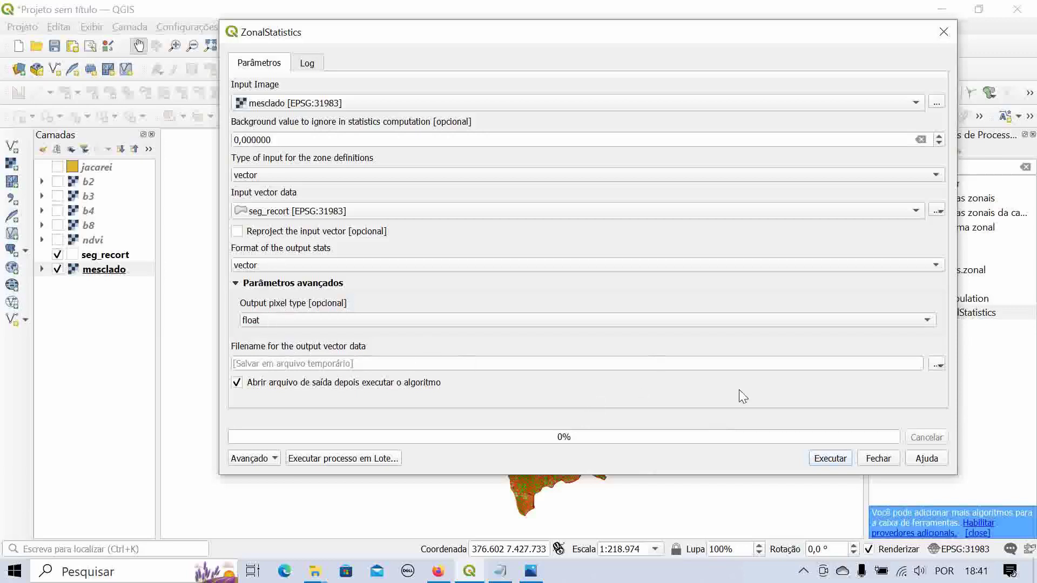
# - Set the output vector file to seg_estatistica.shp in the C:/sentinel/tutorial/segmentacao folder
pyautogui.click(938, 366)
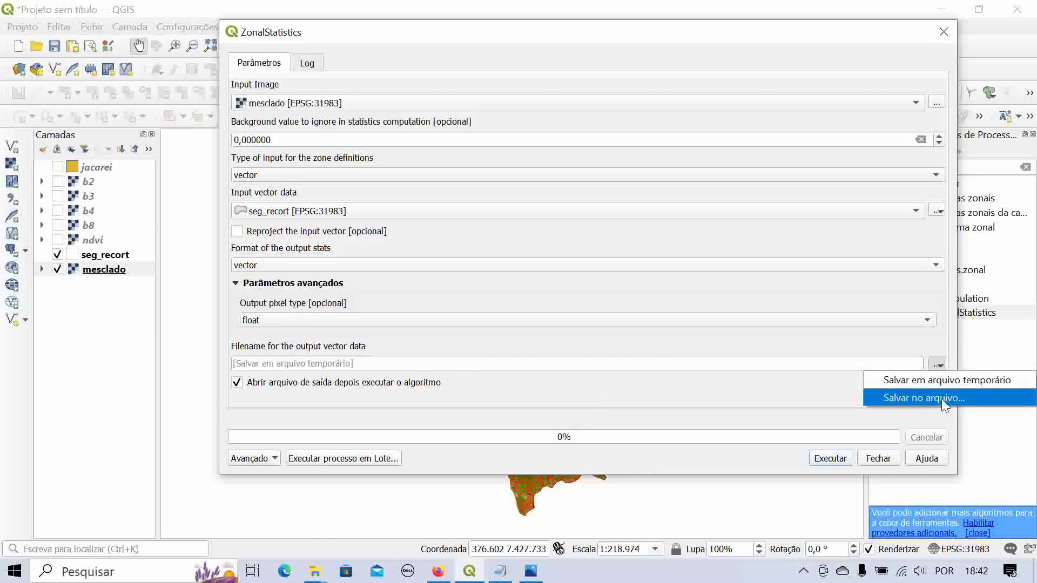
pyautogui.click(943, 399)
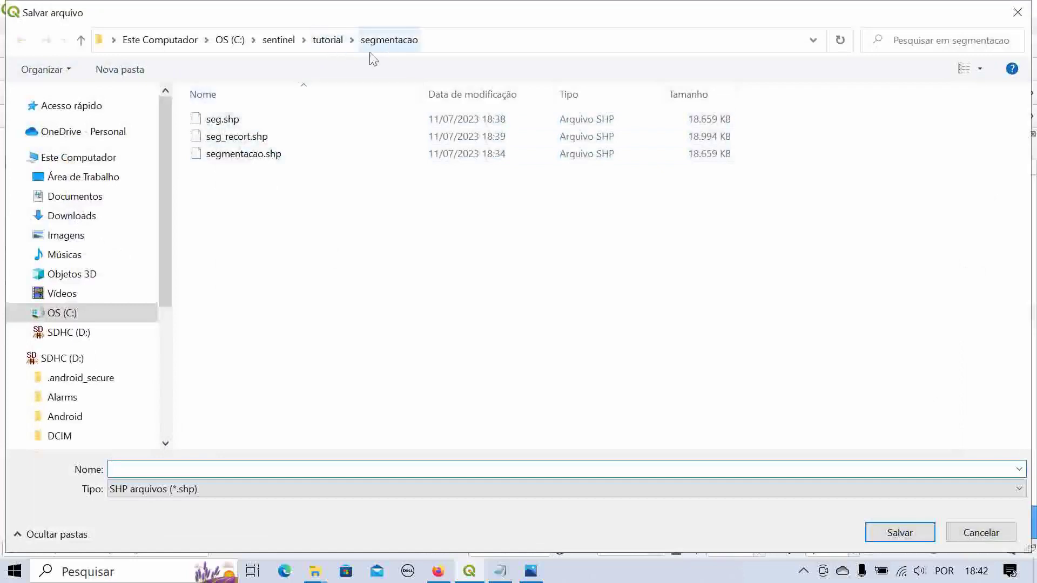
pyautogui.click(335, 40)
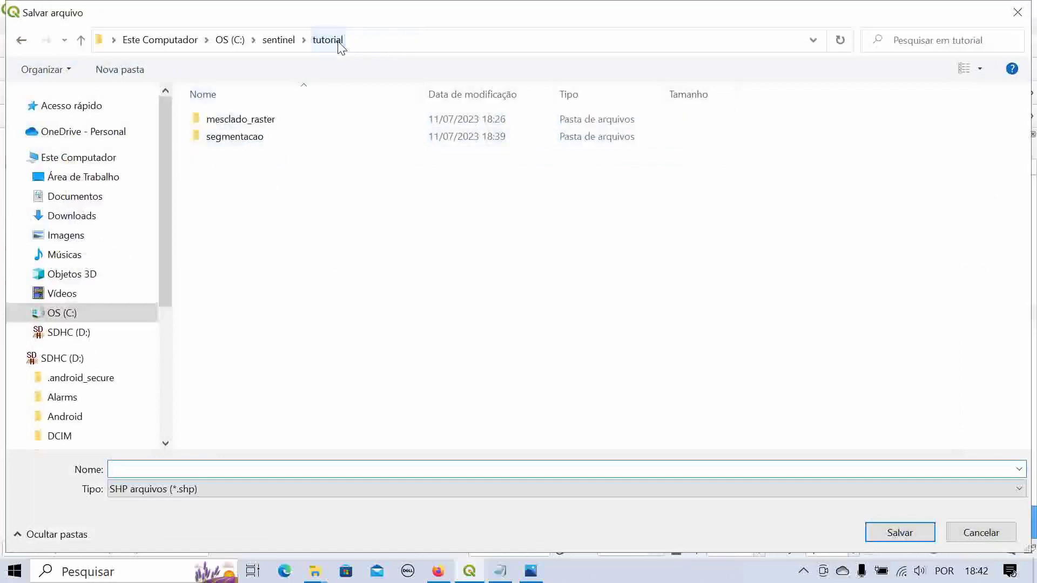
pyautogui.doubleClick(253, 137)
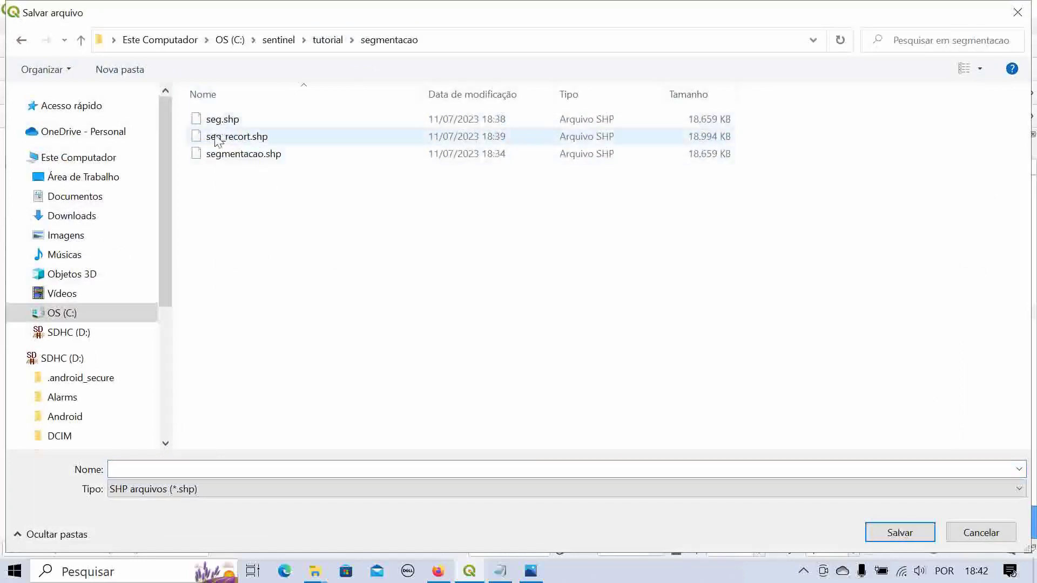
pyautogui.click(191, 468)
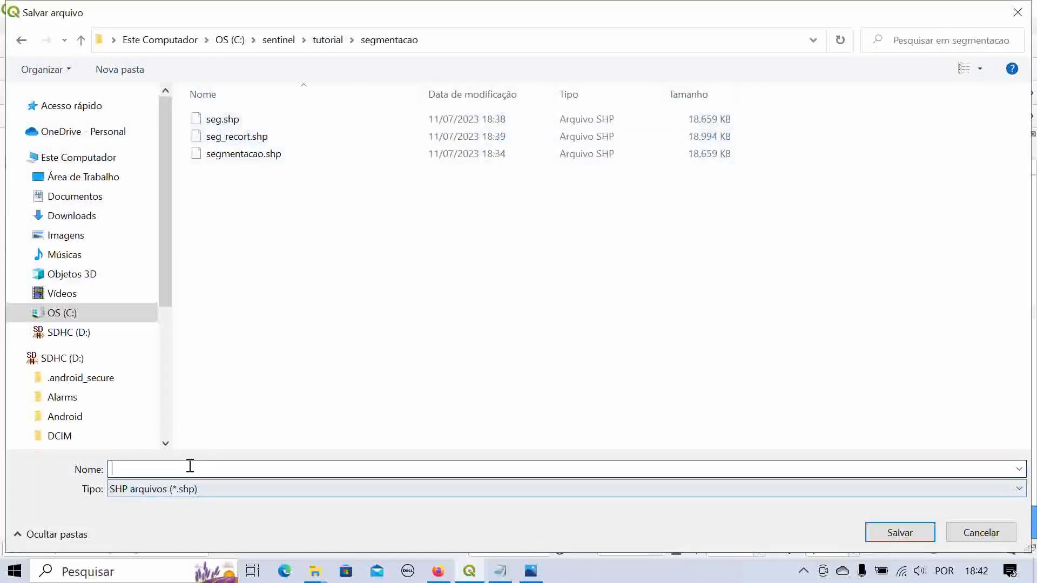
pyautogui.write('seg')
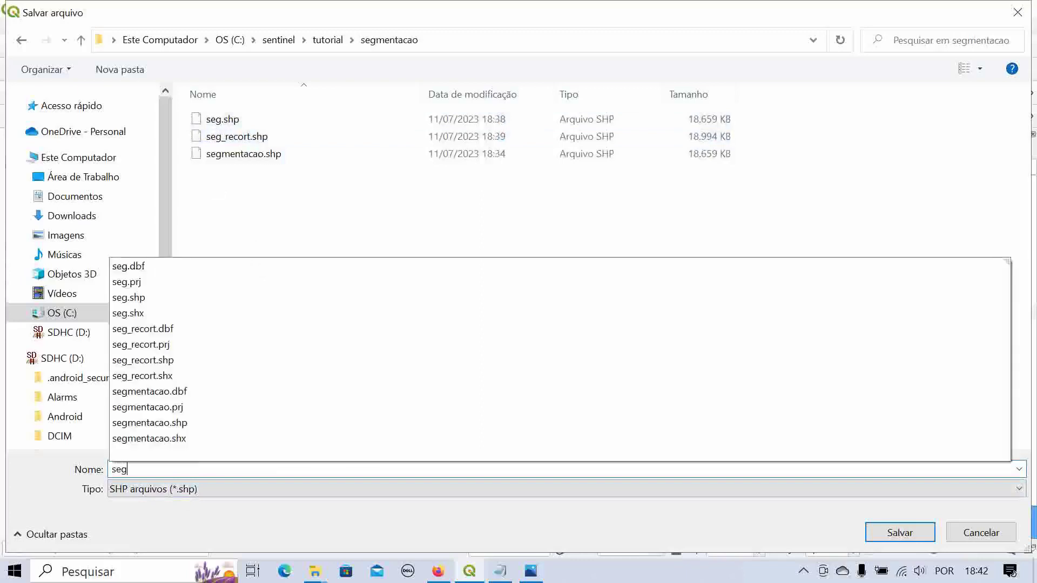
pyautogui.write('_estatistica')
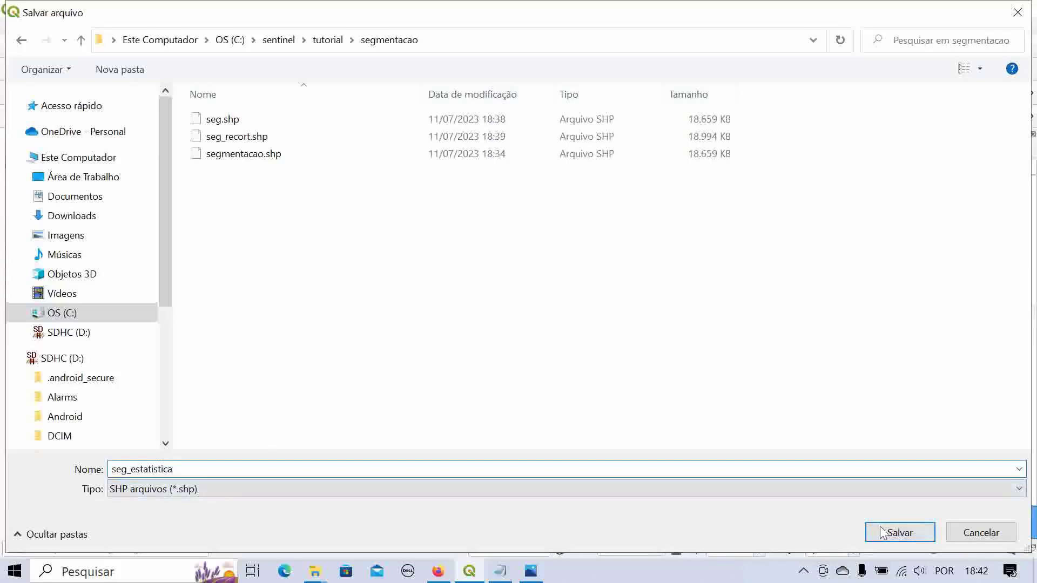
pyautogui.click(918, 536)
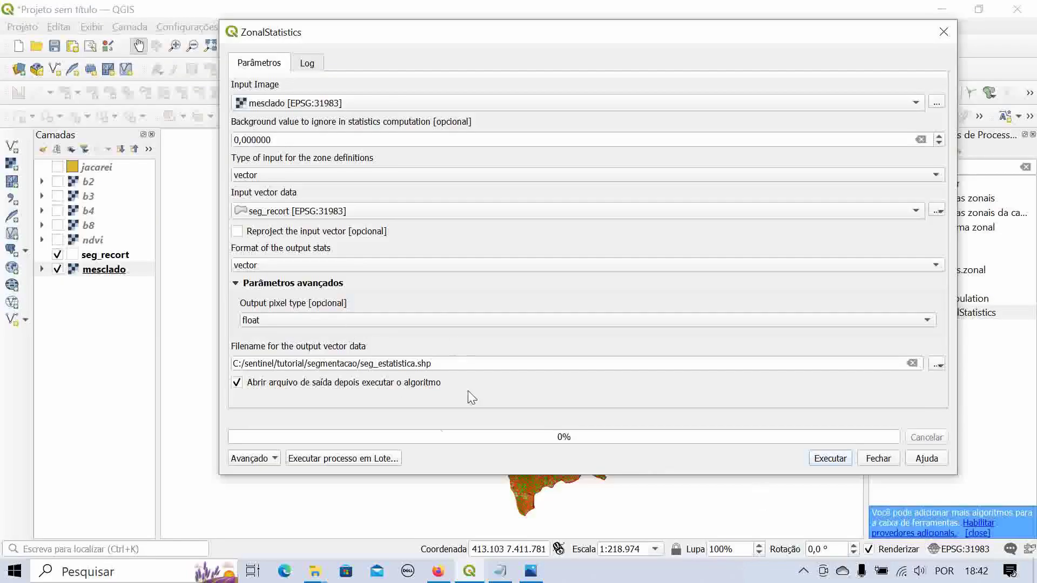
# - Run ZonalStatistics, close its dialog when the processing finishes and hide the seg_recort layer
pyautogui.click(842, 463)
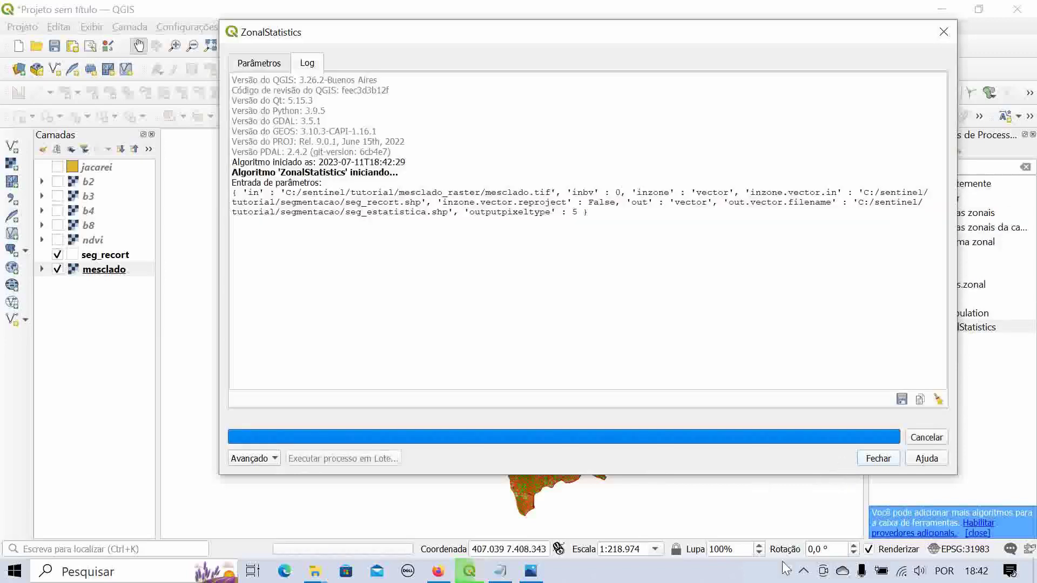
pyautogui.click(803, 571)
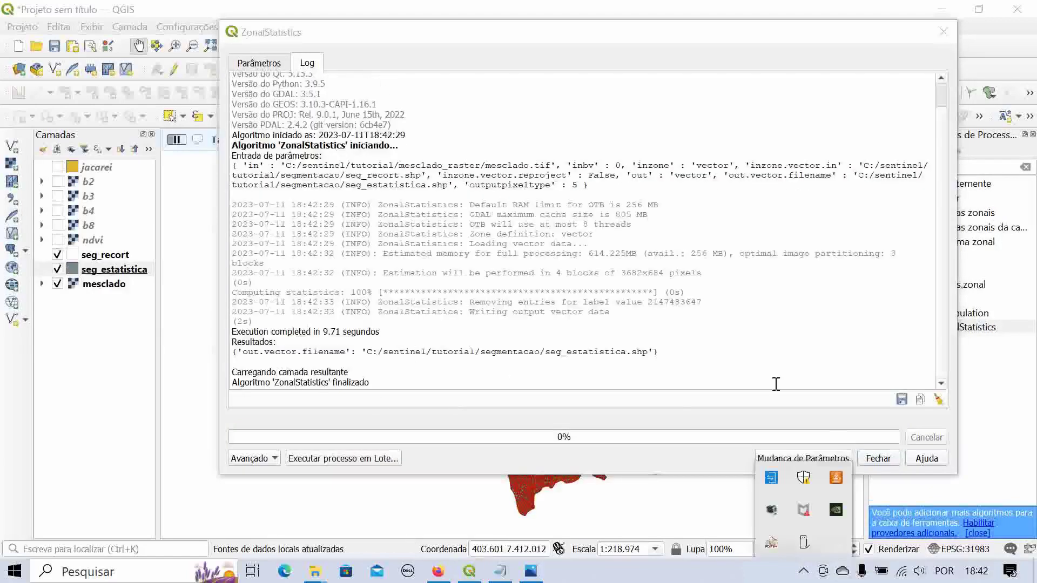
pyautogui.click(757, 367)
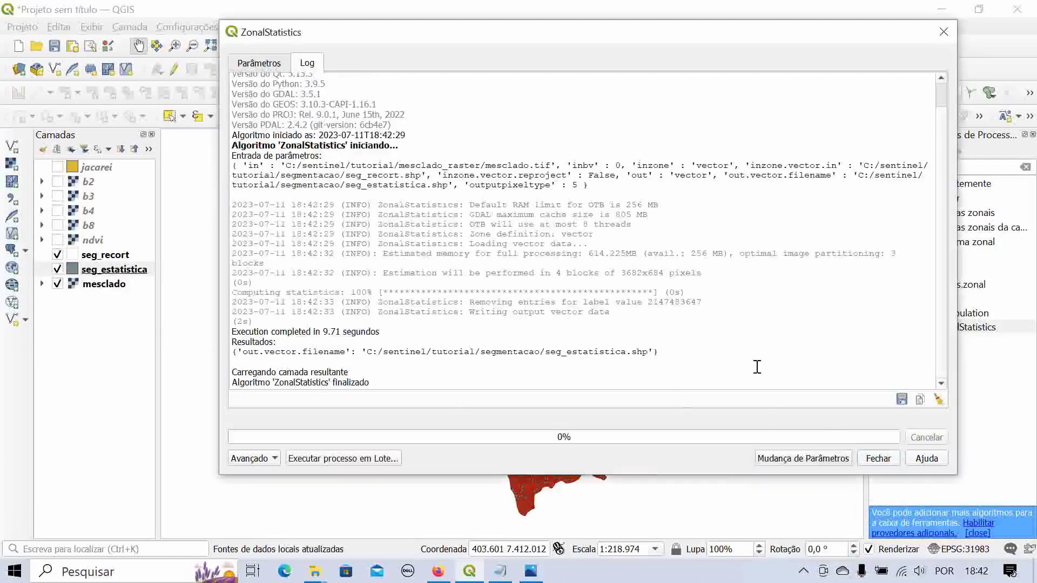
pyautogui.click(885, 461)
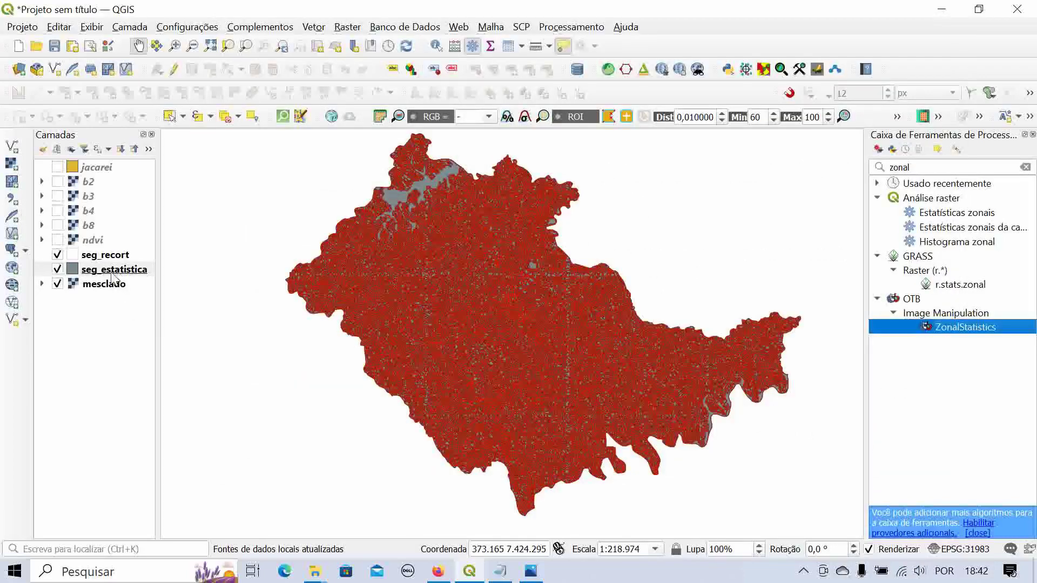
pyautogui.click(57, 255)
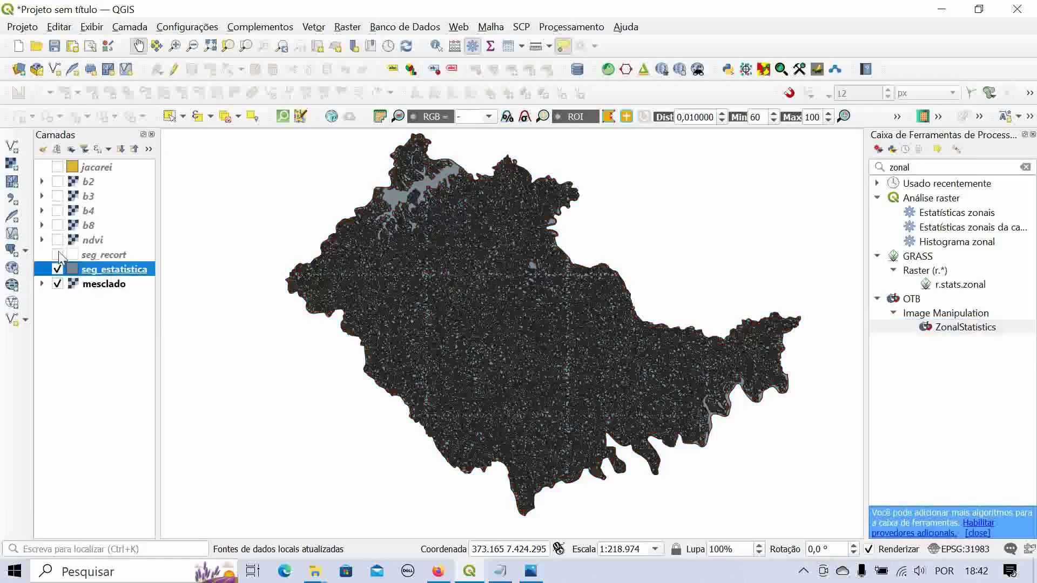
# - Open the seg_recort attribute table, look through its DN column and close the table
pyautogui.click(112, 256)
pyautogui.rightClick(113, 259)
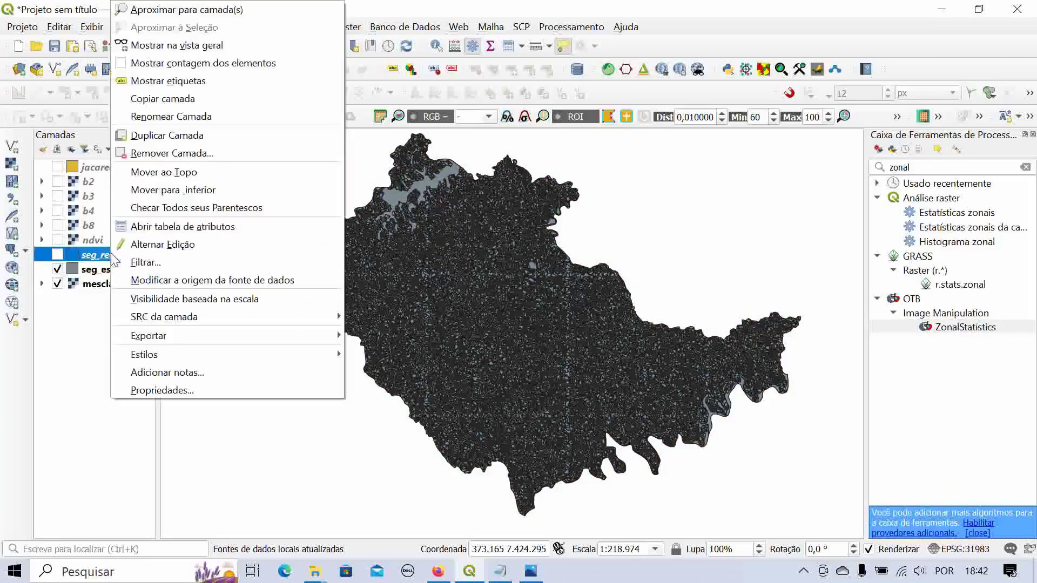
pyautogui.click(130, 226)
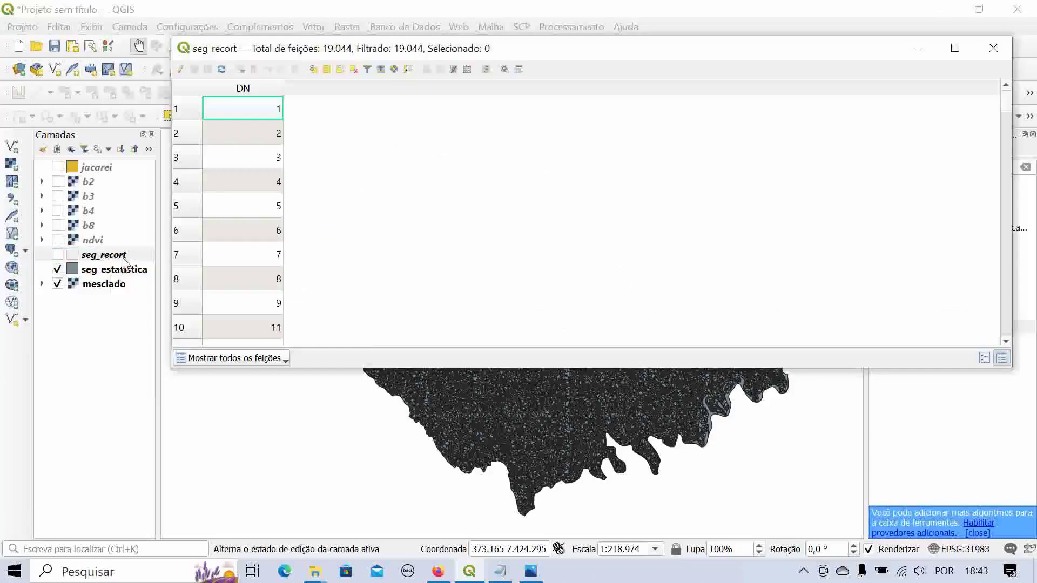
pyautogui.scroll(-7, 261, 157)
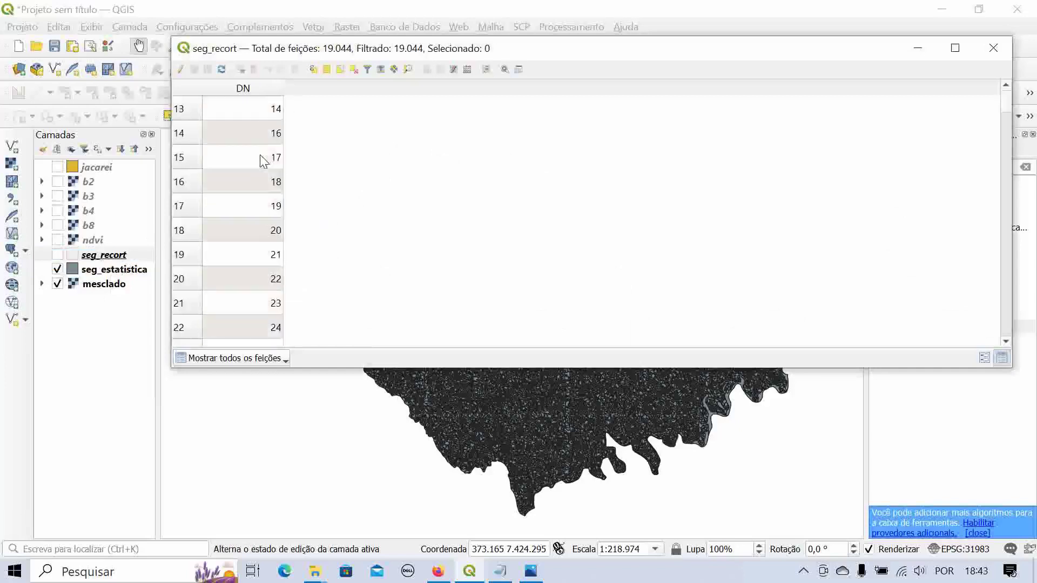
pyautogui.scroll(-20, 277, 215)
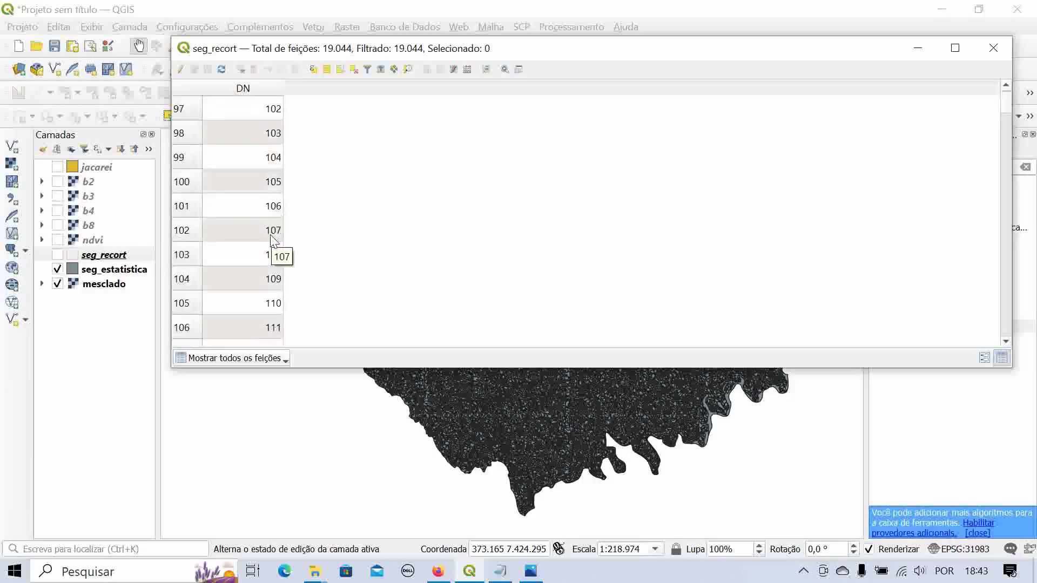
pyautogui.scroll(20, 275, 241)
pyautogui.scroll(8, 275, 241)
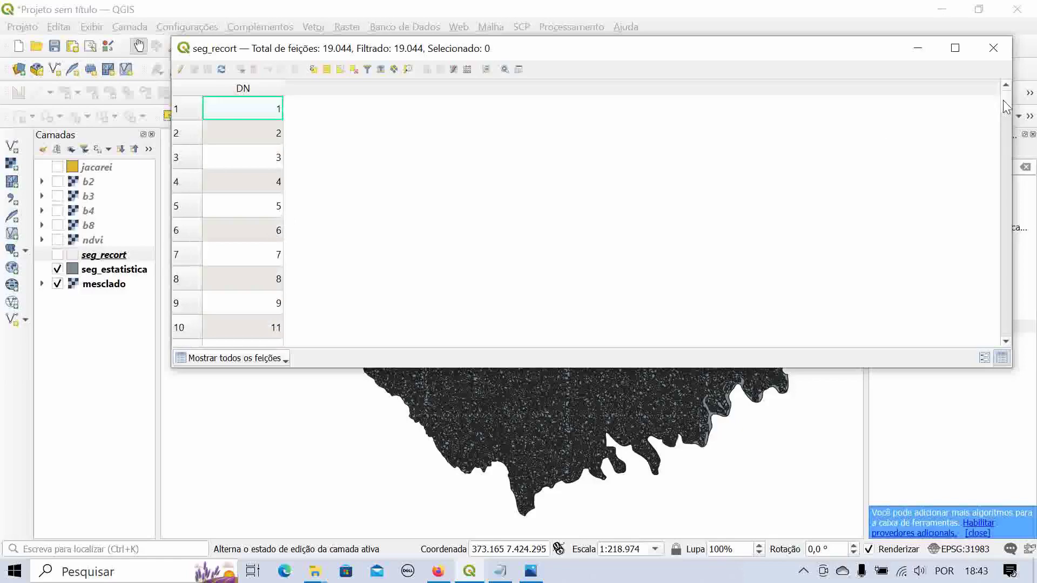
pyautogui.moveTo(1006, 104); pyautogui.dragTo(995, 80)
pyautogui.click(993, 47)
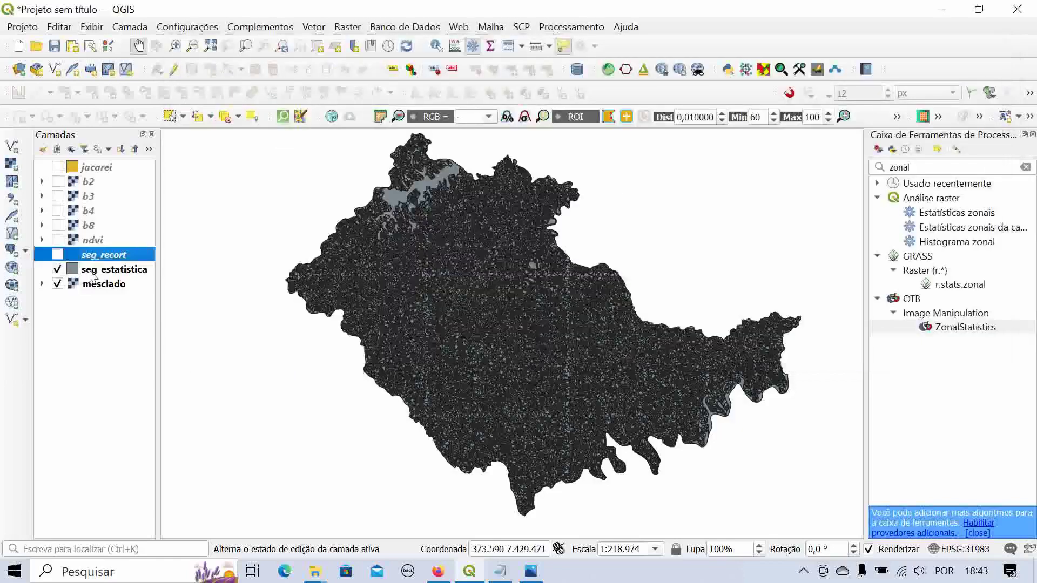
# - Open the seg_estatistica attribute table and look through the count, mean, stdev, min and max columns of each band
pyautogui.click(103, 275)
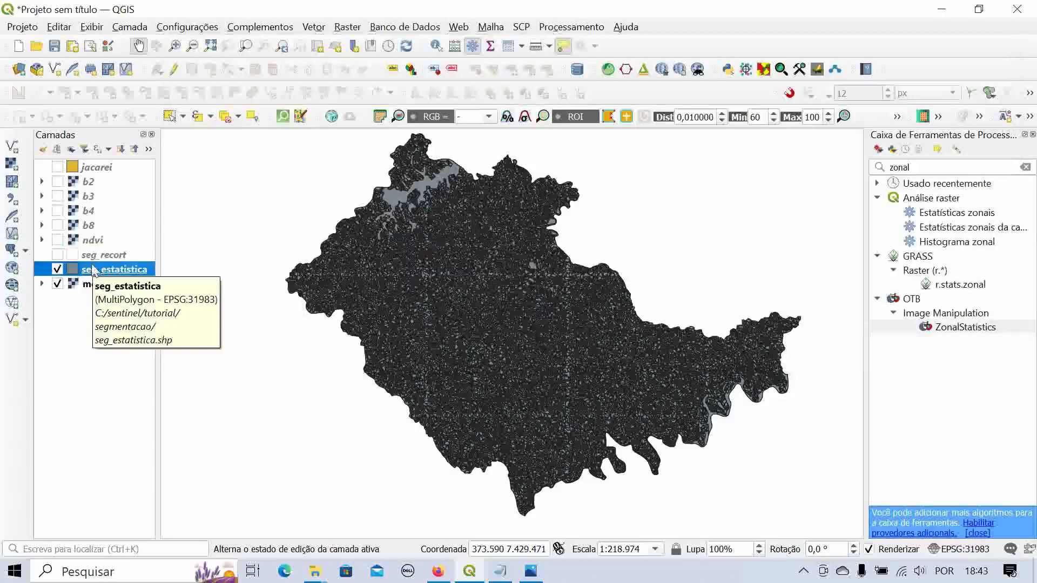
pyautogui.rightClick(101, 274)
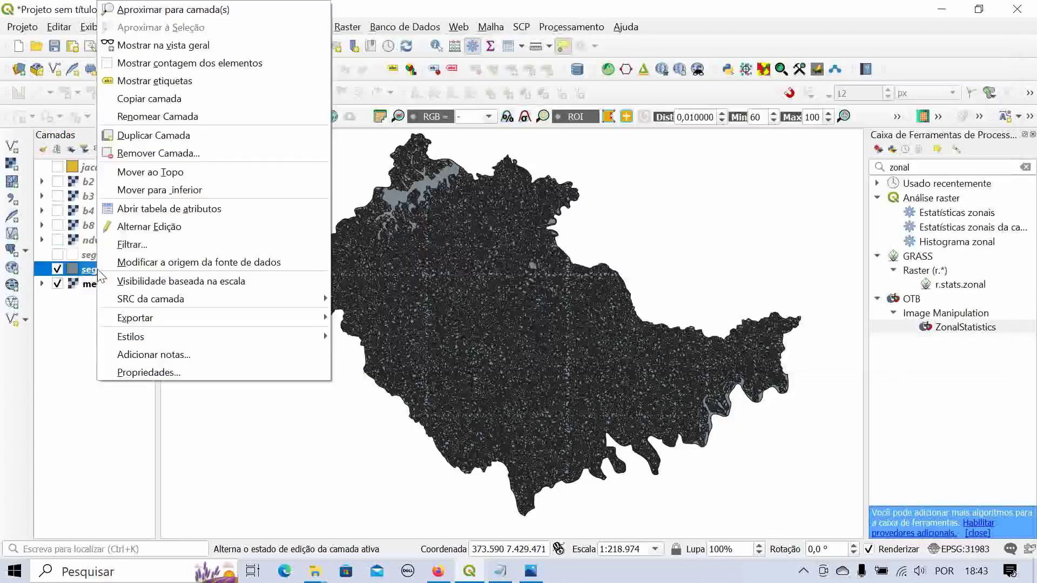
pyautogui.click(169, 211)
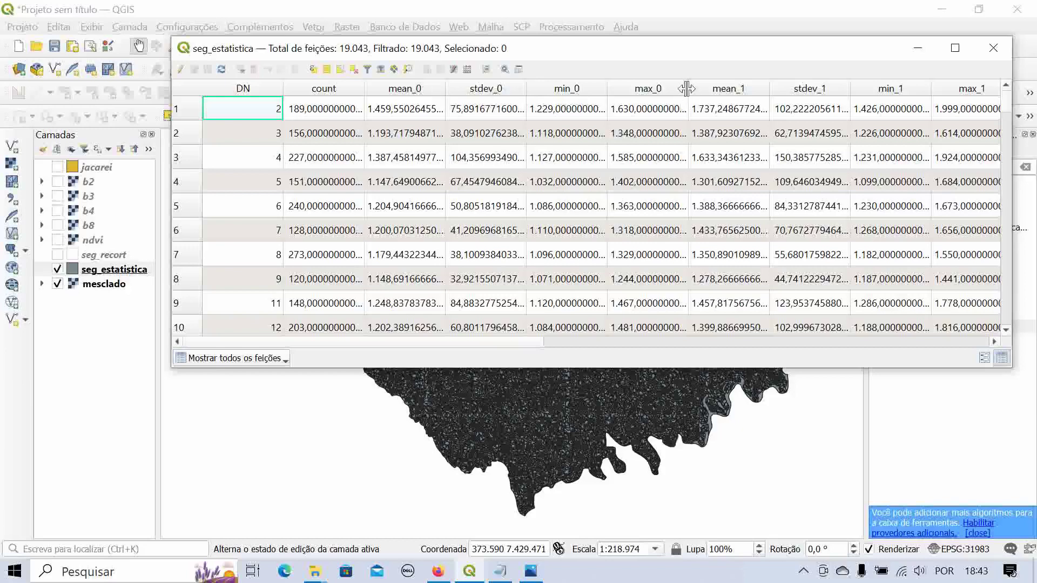
pyautogui.moveTo(524, 341); pyautogui.dragTo(593, 346)
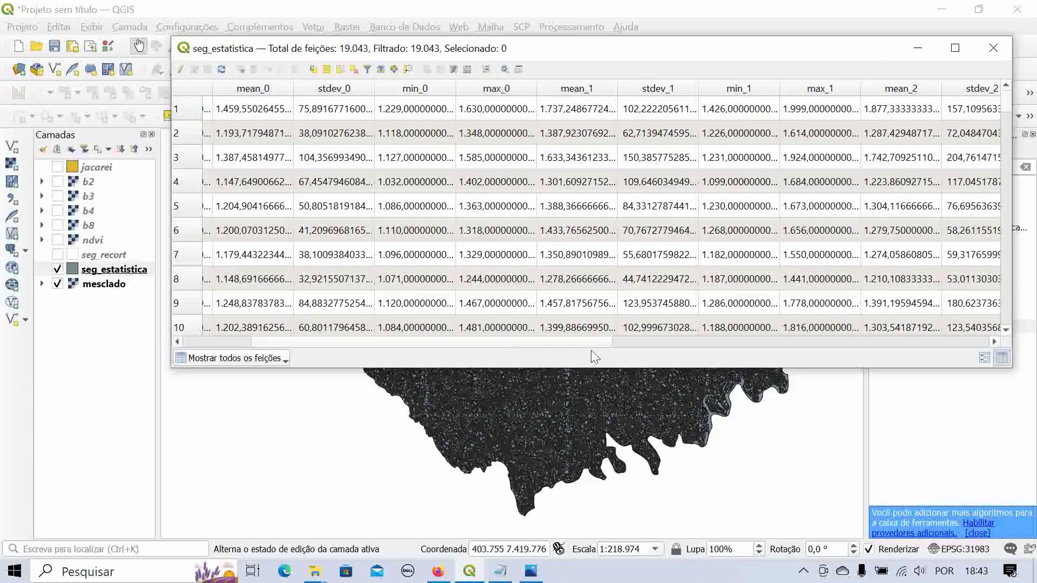
pyautogui.moveTo(592, 343); pyautogui.dragTo(815, 354)
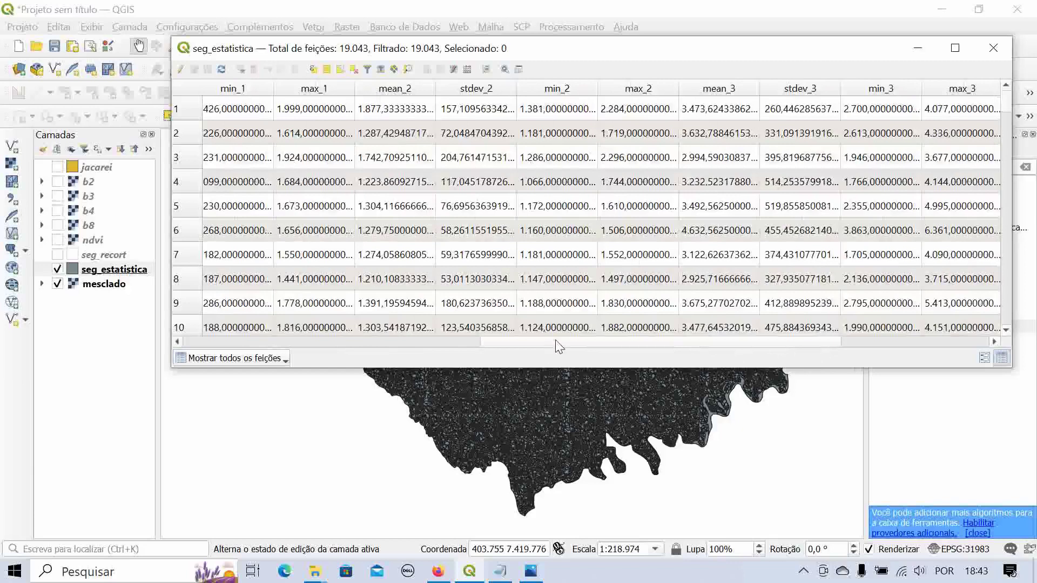
pyautogui.hscroll(5, 556, 341)
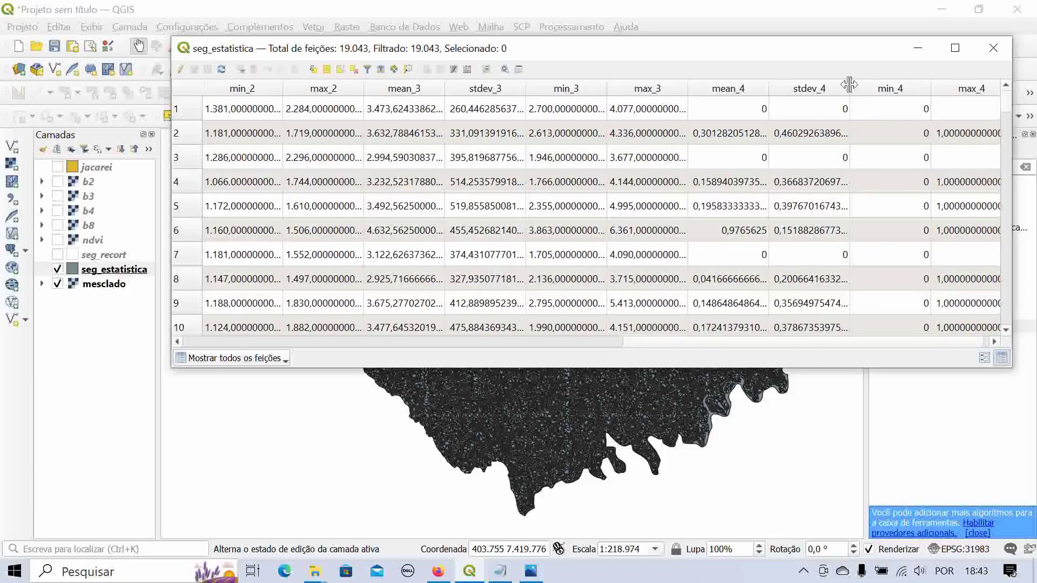
pyautogui.hscroll(1, 857, 341)
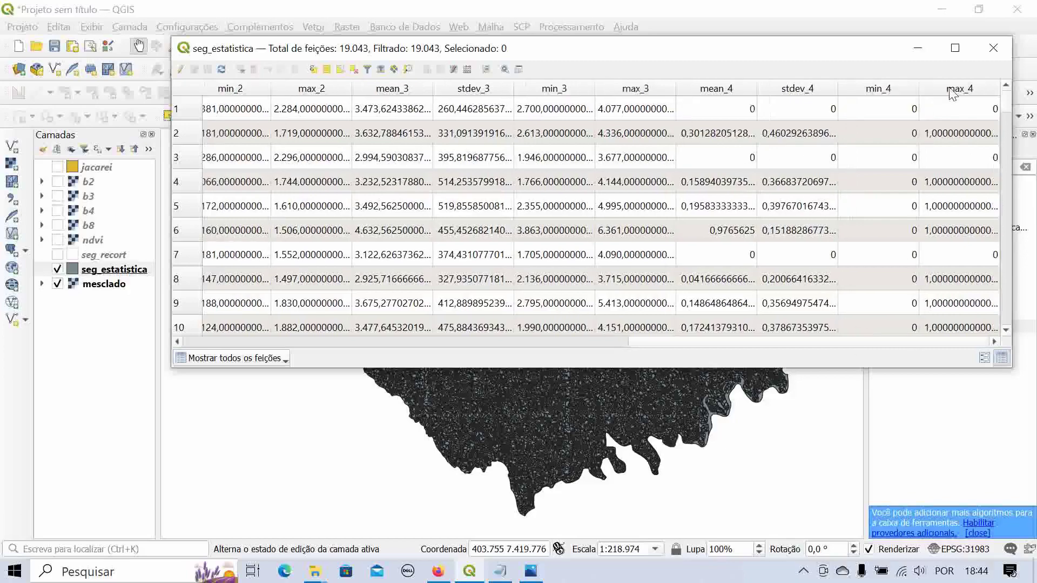
pyautogui.hscroll(-10, 844, 329)
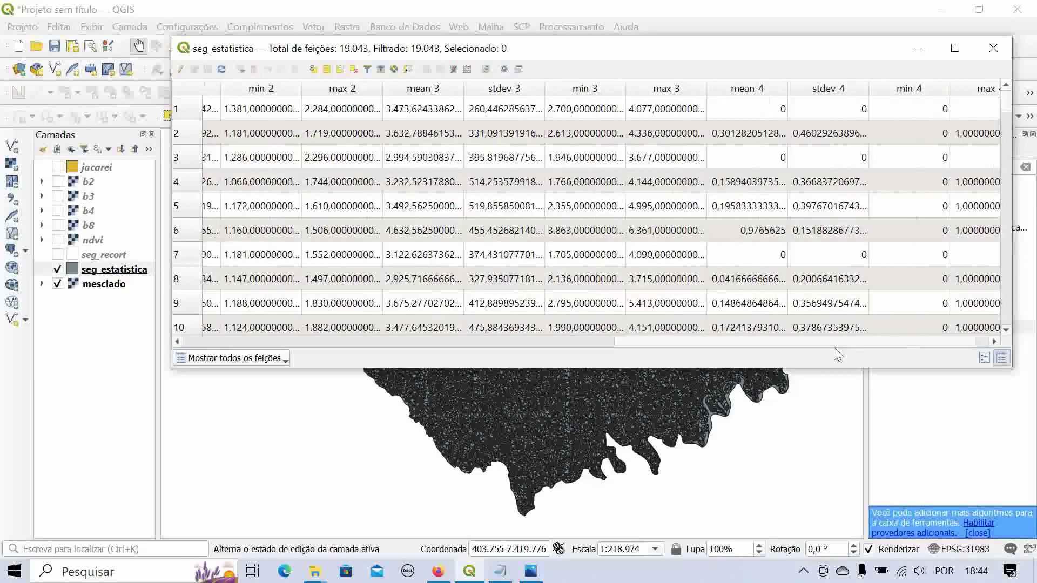
# - Open the seg_estatistica symbology and make the simple fill transparent
pyautogui.doubleClick(114, 269)
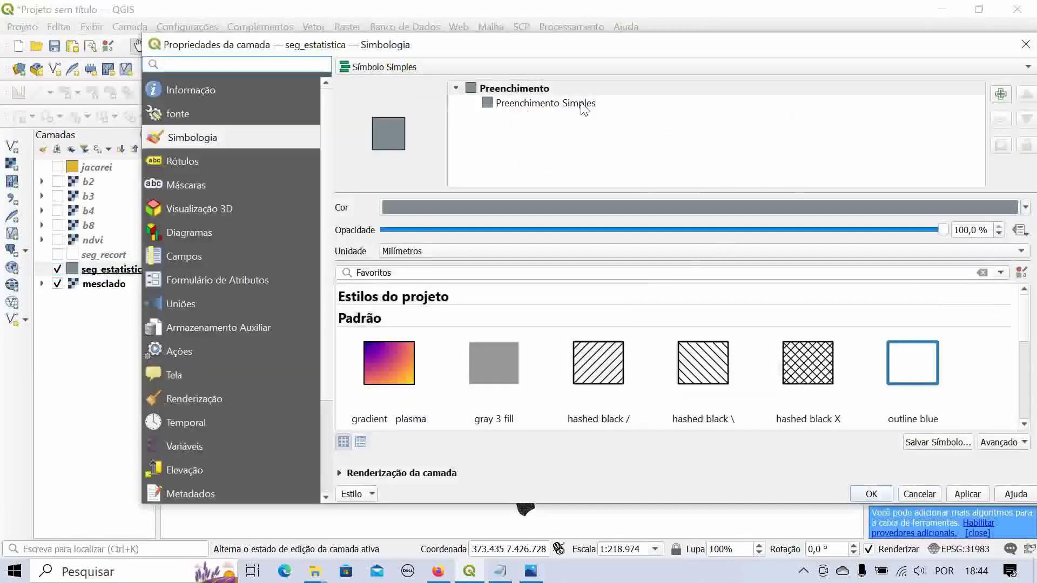
pyautogui.click(584, 104)
pyautogui.click(980, 233)
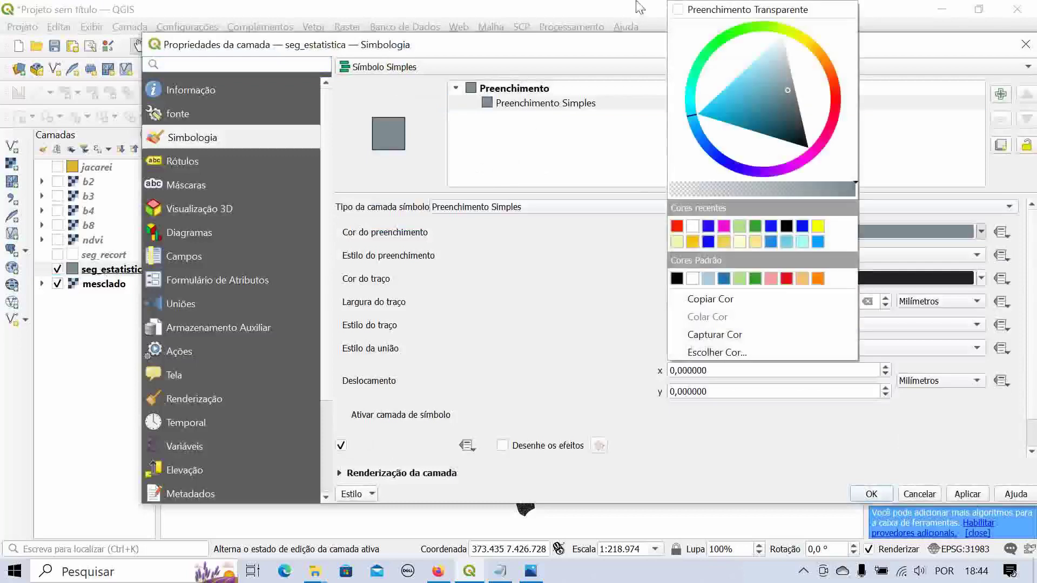
pyautogui.click(773, 10)
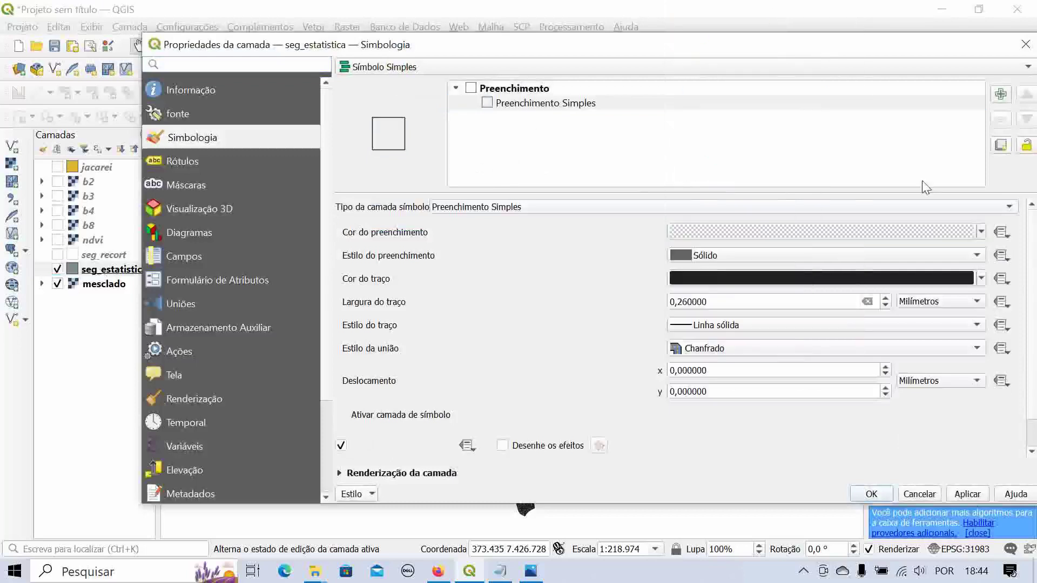
# - Set the seg_estatistica outline to red with a 0.1 mm stroke width and apply the style
pyautogui.click(866, 276)
pyautogui.click(680, 225)
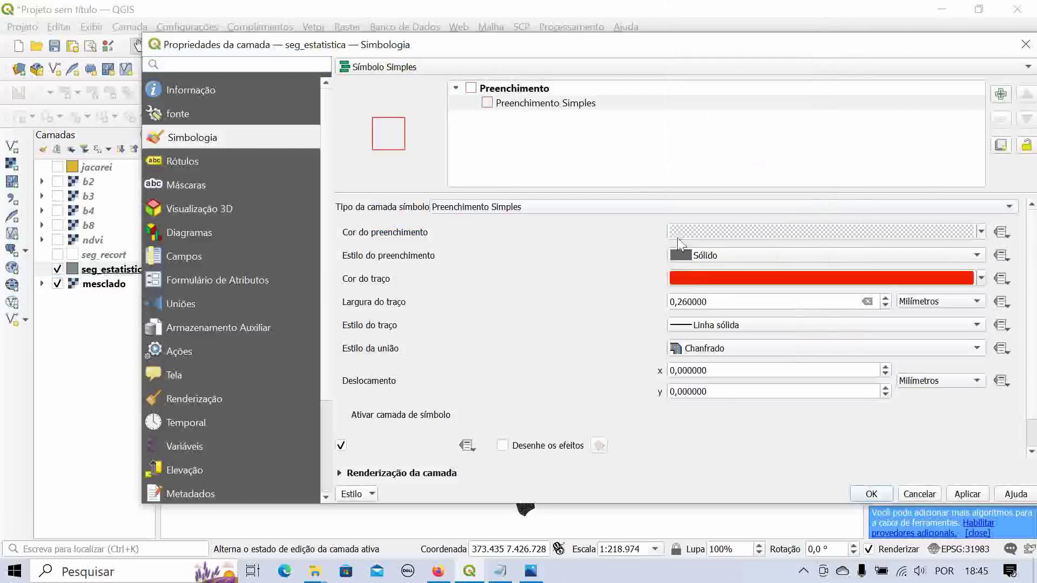
pyautogui.moveTo(680, 299); pyautogui.dragTo(684, 297)
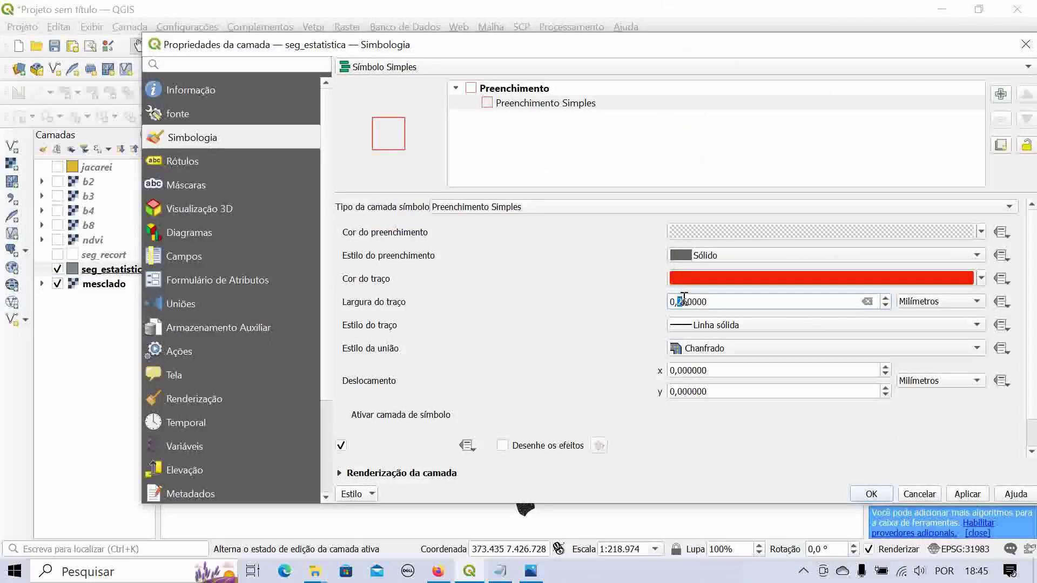
pyautogui.write('1')
pyautogui.click(980, 492)
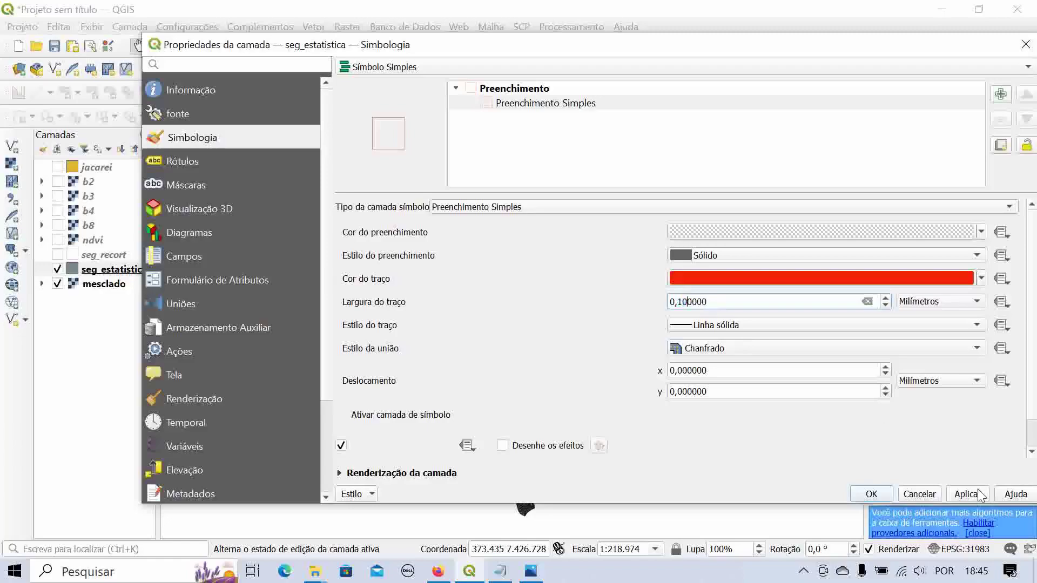
pyautogui.click(881, 493)
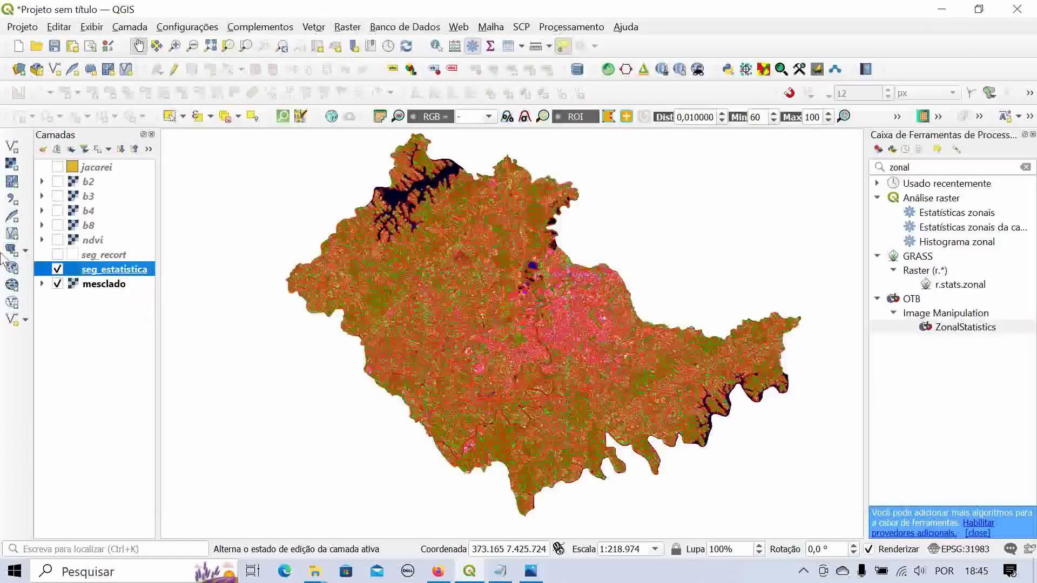
# - Read item 6 of the Notepad notes on creating the amostras column and the numbered sample classes, and return to QGIS
pyautogui.scroll(2, 523, 350)
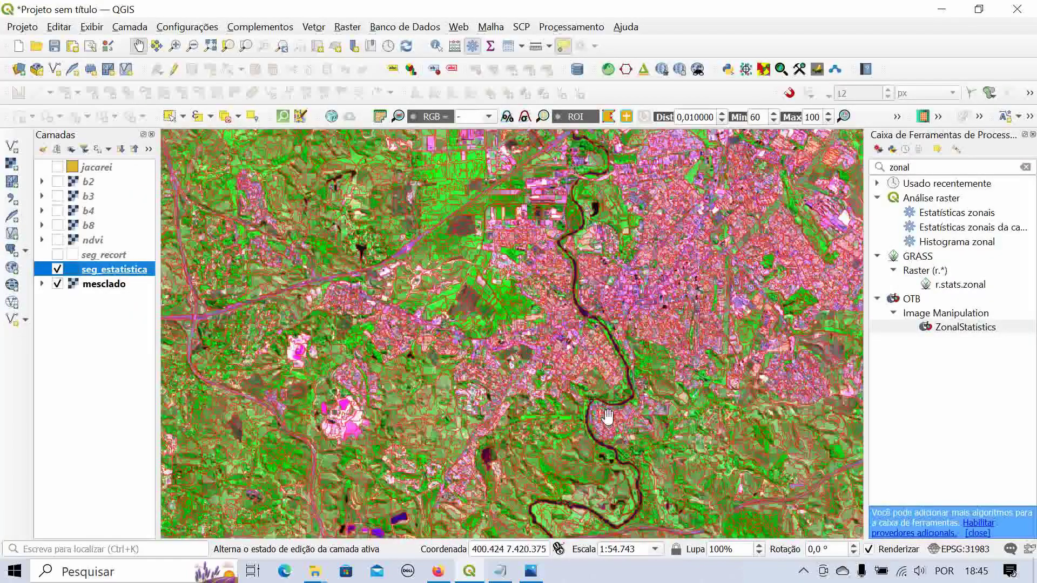
pyautogui.moveTo(607, 418); pyautogui.dragTo(490, 326)
pyautogui.click(500, 572)
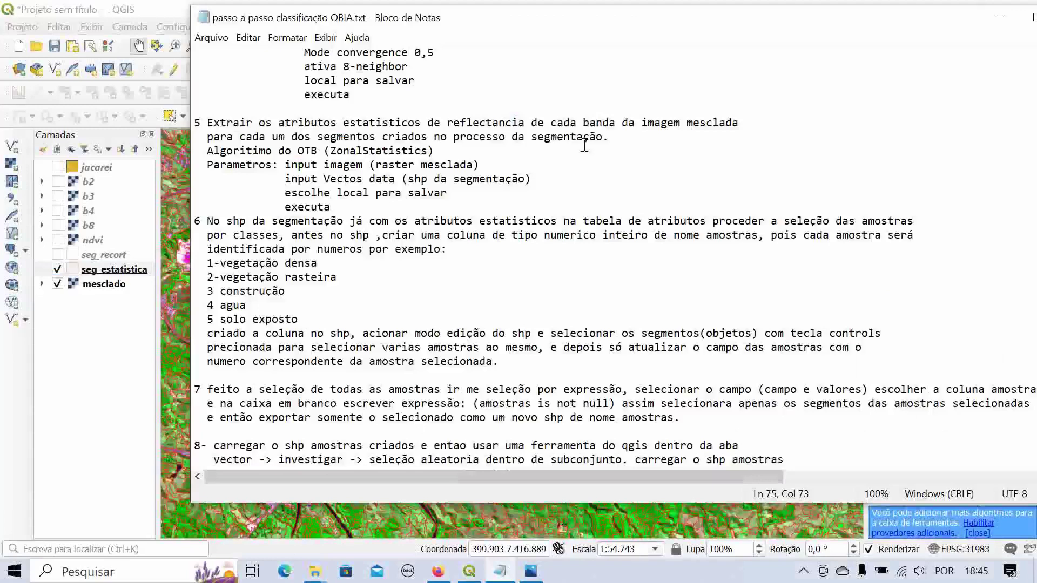
pyautogui.scroll(-1, 578, 210)
pyautogui.scroll(-1, 559, 211)
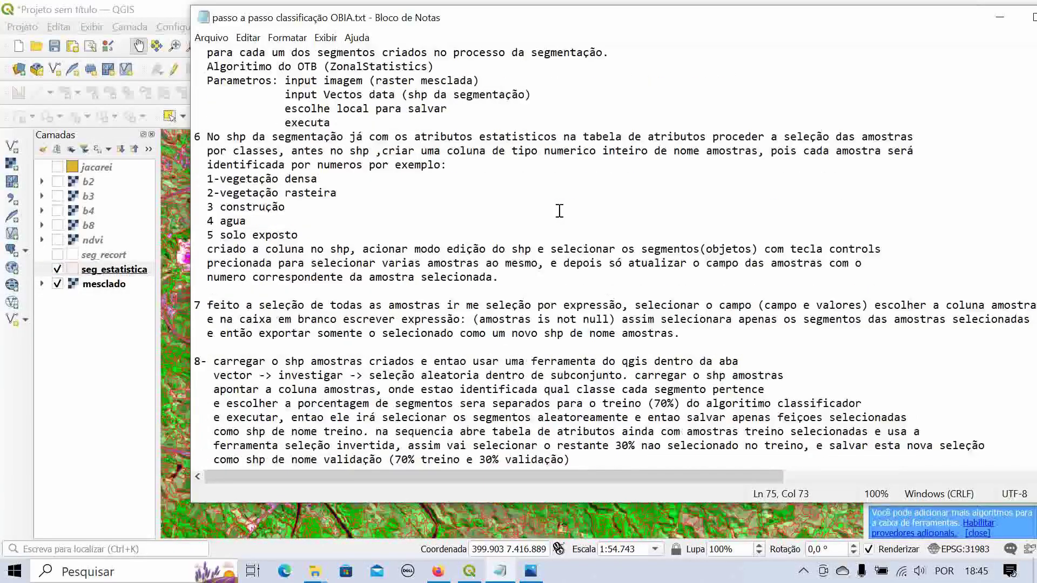
pyautogui.scroll(-1, 567, 205)
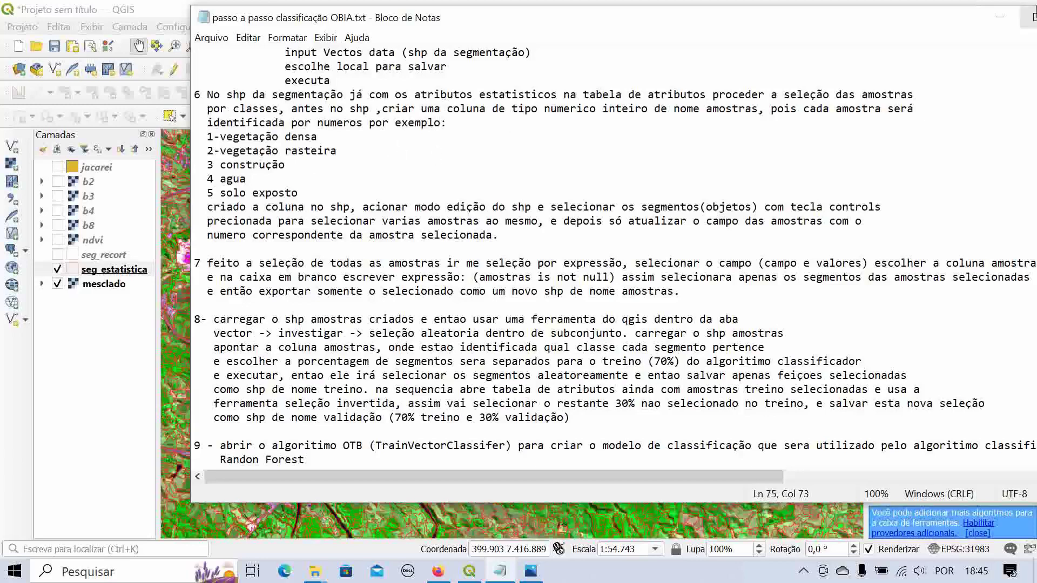
pyautogui.click(1000, 18)
pyautogui.scroll(-1, 493, 331)
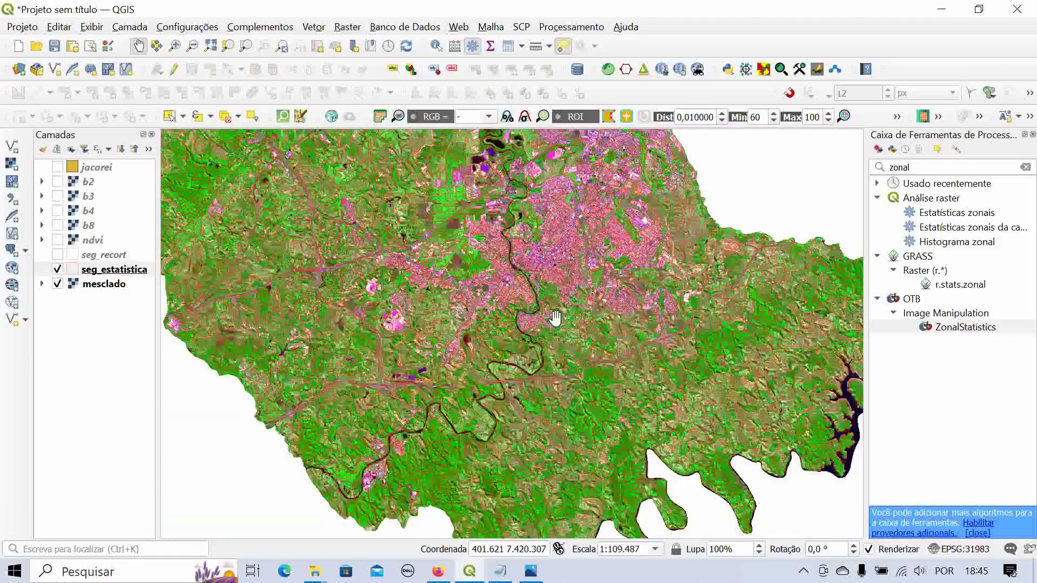
# - Skim the Notepad notes through item 10, go back to the sample selection instructions and minimize the notes
pyautogui.click(501, 573)
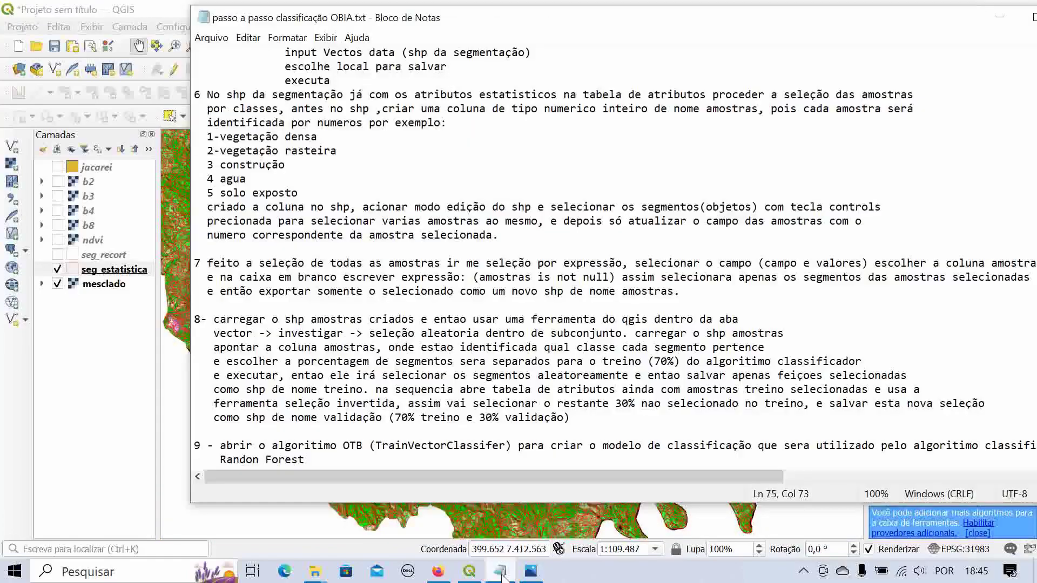
pyautogui.scroll(-10, 632, 340)
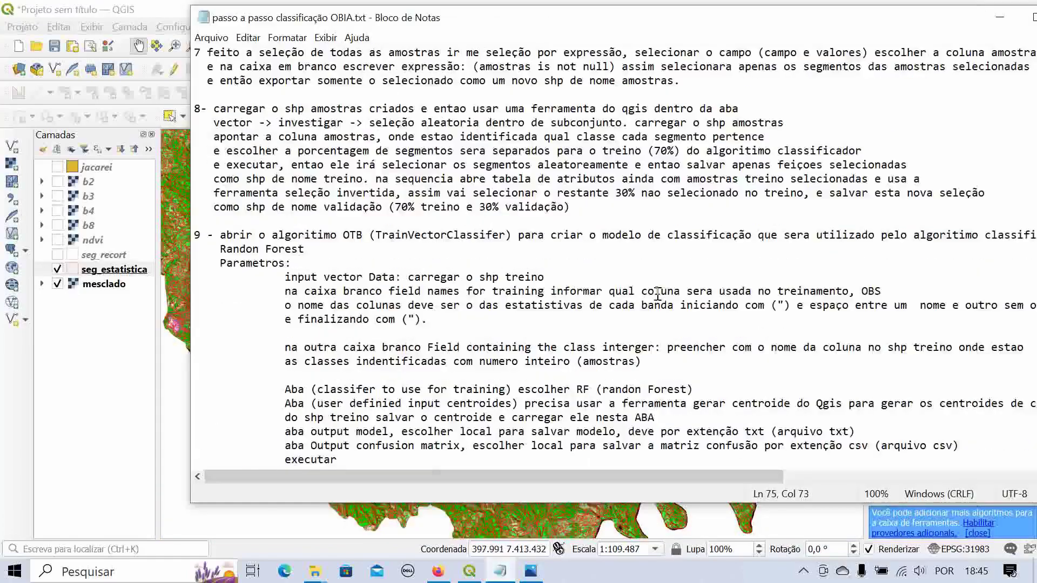
pyautogui.click(727, 432)
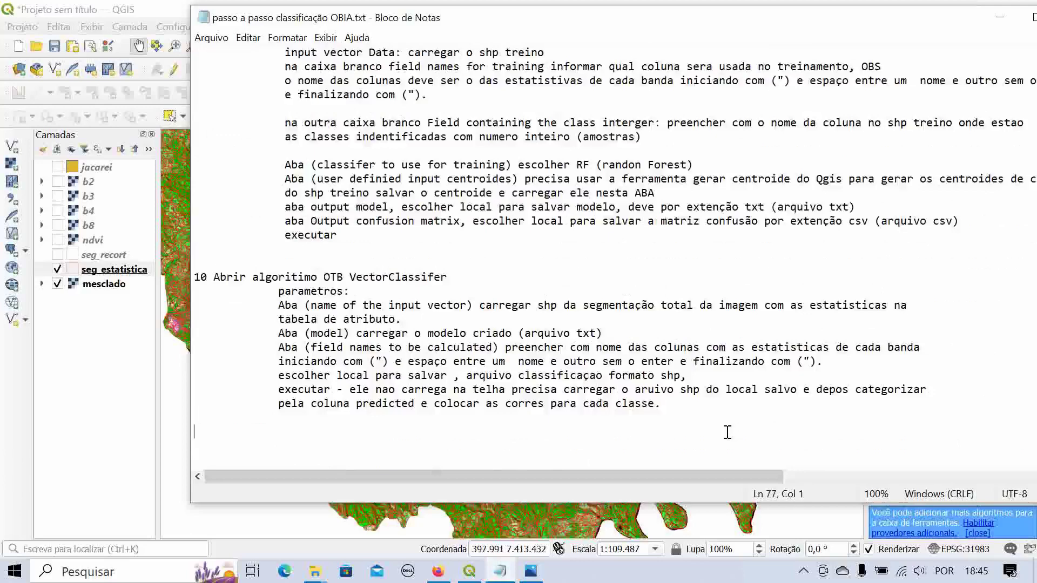
pyautogui.scroll(14, 525, 314)
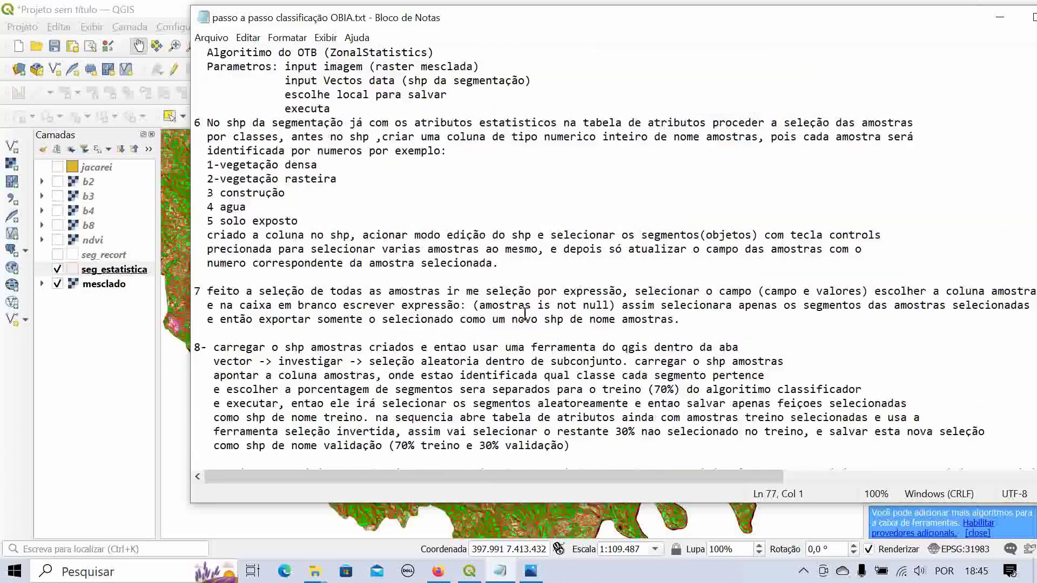
pyautogui.scroll(-1, 403, 239)
pyautogui.click(999, 16)
# - Examine the segment outlines over the mesclado image around the southeastern reservoir and the neighbouring vegetation
pyautogui.scroll(-1, 521, 405)
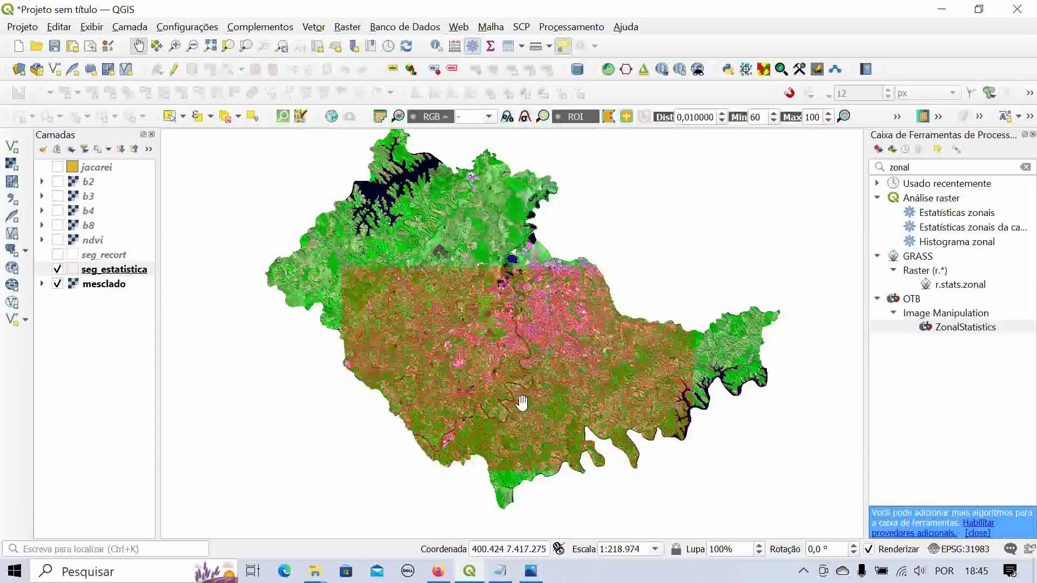
pyautogui.scroll(1, 648, 405)
pyautogui.moveTo(691, 405); pyautogui.dragTo(567, 337)
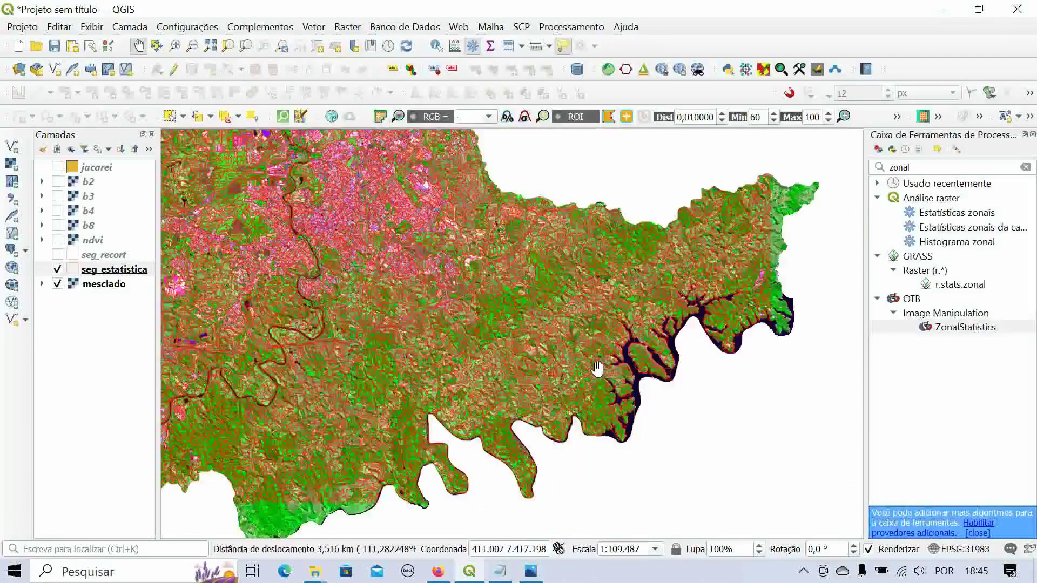
pyautogui.scroll(2, 559, 329)
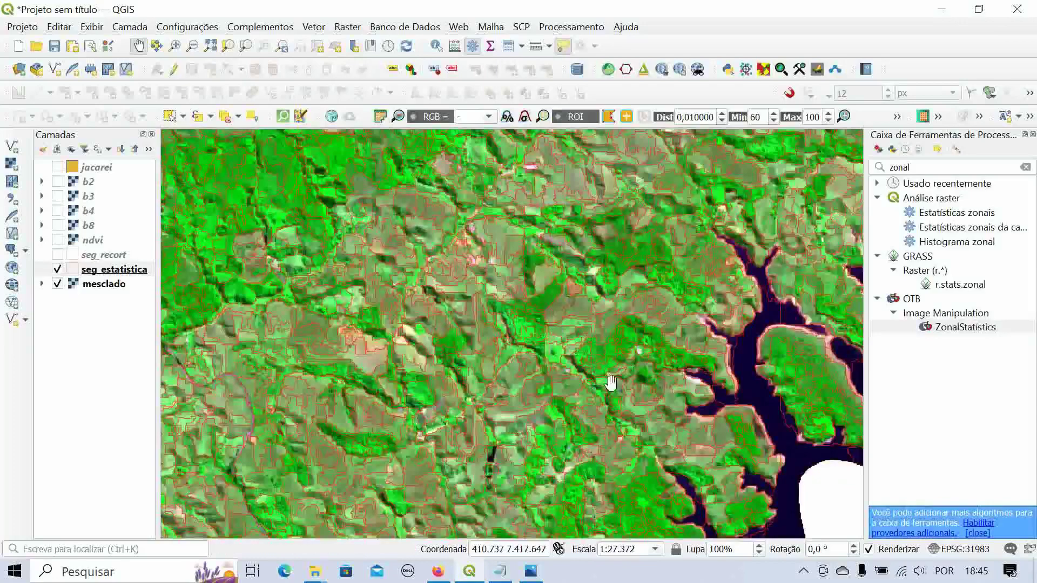
pyautogui.moveTo(758, 335); pyautogui.dragTo(596, 286)
pyautogui.scroll(1, 497, 464)
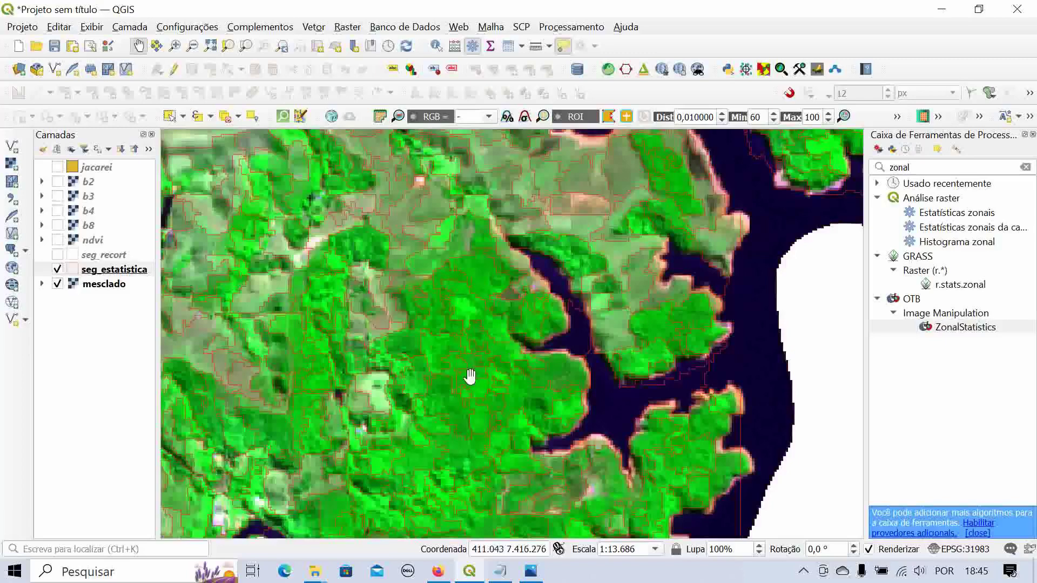
pyautogui.moveTo(443, 354); pyautogui.dragTo(562, 491)
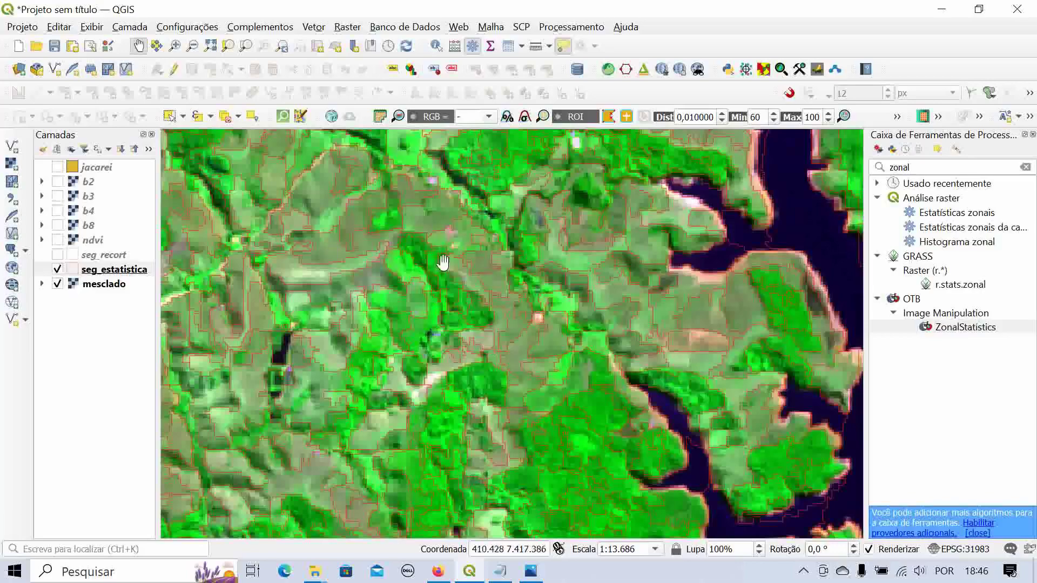
pyautogui.scroll(-1, 355, 267)
pyautogui.moveTo(354, 268); pyautogui.dragTo(565, 300)
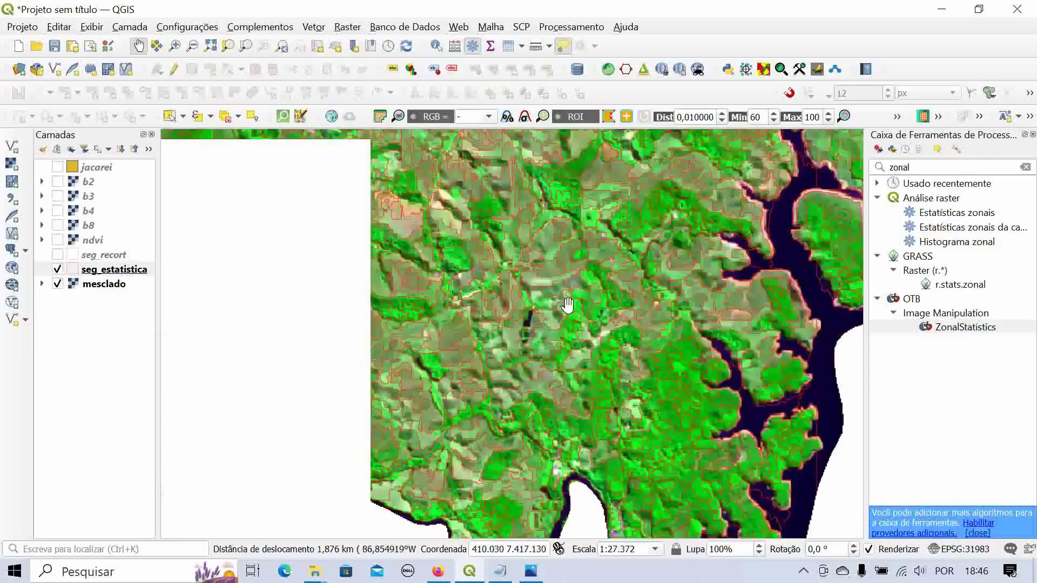
pyautogui.scroll(-2, 475, 342)
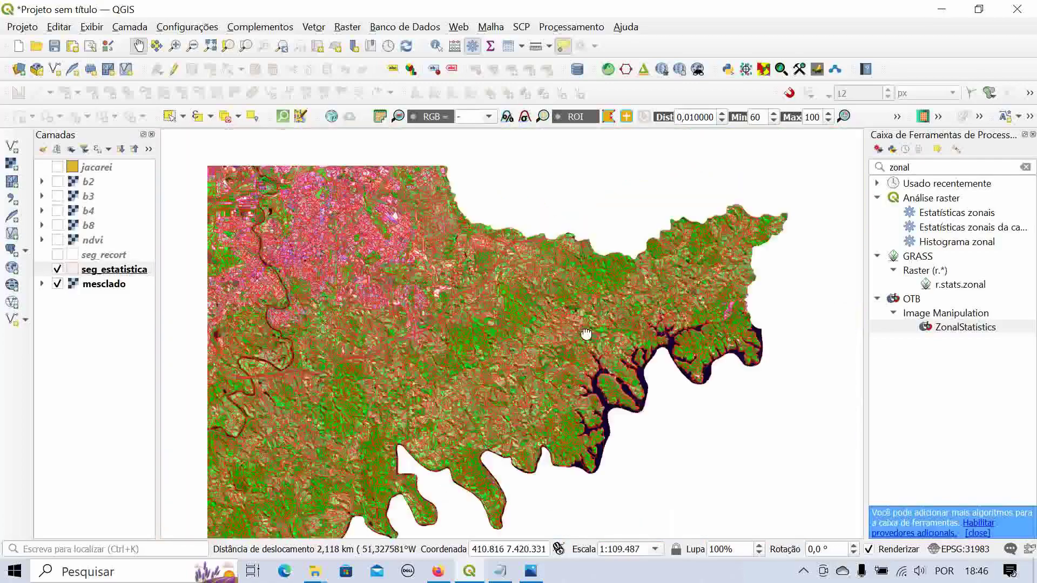
# - Examine the segment outlines over the urban area and the ponds along the river
pyautogui.scroll(2, 520, 342)
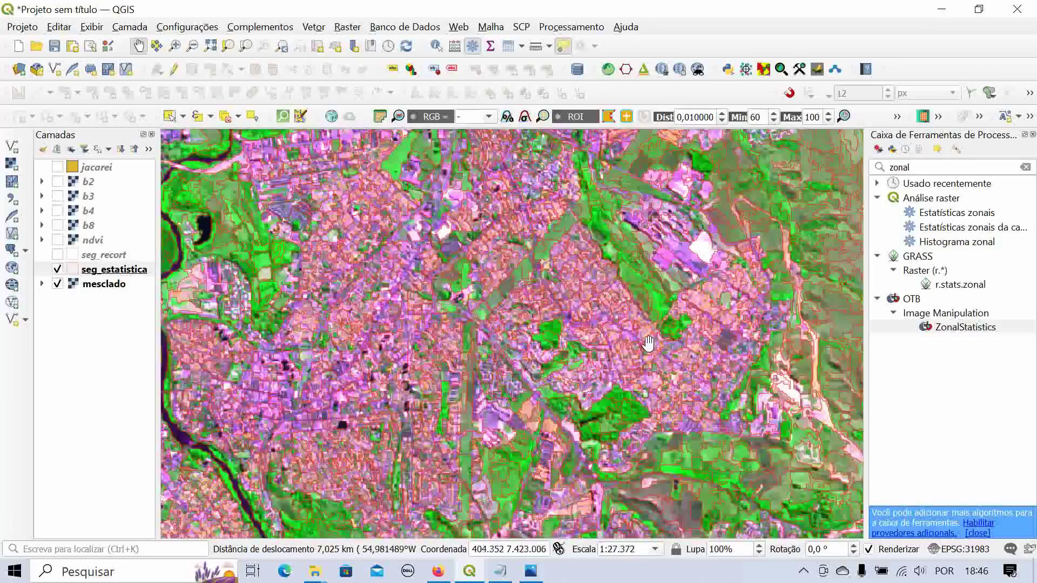
pyautogui.scroll(1, 672, 392)
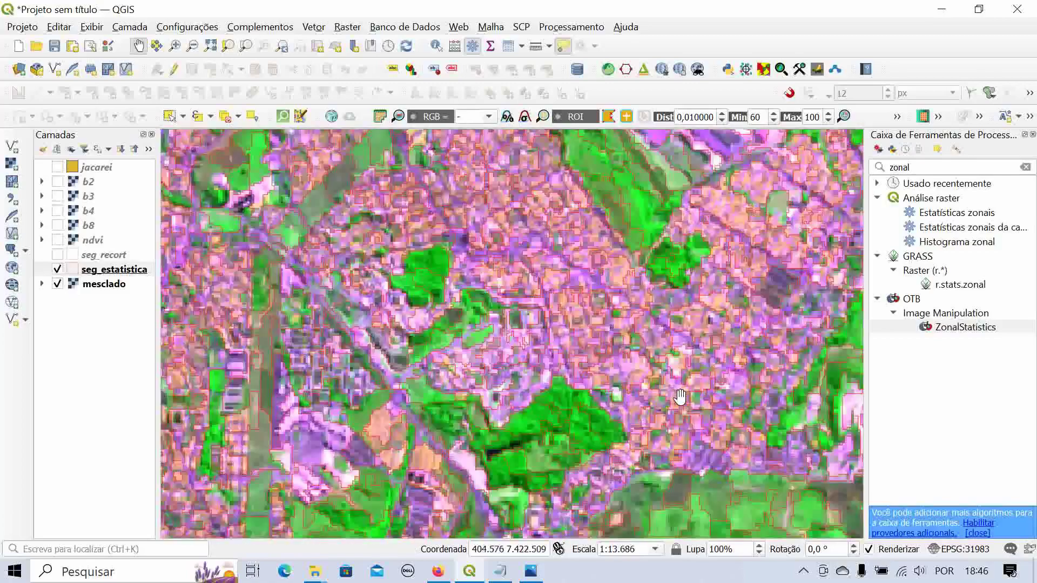
pyautogui.scroll(-1, 658, 390)
pyautogui.scroll(-1, 658, 387)
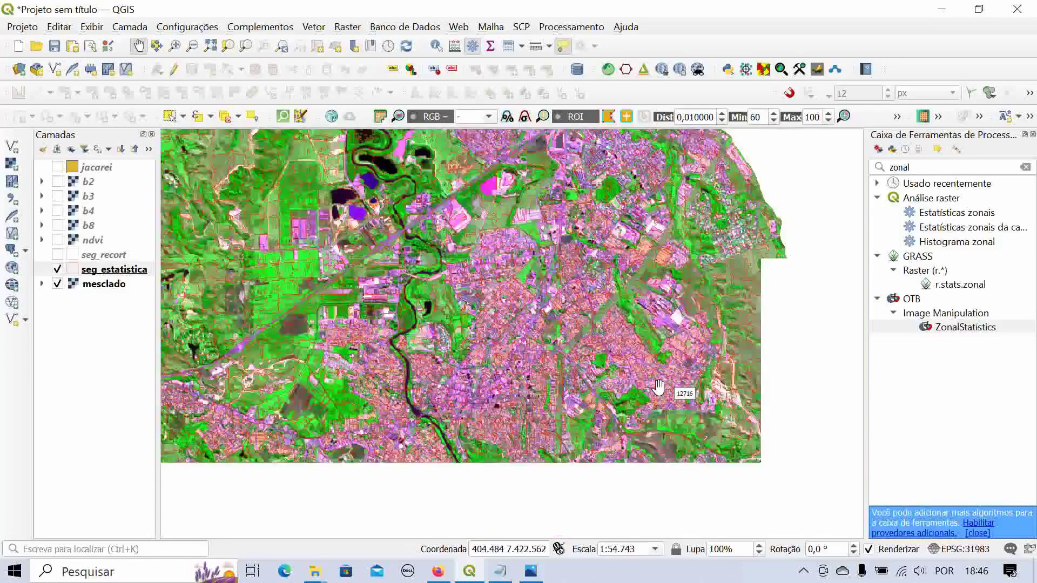
pyautogui.moveTo(470, 407); pyautogui.dragTo(557, 477)
pyautogui.scroll(1, 447, 316)
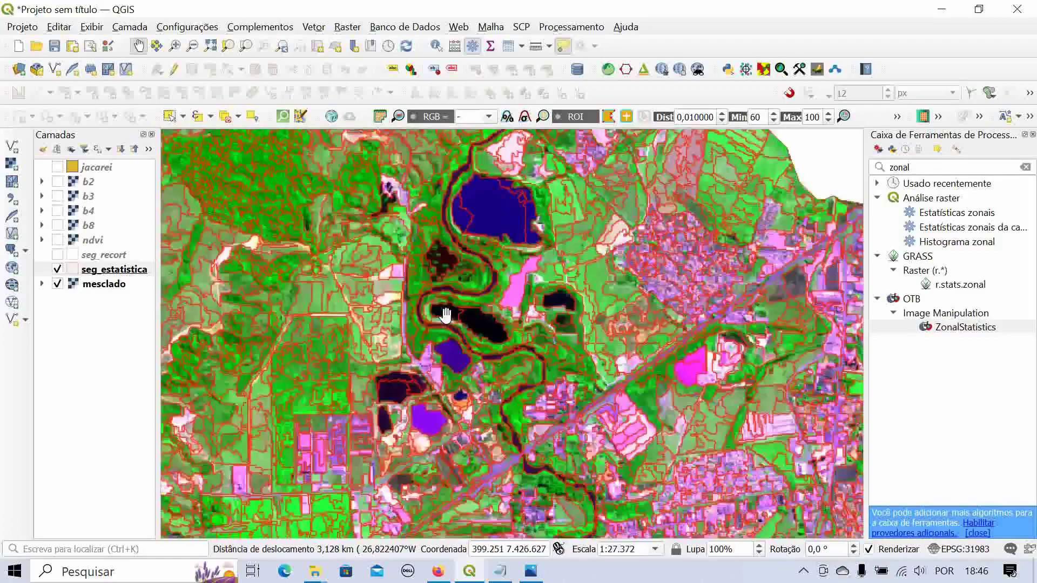
# - Examine the segment outlines over the river-bend ponds, the exposed-soil strips to the west and the whole municipality
pyautogui.scroll(2, 482, 324)
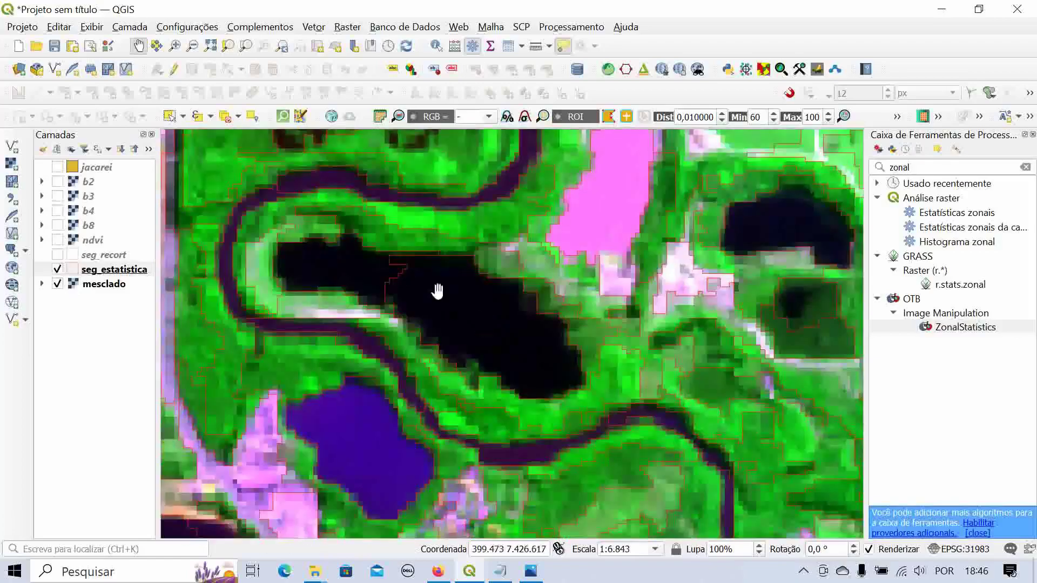
pyautogui.scroll(-2, 514, 355)
pyautogui.scroll(-1, 513, 354)
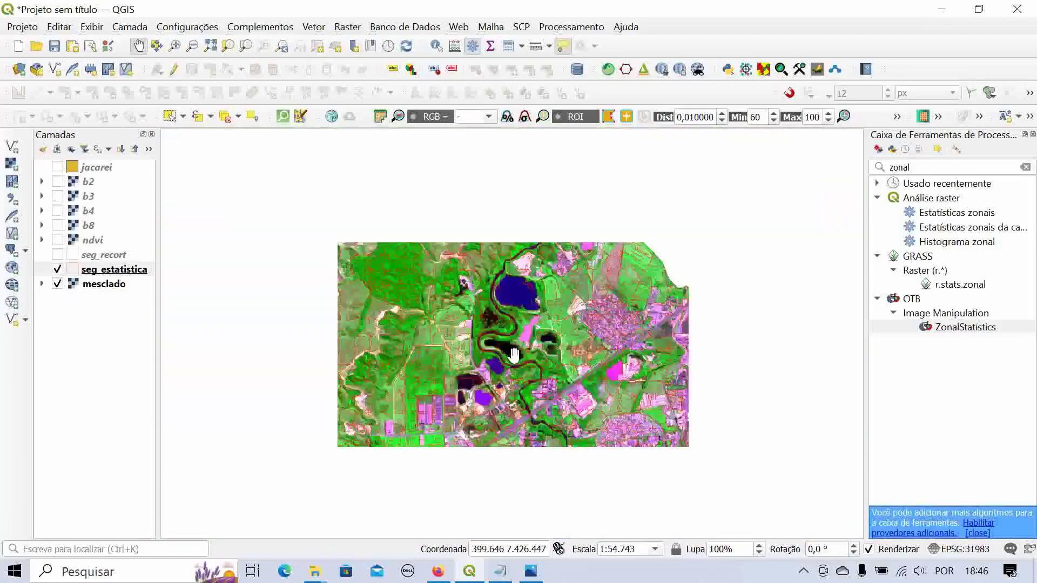
pyautogui.moveTo(521, 402); pyautogui.dragTo(577, 328)
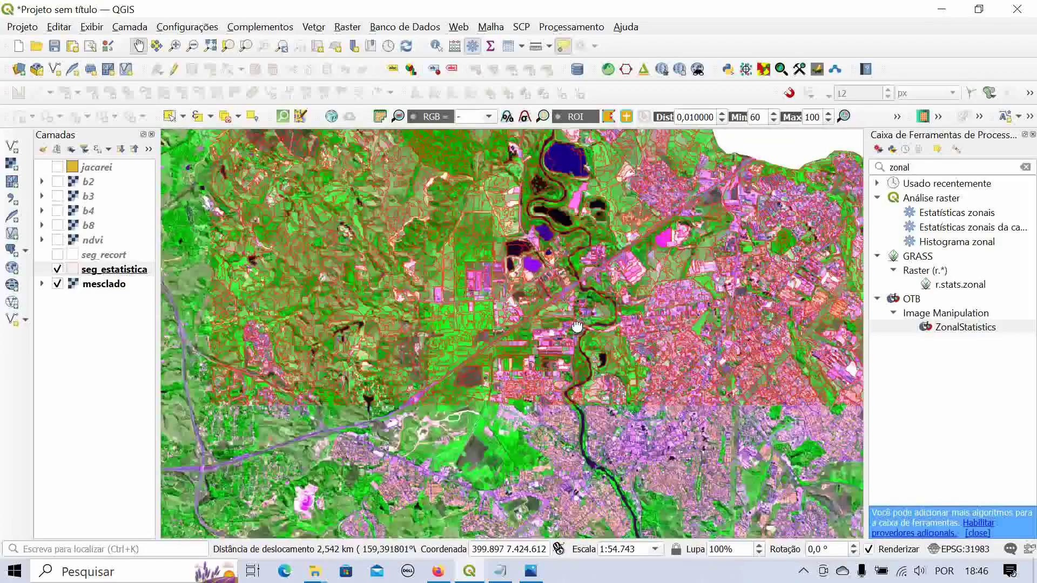
pyautogui.scroll(3, 451, 321)
pyautogui.scroll(-2, 452, 321)
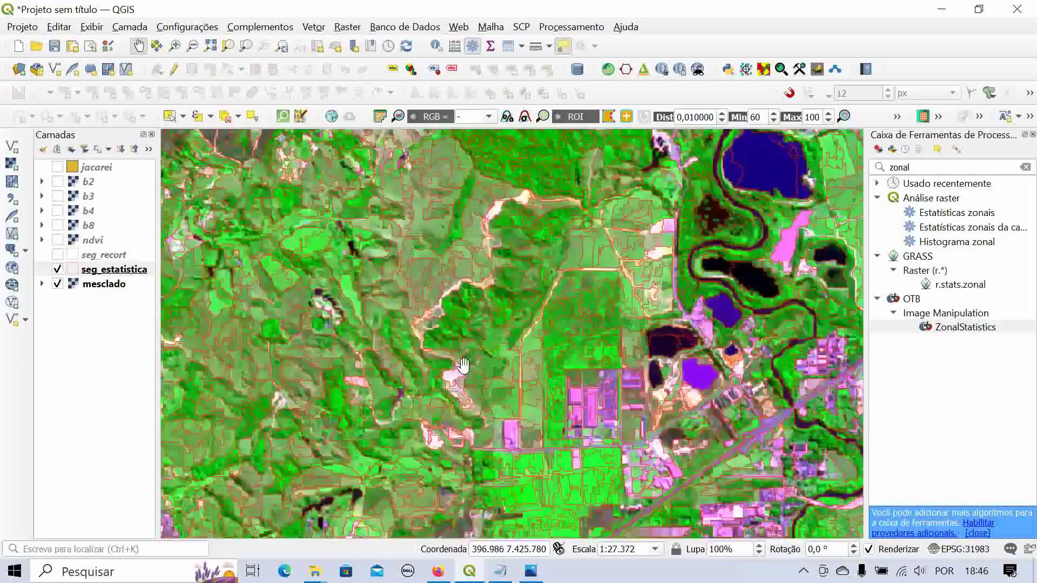
pyautogui.moveTo(451, 321); pyautogui.dragTo(521, 330)
pyautogui.scroll(1, 399, 200)
pyautogui.scroll(2, 400, 200)
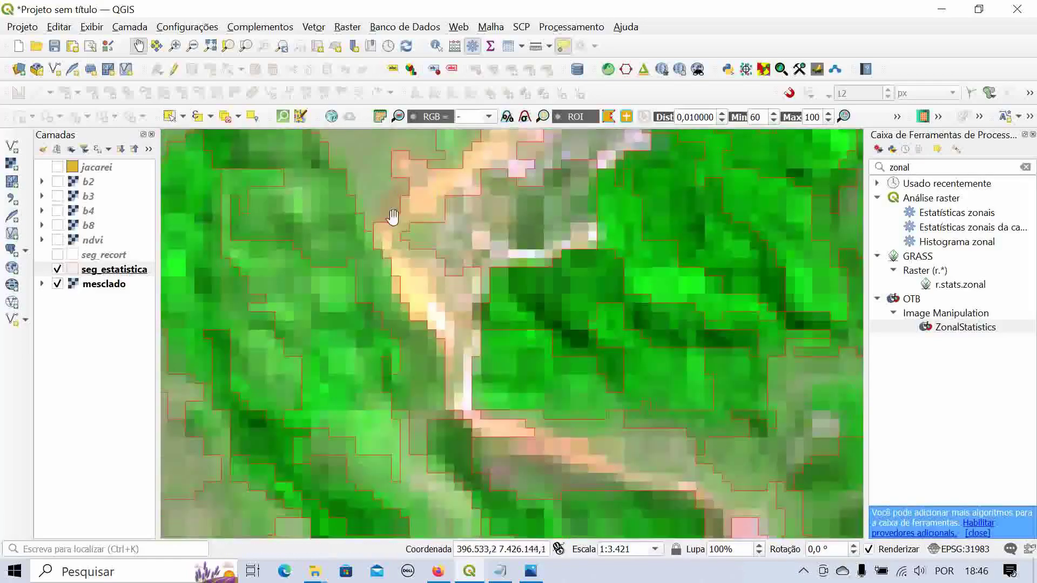
pyautogui.scroll(-1, 386, 227)
pyautogui.scroll(-2, 482, 305)
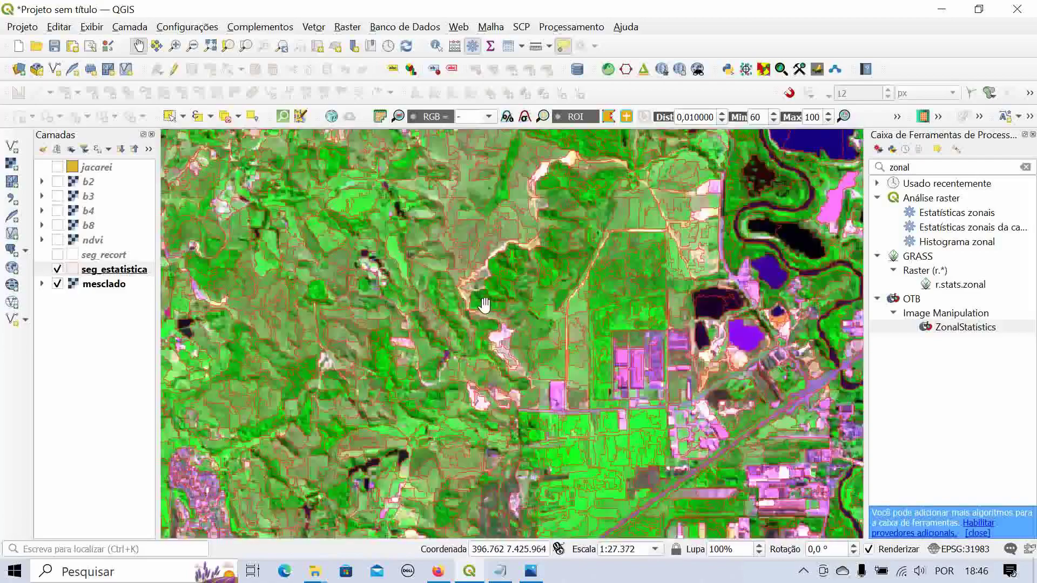
pyautogui.scroll(-1, 482, 305)
pyautogui.scroll(-2, 484, 306)
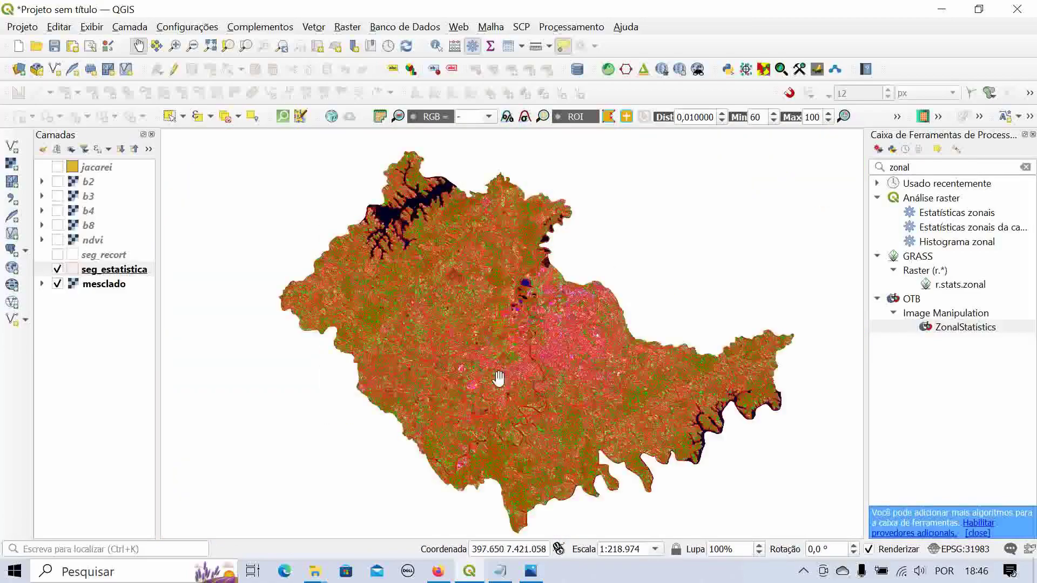
pyautogui.moveTo(497, 378); pyautogui.dragTo(534, 332)
pyautogui.scroll(1, 540, 324)
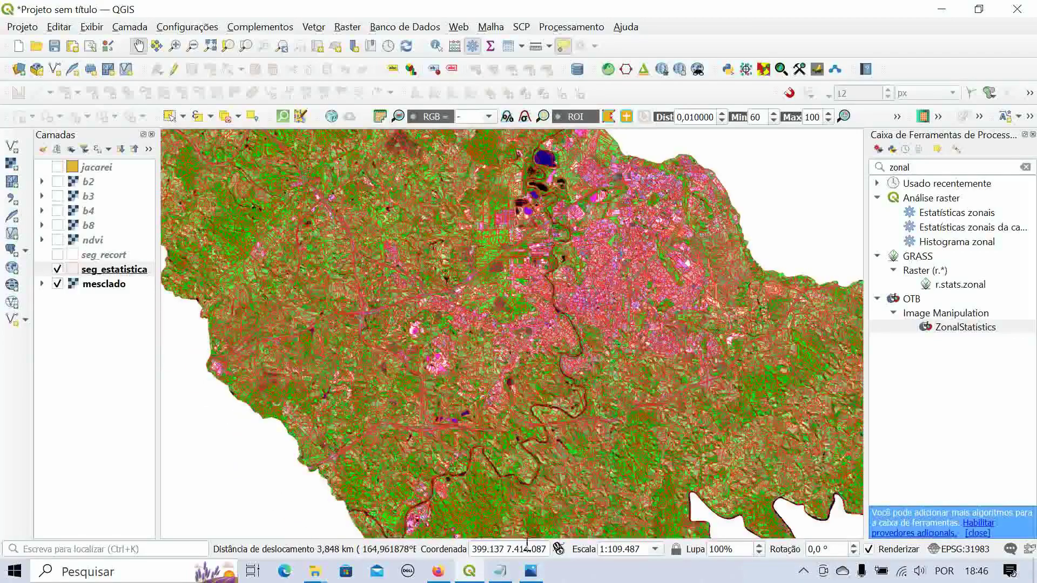
# - Reread item 6 of the Notepad notes, return to QGIS and turn on editing for the seg_estatistica layer
pyautogui.click(500, 571)
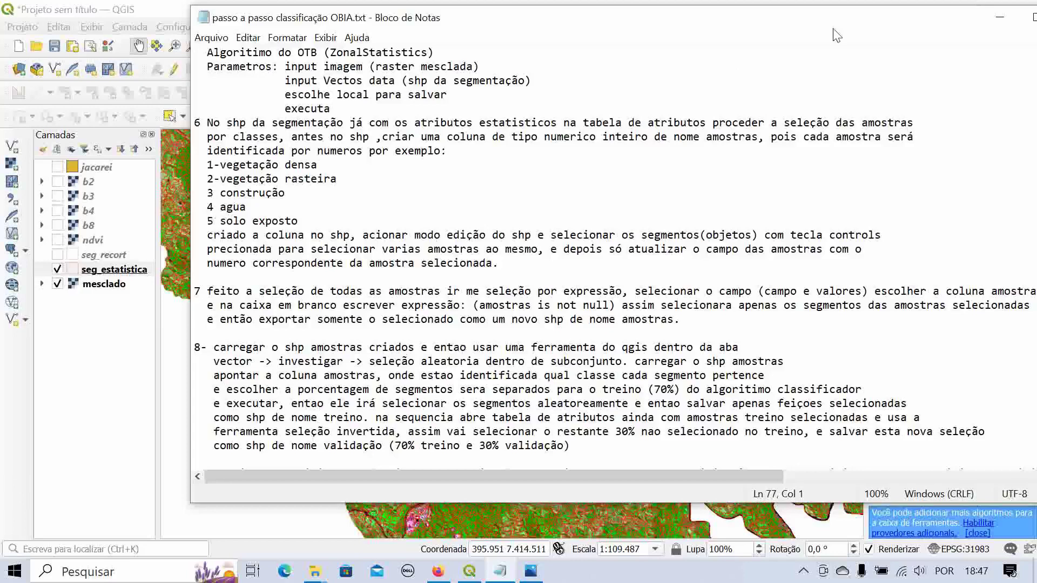
pyautogui.click(998, 18)
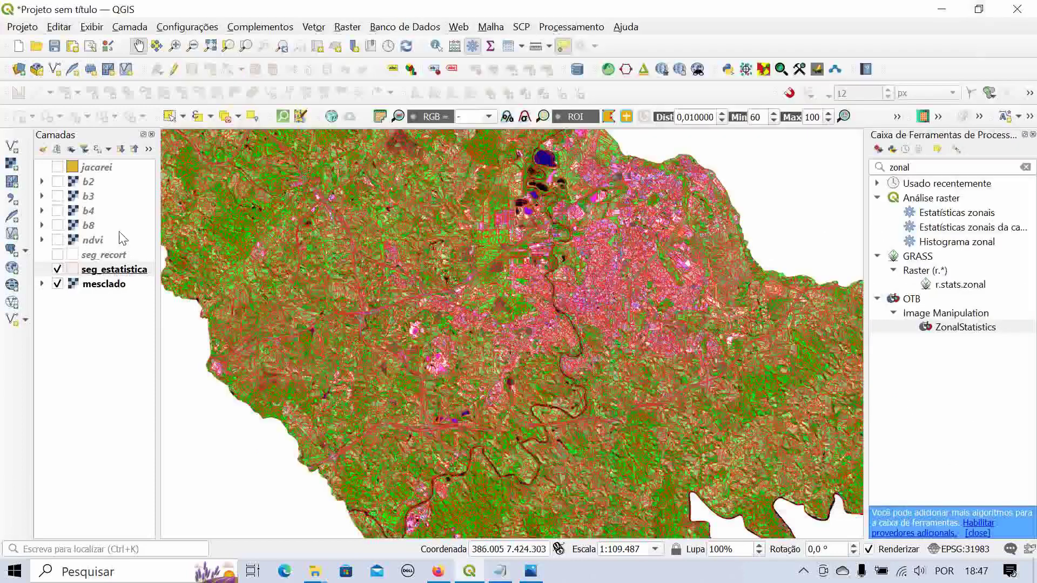
pyautogui.rightClick(122, 274)
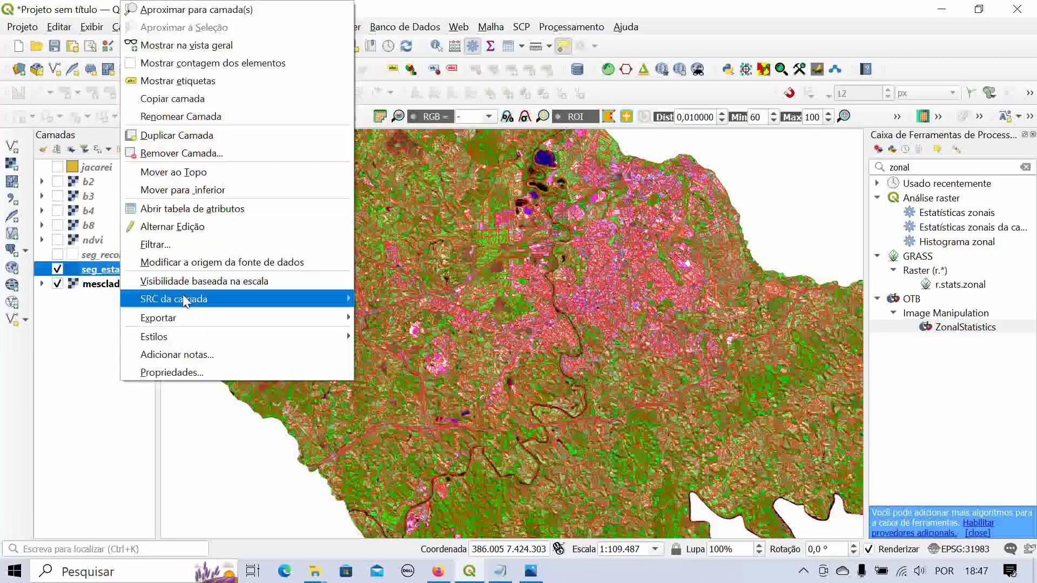
pyautogui.moveTo(173, 324)
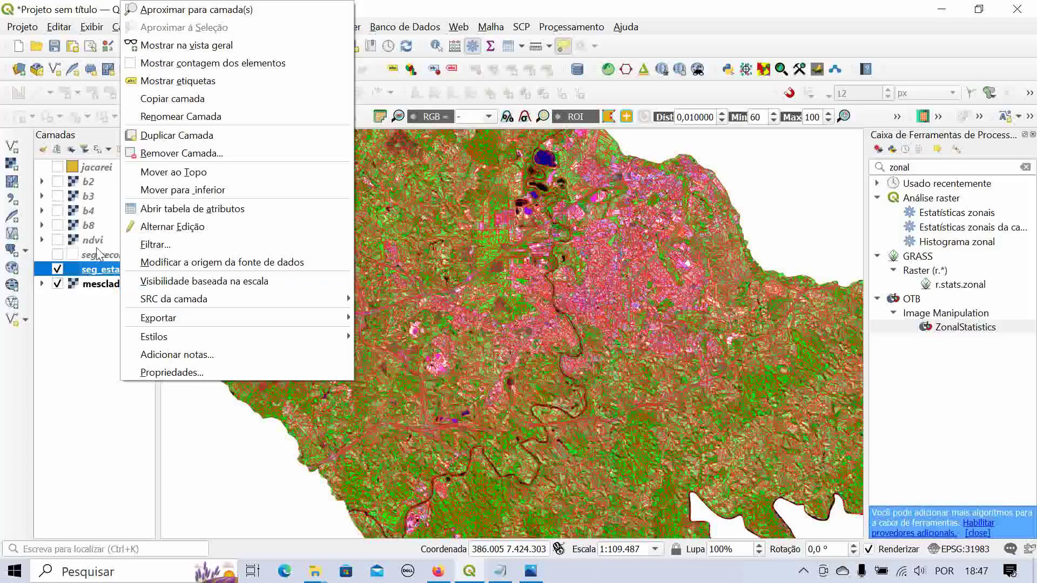
pyautogui.click(100, 270)
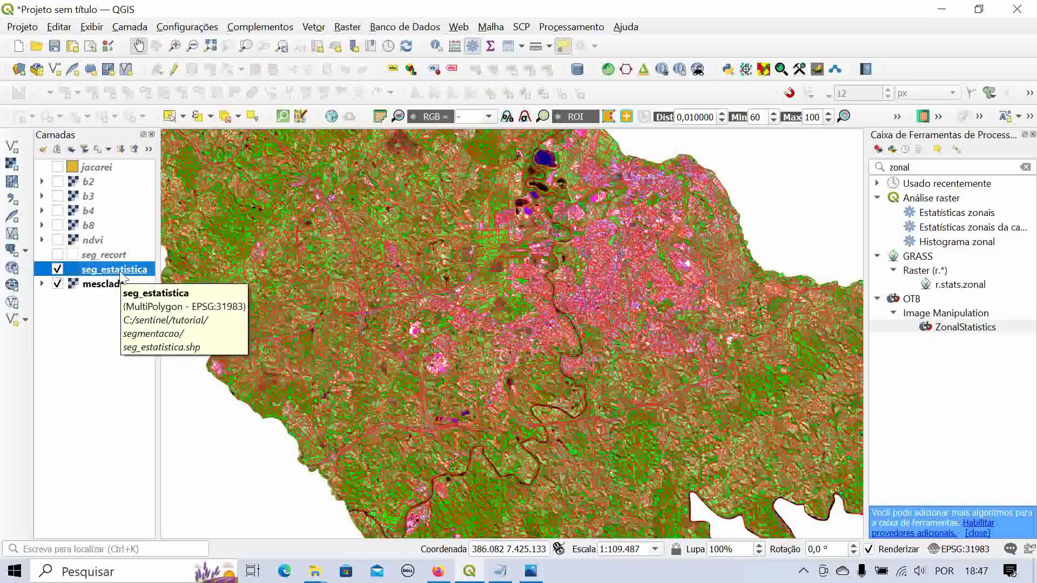
pyautogui.click(174, 72)
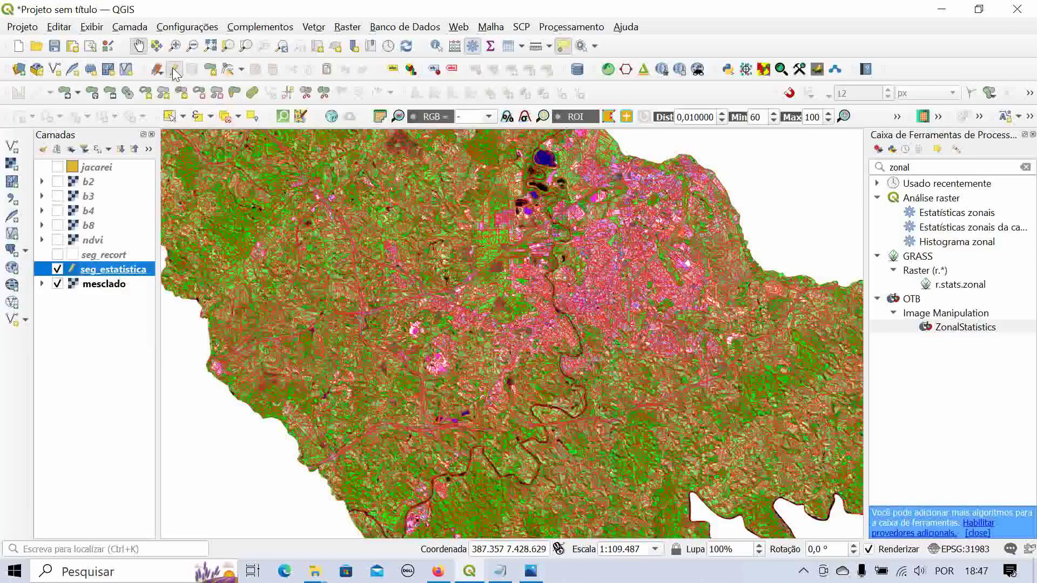
# - Add a 32-bit integer field named amostras with length 10 to the seg_estatistica attribute table, save it and end editing
pyautogui.rightClick(123, 272)
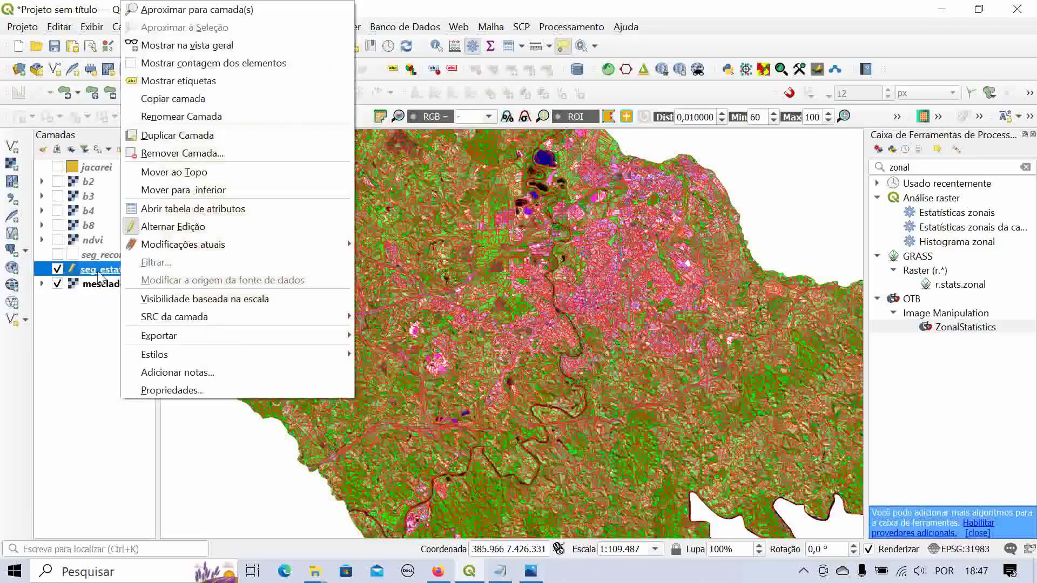
pyautogui.rightClick(96, 270)
pyautogui.rightClick(96, 270)
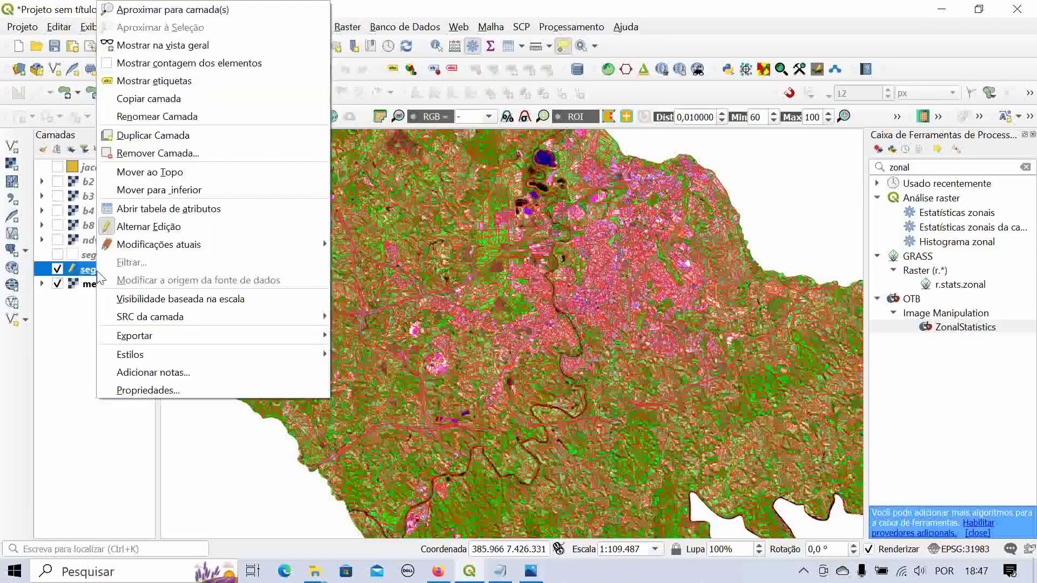
pyautogui.click(155, 213)
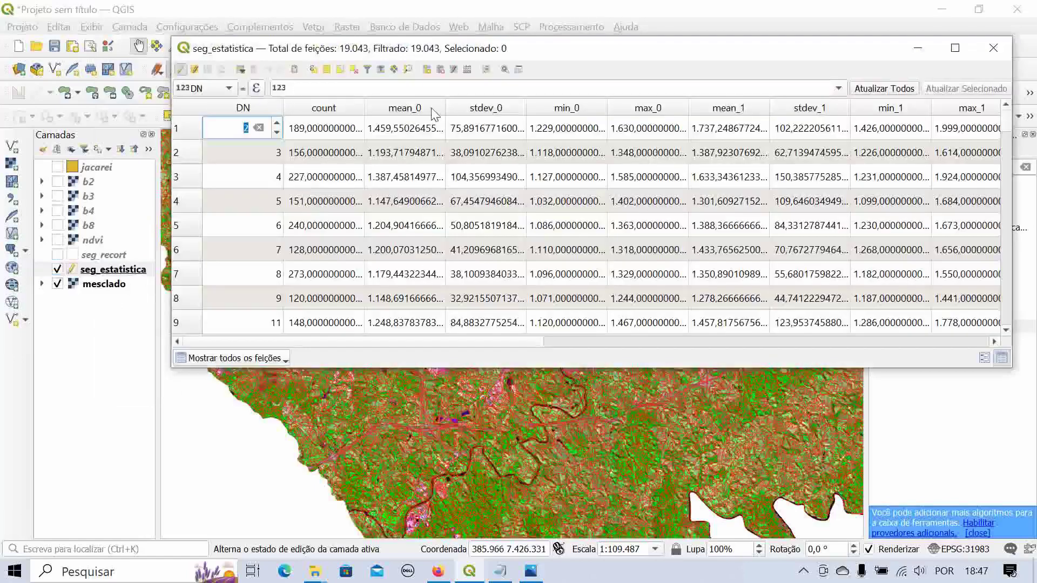
pyautogui.click(426, 73)
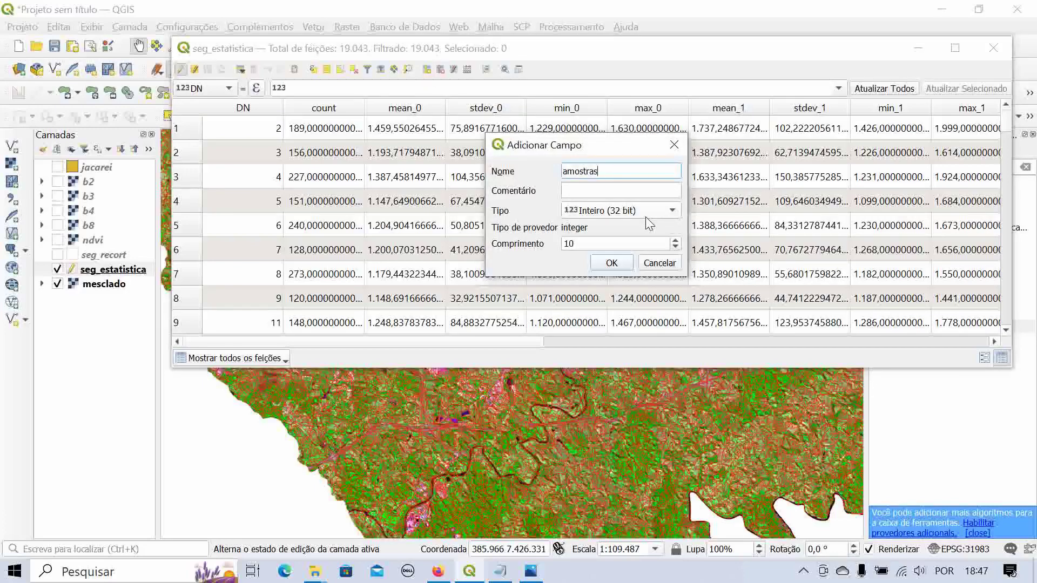
pyautogui.click(619, 264)
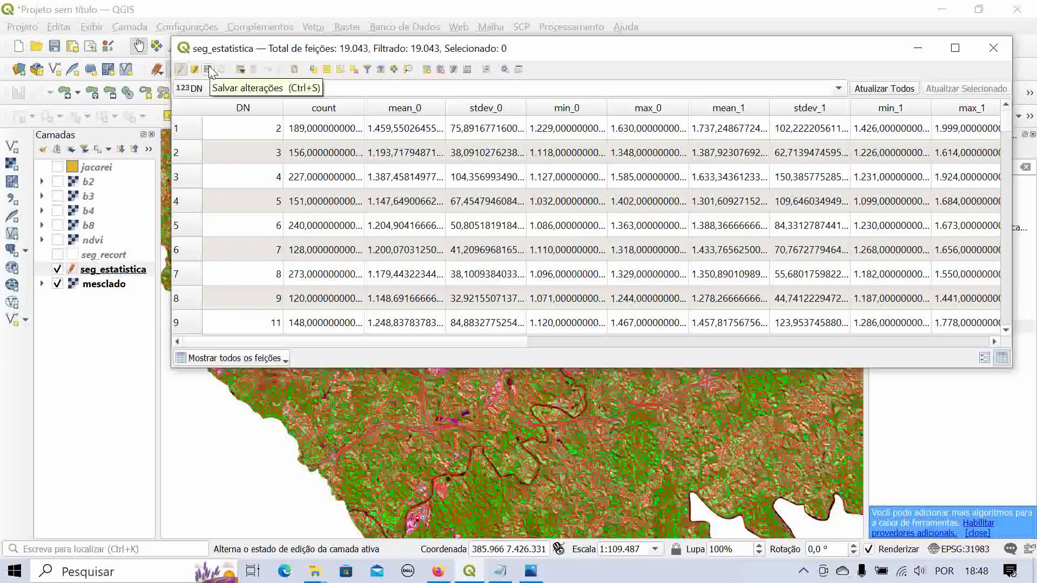
pyautogui.click(209, 71)
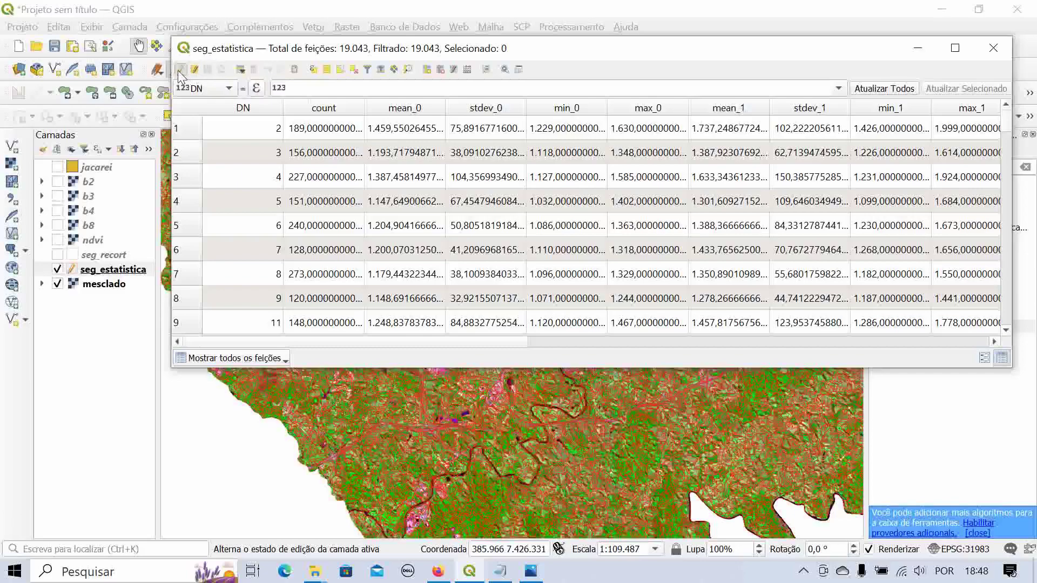
pyautogui.click(181, 75)
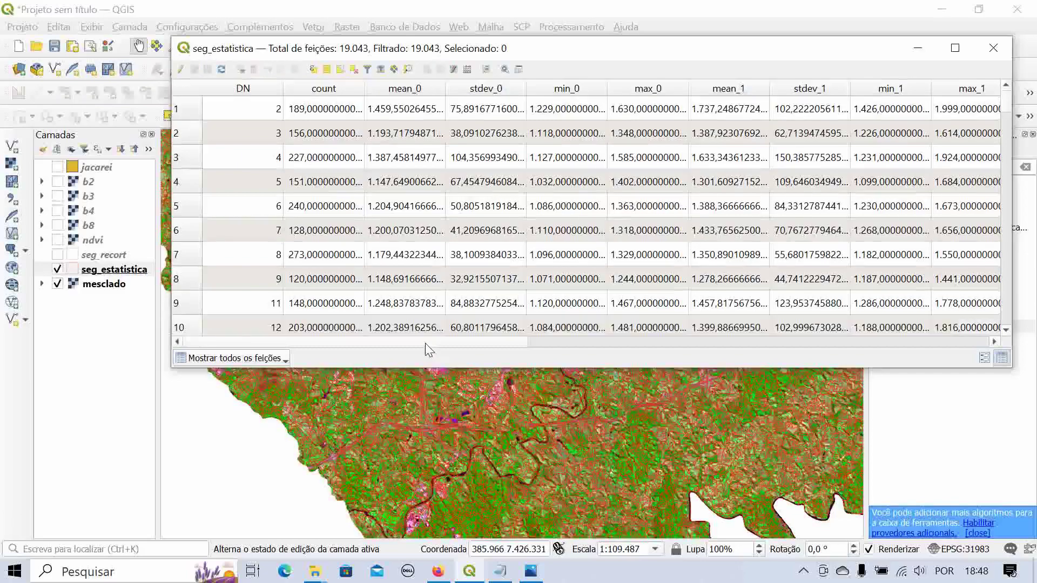
# - Check the amostras column at the end of the seg_estatistica attribute table and close the table
pyautogui.moveTo(427, 341); pyautogui.dragTo(968, 384)
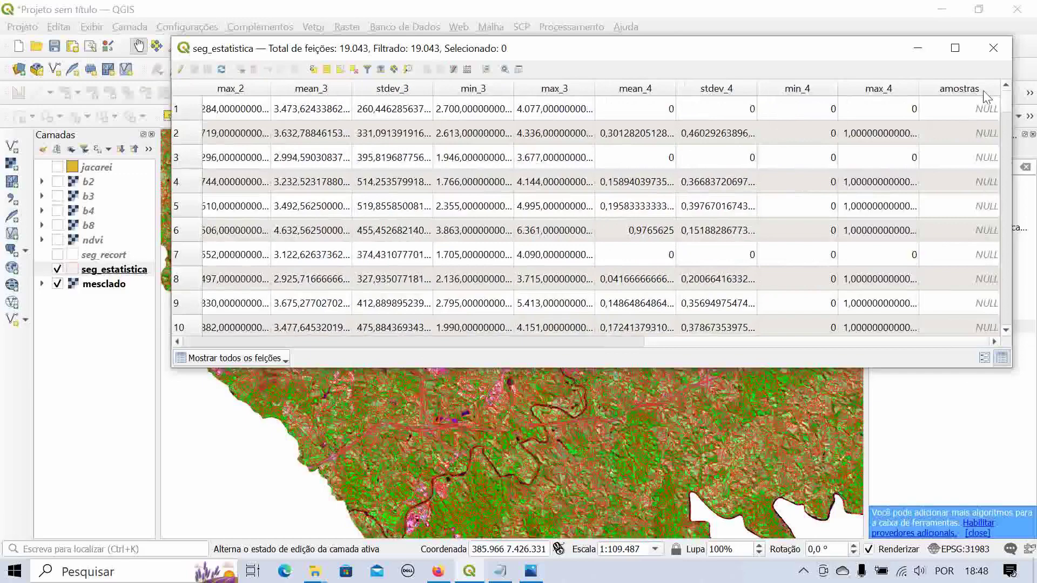
pyautogui.moveTo(1006, 97); pyautogui.dragTo(1027, 91)
pyautogui.moveTo(724, 341); pyautogui.dragTo(890, 361)
pyautogui.moveTo(905, 342); pyautogui.dragTo(419, 368)
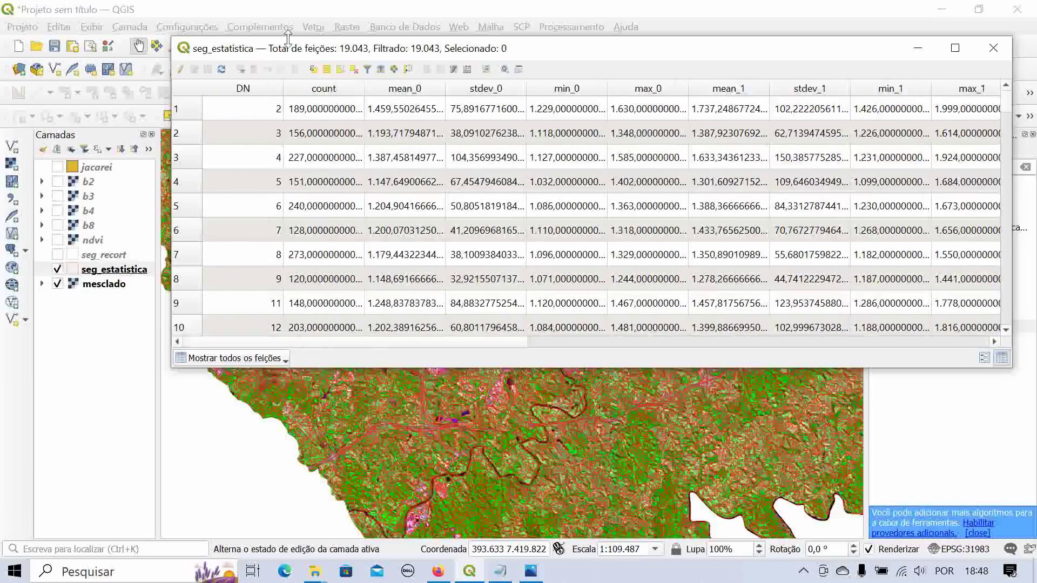
pyautogui.click(994, 49)
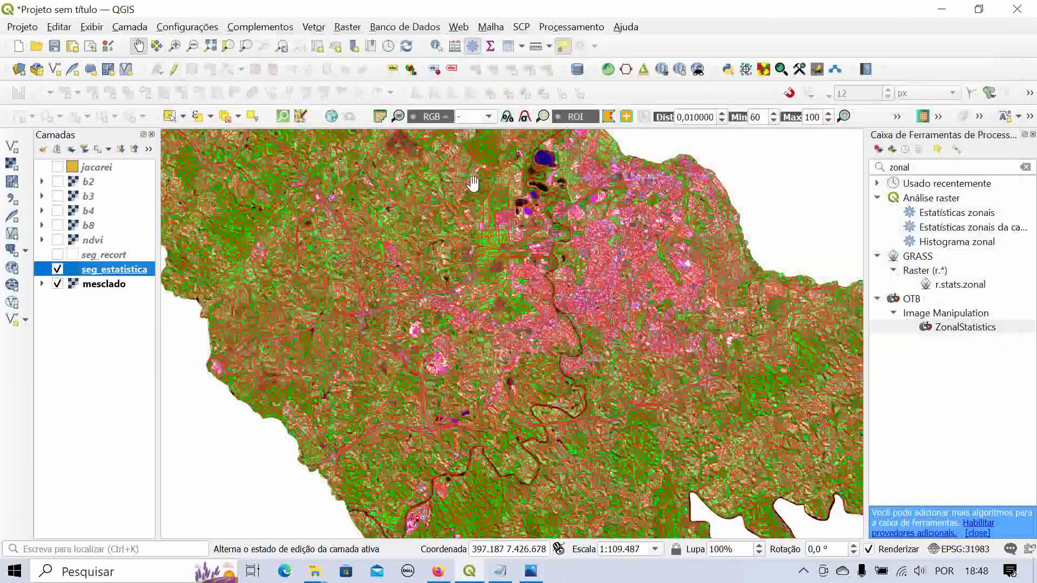
# - Examine the segments across the municipality and over the dense vegetation near its southern tip
pyautogui.scroll(-1, 355, 311)
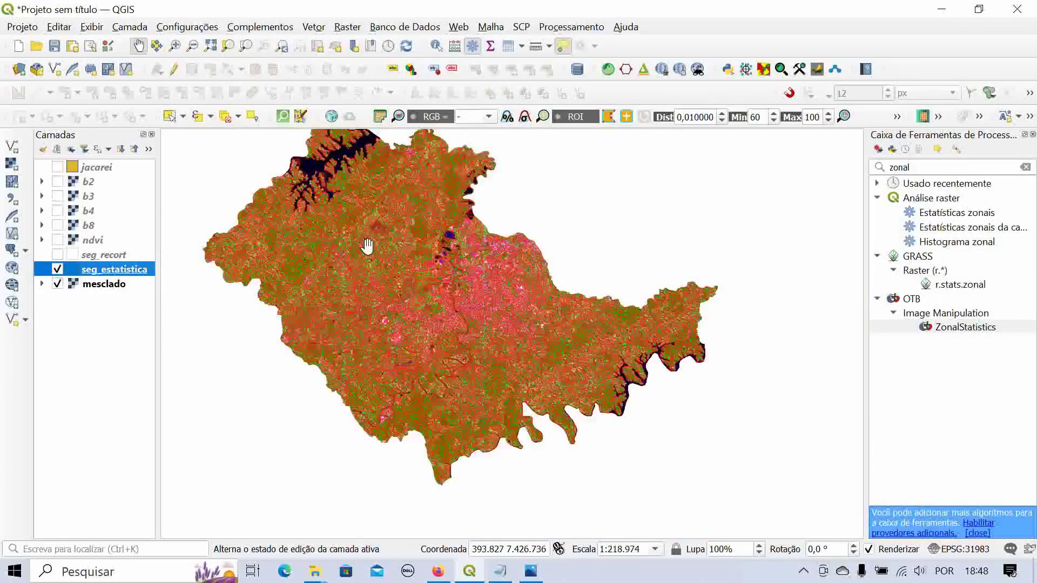
pyautogui.scroll(1, 367, 246)
pyautogui.moveTo(288, 268); pyautogui.dragTo(385, 280)
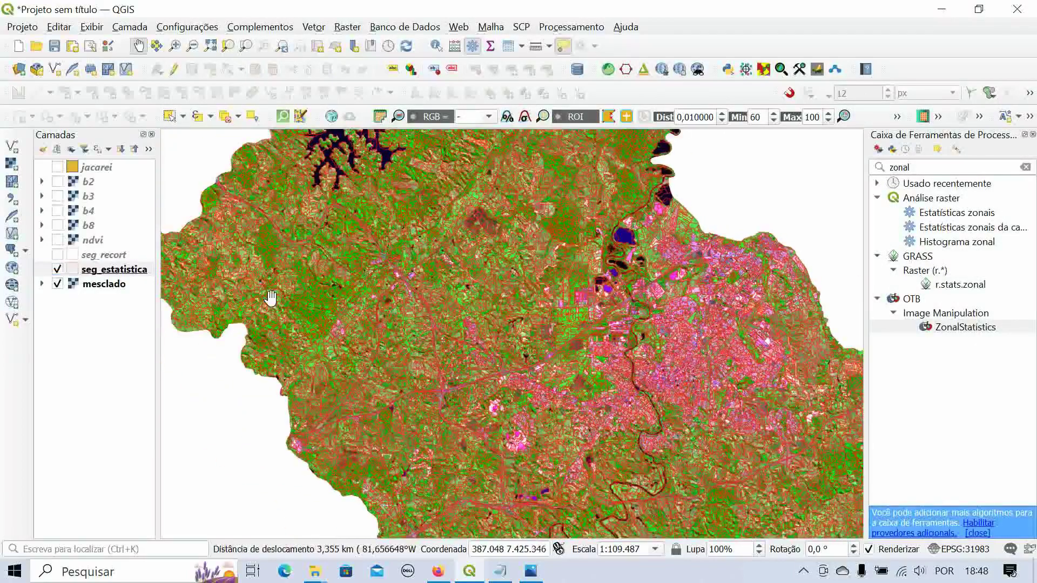
pyautogui.moveTo(599, 378); pyautogui.dragTo(542, 285)
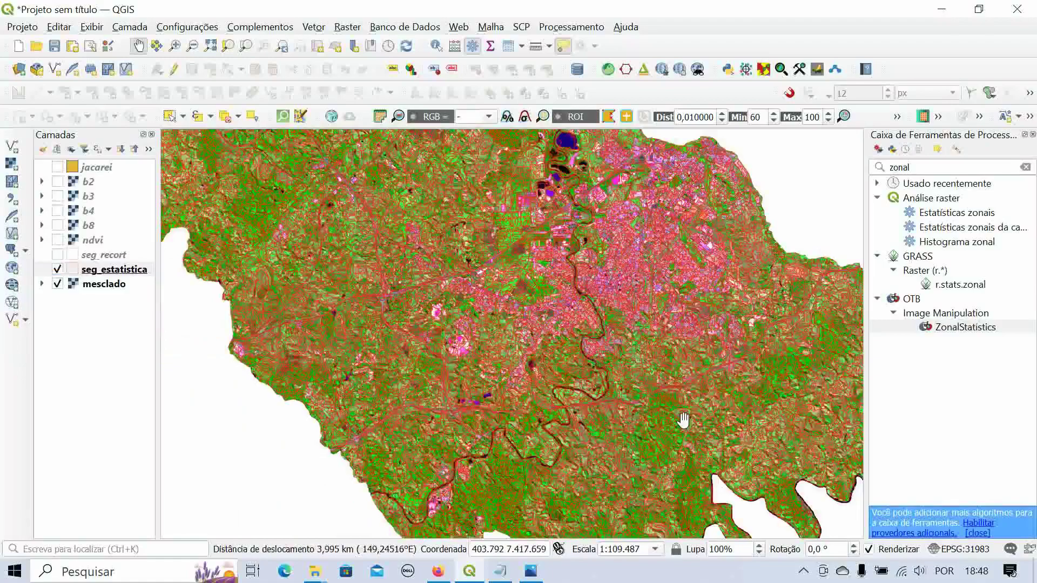
pyautogui.moveTo(634, 436); pyautogui.dragTo(500, 234)
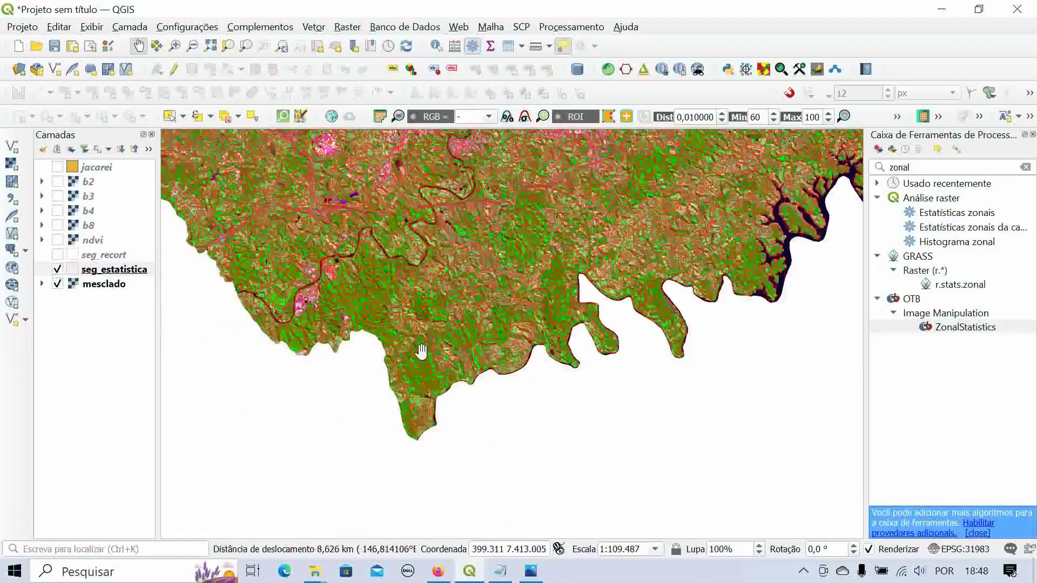
pyautogui.moveTo(616, 227); pyautogui.dragTo(613, 261)
pyautogui.scroll(2, 412, 394)
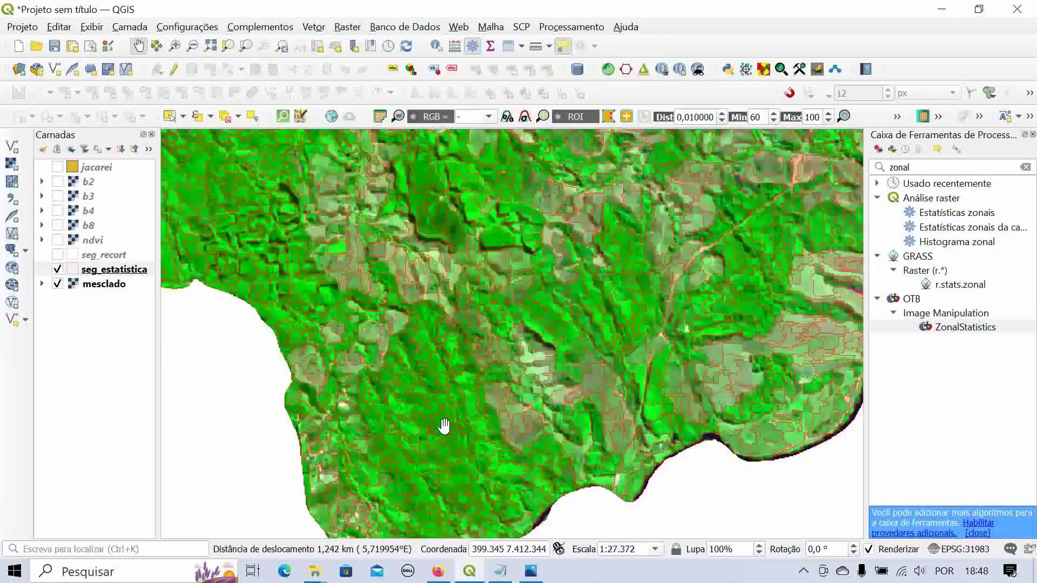
pyautogui.moveTo(407, 412); pyautogui.dragTo(490, 294)
pyautogui.scroll(1, 491, 294)
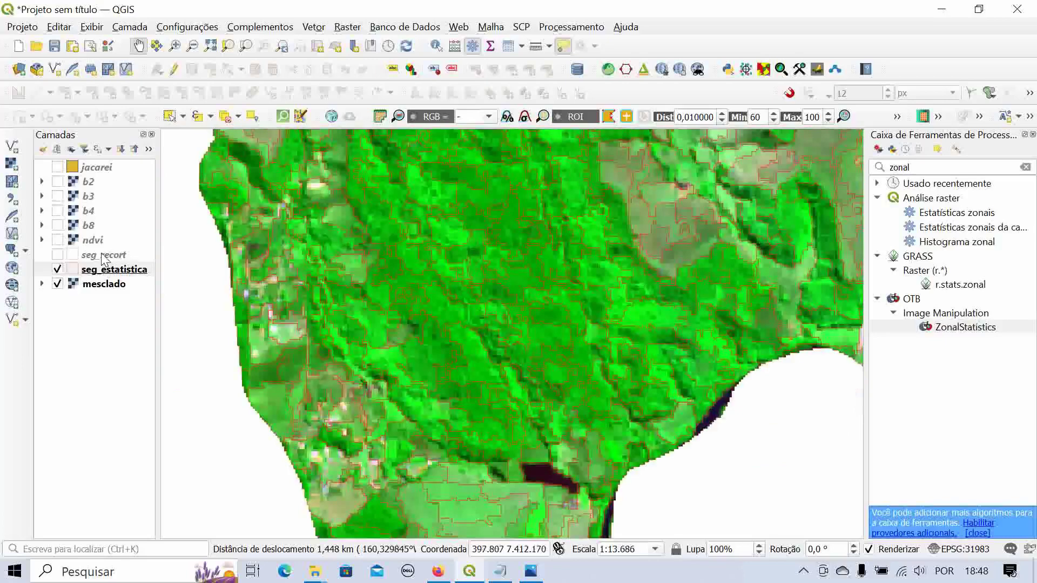
# - Turn editing back on for seg_estatistica and activate the feature selection tool for picking sample segments
pyautogui.click(106, 271)
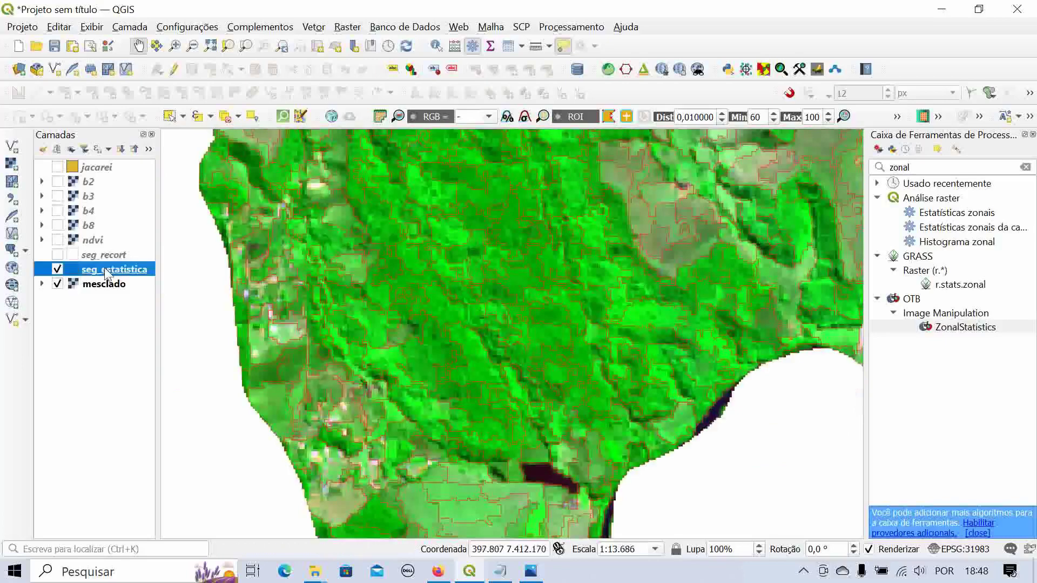
pyautogui.click(174, 71)
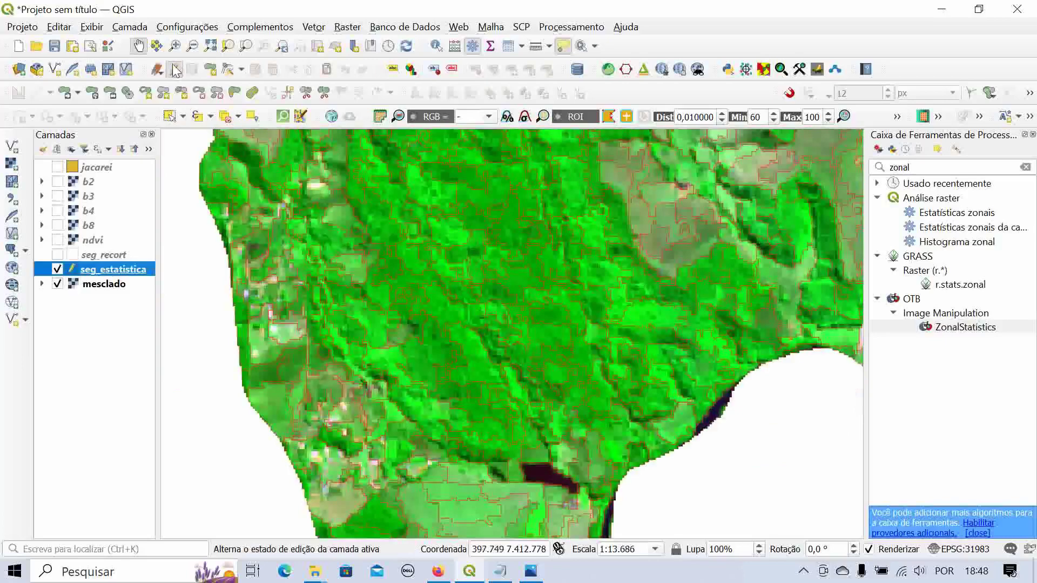
pyautogui.click(169, 117)
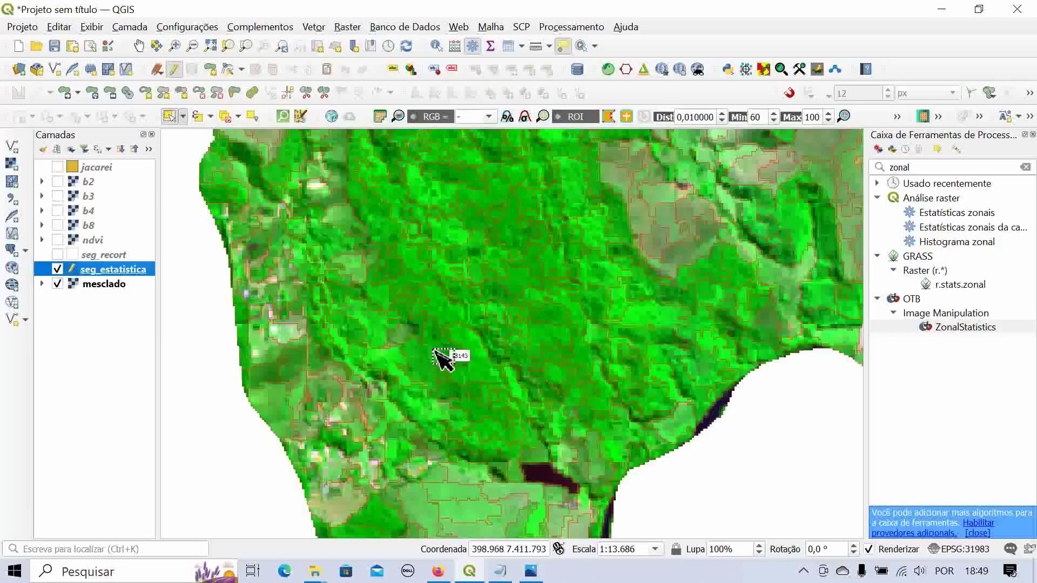
pyautogui.scroll(-1, 432, 361)
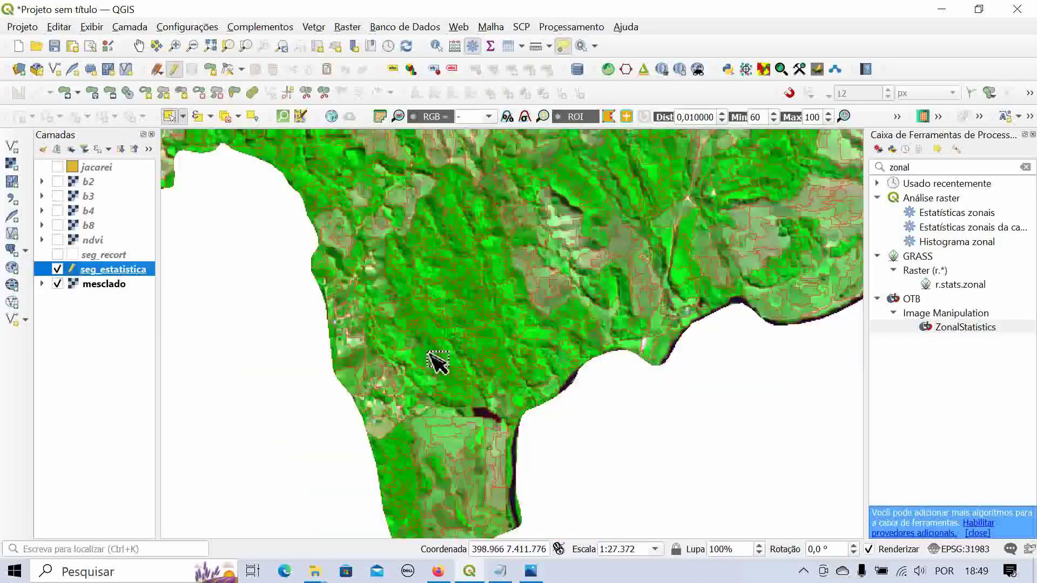
pyautogui.scroll(-4, 437, 362)
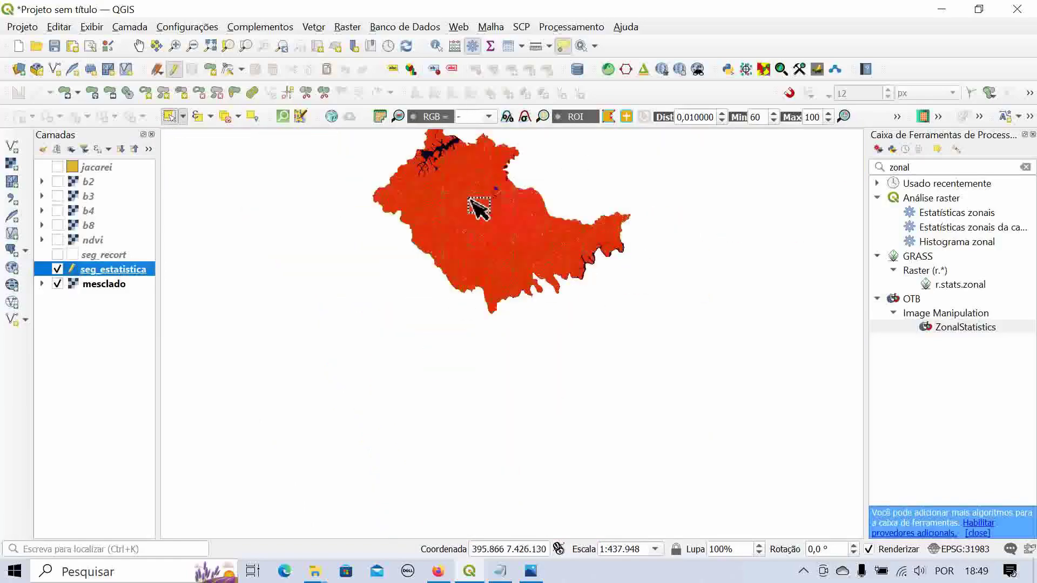
# - Select three dense-vegetation segments of seg_estatistica in the forested area north of the municipality's southern tip
pyautogui.scroll(2, 469, 199)
pyautogui.scroll(-2, 565, 507)
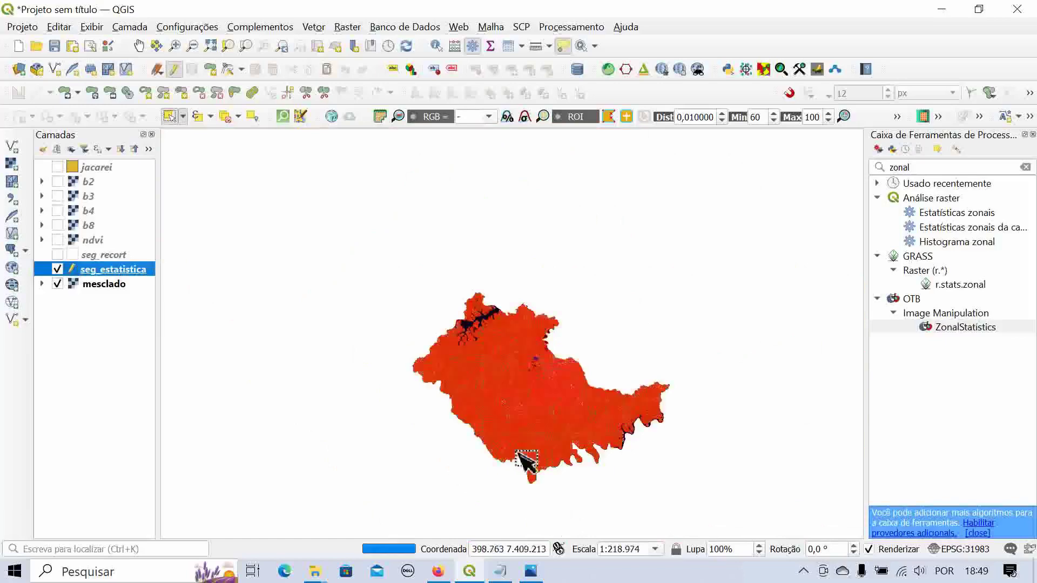
pyautogui.scroll(3, 528, 463)
pyautogui.scroll(1, 548, 400)
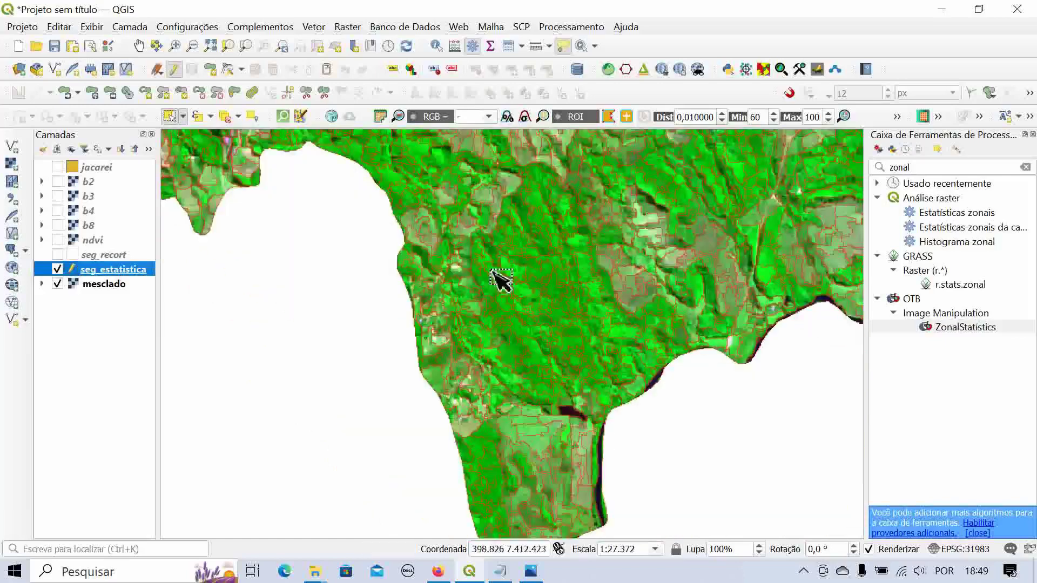
pyautogui.scroll(1, 496, 252)
pyautogui.scroll(1, 496, 252)
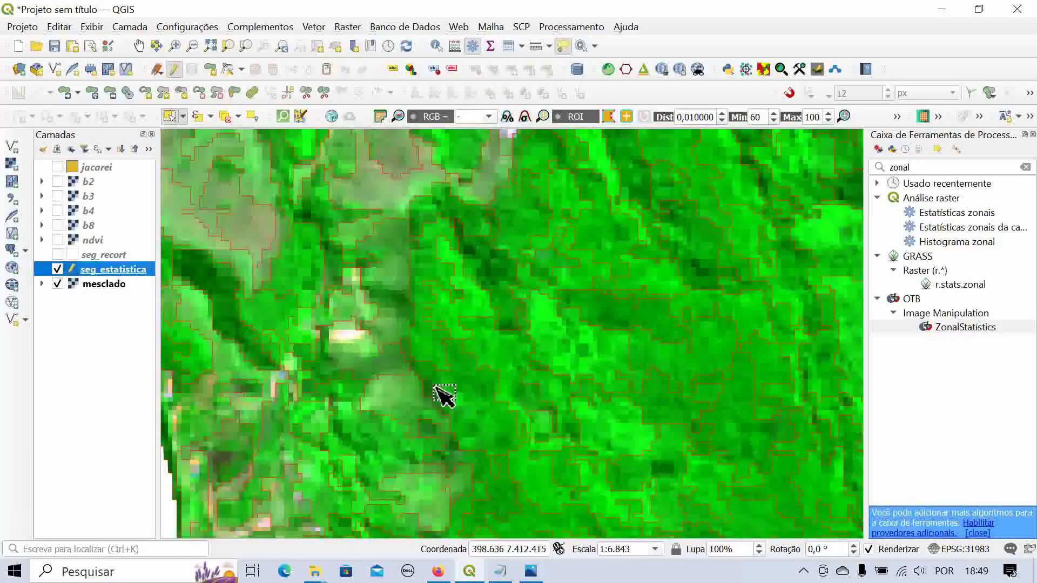
pyautogui.moveTo(452, 389)
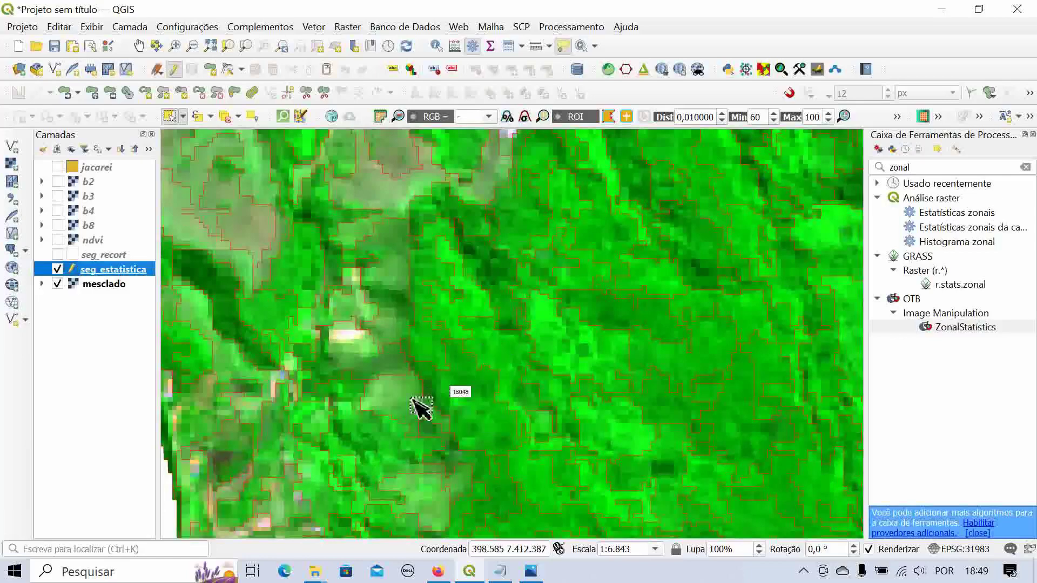
pyautogui.click(468, 400)
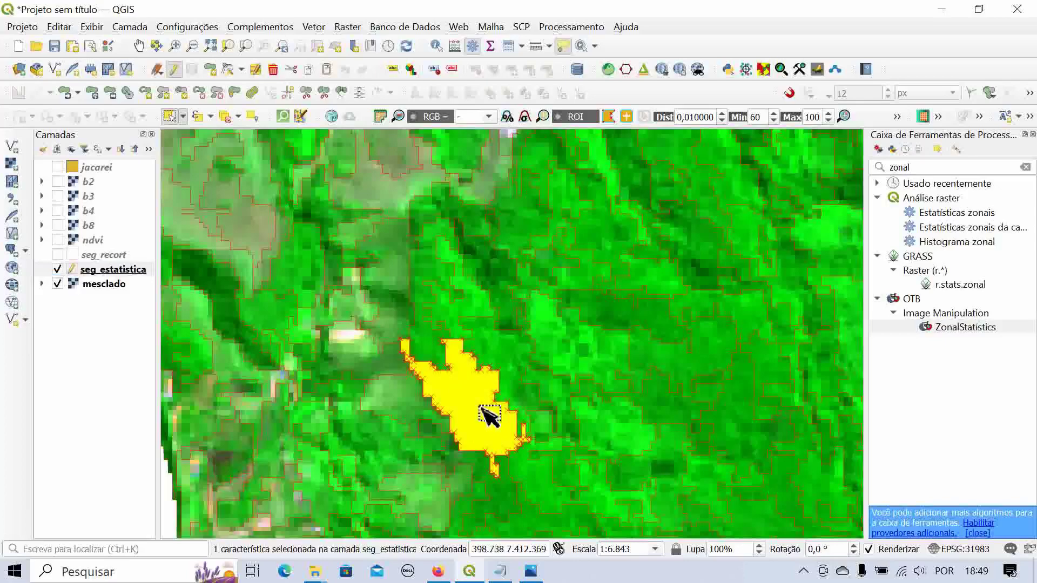
pyautogui.scroll(-1, 490, 417)
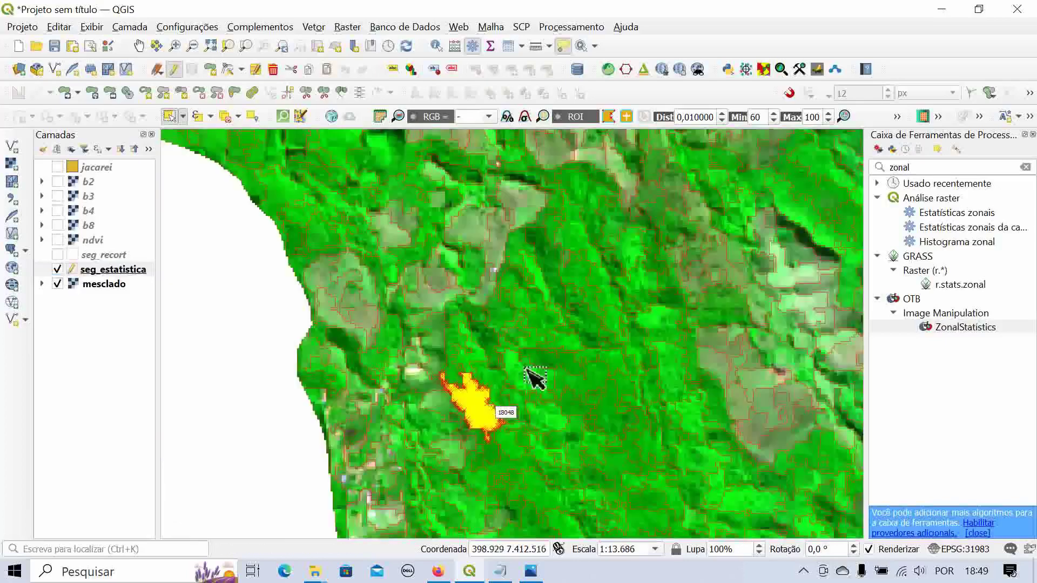
pyautogui.keyDown('ctrl'); pyautogui.click(586, 289); pyautogui.keyUp('ctrl')
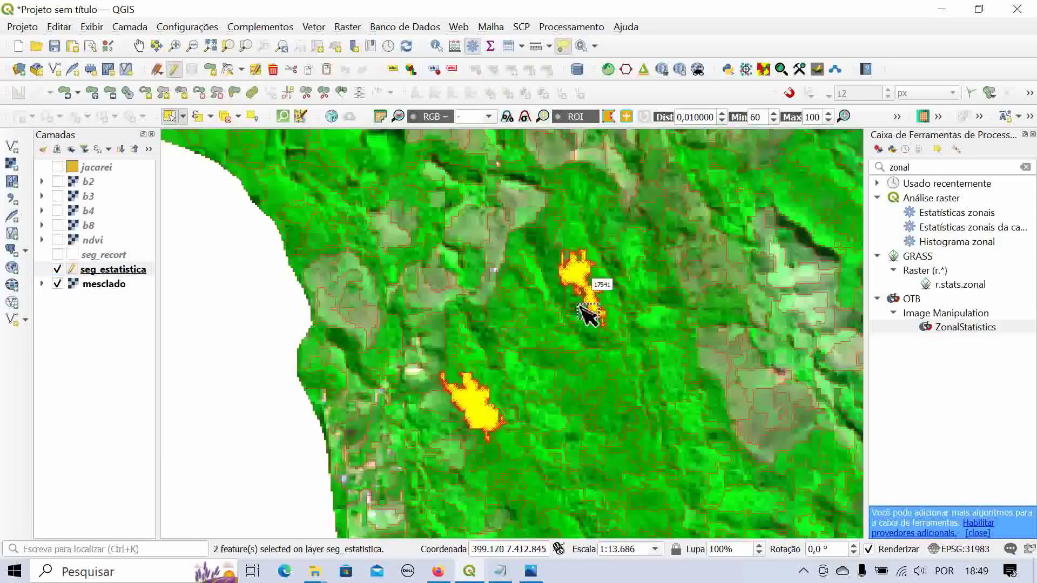
pyautogui.keyDown('ctrl'); pyautogui.click(615, 470); pyautogui.keyUp('ctrl')
# - Add two dense-vegetation segments along the western edge of the southern tip to the selection
pyautogui.scroll(-2, 591, 459)
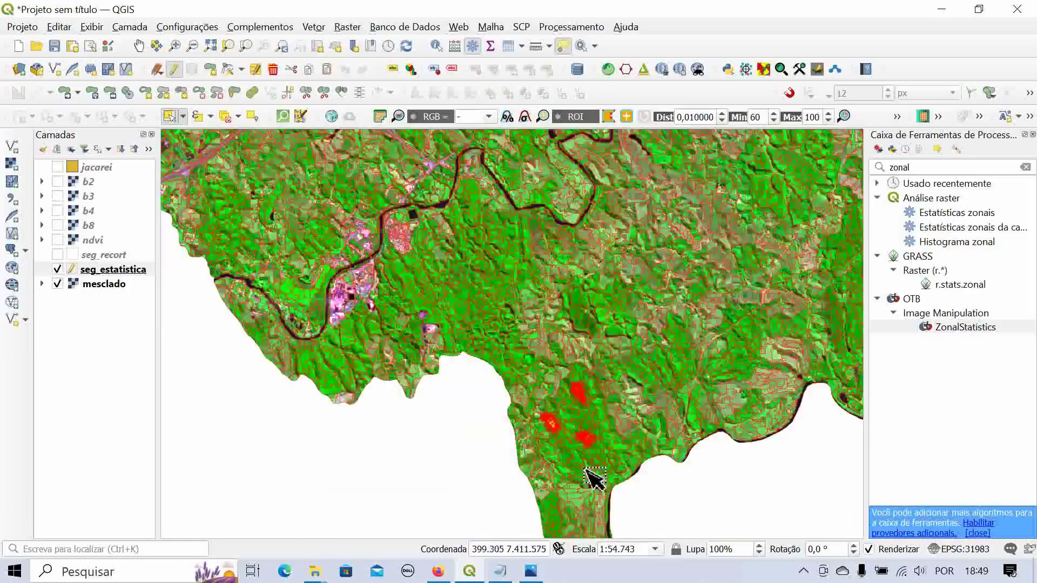
pyautogui.scroll(-1, 590, 513)
pyautogui.scroll(2, 594, 513)
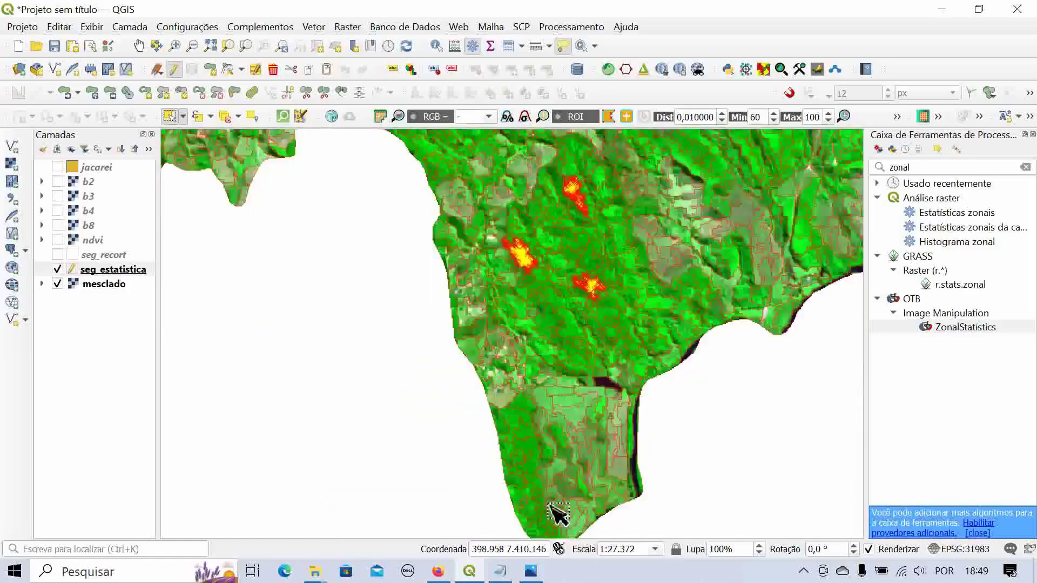
pyautogui.scroll(2, 552, 507)
pyautogui.keyDown('ctrl'); pyautogui.click(429, 405); pyautogui.keyUp('ctrl')
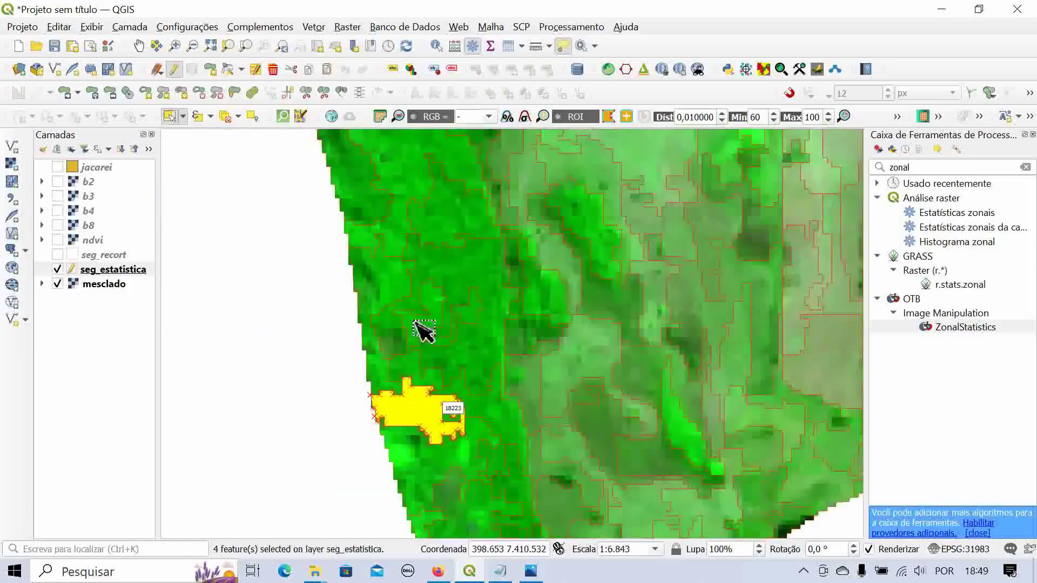
pyautogui.keyDown('ctrl'); pyautogui.click(465, 263); pyautogui.keyUp('ctrl')
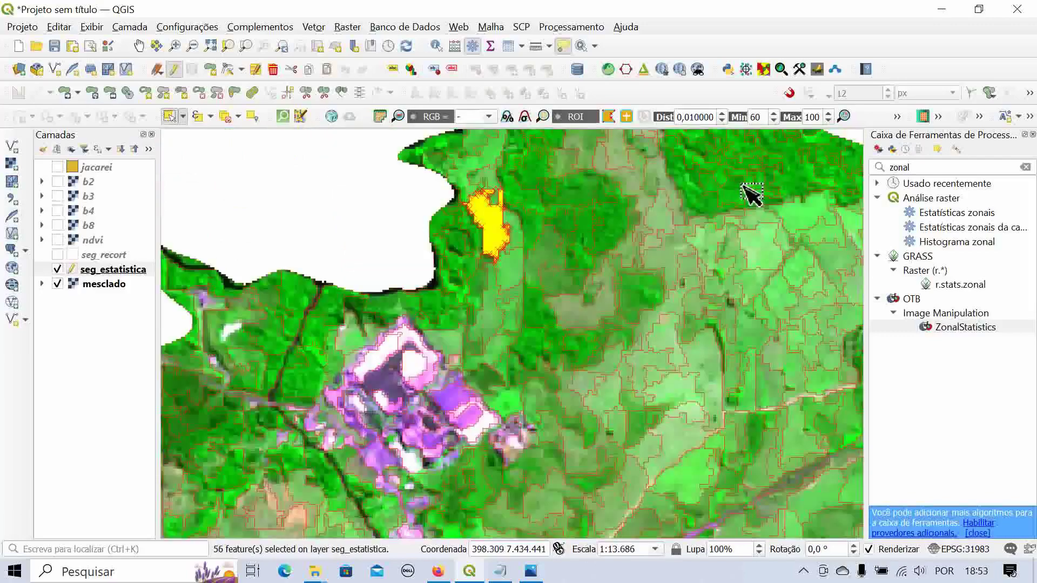
# - Add the dense-vegetation segments near the northern boundary, including the one beside the river bend, to the selection
pyautogui.scroll(-2, 729, 181)
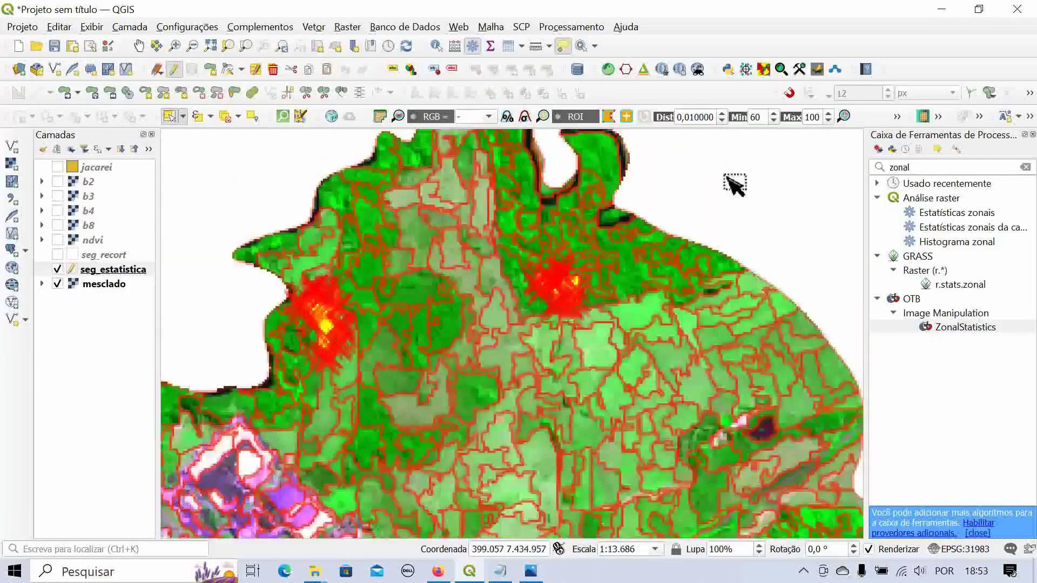
pyautogui.keyDown('ctrl'); pyautogui.click(582, 241); pyautogui.keyUp('ctrl')
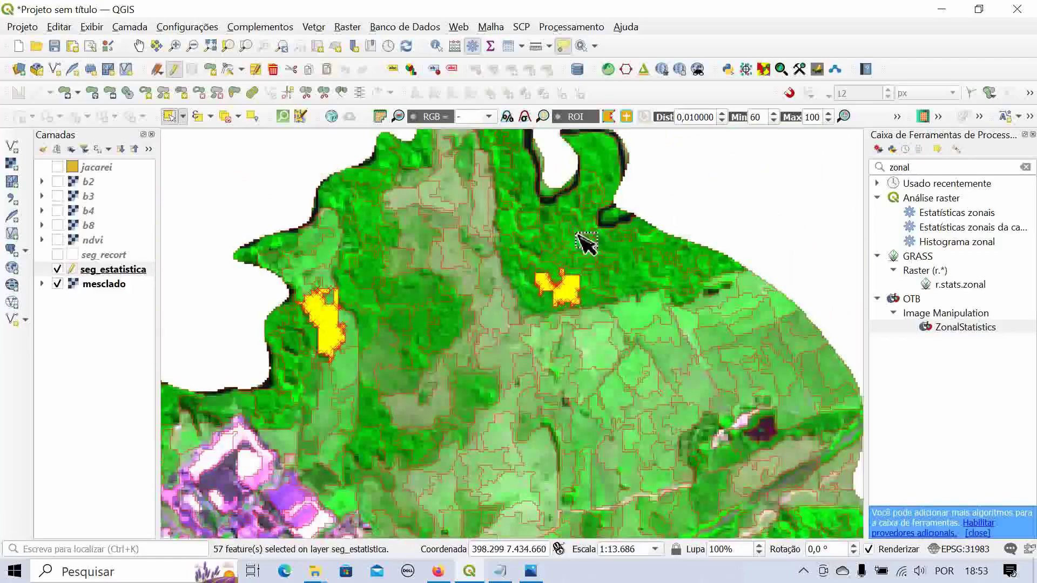
pyautogui.keyDown('ctrl'); pyautogui.click(602, 164); pyautogui.keyUp('ctrl')
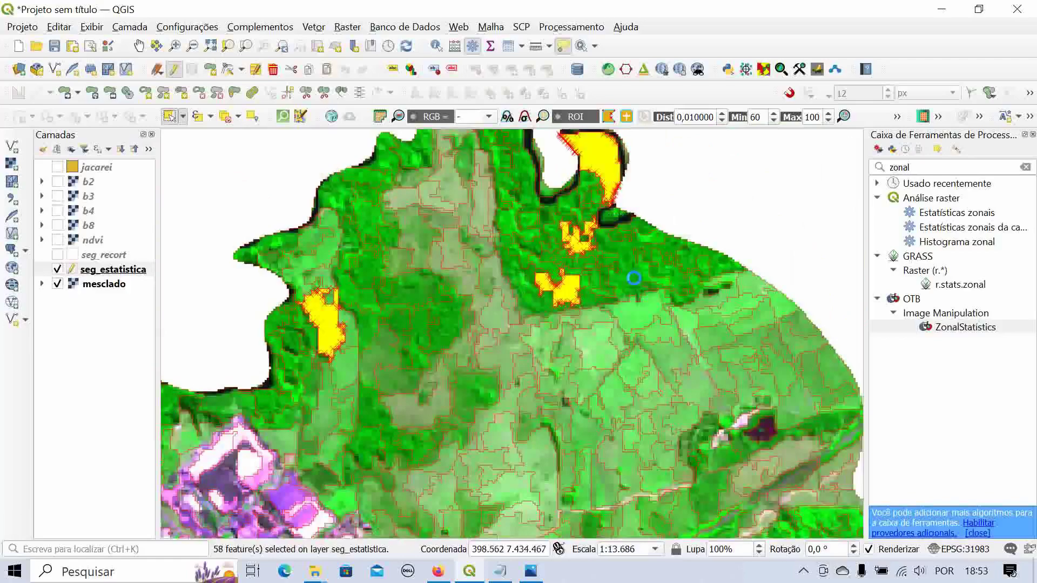
# - Open the seg_estatistica attribute table and update the amostras field to 1 for the selected segments only
pyautogui.scroll(-2, 442, 259)
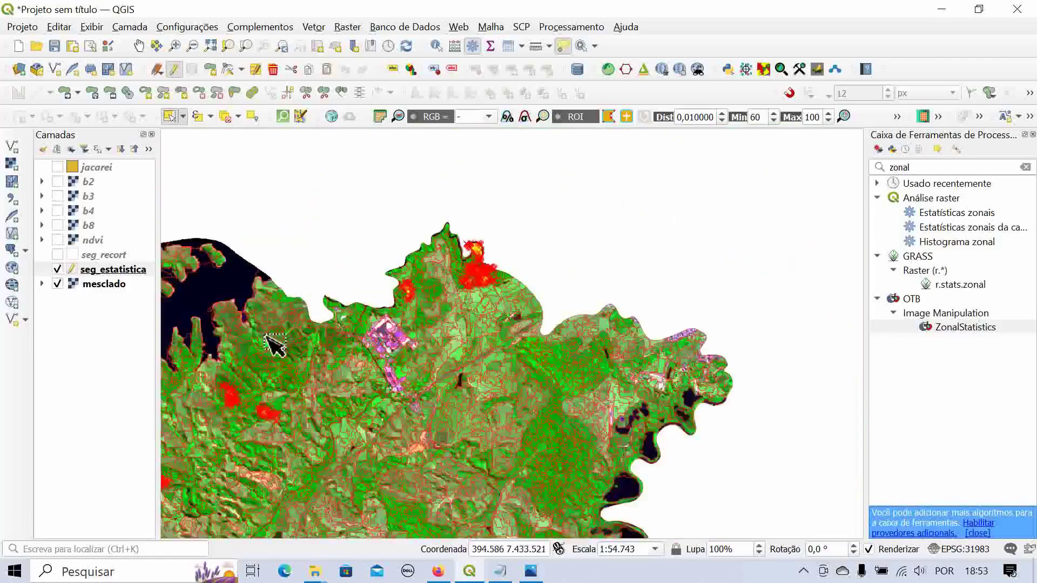
pyautogui.scroll(-2, 346, 373)
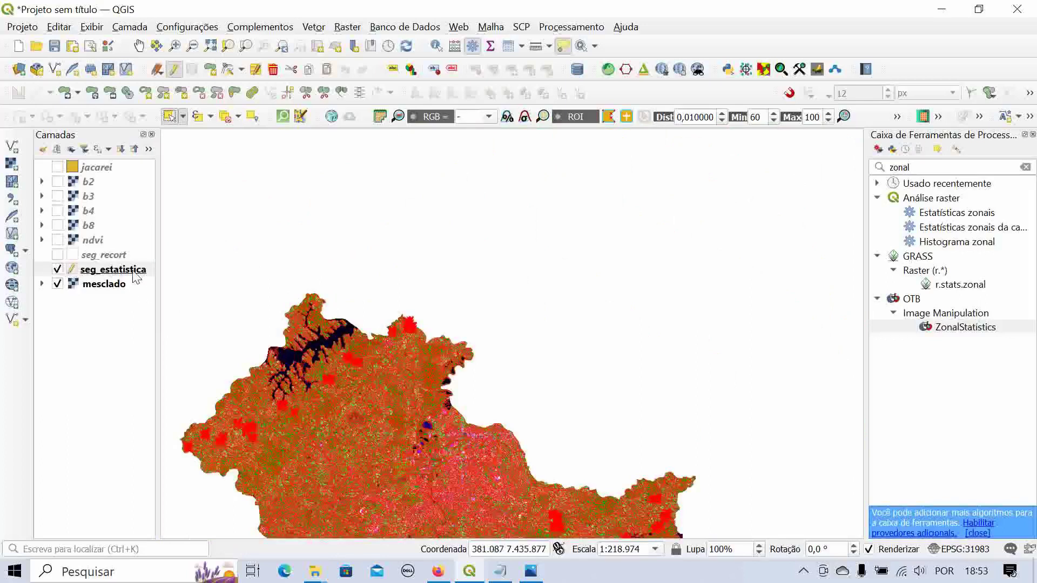
pyautogui.moveTo(136, 276)
pyautogui.rightClick(106, 273)
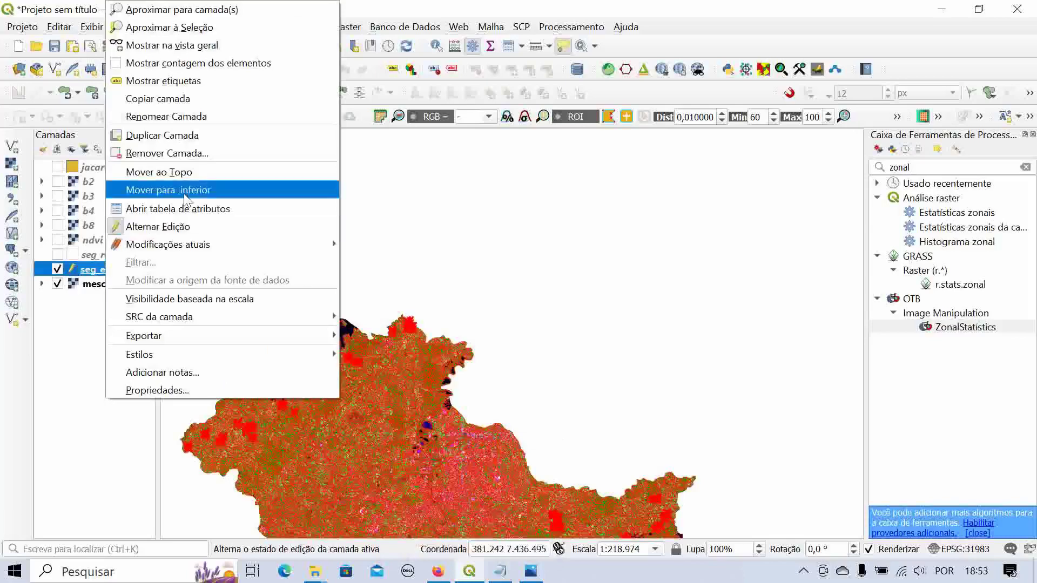
pyautogui.click(186, 209)
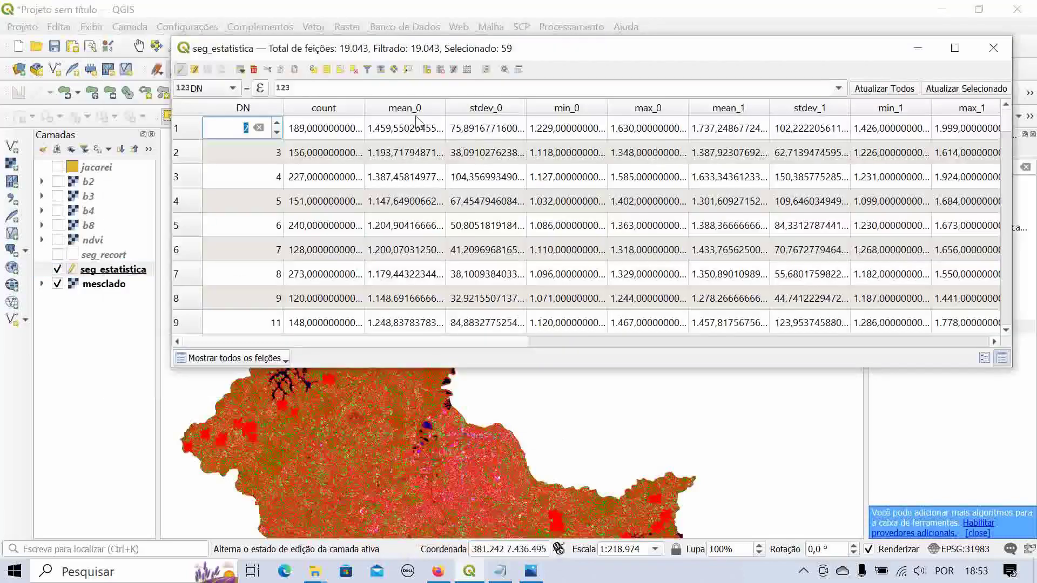
pyautogui.click(233, 89)
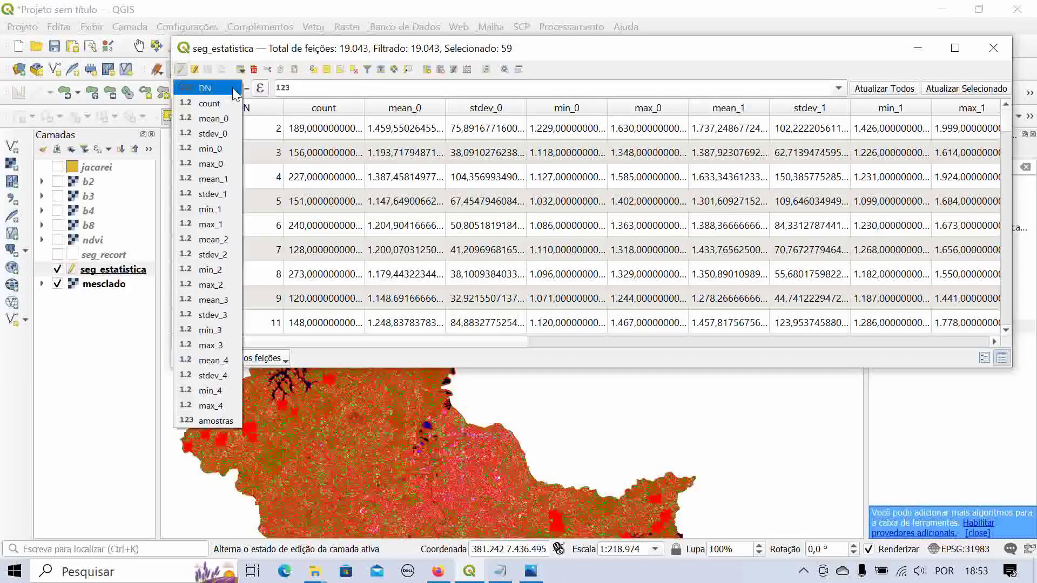
pyautogui.click(229, 424)
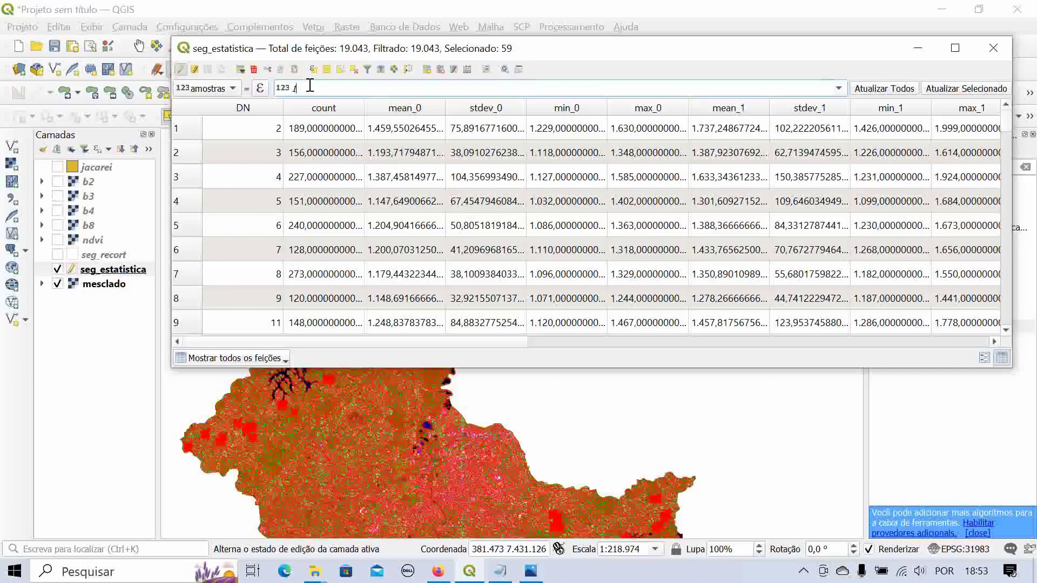
pyautogui.moveTo(435, 343); pyautogui.dragTo(944, 356)
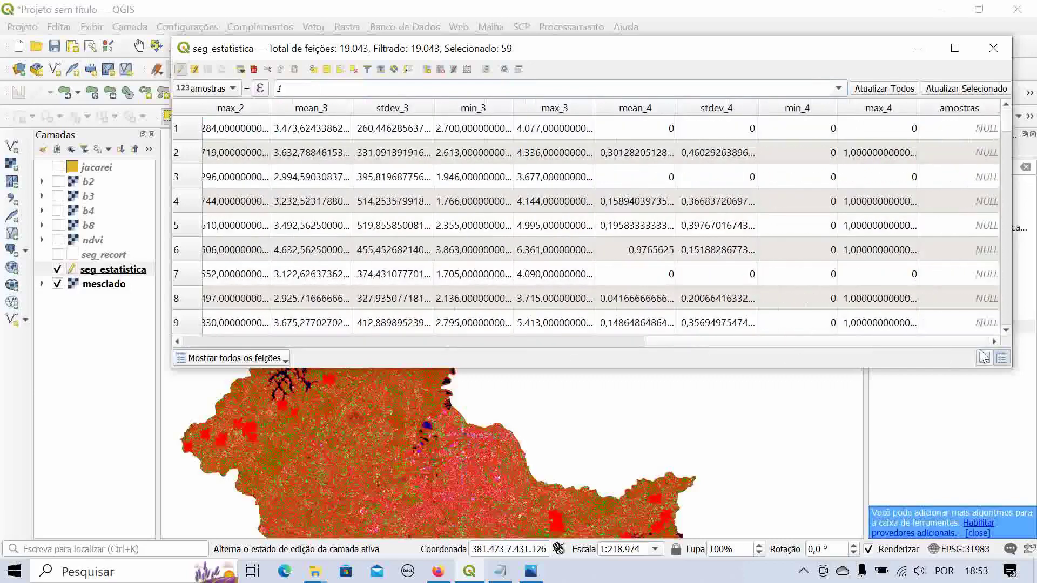
pyautogui.moveTo(1006, 131)
pyautogui.mouseDown()
pyautogui.moveTo(1022, 263)
pyautogui.moveTo(1010, 274)
pyautogui.moveTo(1012, 322)
pyautogui.moveTo(1008, 122)
pyautogui.mouseUp()
pyautogui.click(970, 89)
pyautogui.moveTo(1003, 126)
pyautogui.mouseDown()
pyautogui.moveTo(1024, 260)
pyautogui.moveTo(958, 283)
pyautogui.moveTo(1005, 256)
pyautogui.moveTo(1001, 109)
pyautogui.mouseUp()
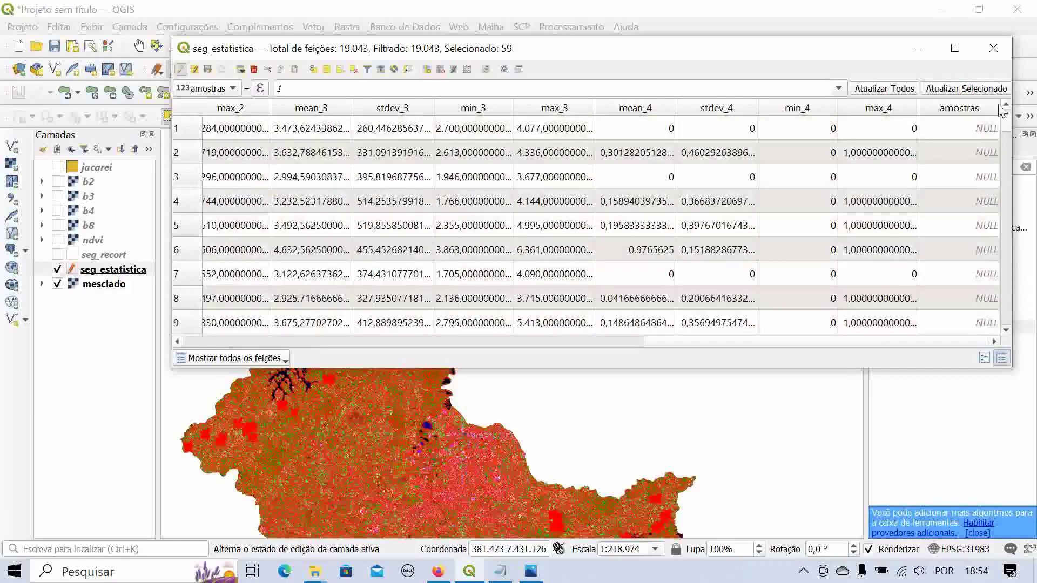
# - Move the selected rows to the top of the attribute table and check their amostras values down to the unselected rows
pyautogui.click(380, 71)
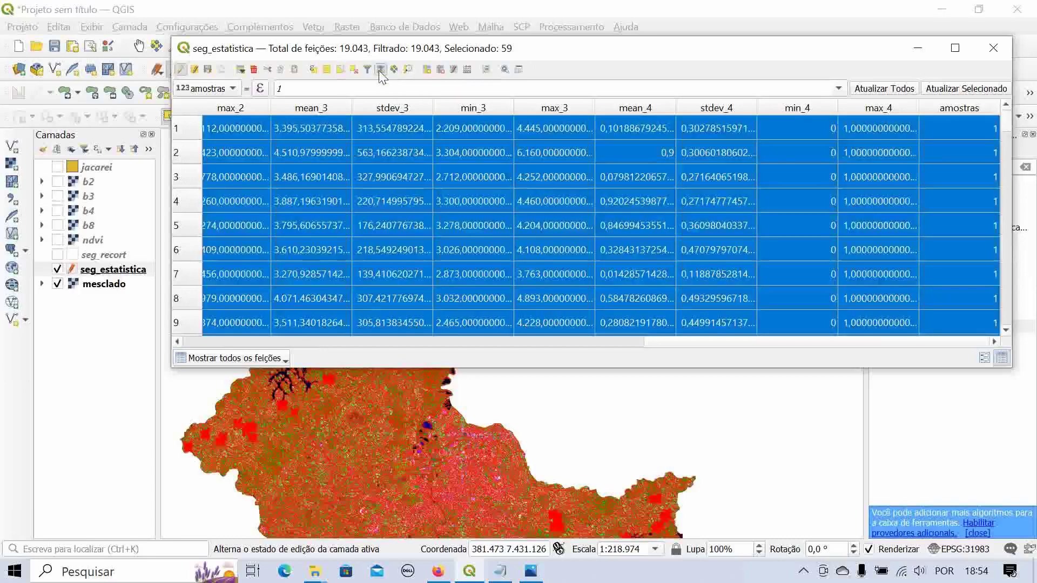
pyautogui.hscroll(-3, 527, 342)
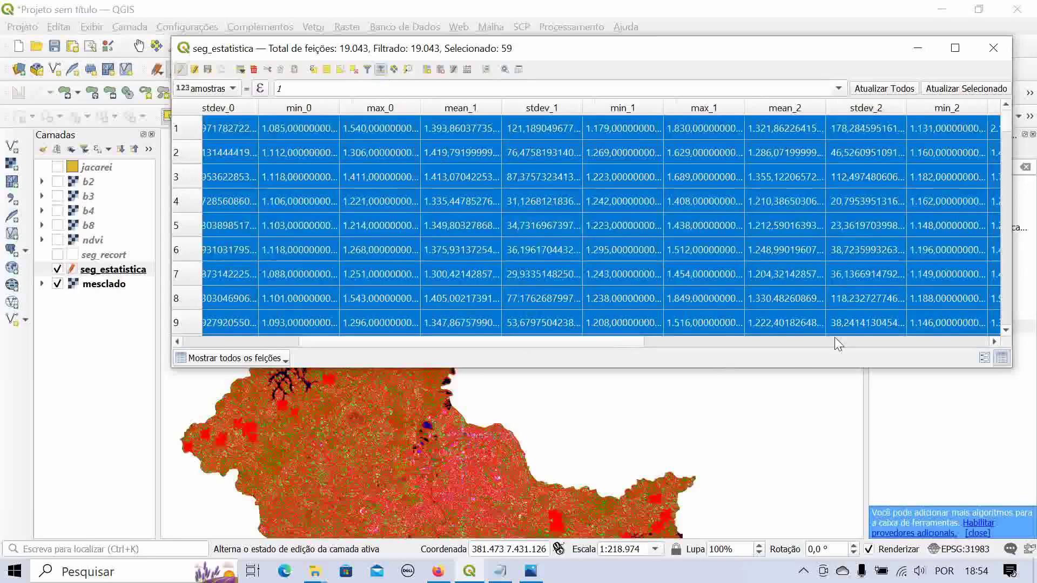
pyautogui.hscroll(3, 615, 343)
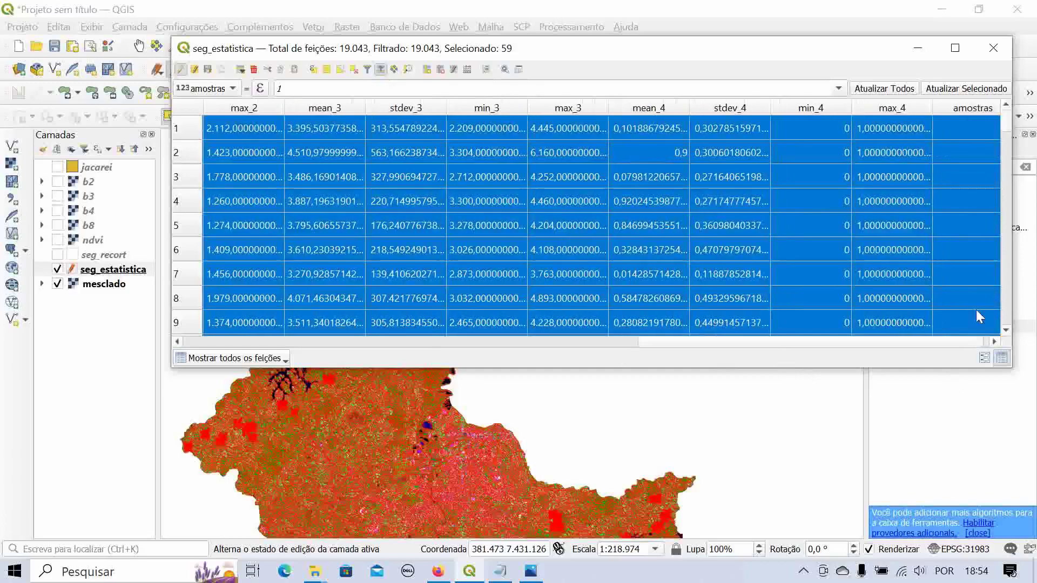
pyautogui.scroll(-20, 986, 178)
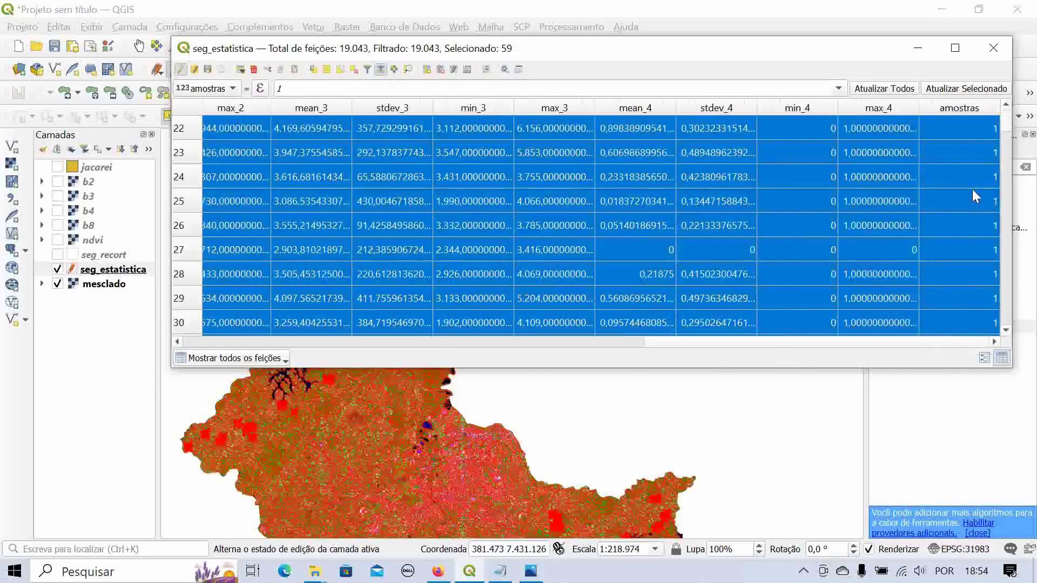
pyautogui.scroll(2, 964, 246)
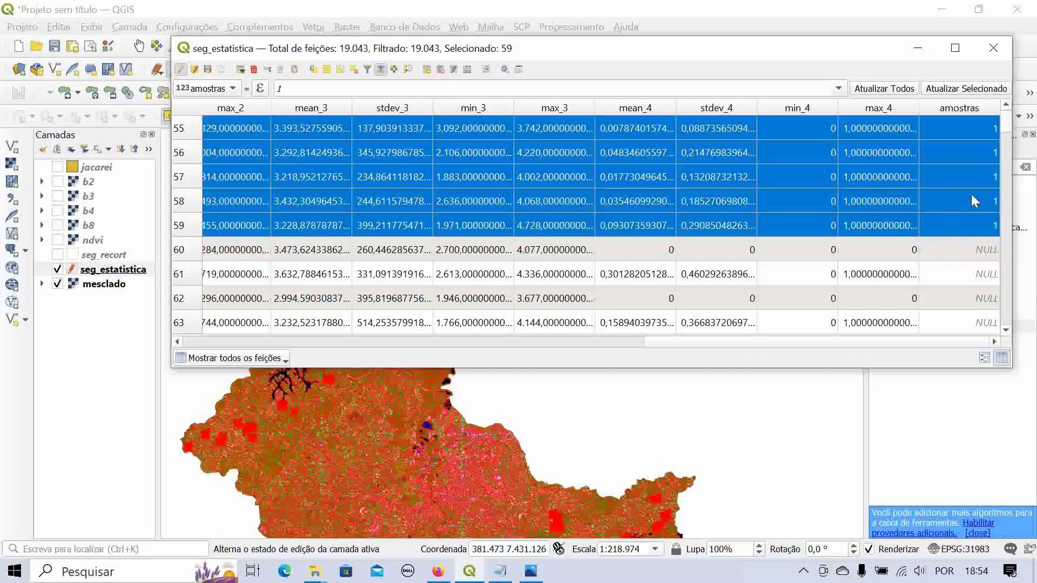
pyautogui.scroll(-1, 971, 193)
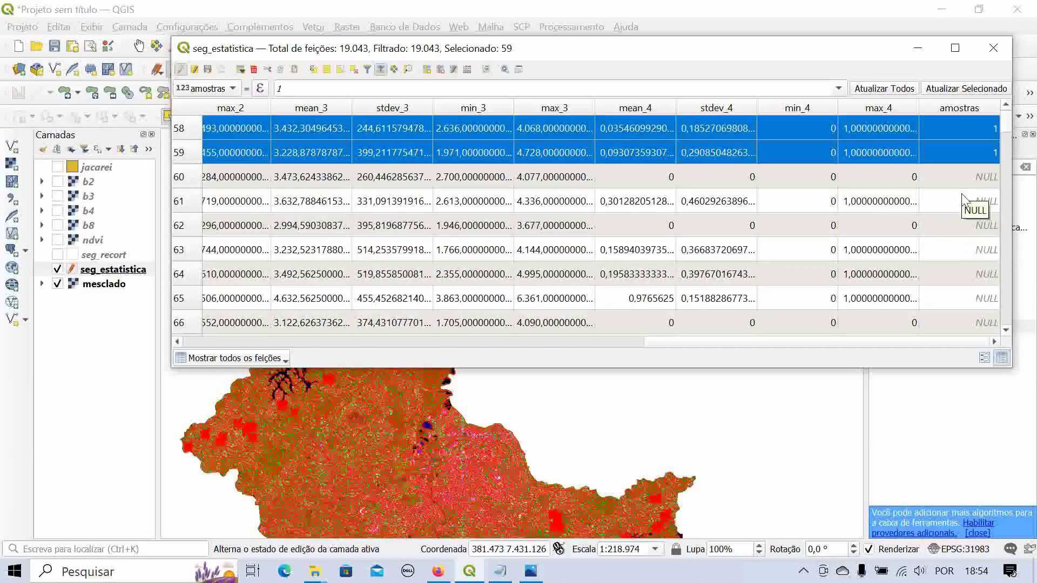
pyautogui.scroll(1, 825, 226)
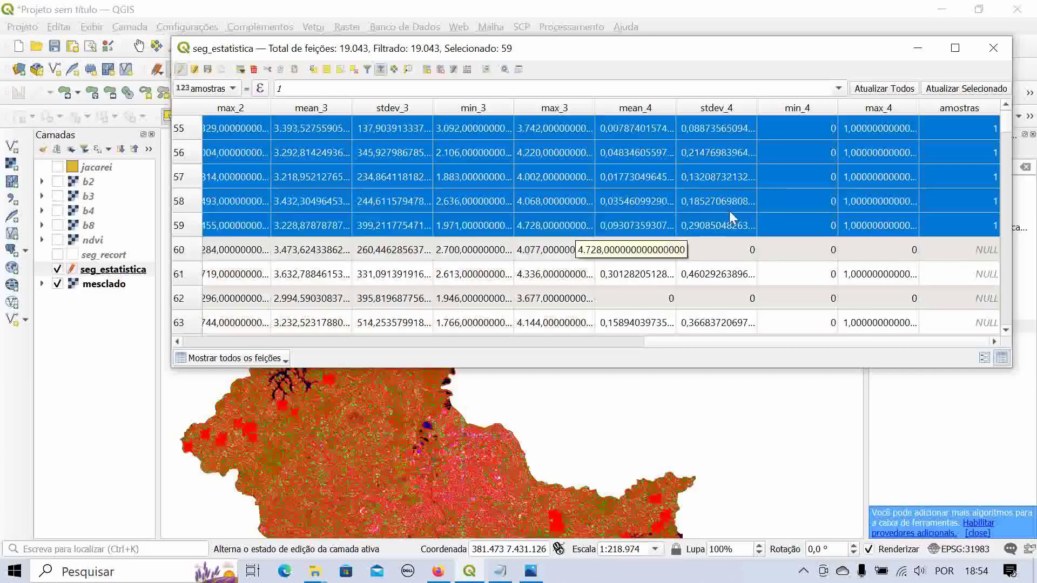
pyautogui.scroll(10, 815, 236)
pyautogui.scroll(4, 815, 235)
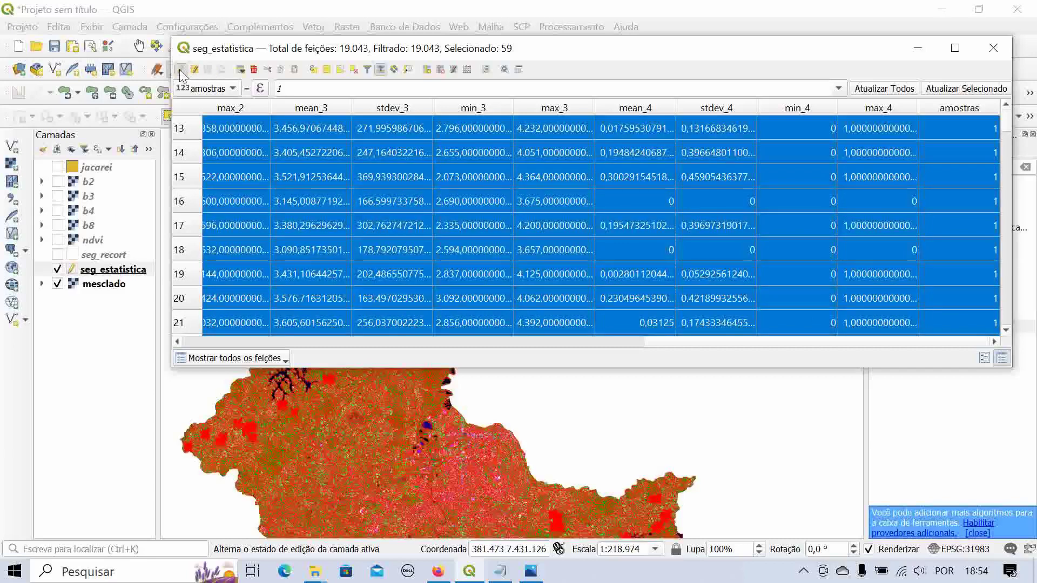
# - End editing of seg_estatistica with its changes kept, close the attribute table and deselect all segments
pyautogui.click(181, 69)
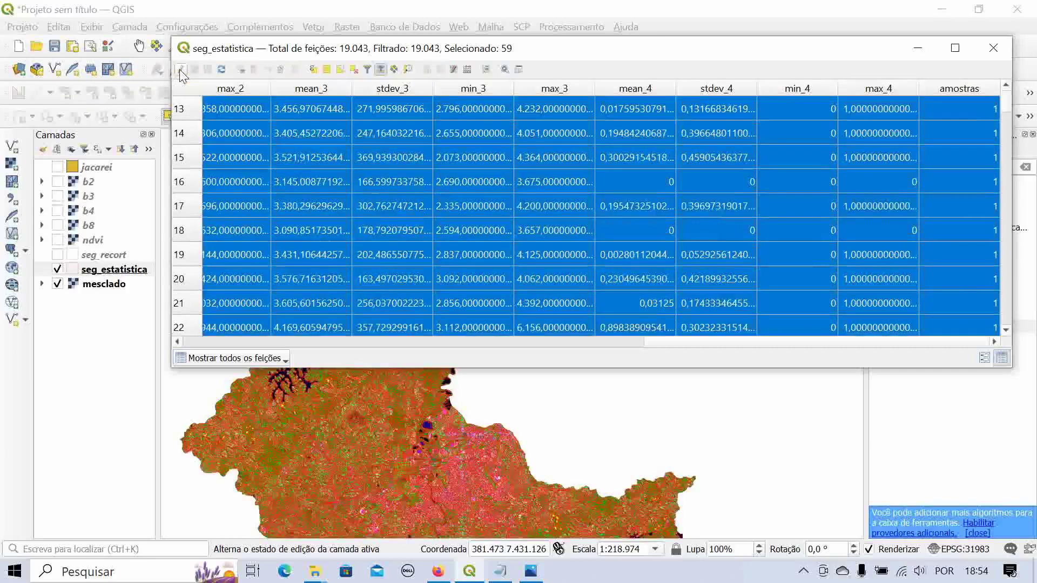
pyautogui.click(994, 48)
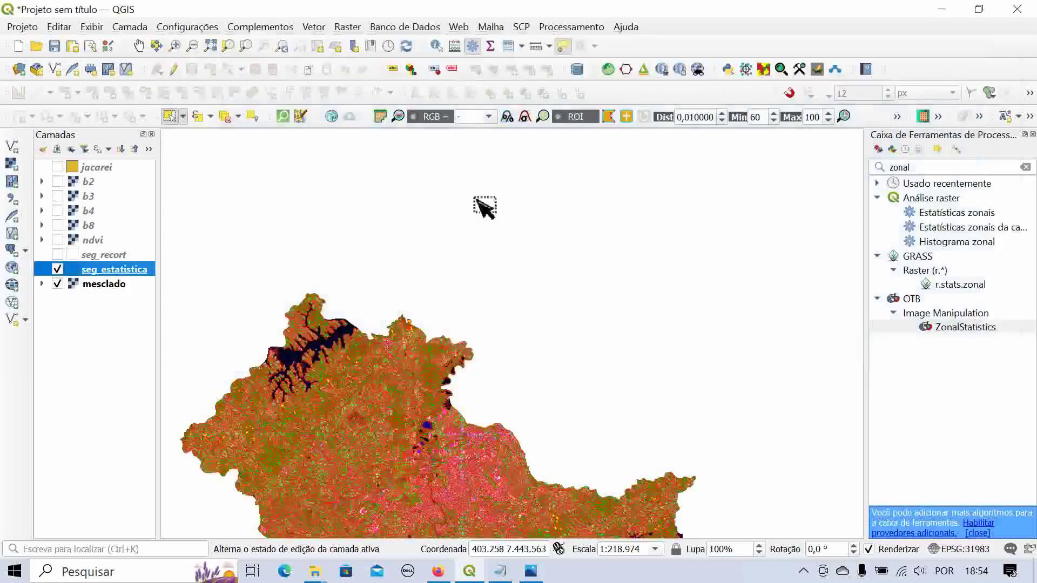
pyautogui.click(226, 120)
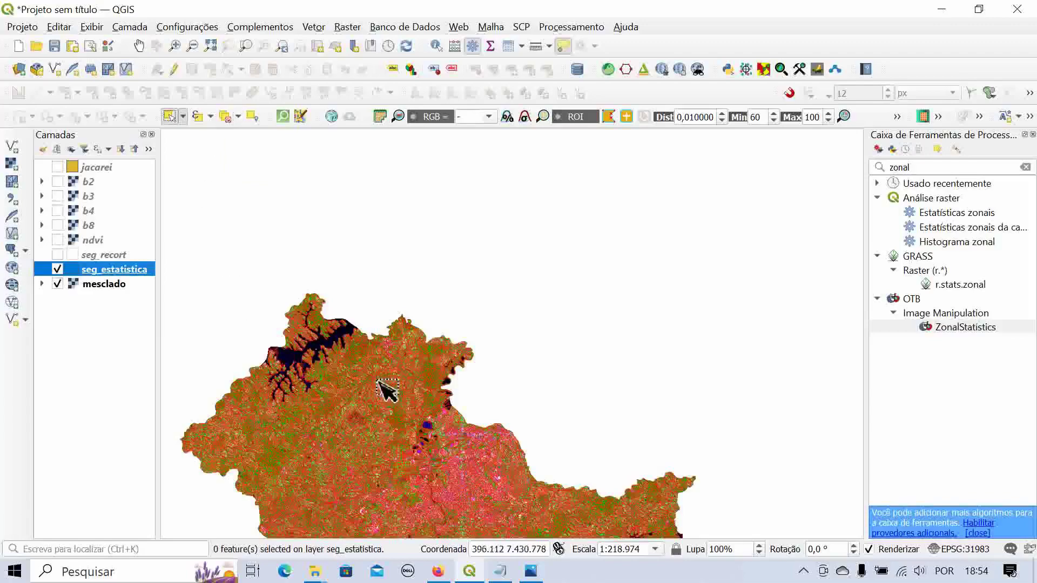
# - Start editing seg_estatistica and select the first brownish-green low-vegetation segments in the hills around the small dark pond in the south
pyautogui.scroll(-1, 413, 364)
pyautogui.scroll(2, 437, 496)
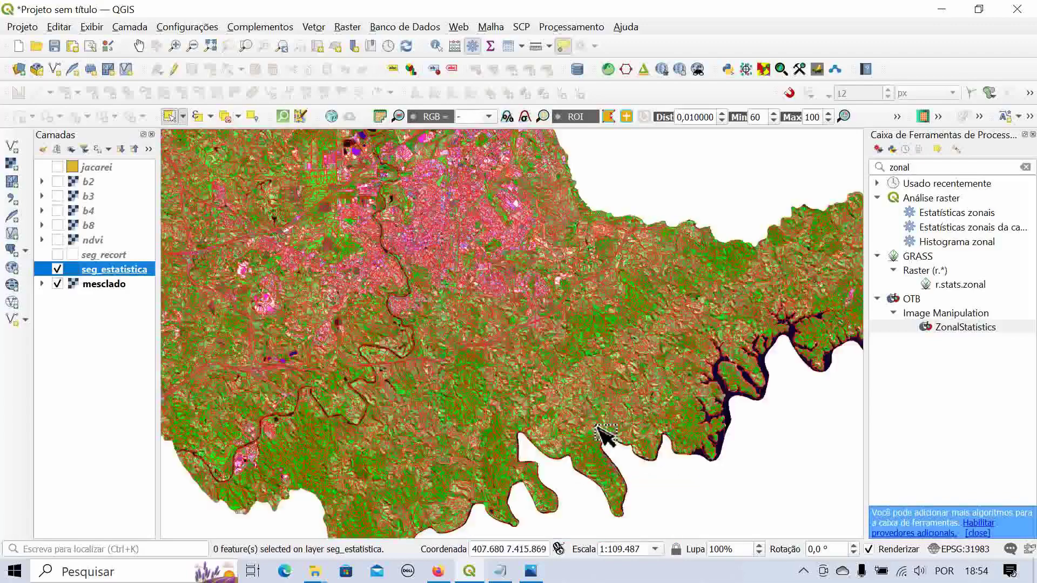
pyautogui.scroll(1, 638, 426)
pyautogui.scroll(1, 631, 419)
pyautogui.scroll(1, 572, 413)
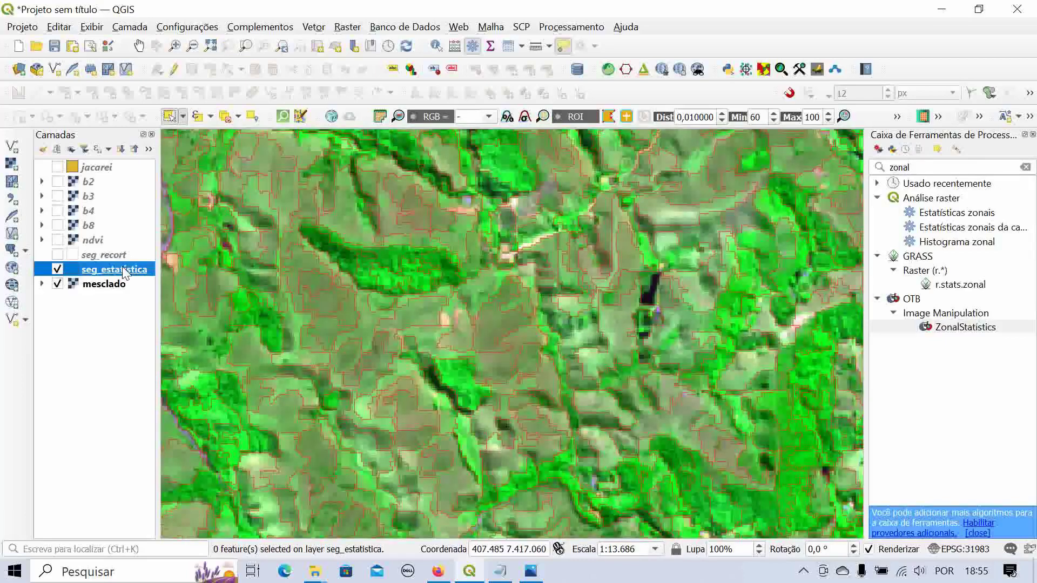
pyautogui.click(174, 70)
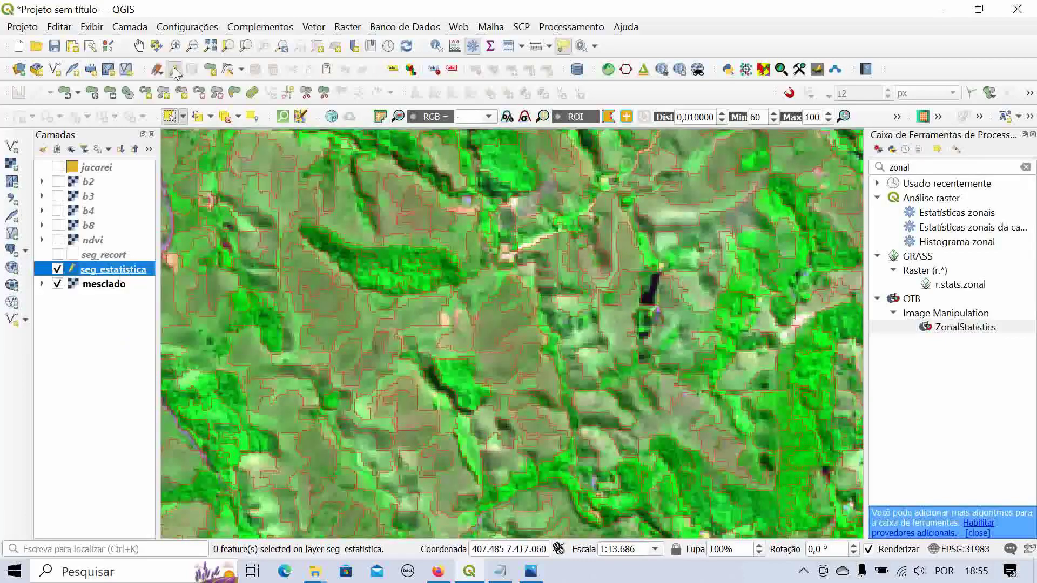
pyautogui.click(169, 116)
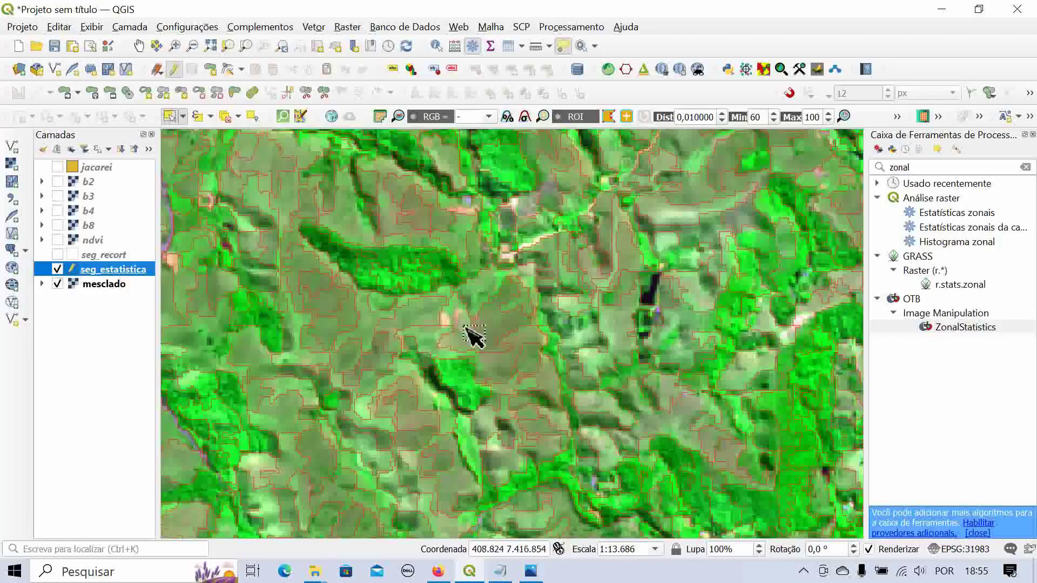
pyautogui.click(496, 340)
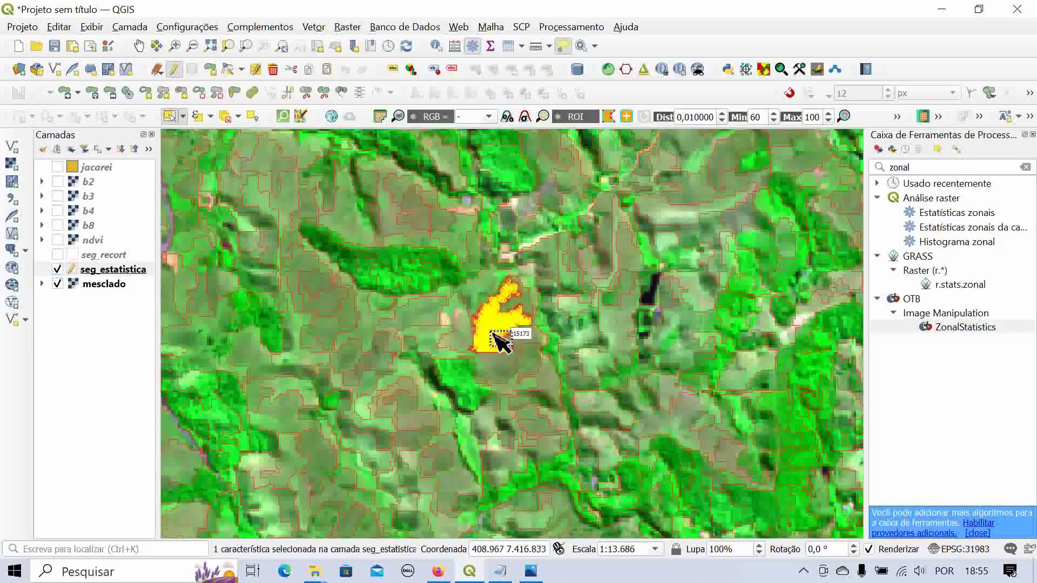
pyautogui.keyDown('shift'); pyautogui.click(334, 306); pyautogui.keyUp('shift')
pyautogui.keyDown('shift'); pyautogui.click(419, 422); pyautogui.keyUp('shift')
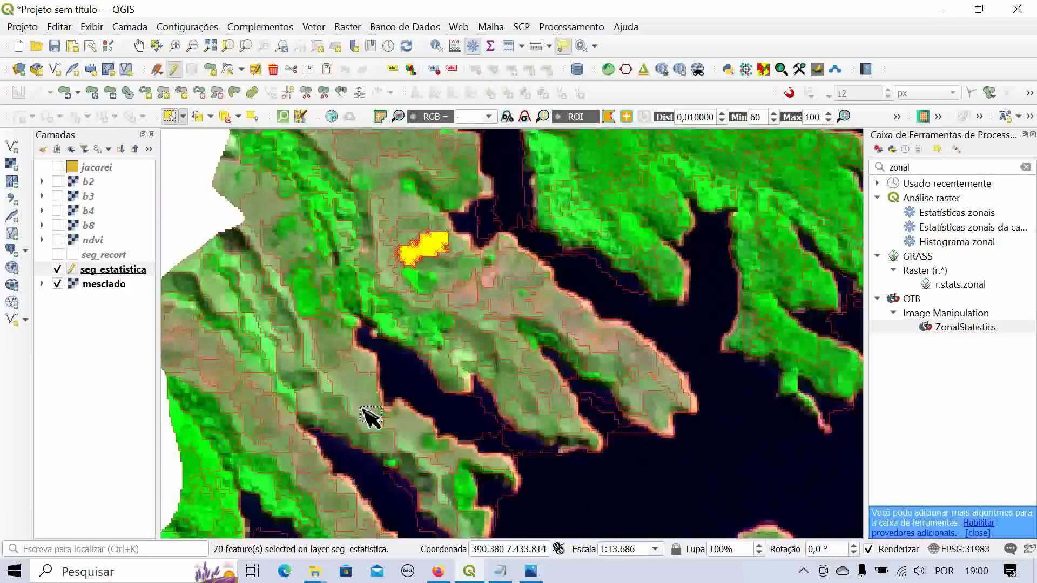
# - Add the brownish-green low-vegetation segments on the slopes west of the northern reservoir's inlets to the selection
pyautogui.keyDown('shift'); pyautogui.click(370, 416); pyautogui.keyUp('shift')
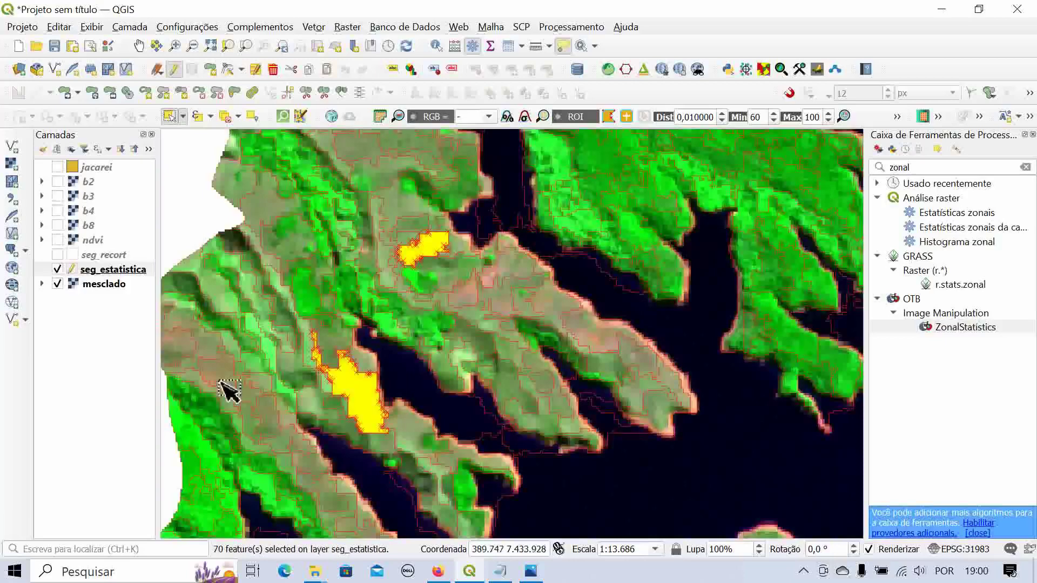
pyautogui.keyDown('shift'); pyautogui.click(223, 380); pyautogui.keyUp('shift')
pyautogui.keyDown('shift'); pyautogui.click(328, 493); pyautogui.keyUp('shift')
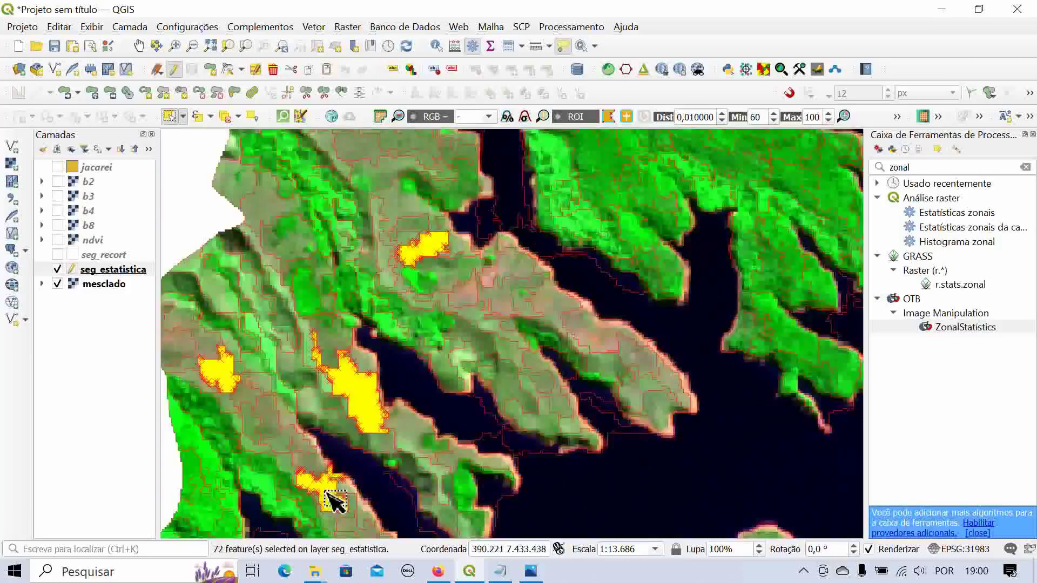
pyautogui.keyDown('shift'); pyautogui.click(330, 497); pyautogui.keyUp('shift')
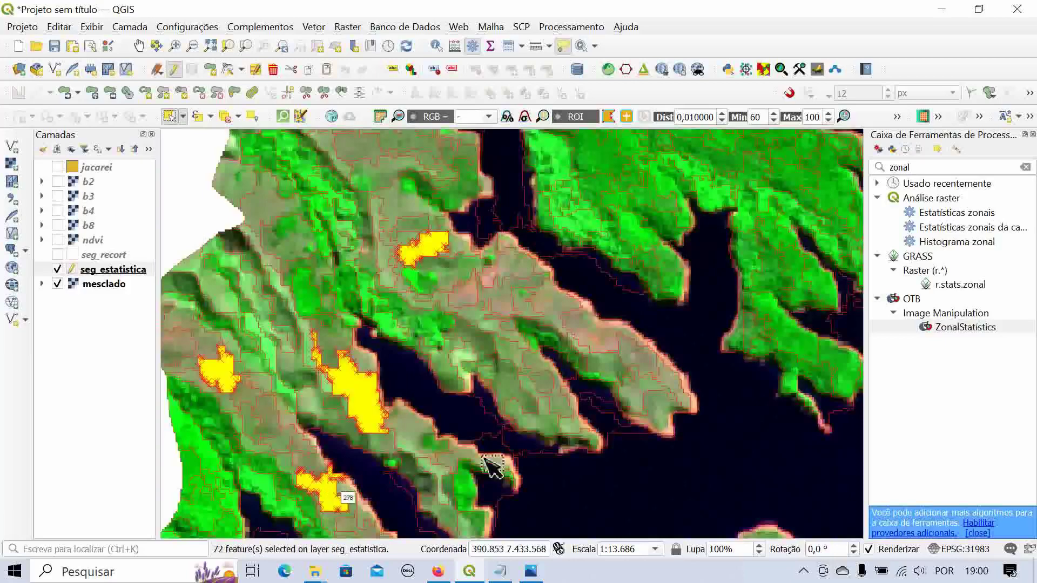
pyautogui.keyDown('shift'); pyautogui.click(550, 388); pyautogui.keyUp('shift')
pyautogui.keyDown('ctrl'); pyautogui.click(522, 387); pyautogui.keyUp('ctrl')
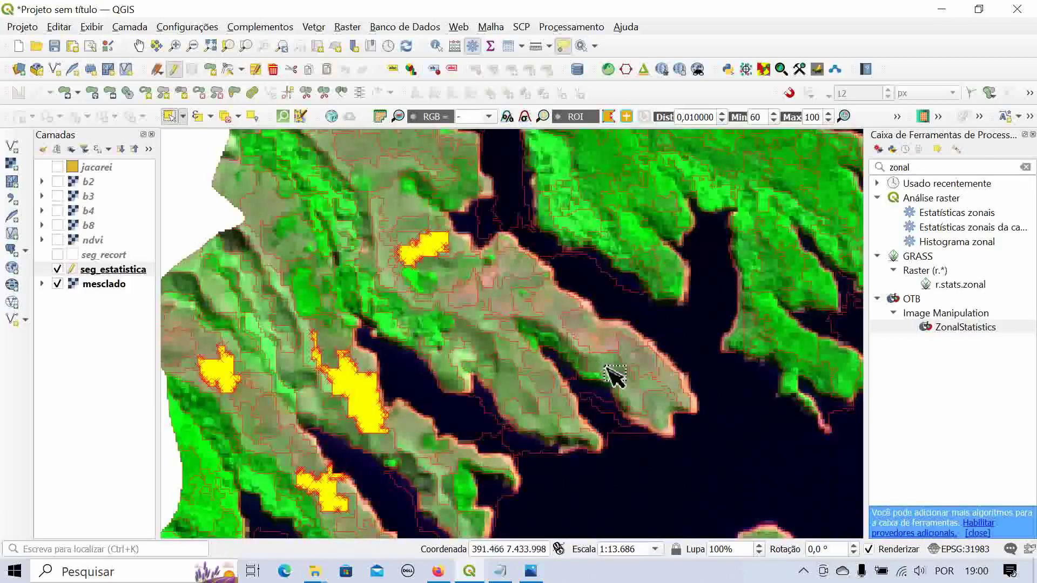
# - Open the seg_estatistica attribute table and update the amostras field to 2 for the selected segments only
pyautogui.scroll(-3, 632, 416)
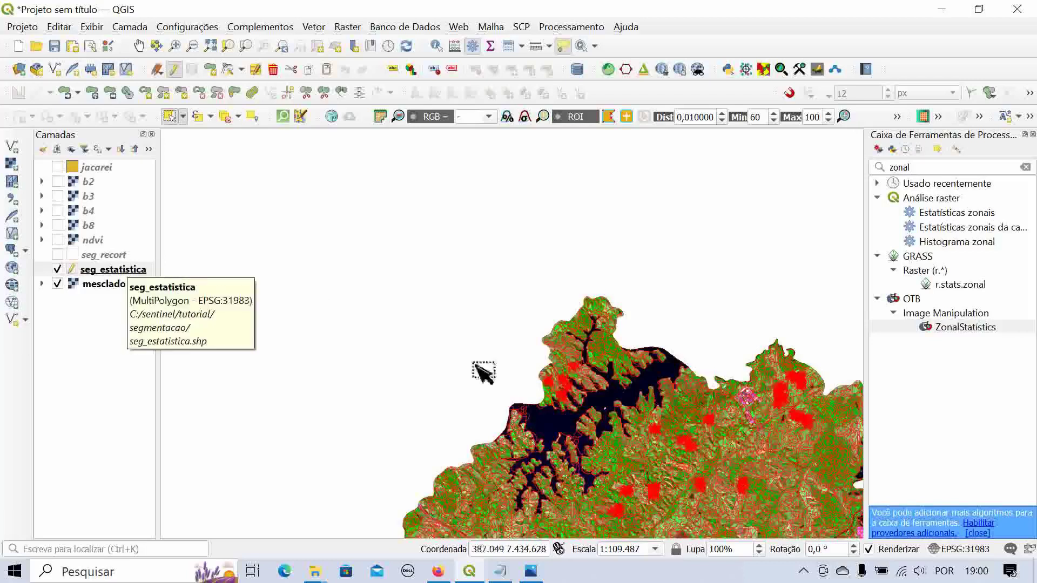
pyautogui.rightClick(134, 272)
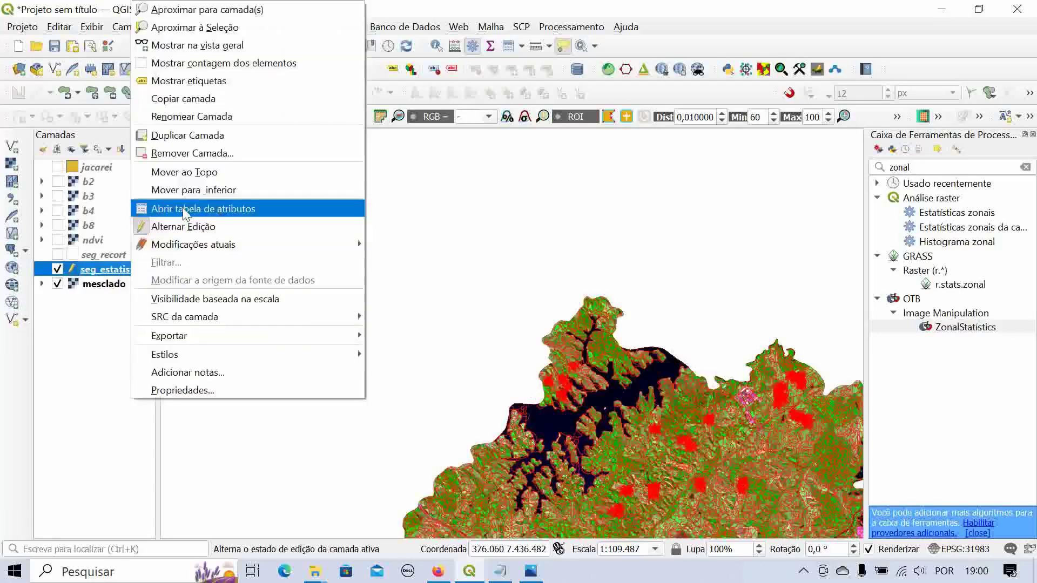
pyautogui.click(184, 210)
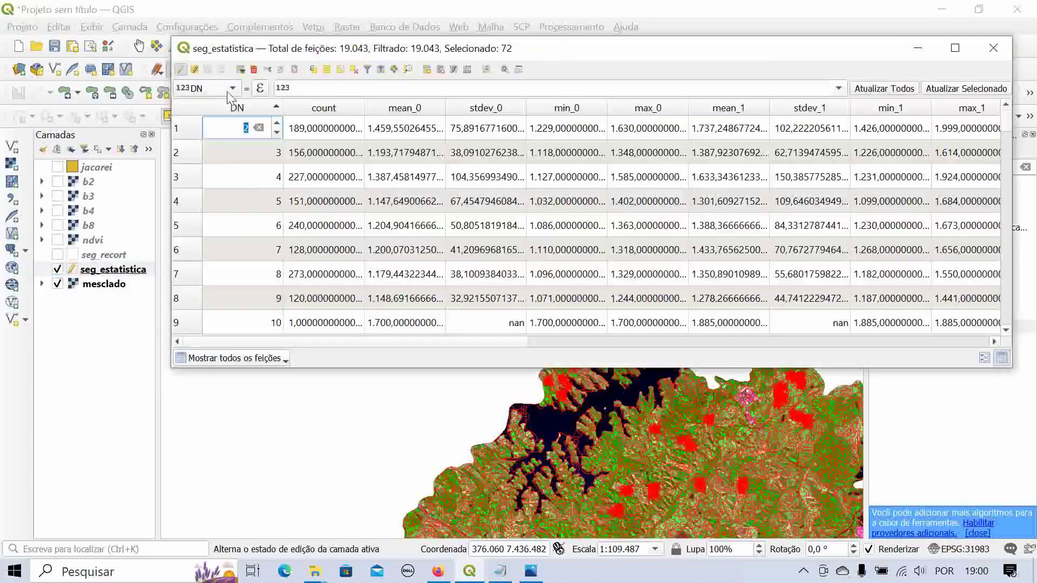
pyautogui.click(227, 92)
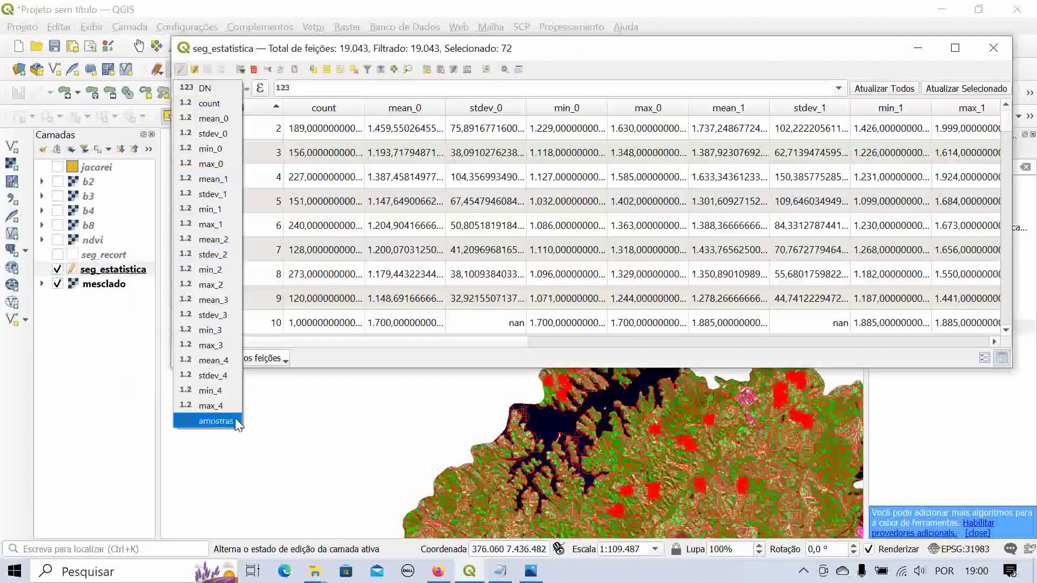
pyautogui.click(216, 421)
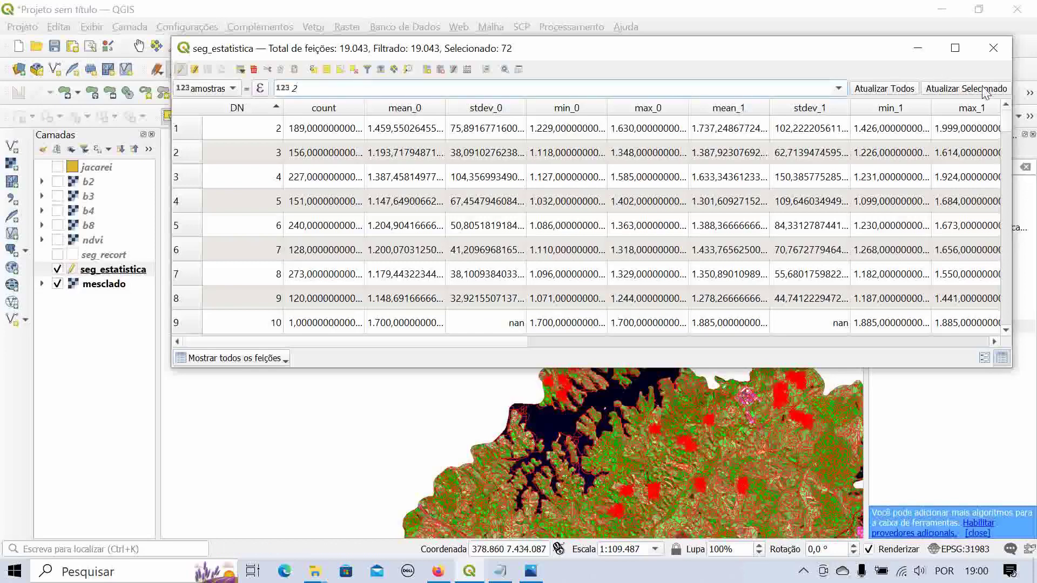
# - Move the selected rows to the top of the attribute table and check their amostras values down to the first unselected rows
pyautogui.click(382, 69)
pyautogui.moveTo(510, 340); pyautogui.dragTo(1018, 350)
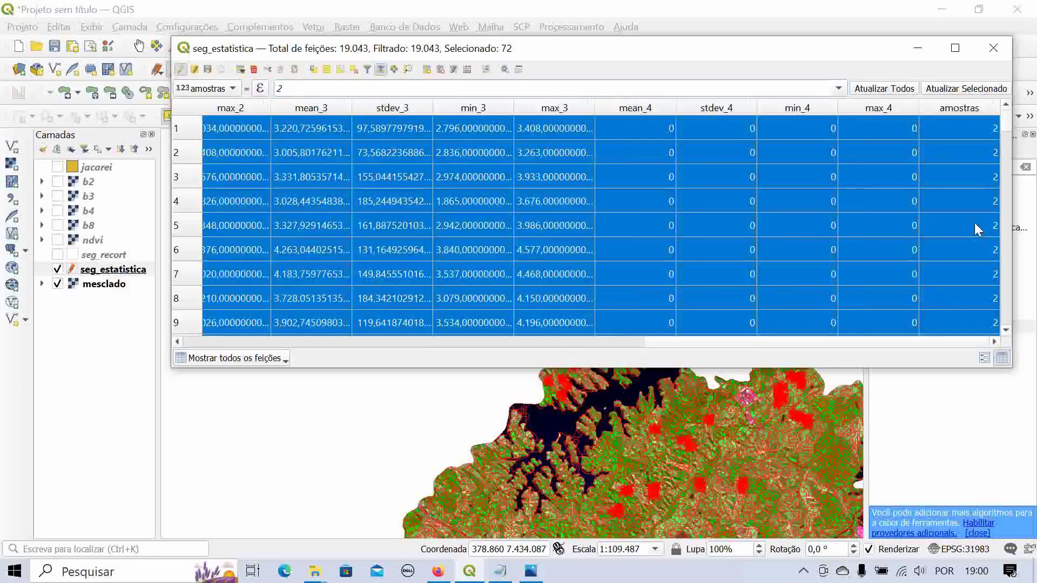
pyautogui.scroll(-20, 975, 225)
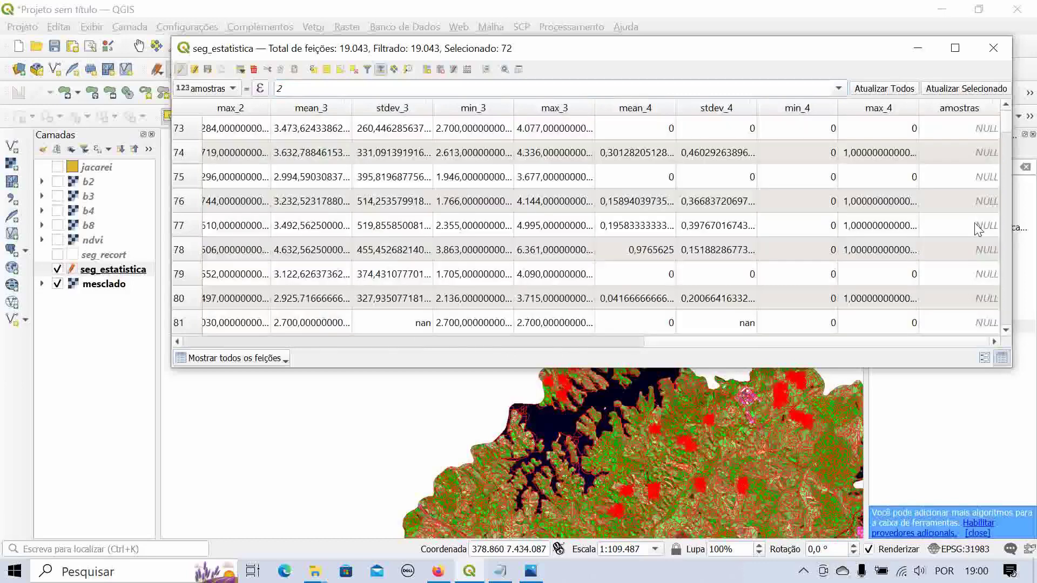
pyautogui.scroll(1, 978, 229)
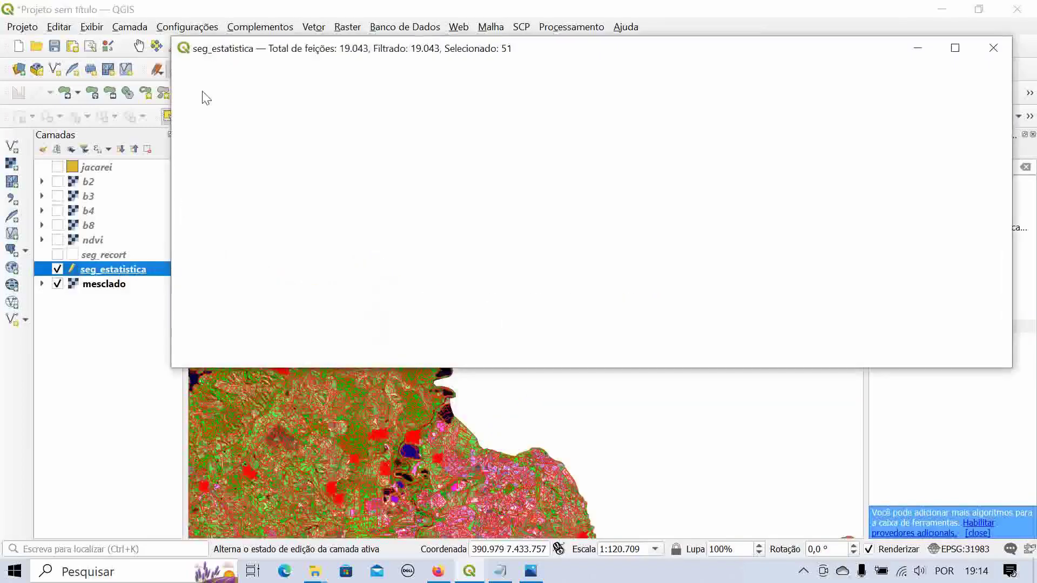
# - Update the amostras field to 5 for only the selected segments of the last sample class
pyautogui.click(204, 87)
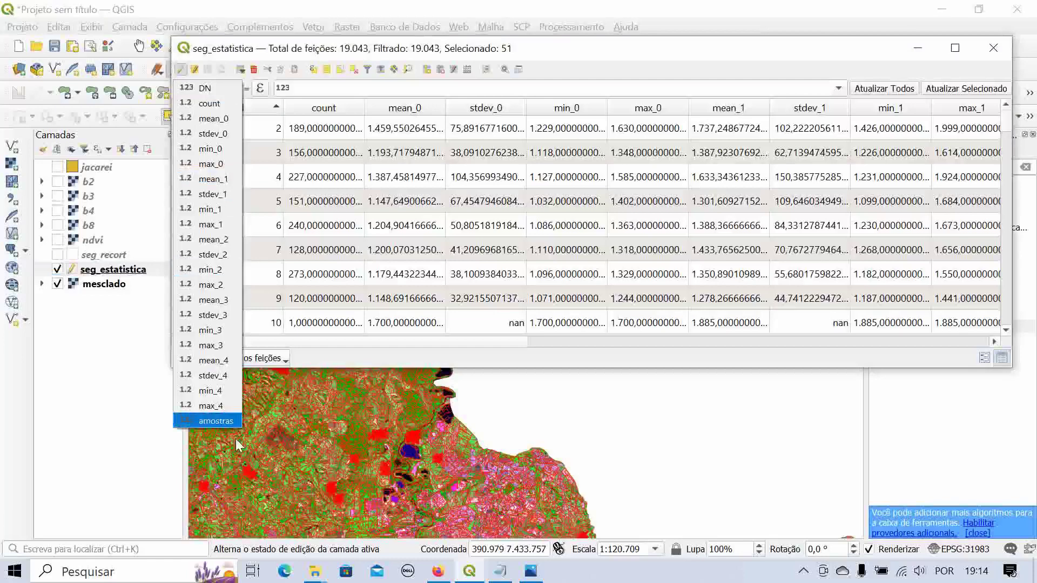
pyautogui.click(213, 421)
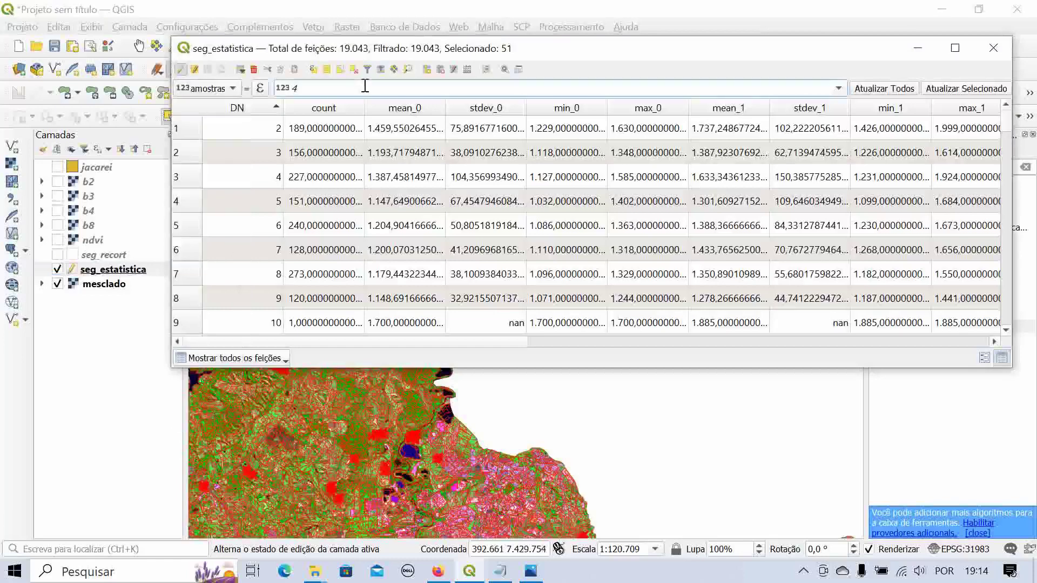
pyautogui.press('BackSpace')
pyautogui.write('5')
pyautogui.moveTo(489, 341); pyautogui.dragTo(905, 346)
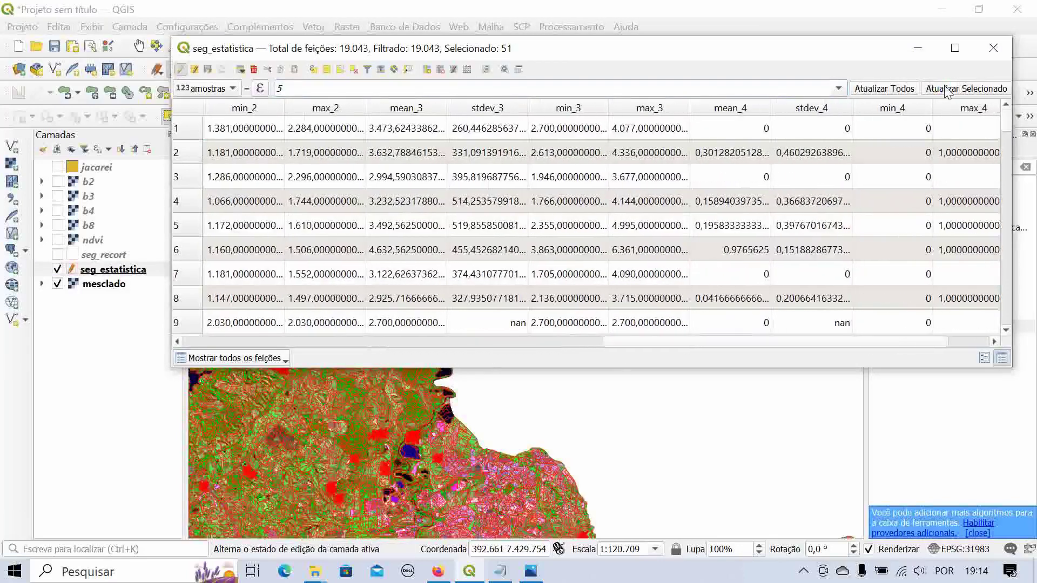
# - Bring the selected segments' rows to the top of the table and check their values in the amostras column
pyautogui.click(380, 69)
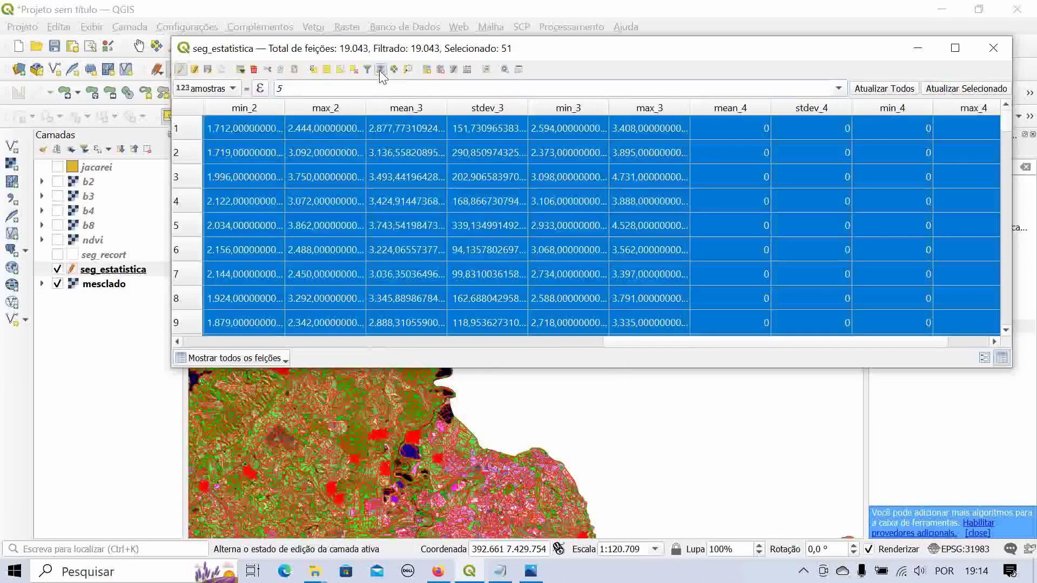
pyautogui.click(454, 343)
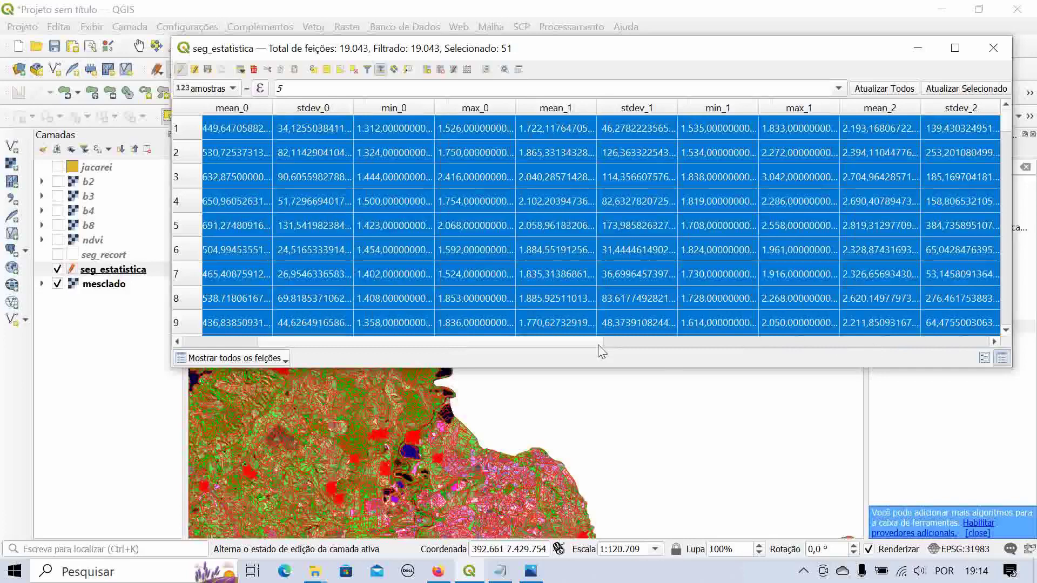
pyautogui.moveTo(598, 343); pyautogui.dragTo(1004, 346)
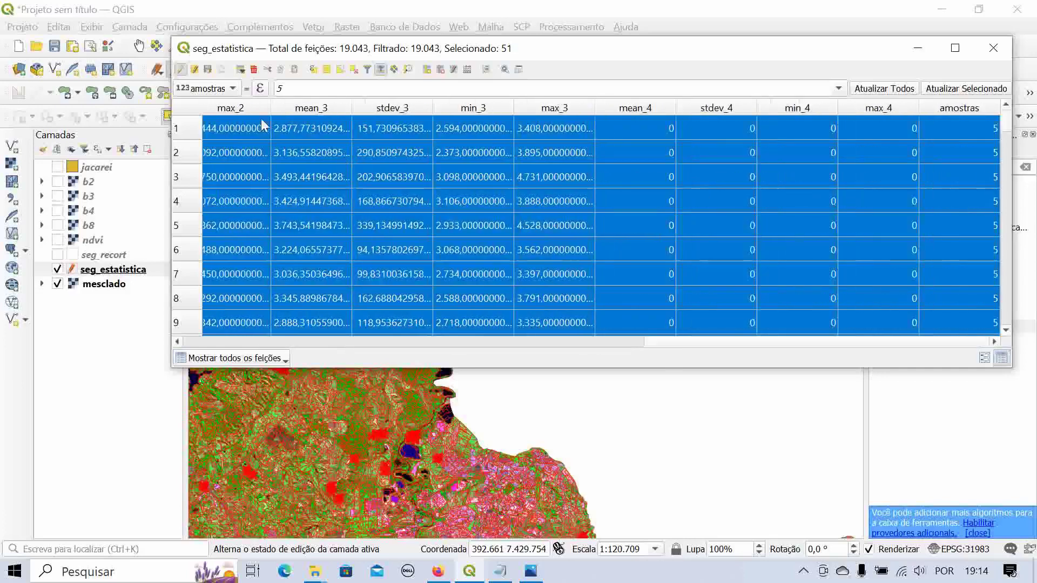
# - Save the seg_estatistica edits, end editing, close the attribute table and deselect all segments
pyautogui.click(208, 71)
pyautogui.click(178, 69)
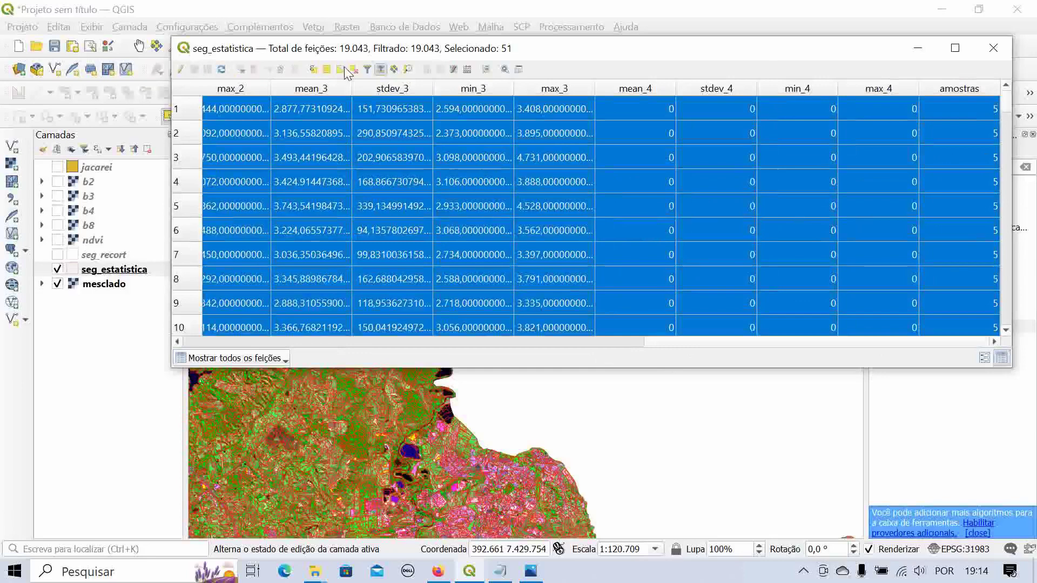
pyautogui.click(993, 48)
pyautogui.click(225, 118)
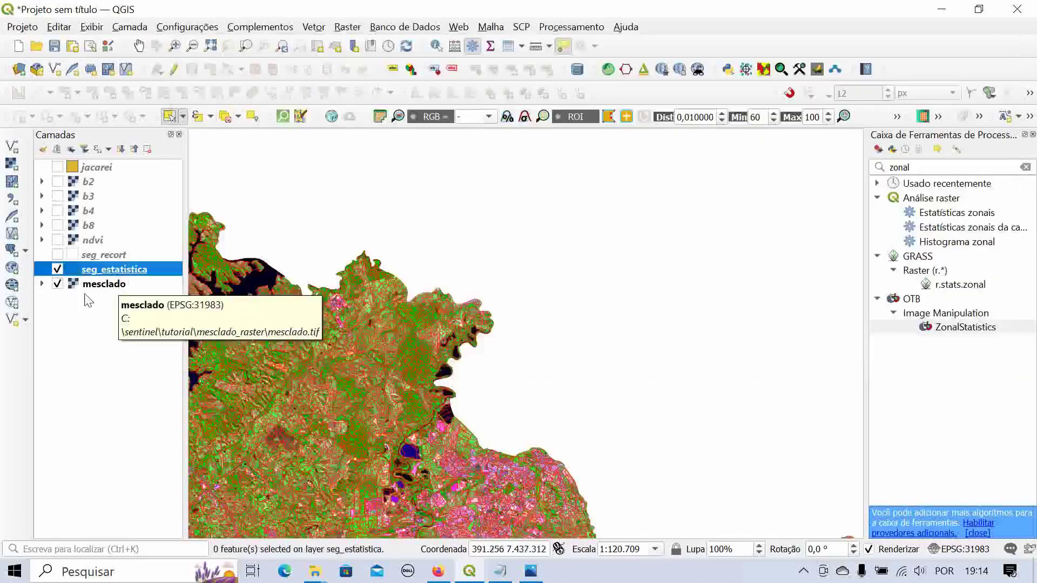
# - Bring up the available actions for the seg_estatistica layer
pyautogui.rightClick(136, 276)
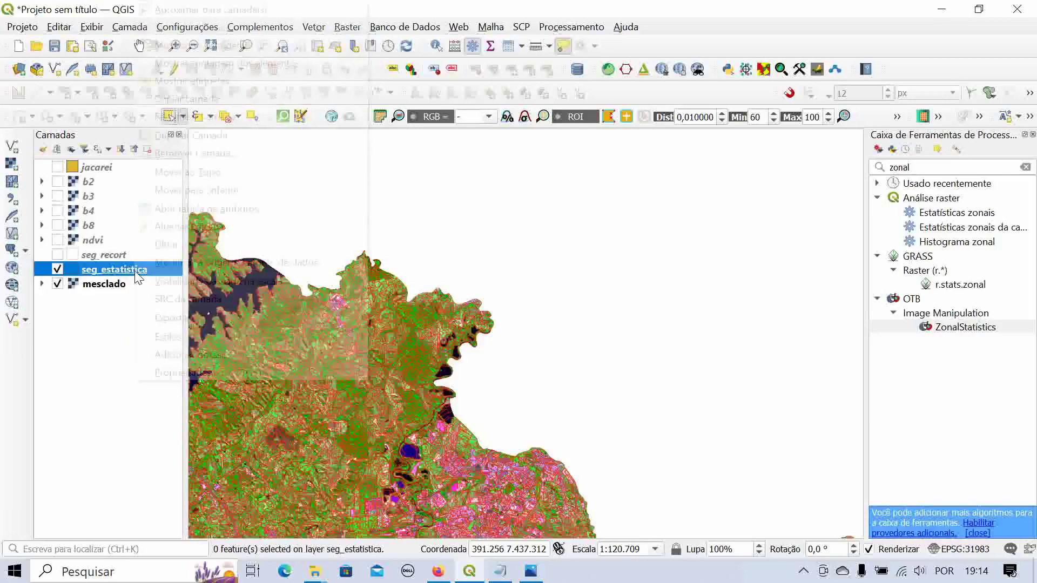
# - Open the attribute table of the seg_estatistica layer and sort its records by the amostras field in descending order
pyautogui.click(171, 209)
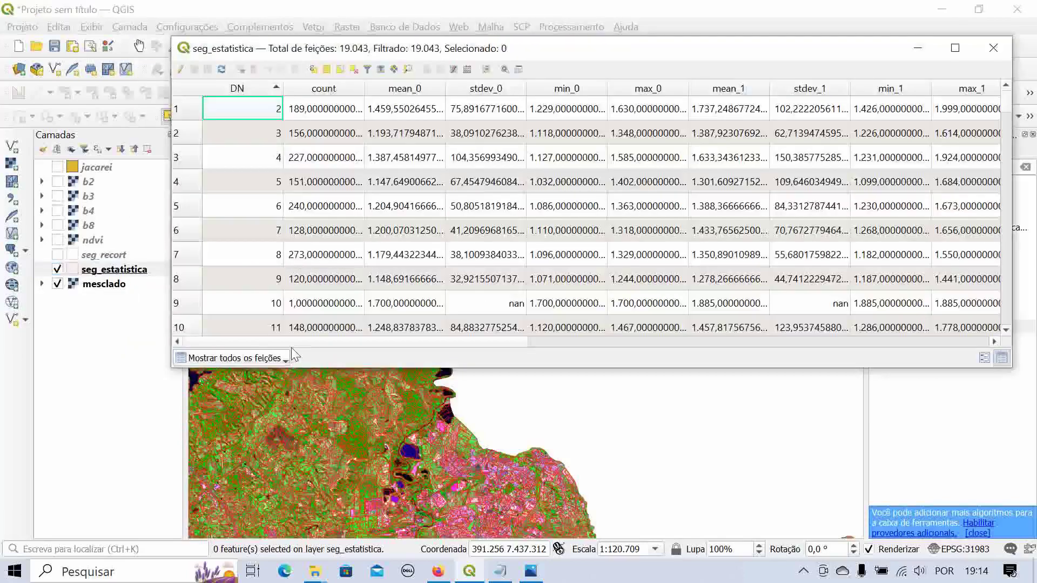
pyautogui.moveTo(293, 343); pyautogui.dragTo(860, 345)
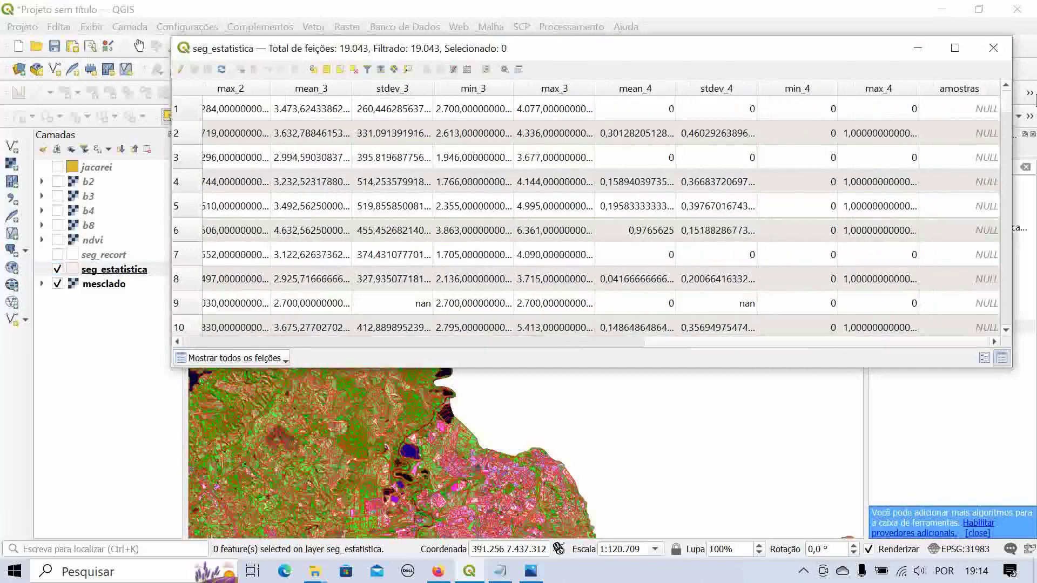
pyautogui.moveTo(1006, 105)
pyautogui.mouseDown()
pyautogui.moveTo(1020, 287)
pyautogui.moveTo(1011, 327)
pyautogui.moveTo(1015, 89)
pyautogui.mouseUp()
pyautogui.click(982, 91)
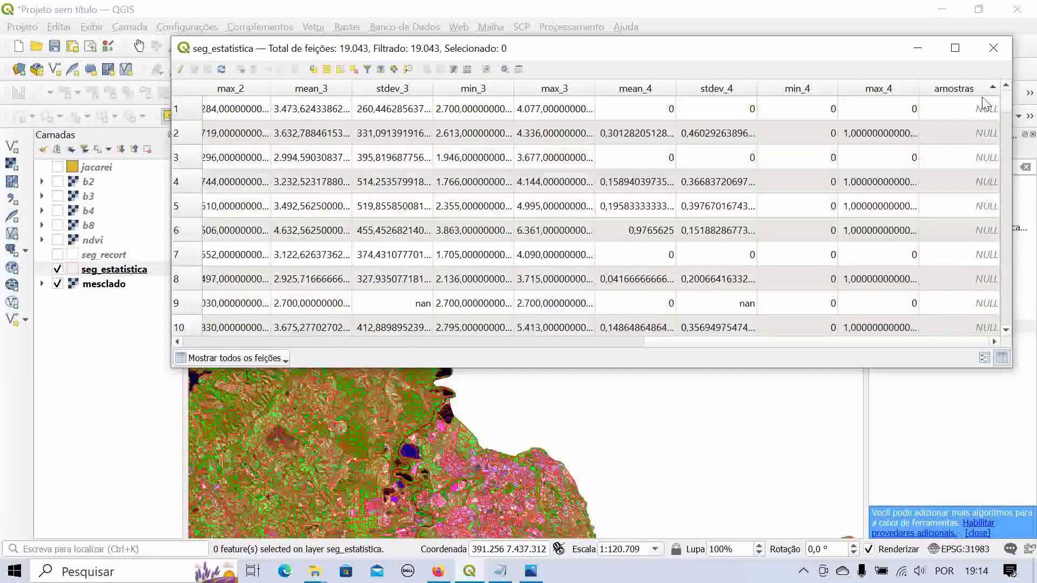
pyautogui.click(981, 92)
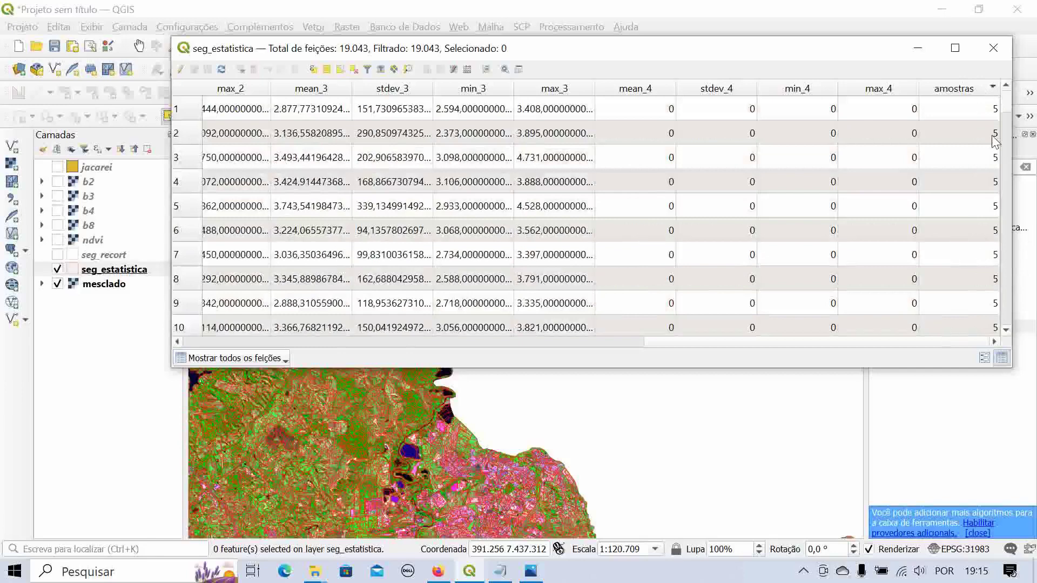
pyautogui.click(982, 92)
pyautogui.click(981, 91)
# - Examine the class values in the amostras field down the sorted records, and close the attribute table
pyautogui.scroll(-14, 979, 156)
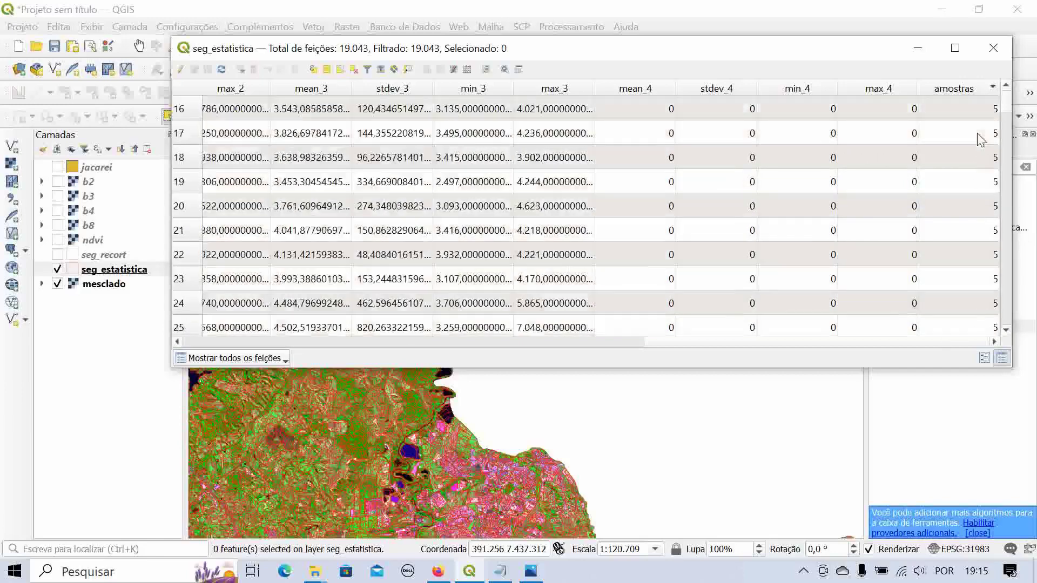
pyautogui.scroll(-20, 974, 213)
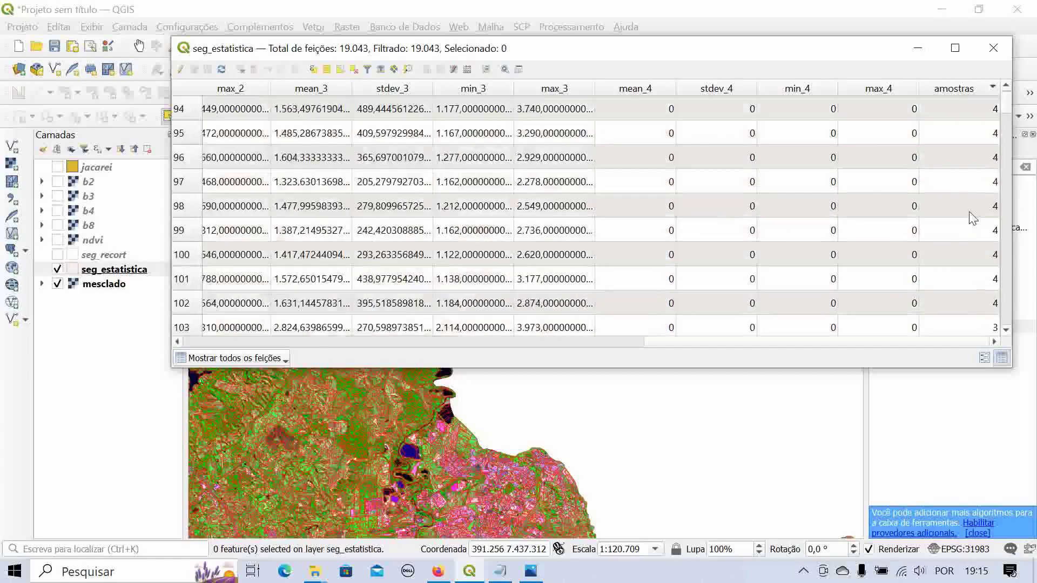
pyautogui.scroll(-20, 974, 219)
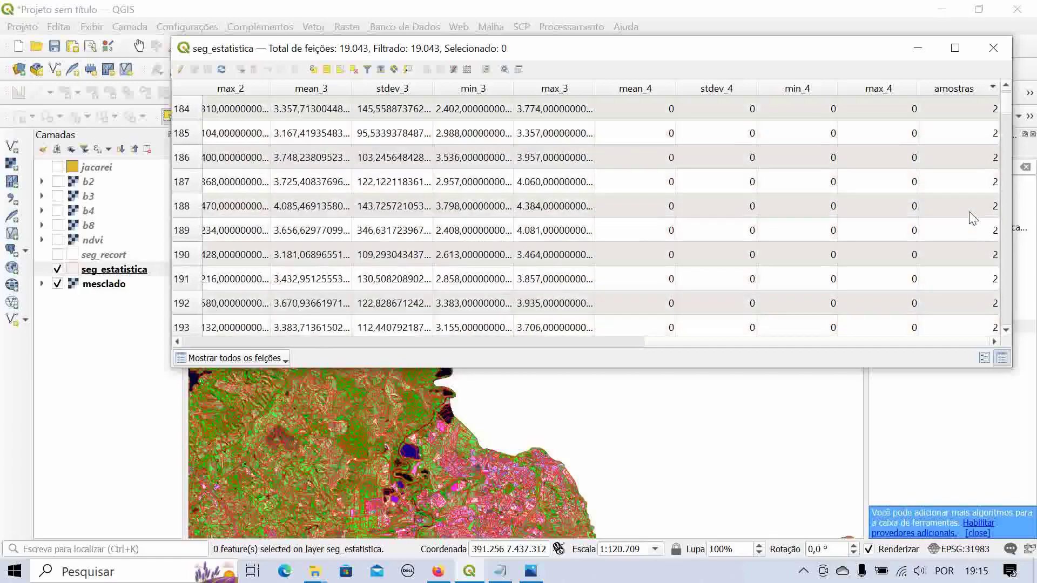
pyautogui.scroll(-20, 982, 280)
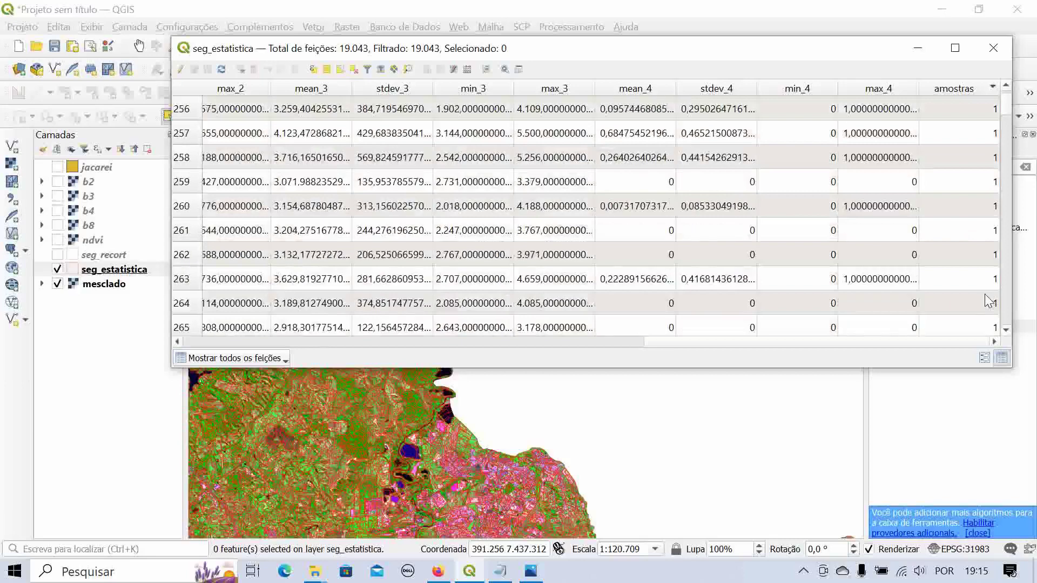
pyautogui.scroll(8, 987, 294)
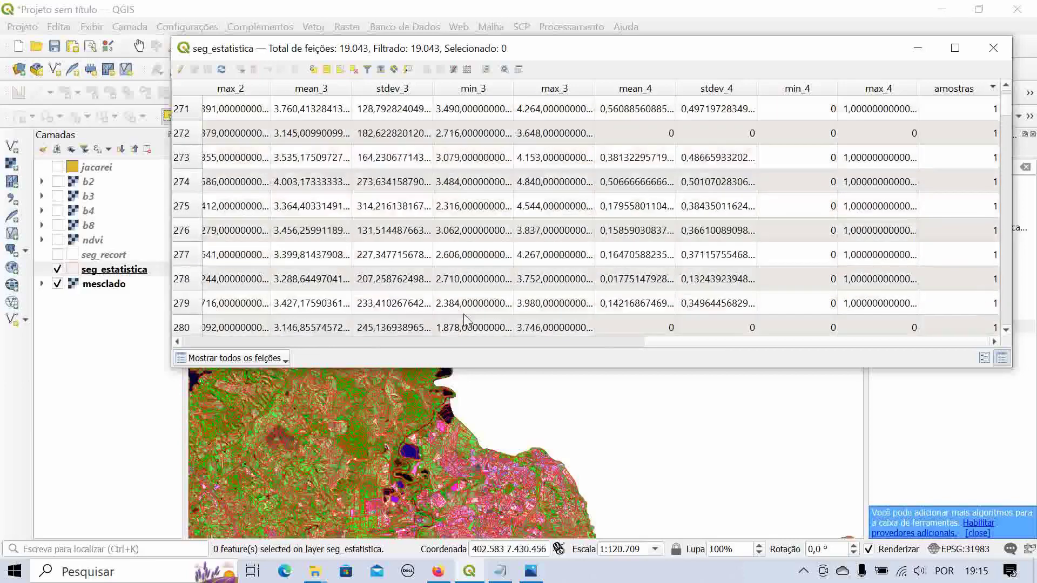
pyautogui.click(1002, 54)
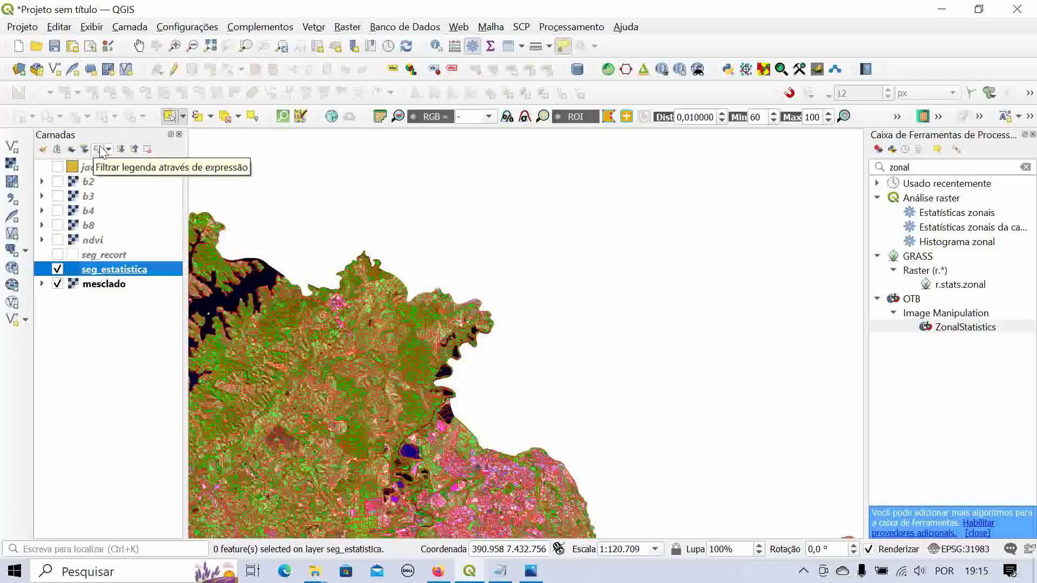
# - Show the feature count of the seg_estatistica layer and widen the layer list to fit the whole label
pyautogui.rightClick(124, 269)
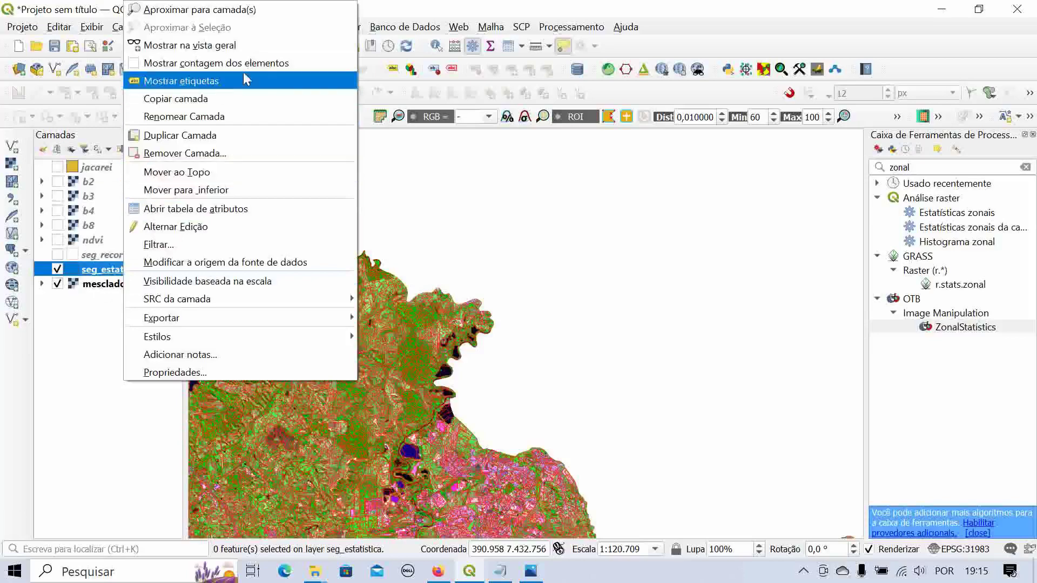
pyautogui.click(267, 64)
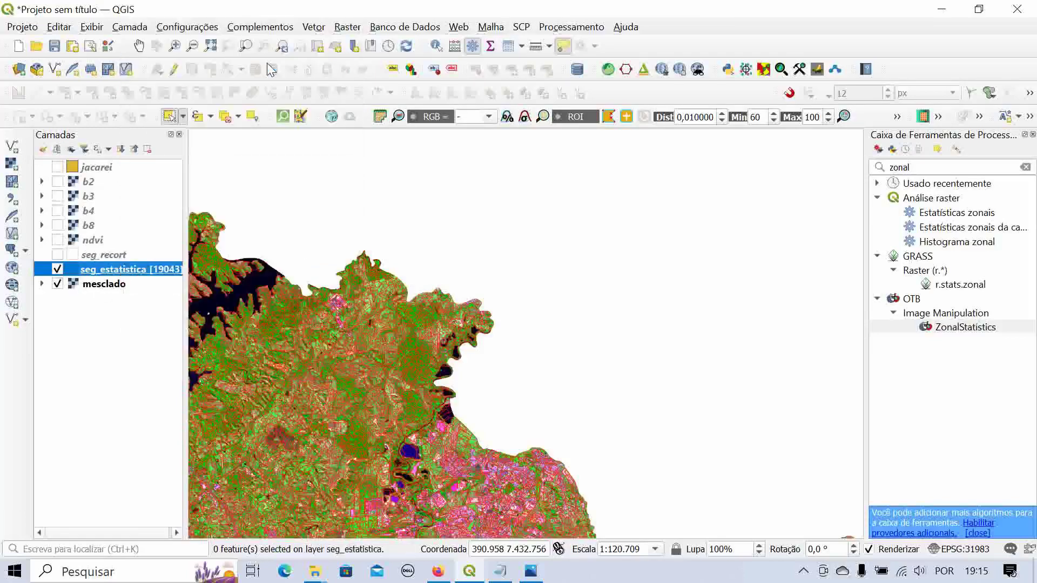
pyautogui.moveTo(185, 285); pyautogui.dragTo(219, 286)
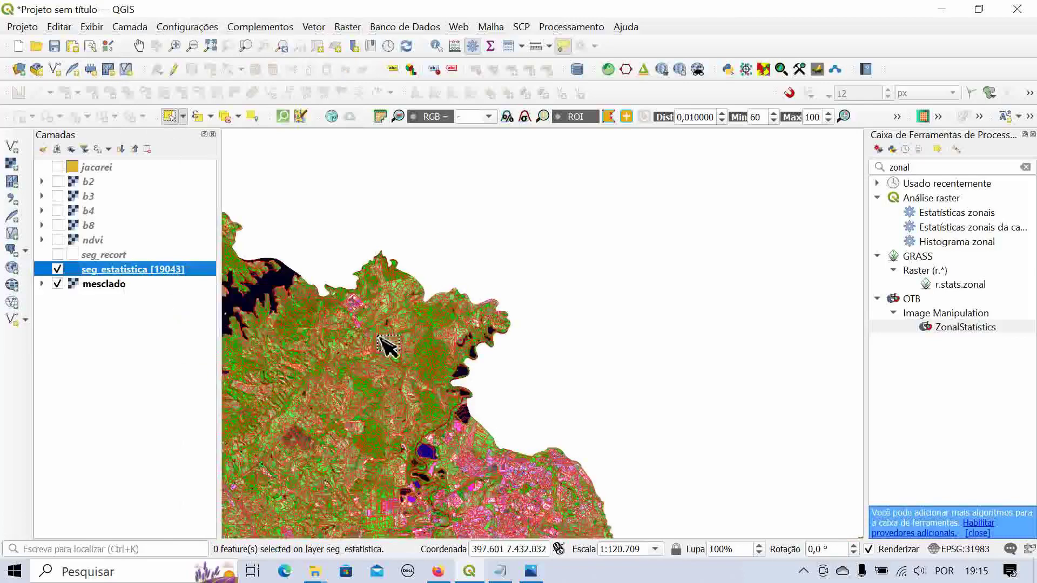
pyautogui.scroll(-2, 443, 351)
pyautogui.scroll(1, 493, 370)
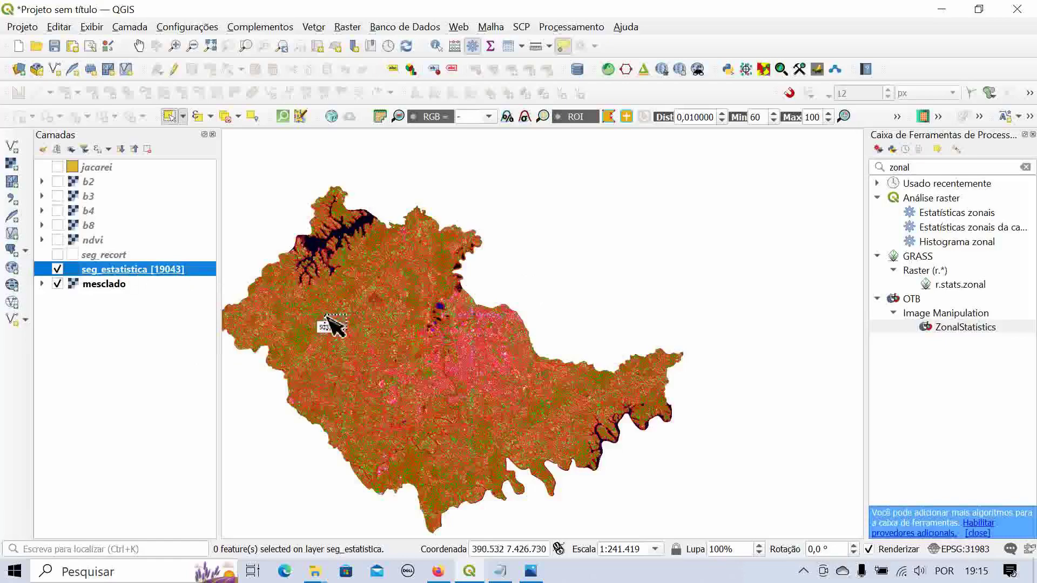
pyautogui.moveTo(347, 307)
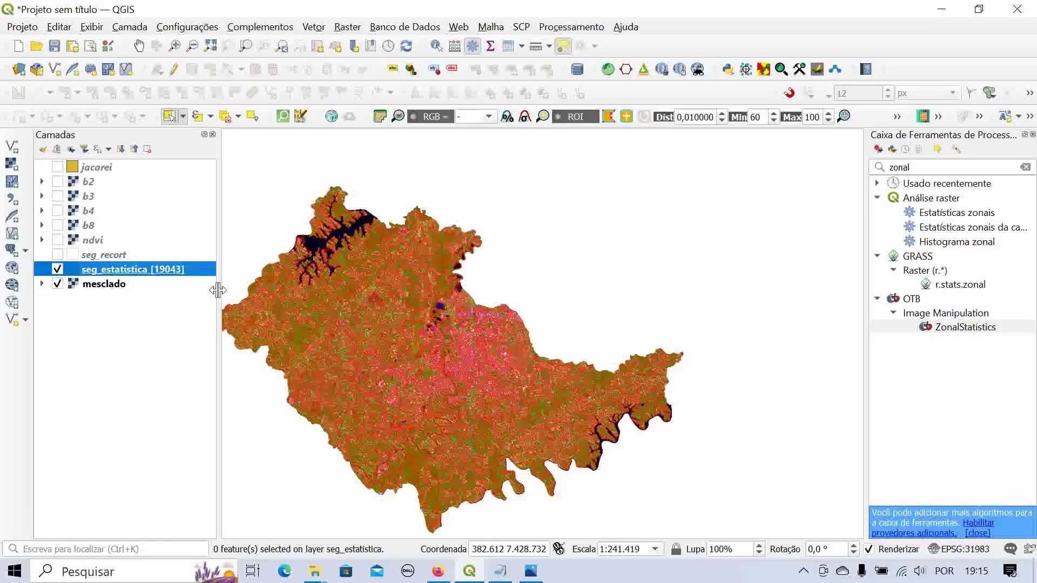
pyautogui.moveTo(218, 291); pyautogui.dragTo(231, 291)
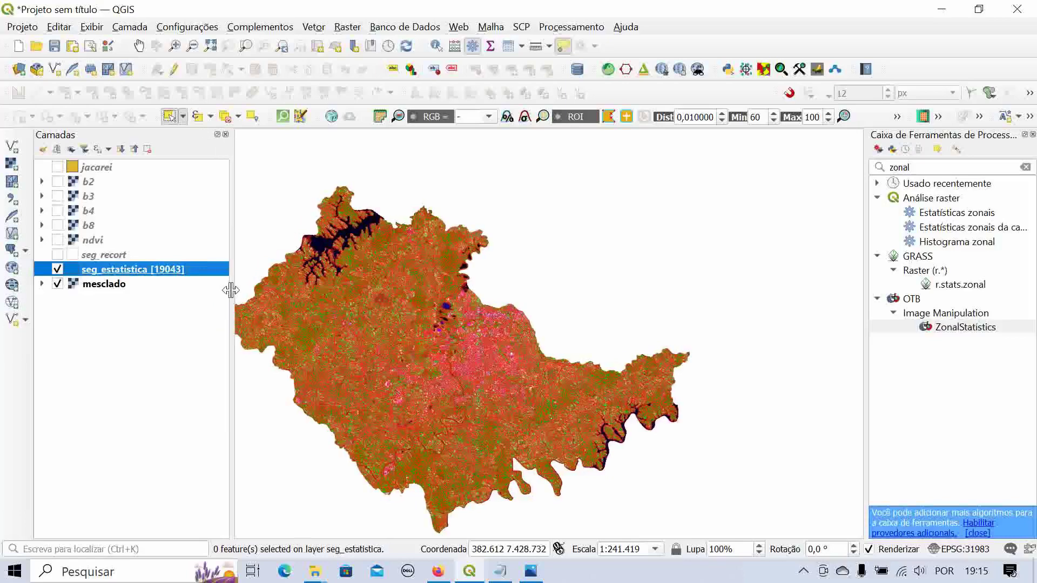
pyautogui.click(115, 283)
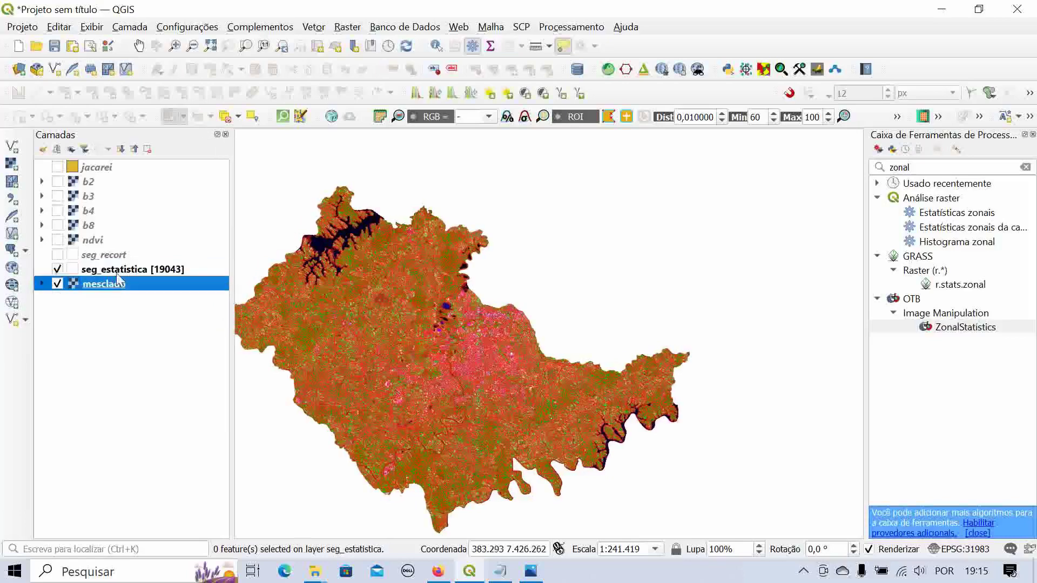
pyautogui.click(117, 272)
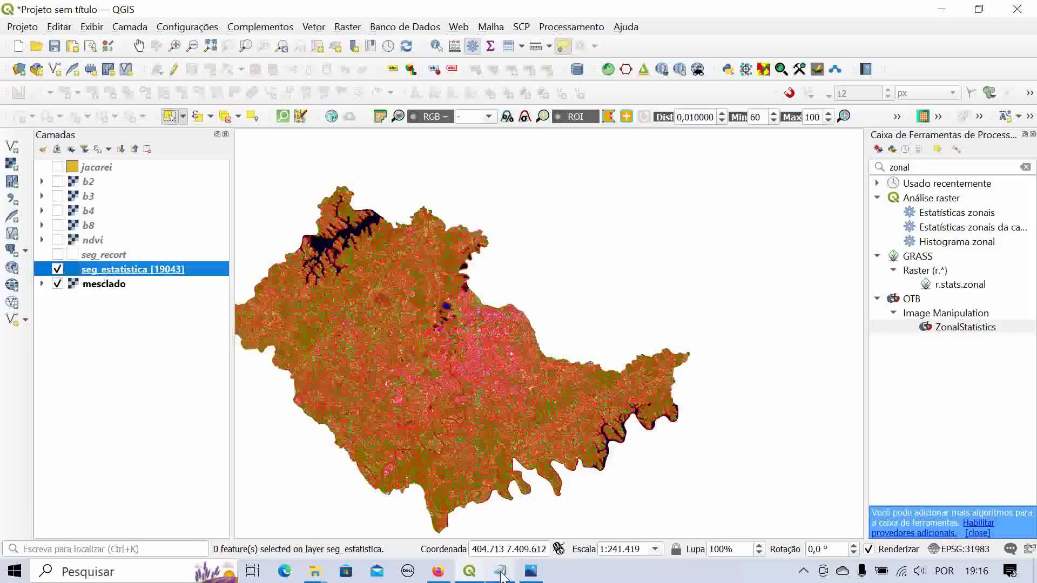
pyautogui.click(116, 259)
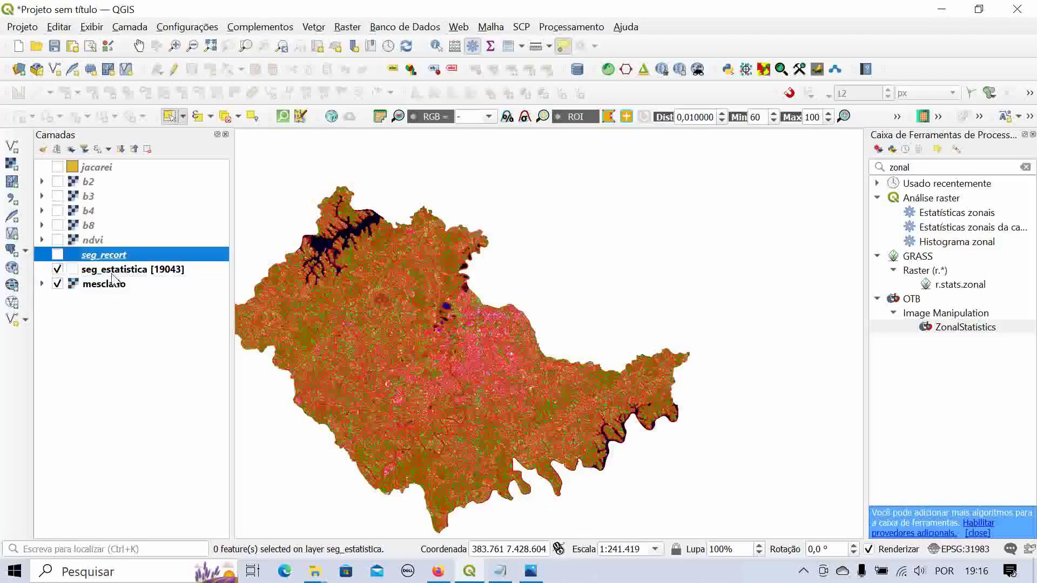
# - Start a selection by expression on the seg_estatistica layer and insert its amostras field into the expression
pyautogui.click(119, 270)
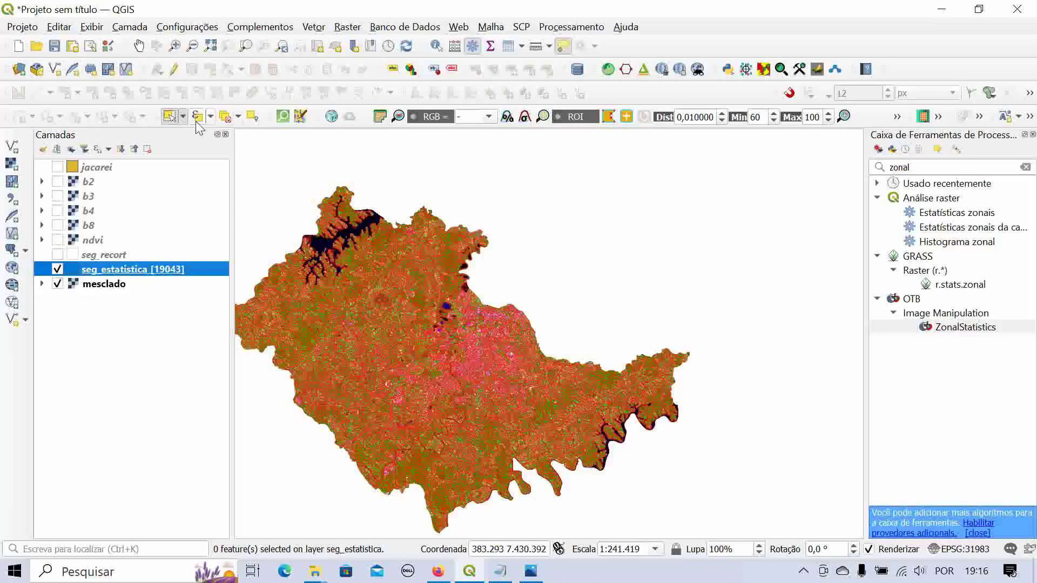
pyautogui.click(210, 117)
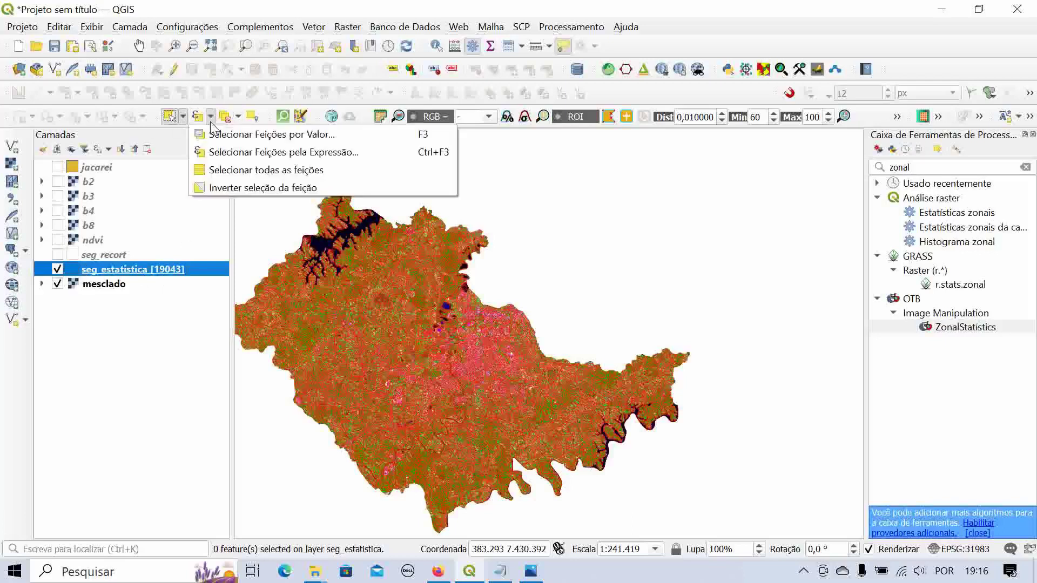
pyautogui.click(322, 157)
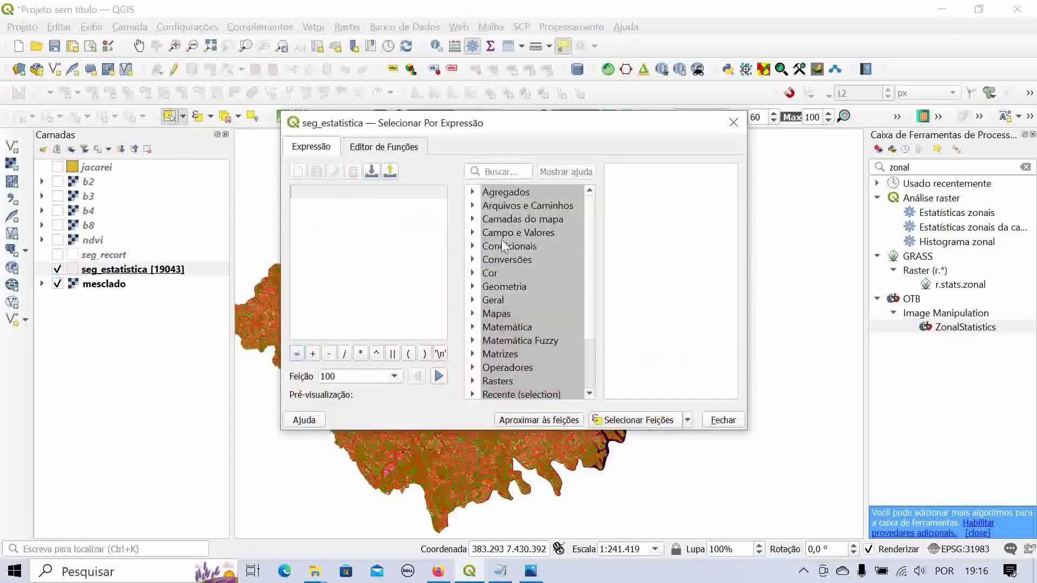
pyautogui.click(473, 232)
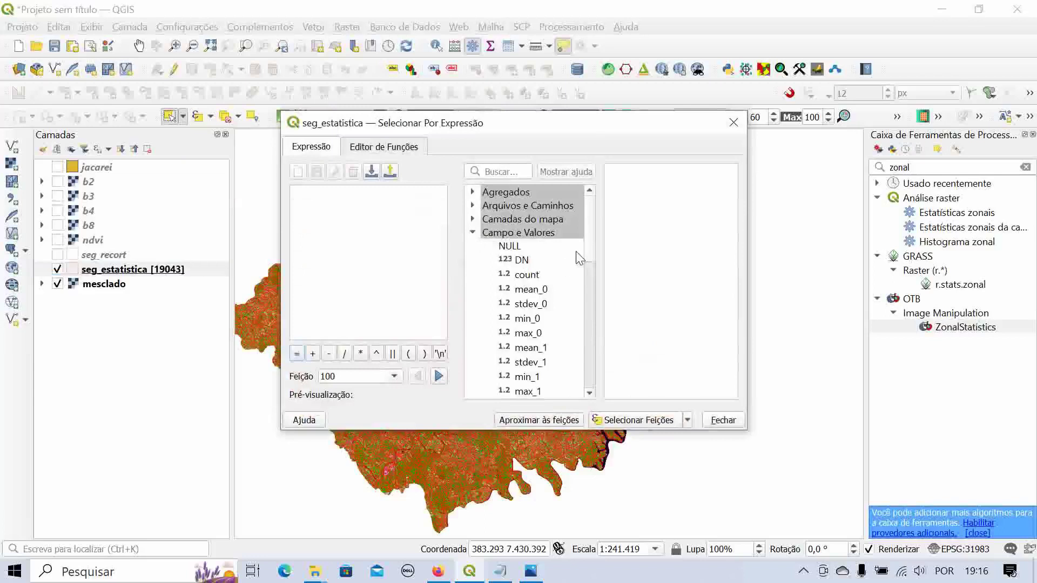
pyautogui.scroll(-2, 594, 243)
pyautogui.scroll(-5, 574, 380)
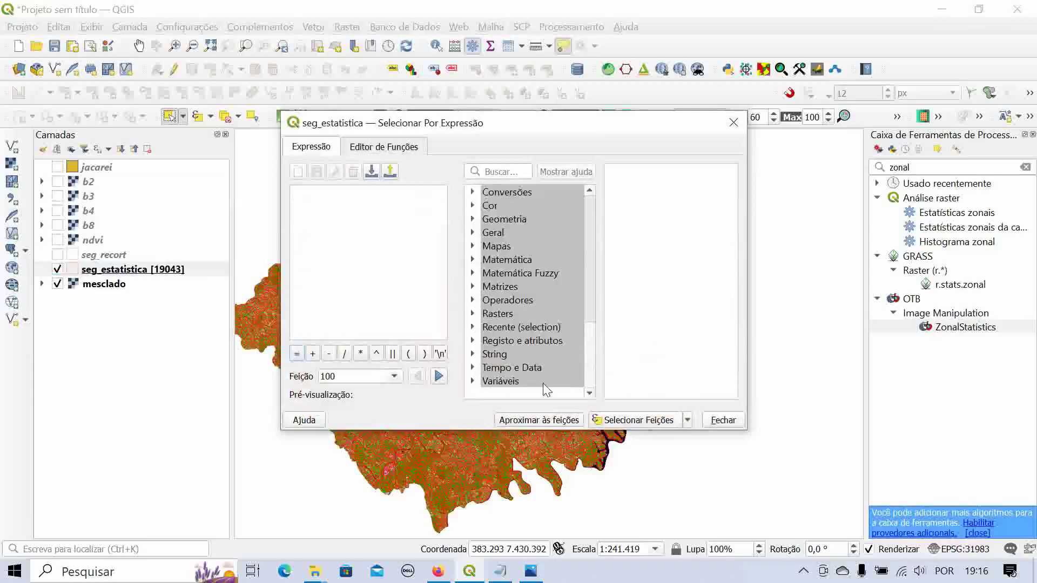
pyautogui.scroll(4, 591, 323)
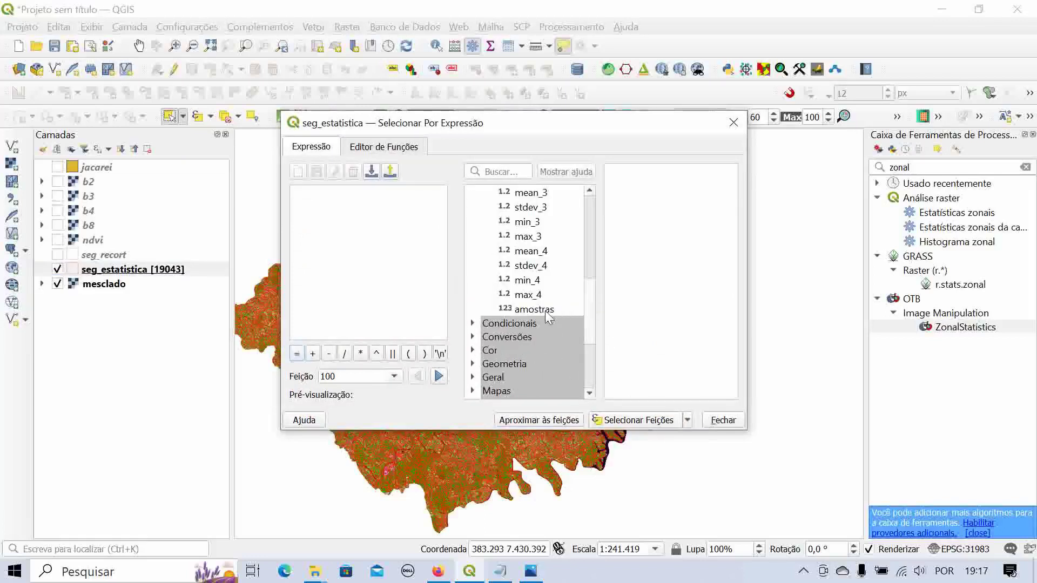
pyautogui.click(546, 310)
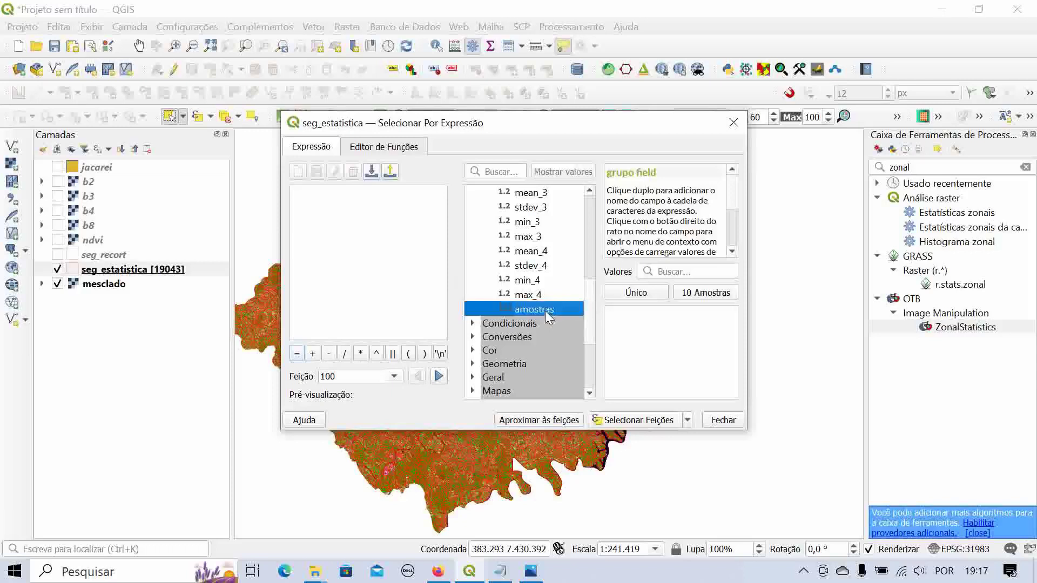
pyautogui.doubleClick(546, 310)
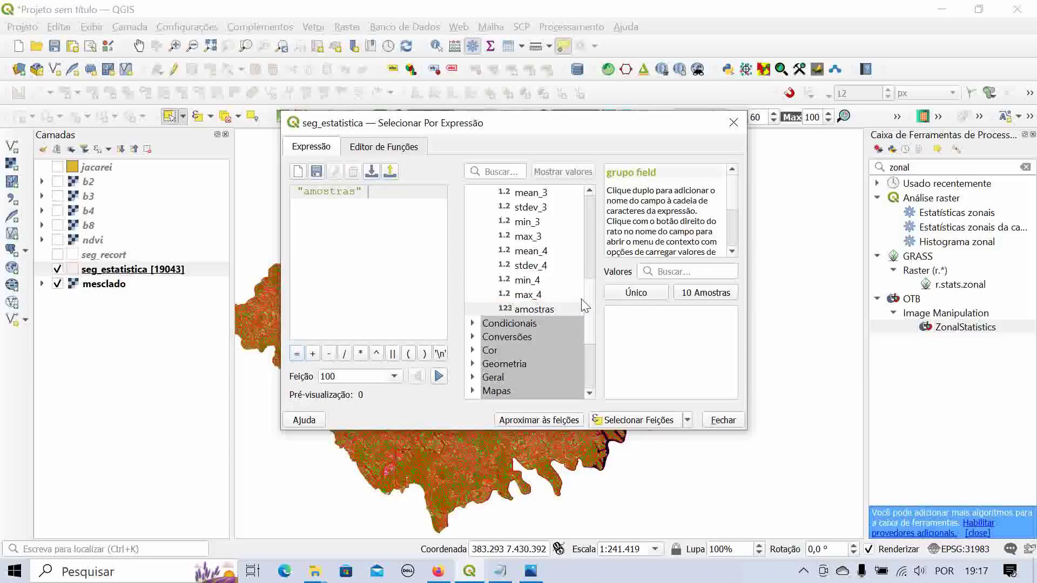
# - Complete the expression as "amostras" is not null, select the matching features, and close the expression dialog
pyautogui.write('is not ')
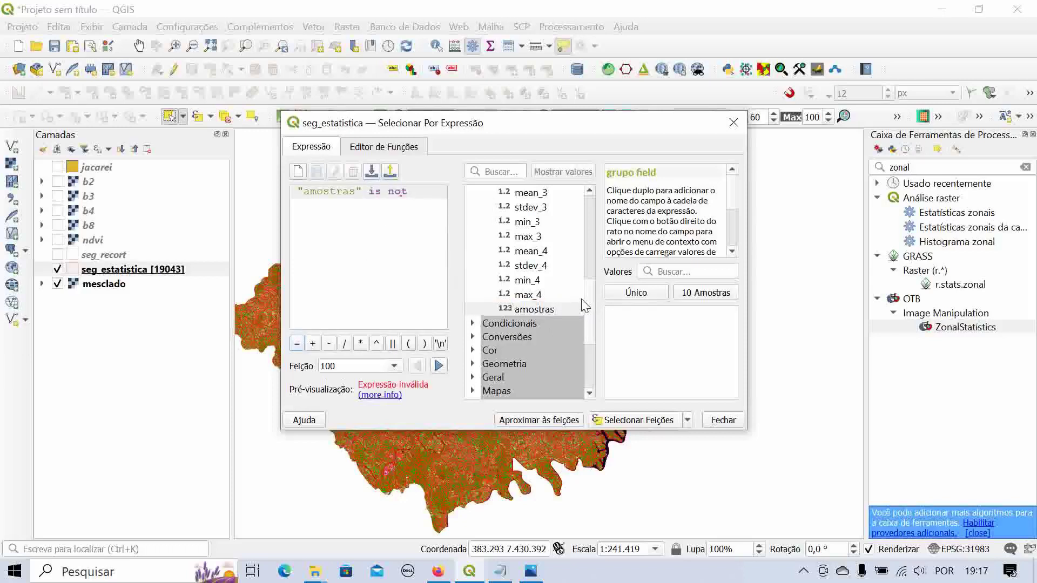
pyautogui.write('null')
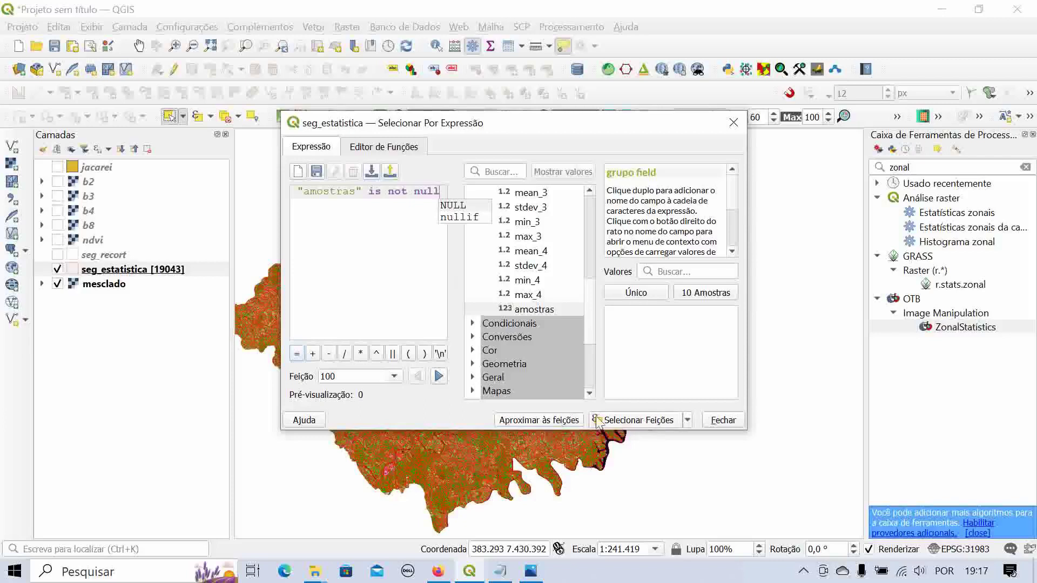
pyautogui.click(647, 427)
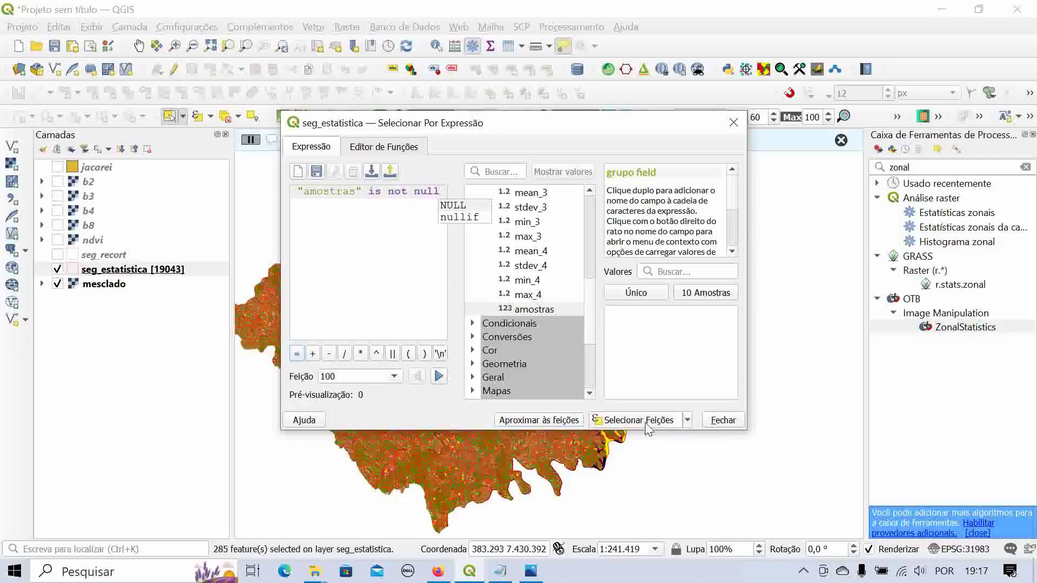
pyautogui.click(723, 421)
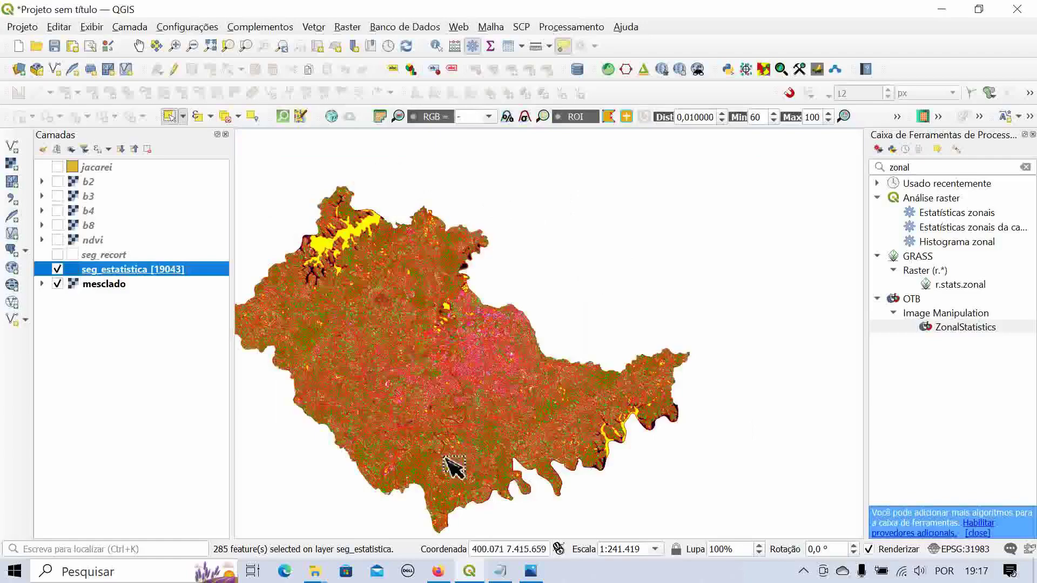
# - Start exporting only the selected seg_estatistica features as a Shapefile and choose the sentinel > tutorial > segmentacao folder as its destination
pyautogui.scroll(2, 413, 459)
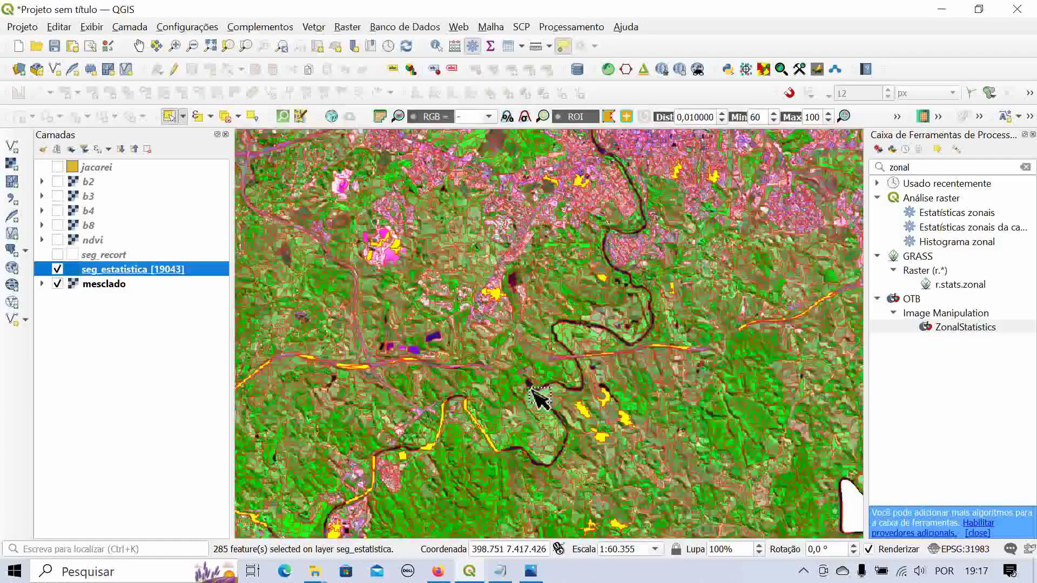
pyautogui.scroll(-2, 540, 398)
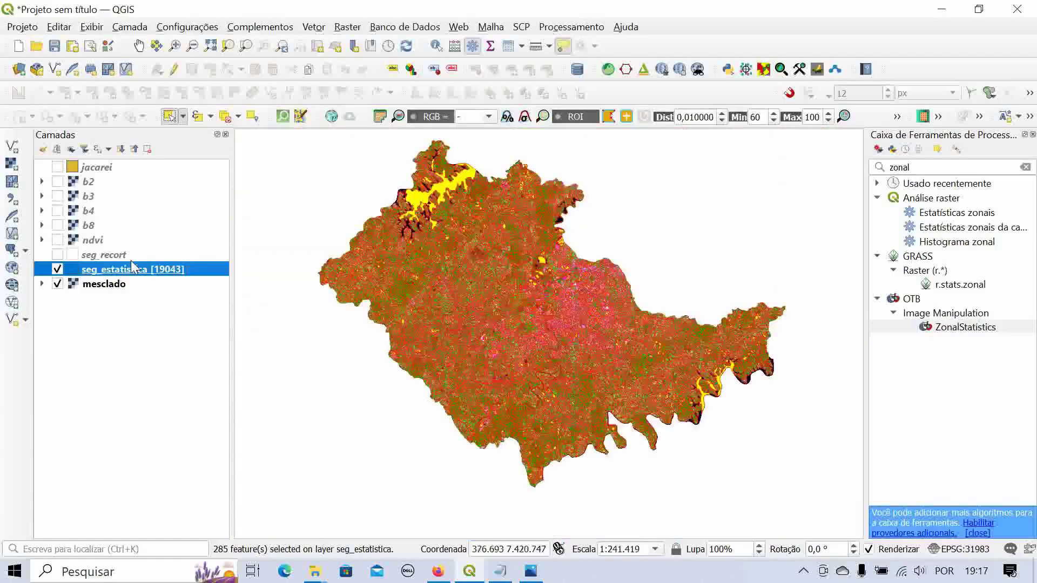
pyautogui.rightClick(145, 272)
pyautogui.moveTo(262, 322)
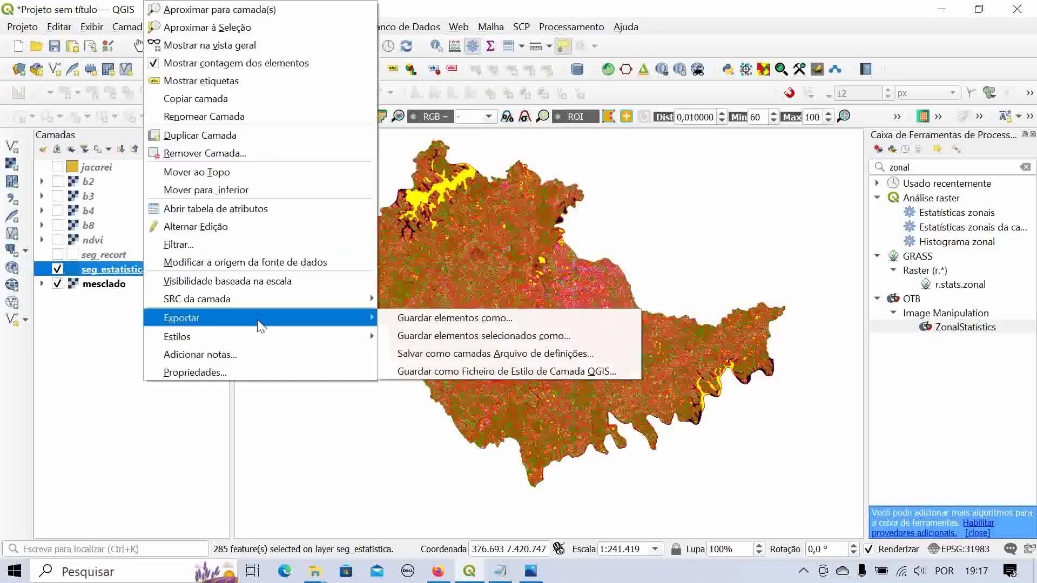
pyautogui.click(503, 335)
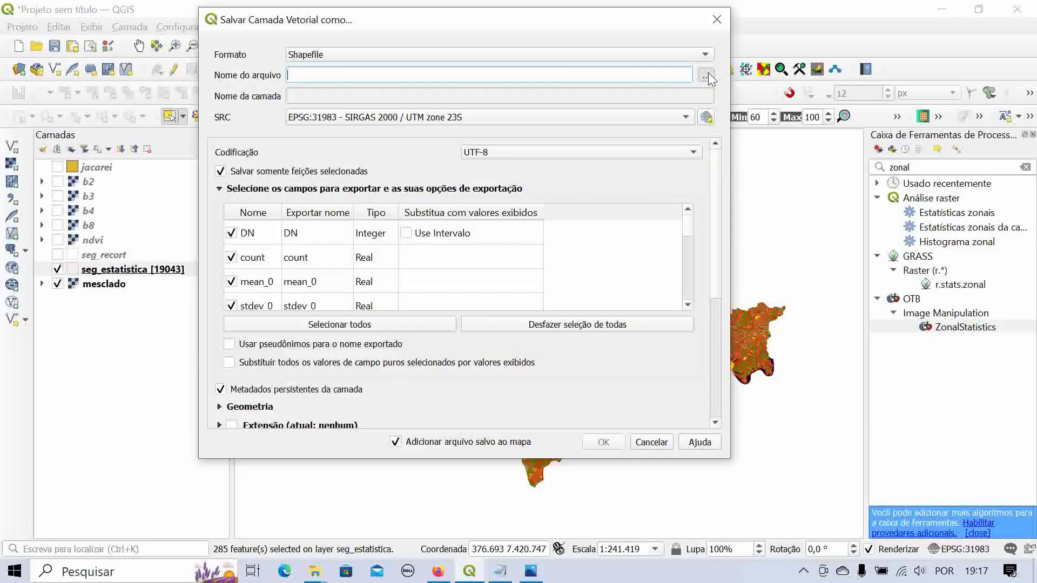
pyautogui.click(706, 76)
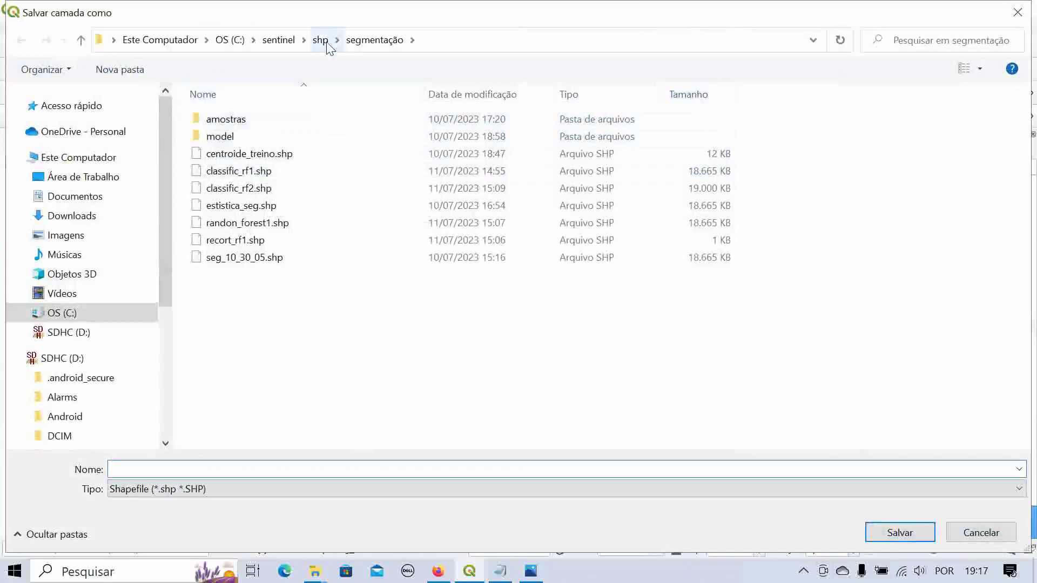
pyautogui.click(288, 43)
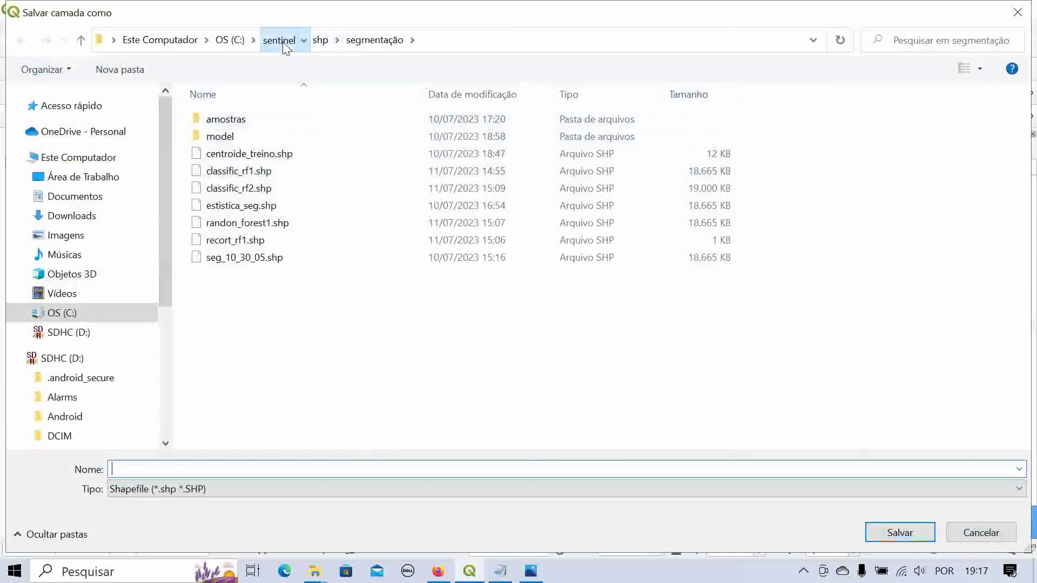
pyautogui.doubleClick(516, 285)
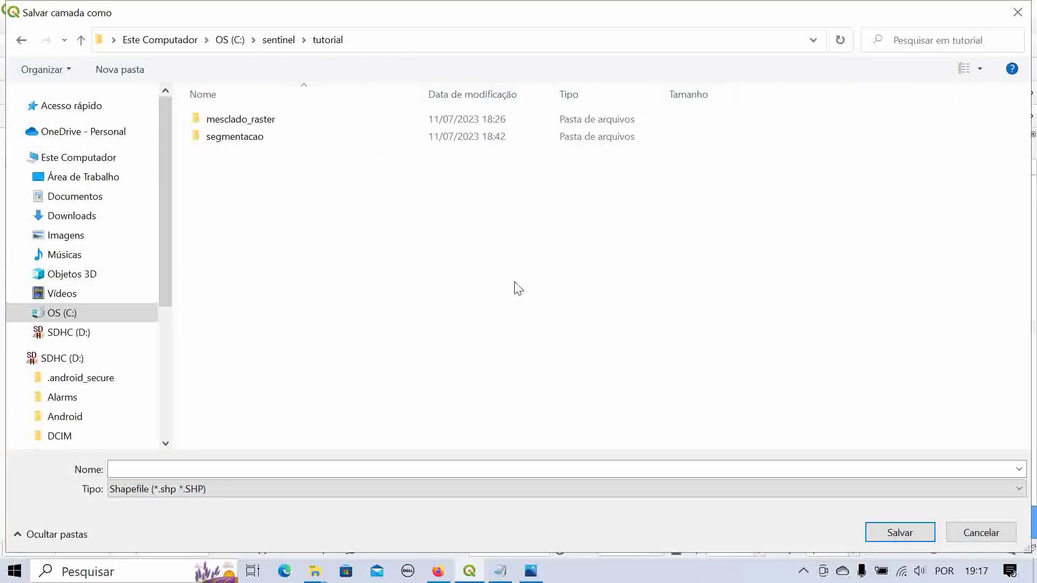
pyautogui.doubleClick(241, 139)
# - Name the output file amostras, run the export, and hide the seg_estatistica and mesclado layers
pyautogui.click(224, 469)
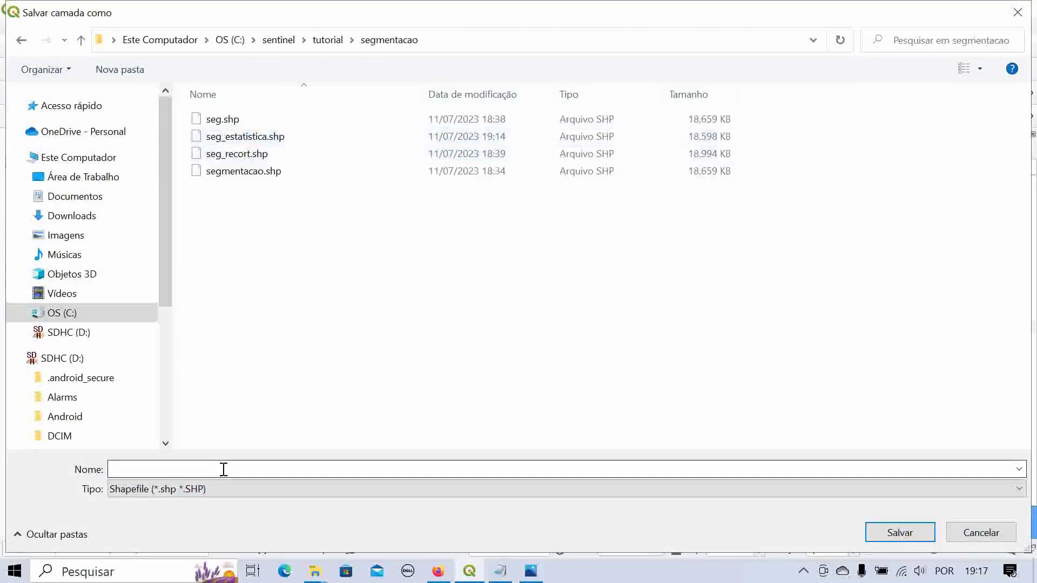
pyautogui.write('a')
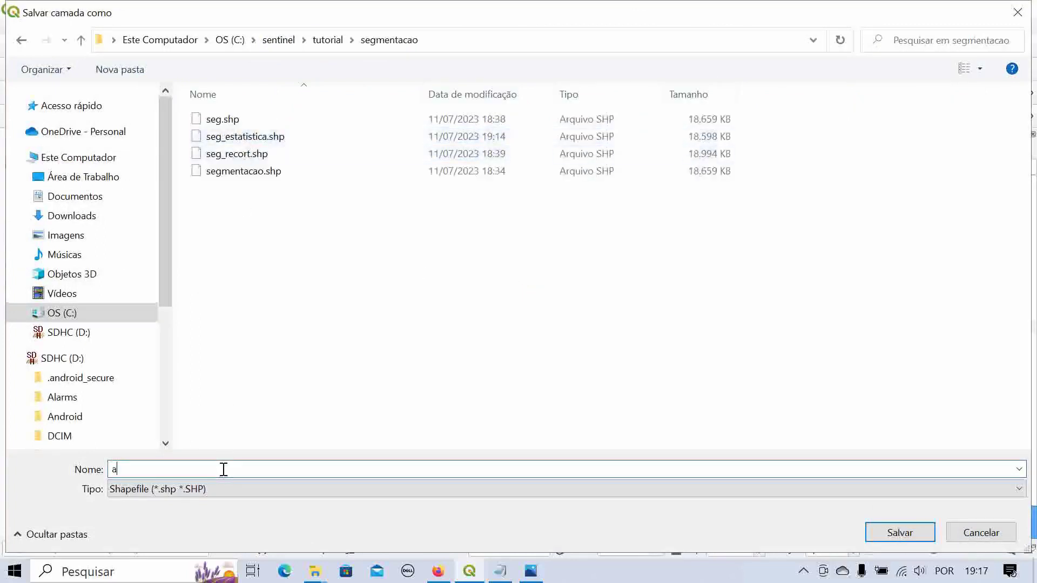
pyautogui.write('mostras')
pyautogui.click(901, 534)
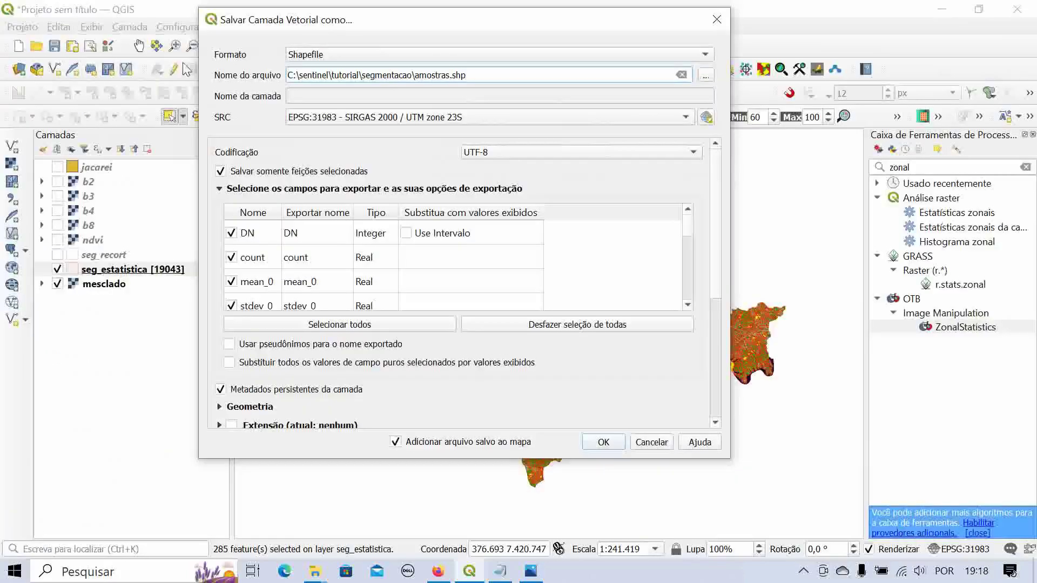
pyautogui.click(603, 444)
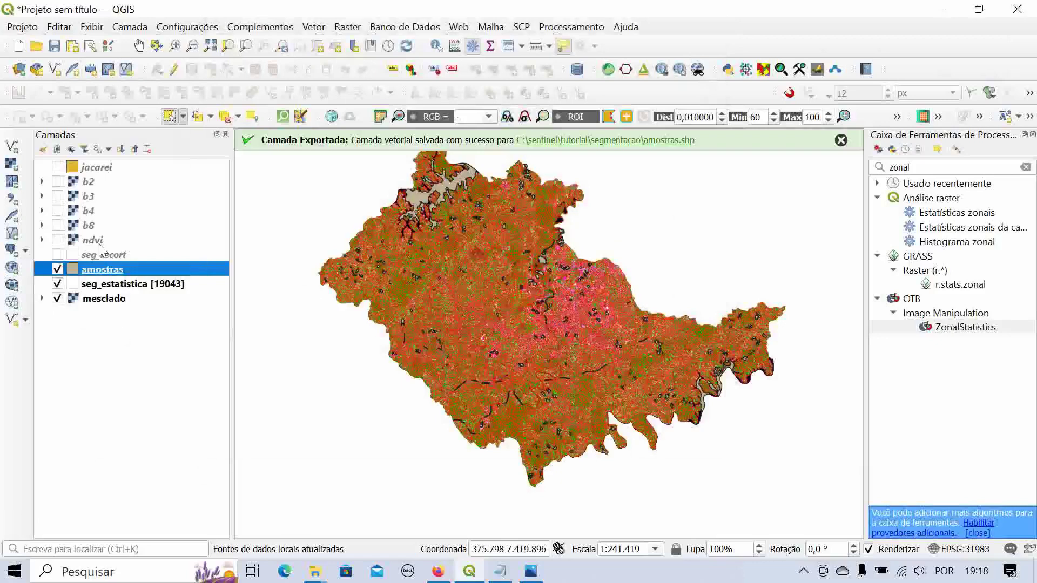
pyautogui.click(57, 284)
pyautogui.click(58, 298)
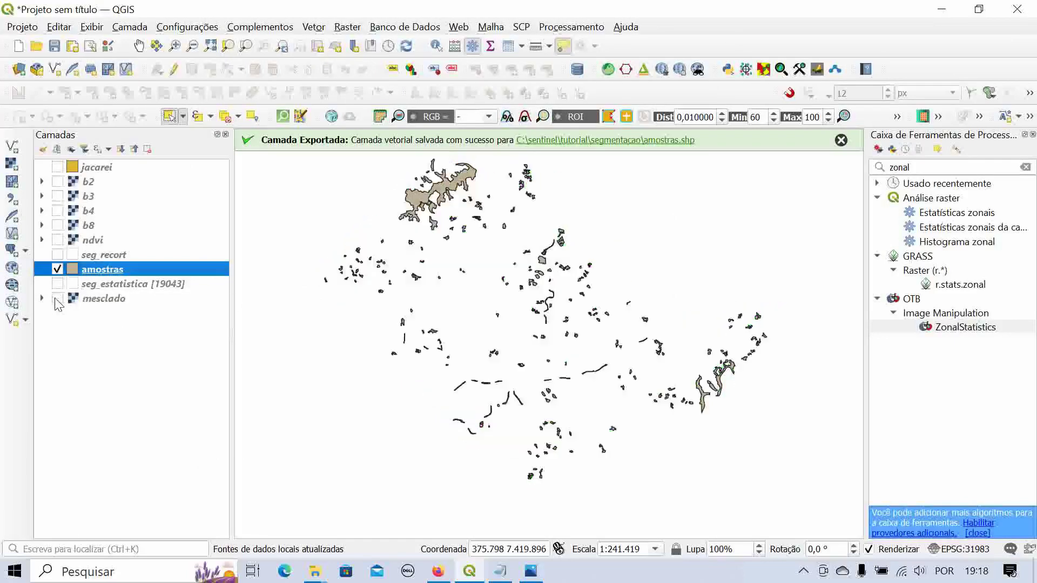
# - Open the attribute table of the amostras layer and sort its records ascending by the amostras field
pyautogui.rightClick(115, 272)
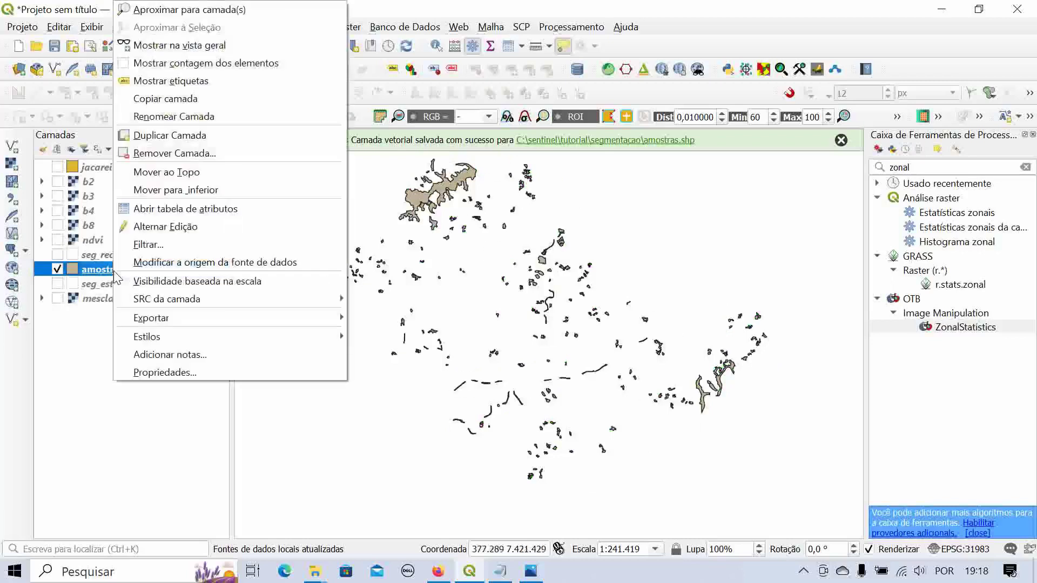
pyautogui.click(192, 210)
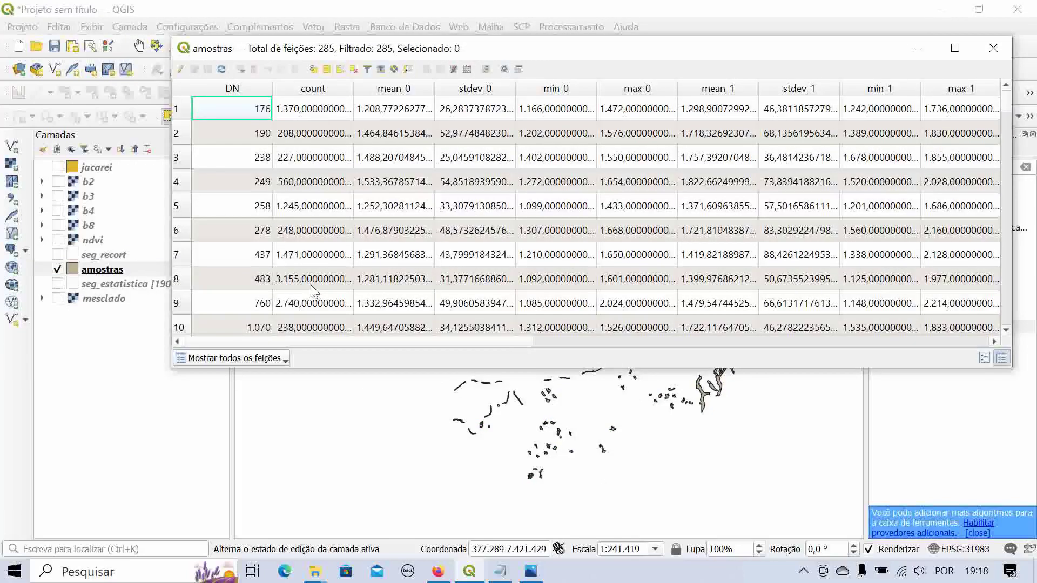
pyautogui.moveTo(289, 341); pyautogui.dragTo(802, 349)
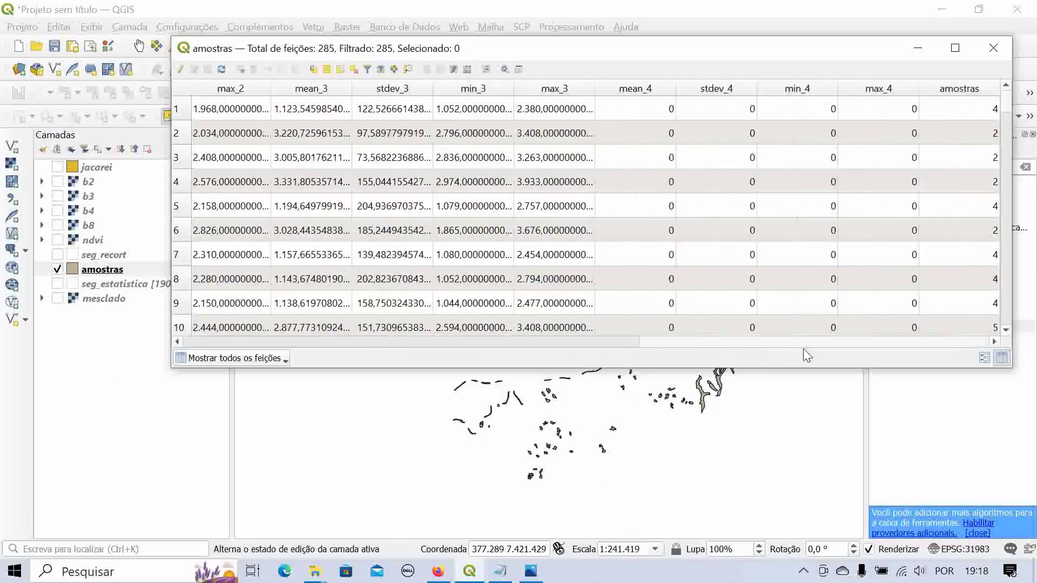
pyautogui.click(963, 91)
# - Examine the band statistics and amostras class values throughout the exported layer's records, and close the attribute table
pyautogui.scroll(-20, 951, 124)
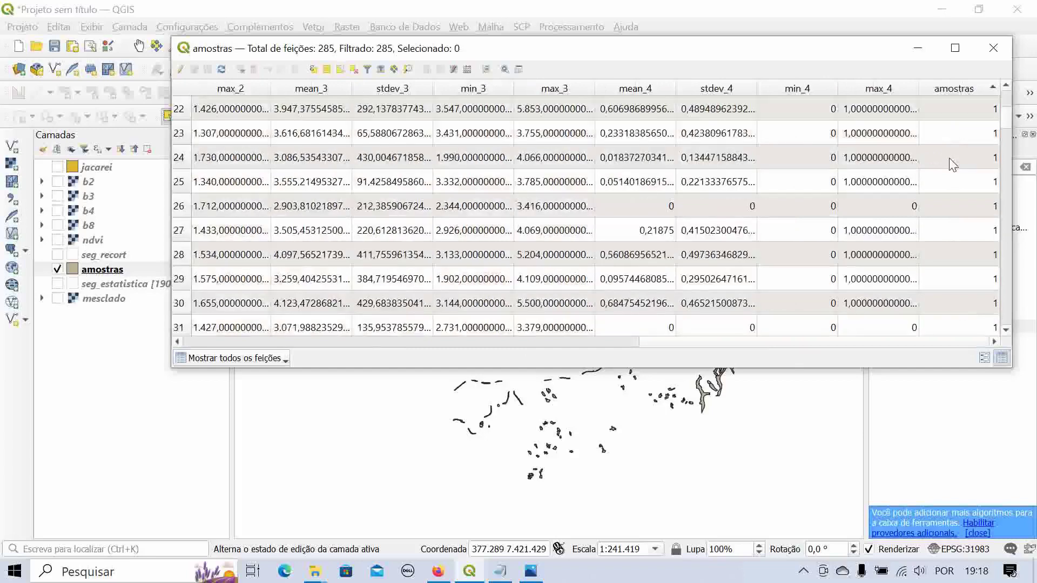
pyautogui.scroll(-1, 968, 216)
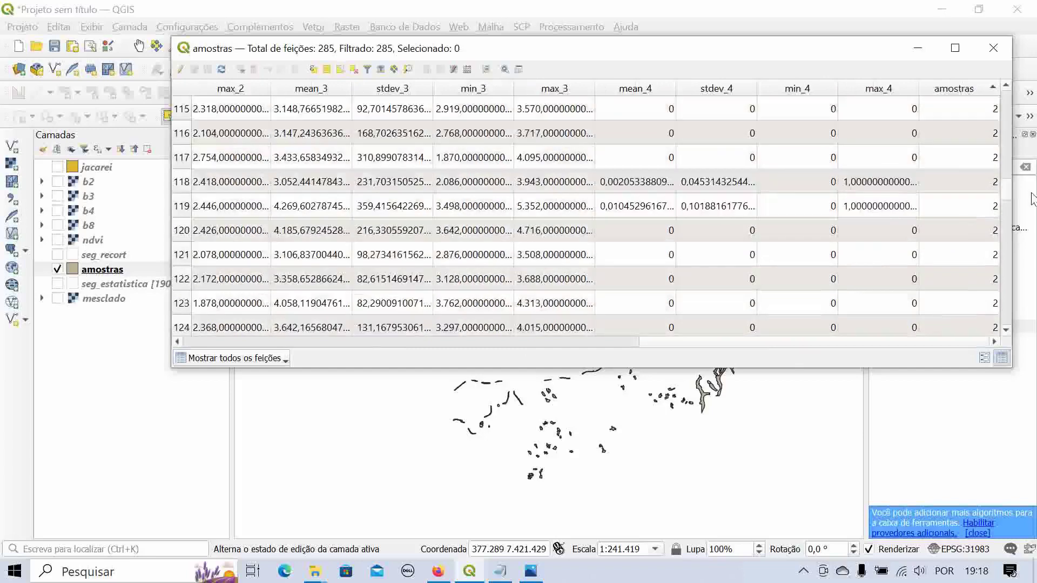
pyautogui.moveTo(1010, 196); pyautogui.dragTo(1016, 324)
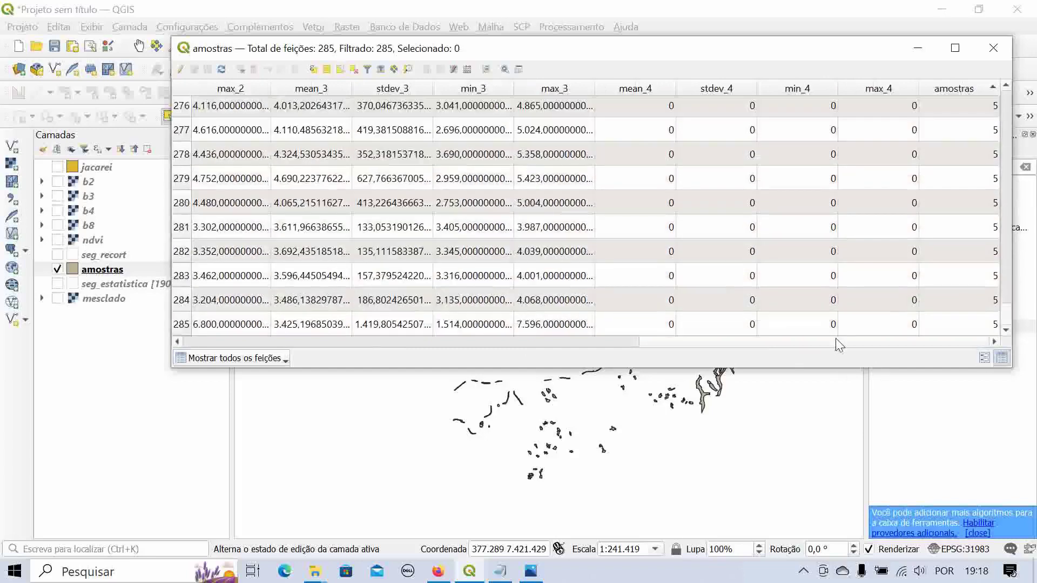
pyautogui.moveTo(826, 341); pyautogui.dragTo(306, 351)
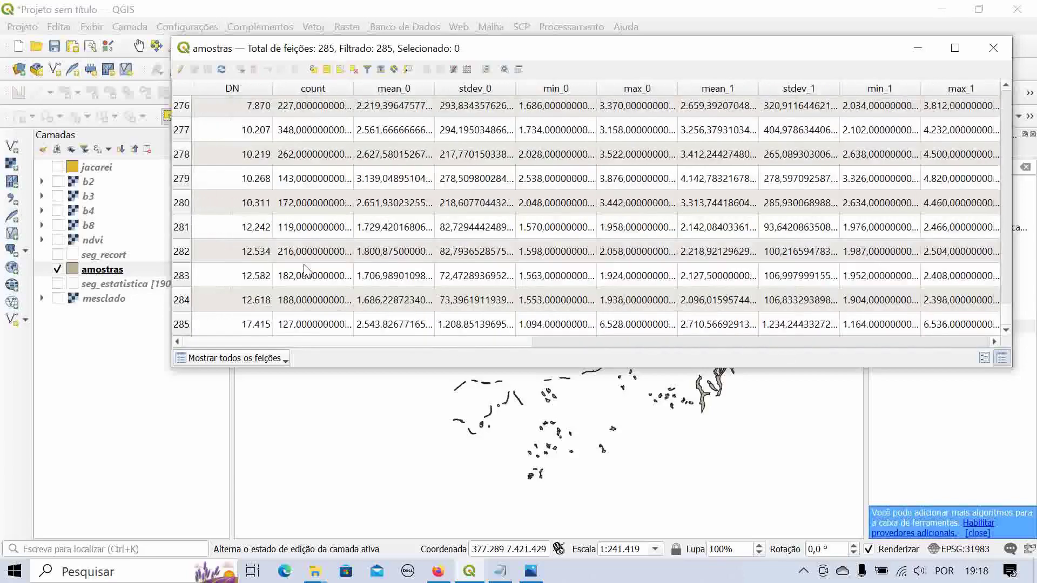
pyautogui.scroll(20, 305, 270)
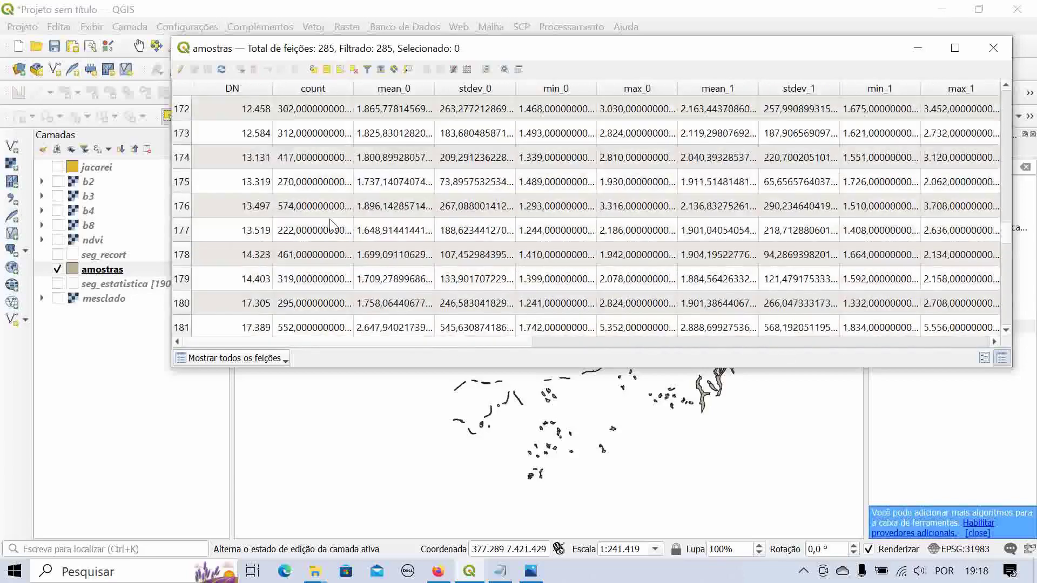
pyautogui.scroll(4, 330, 224)
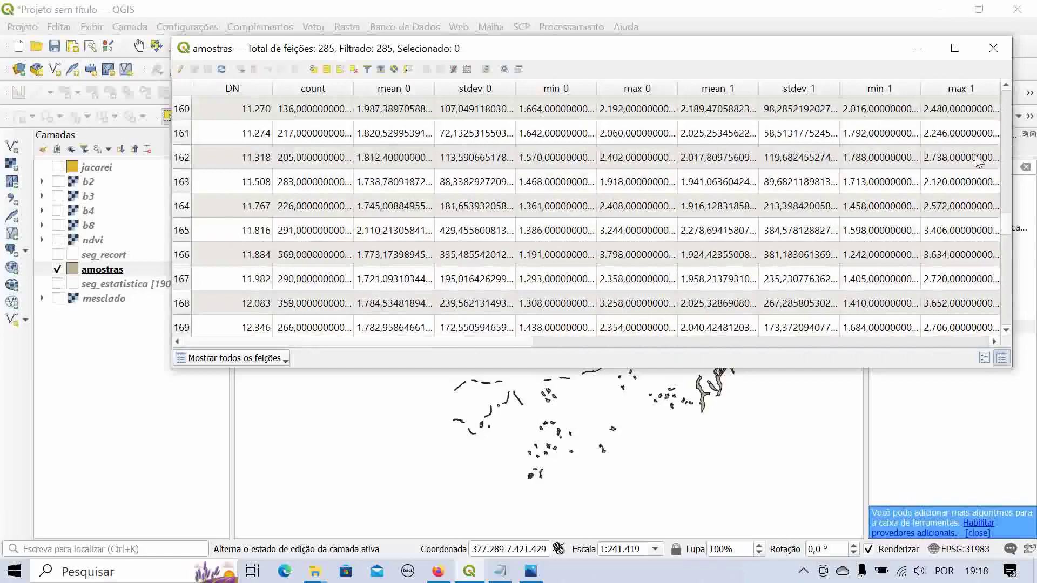
pyautogui.hscroll(8, 509, 347)
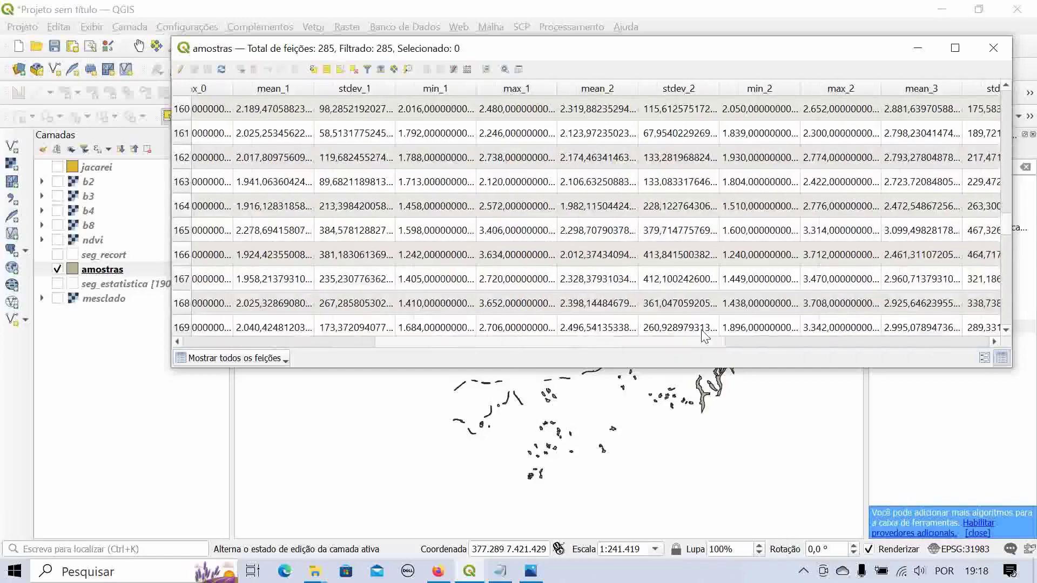
pyautogui.hscroll(2, 930, 335)
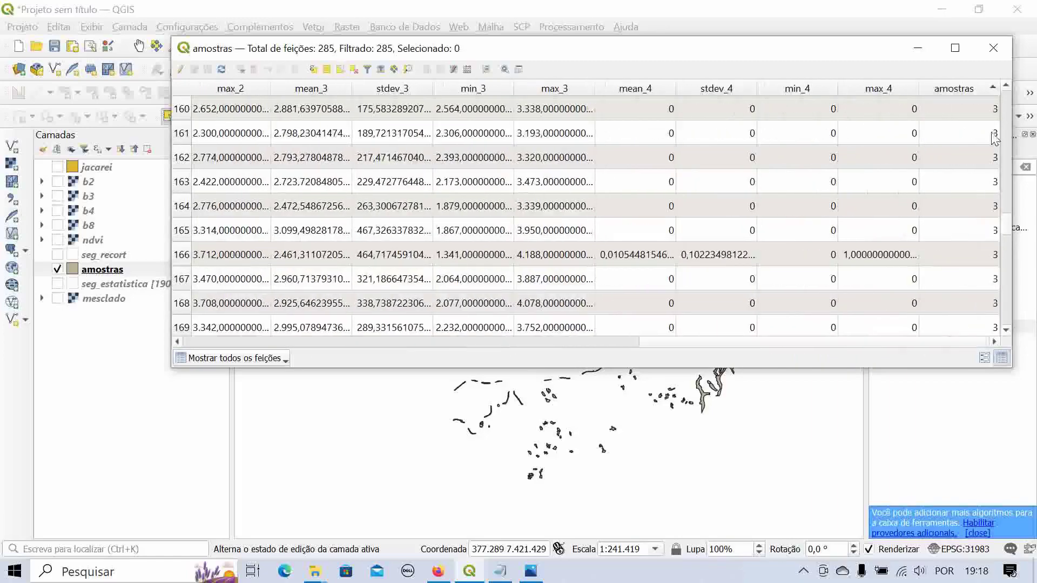
pyautogui.scroll(10, 991, 155)
pyautogui.moveTo(1008, 207); pyautogui.dragTo(1013, 125)
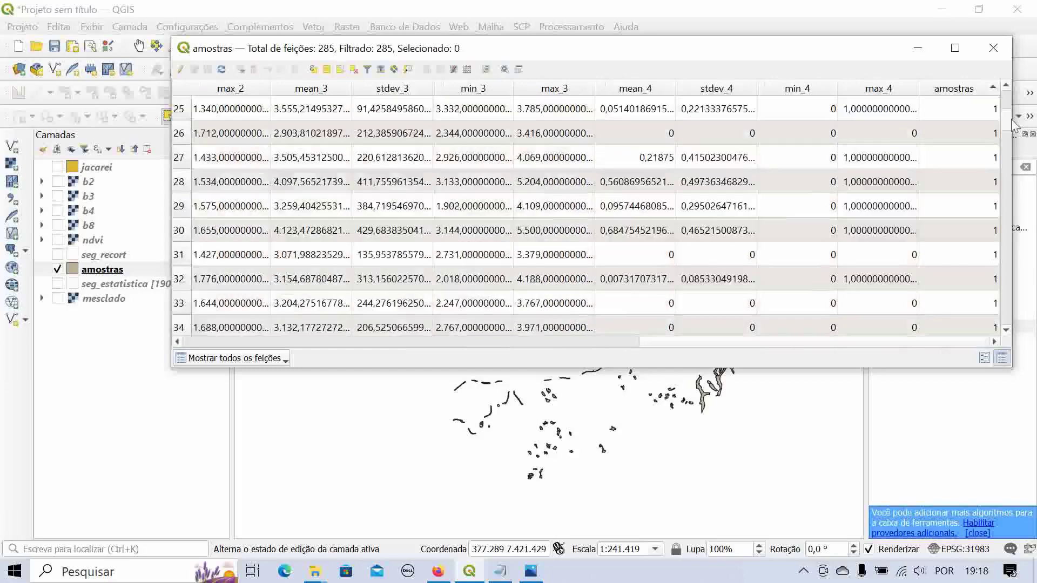
pyautogui.scroll(8, 1013, 125)
pyautogui.scroll(-15, 956, 139)
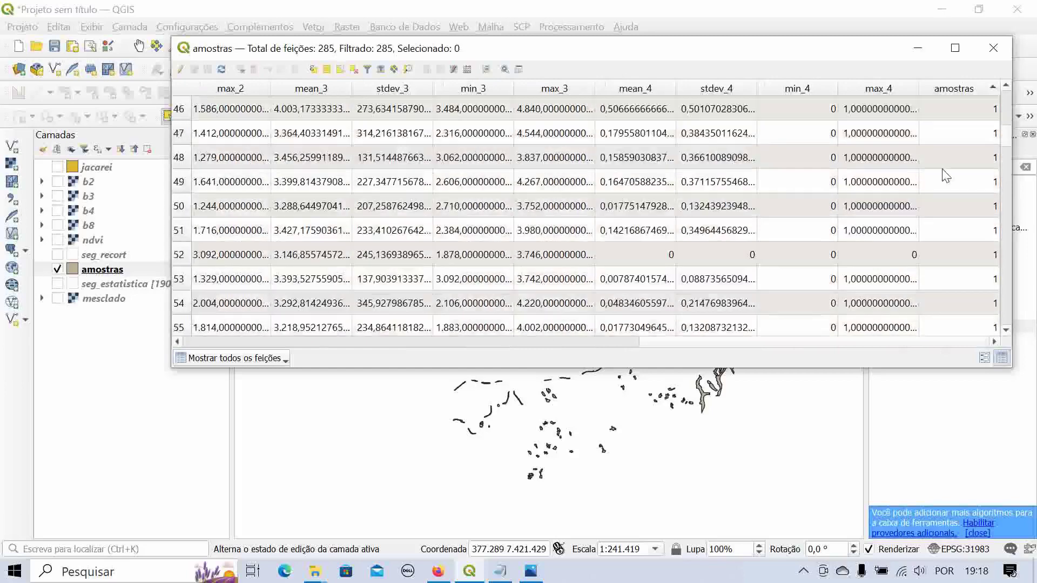
pyautogui.scroll(-20, 946, 175)
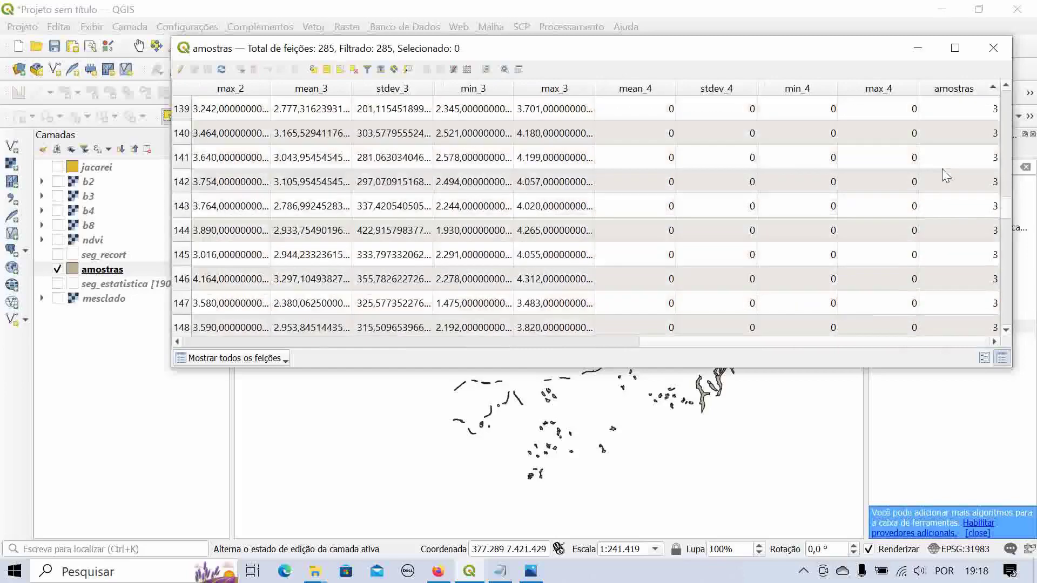
pyautogui.scroll(-20, 945, 175)
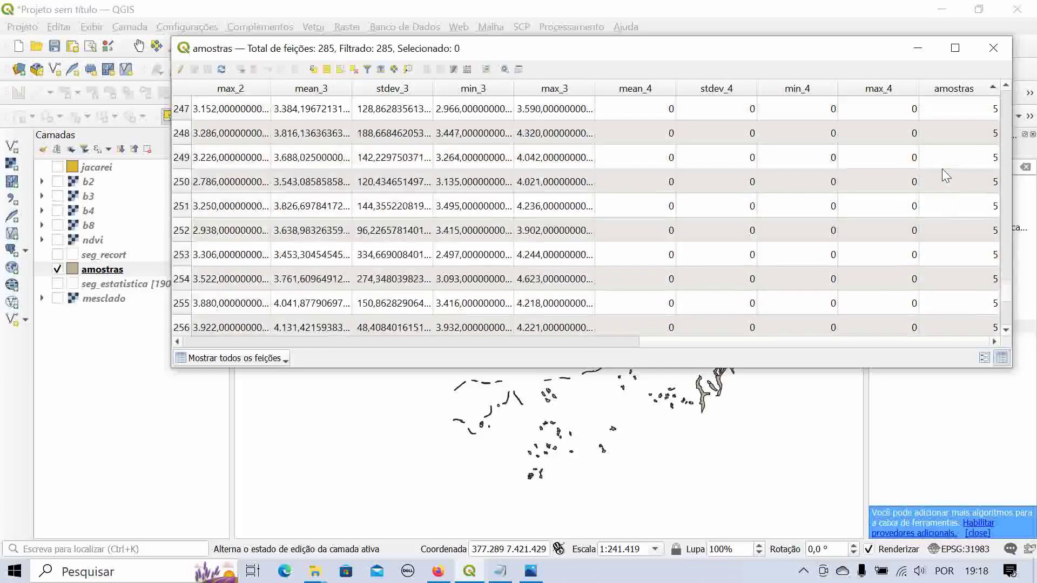
pyautogui.scroll(-10, 946, 175)
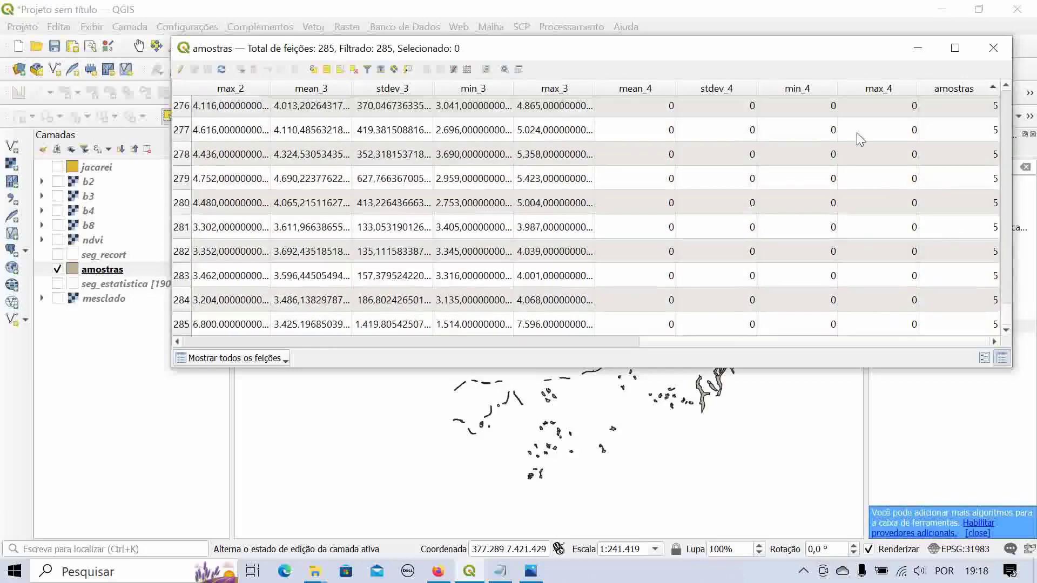
pyautogui.click(993, 48)
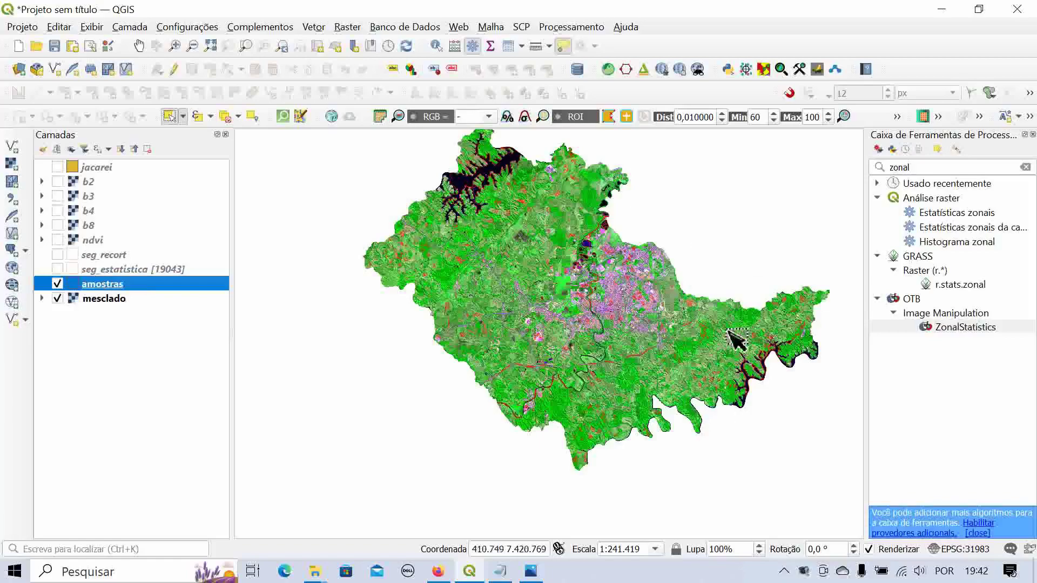
# - Widen the map canvas by narrowing the processing toolbox beside it
pyautogui.scroll(1, 754, 251)
pyautogui.moveTo(867, 273); pyautogui.dragTo(925, 268)
pyautogui.scroll(-1, 561, 251)
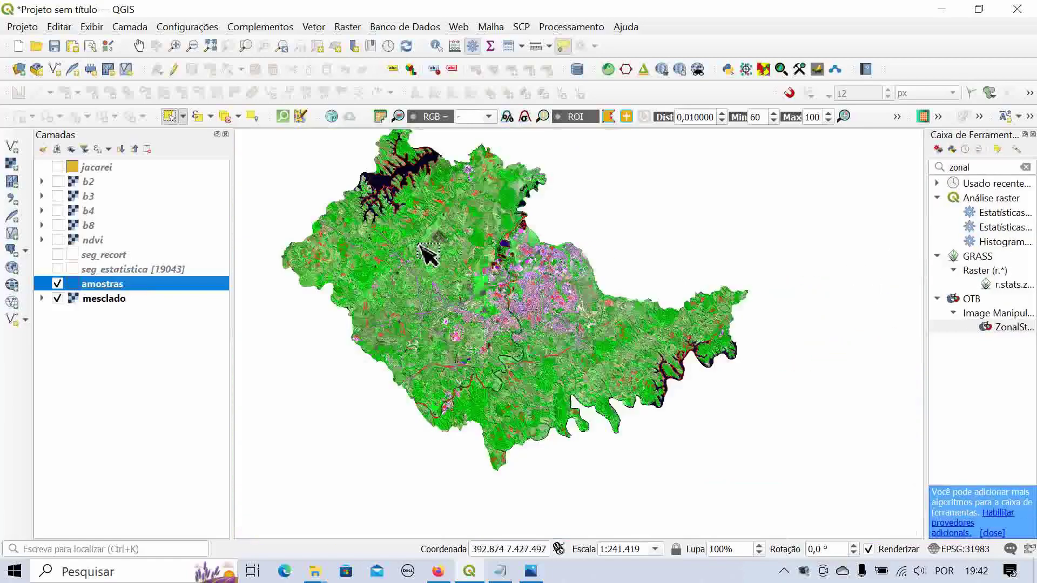
pyautogui.scroll(1, 424, 259)
pyautogui.scroll(-1, 465, 262)
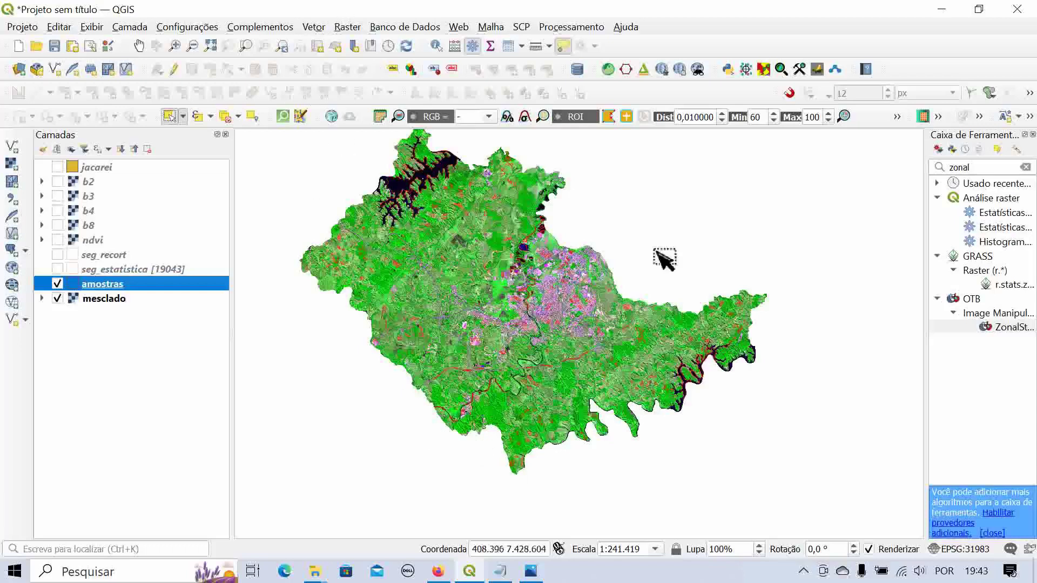
# - Start a random selection within subsets on the amostras layer, with amostras as the ID field
pyautogui.click(319, 32)
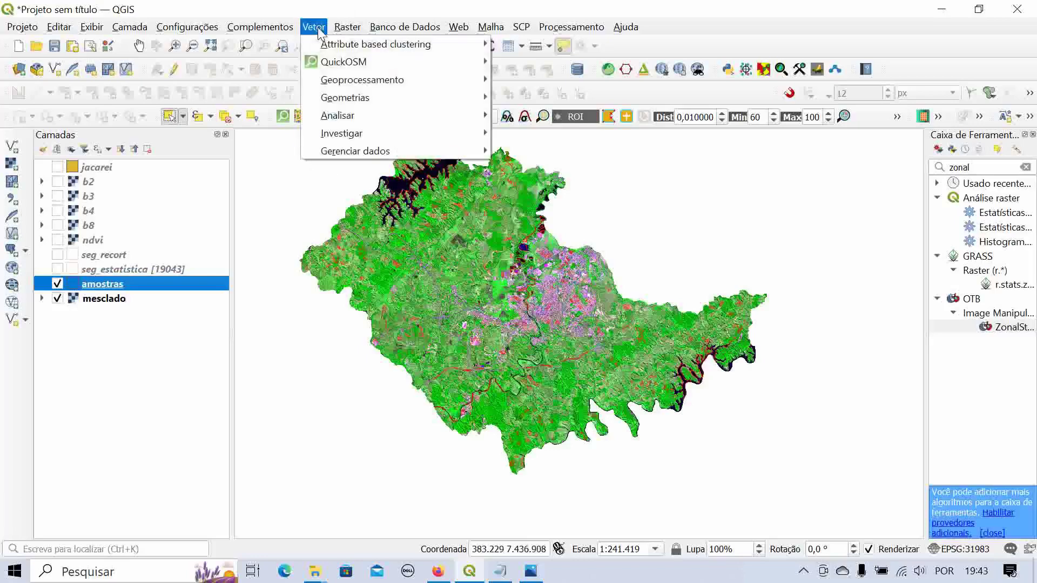
pyautogui.moveTo(364, 133)
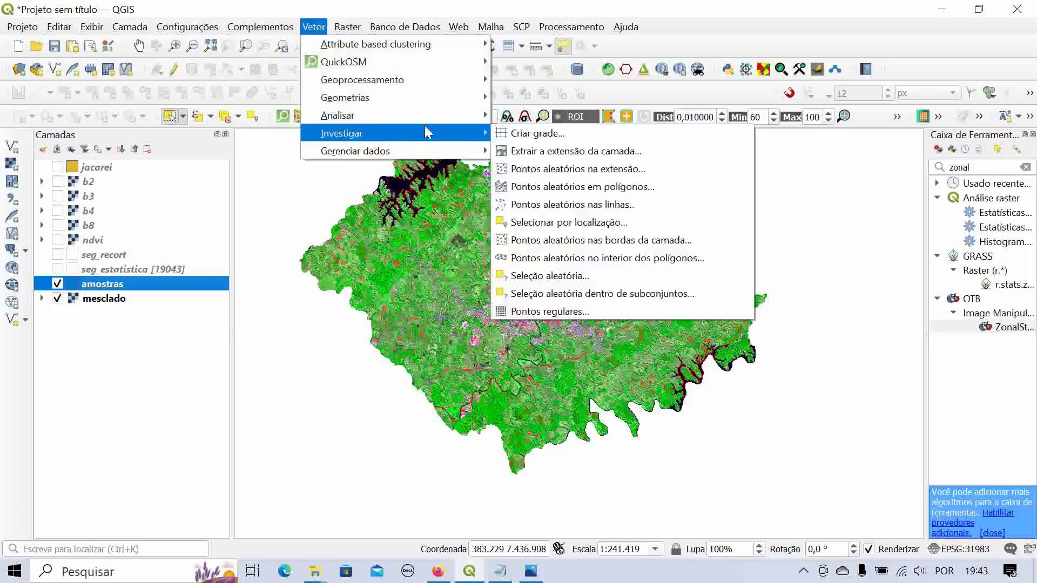
pyautogui.click(640, 293)
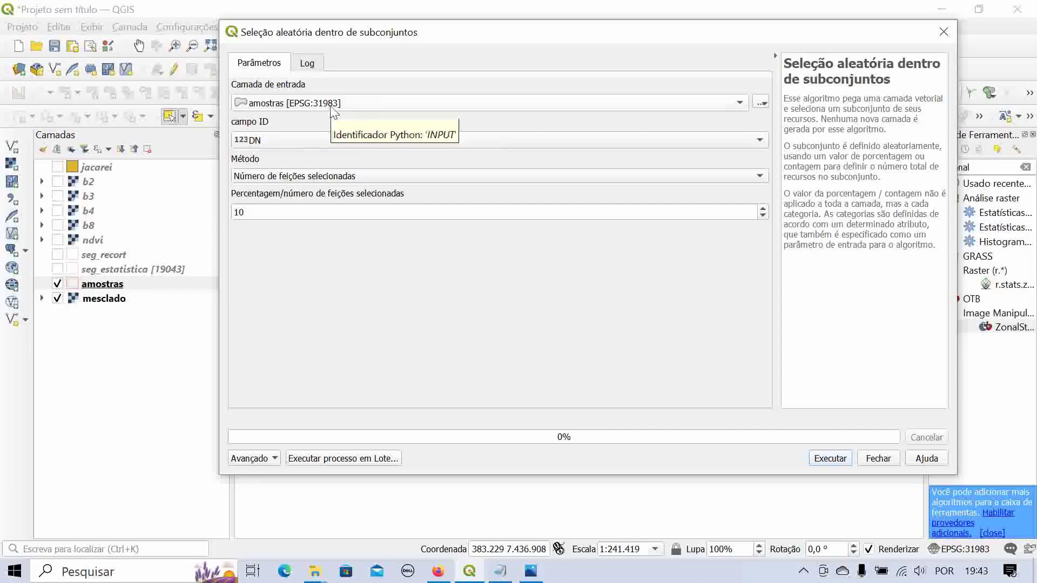
pyautogui.click(316, 146)
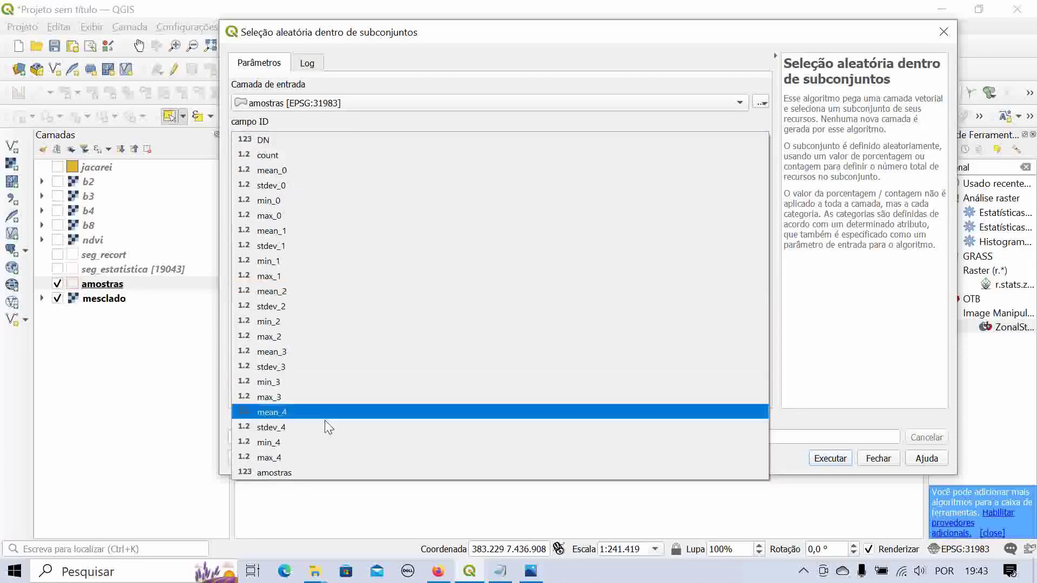
pyautogui.click(299, 470)
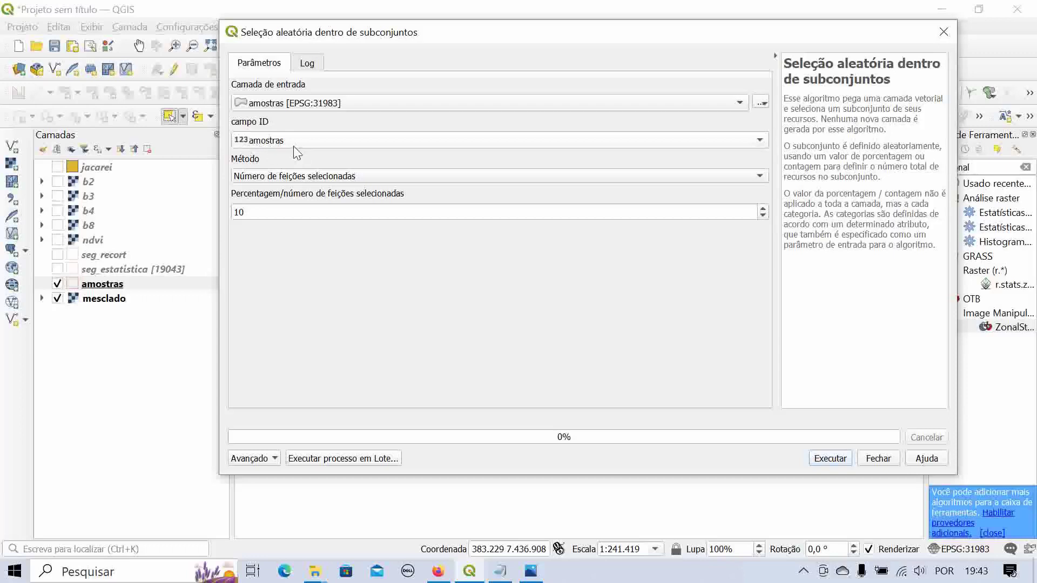
# - Set the method to percentage of selected features with a value of 70, run the random selection, and close the tool
pyautogui.click(306, 177)
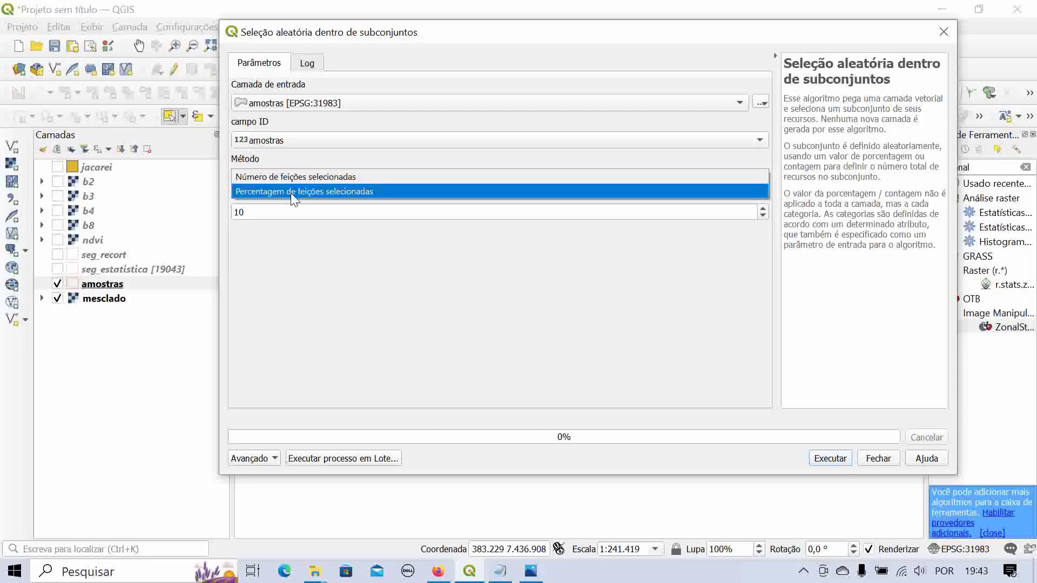
pyautogui.click(291, 192)
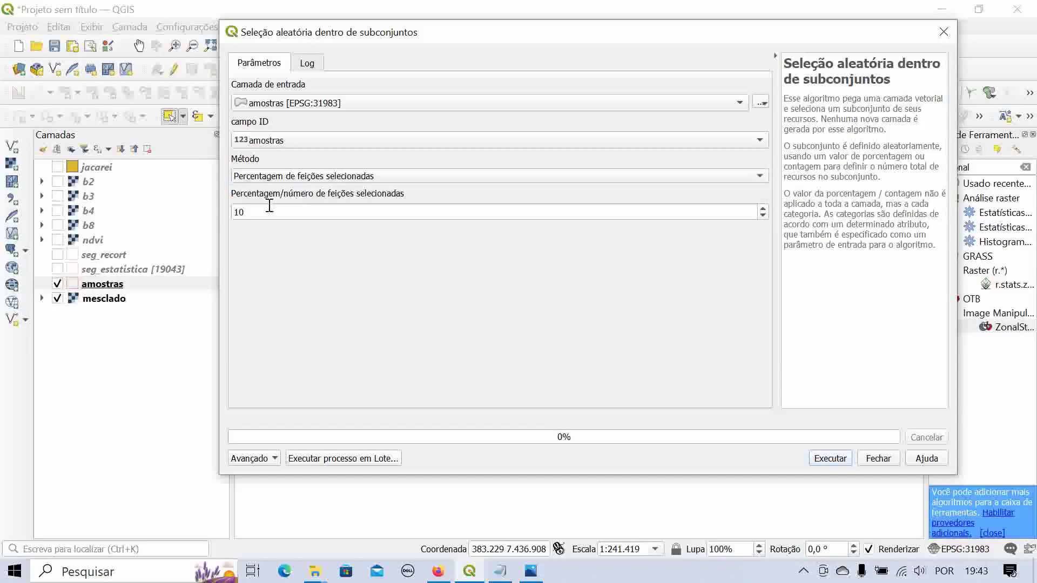
pyautogui.moveTo(257, 210); pyautogui.dragTo(226, 211)
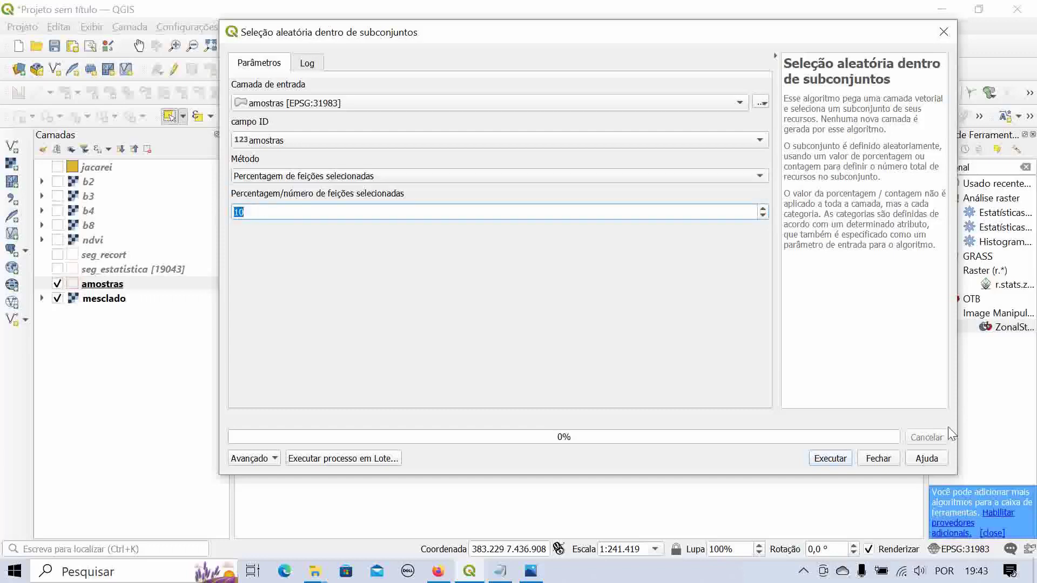
pyautogui.write('7')
pyautogui.click(836, 459)
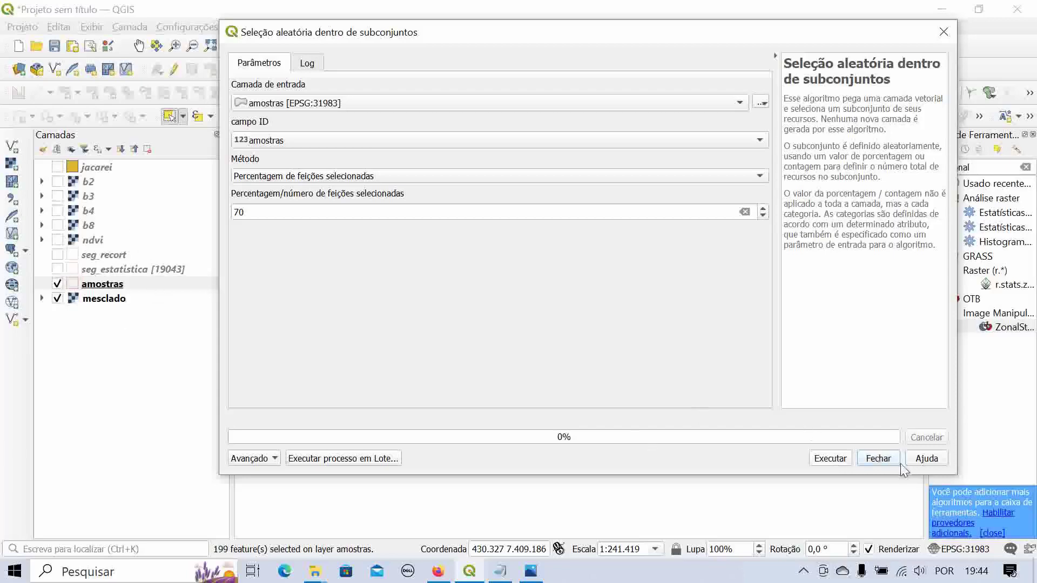
pyautogui.click(878, 459)
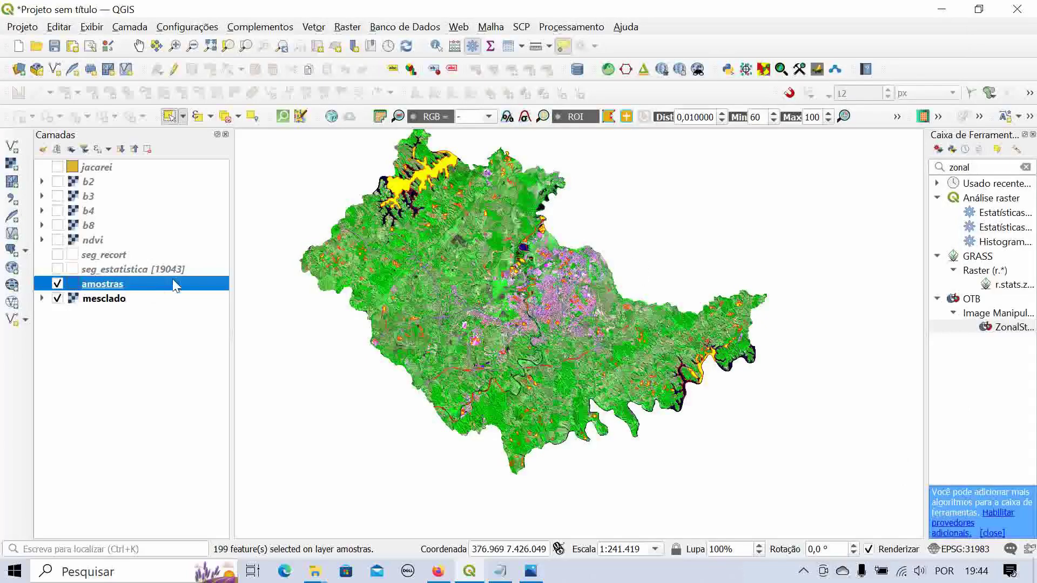
# - Inspect the randomly selected records in the amostras attribute table and minimize the table
pyautogui.rightClick(164, 292)
pyautogui.click(216, 208)
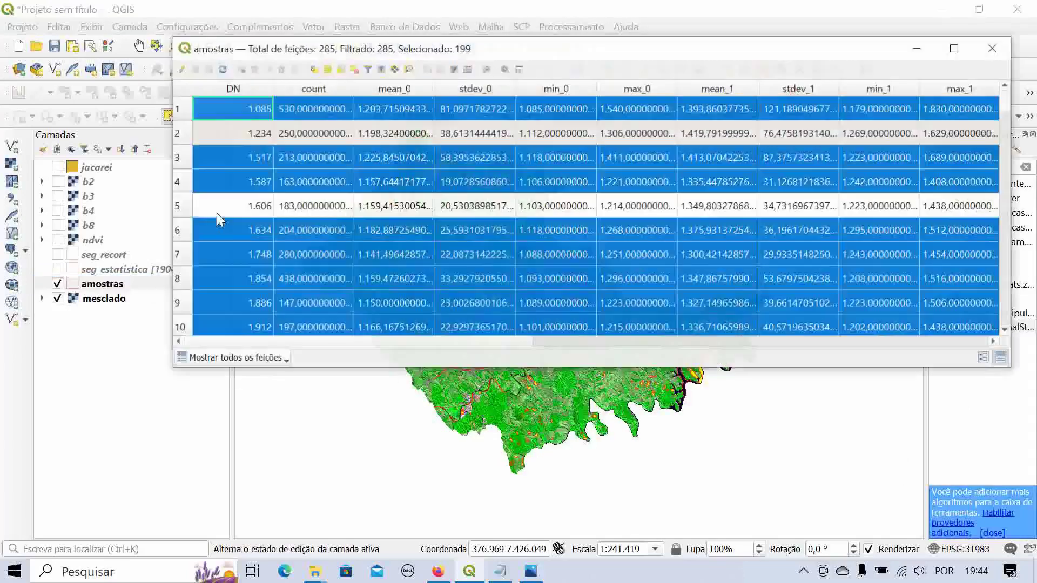
pyautogui.scroll(-2, 705, 191)
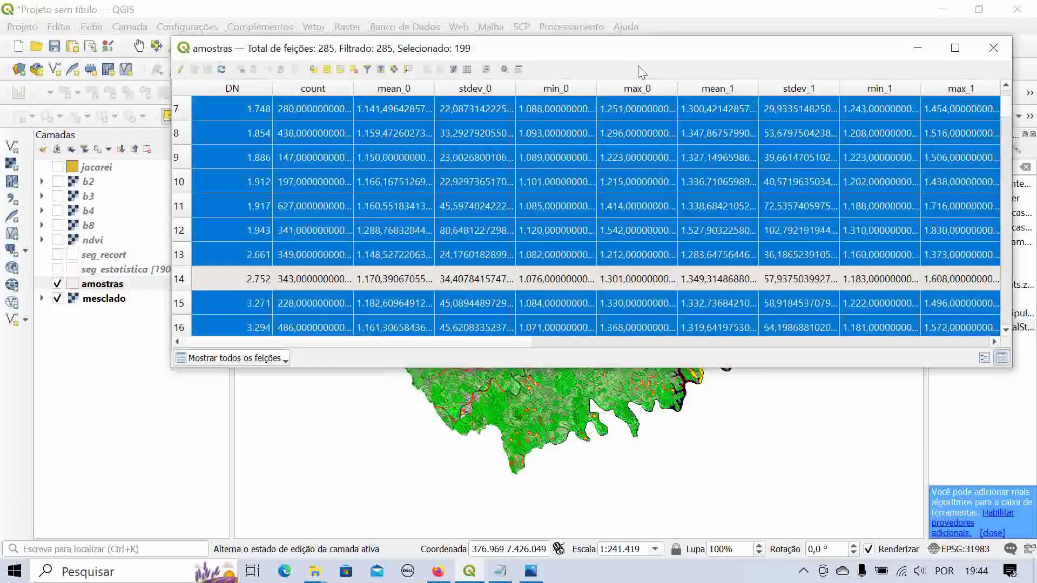
pyautogui.moveTo(641, 52); pyautogui.dragTo(557, 69)
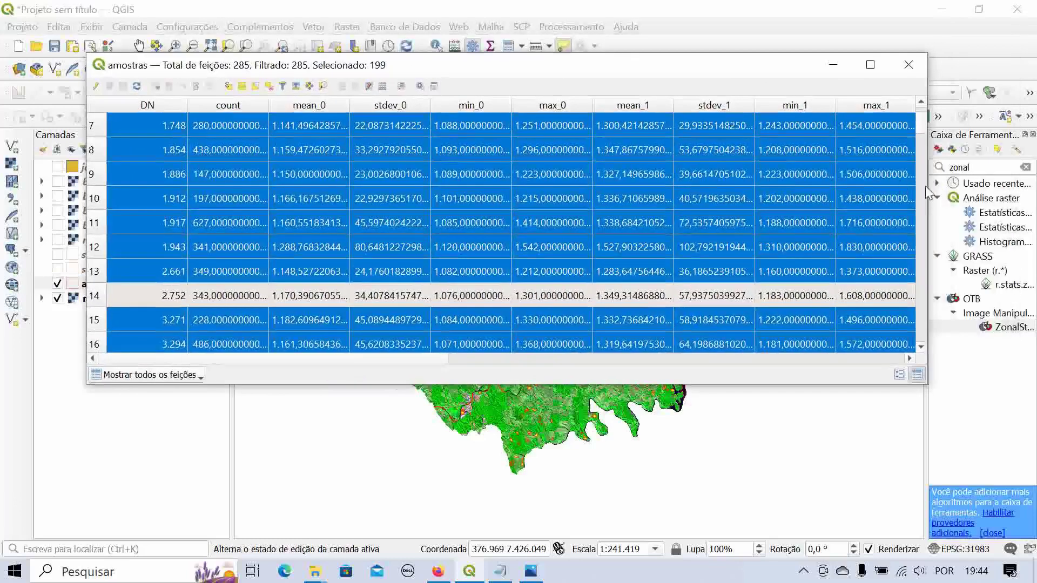
pyautogui.moveTo(925, 186); pyautogui.dragTo(1035, 185)
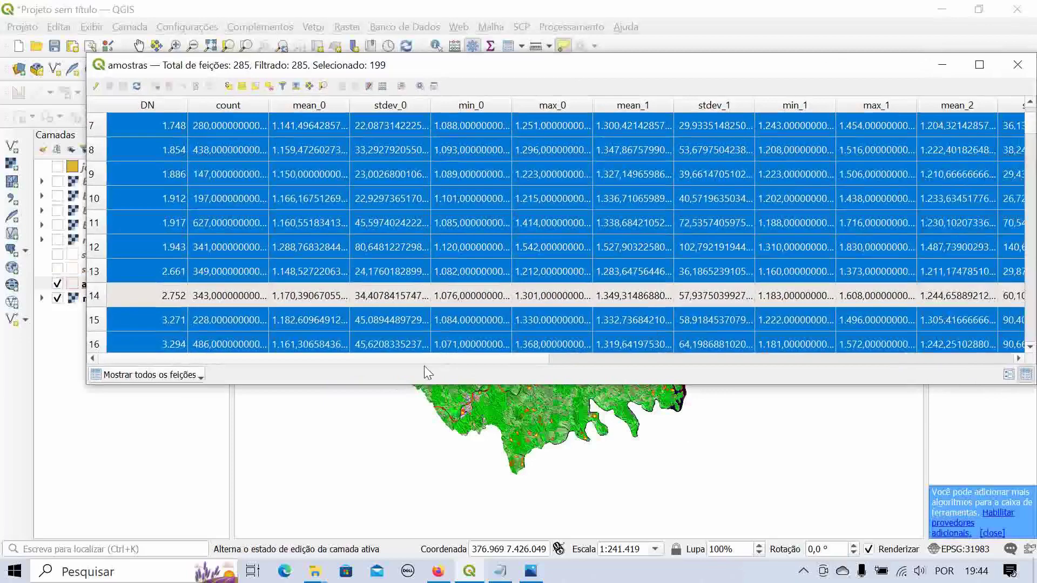
pyautogui.moveTo(424, 367)
pyautogui.mouseDown()
pyautogui.moveTo(636, 375)
pyautogui.moveTo(426, 375)
pyautogui.moveTo(449, 364)
pyautogui.moveTo(440, 358)
pyautogui.mouseUp()
pyautogui.click(943, 66)
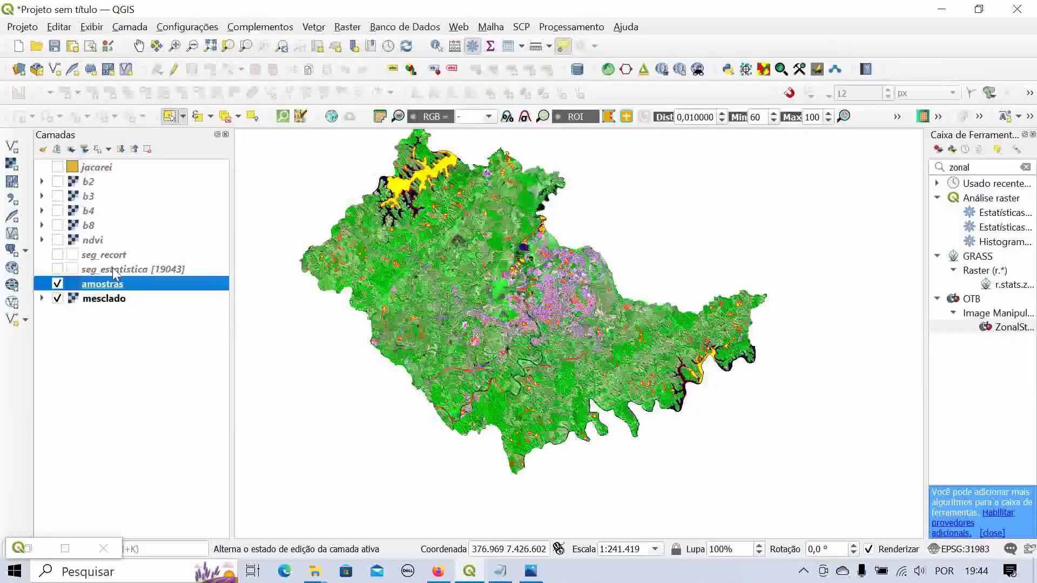
# - Export only the selected amostras features as the shapefile treinamento in the segmentacao folder, and hide the new layer
pyautogui.rightClick(118, 286)
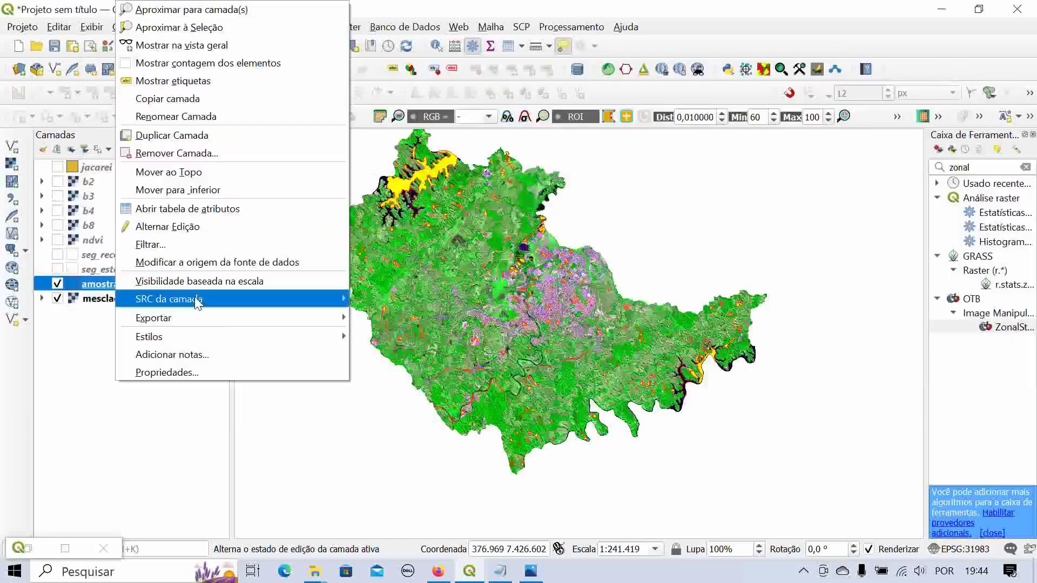
pyautogui.moveTo(201, 318)
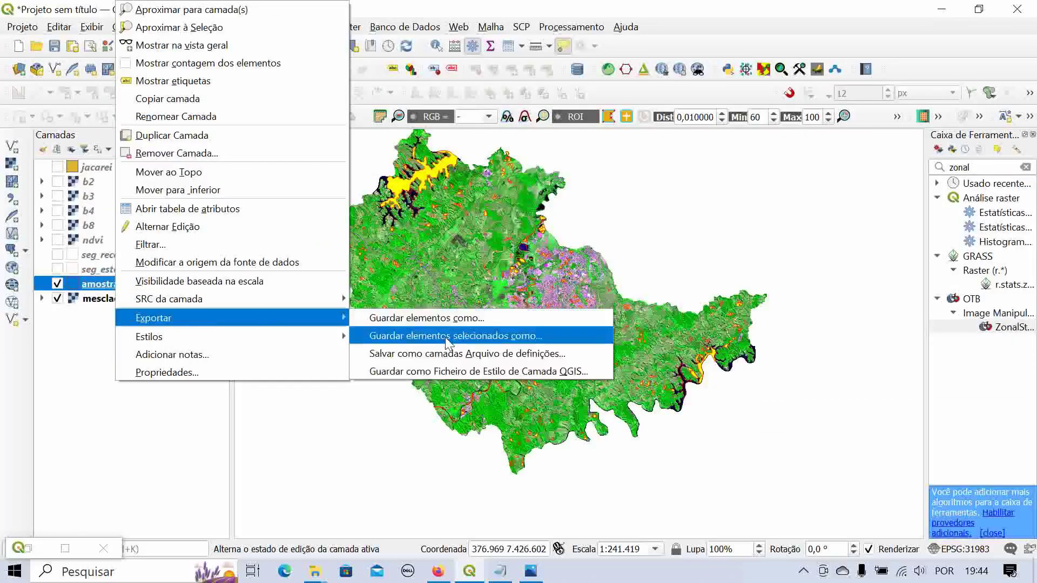
pyautogui.click(468, 343)
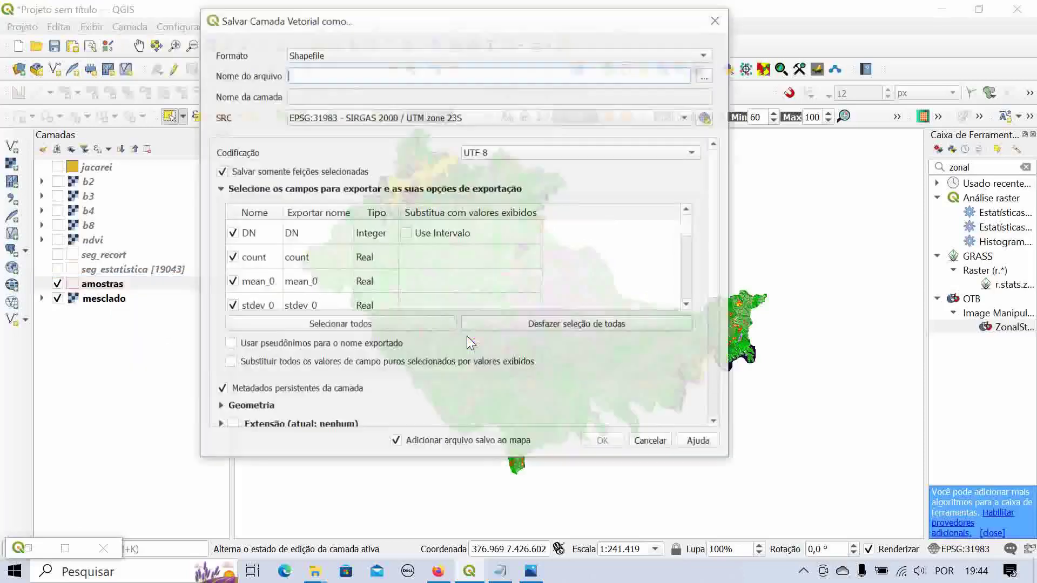
pyautogui.click(707, 75)
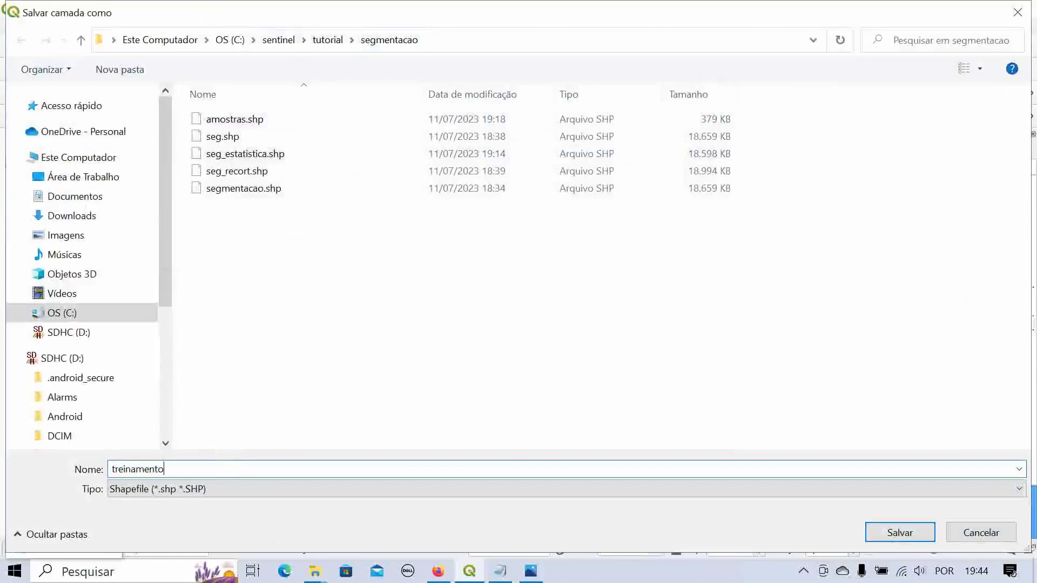
pyautogui.write('treinamento')
pyautogui.click(908, 535)
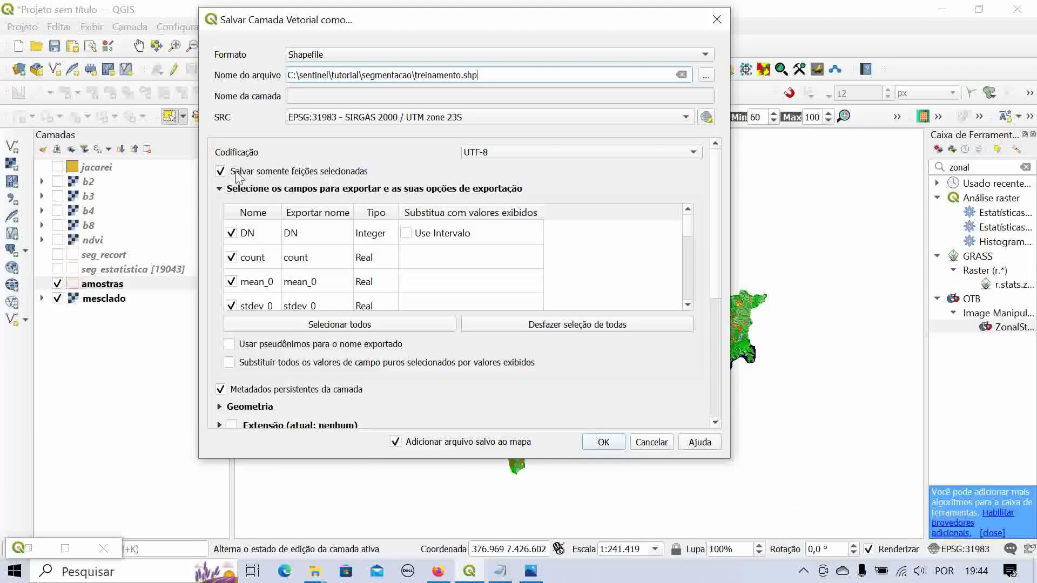
pyautogui.click(589, 445)
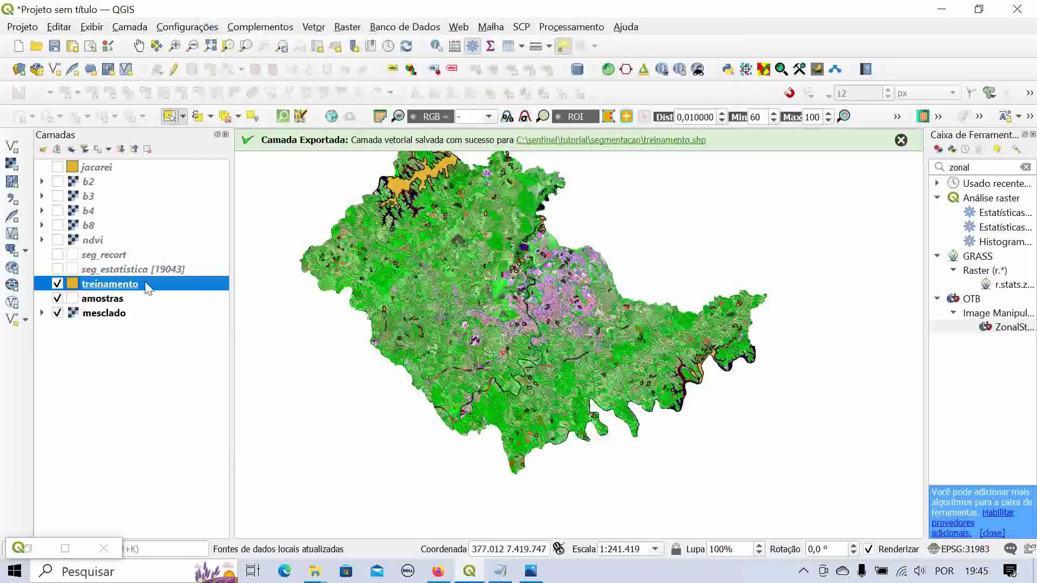
pyautogui.click(58, 283)
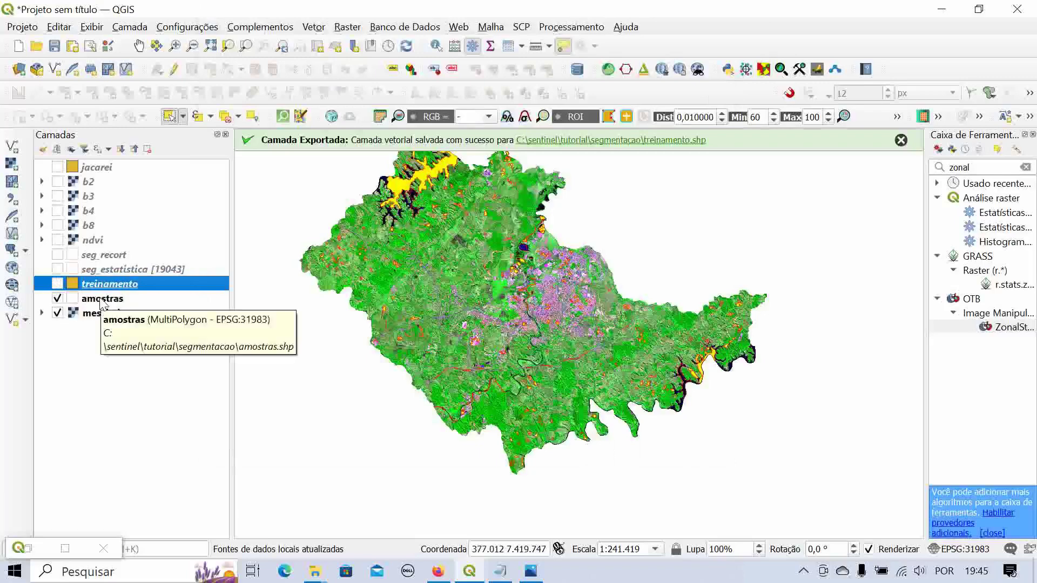
pyautogui.click(900, 141)
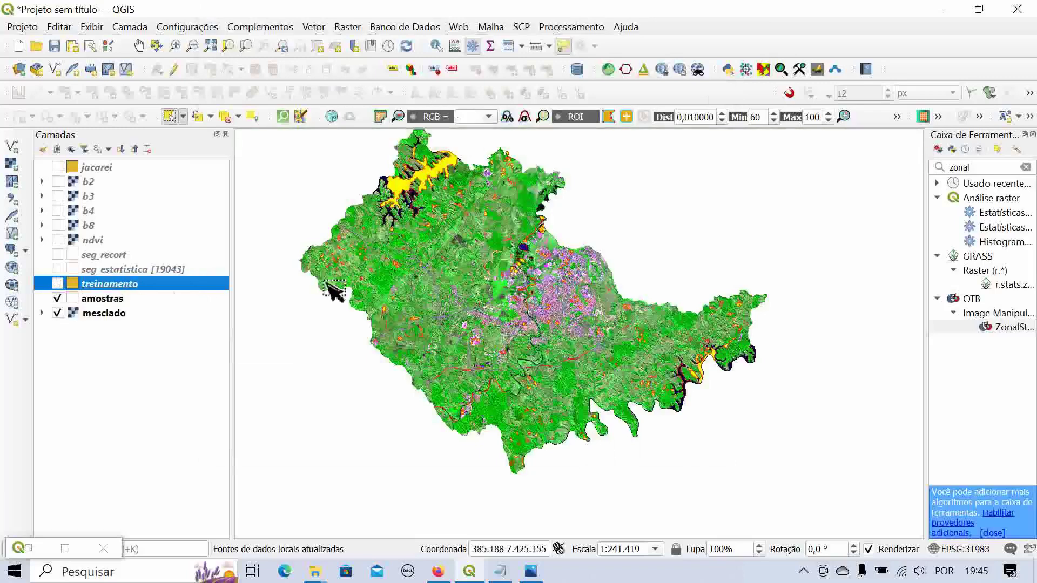
# - Invert the feature selection in the amostras attribute table and minimize the table
pyautogui.click(109, 299)
pyautogui.rightClick(109, 301)
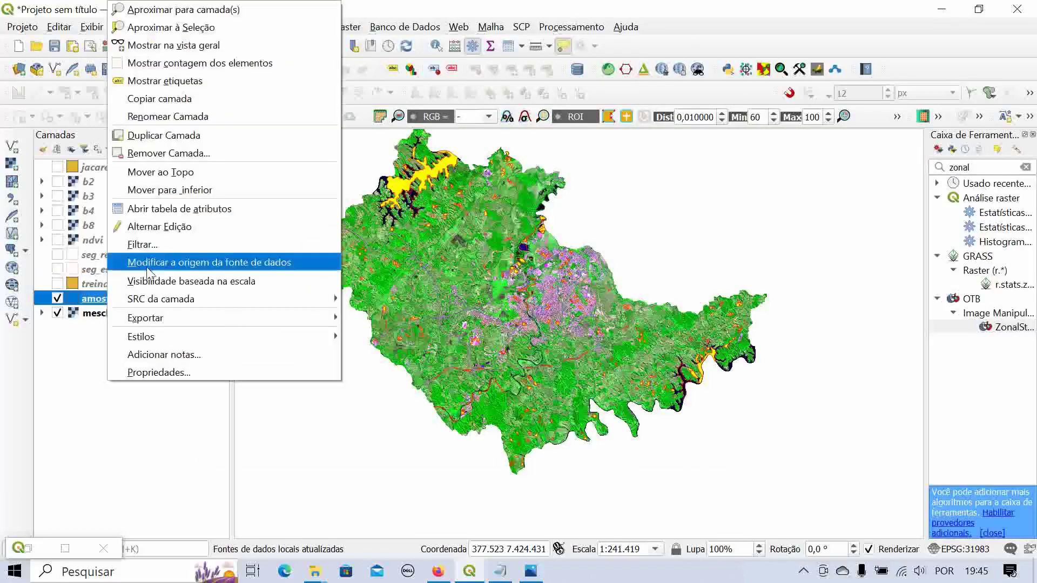
pyautogui.click(173, 206)
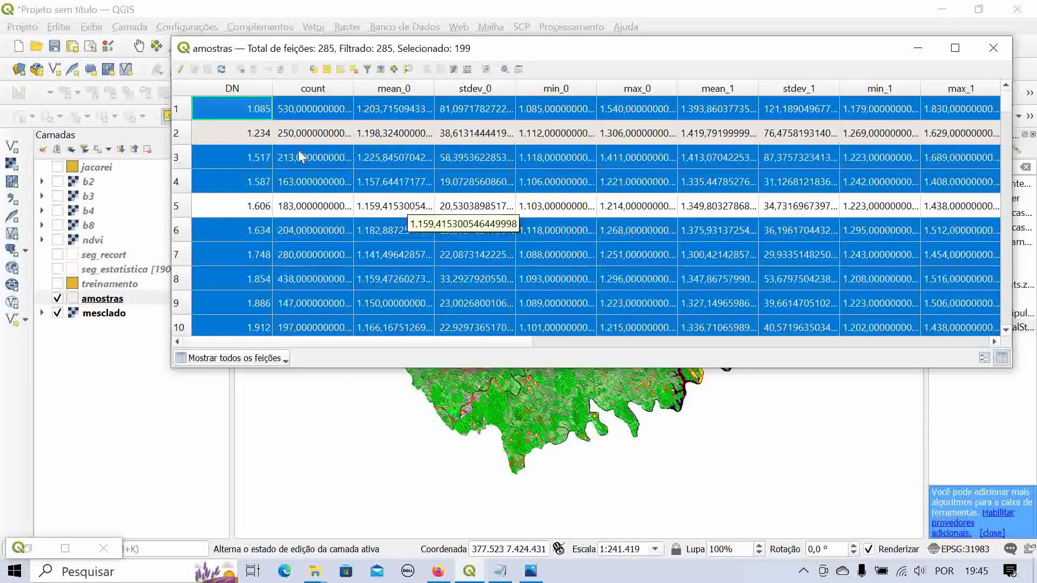
pyautogui.click(341, 75)
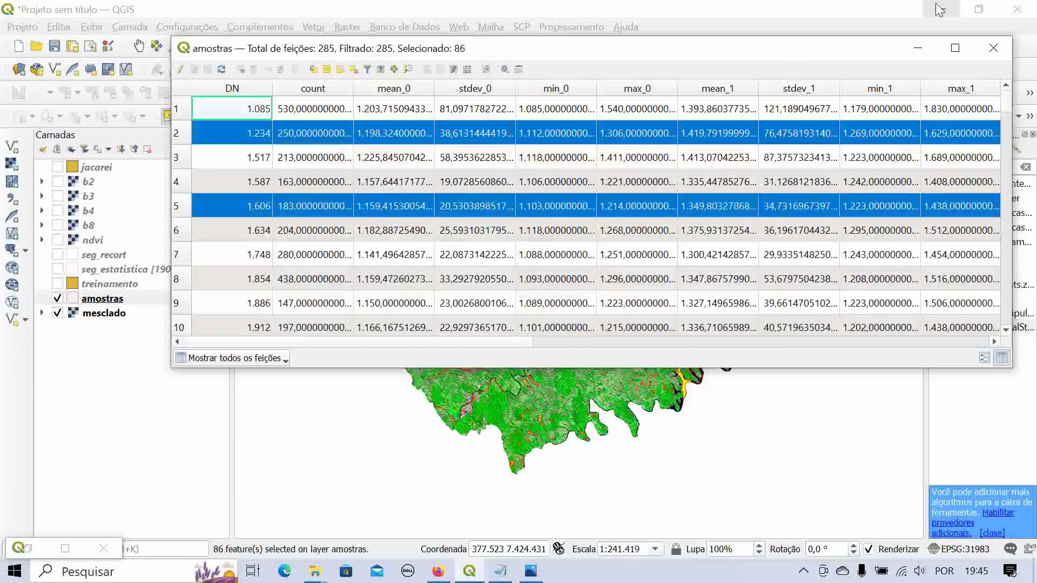
pyautogui.click(917, 48)
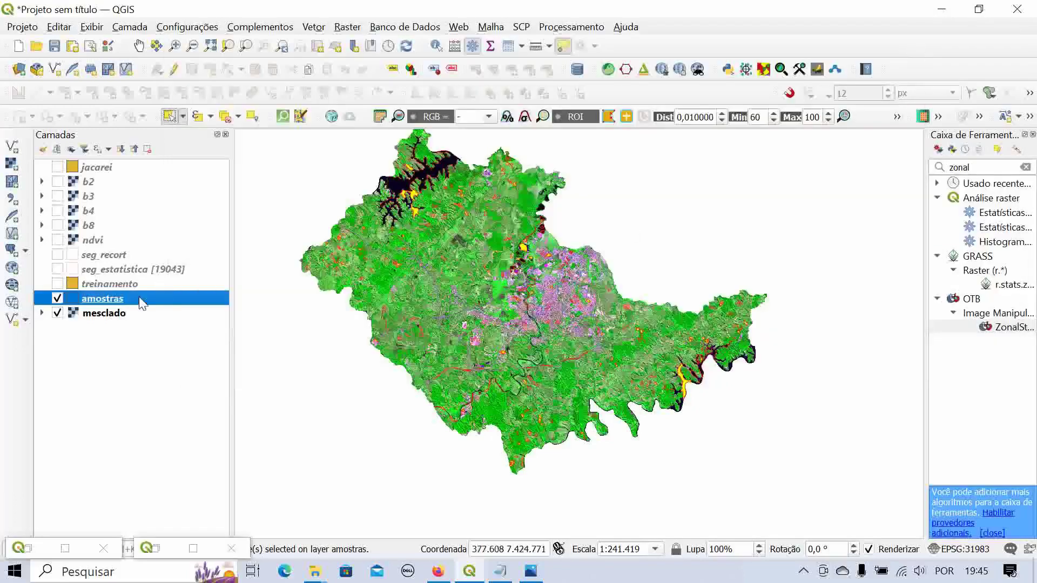
# - Export only the selected amostras features as the shapefile validacao in the segmentacao folder
pyautogui.rightClick(141, 301)
pyautogui.moveTo(208, 314)
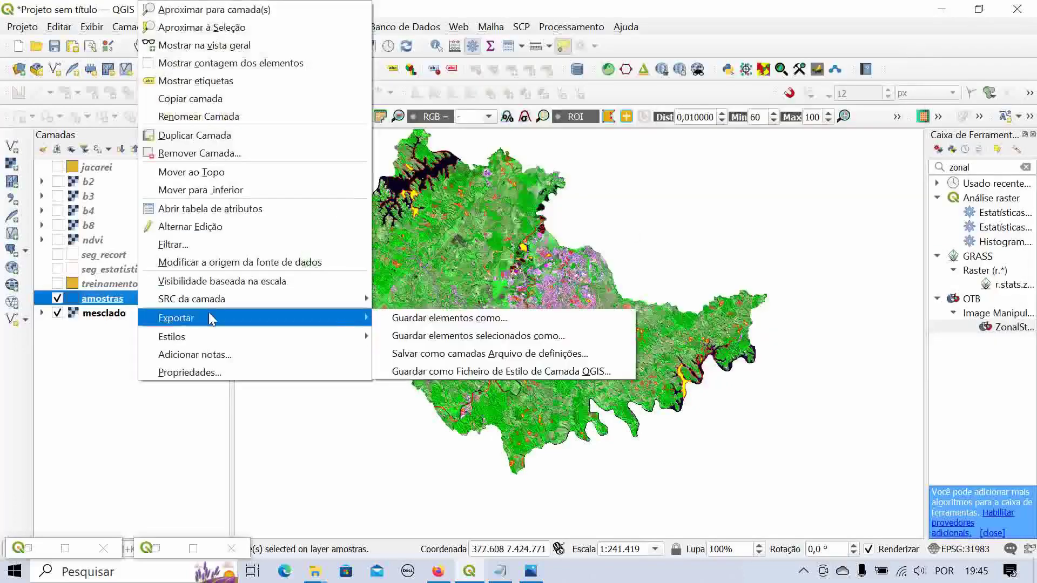
pyautogui.click(510, 337)
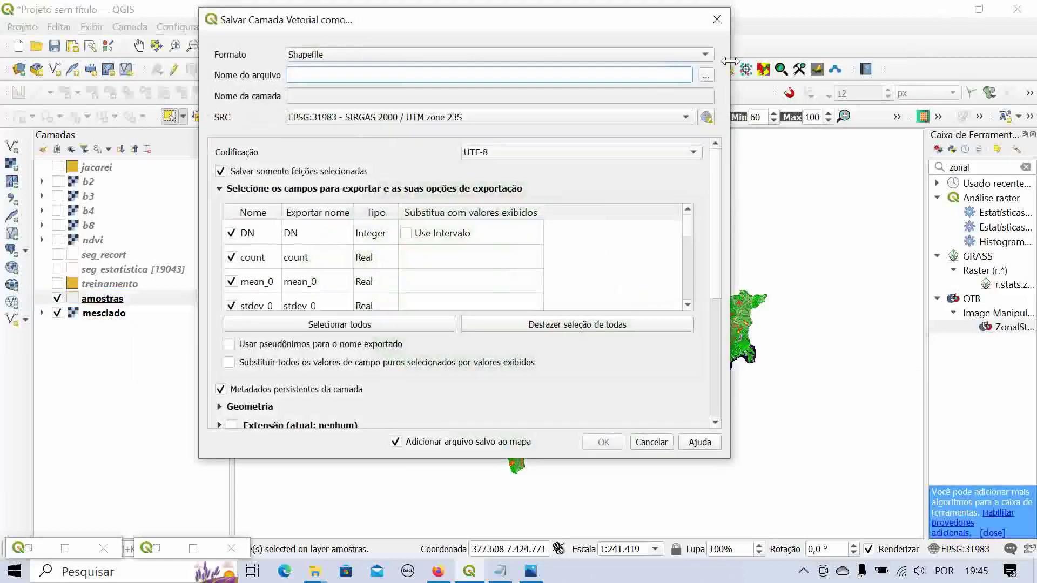
pyautogui.click(705, 75)
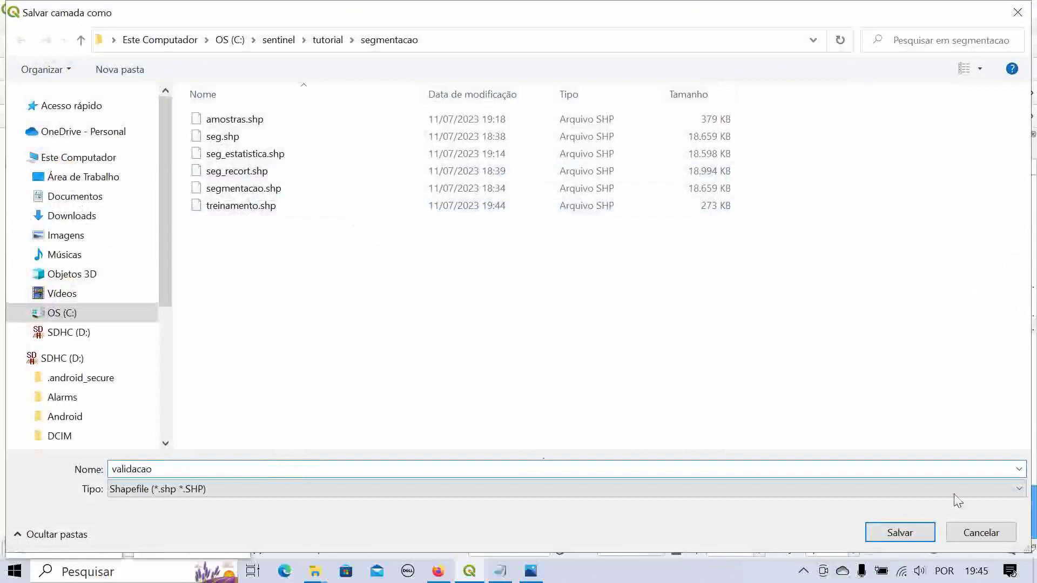
pyautogui.click(896, 533)
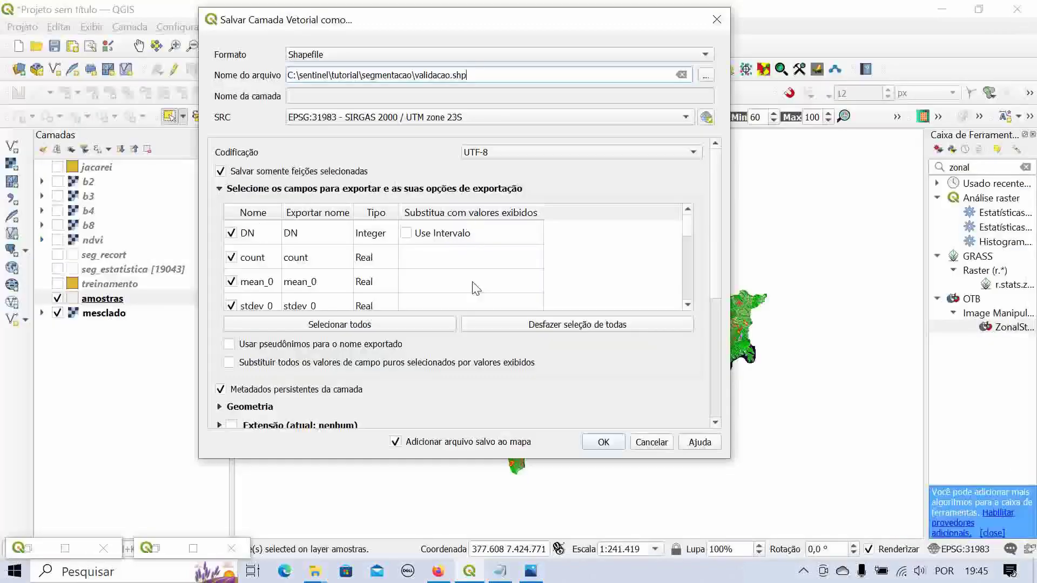
pyautogui.click(602, 442)
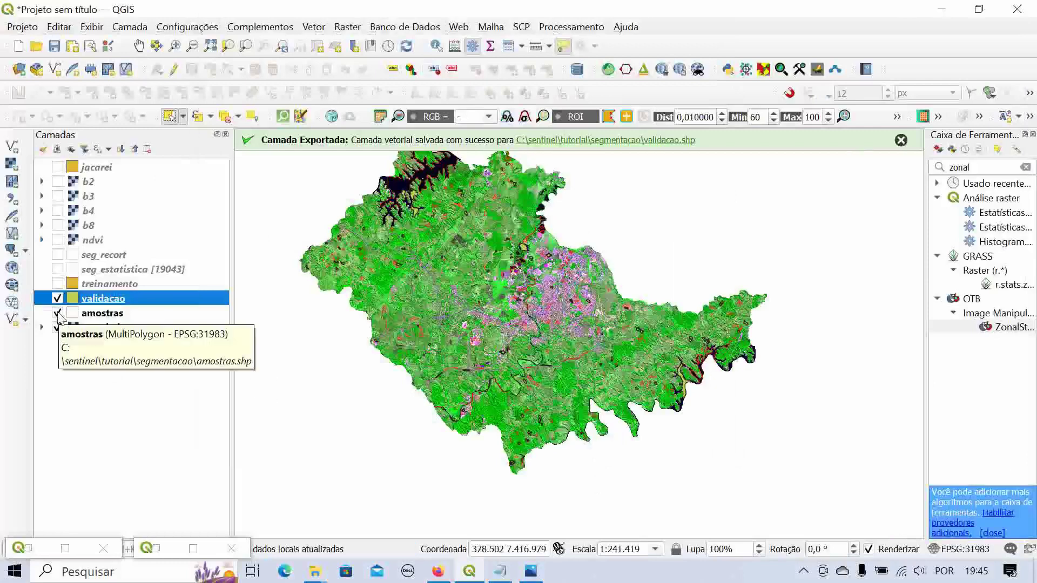
pyautogui.click(901, 139)
# - Compare the treinamento and validacao layers on the map by toggling their visibility, and hide them along with amostras
pyautogui.click(57, 312)
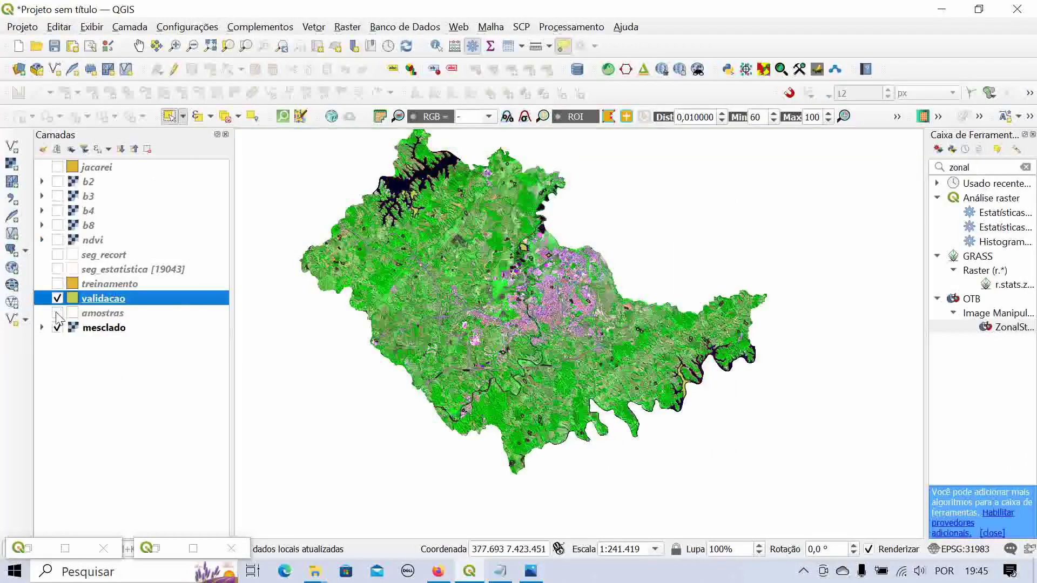
pyautogui.click(57, 284)
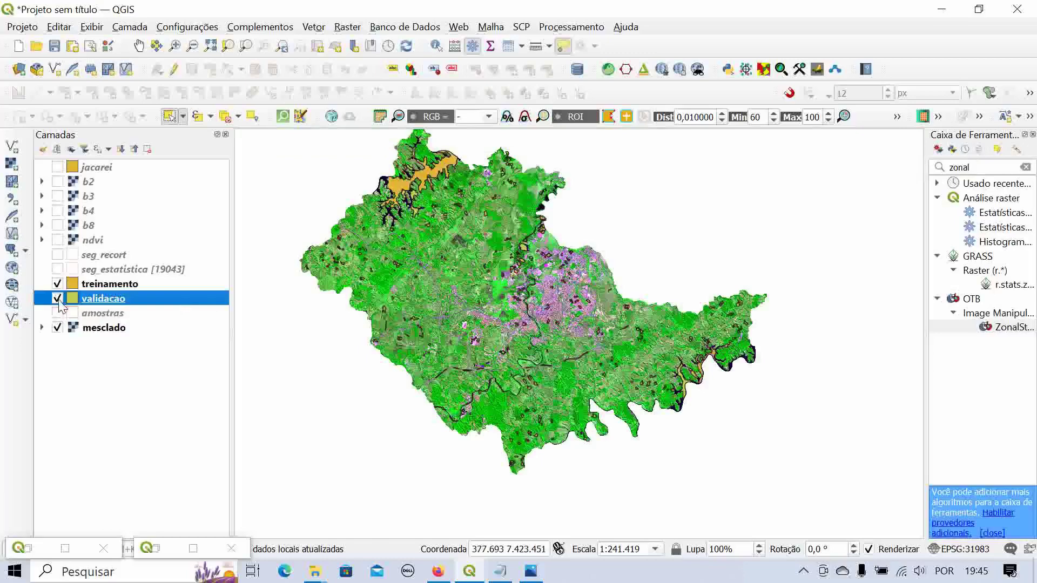
pyautogui.click(58, 299)
pyautogui.click(57, 299)
pyautogui.click(57, 284)
pyautogui.click(58, 299)
# - Review section 9 of the OBIA classification notes in Notepad for the TrainVectorClassifier parameters, and return to QGIS
pyautogui.click(500, 571)
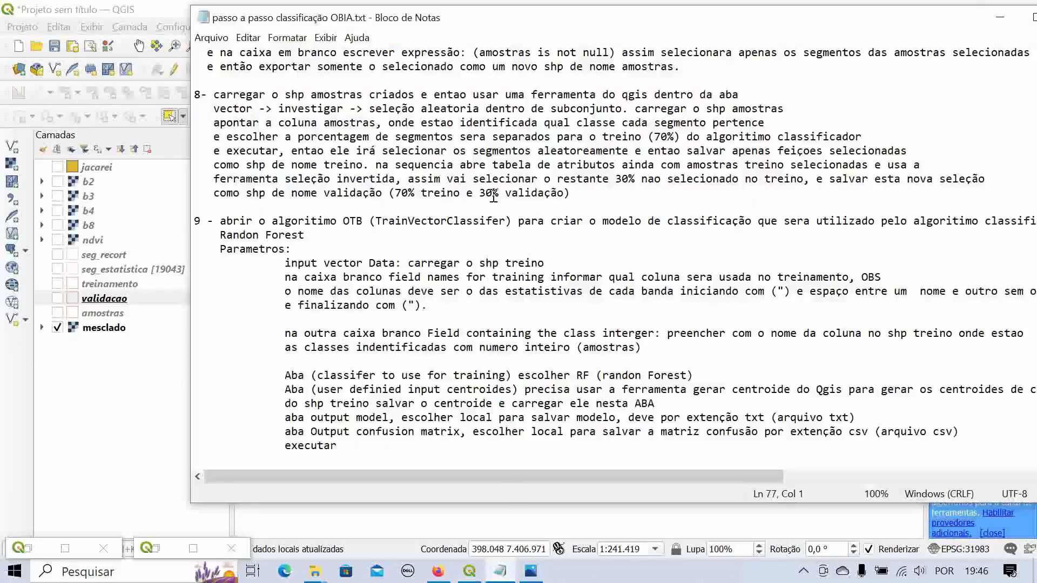
pyautogui.scroll(-3, 576, 188)
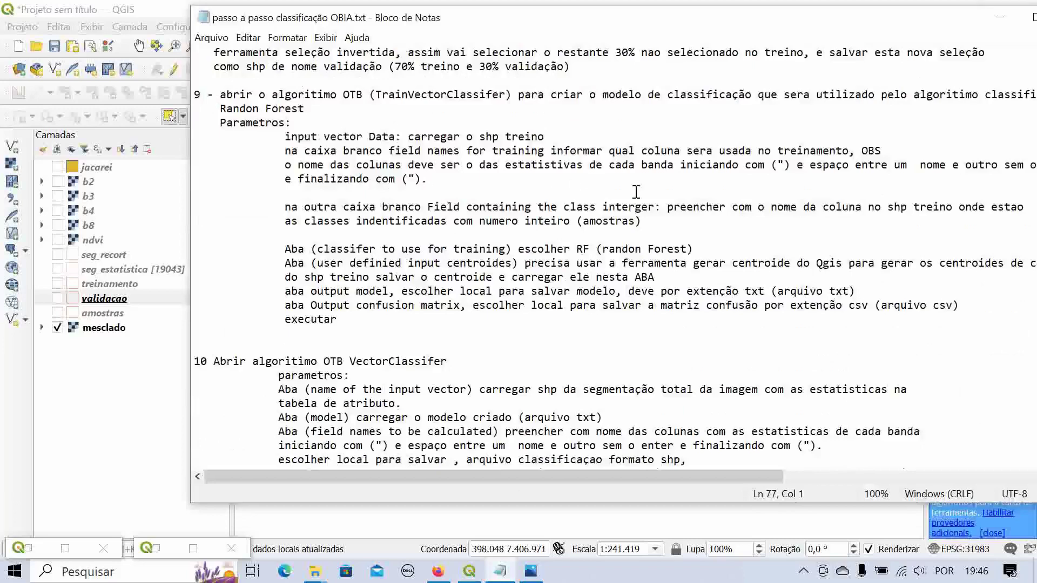
pyautogui.scroll(-2, 652, 191)
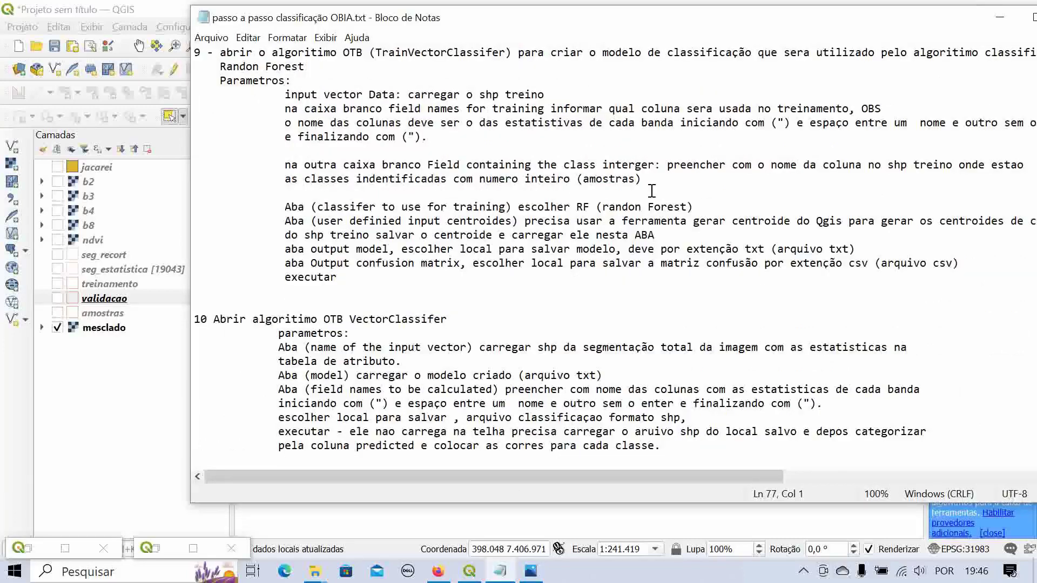
pyautogui.scroll(2, 652, 190)
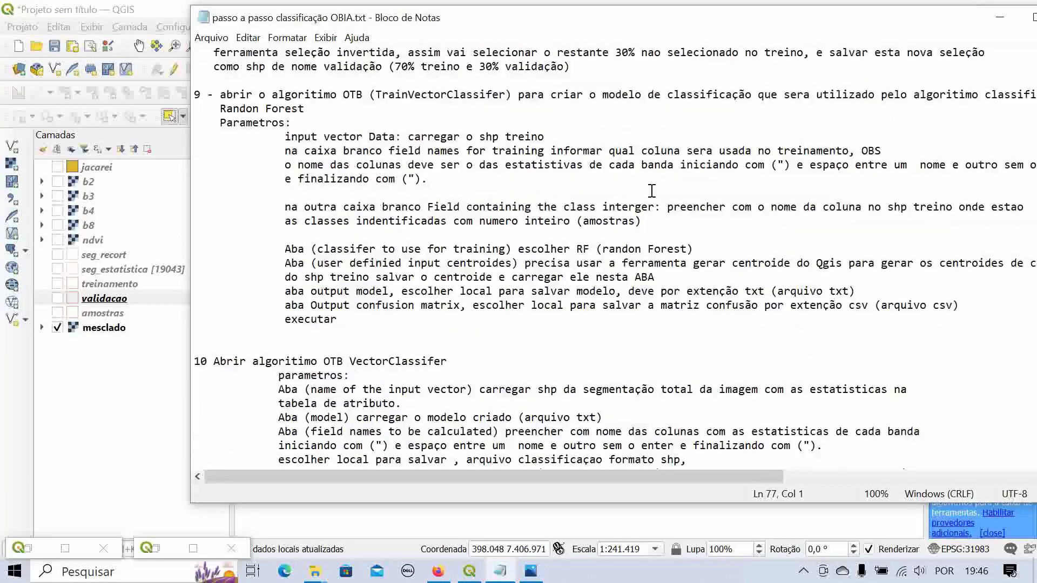
pyautogui.moveTo(805, 24); pyautogui.dragTo(665, 31)
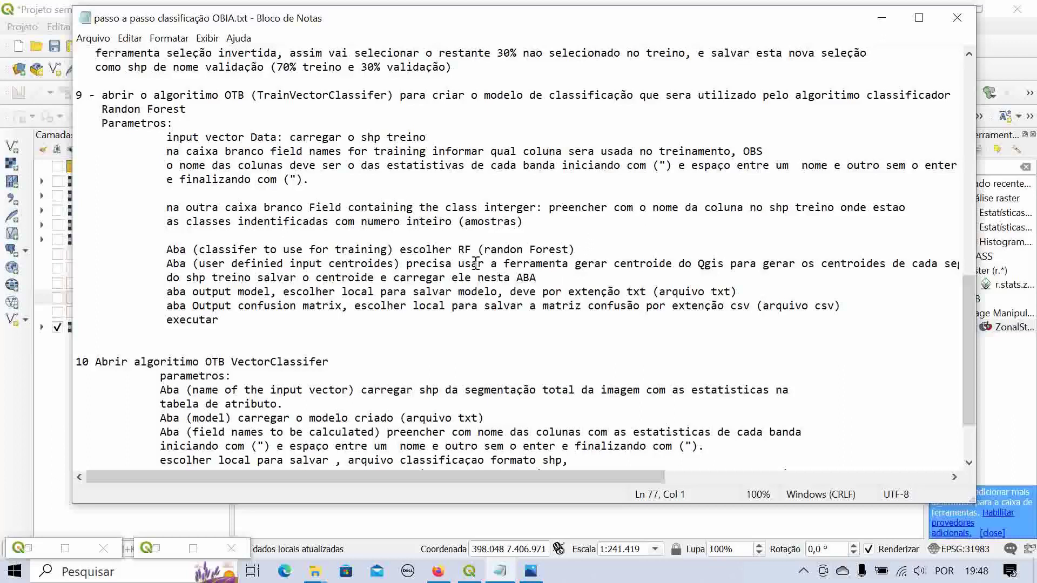
pyautogui.click(882, 18)
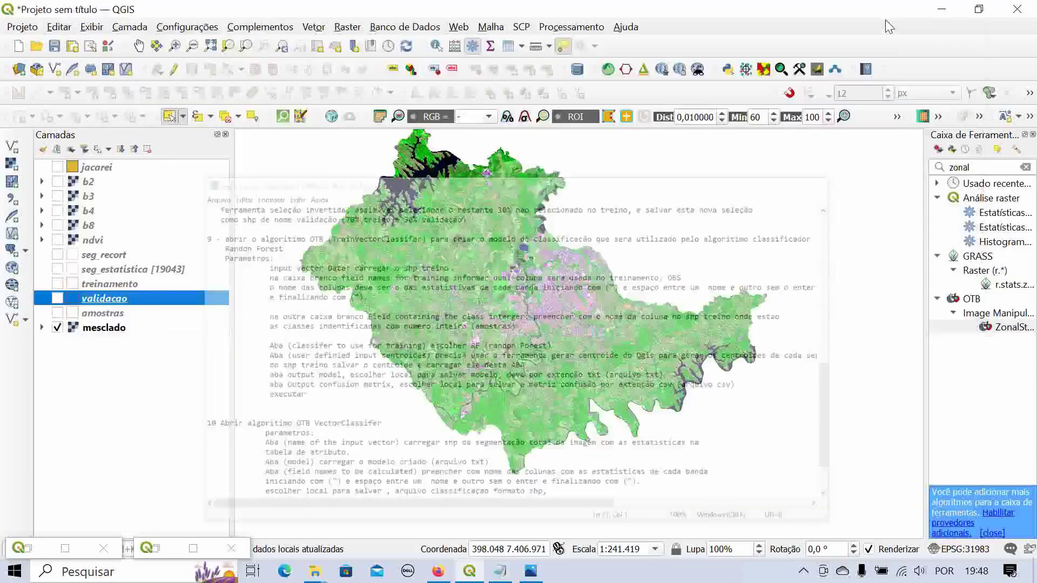
# - Show the treinamento layer on the map and open the Centroides vector geometry algorithm from the processing toolbox
pyautogui.click(106, 285)
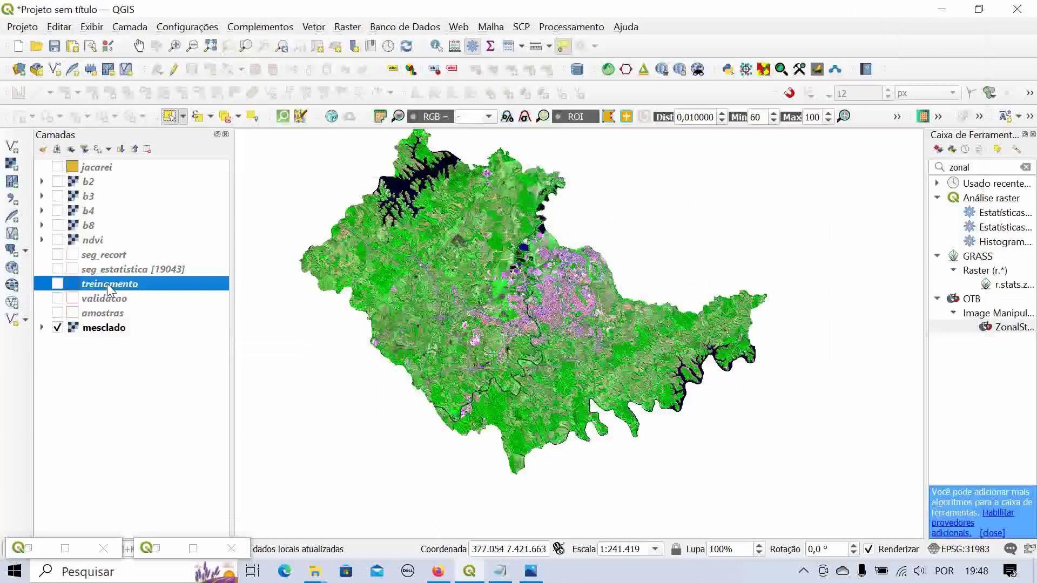
pyautogui.click(58, 284)
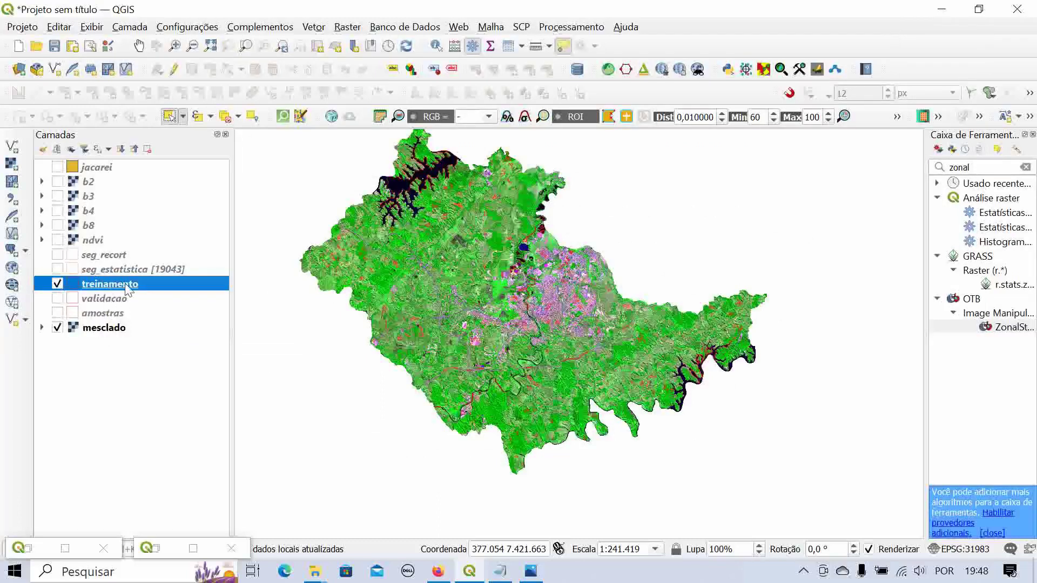
pyautogui.moveTo(133, 289); pyautogui.dragTo(925, 172)
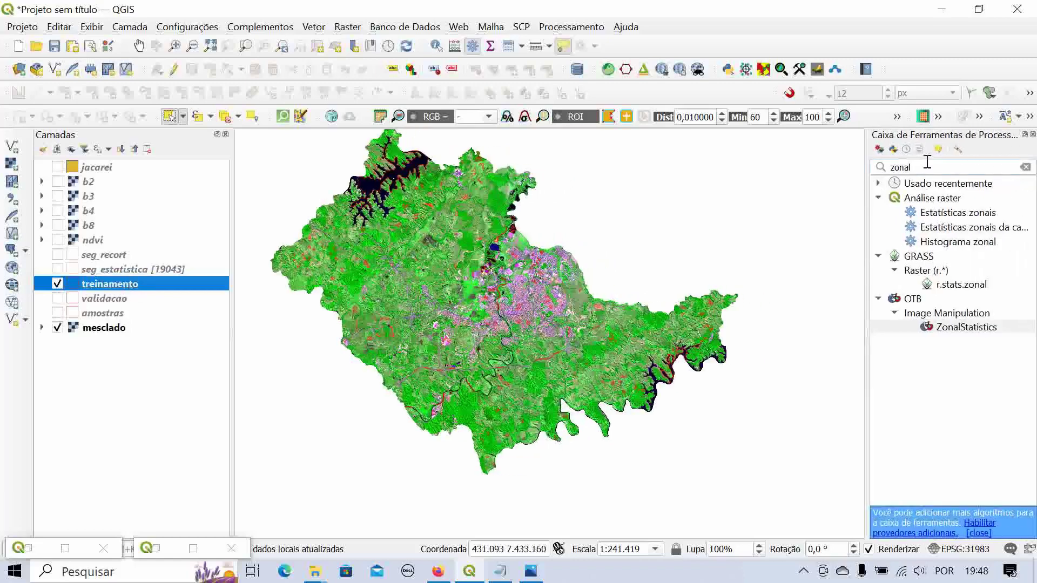
pyautogui.click(927, 165)
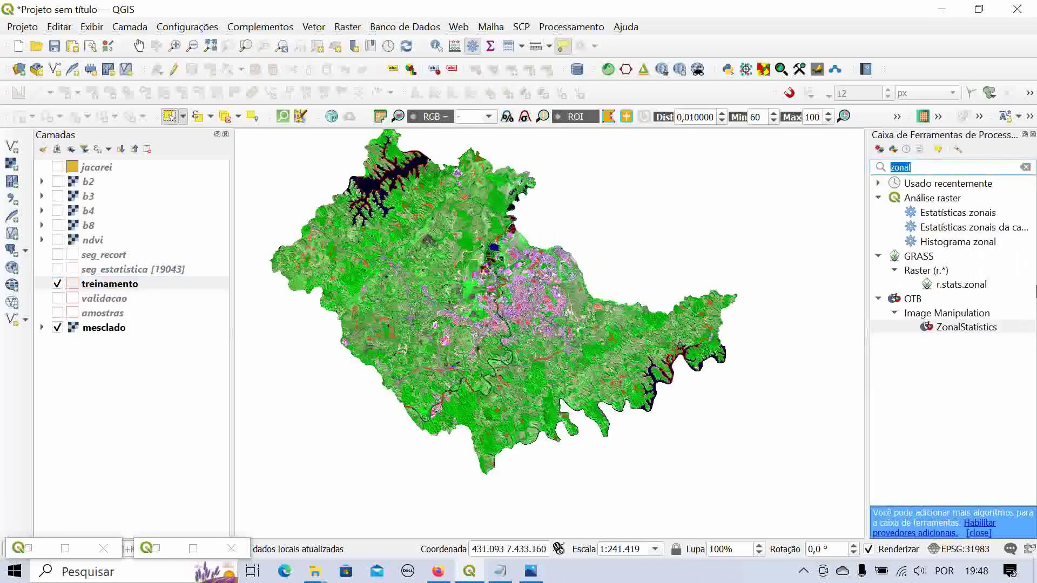
pyautogui.write('centroi')
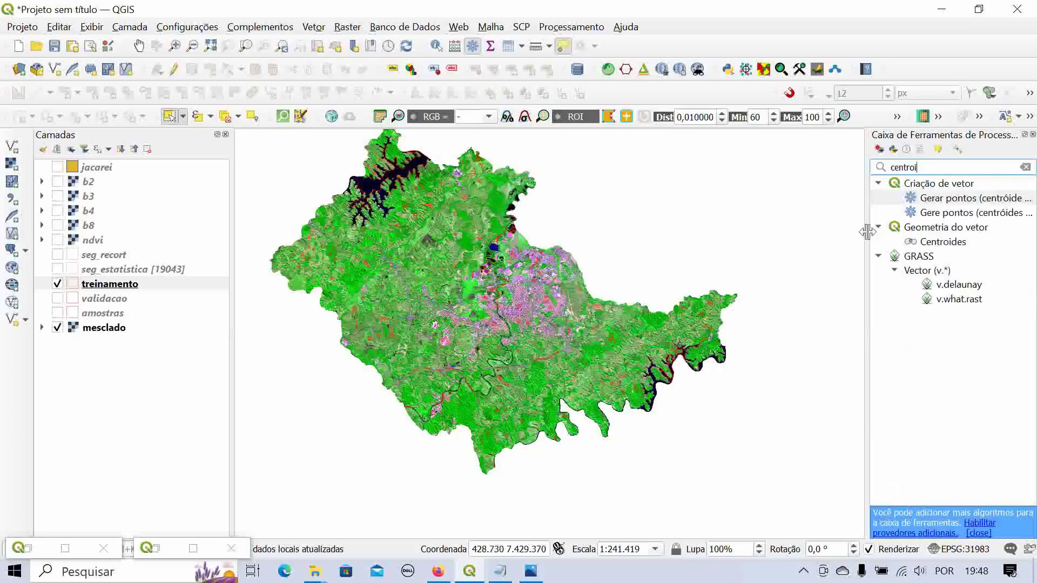
pyautogui.moveTo(868, 231); pyautogui.dragTo(822, 229)
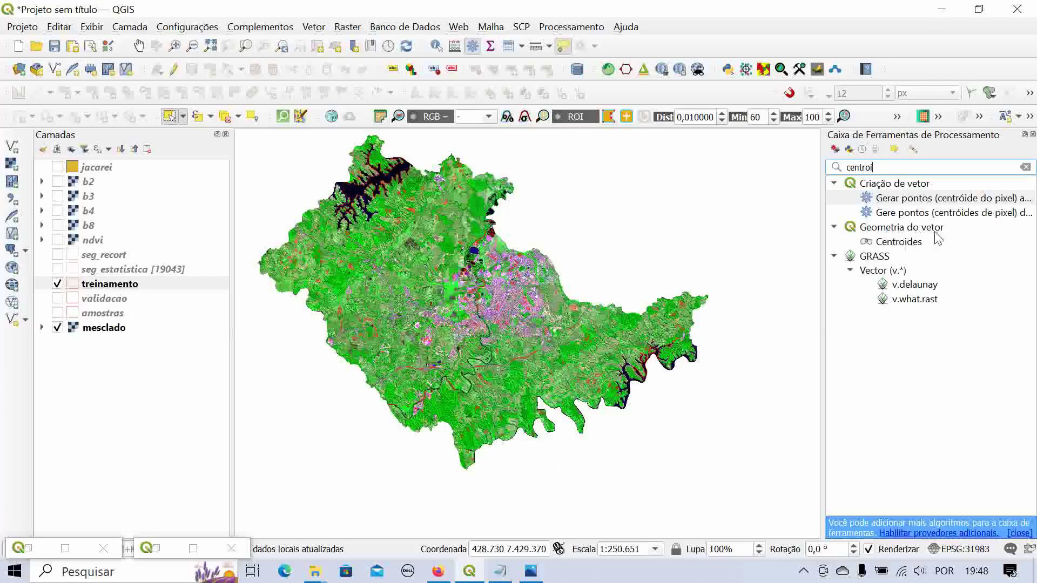
pyautogui.doubleClick(899, 242)
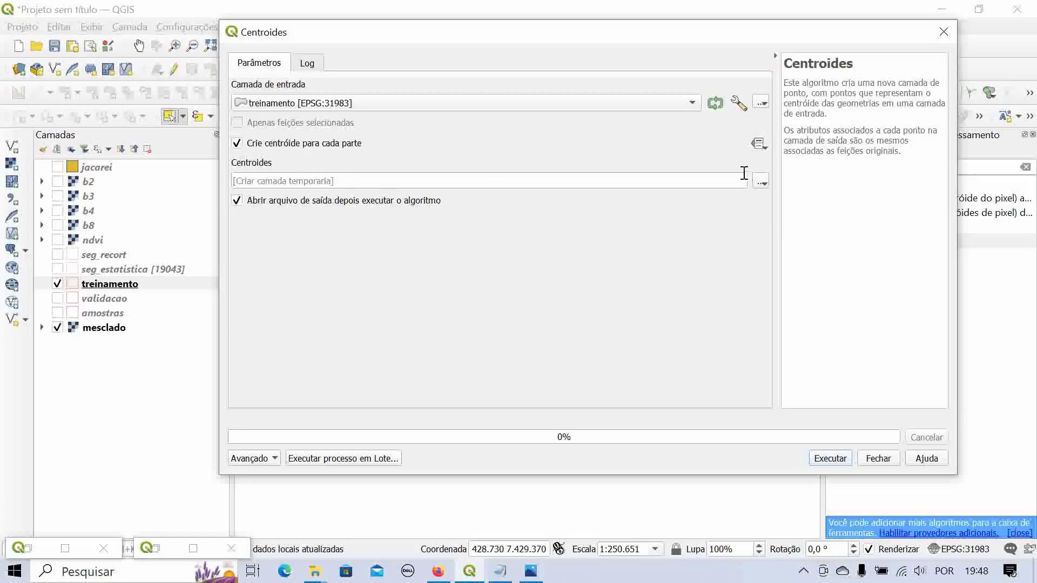
# - Generate centroids for each part of treinamento, saved as the shapefile centroide_treinamento in the segmentacao folder
pyautogui.click(761, 182)
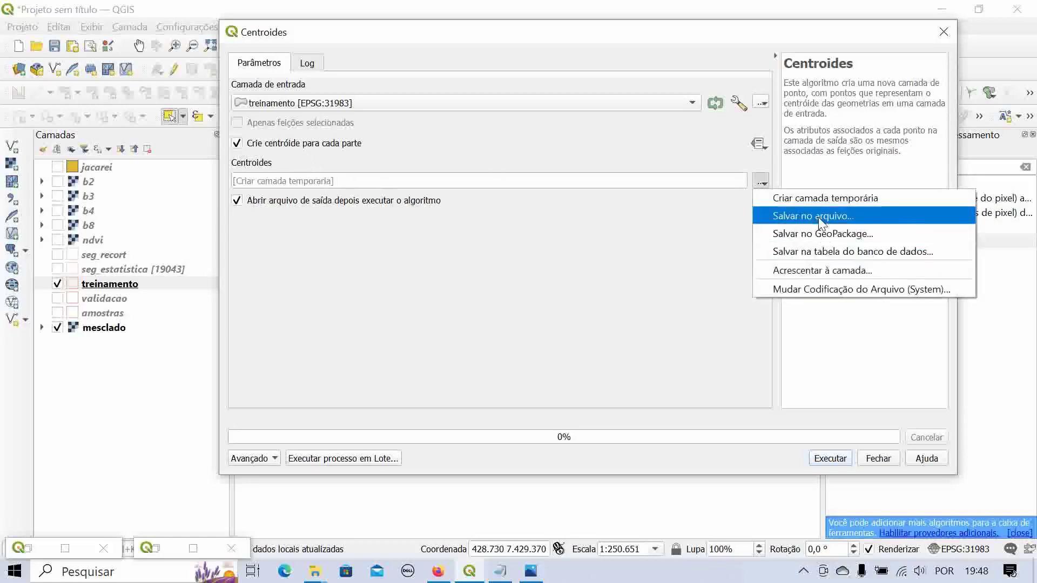
pyautogui.click(818, 216)
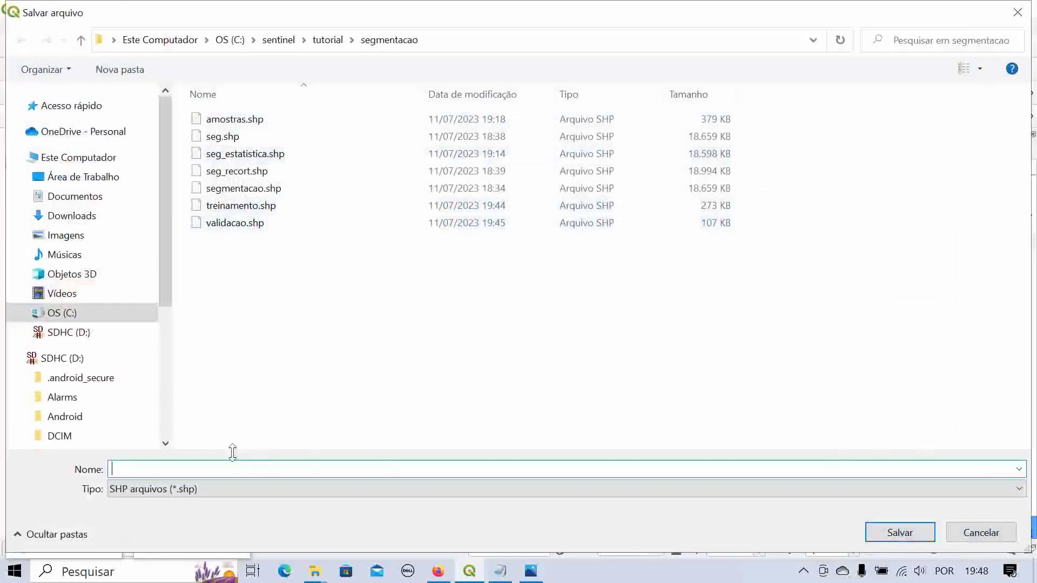
pyautogui.write('centroide')
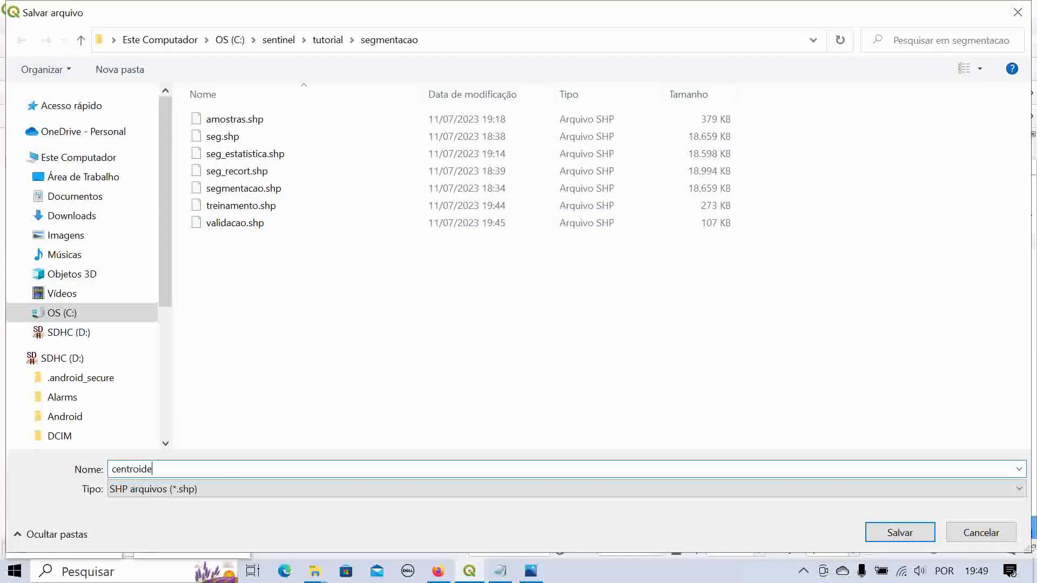
pyautogui.write('_treinamento')
pyautogui.click(893, 533)
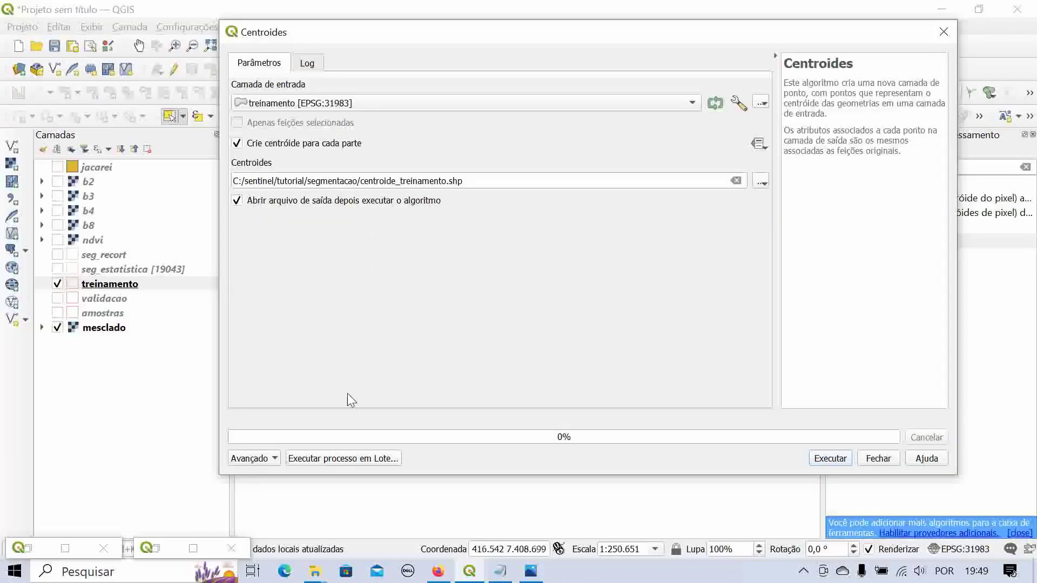
pyautogui.click(834, 458)
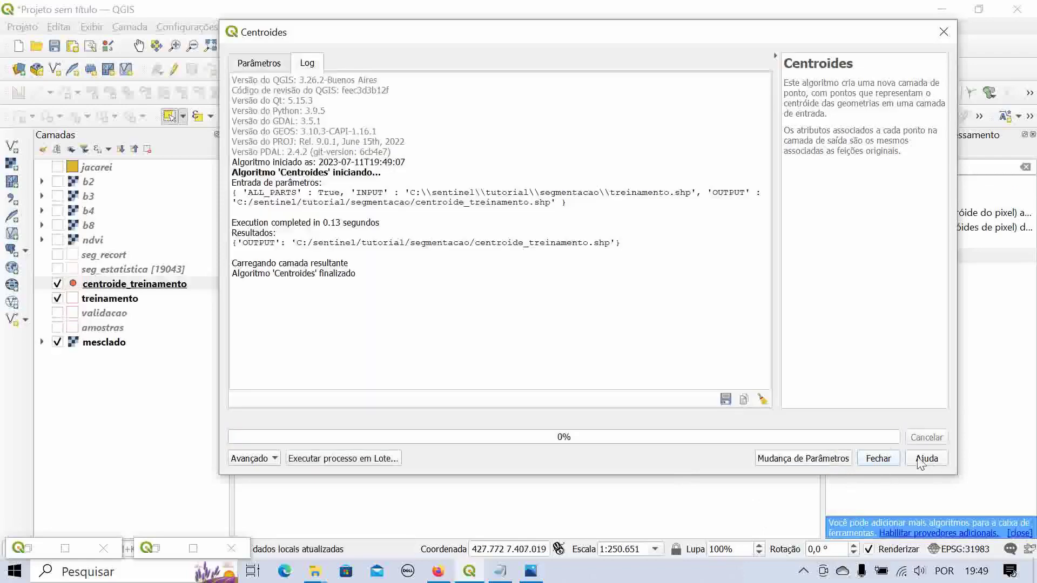
pyautogui.click(880, 459)
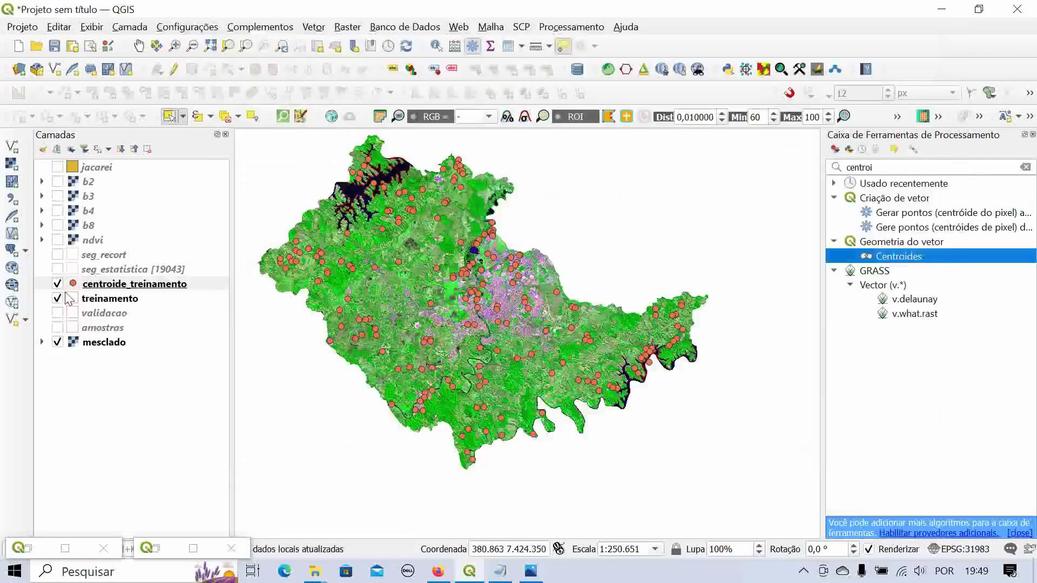
# - Examine at close range how the centroid points sit inside the treinamento segments on the map
pyautogui.scroll(4, 655, 324)
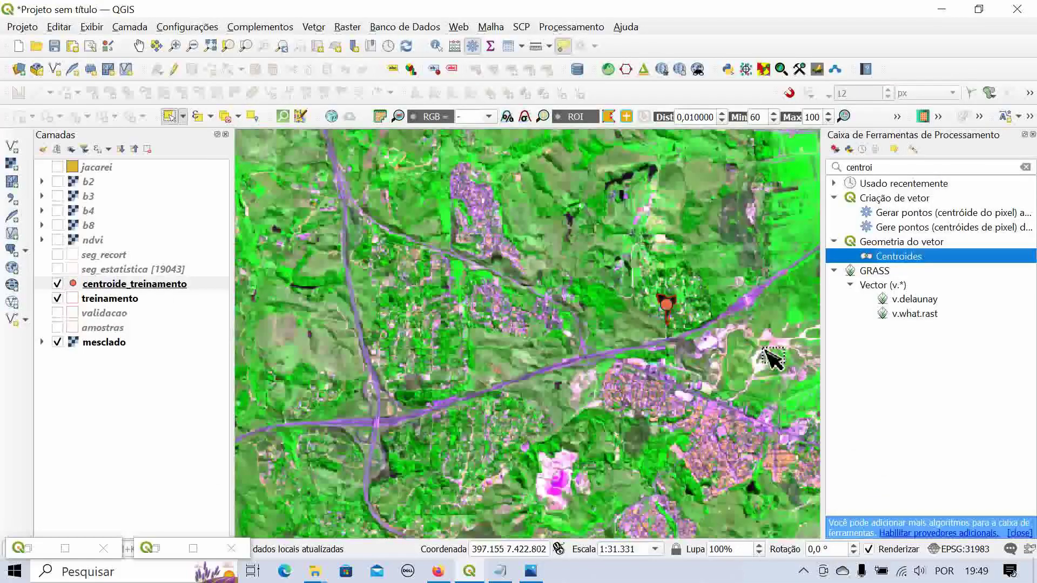
pyautogui.scroll(2, 690, 335)
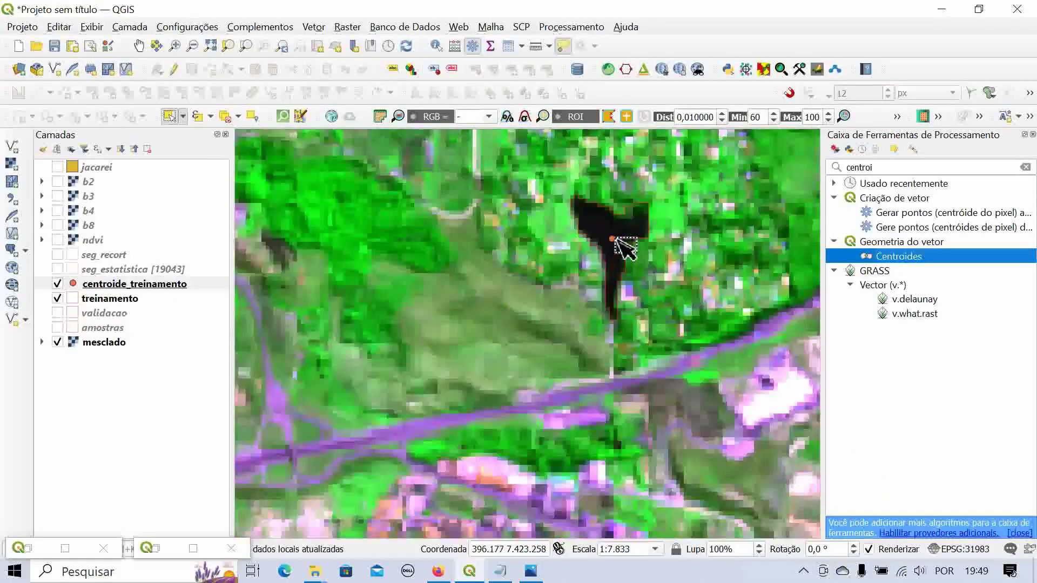
pyautogui.scroll(-4, 625, 249)
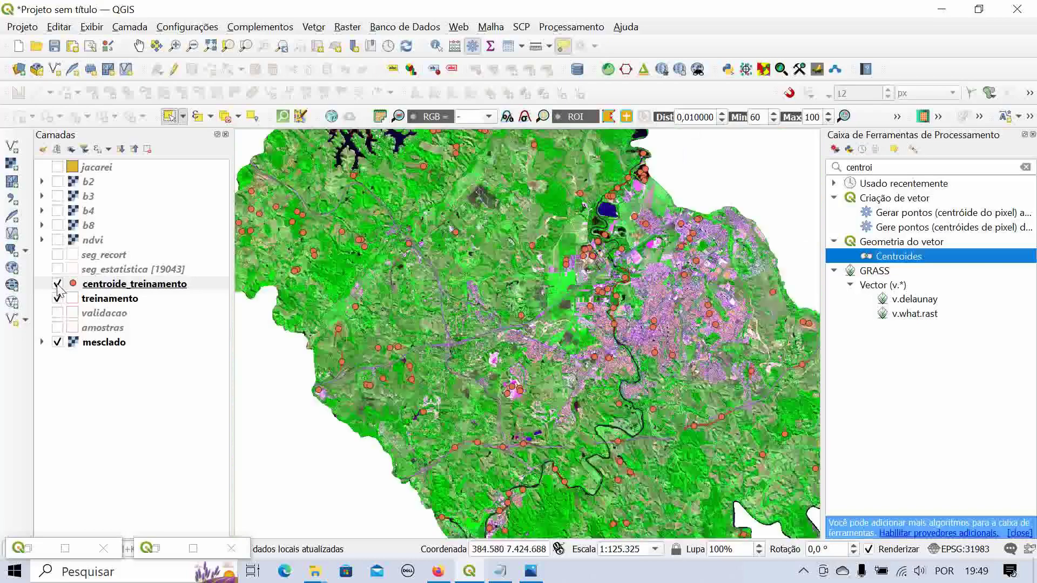
# - Clear the processing toolbox search and check the training algorithm's name in the Notepad notes
pyautogui.click(965, 169)
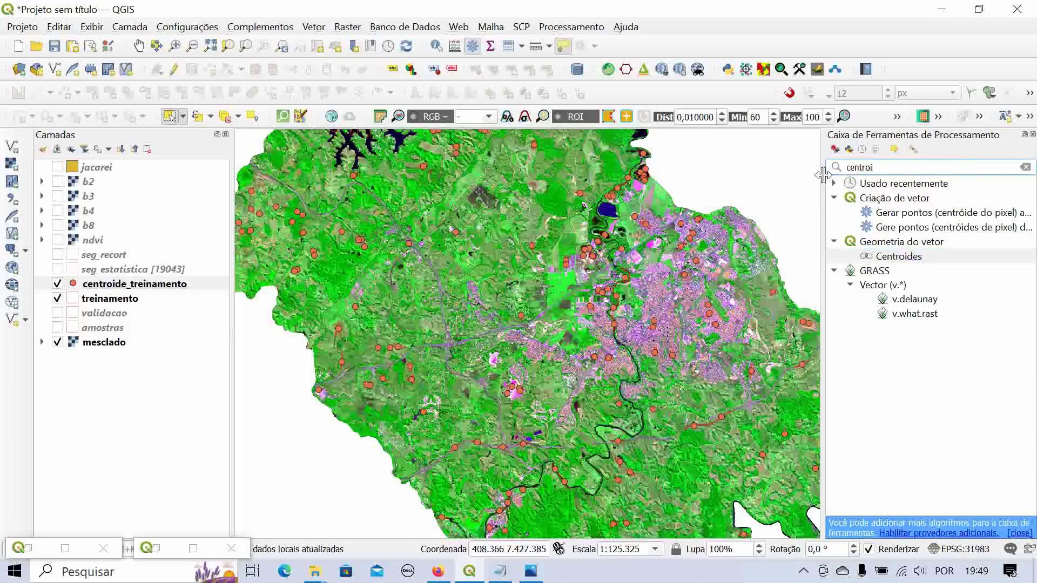
pyautogui.press('BackSpace')
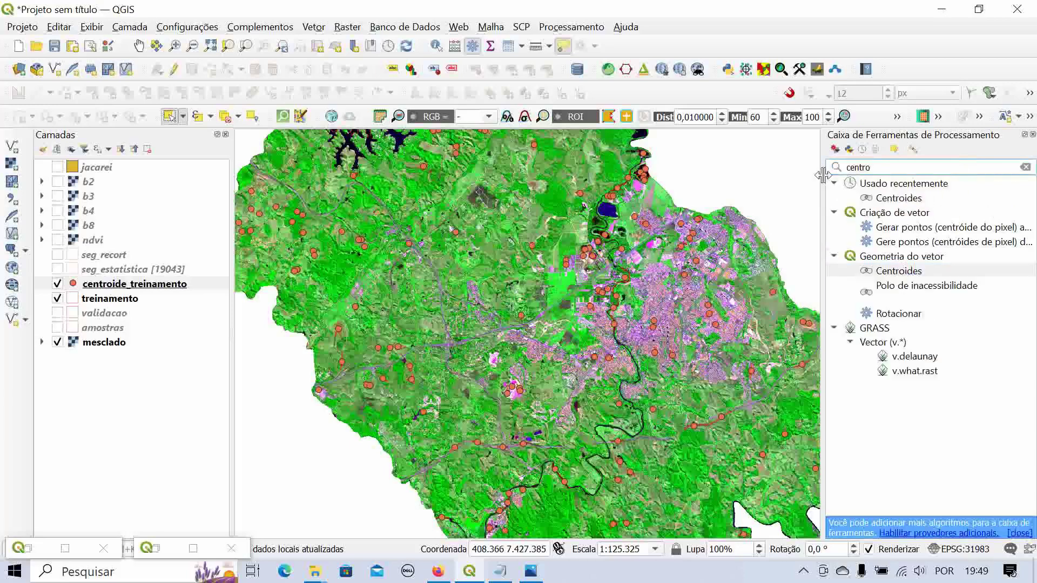
pyautogui.press('BackSpace')
pyautogui.press('BackSpace')
pyautogui.press('BackSpace')
pyautogui.press('BackSpace')
pyautogui.press('BackSpace')
pyautogui.press('BackSpace')
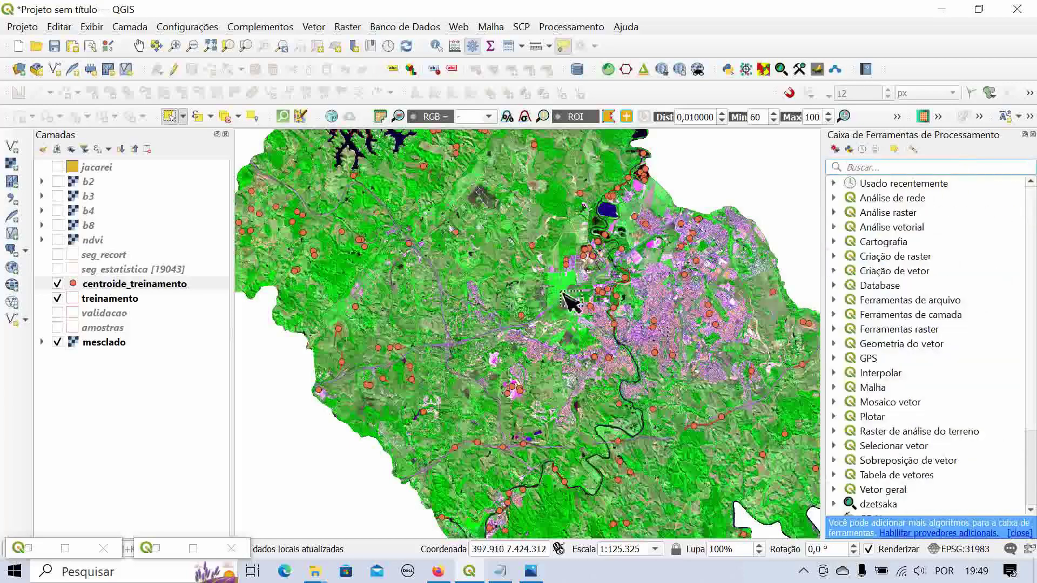
pyautogui.click(502, 574)
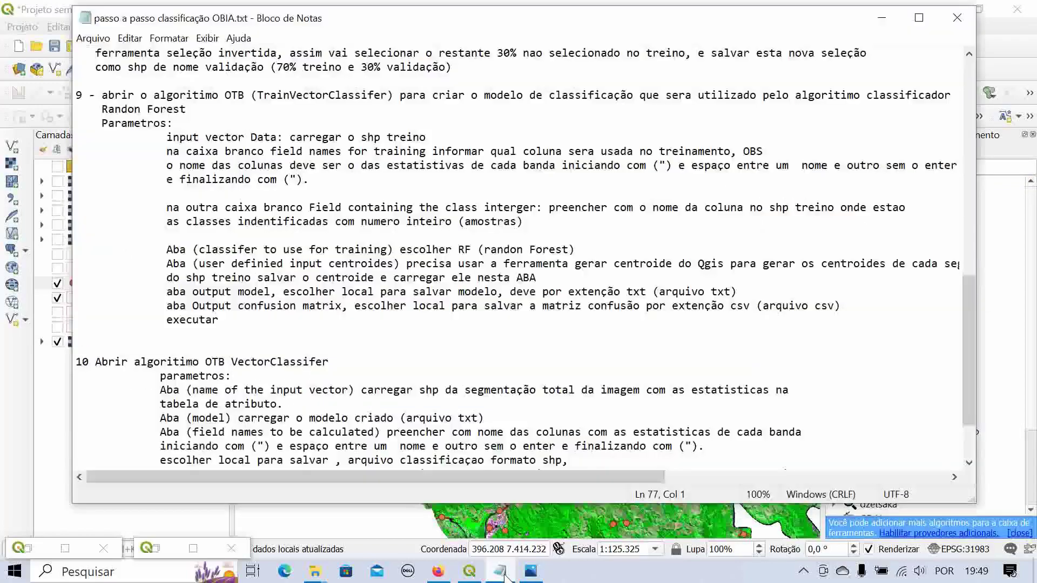
pyautogui.click(502, 572)
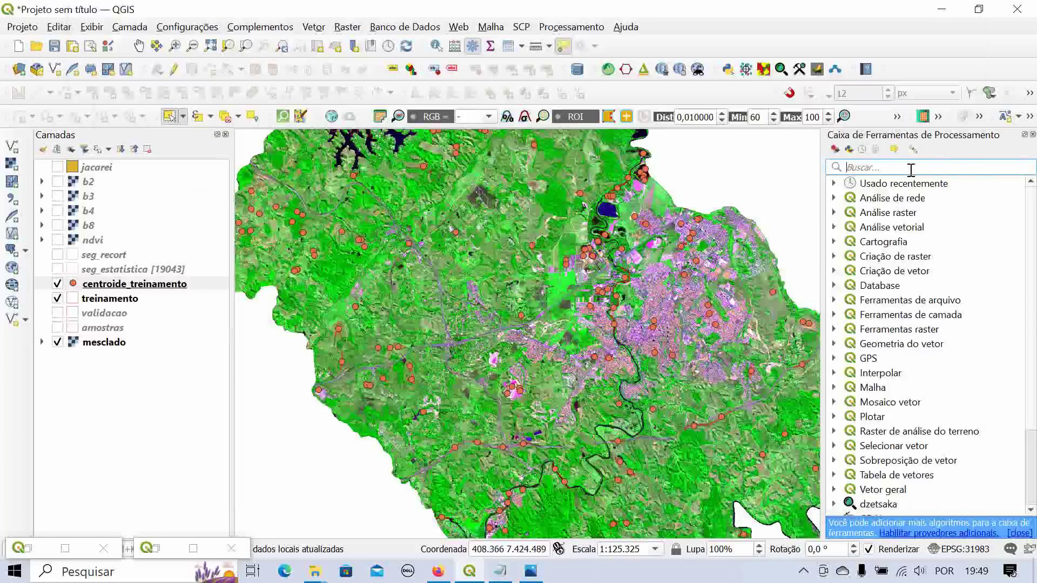
pyautogui.write('Tr')
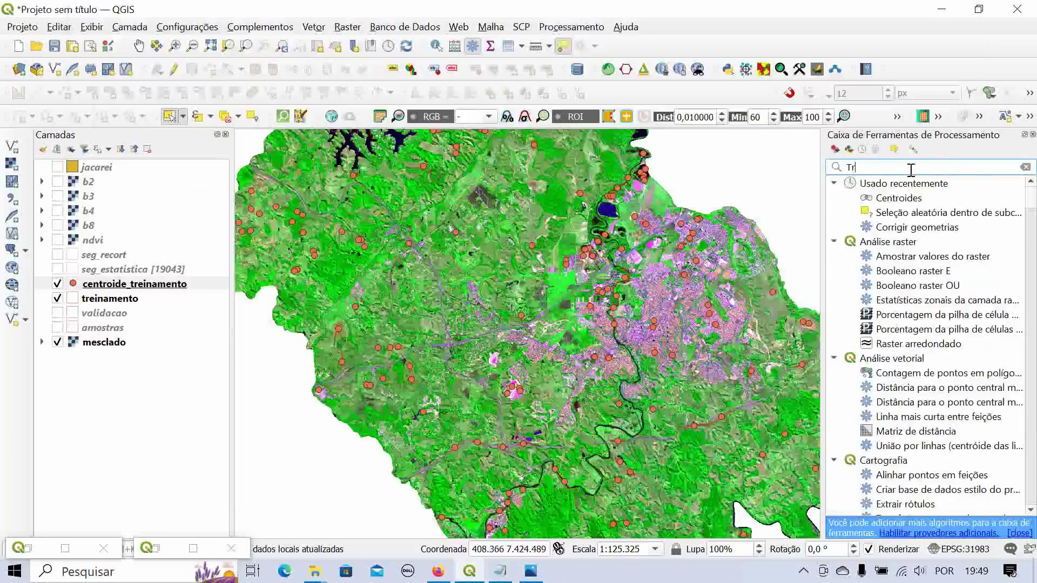
pyautogui.write('anl')
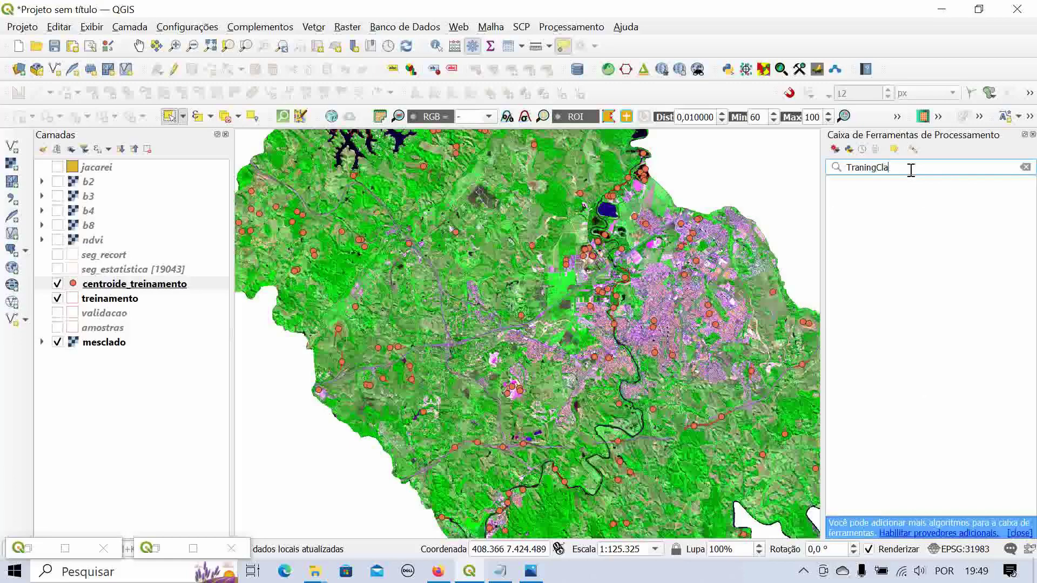
pyautogui.press('BackSpace')
pyautogui.press('BackSpace')
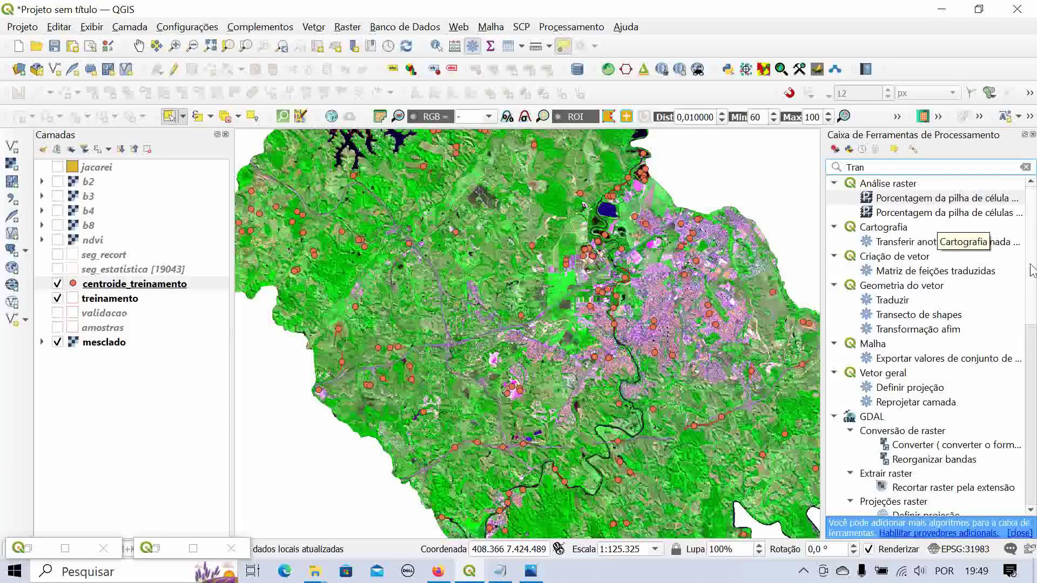
pyautogui.scroll(-10, 939, 351)
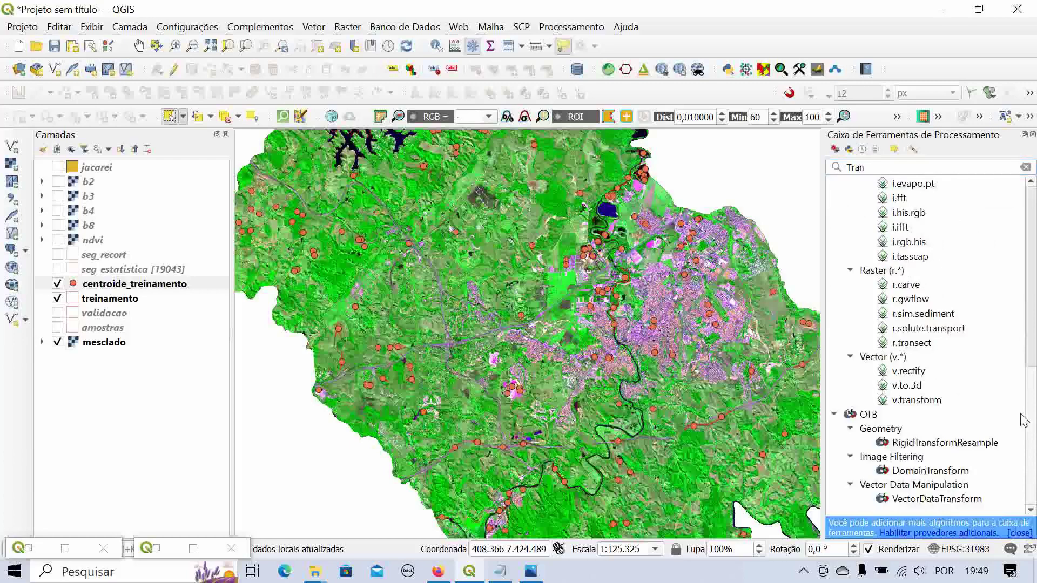
pyautogui.moveTo(1031, 438); pyautogui.dragTo(1026, 340)
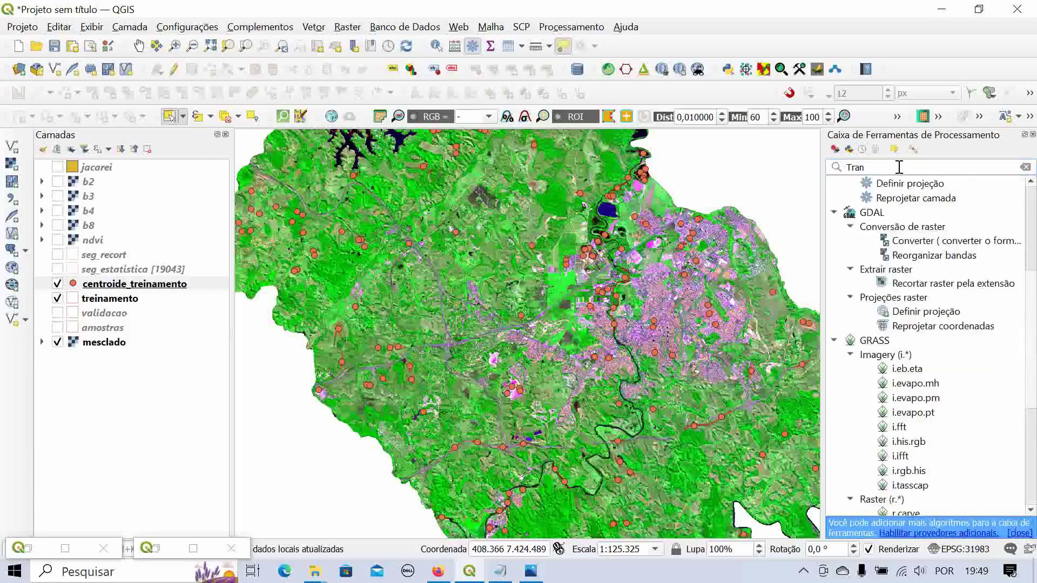
# - Find the OTB TrainVectorClassifier algorithm by searching for Train, open it, and choose treinamento as the input vector data
pyautogui.press('BackSpace')
pyautogui.write('in')
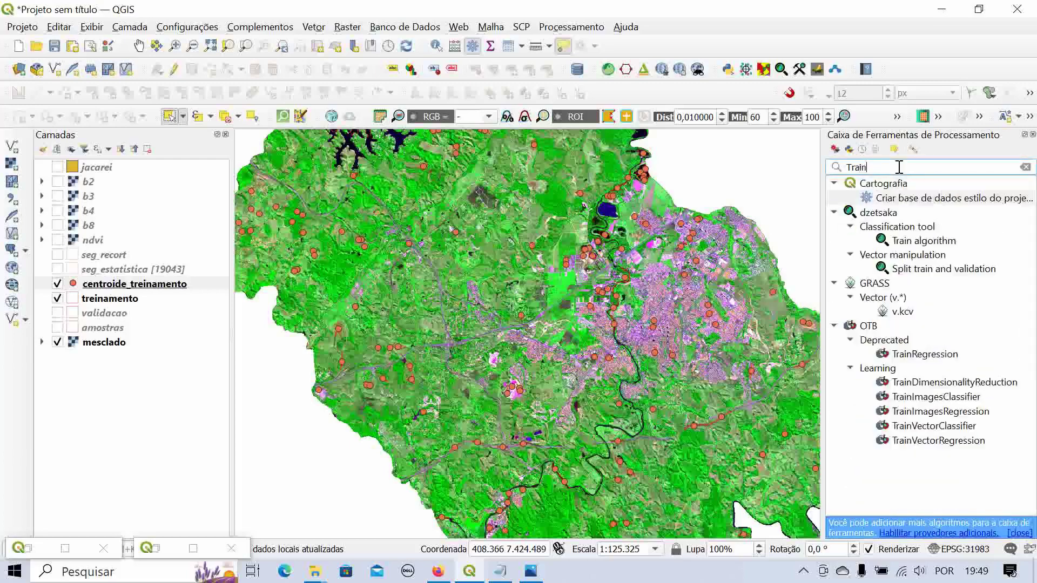
pyautogui.doubleClick(970, 429)
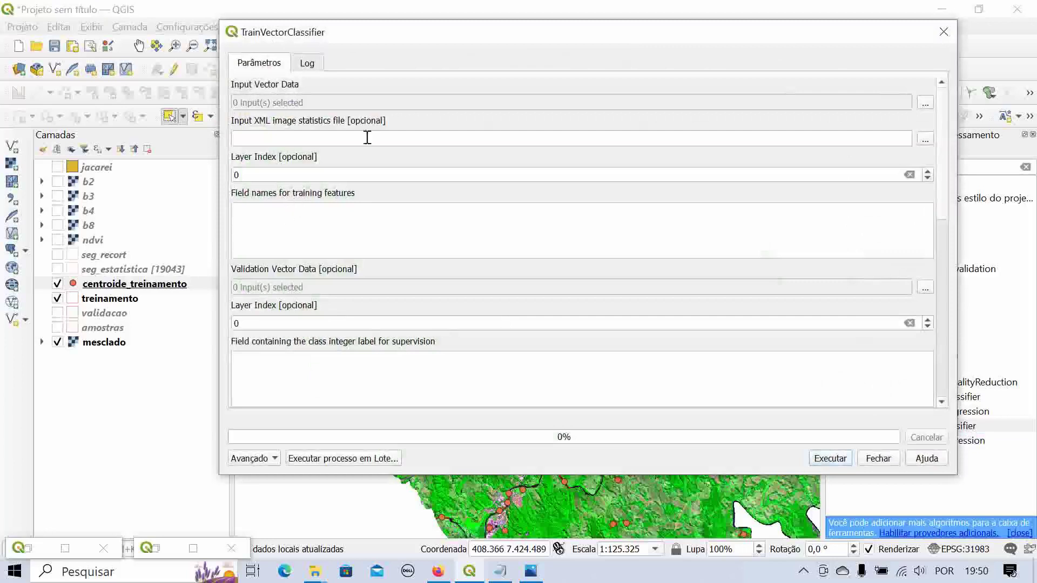
pyautogui.click(925, 103)
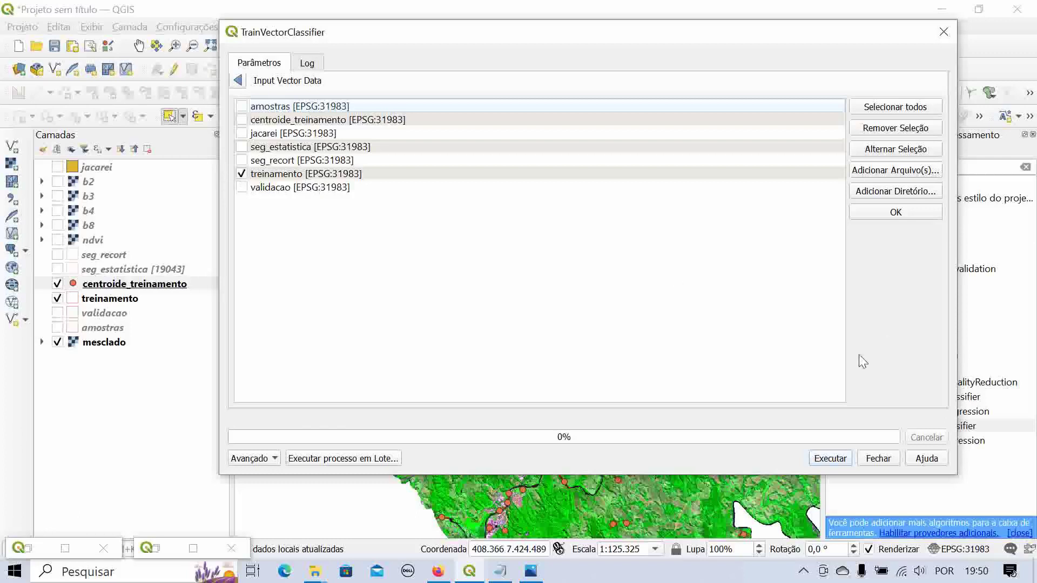
pyautogui.click(895, 212)
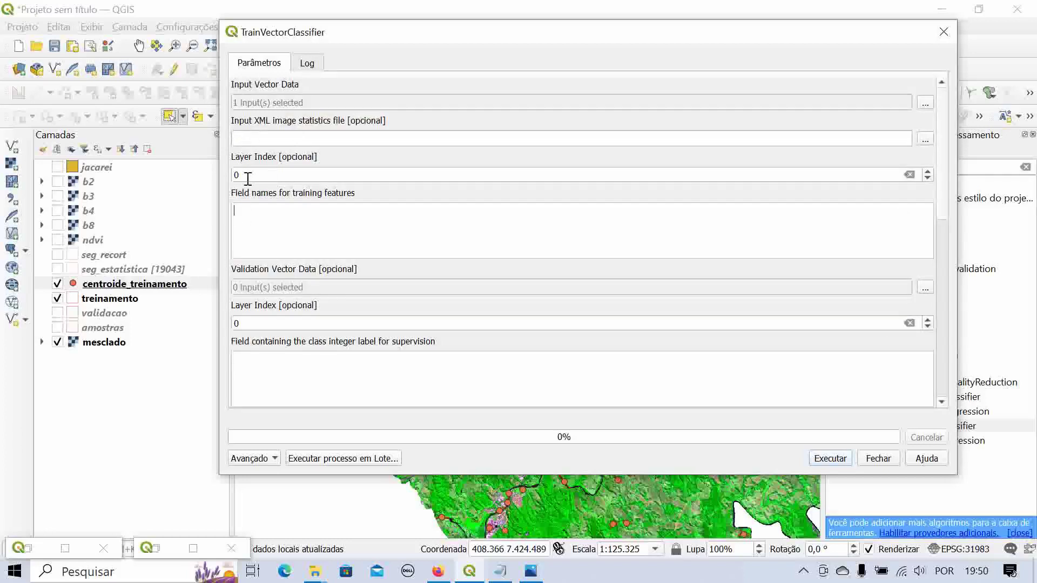
# - Open the treinamento layer's properties and bring up the list of fields in its layer information
pyautogui.click(248, 215)
pyautogui.moveTo(583, 33)
pyautogui.mouseDown()
pyautogui.moveTo(562, 23)
pyautogui.moveTo(582, 18)
pyautogui.mouseUp()
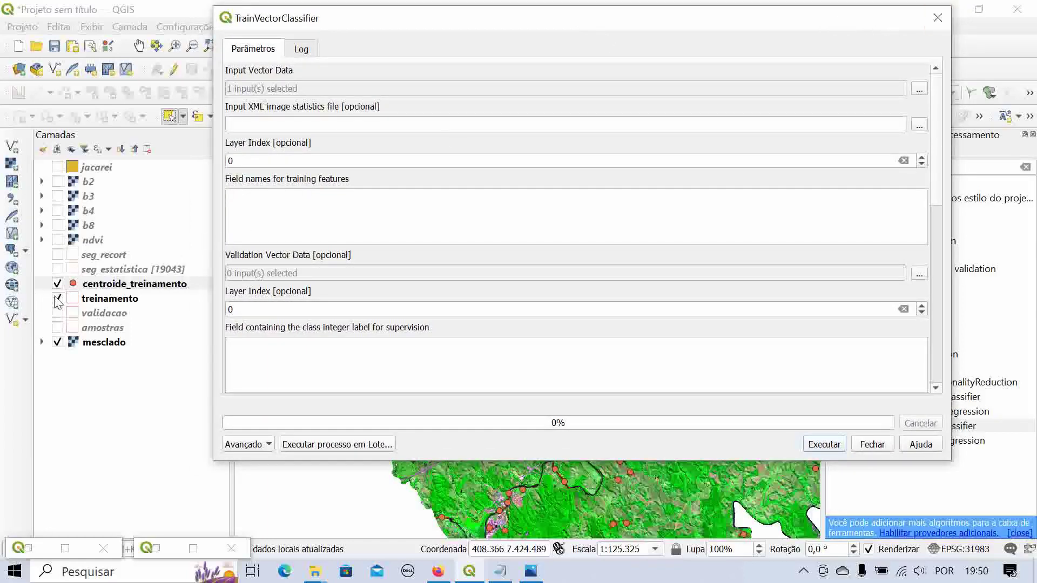
pyautogui.click(97, 300)
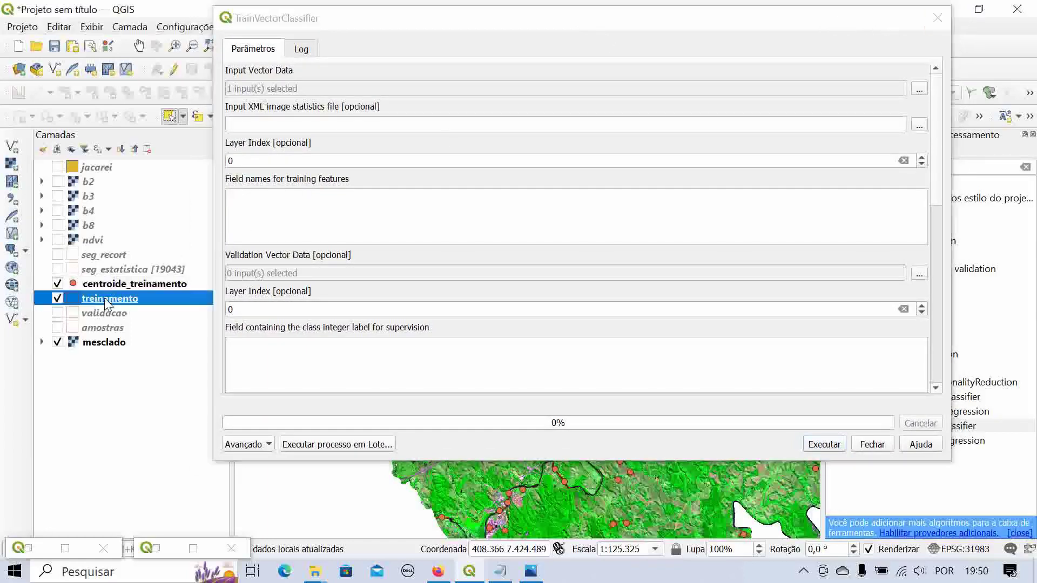
pyautogui.doubleClick(102, 300)
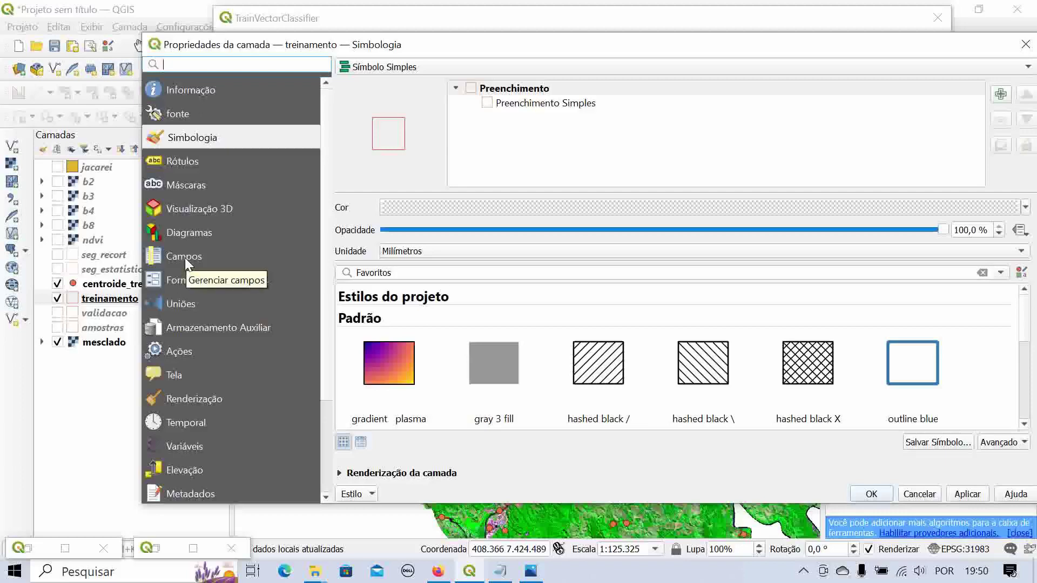
pyautogui.click(176, 92)
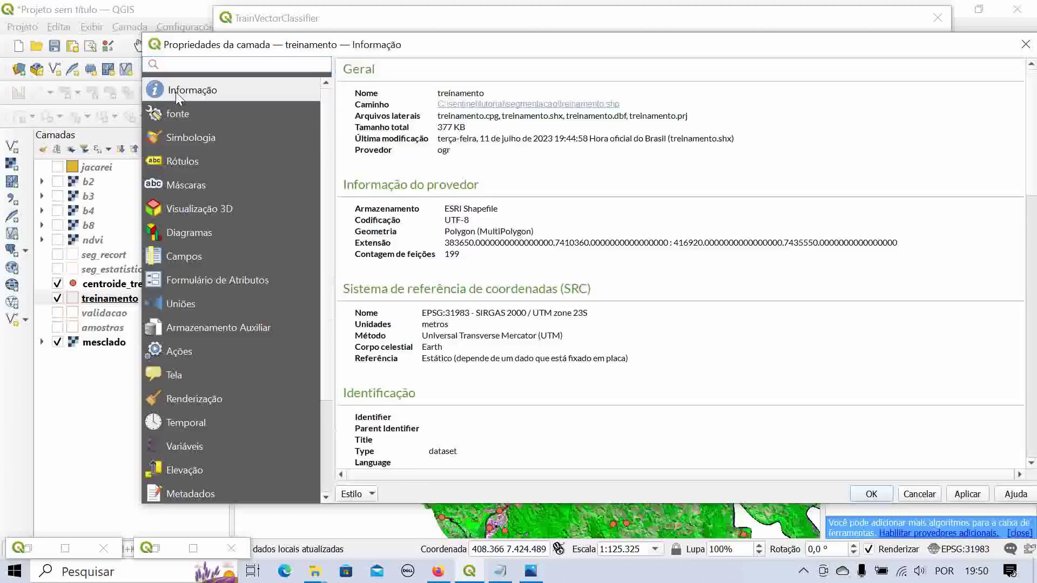
pyautogui.scroll(-1, 432, 284)
pyautogui.scroll(-15, 529, 341)
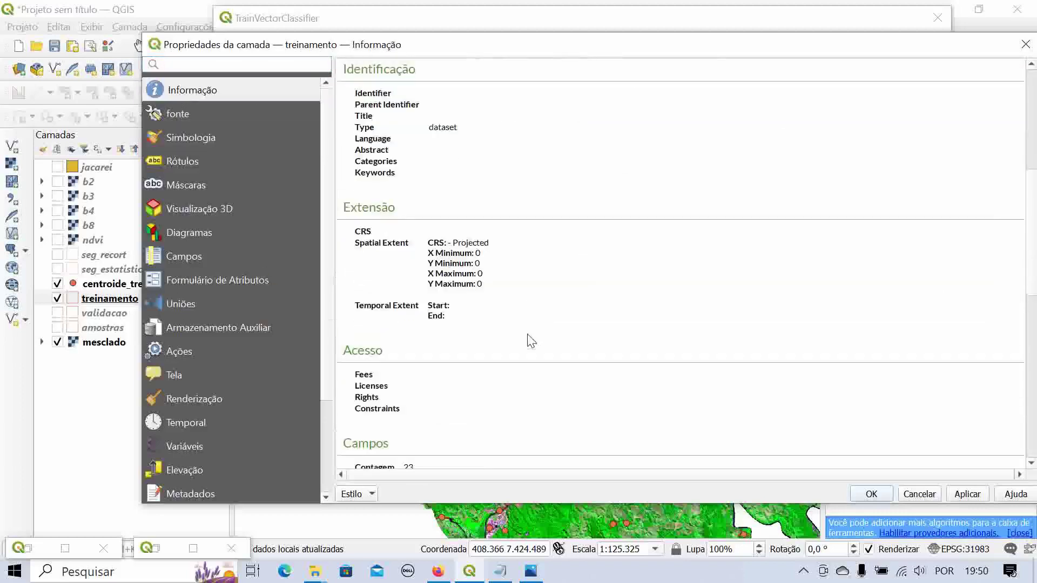
pyautogui.scroll(-1, 529, 342)
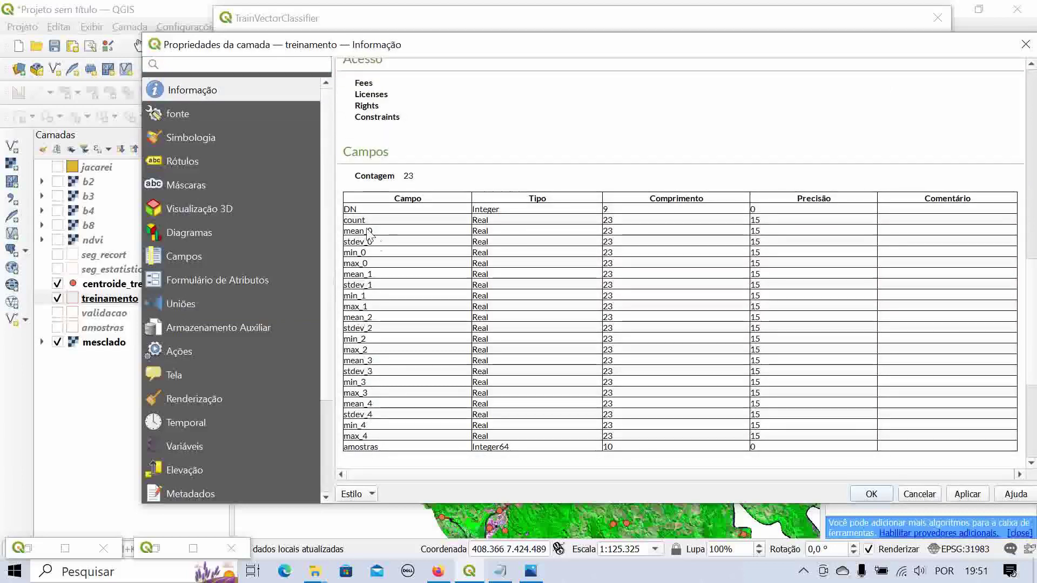
pyautogui.scroll(-1, 365, 235)
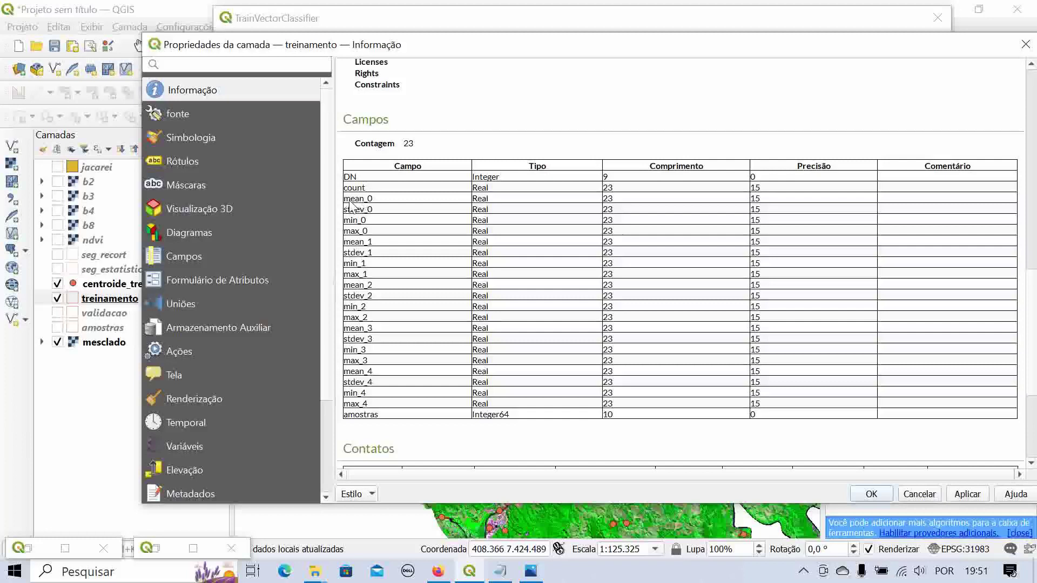
# - Copy the field names from mean_0 through max_4 in the treinamento field list and close the layer properties
pyautogui.moveTo(348, 200); pyautogui.dragTo(376, 408)
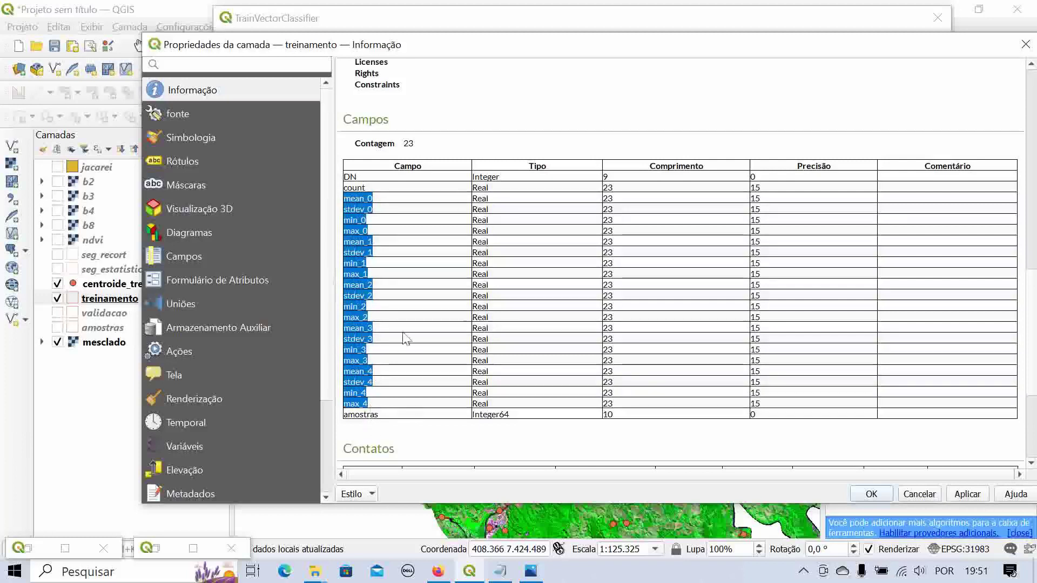
pyautogui.rightClick(359, 210)
pyautogui.click(391, 213)
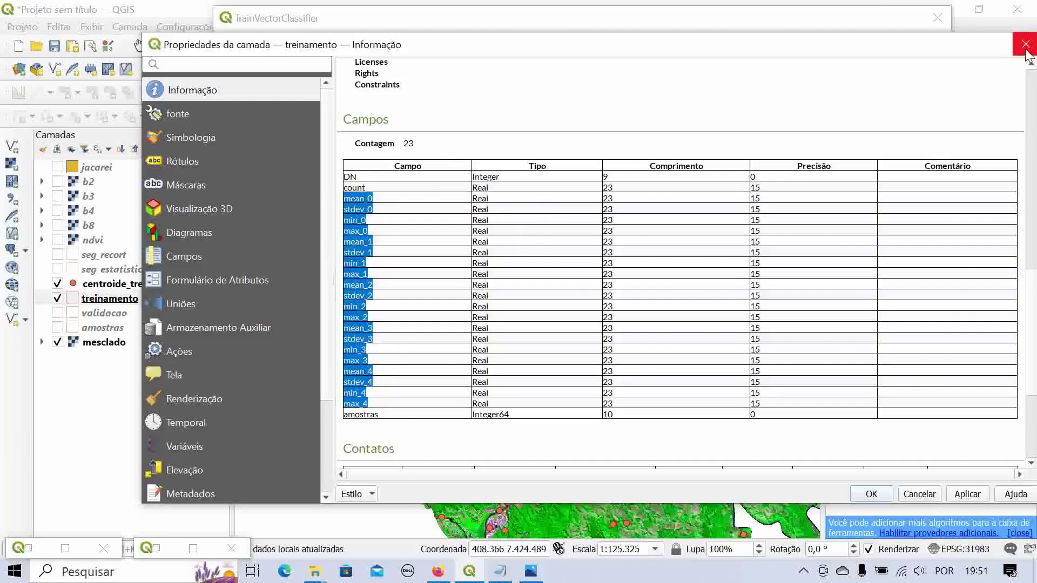
pyautogui.moveTo(688, 53); pyautogui.dragTo(621, 204)
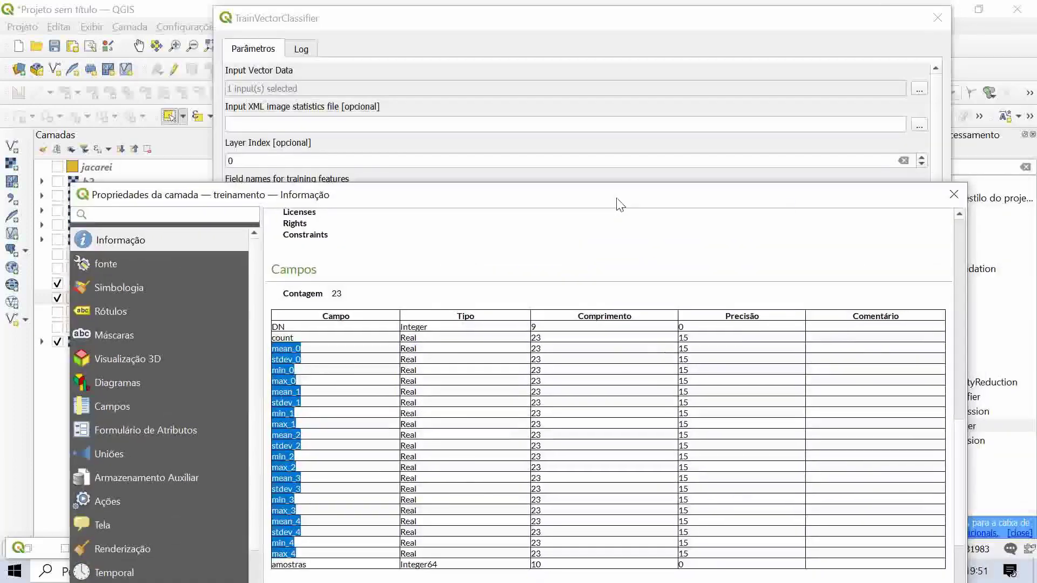
pyautogui.press('Escape')
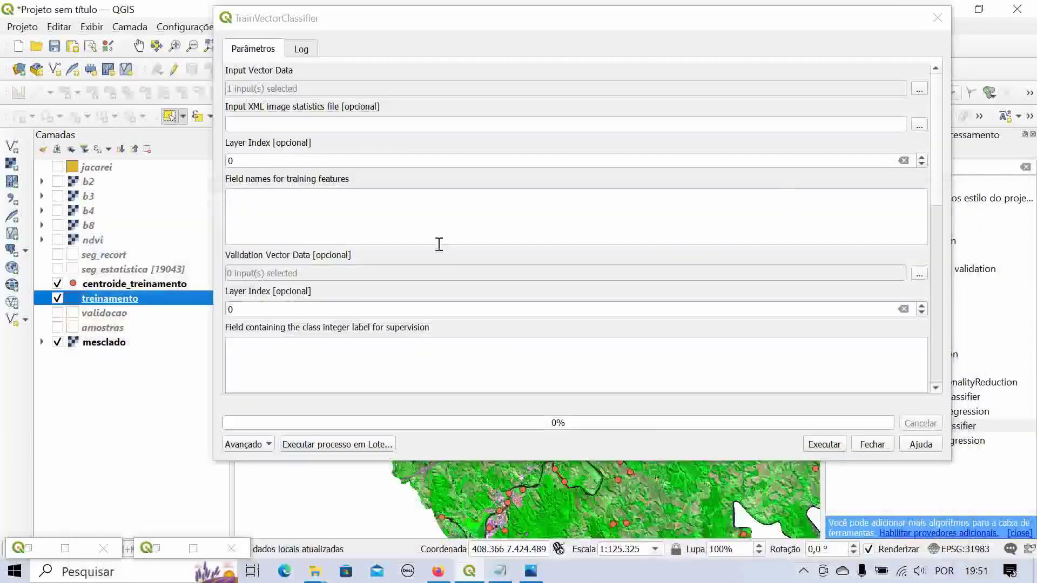
# - Paste the copied field names into the training feature names of TrainVectorClassifier and remove the blank line above mean_0
pyautogui.click(295, 198)
pyautogui.hotkey('ctrl', 'v')
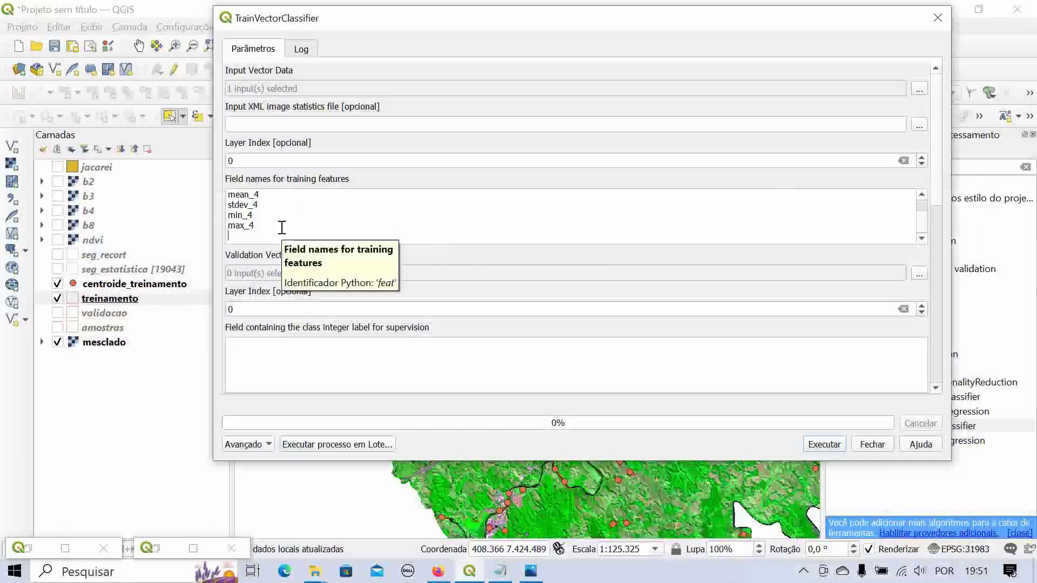
pyautogui.press('Return')
pyautogui.hotkey('ctrl', 'v')
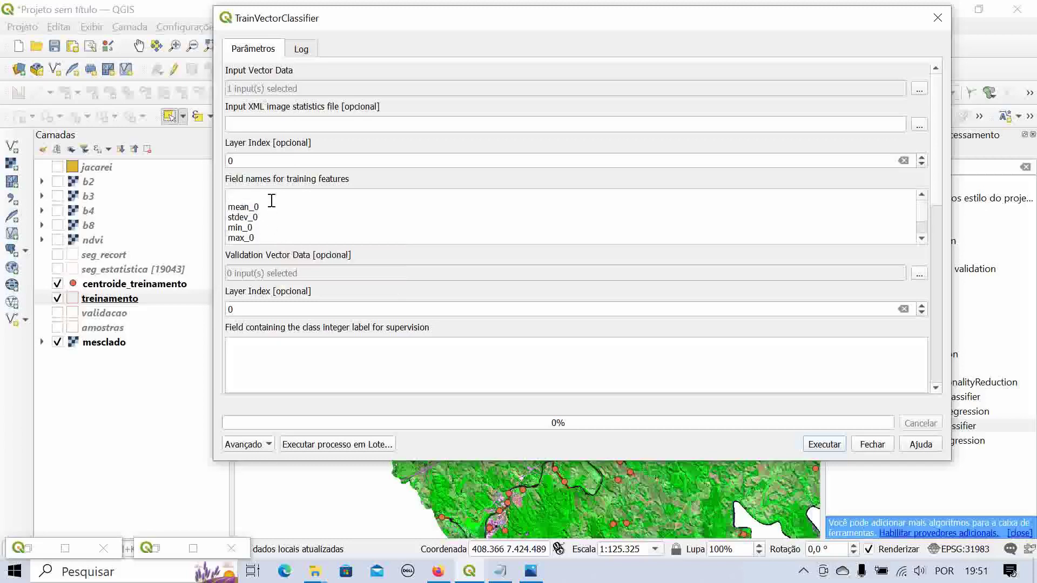
pyautogui.press('Up')
pyautogui.press('Up')
pyautogui.press('Up')
pyautogui.press('Up')
pyautogui.press('BackSpace')
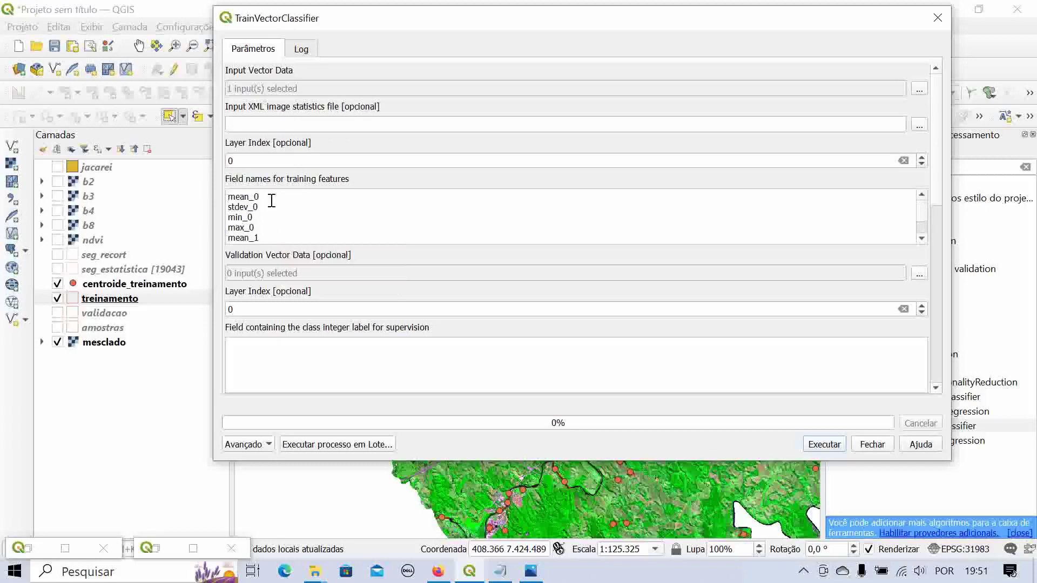
# - Join the training feature names mean_0 through max_4 into one space-separated line enclosed in double quotes
pyautogui.write('"')
pyautogui.press('End')
pyautogui.press('Delete')
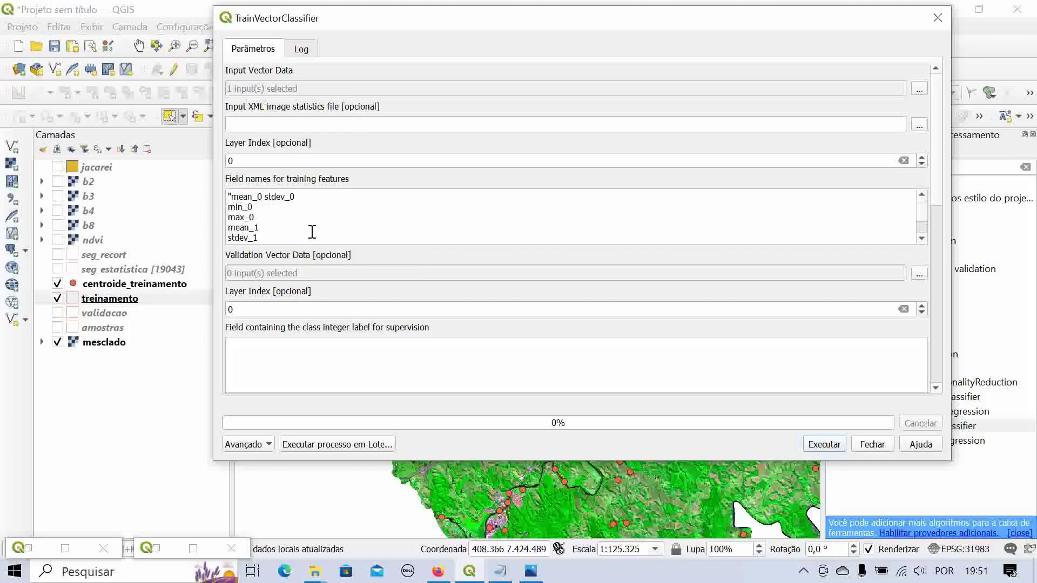
pyautogui.press('BackSpace')
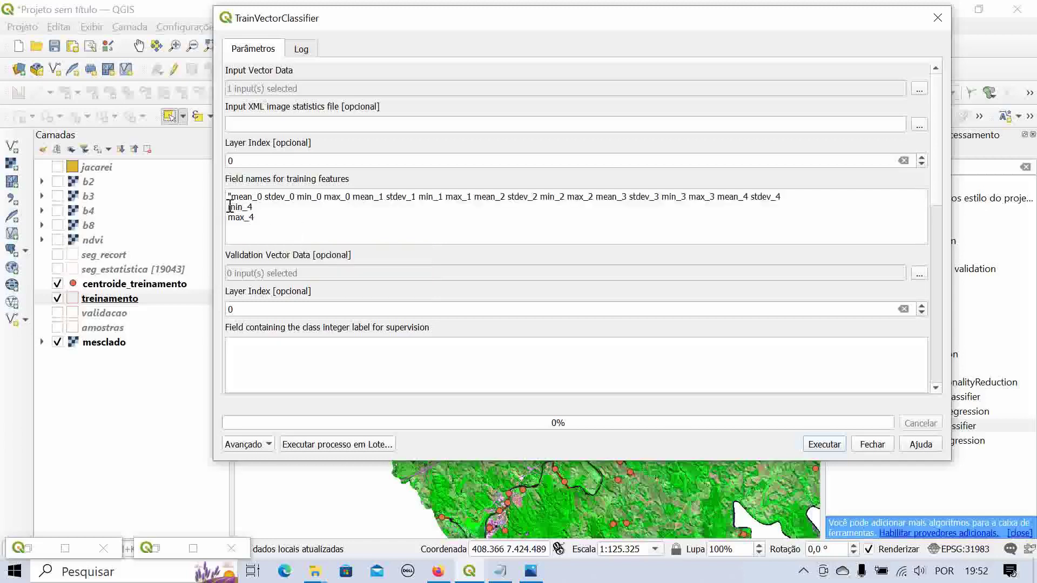
pyautogui.press('BackSpace')
pyautogui.press('BackSpace')
pyautogui.click(837, 196)
pyautogui.write('"')
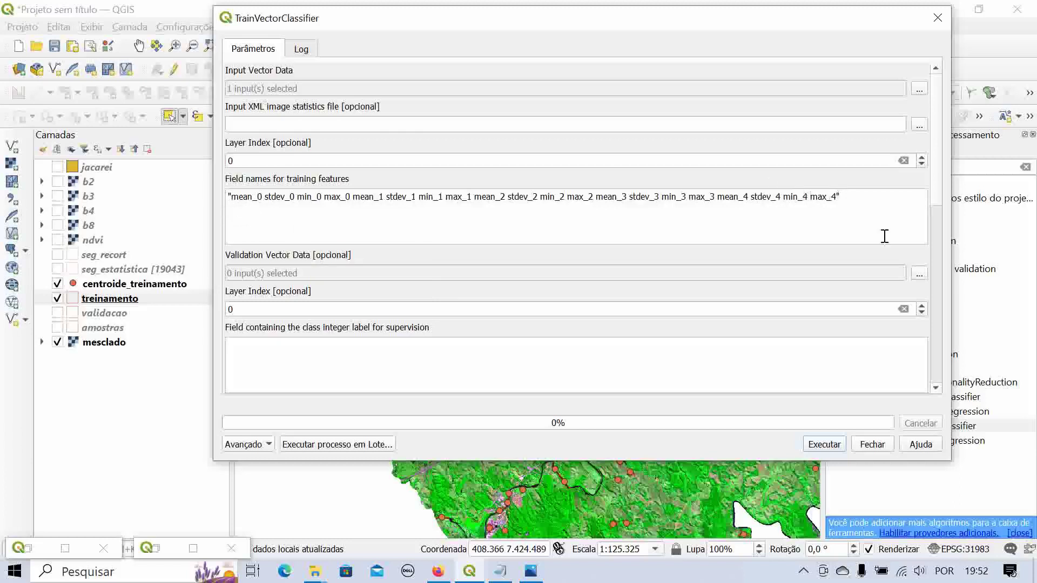
# - Check the class column in the treinamento attribute table and enter amostras as the field containing the class integer label
pyautogui.scroll(-1, 938, 189)
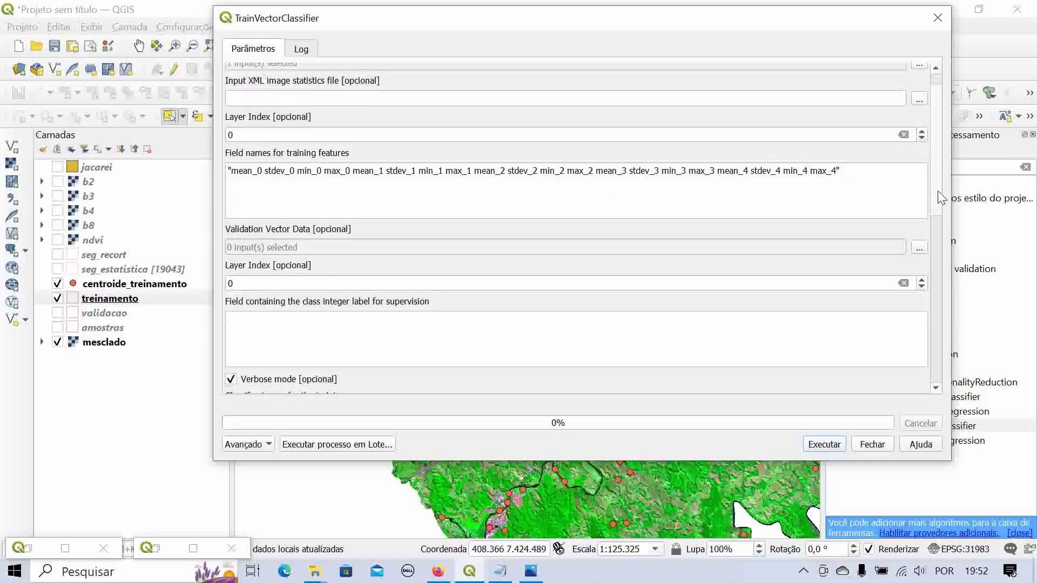
pyautogui.scroll(-1, 939, 199)
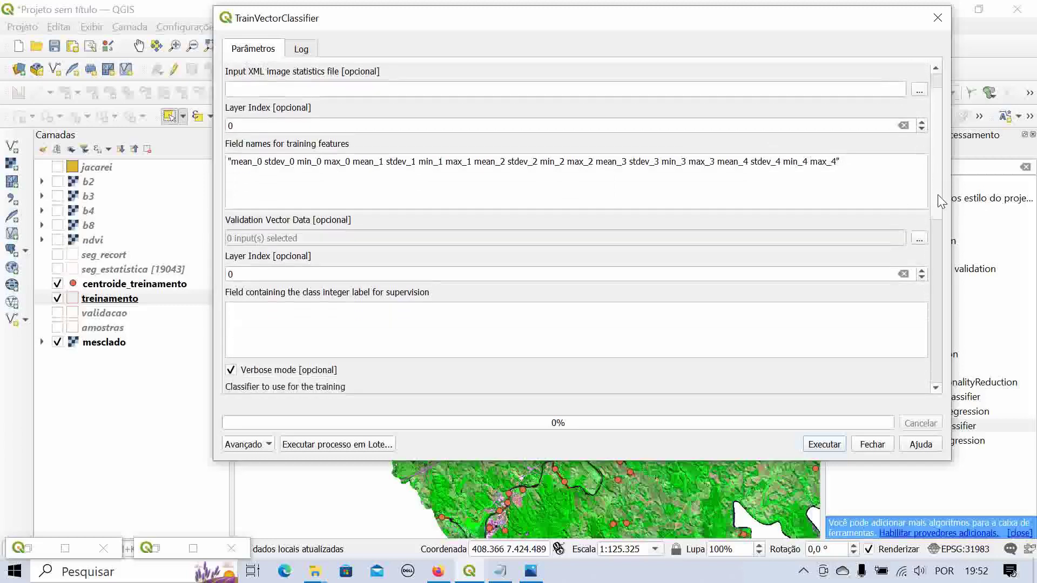
pyautogui.scroll(-1, 940, 199)
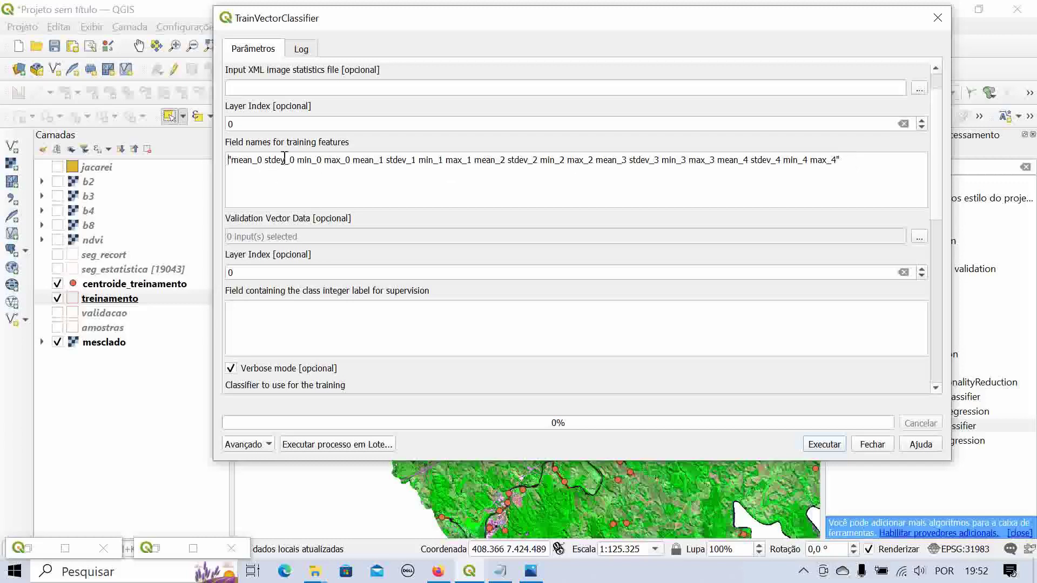
pyautogui.moveTo(599, 21)
pyautogui.mouseDown()
pyautogui.moveTo(584, 23)
pyautogui.moveTo(597, 18)
pyautogui.mouseUp()
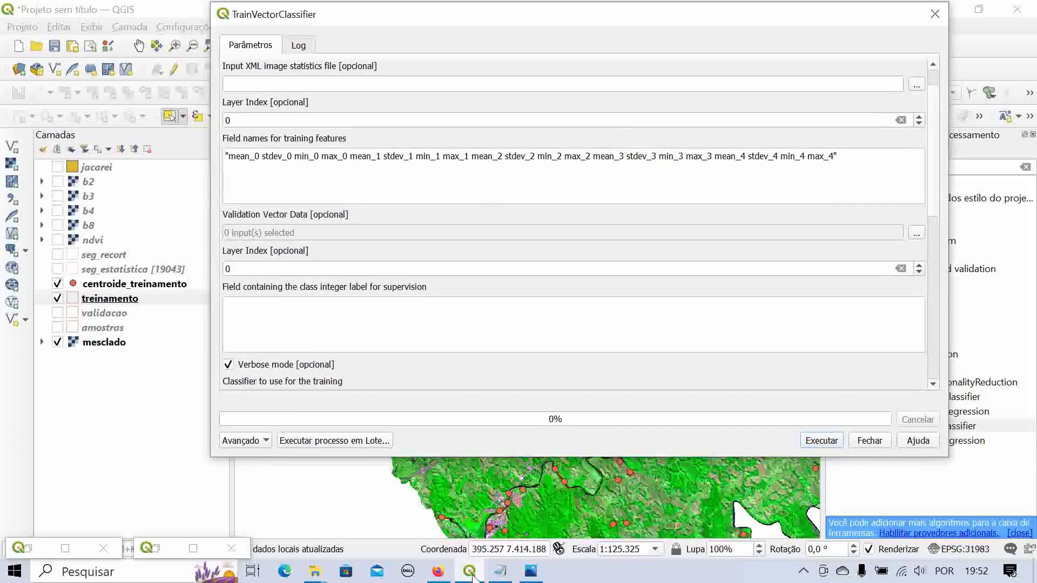
pyautogui.moveTo(472, 576)
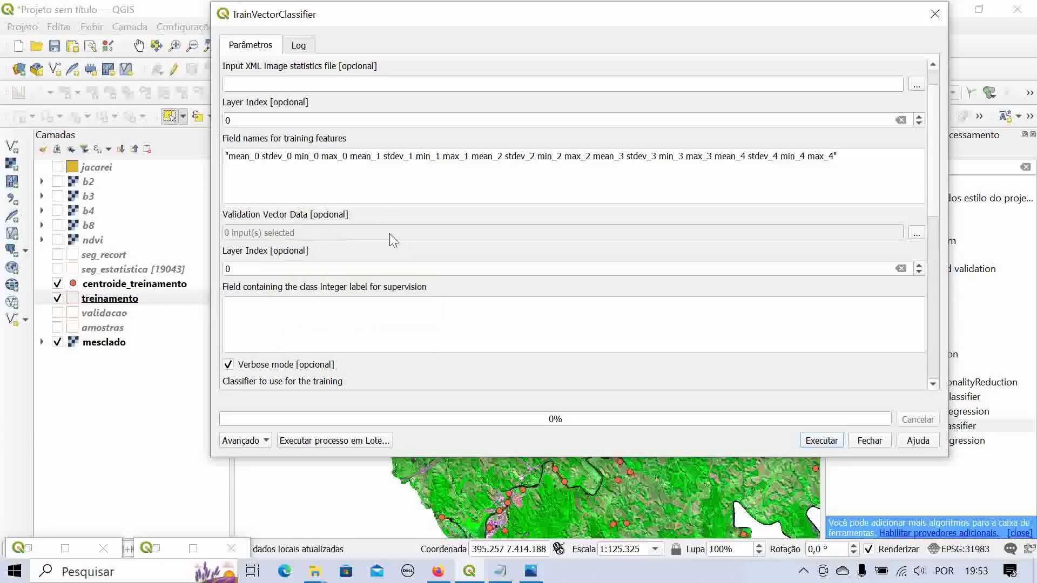
pyautogui.scroll(-3, 342, 211)
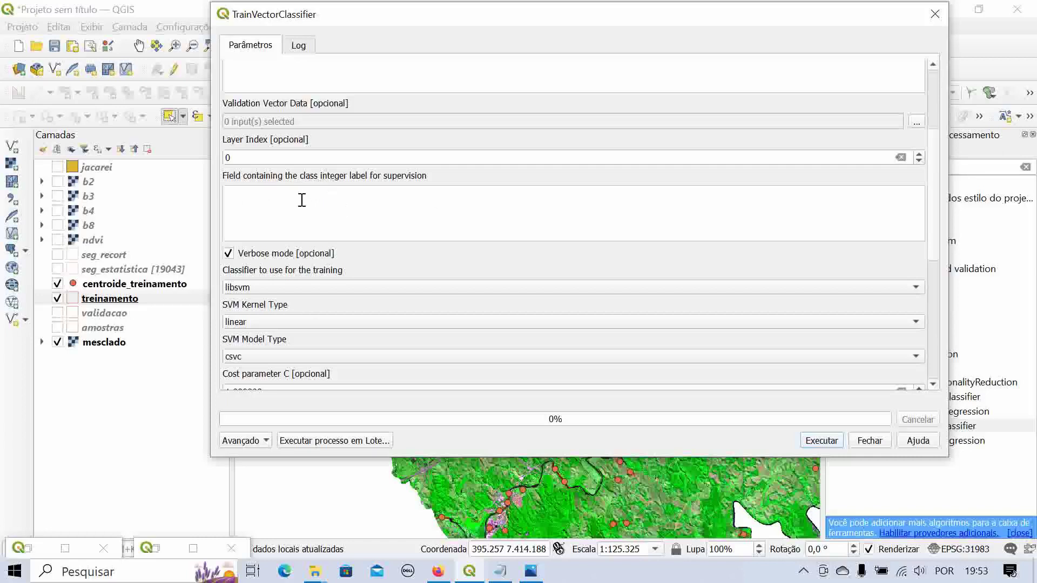
pyautogui.click(115, 301)
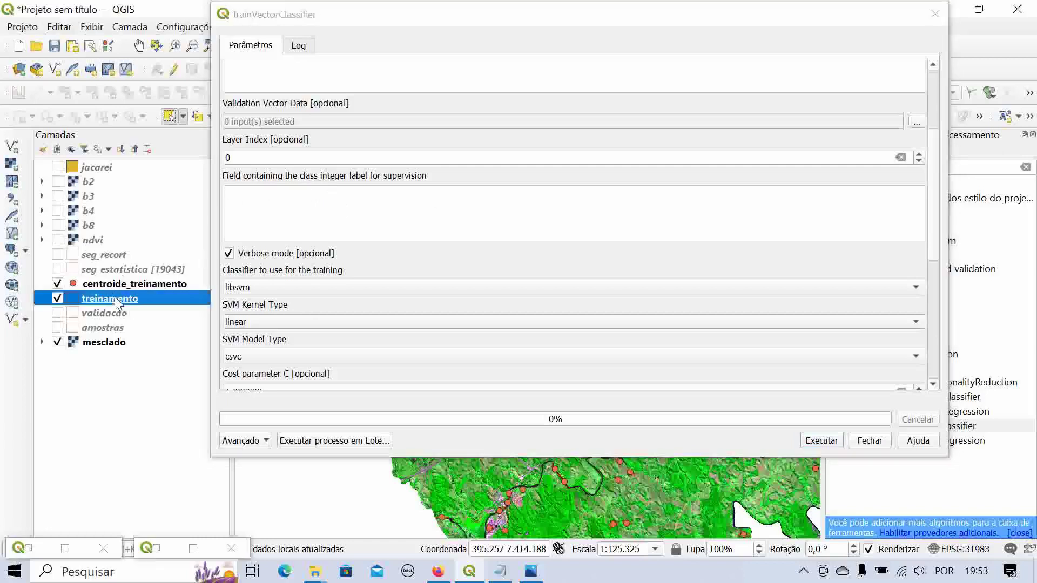
pyautogui.rightClick(115, 301)
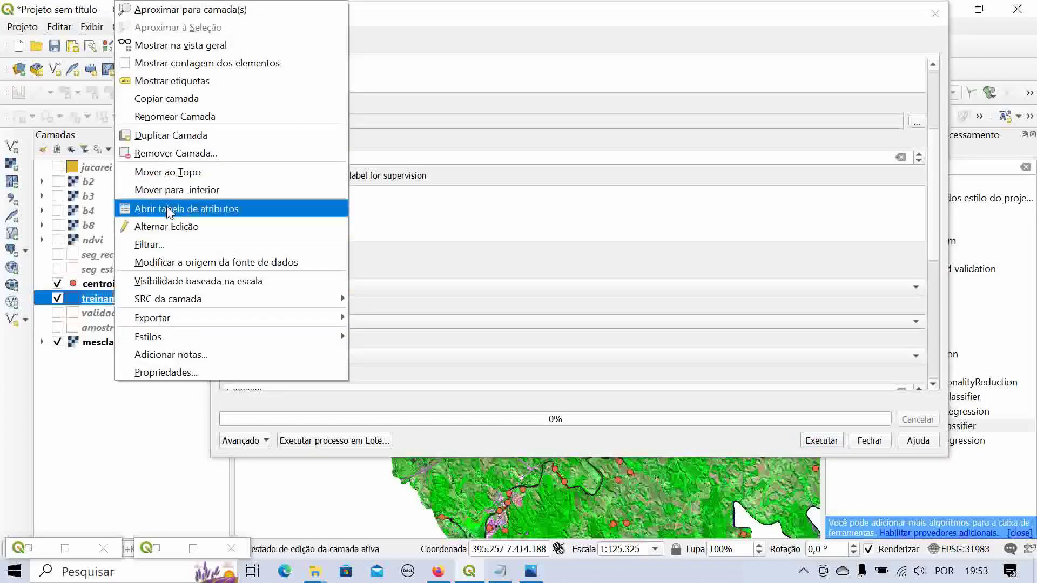
pyautogui.click(159, 209)
pyautogui.moveTo(463, 348); pyautogui.dragTo(944, 346)
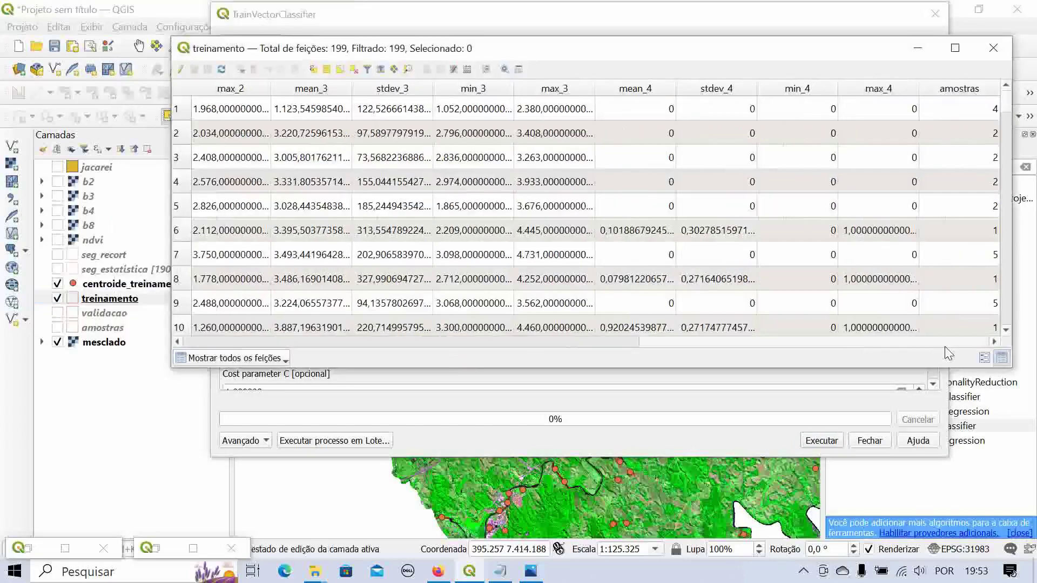
pyautogui.click(993, 48)
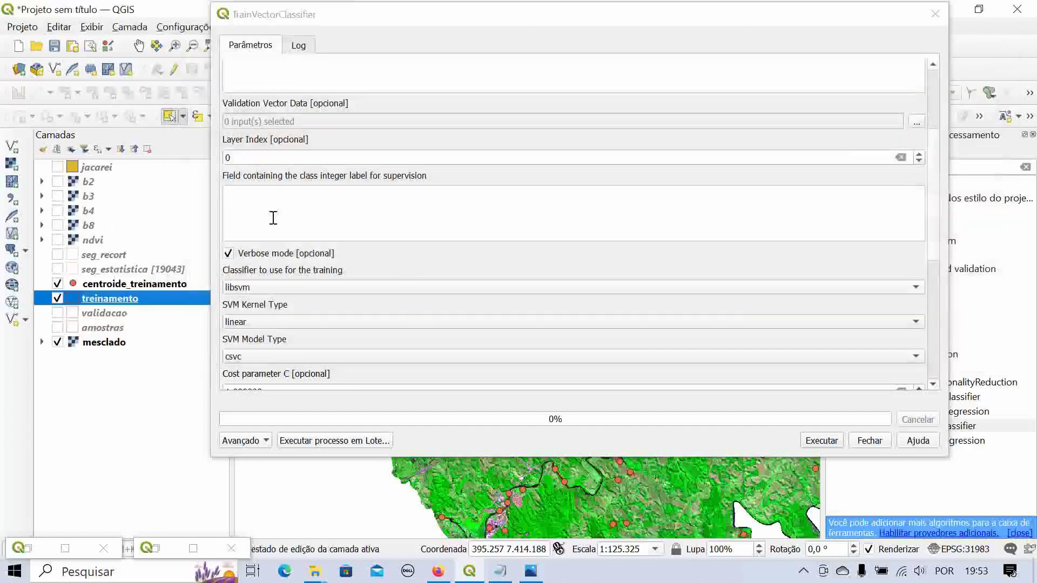
pyautogui.click(270, 196)
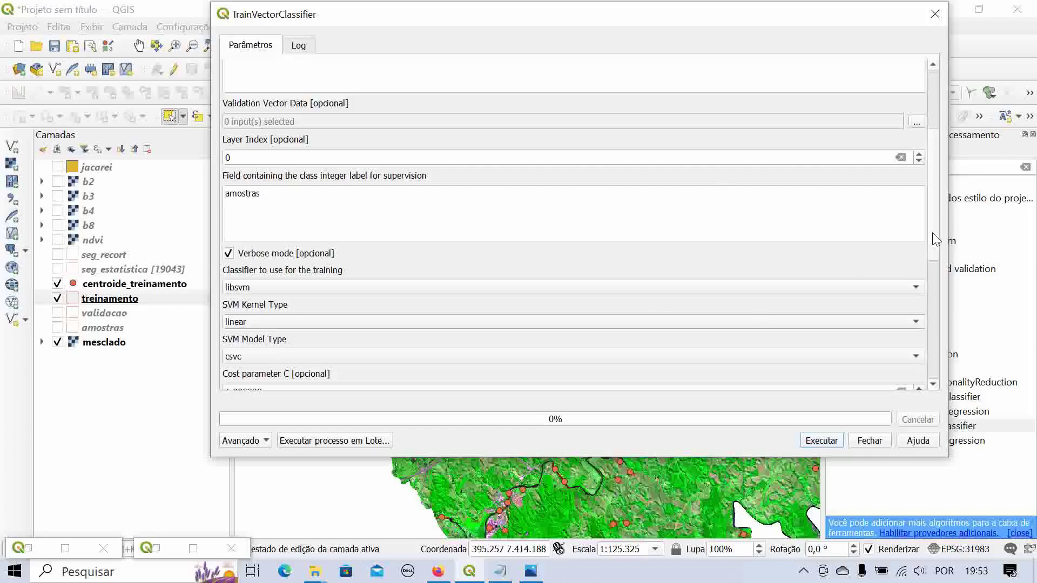
# - Choose rf as the classifier to use for the training
pyautogui.moveTo(935, 236); pyautogui.dragTo(941, 175)
pyautogui.scroll(-10, 262, 150)
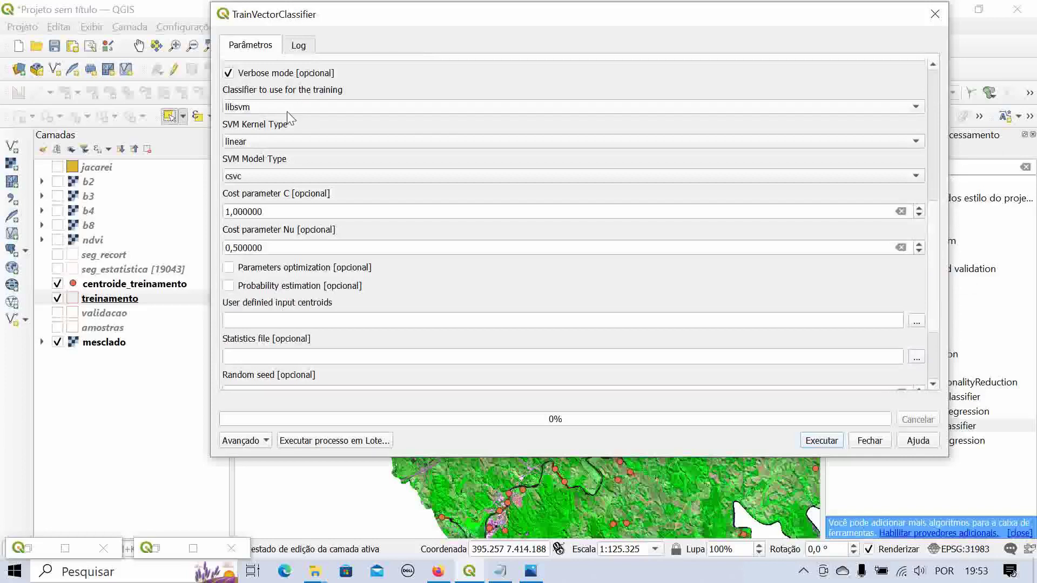
pyautogui.click(291, 111)
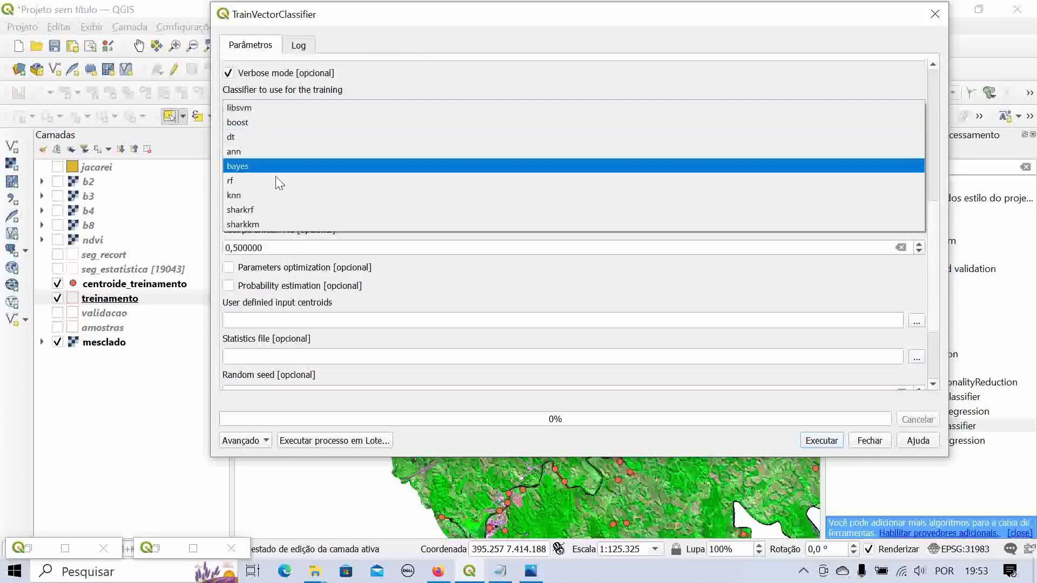
pyautogui.click(239, 183)
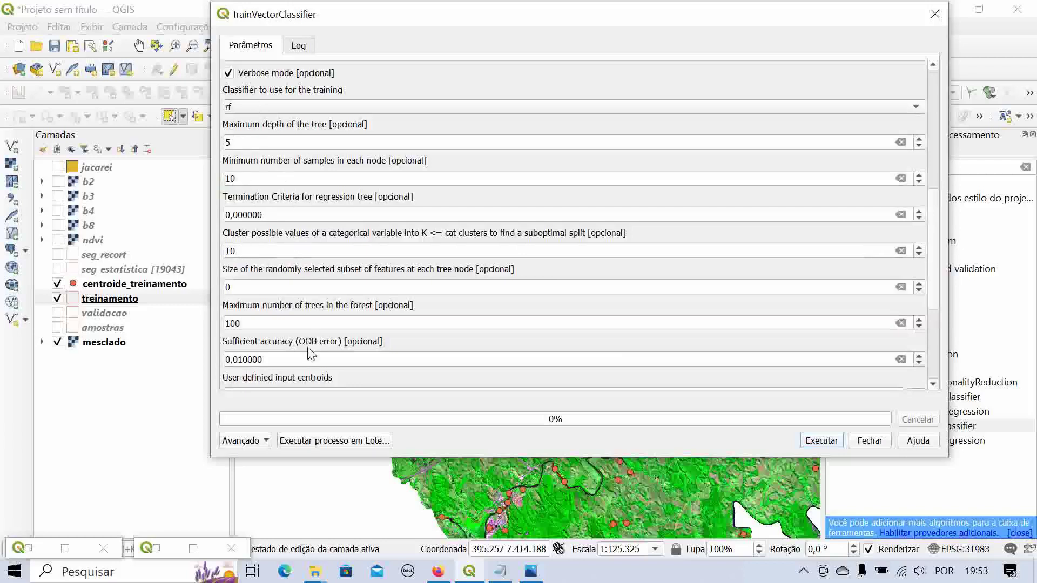
# - Load centroide_treinamento.shp from the sentinel/tutorial/segmentacao folder as the user defined input centroids
pyautogui.moveTo(935, 235); pyautogui.dragTo(957, 307)
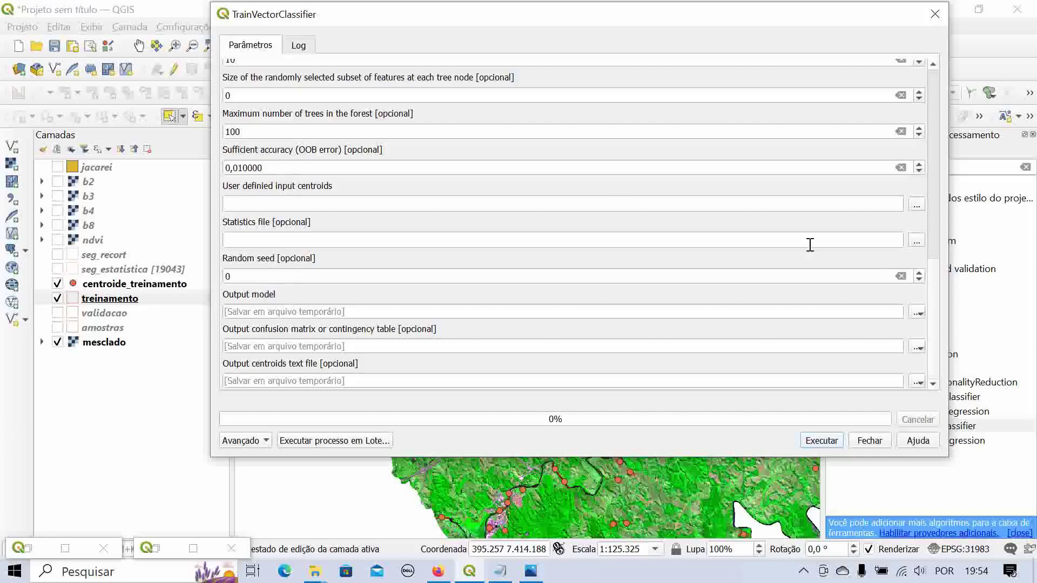
pyautogui.scroll(3, 936, 277)
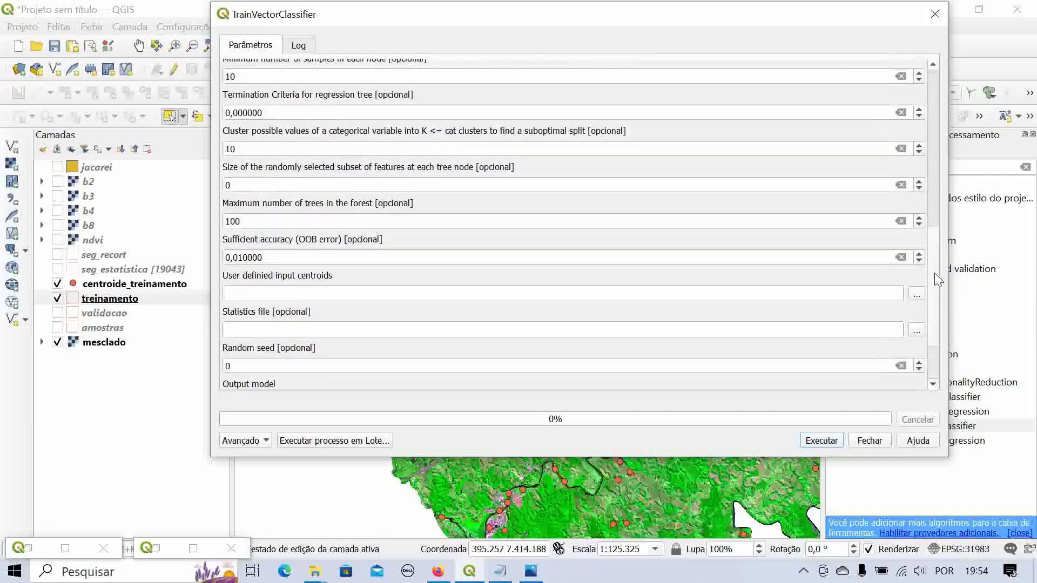
pyautogui.scroll(1, 935, 274)
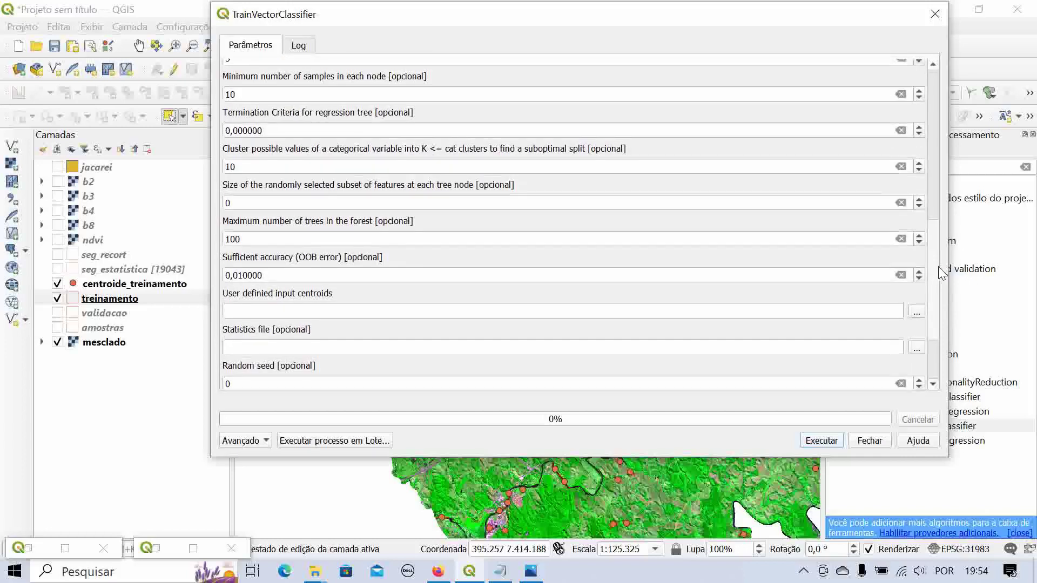
pyautogui.scroll(3, 939, 272)
pyautogui.scroll(-2, 936, 268)
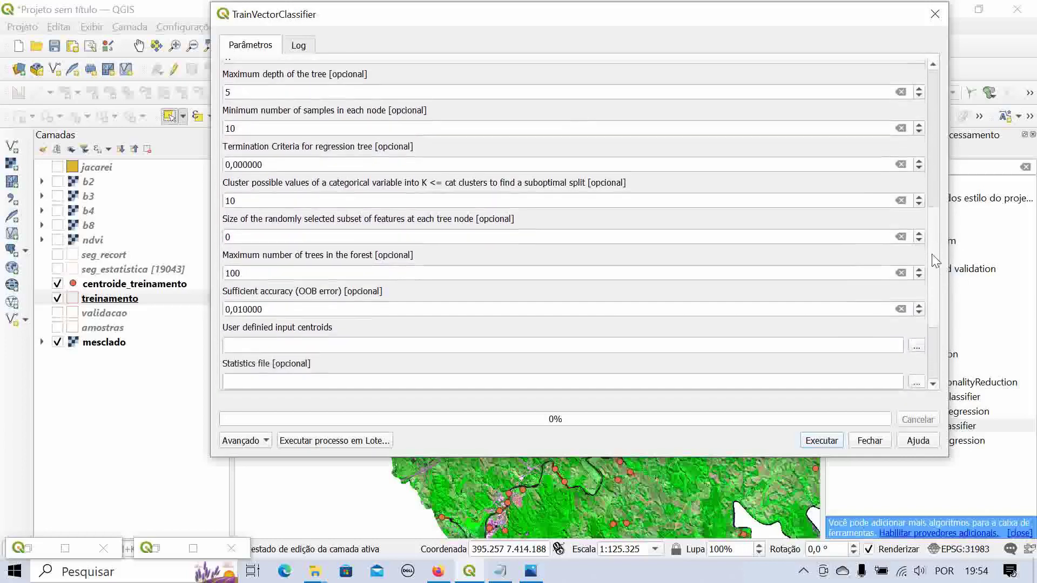
pyautogui.scroll(-3, 936, 268)
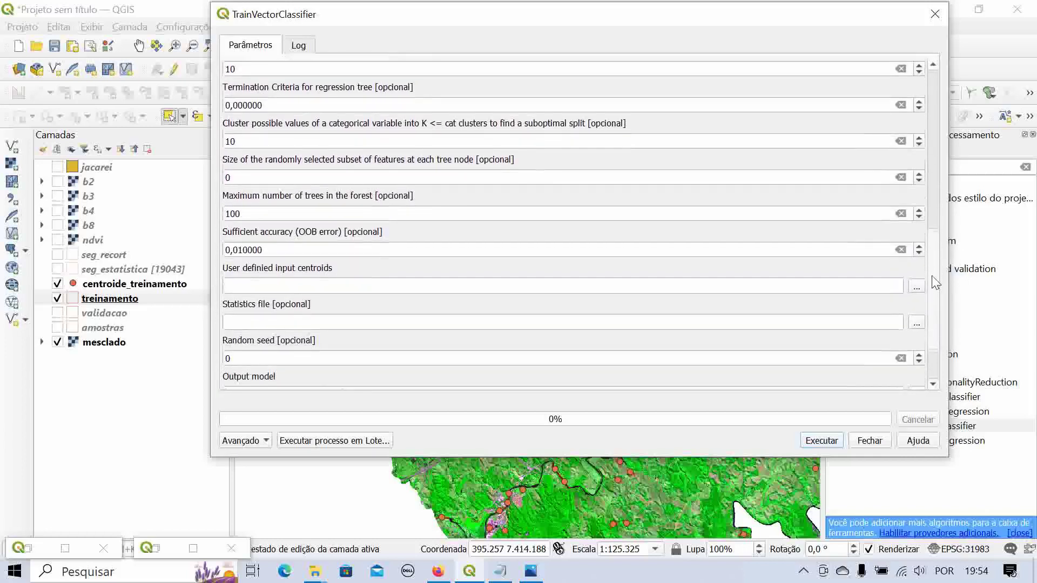
pyautogui.scroll(-2, 936, 289)
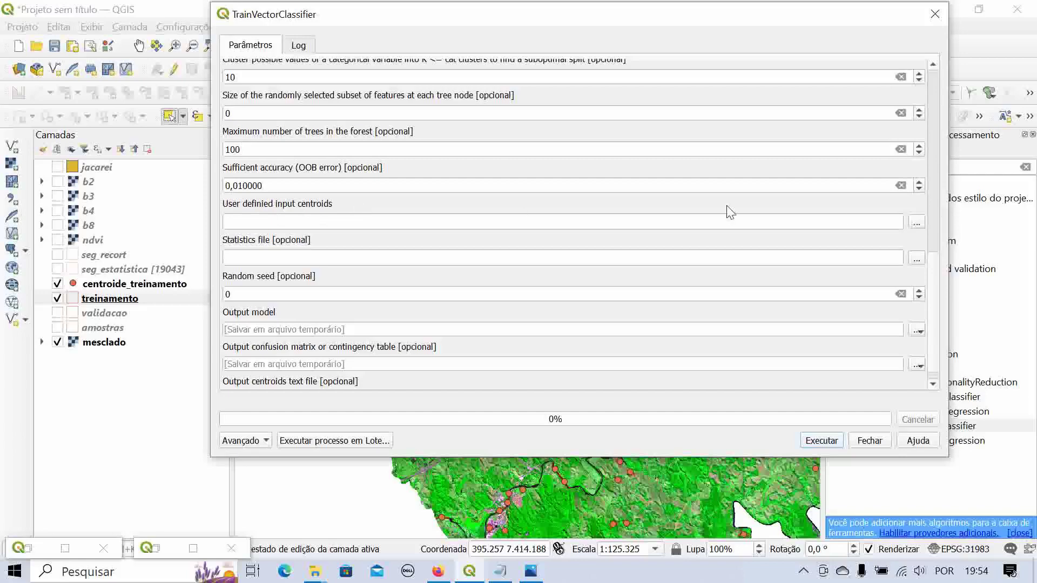
pyautogui.click(917, 223)
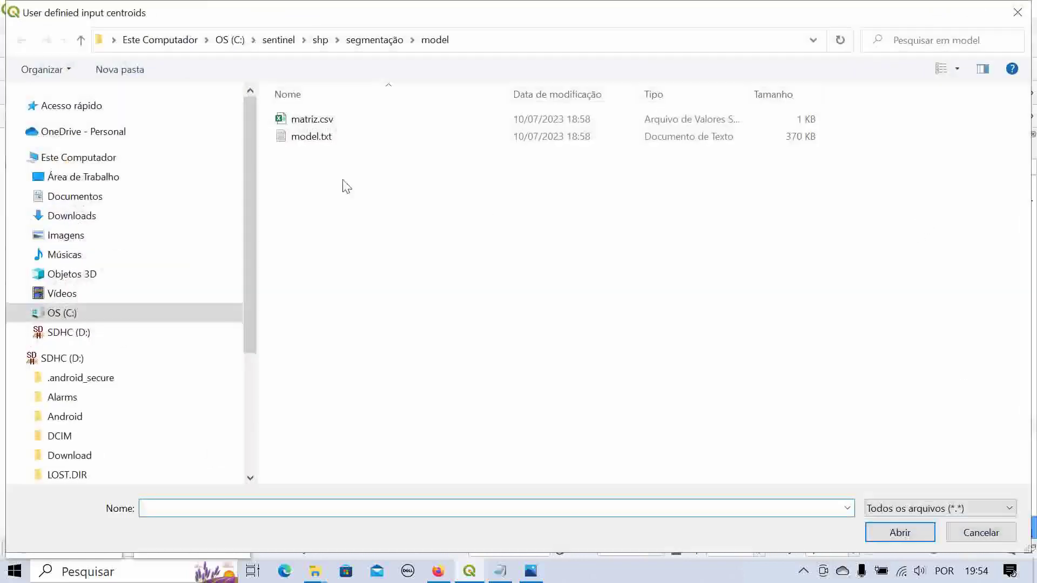
pyautogui.click(287, 41)
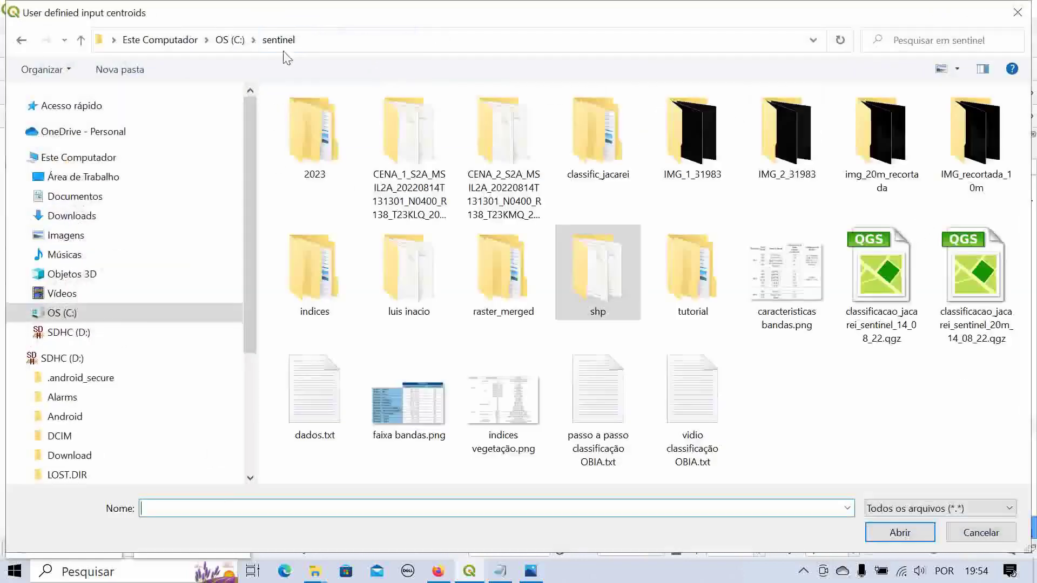
pyautogui.doubleClick(681, 292)
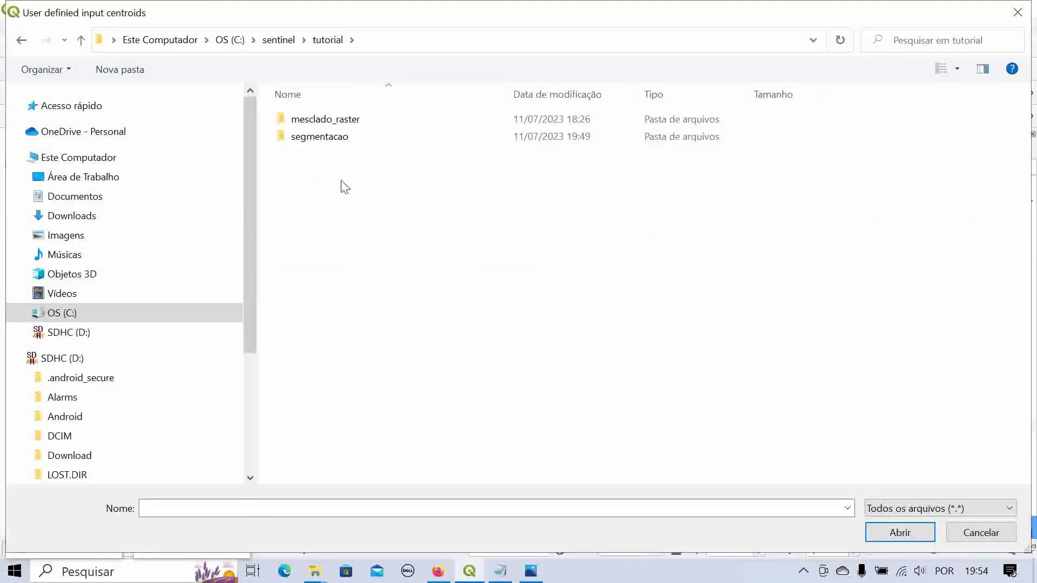
pyautogui.doubleClick(319, 138)
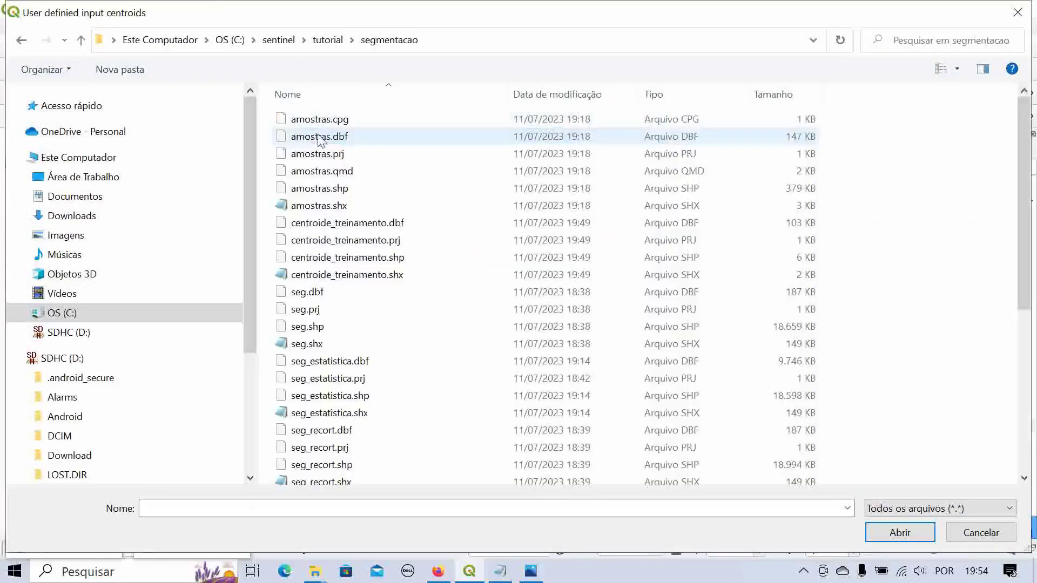
pyautogui.scroll(-6, 383, 268)
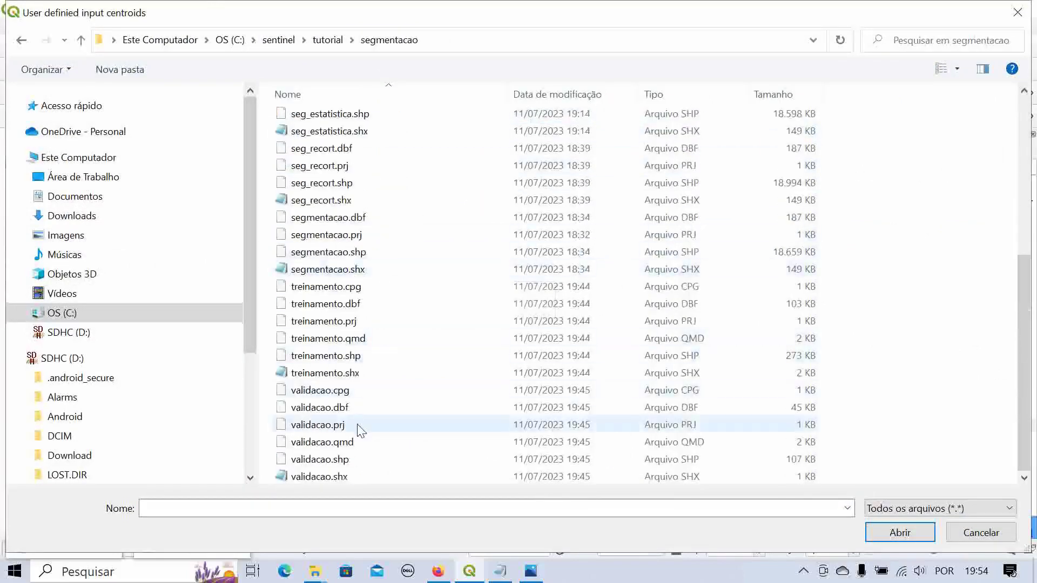
pyautogui.scroll(5, 354, 439)
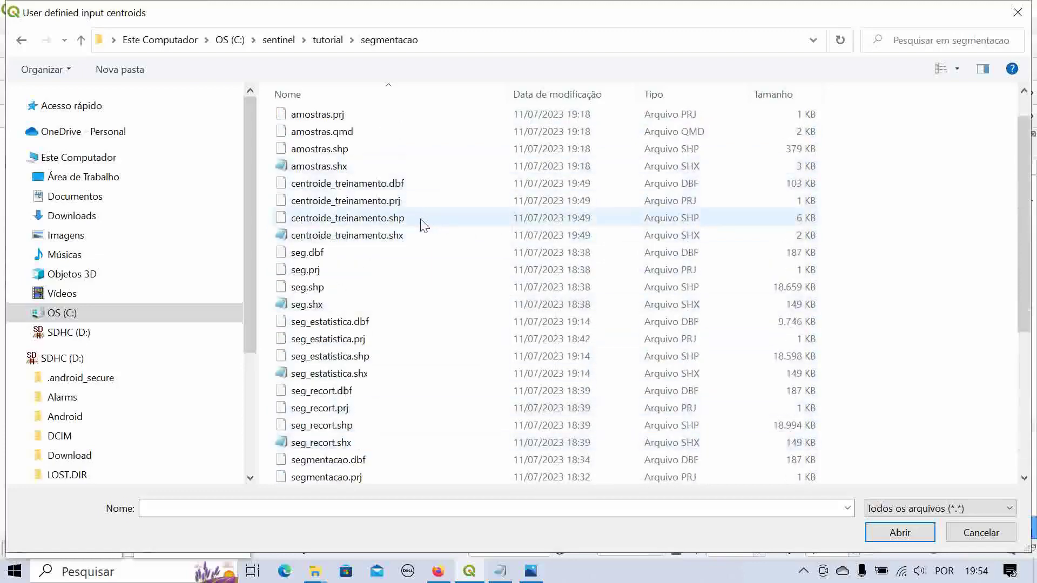
pyautogui.click(409, 222)
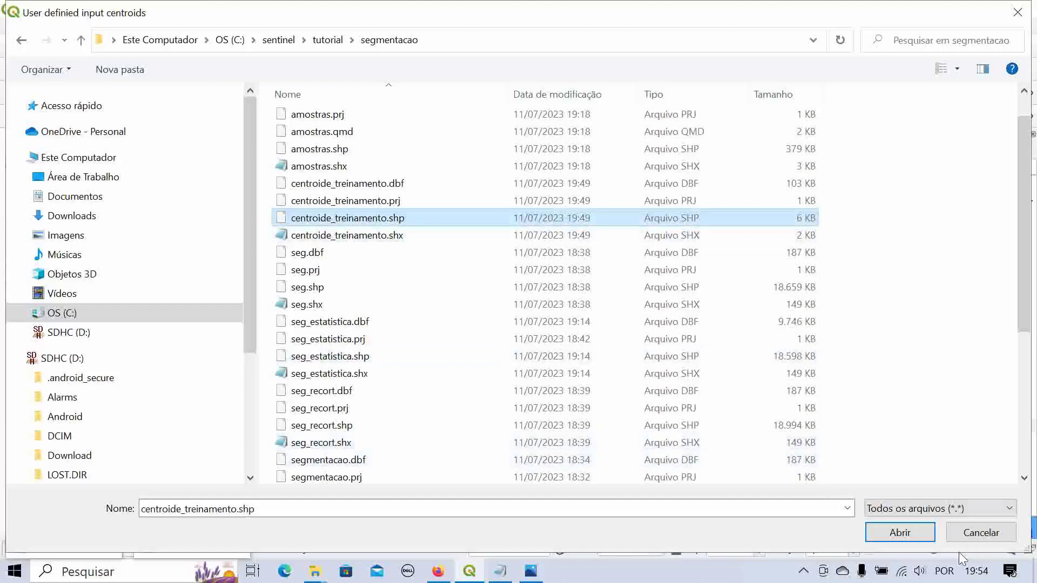
pyautogui.click(907, 534)
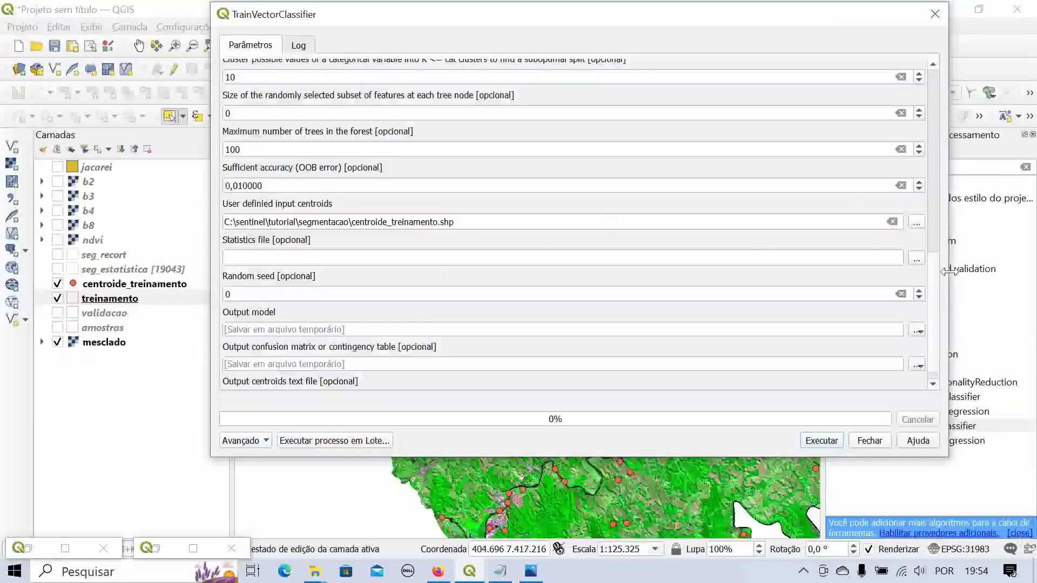
# - Choose to save the output model to a file and create a new folder named modelo_rf inside the tutorial folder
pyautogui.scroll(-1, 936, 292)
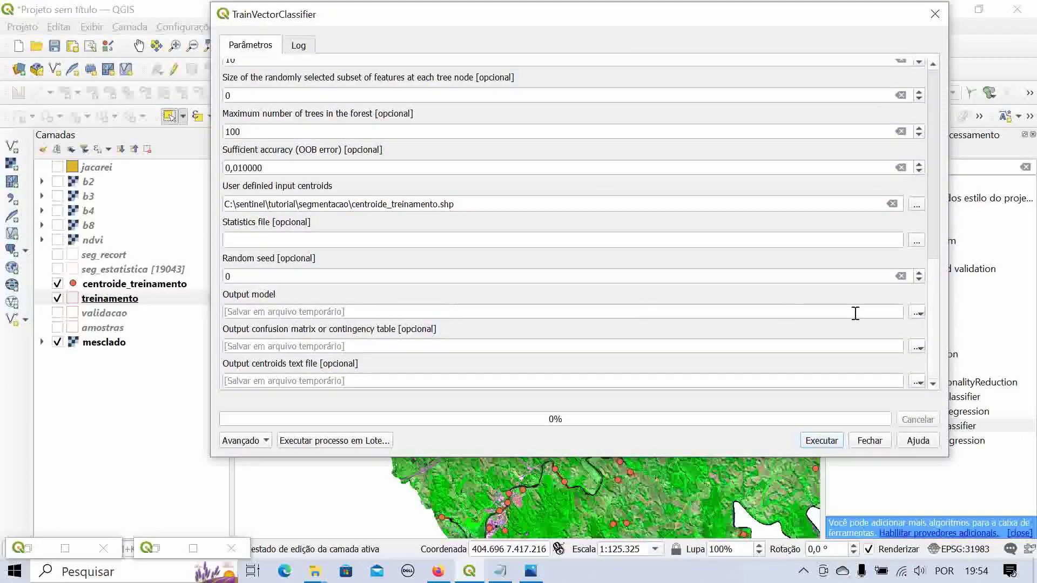
pyautogui.click(916, 314)
pyautogui.click(917, 347)
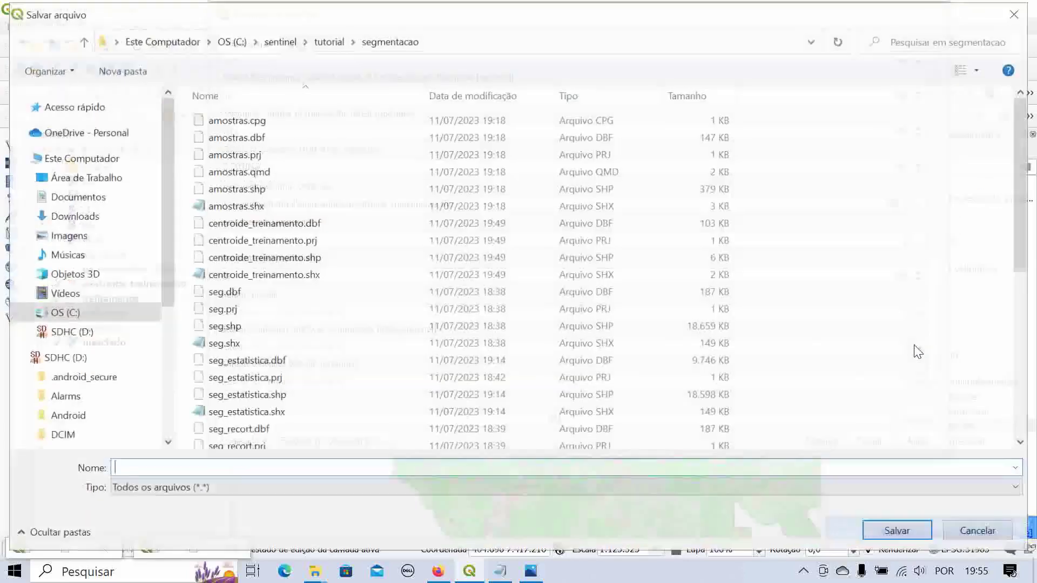
pyautogui.click(328, 40)
pyautogui.rightClick(284, 170)
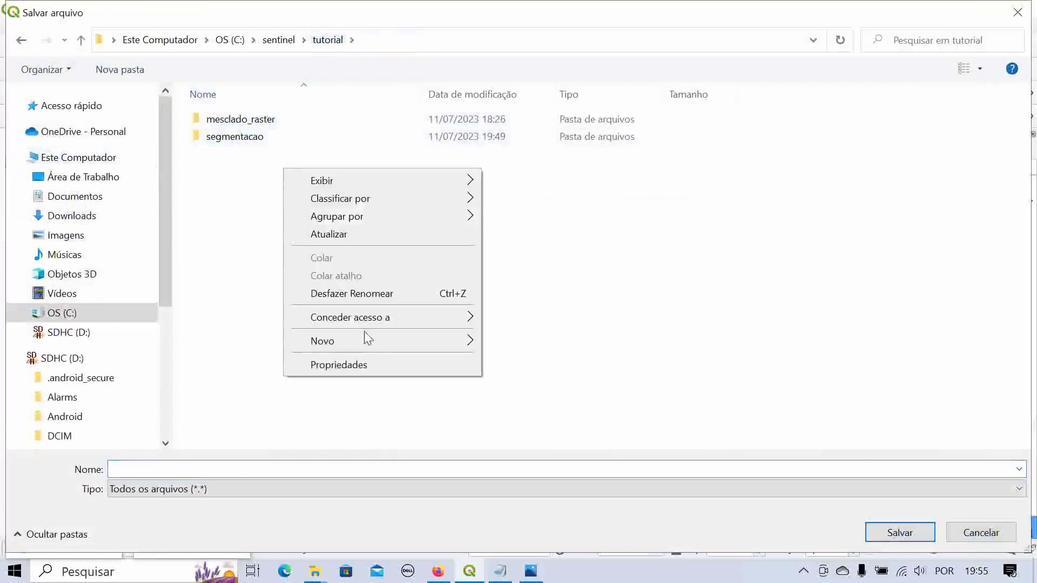
pyautogui.moveTo(394, 341)
pyautogui.click(513, 344)
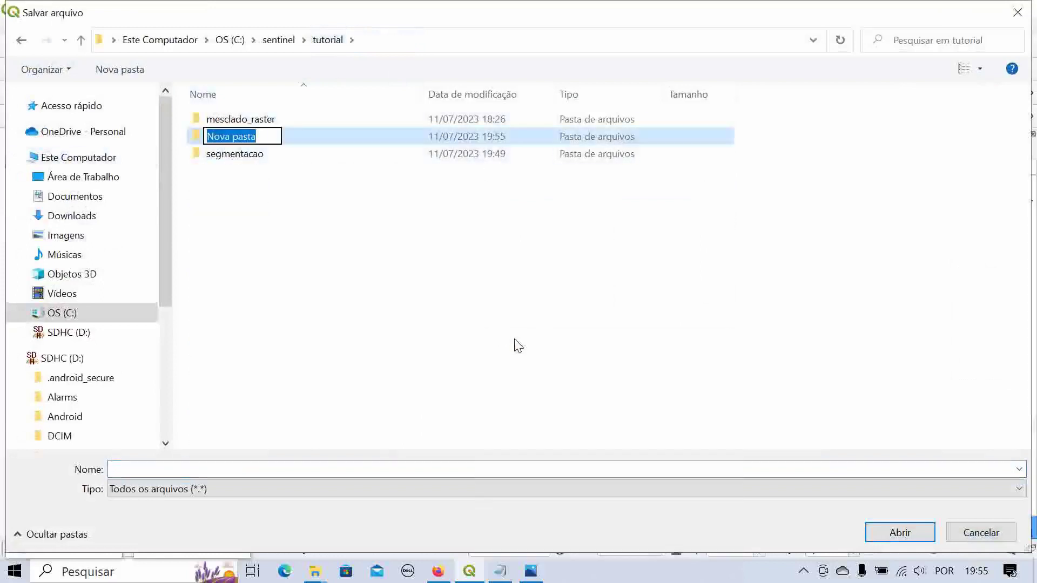
pyautogui.write('modelo')
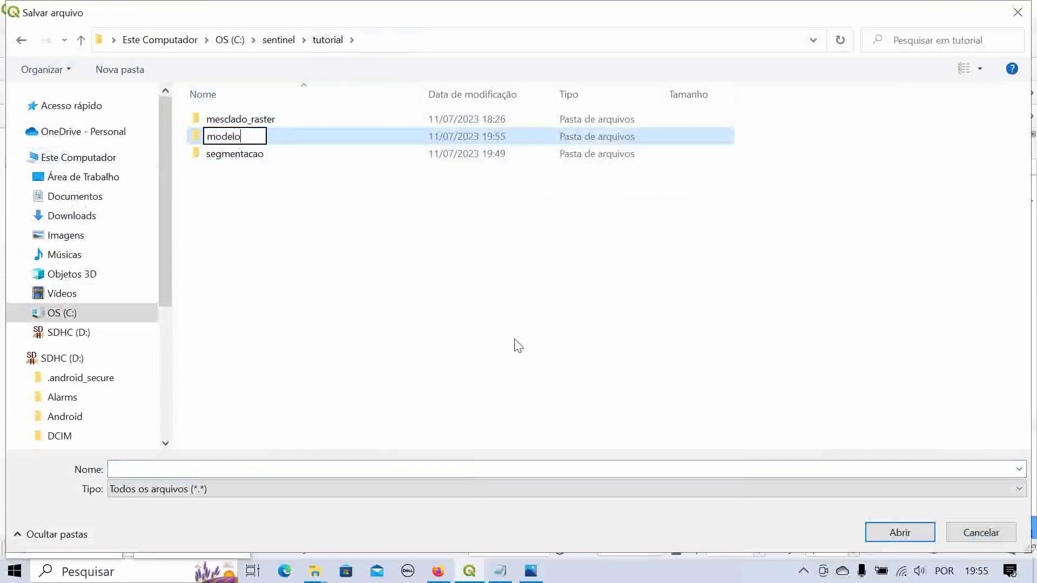
pyautogui.write('_rf')
pyautogui.click(216, 192)
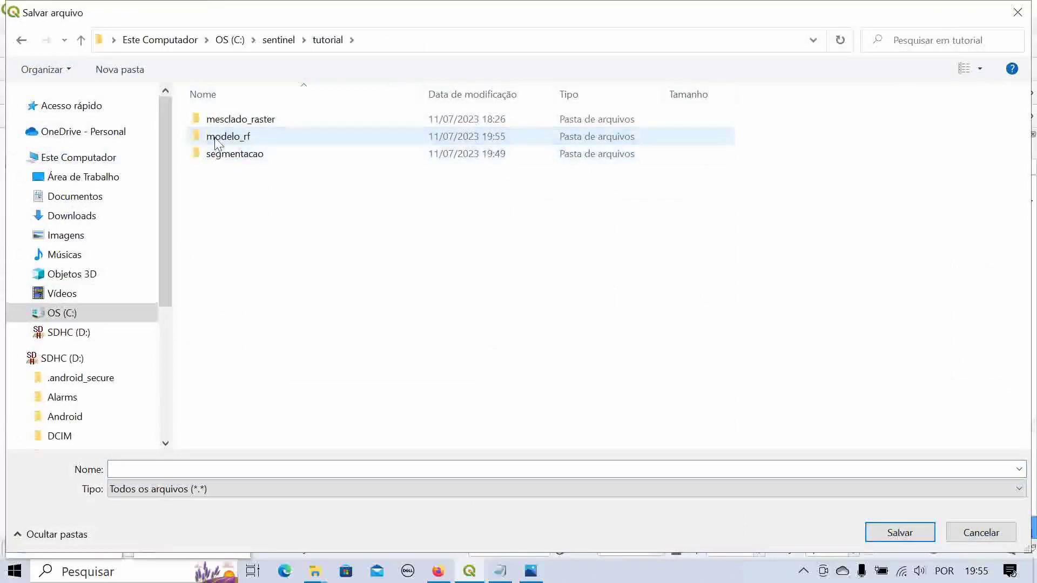
# - Set the output model file to model.txt inside the modelo_rf folder
pyautogui.doubleClick(216, 138)
pyautogui.click(286, 470)
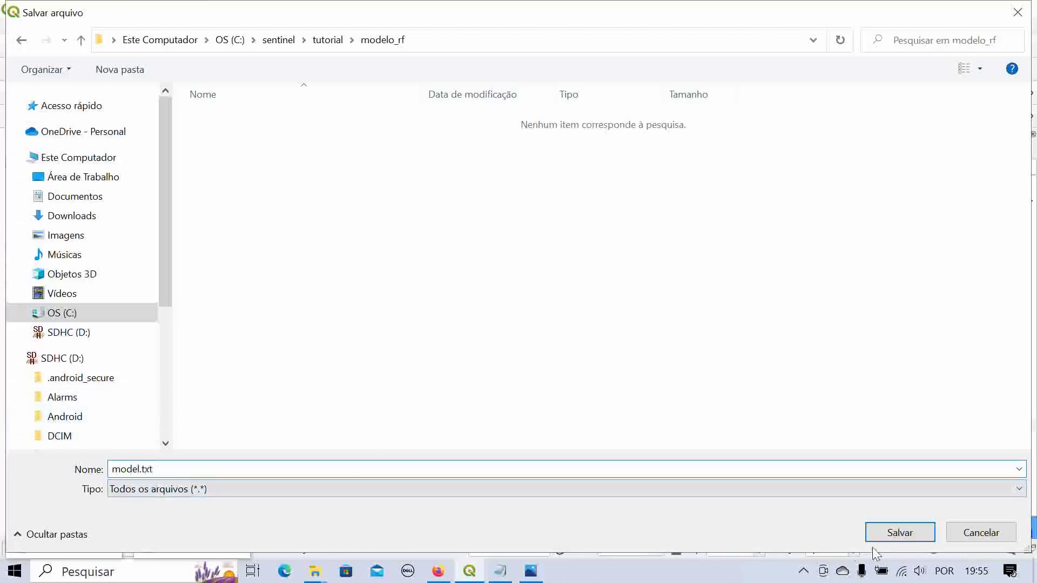
pyautogui.click(923, 532)
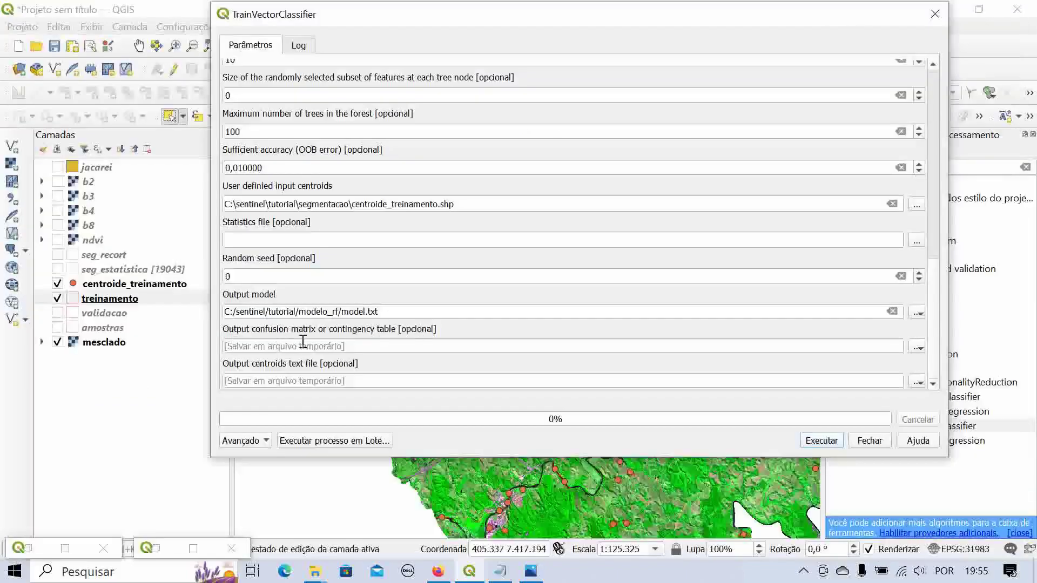
# - Set the output confusion matrix to matriz.csv and the output centroids text file to centroide.txt, both in the modelo_rf folder
pyautogui.click(917, 347)
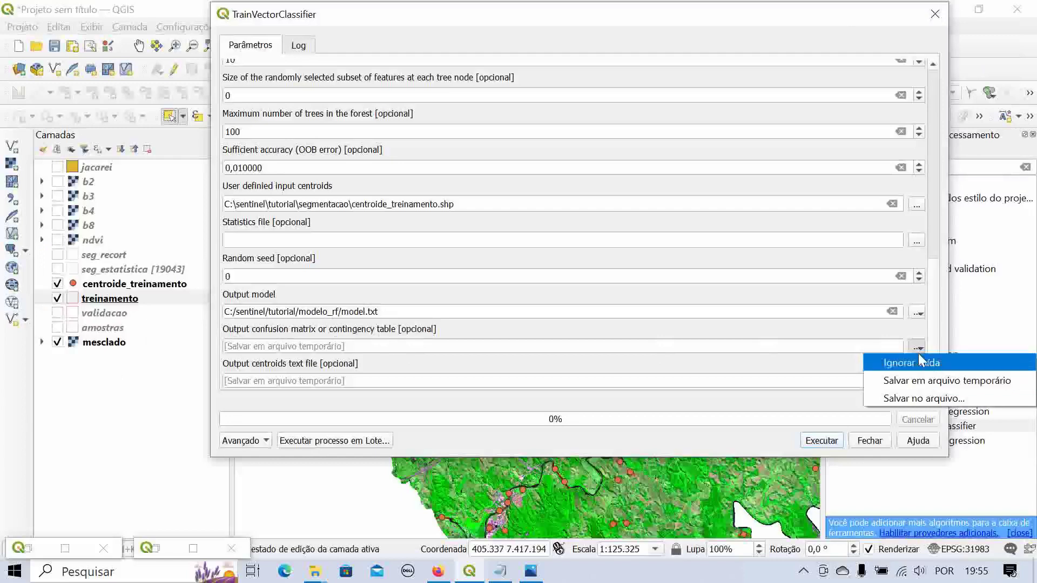
pyautogui.click(923, 398)
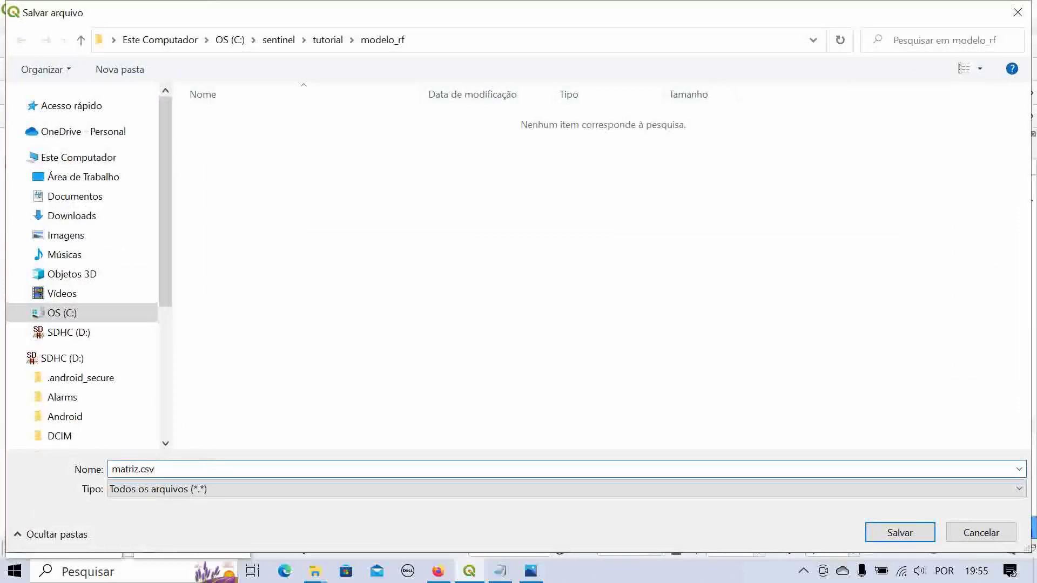
pyautogui.click(898, 531)
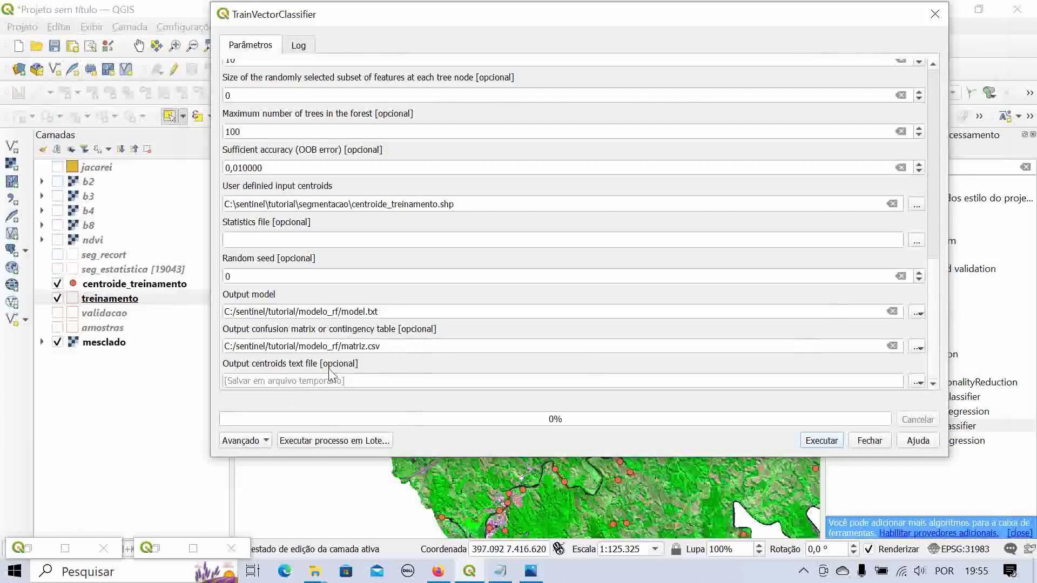
pyautogui.click(916, 385)
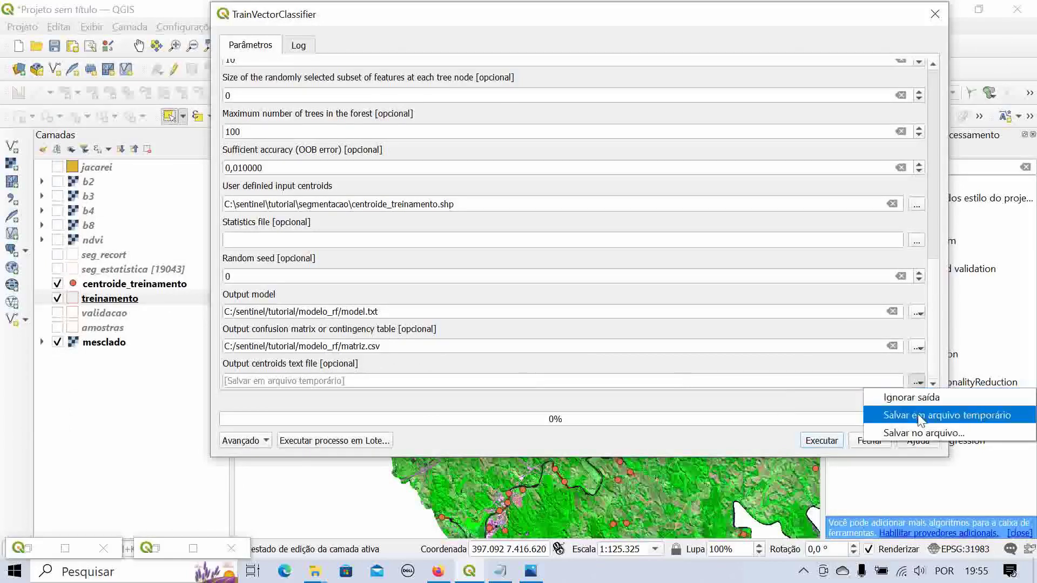
pyautogui.click(918, 432)
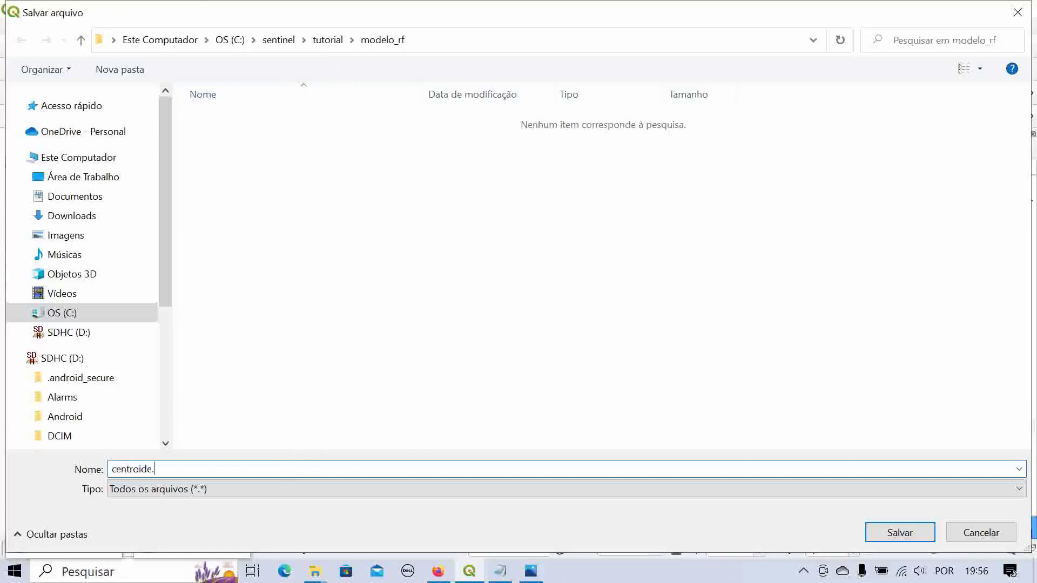
pyautogui.click(912, 532)
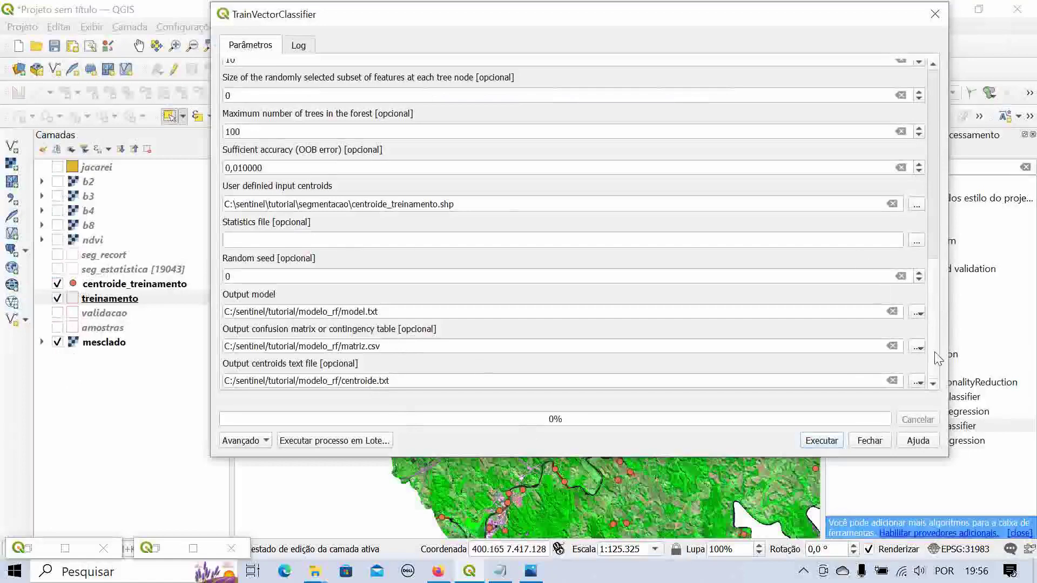
# - Run the TrainVectorClassifier training, check the execution log, and close the dialog
pyautogui.moveTo(938, 358); pyautogui.dragTo(986, 384)
pyautogui.click(821, 440)
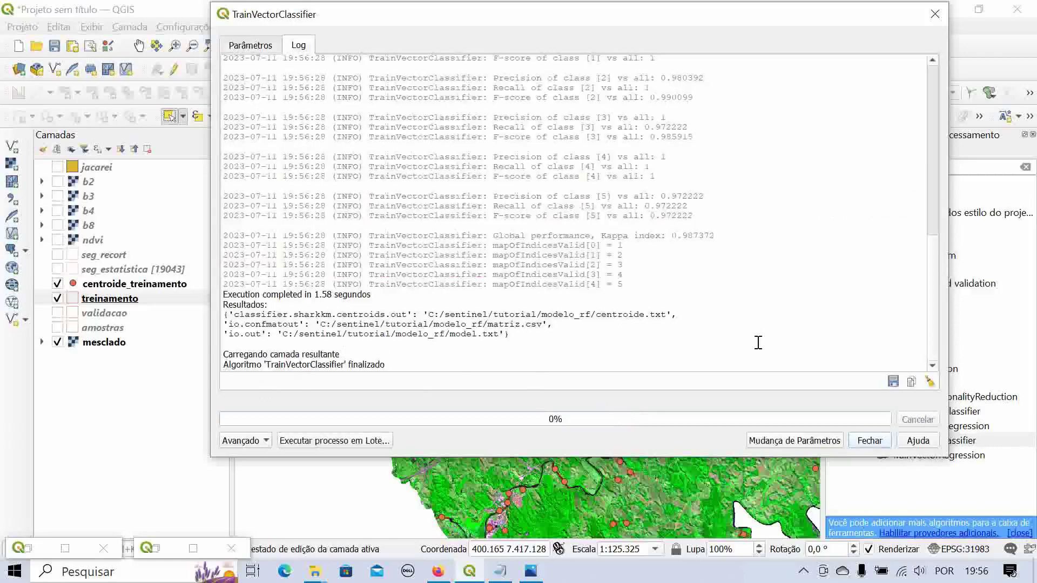
pyautogui.moveTo(651, 15); pyautogui.dragTo(621, 31)
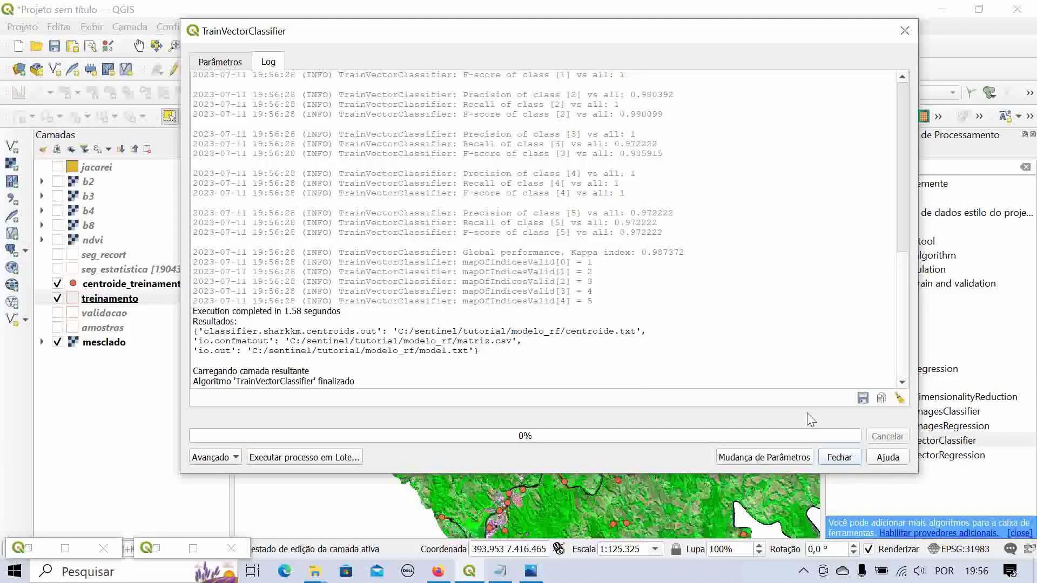
pyautogui.click(839, 457)
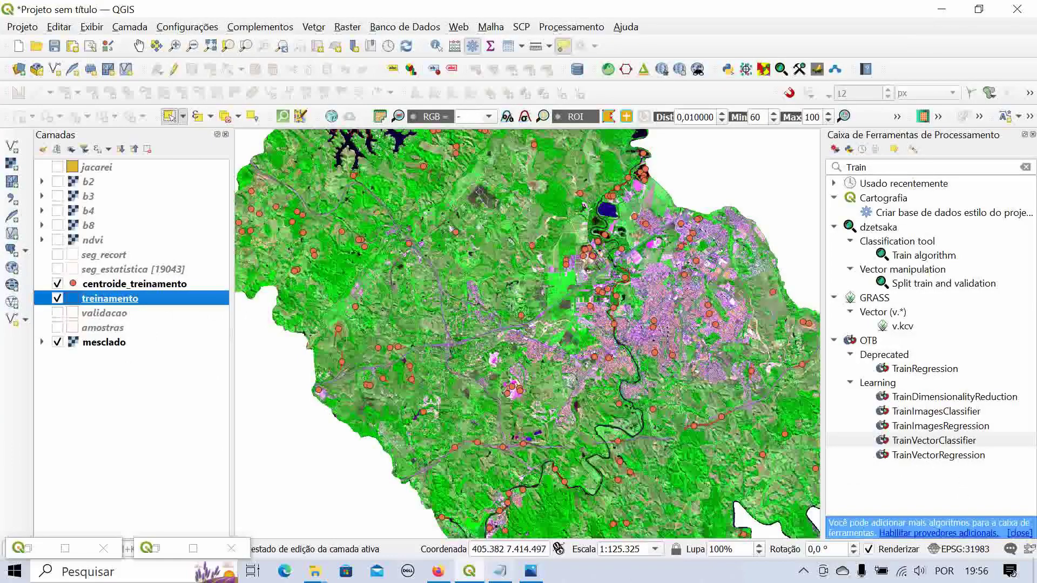
# - Switch to the Notepad file passo a passo classificação OBIA.txt and consult the instructions for step 10 on the OTB VectorClassifer
pyautogui.click(500, 570)
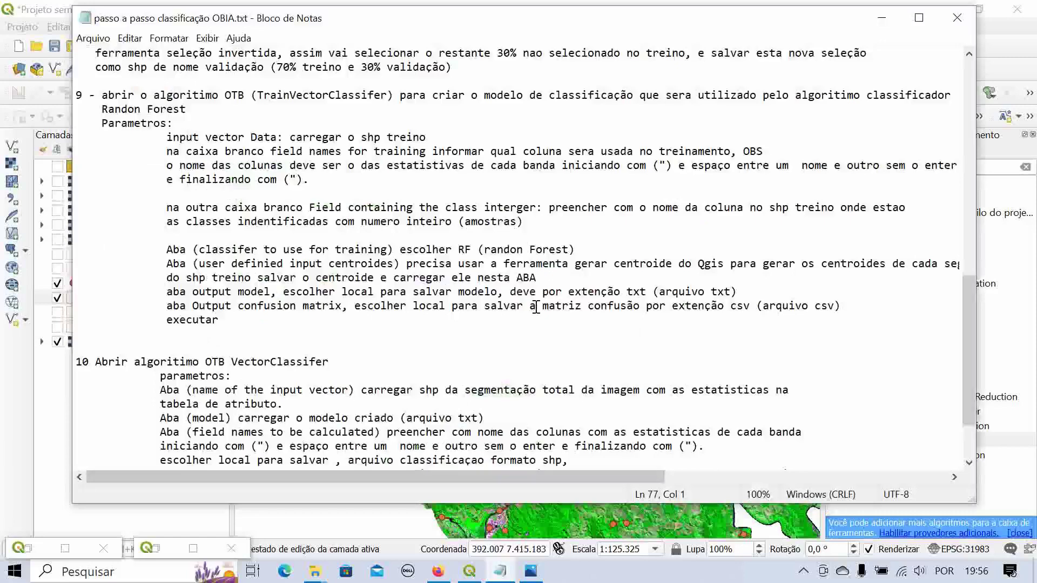
pyautogui.scroll(-2, 536, 306)
pyautogui.hotkey('alt', 'Tab')
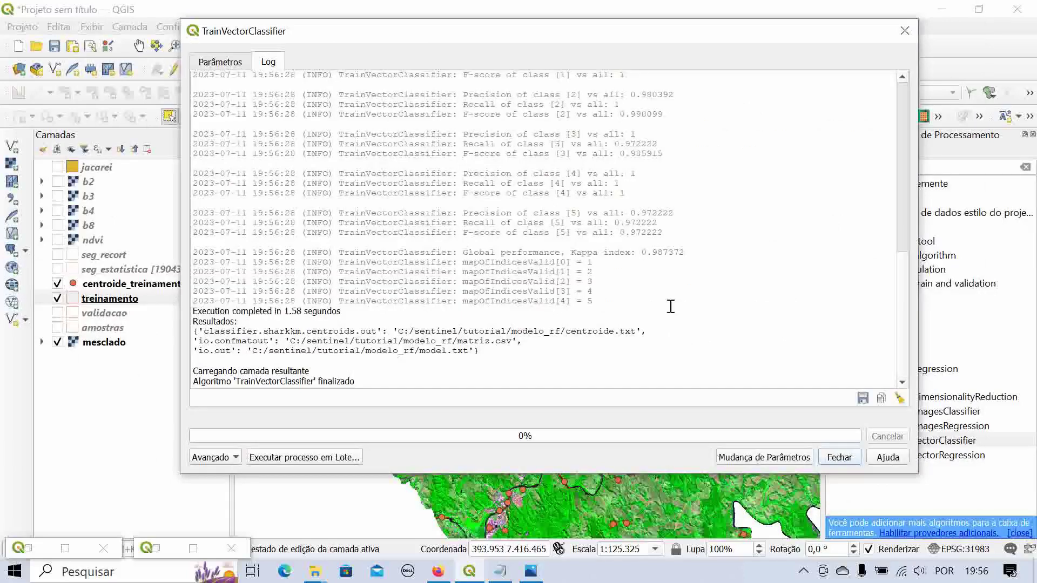
pyautogui.click(841, 458)
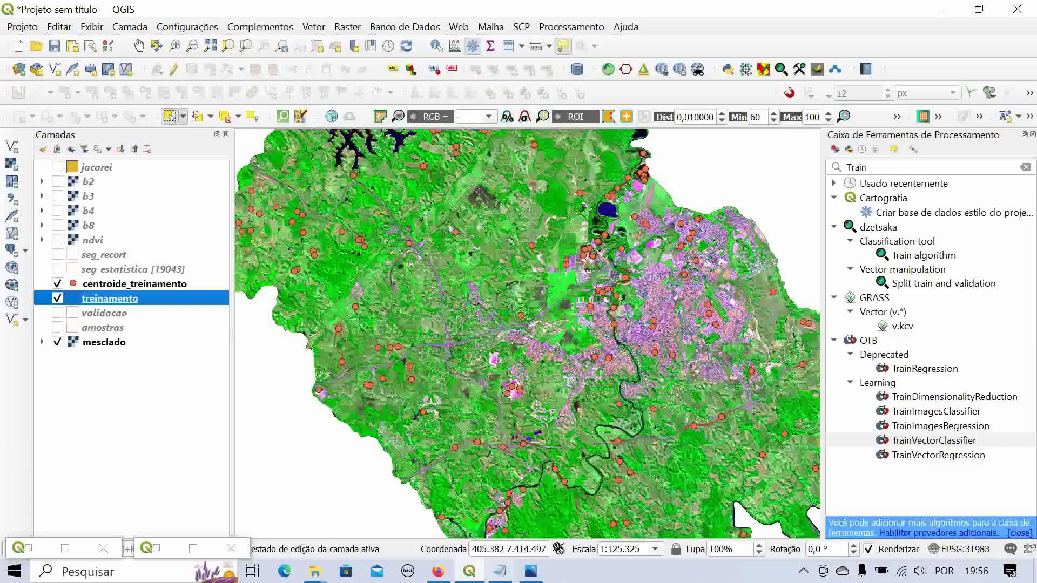
pyautogui.click(508, 575)
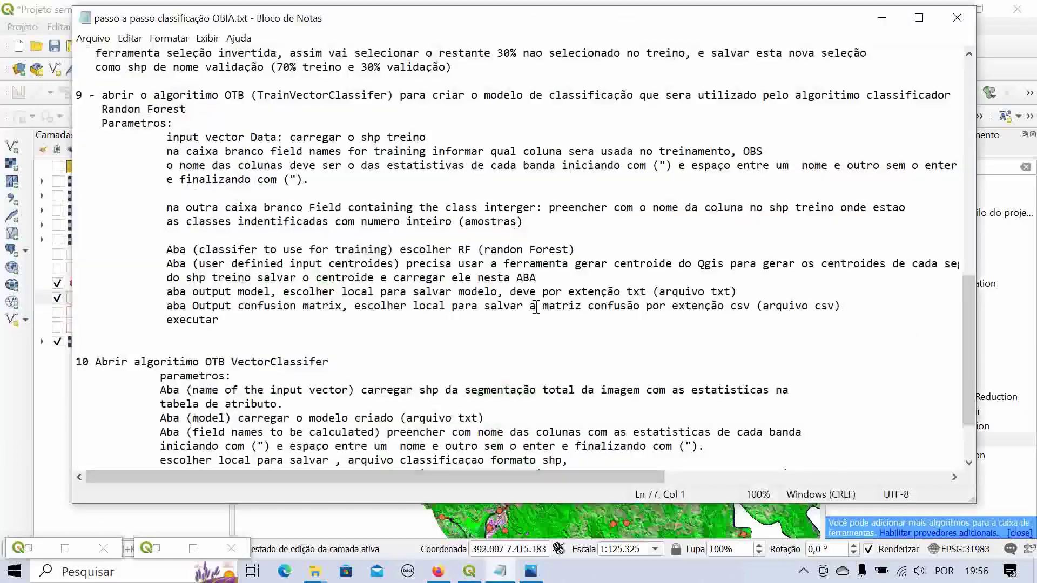
# - Read the step 10 instructions in the notes, switch back to QGIS, and find and open the OTB VectorClassifier algorithm
pyautogui.scroll(-2, 536, 307)
pyautogui.scroll(-1, 536, 307)
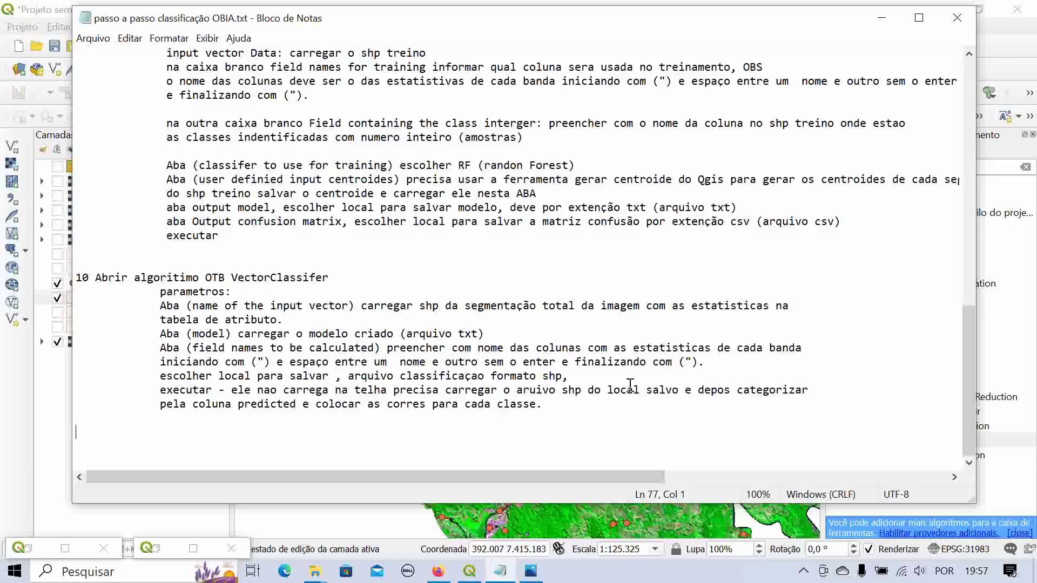
pyautogui.click(469, 570)
pyautogui.write('c')
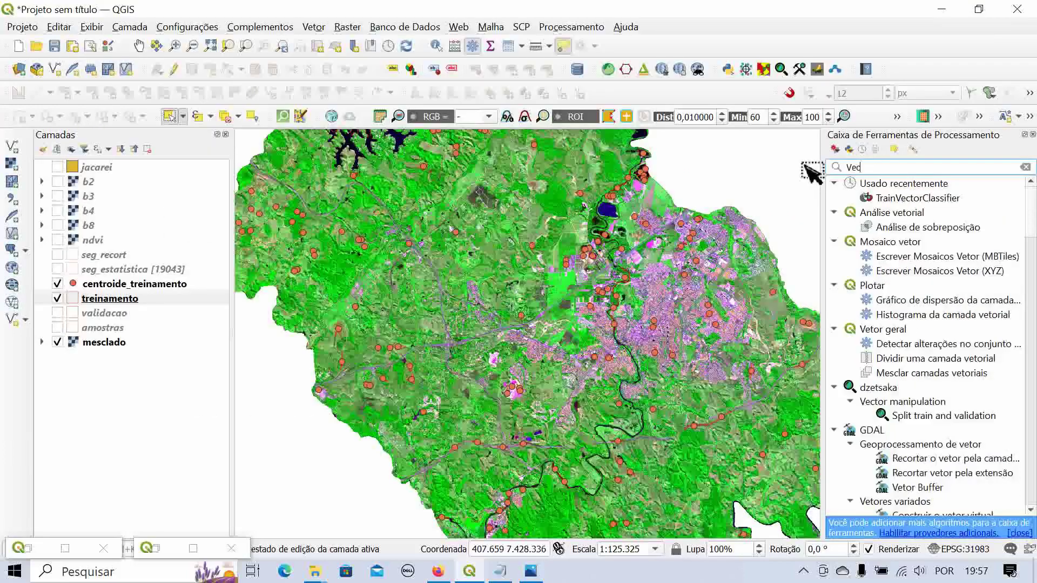
pyautogui.write('tor')
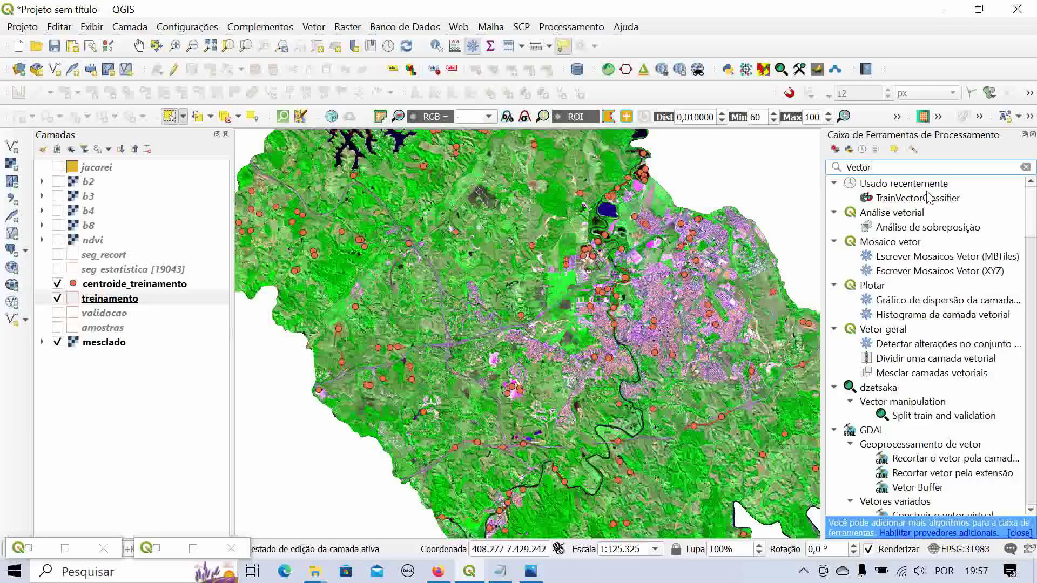
pyautogui.write('Cla')
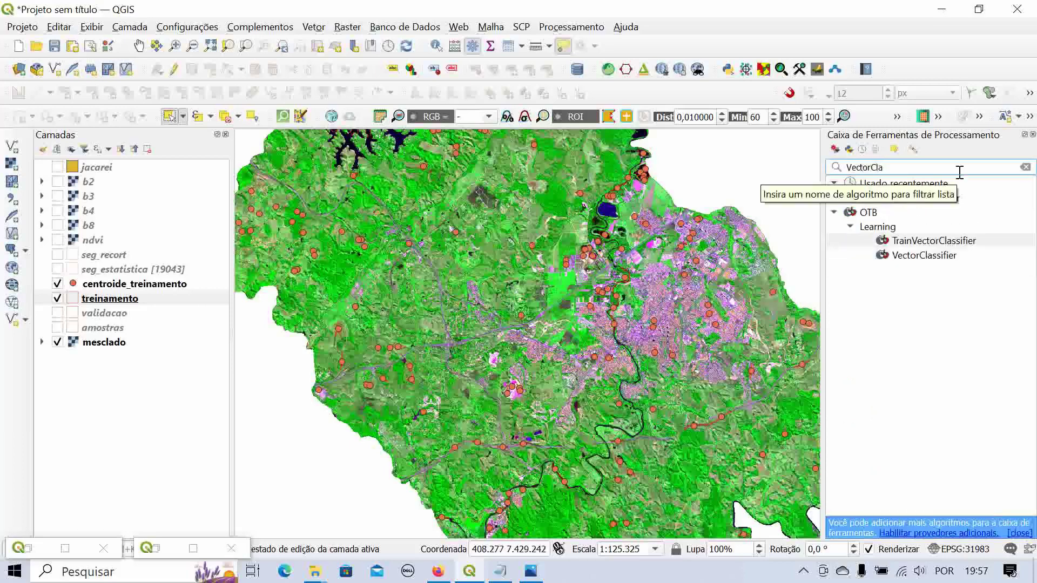
pyautogui.doubleClick(926, 256)
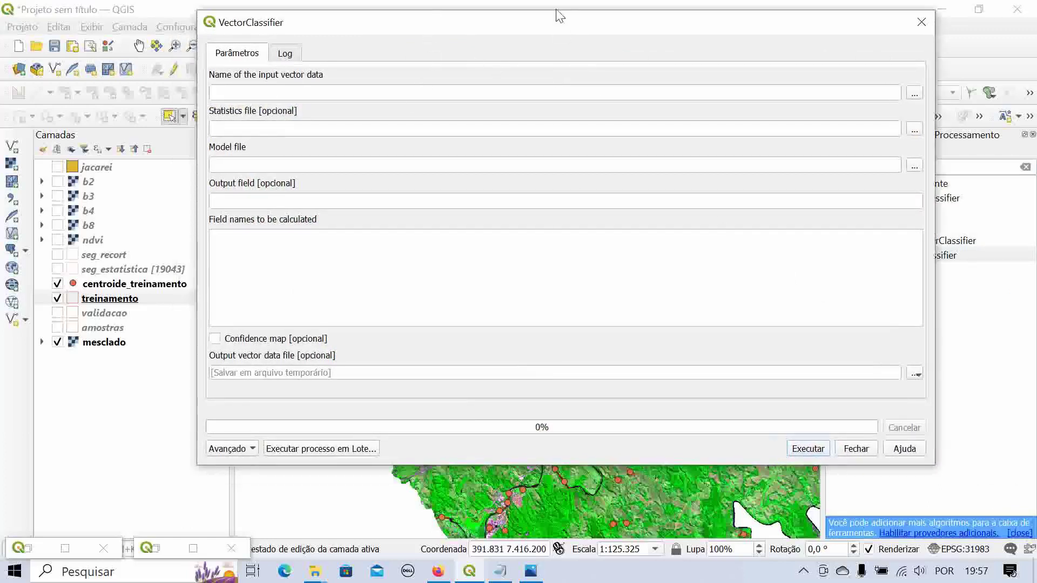
pyautogui.moveTo(558, 25); pyautogui.dragTo(555, 27)
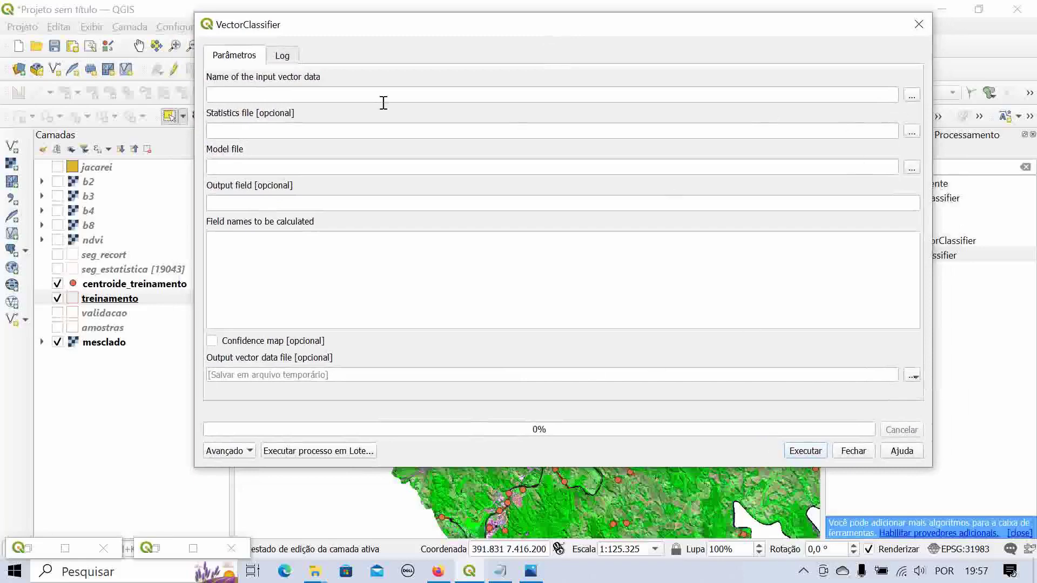
pyautogui.click(912, 95)
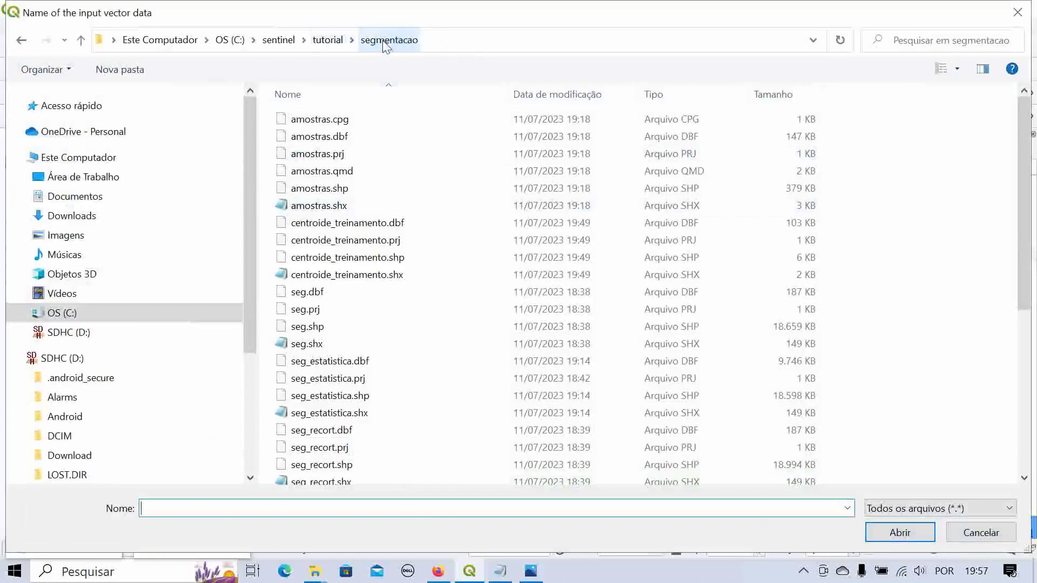
pyautogui.scroll(-5, 419, 261)
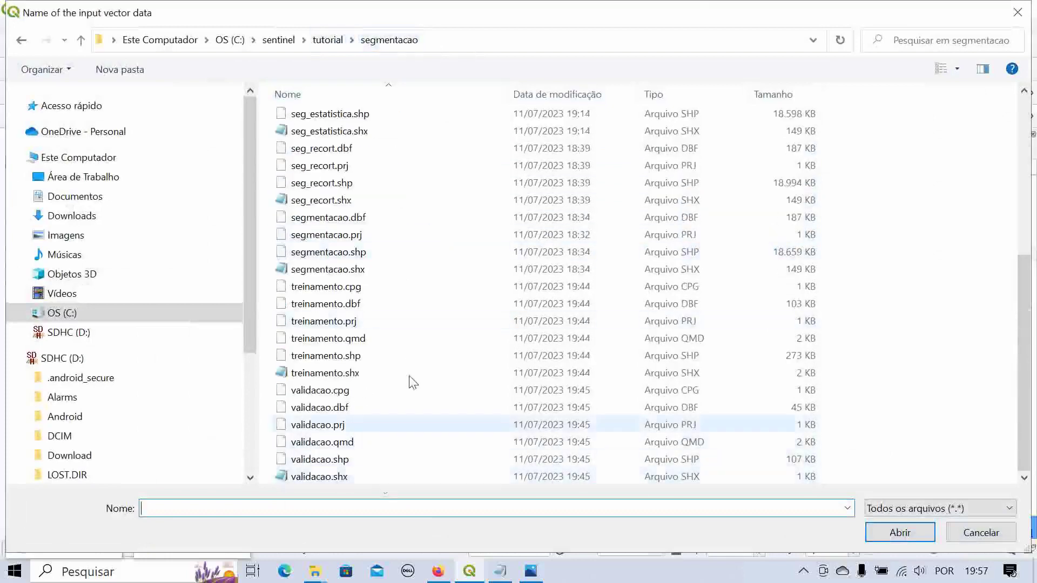
pyautogui.click(1017, 12)
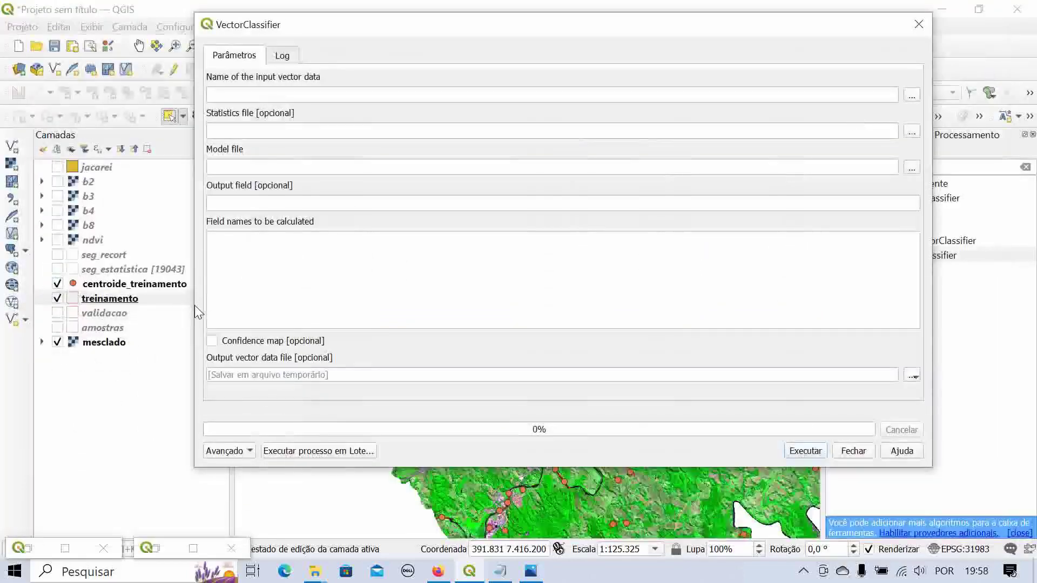
pyautogui.moveTo(195, 310); pyautogui.dragTo(357, 324)
pyautogui.click(95, 270)
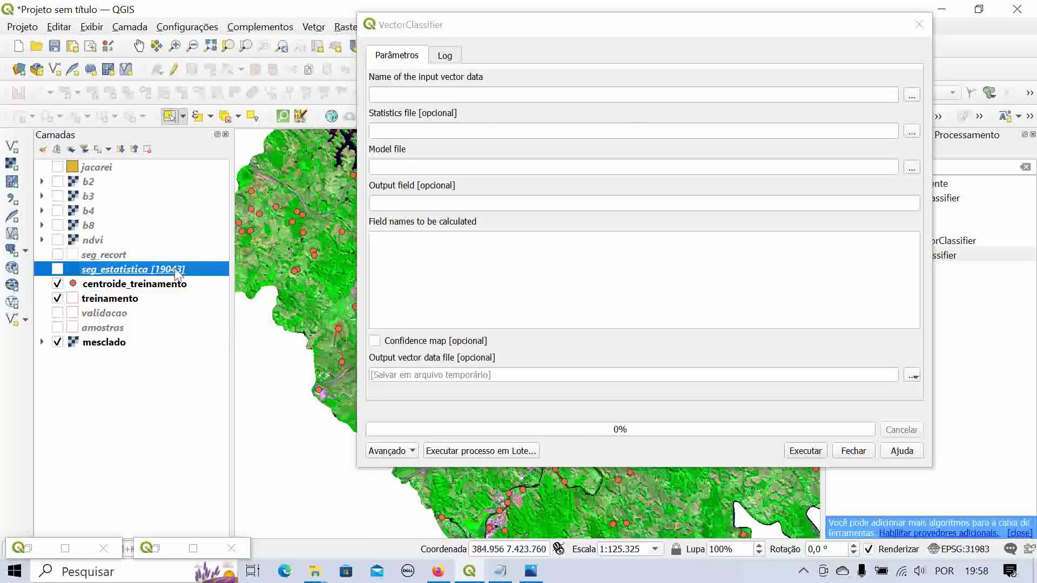
pyautogui.click(911, 96)
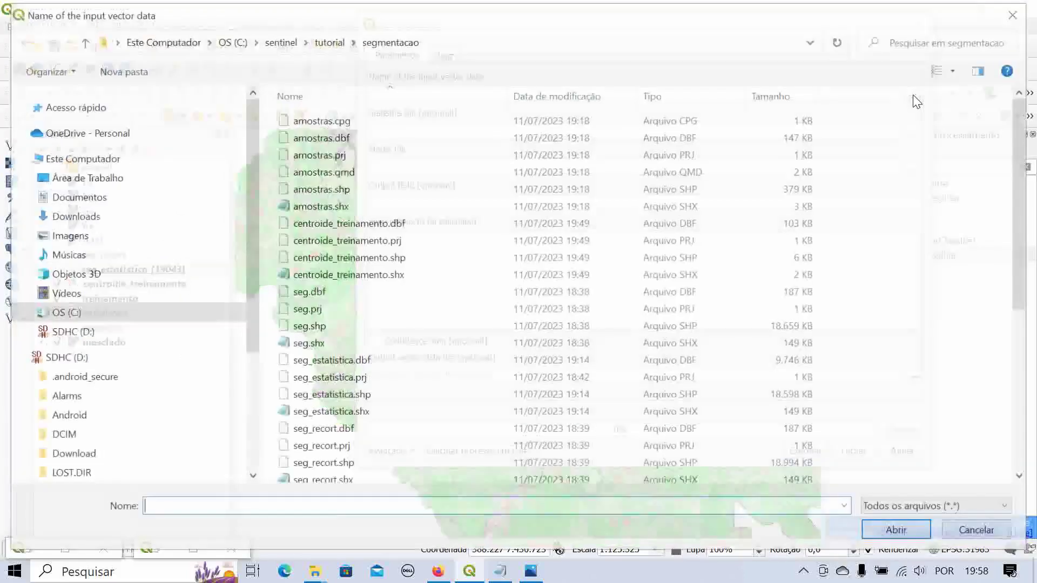
pyautogui.scroll(-5, 430, 172)
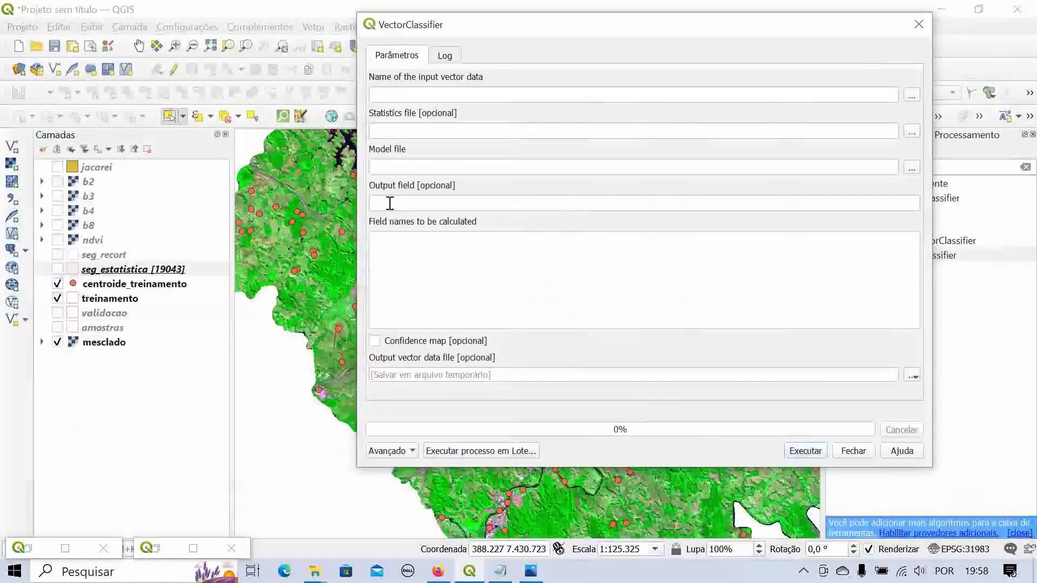
pyautogui.click(1017, 12)
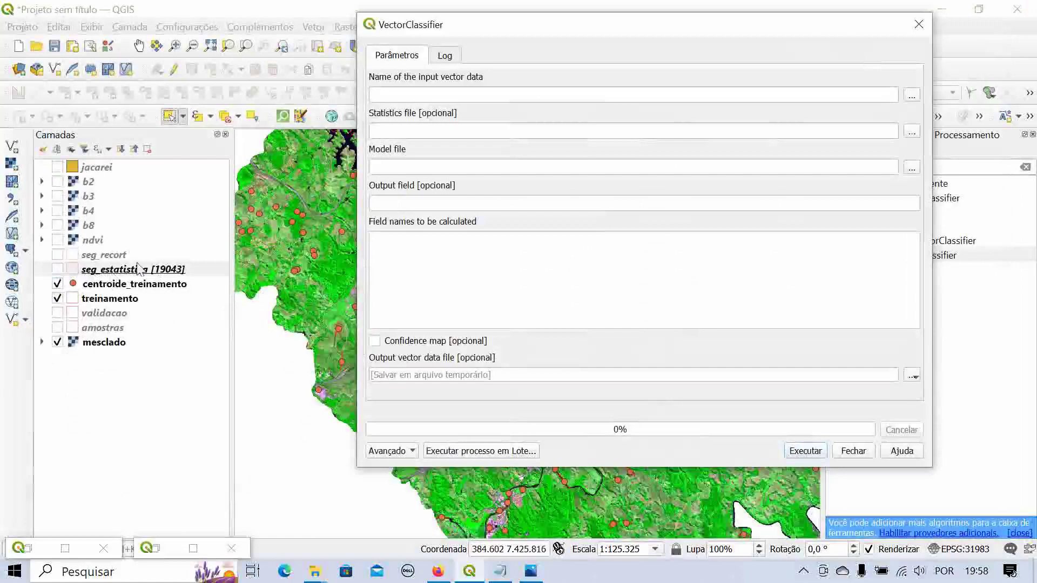
# - Set the VectorClassifier input vector data to seg_estatistica.shp from the segmentacao folder
pyautogui.click(913, 96)
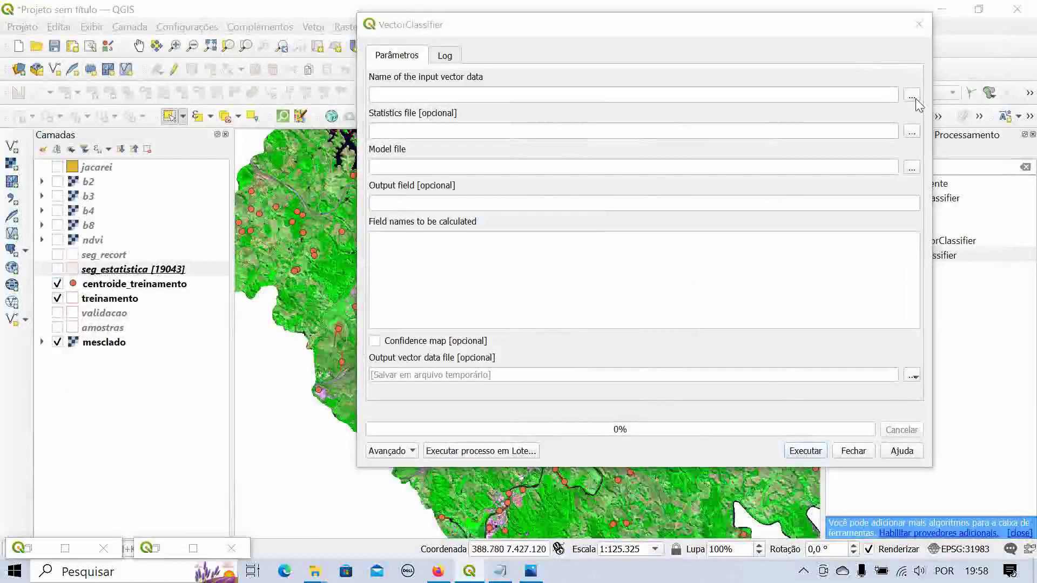
pyautogui.scroll(-6, 450, 241)
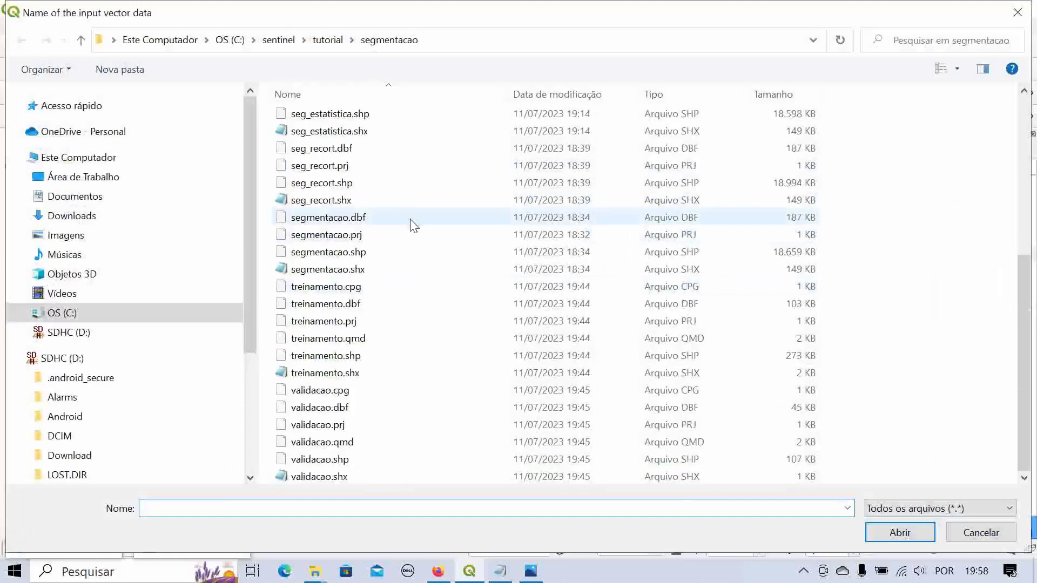
pyautogui.scroll(5, 411, 232)
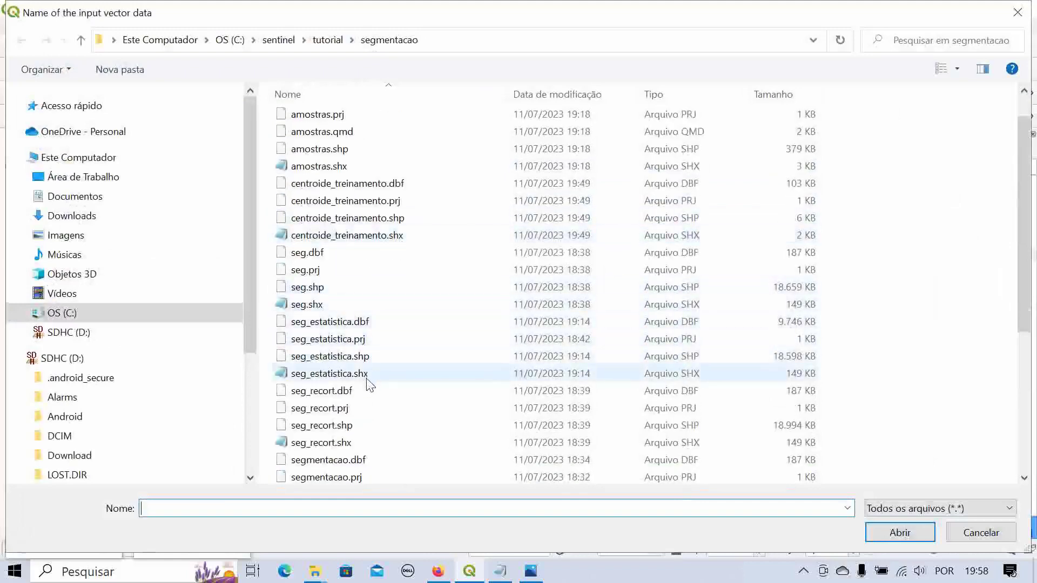
pyautogui.click(377, 357)
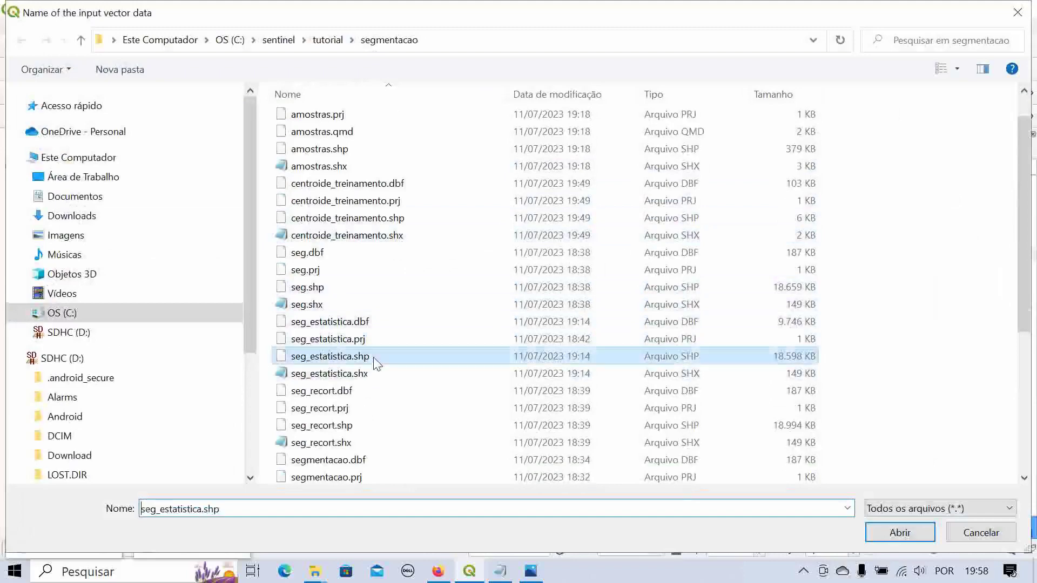
pyautogui.click(918, 540)
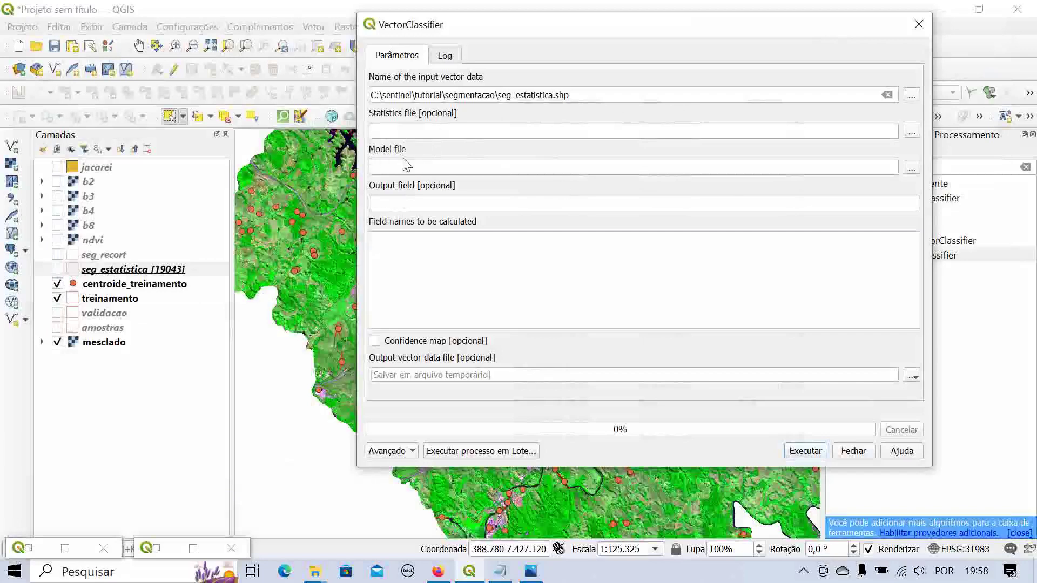
# - Load model.txt from the tutorial's modelo_rf folder as the VectorClassifier model file
pyautogui.click(912, 168)
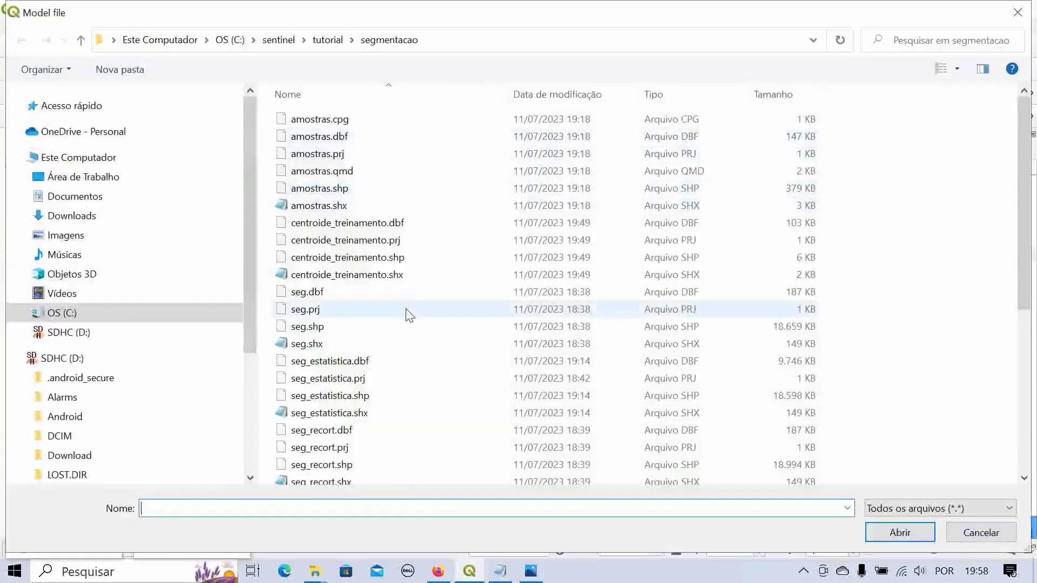
pyautogui.scroll(-5, 400, 372)
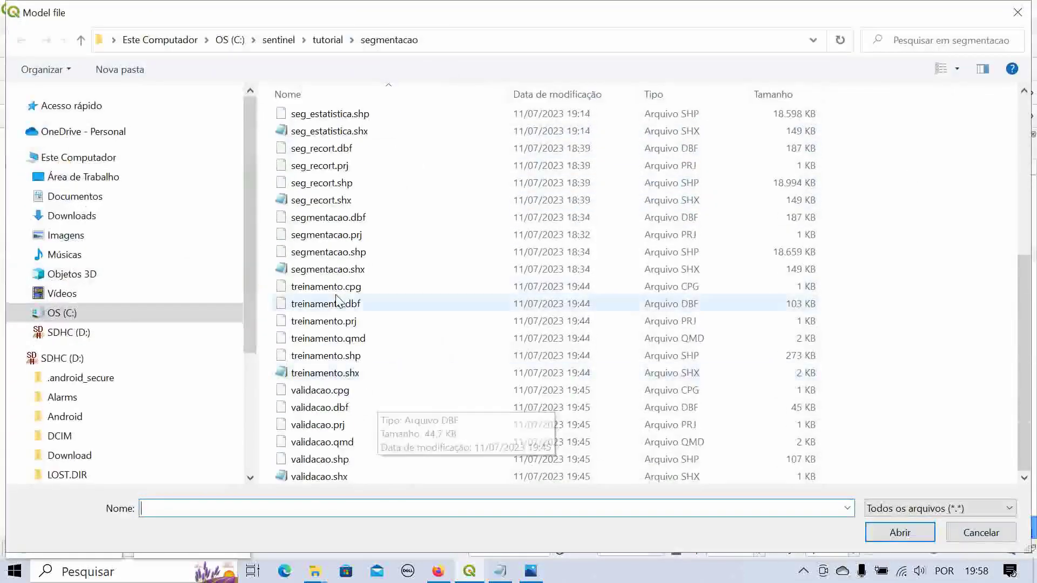
pyautogui.scroll(3, 335, 243)
pyautogui.click(328, 40)
pyautogui.doubleClick(324, 136)
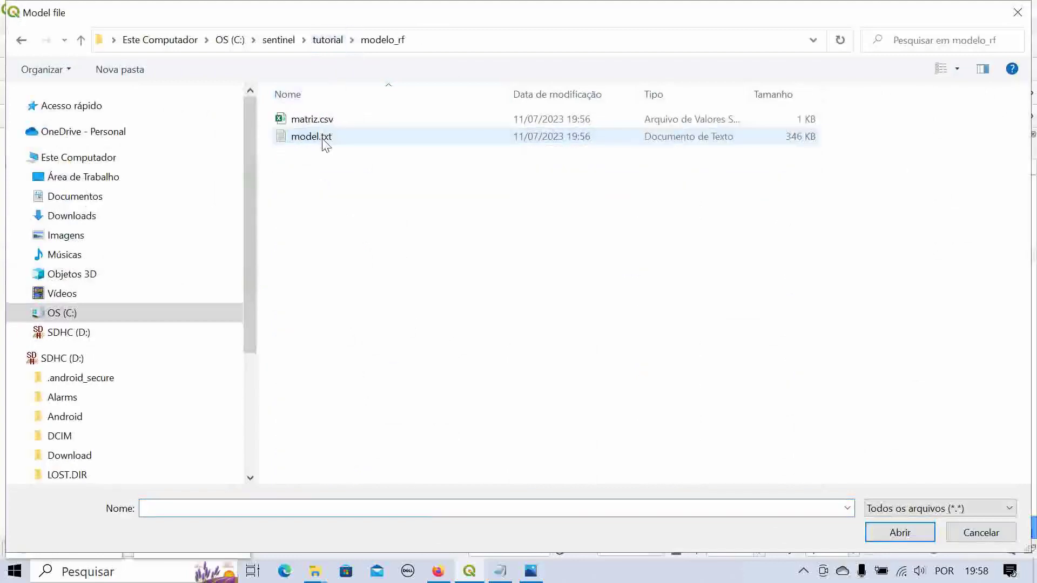
pyautogui.click(345, 139)
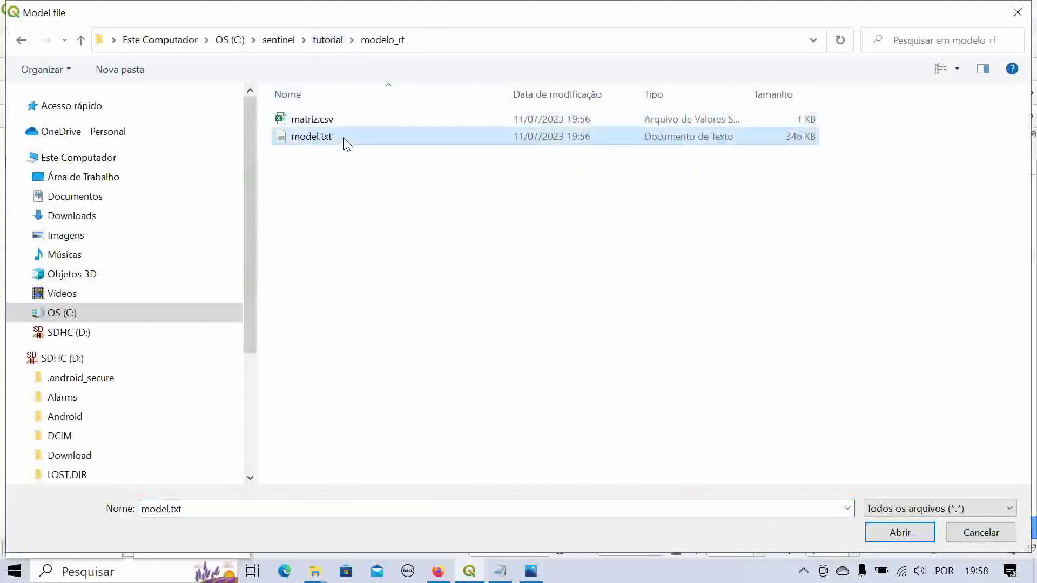
pyautogui.click(900, 532)
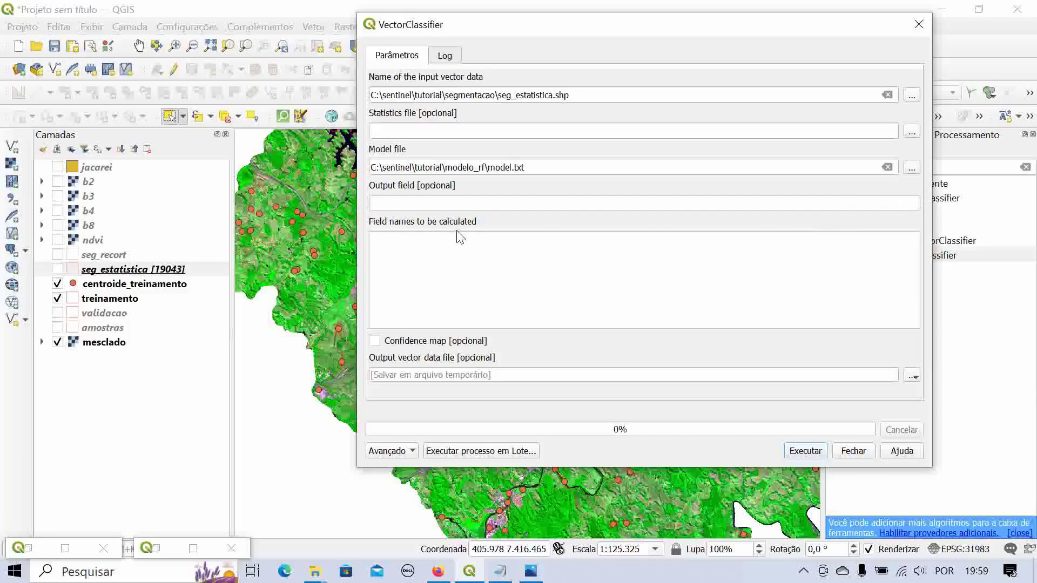
pyautogui.click(114, 271)
pyautogui.doubleClick(114, 270)
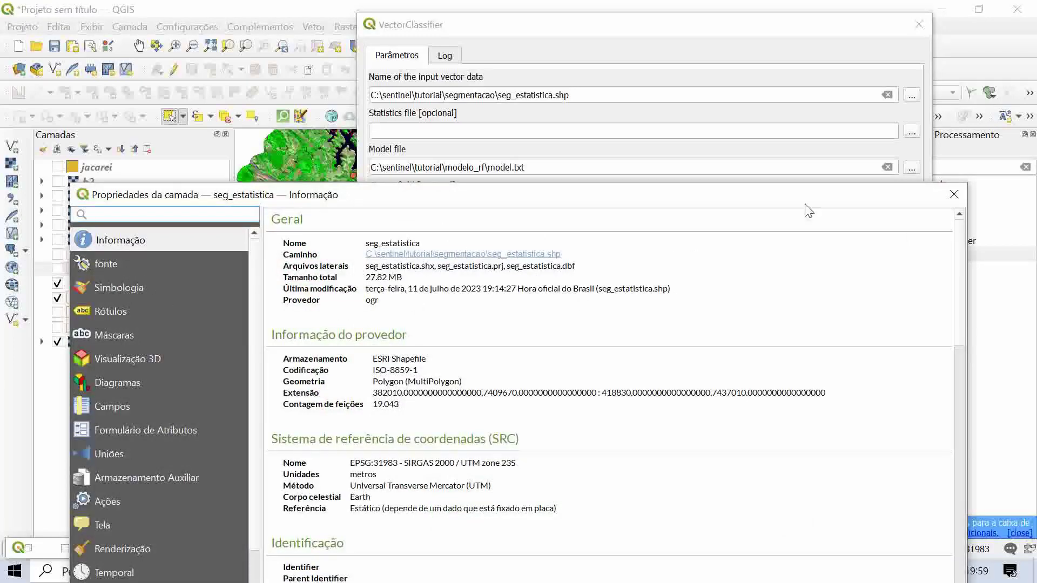
pyautogui.click(954, 194)
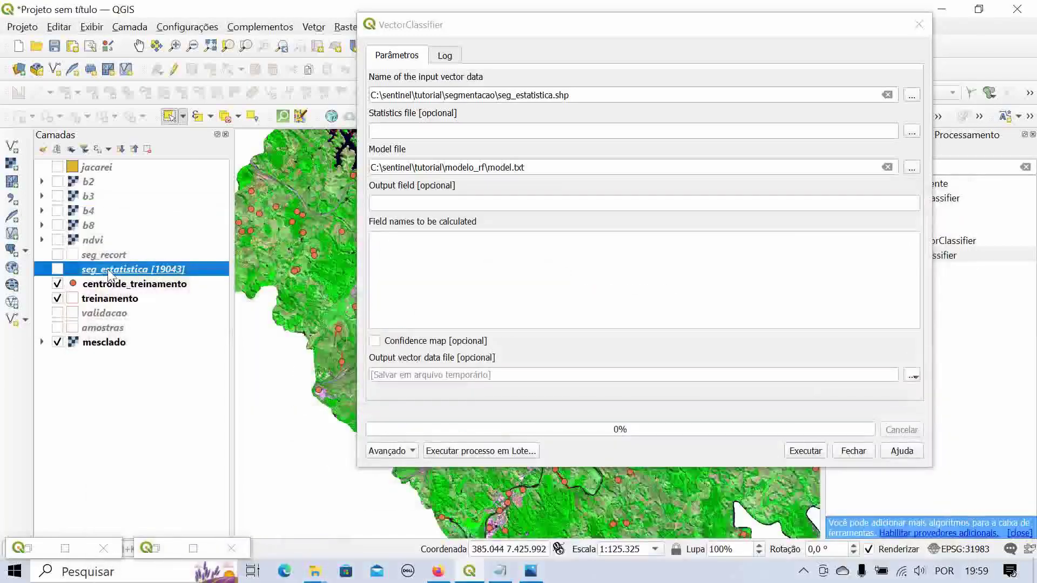
# - Copy the field names mean_0 through max_4 from the seg_estatistica layer properties and paste them as the field names to be calculated
pyautogui.doubleClick(111, 270)
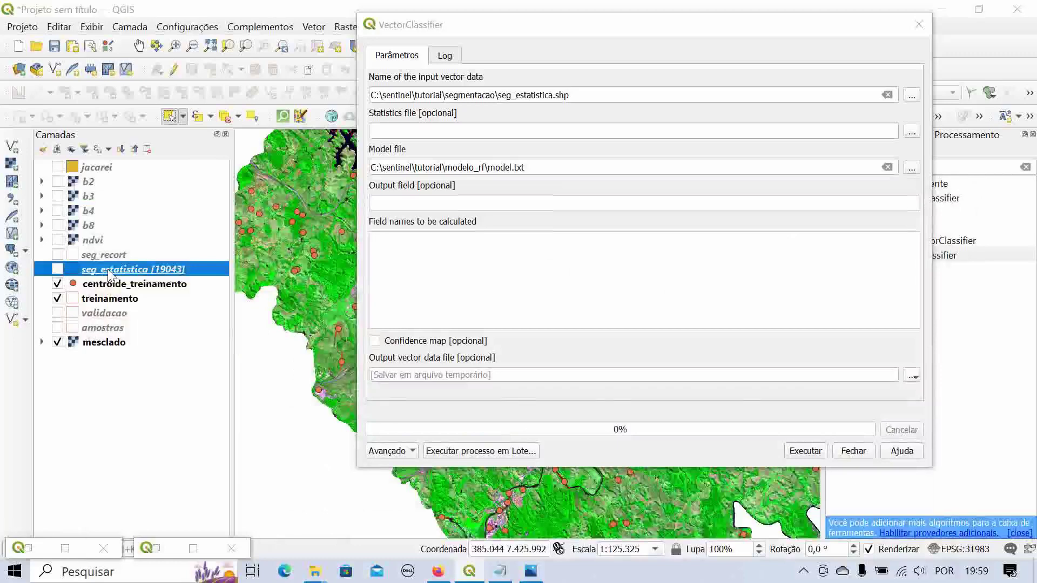
pyautogui.scroll(-15, 449, 371)
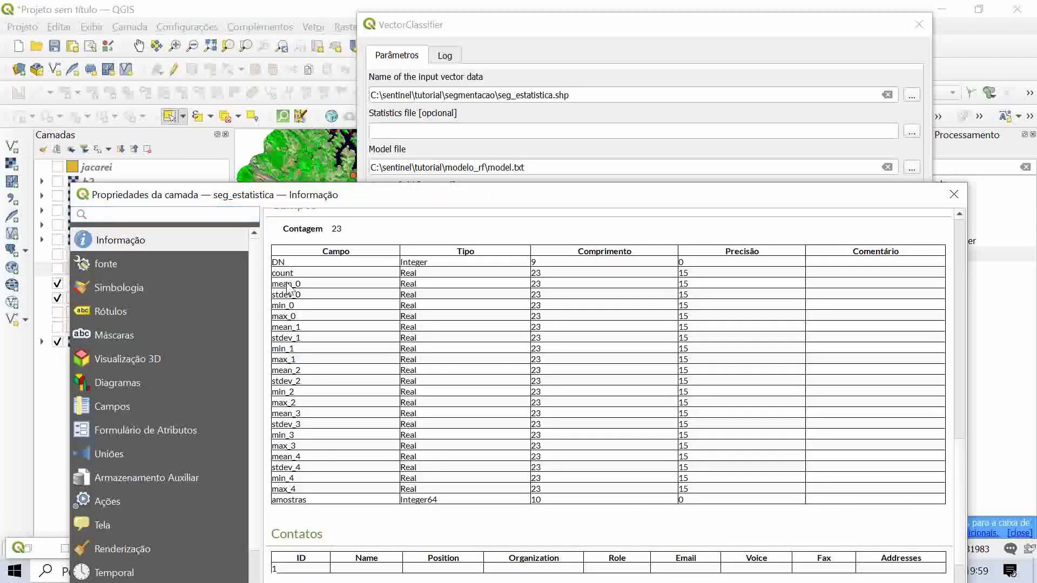
pyautogui.moveTo(289, 283); pyautogui.dragTo(332, 467)
pyautogui.hotkey('ctrl', 'c')
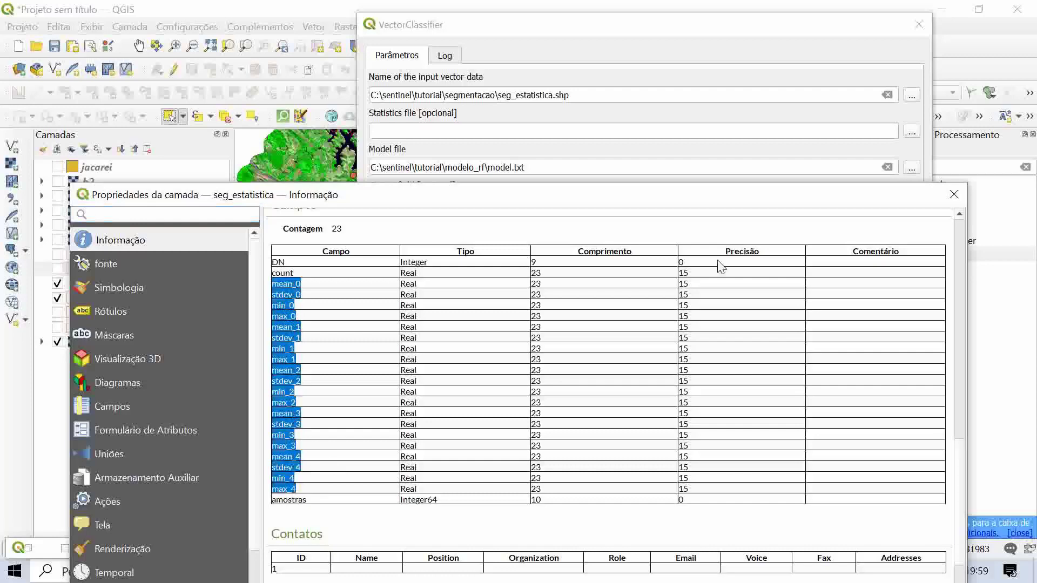
pyautogui.click(955, 193)
pyautogui.click(502, 246)
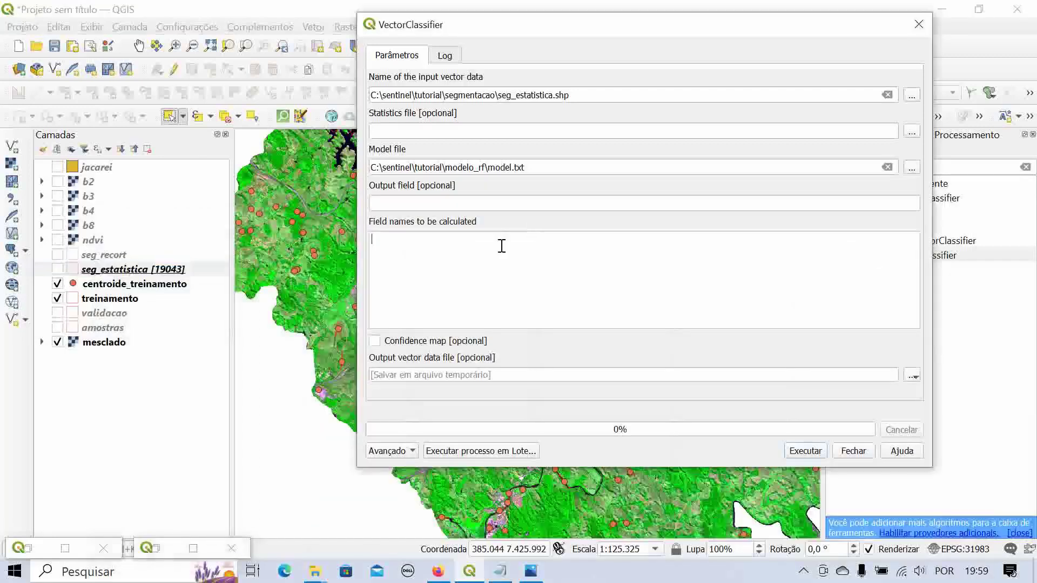
pyautogui.hotkey('ctrl', 'v')
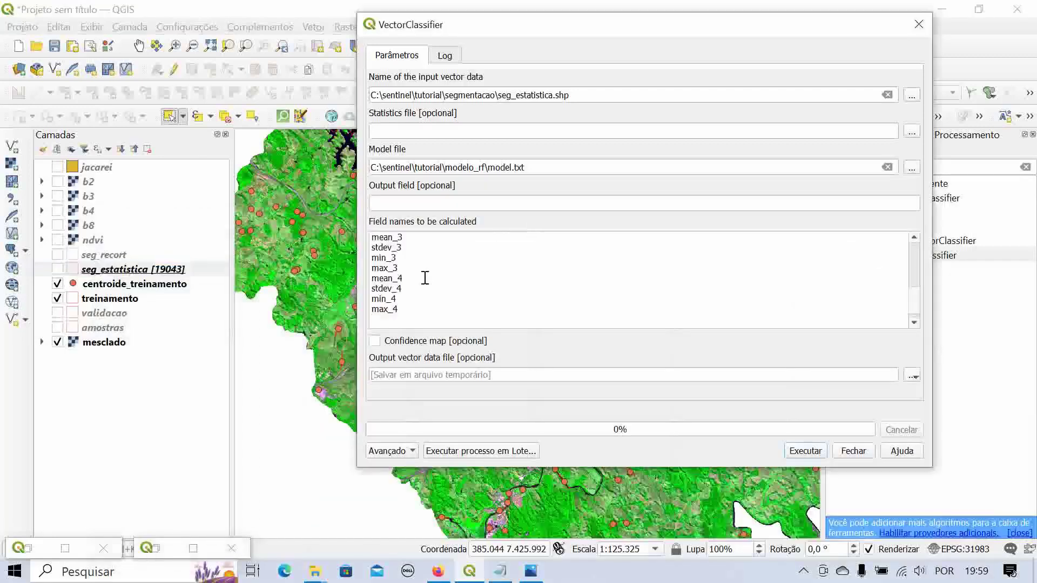
# - Join the pasted field names into one space-separated line with an opening double quote before mean_0, and widen the VectorClassifier dialog
pyautogui.scroll(5, 426, 305)
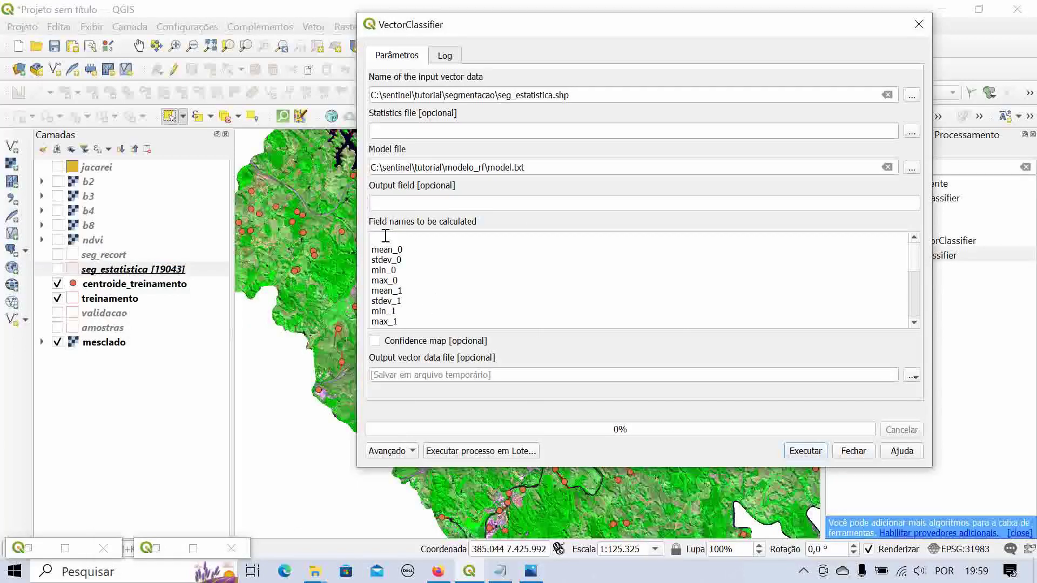
pyautogui.press('Delete')
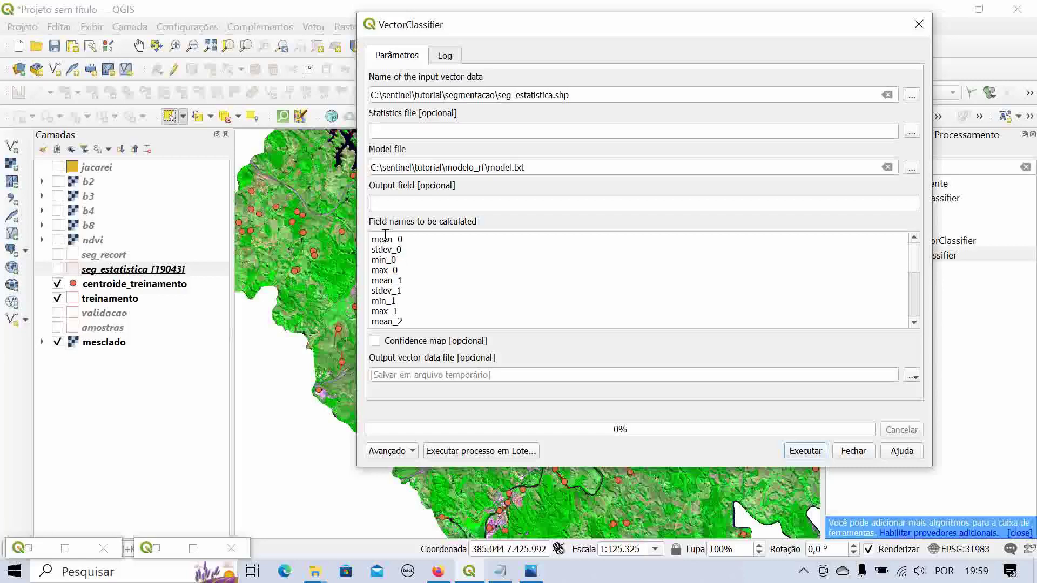
pyautogui.write('"')
pyautogui.press('End')
pyautogui.press('Delete')
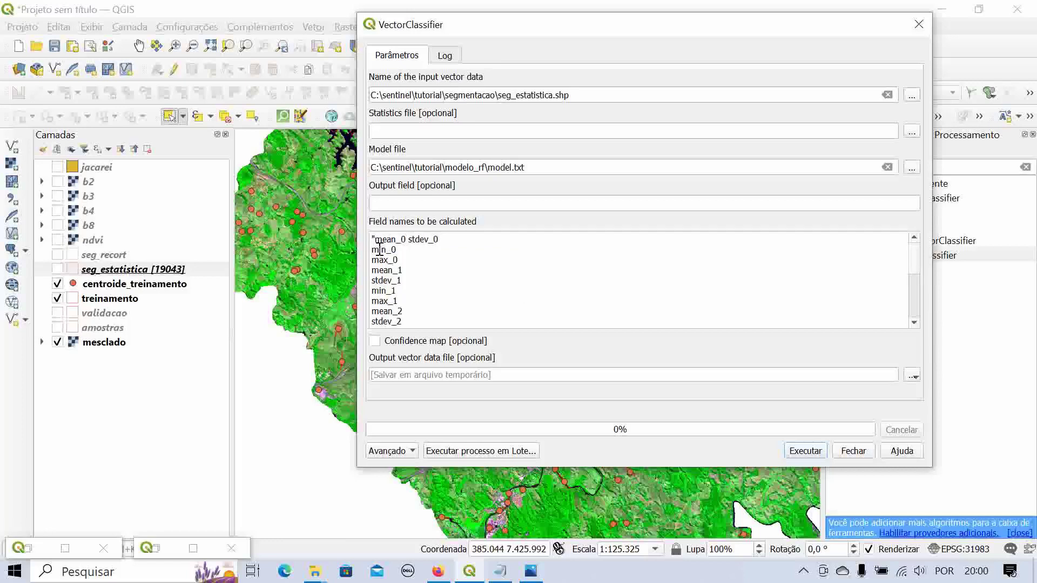
pyautogui.press('End')
pyautogui.press('Delete')
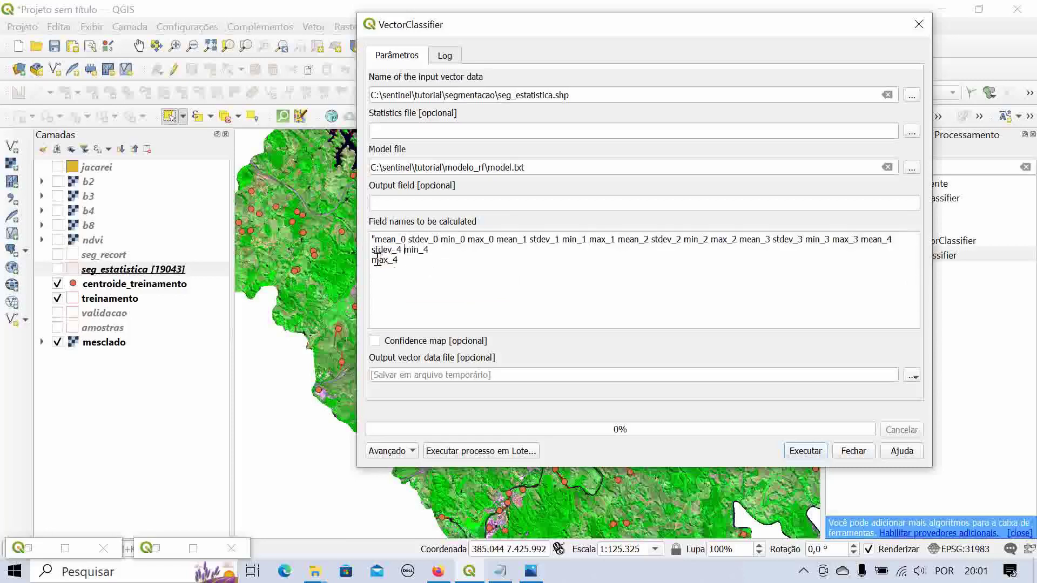
pyautogui.click(373, 260)
pyautogui.press('BackSpace')
pyautogui.moveTo(348, 214); pyautogui.dragTo(103, 215)
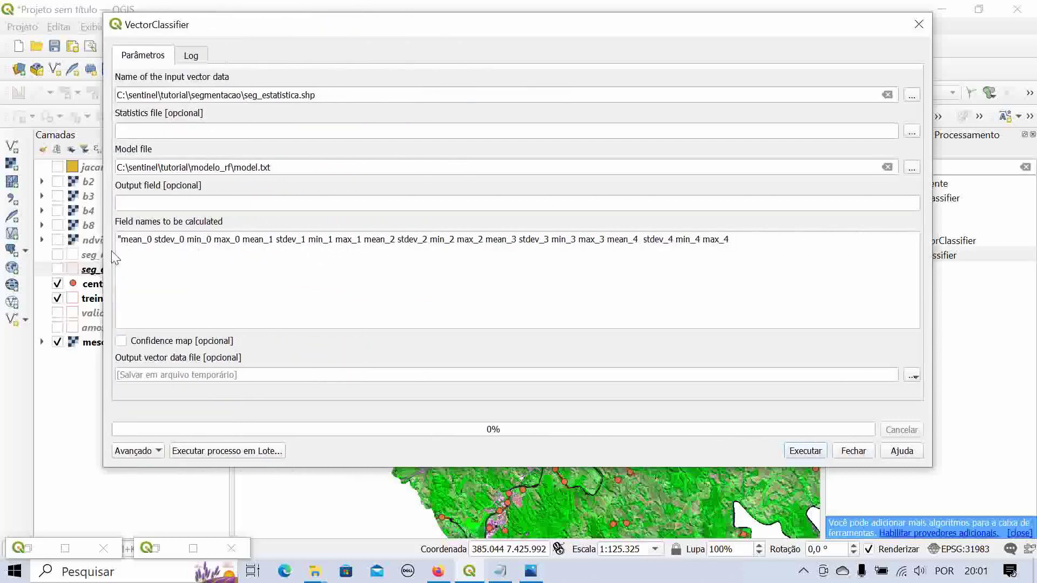
# - Add the closing double quote after max_4 in the field names, enable the confidence map, and enlarge the VectorClassifier dialog
pyautogui.click(743, 241)
pyautogui.write('"')
pyautogui.moveTo(685, 34); pyautogui.dragTo(734, 27)
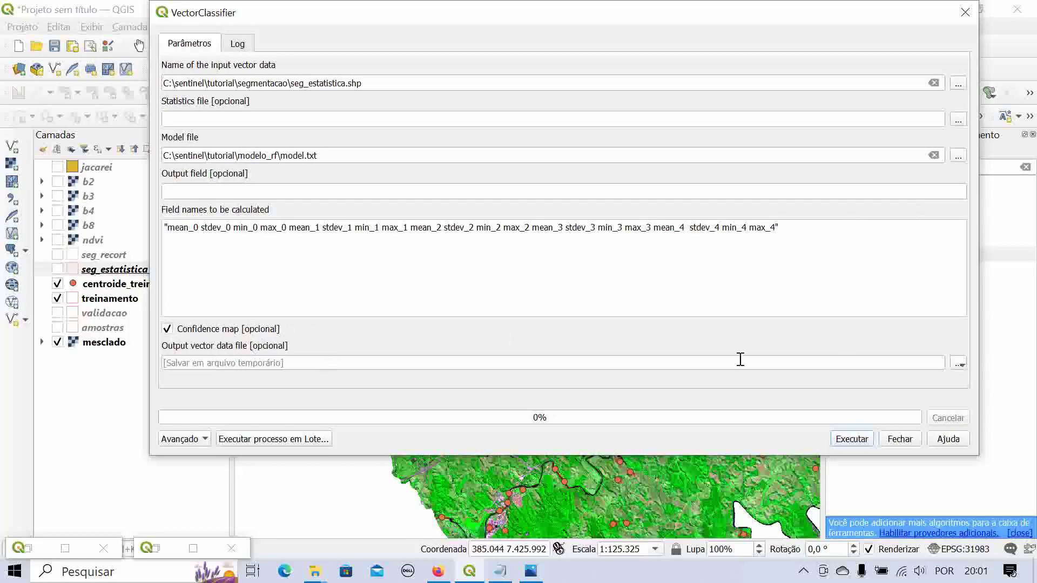
pyautogui.moveTo(574, 455); pyautogui.dragTo(574, 483)
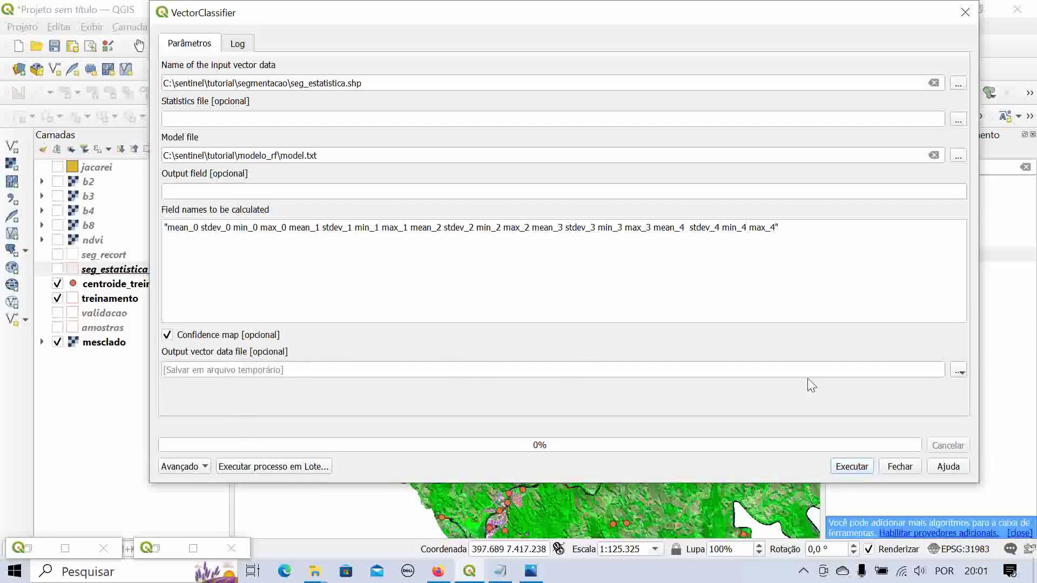
# - Choose to save the output vector data to a file, and create and open a new classificacao folder inside the tutorial folder
pyautogui.click(959, 372)
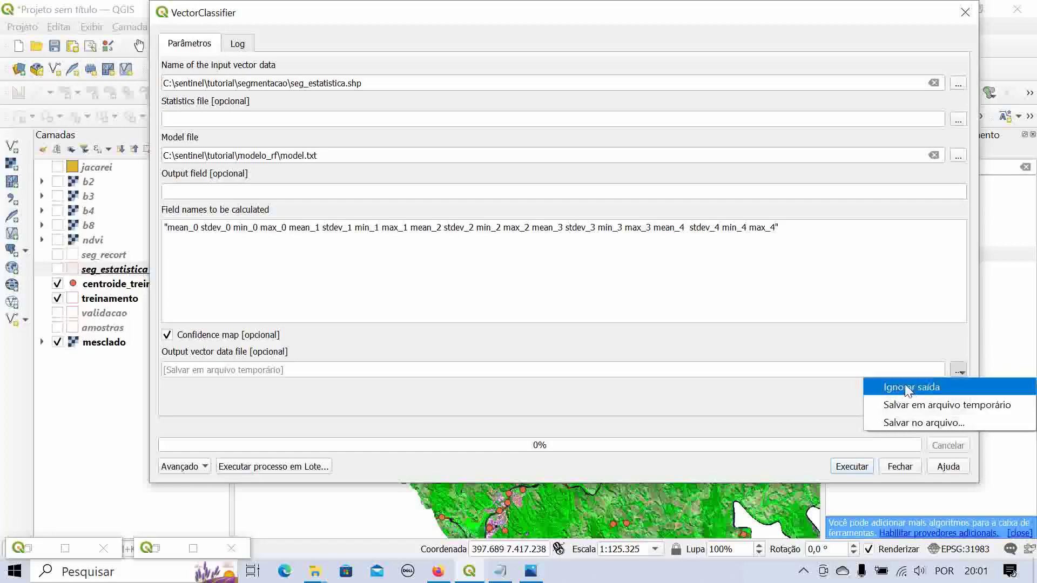
pyautogui.click(910, 422)
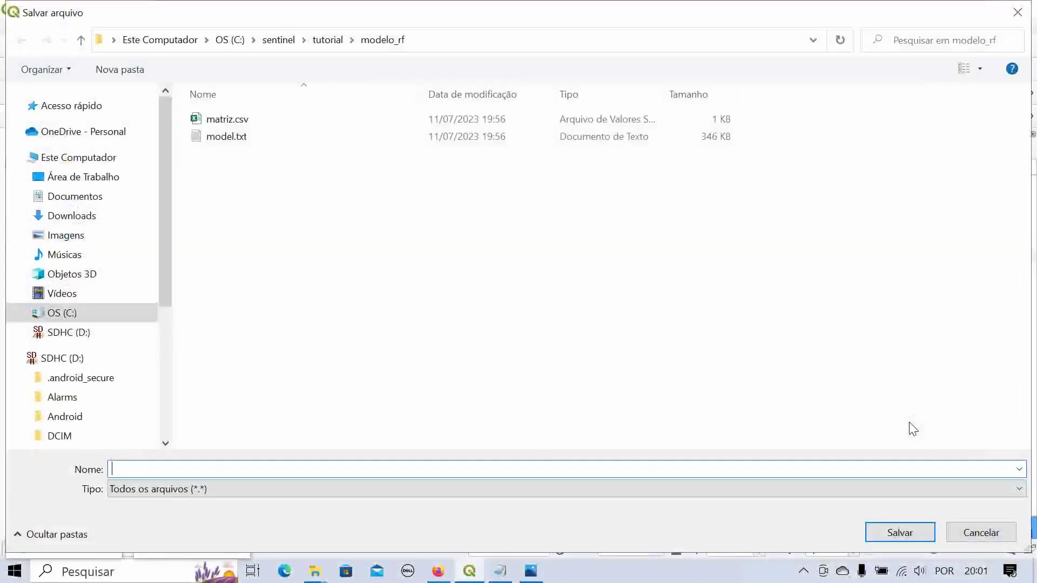
pyautogui.click(329, 40)
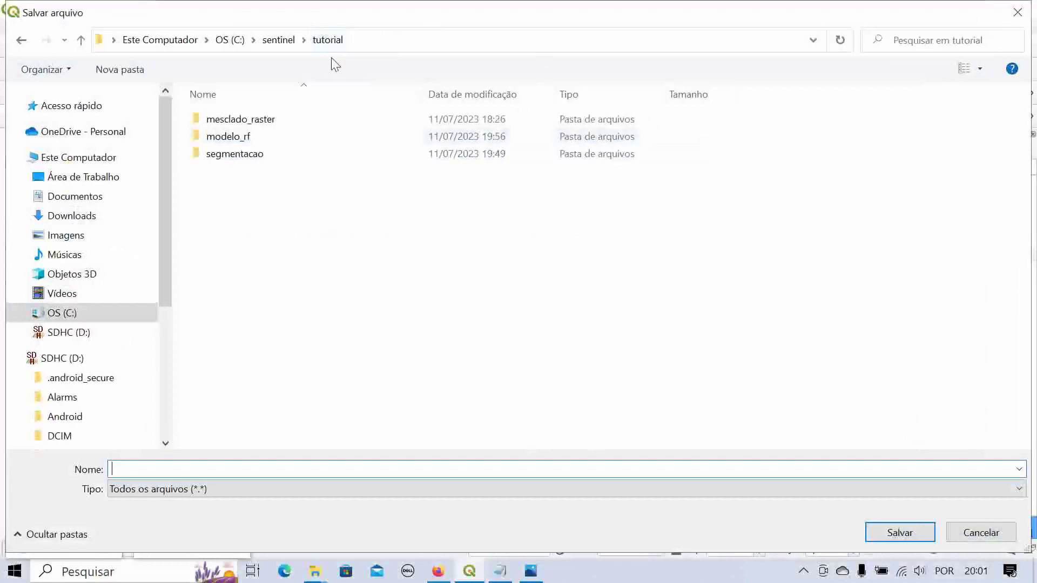
pyautogui.rightClick(239, 199)
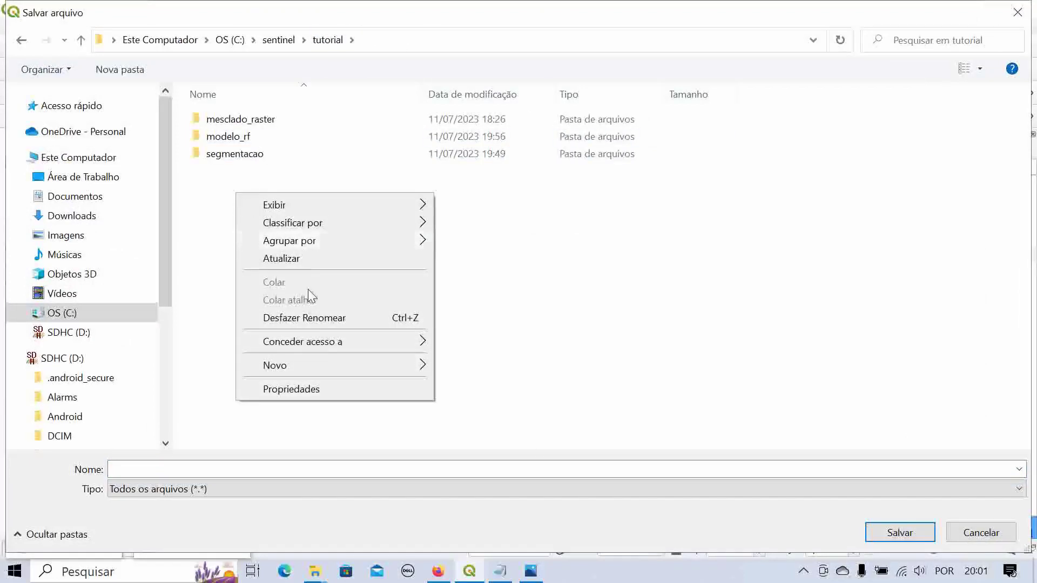
pyautogui.moveTo(322, 365)
pyautogui.click(470, 367)
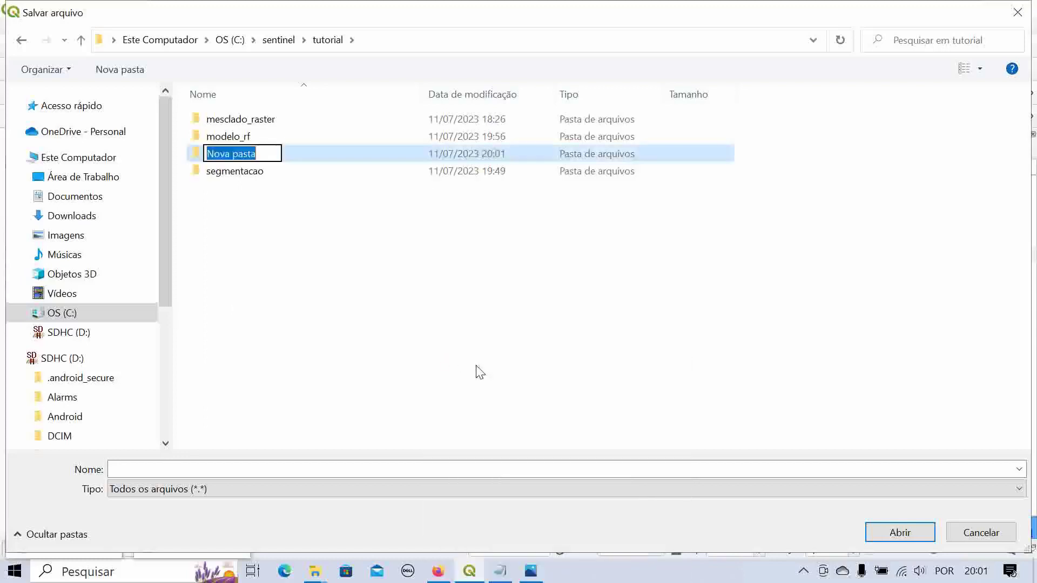
pyautogui.write('classific')
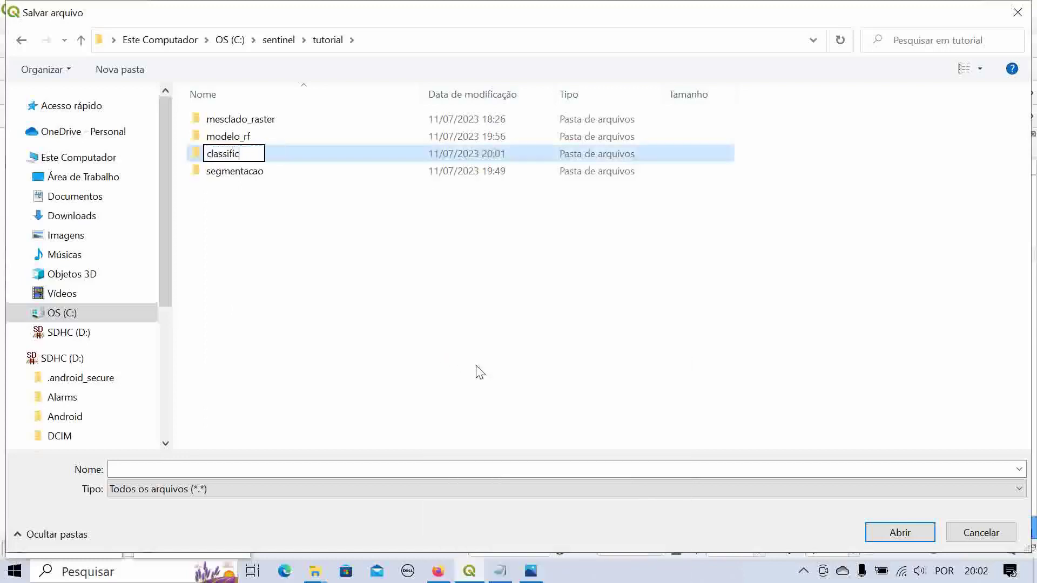
pyautogui.write('acao')
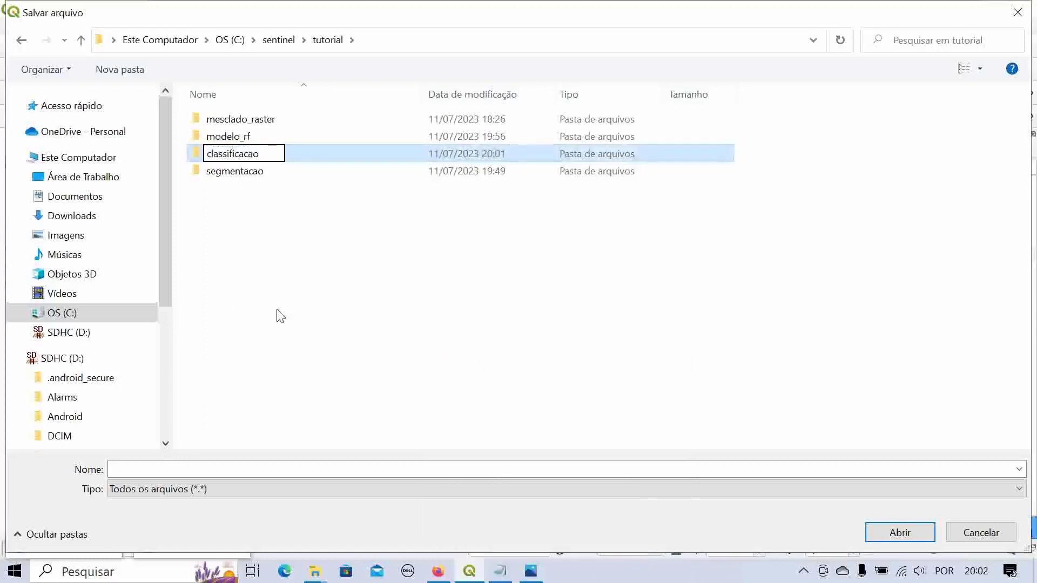
pyautogui.press('Return')
pyautogui.doubleClick(215, 122)
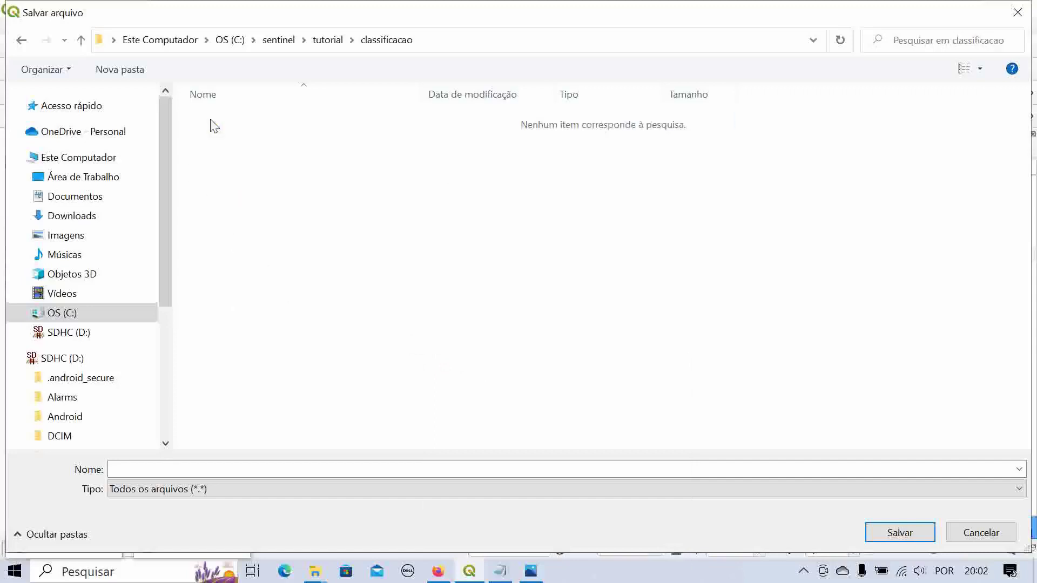
# - Name the output file classificacao1.shp, including the extension, and save it in the classificacao folder
pyautogui.click(229, 467)
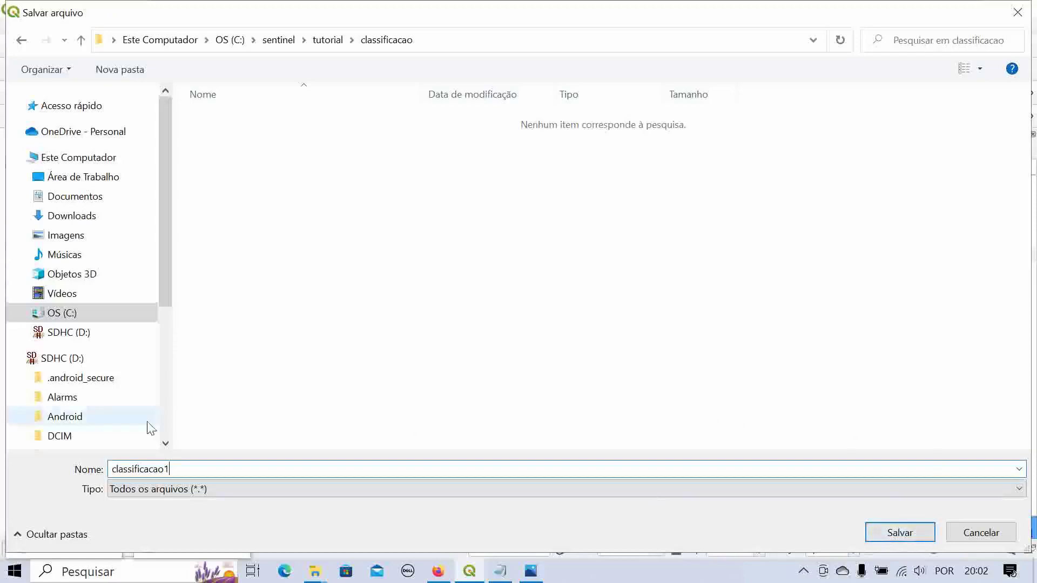
pyautogui.click(918, 531)
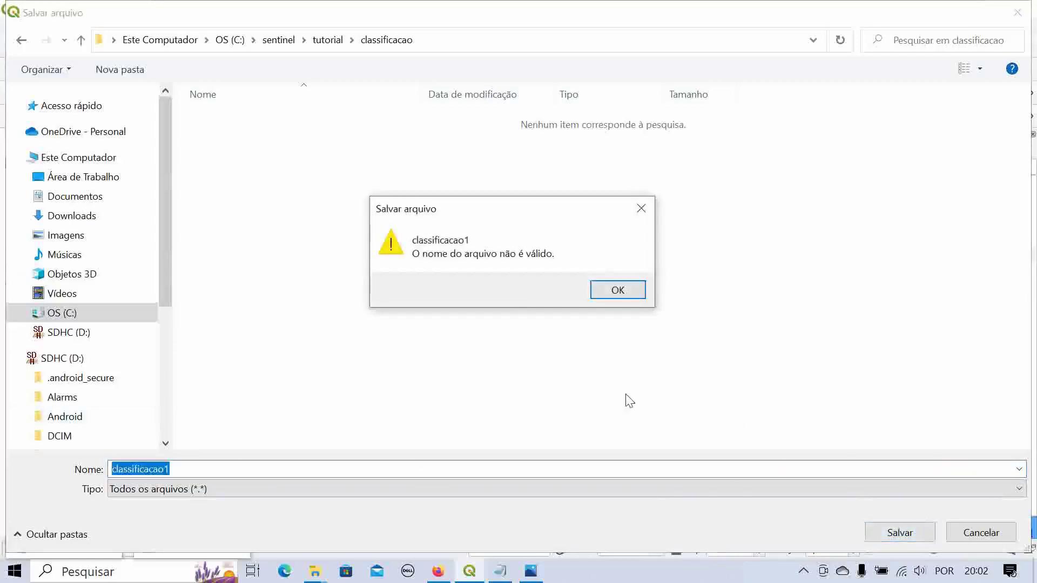
pyautogui.click(621, 294)
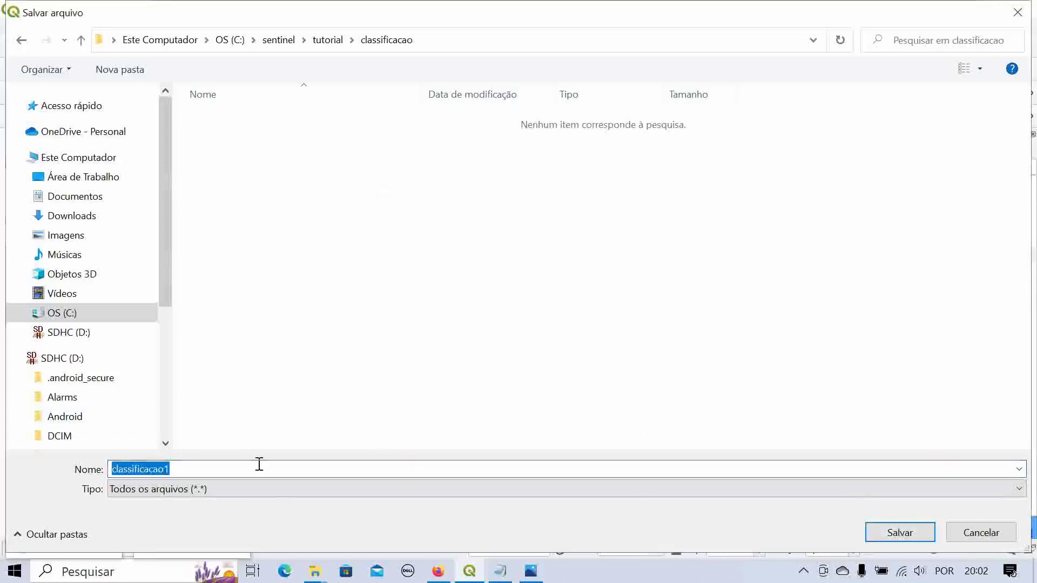
pyautogui.click(259, 465)
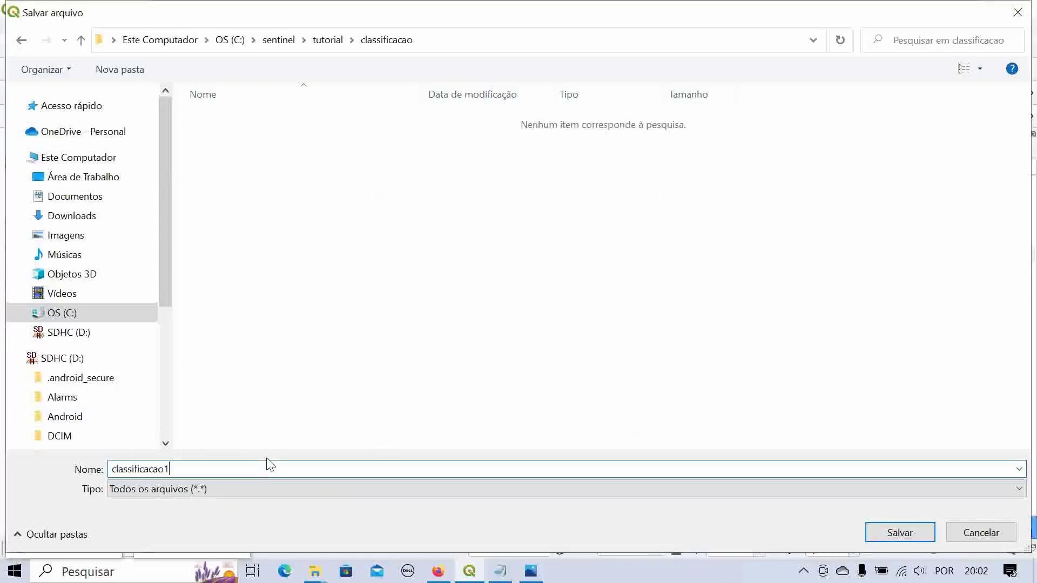
pyautogui.write('.shp')
pyautogui.click(902, 534)
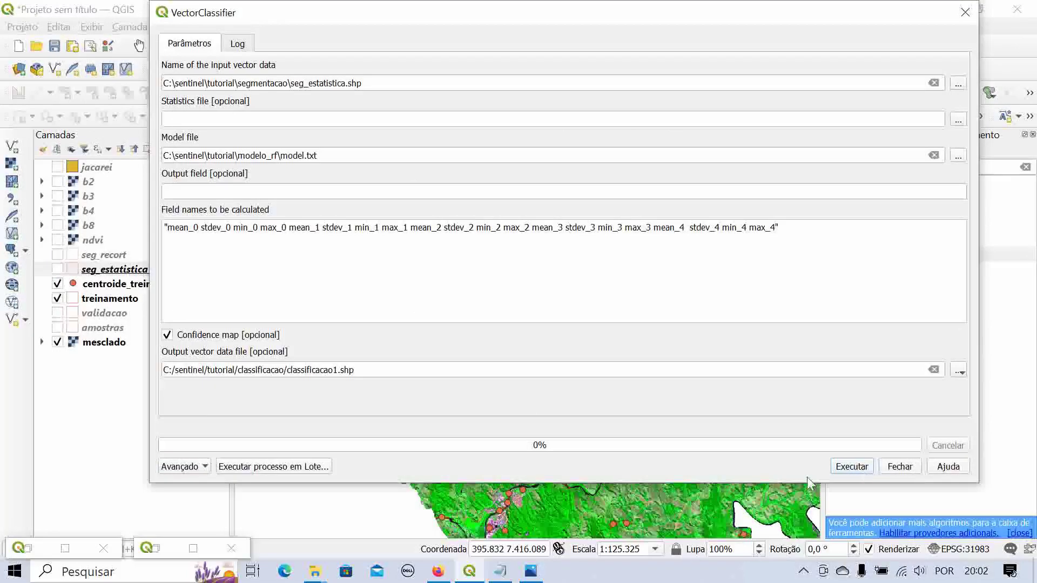
# - Run VectorClassifier with these parameters, check its log, and close the dialog
pyautogui.click(851, 467)
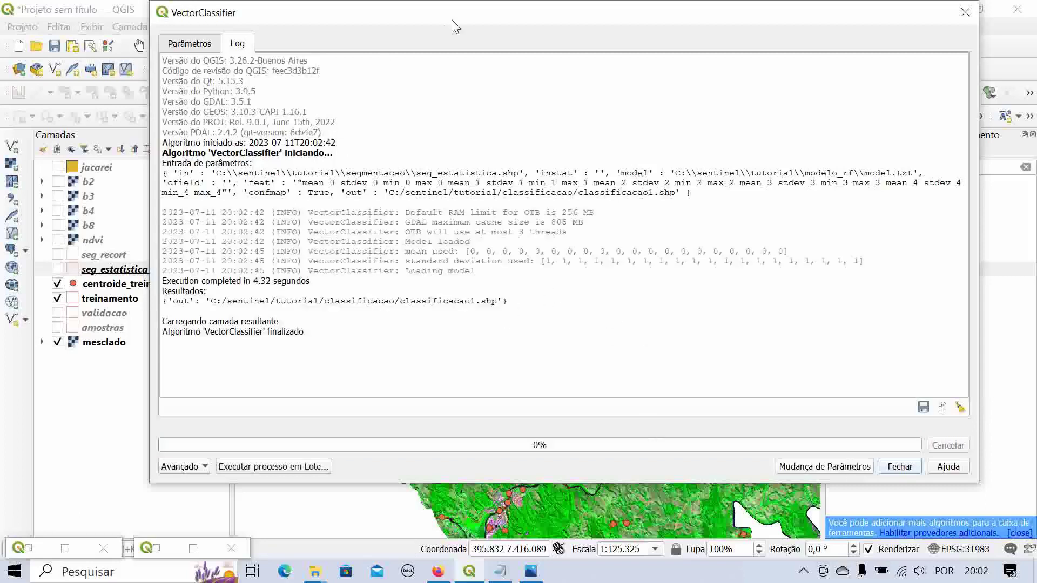
pyautogui.moveTo(463, 14); pyautogui.dragTo(456, 50)
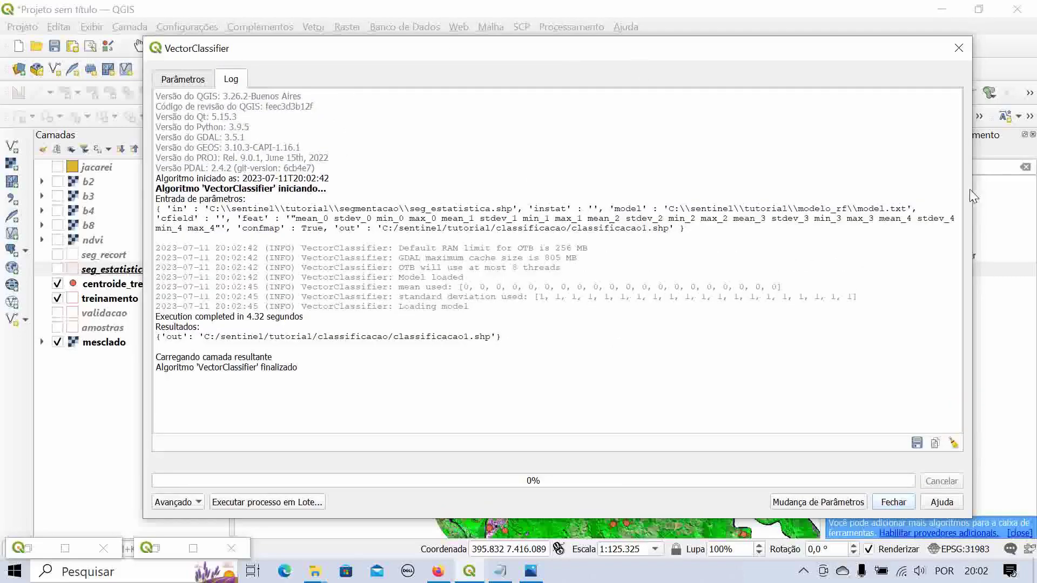
pyautogui.moveTo(972, 194); pyautogui.dragTo(812, 194)
pyautogui.moveTo(481, 56); pyautogui.dragTo(536, 37)
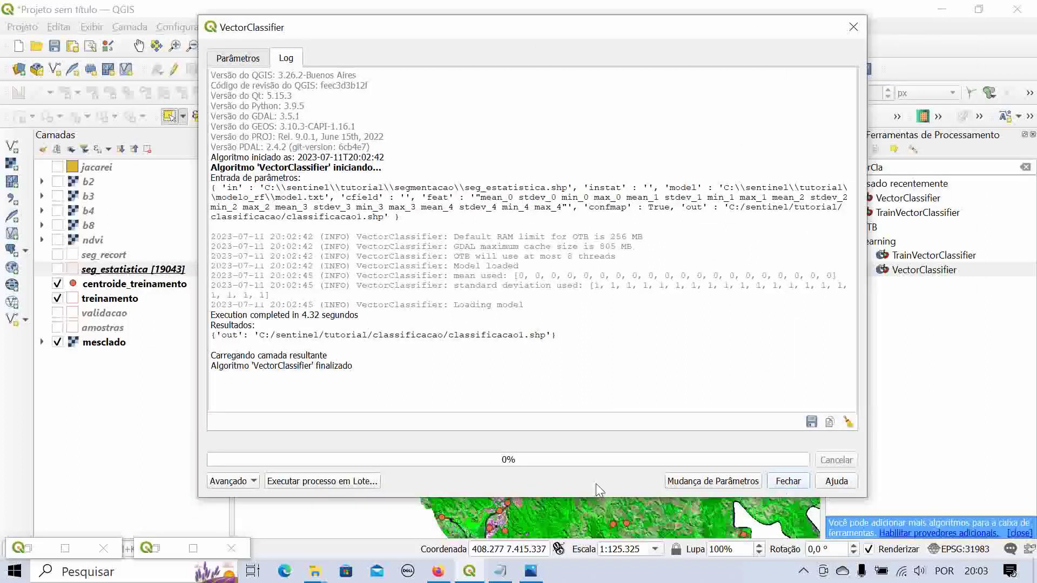
pyautogui.click(788, 481)
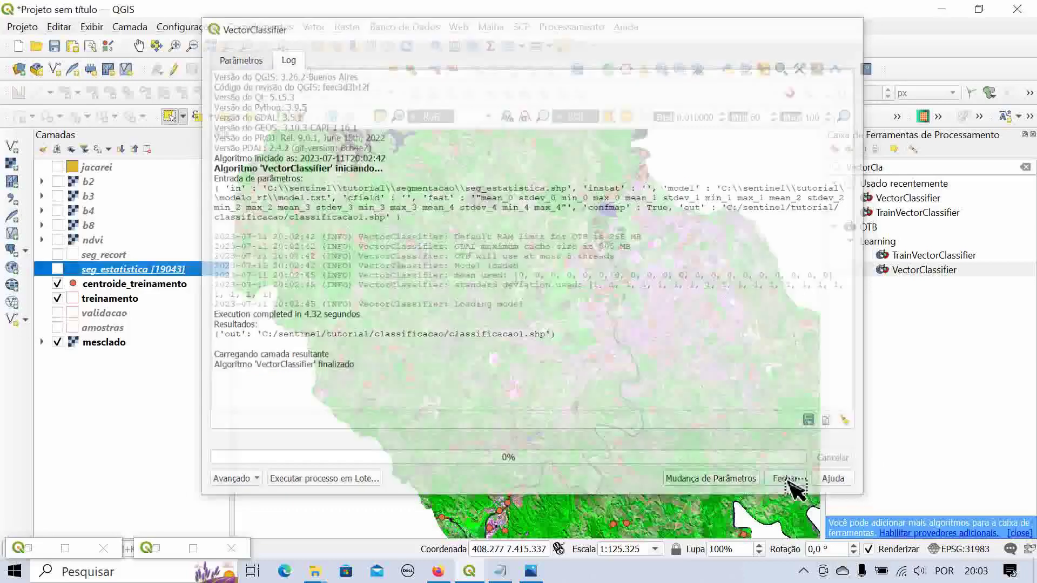
# - Hide the treinamento and centroide_treinamento layers and add classificacao1.shp from the tutorial's classificacao folder as a vector layer
pyautogui.click(57, 299)
pyautogui.click(57, 284)
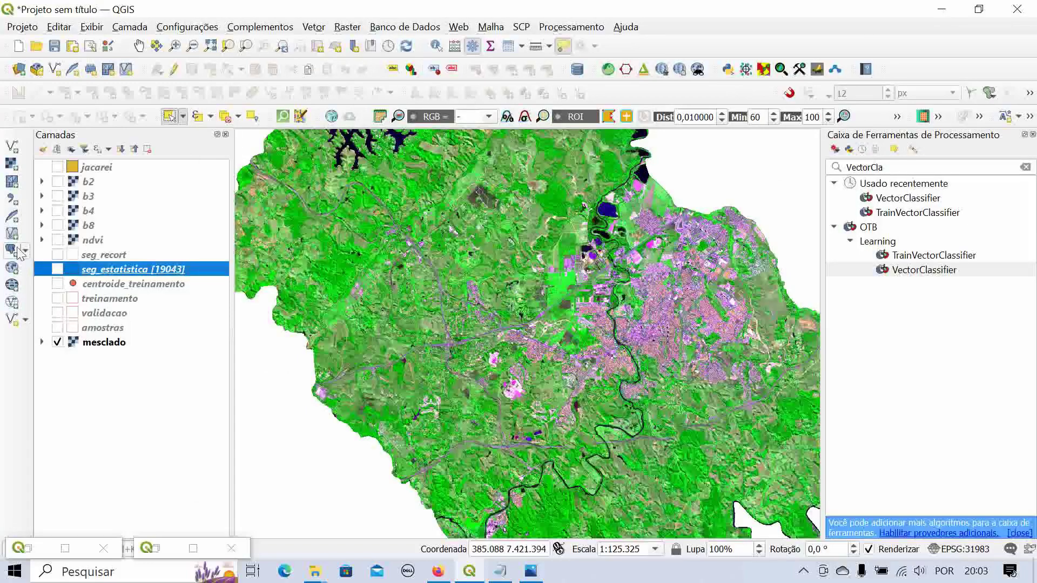
pyautogui.click(12, 146)
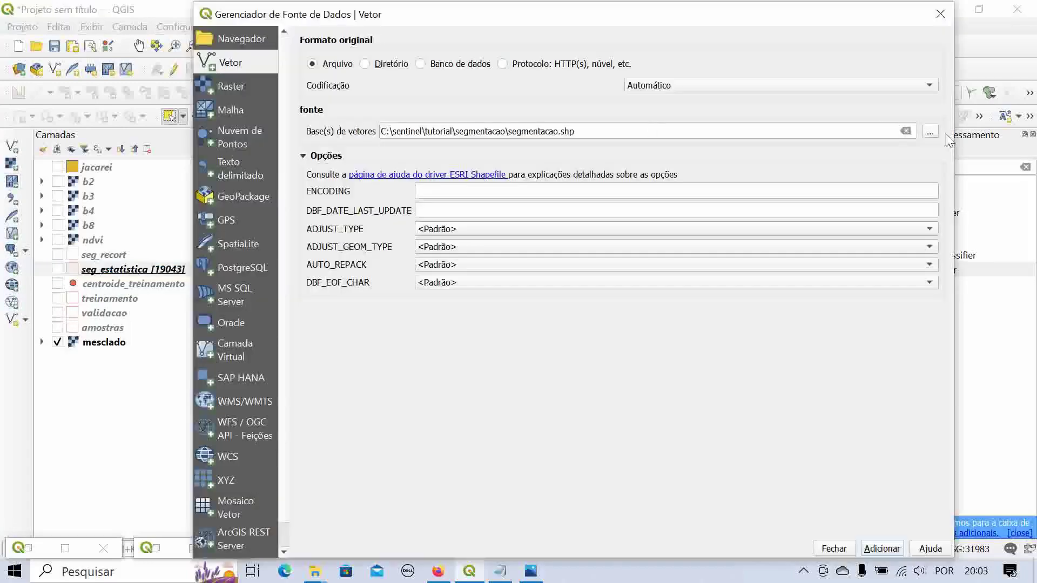
pyautogui.click(930, 132)
pyautogui.click(330, 40)
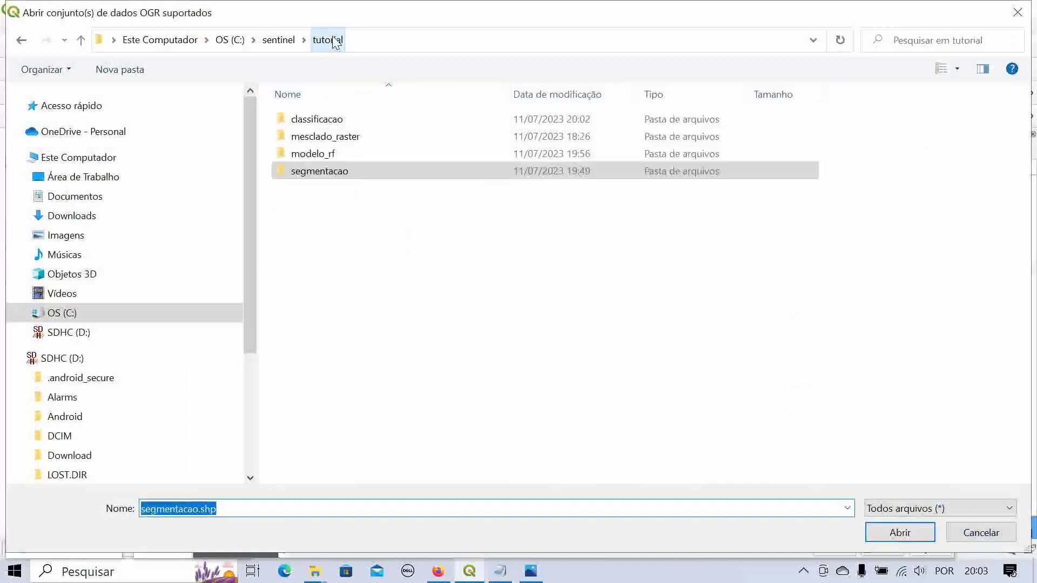
pyautogui.doubleClick(340, 120)
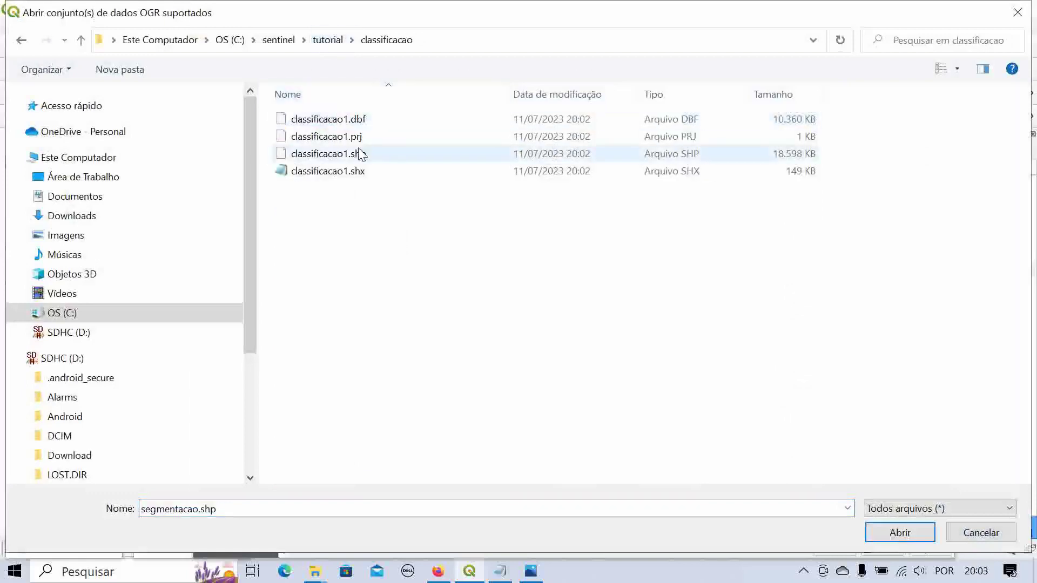
pyautogui.click(362, 156)
pyautogui.click(910, 536)
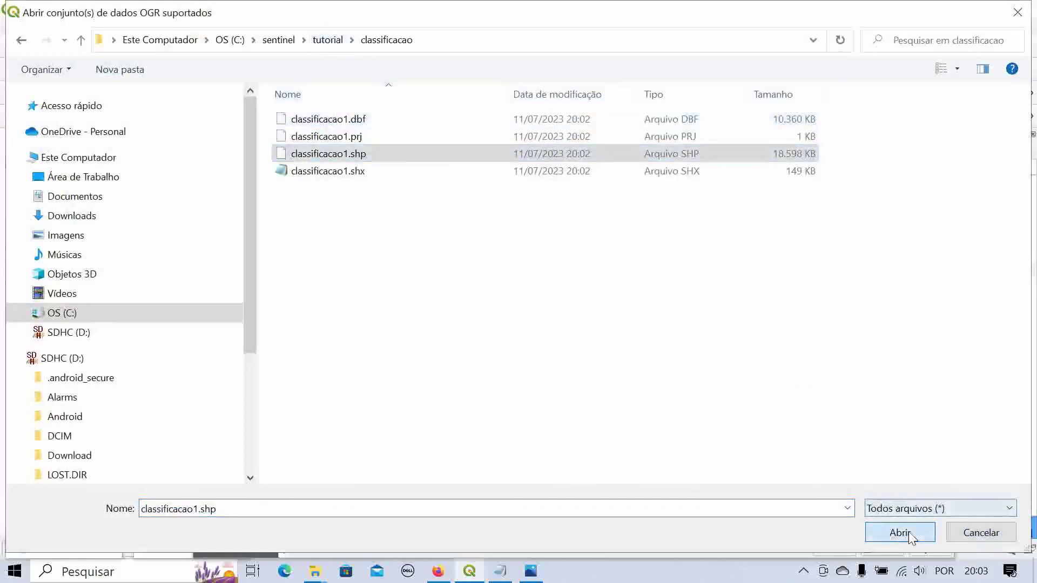
pyautogui.click(882, 548)
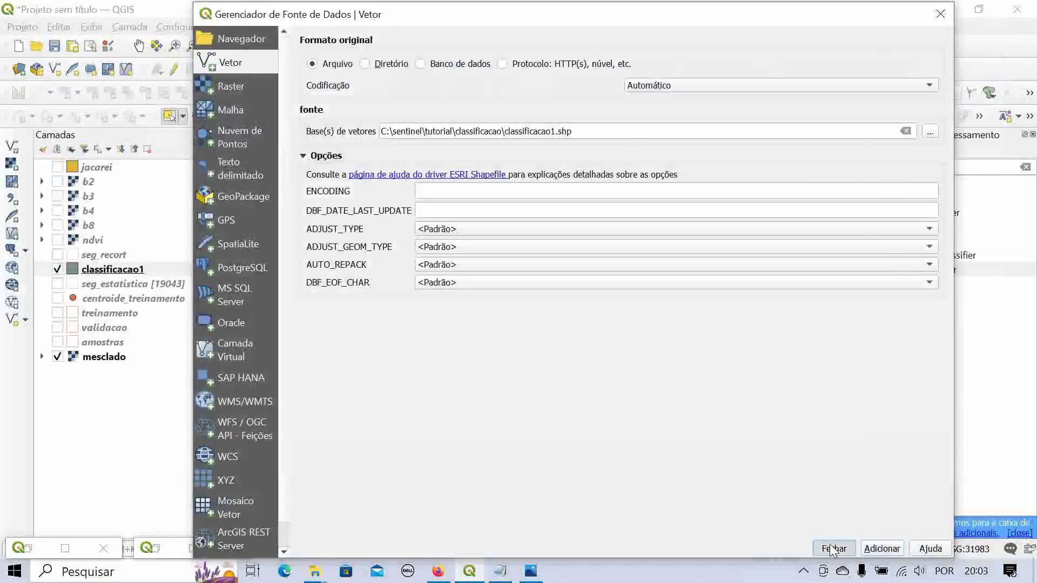
pyautogui.click(832, 549)
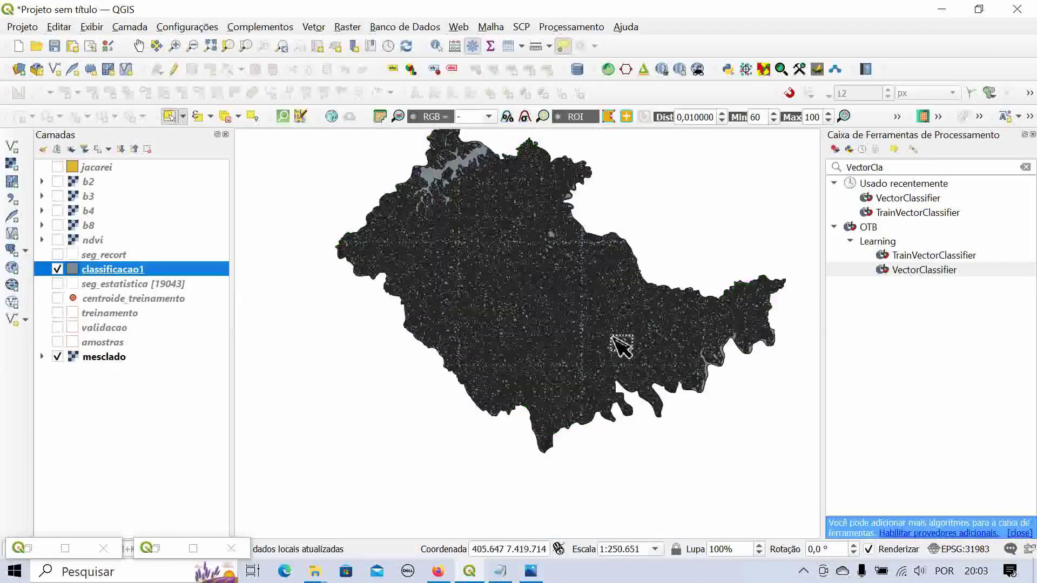
# - Set classificacao1's symbology to categorized by the predicted field, classify it with random colors, and remove the catch-all category
pyautogui.doubleClick(109, 271)
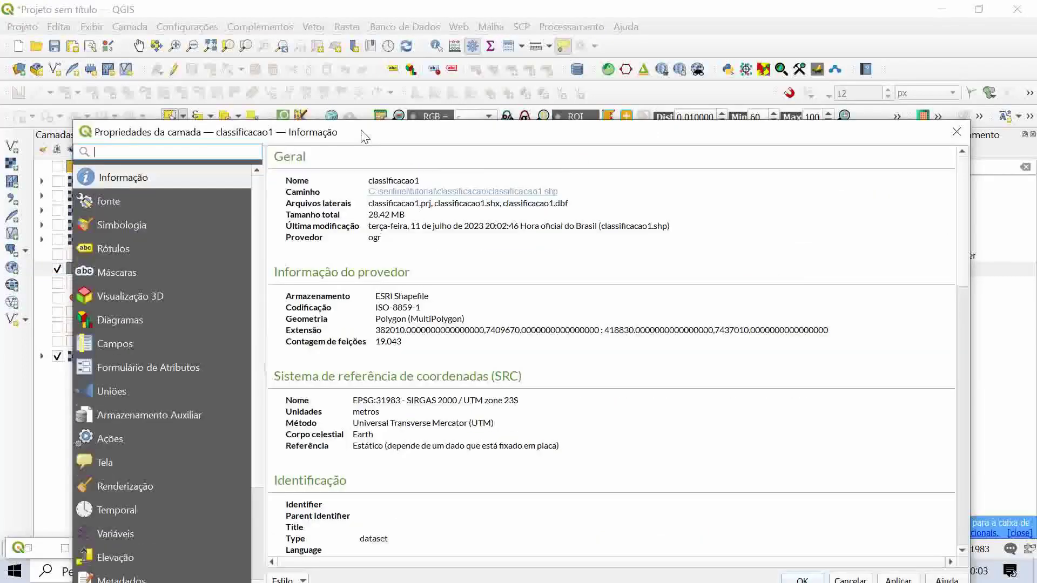
pyautogui.click(105, 189)
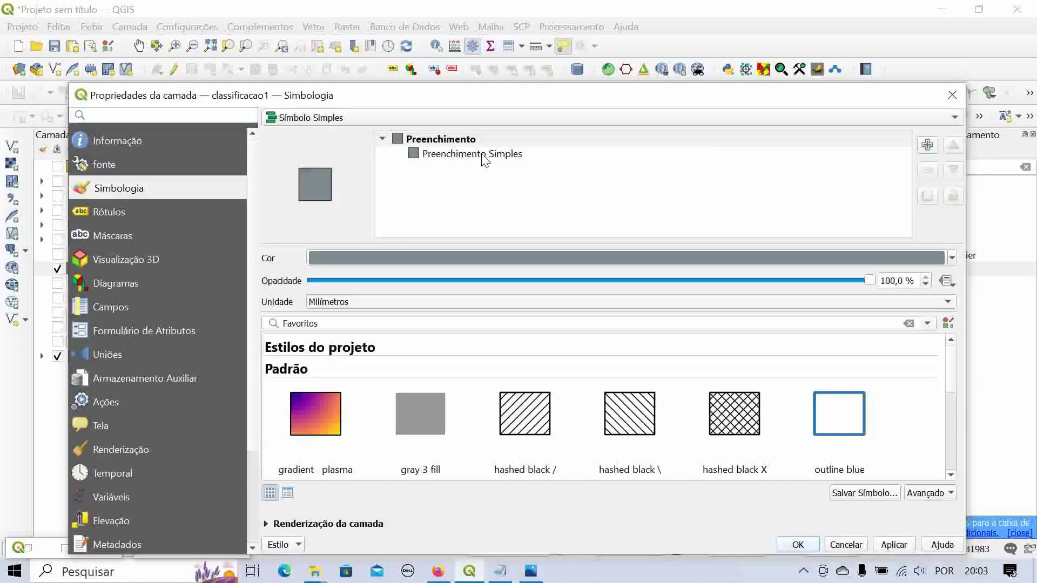
pyautogui.click(381, 113)
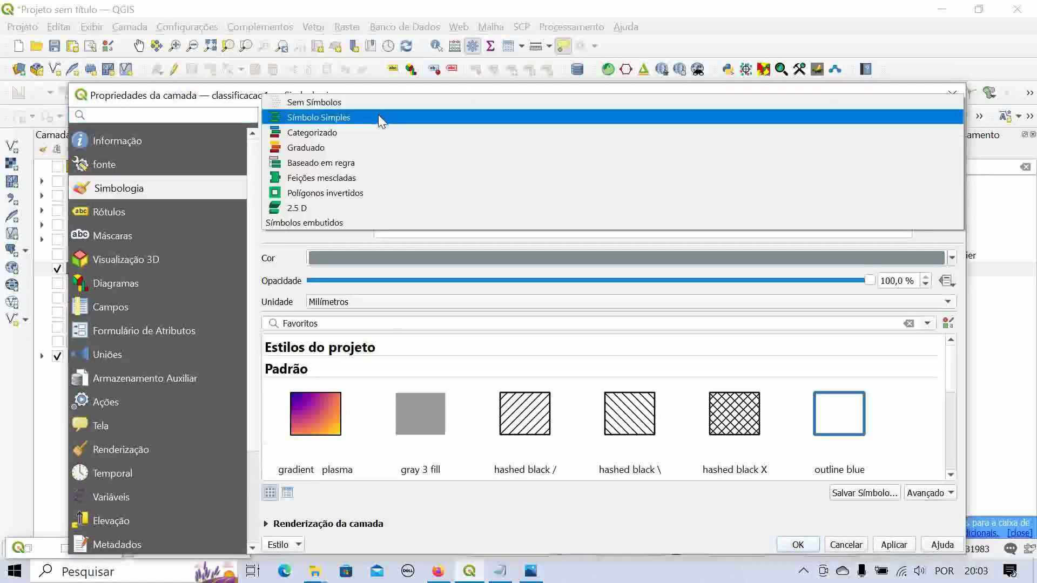
pyautogui.click(378, 132)
pyautogui.click(933, 139)
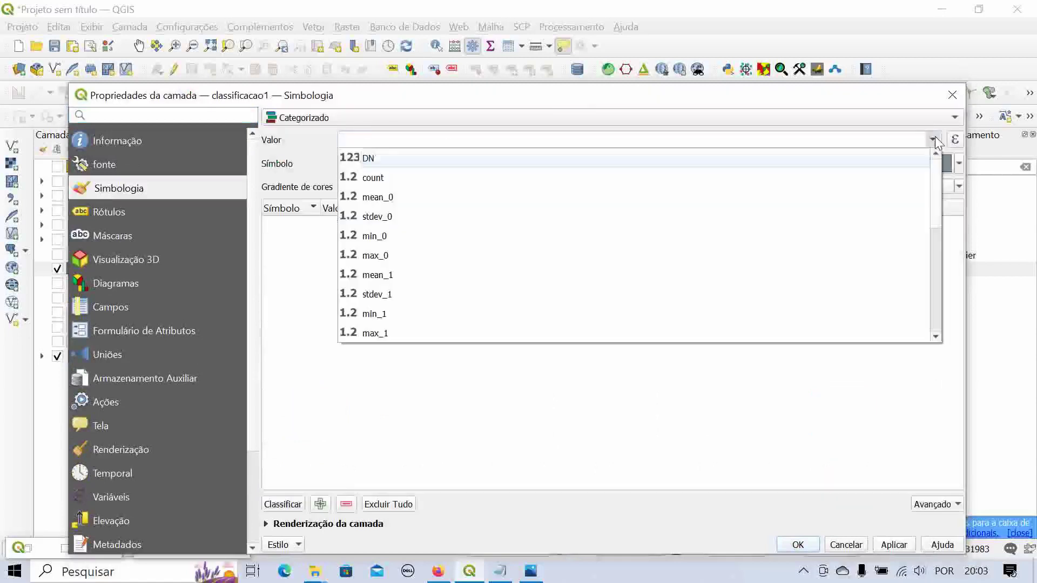
pyautogui.scroll(-5, 475, 226)
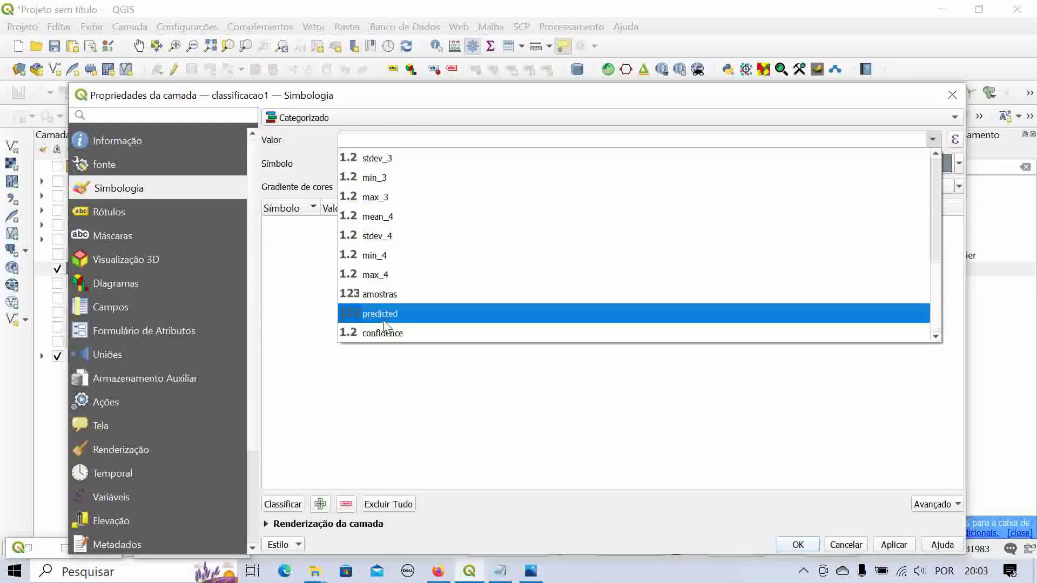
pyautogui.click(401, 314)
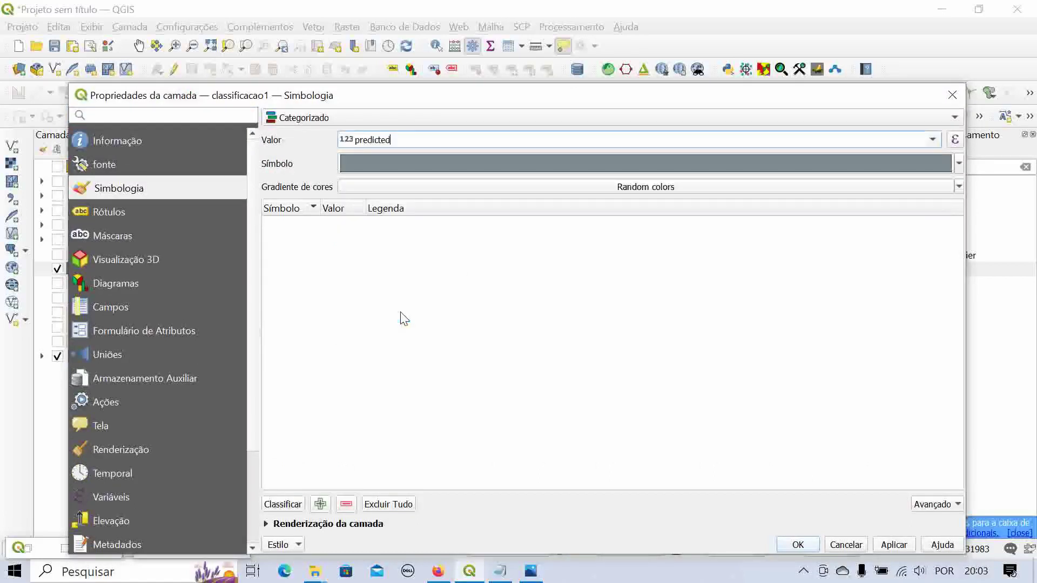
pyautogui.click(296, 507)
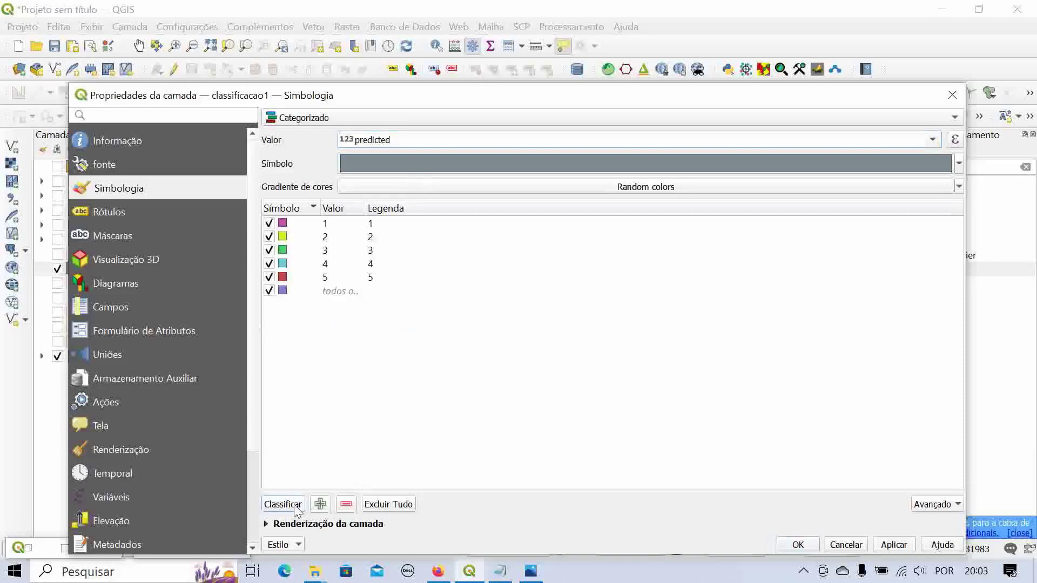
pyautogui.click(334, 294)
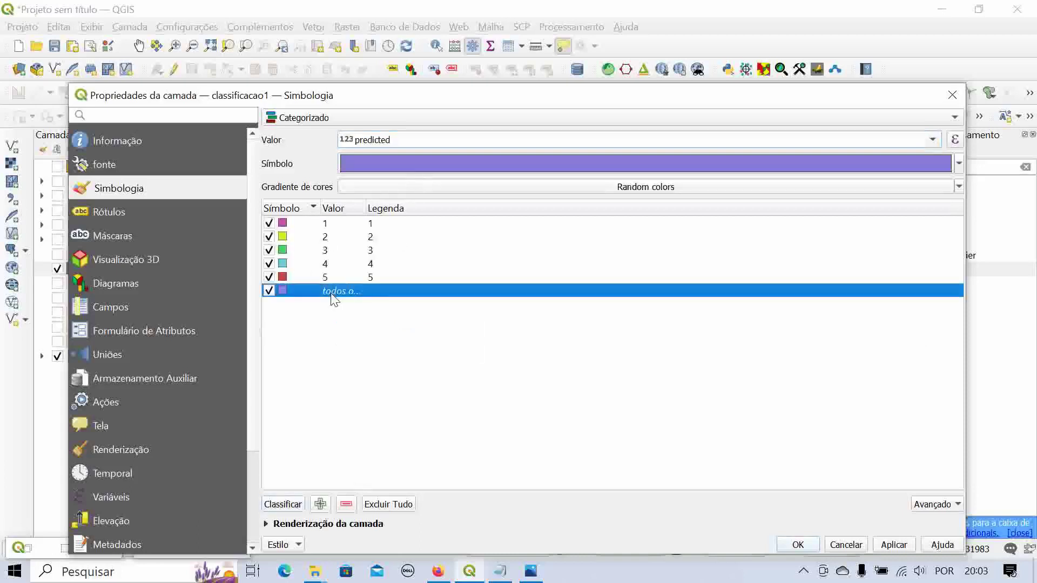
pyautogui.click(346, 504)
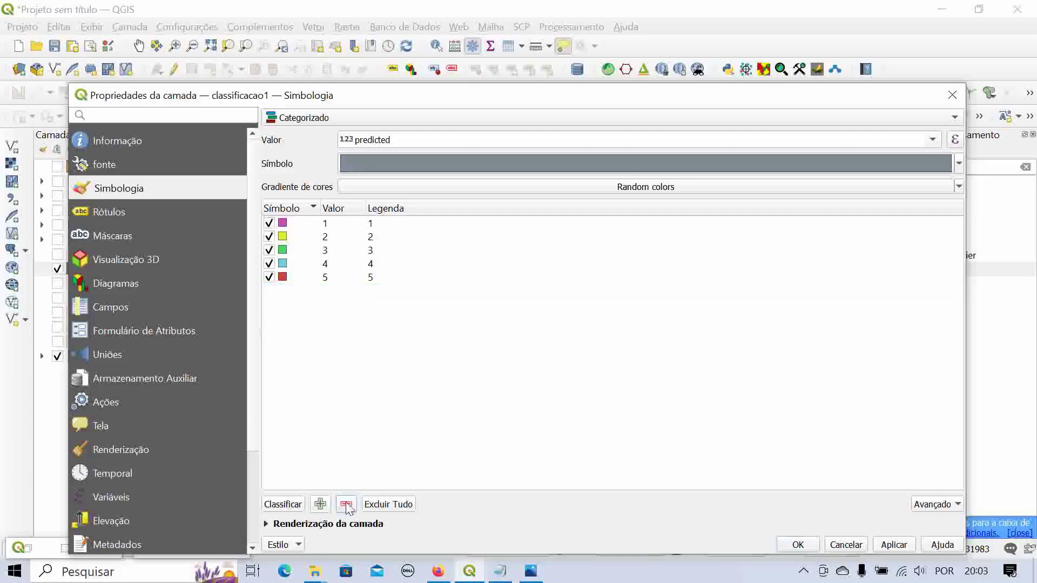
# - Give class 1 of classificacao1 a dark green fill and a transparent stroke
pyautogui.doubleClick(283, 225)
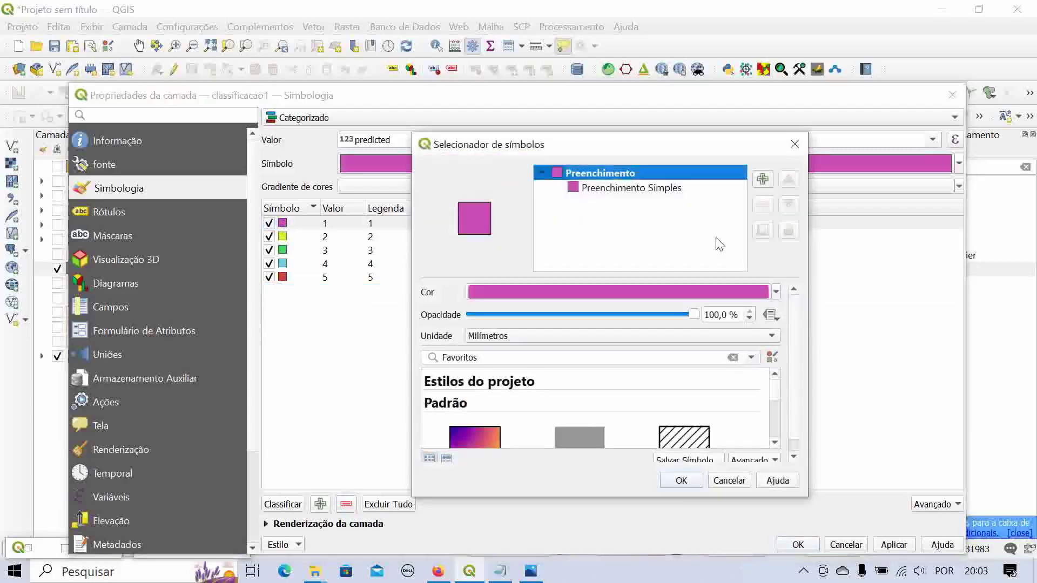
pyautogui.click(778, 293)
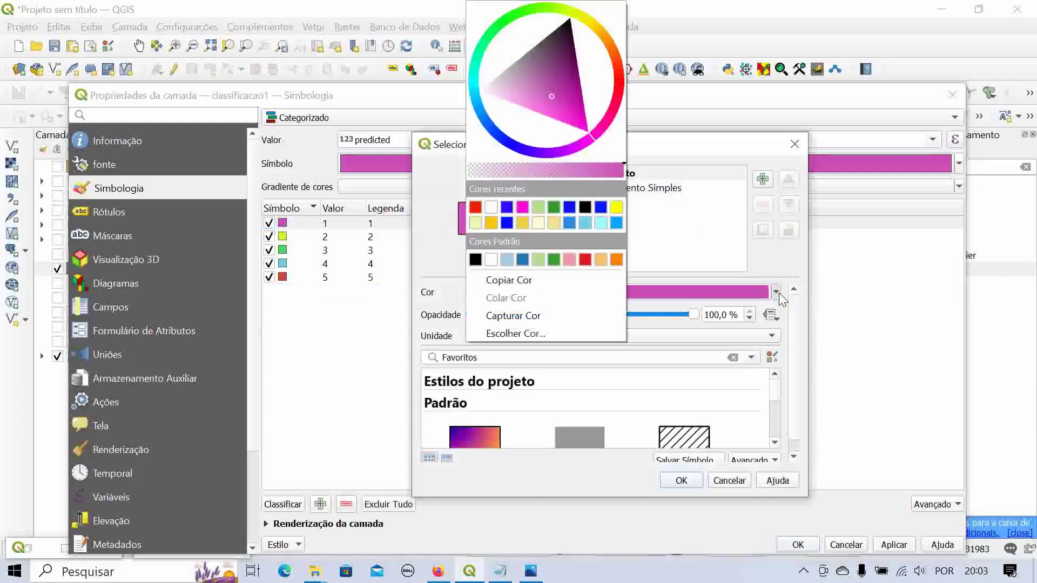
pyautogui.click(556, 209)
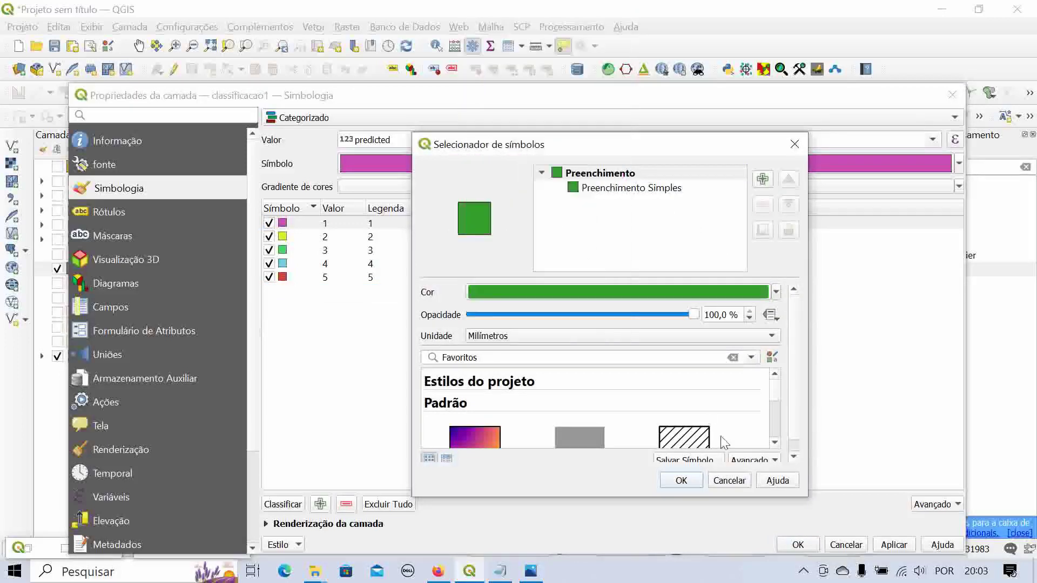
pyautogui.click(615, 189)
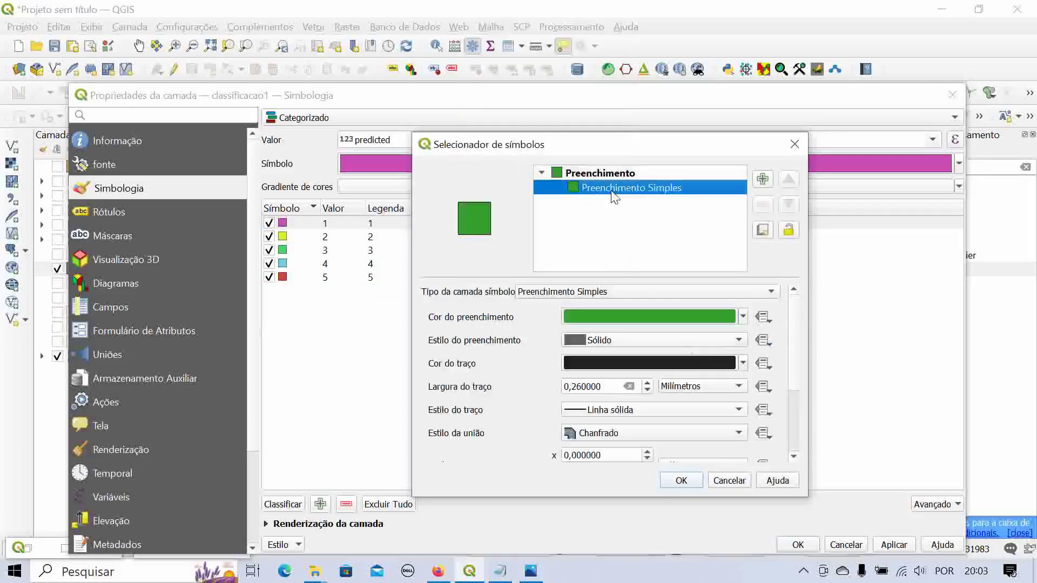
pyautogui.click(743, 363)
pyautogui.click(667, 9)
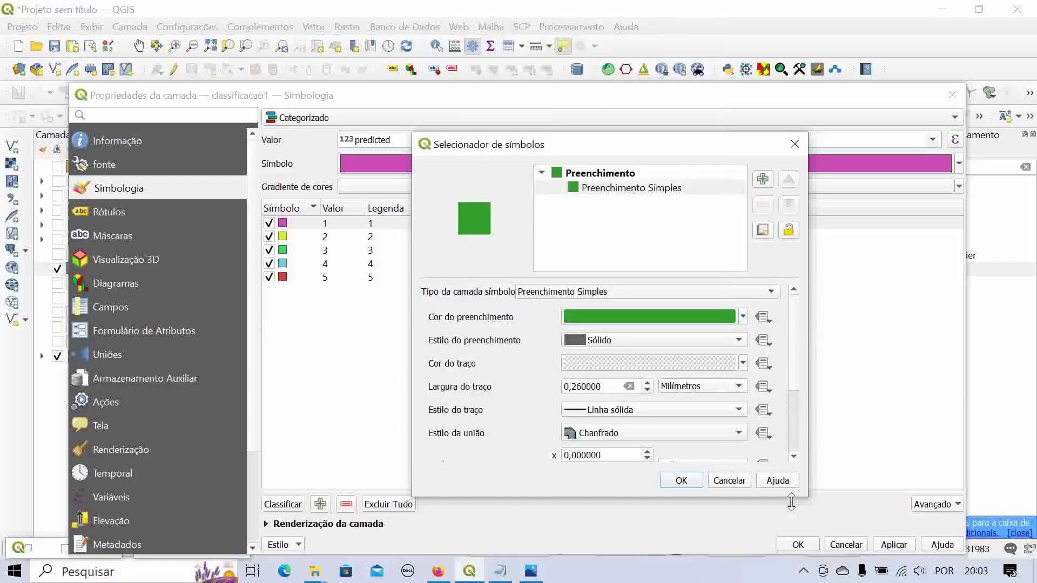
pyautogui.click(680, 480)
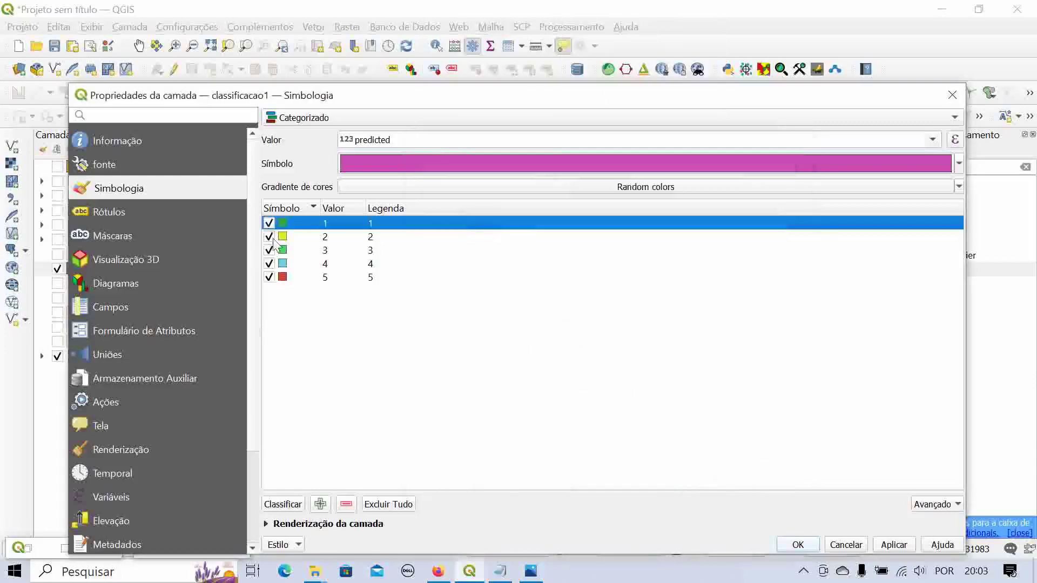
# - Give class 2 a light green fill and a transparent stroke
pyautogui.doubleClick(281, 236)
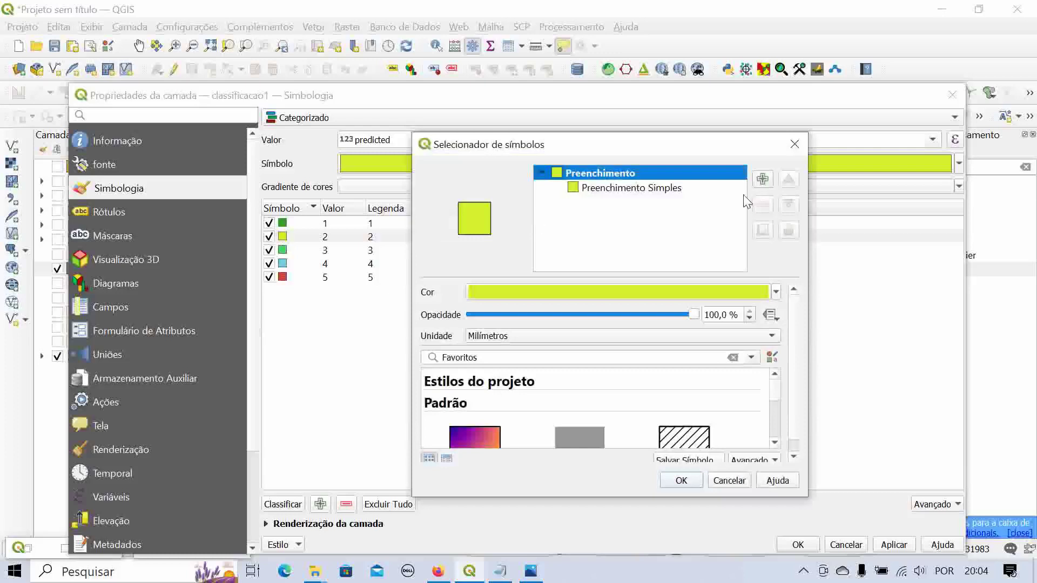
pyautogui.click(627, 189)
pyautogui.click(743, 317)
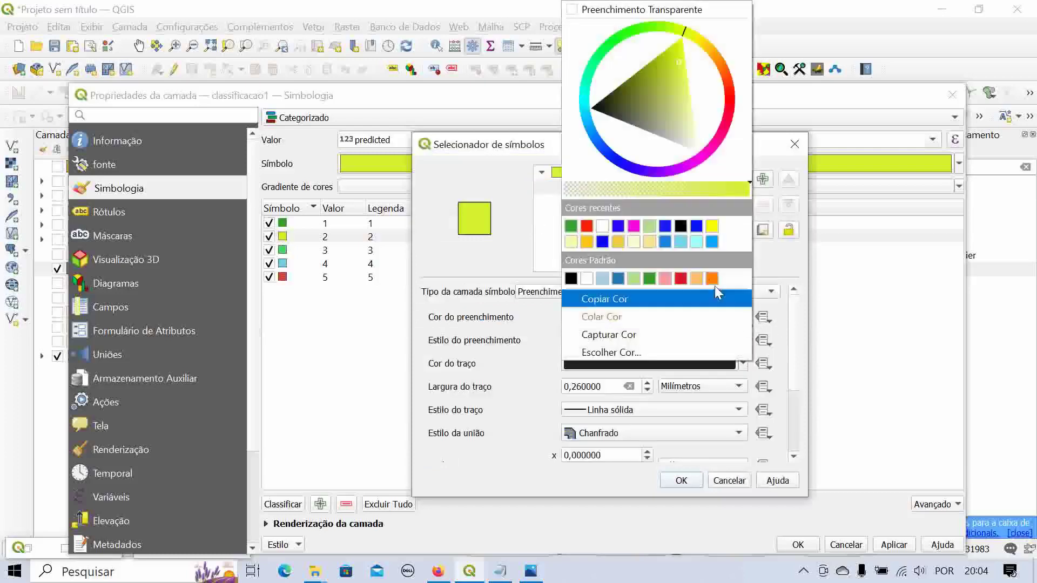
pyautogui.click(650, 227)
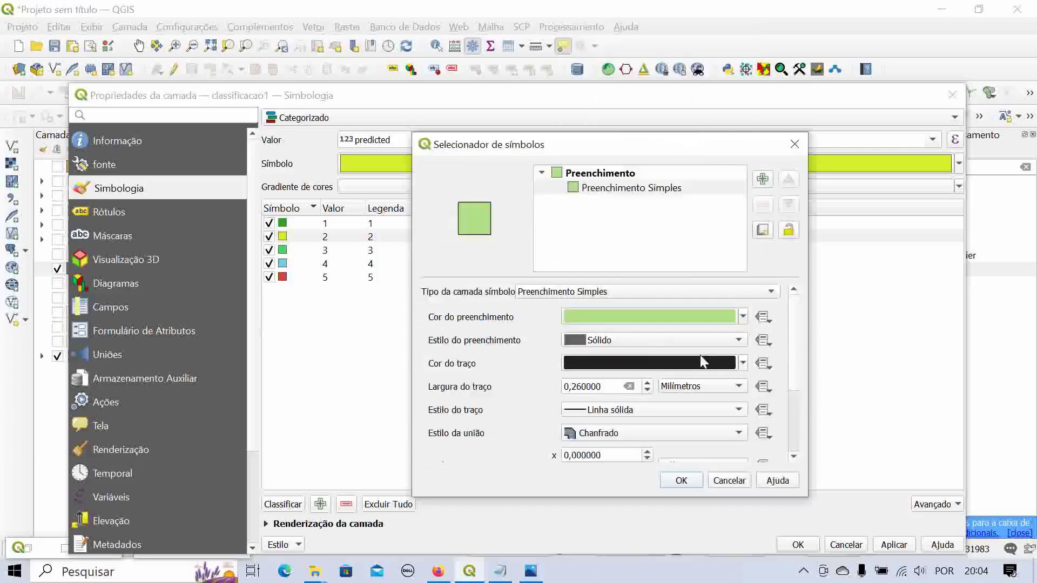
pyautogui.click(743, 363)
pyautogui.click(591, 15)
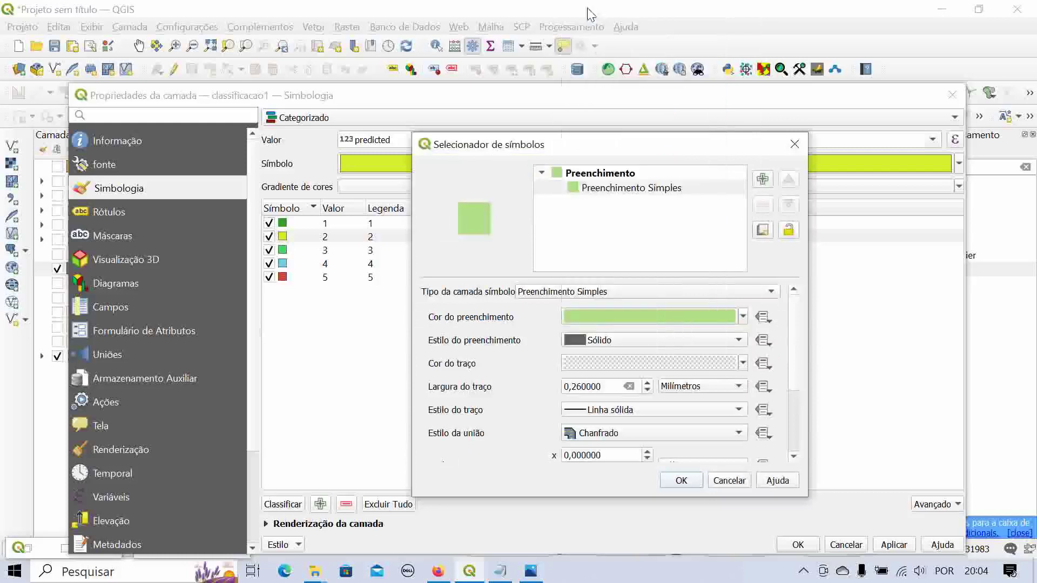
pyautogui.click(682, 480)
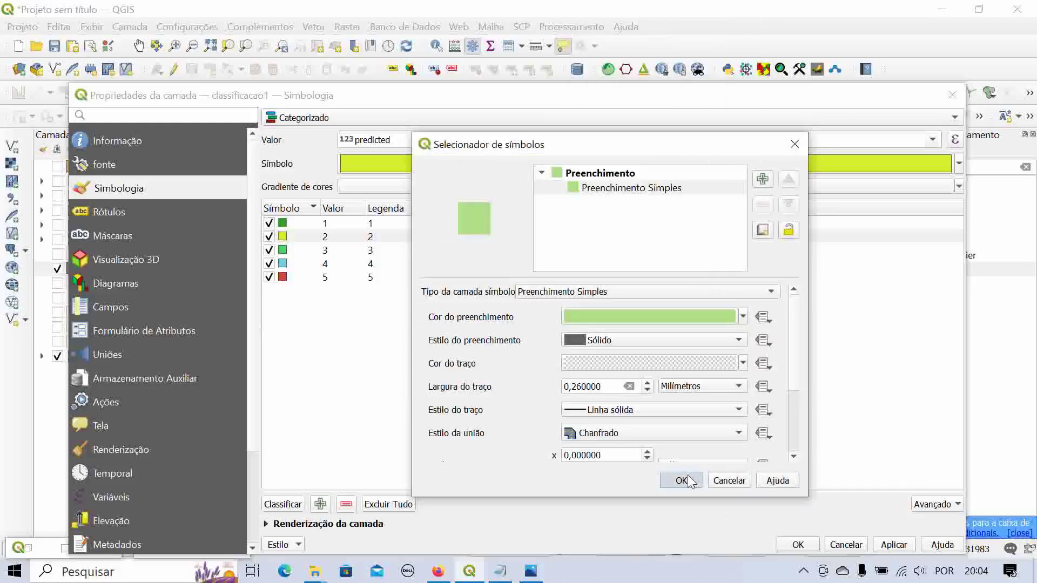
# - Give class 3 a magenta fill and a transparent stroke
pyautogui.doubleClick(284, 249)
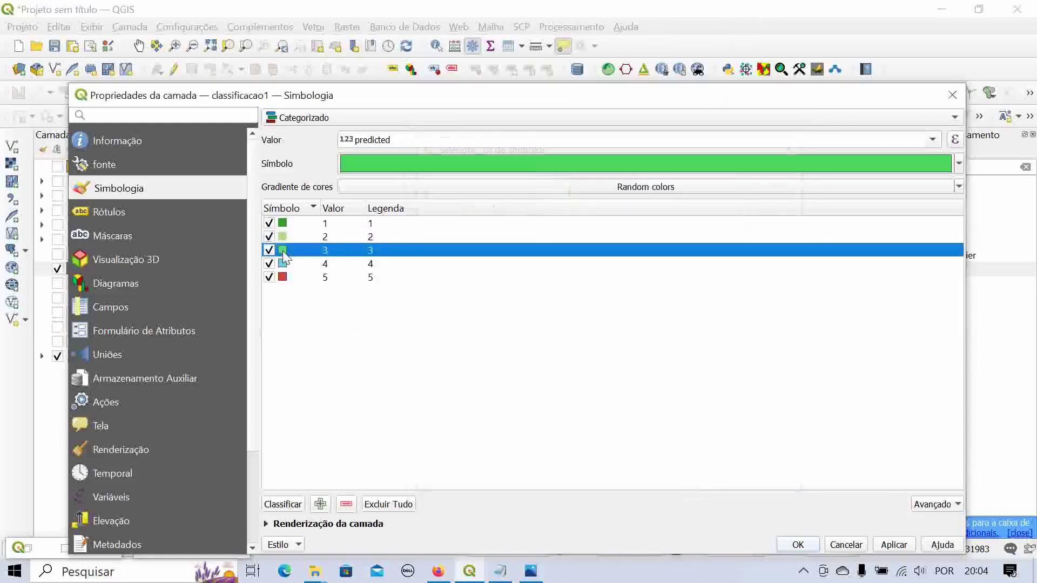
pyautogui.click(672, 187)
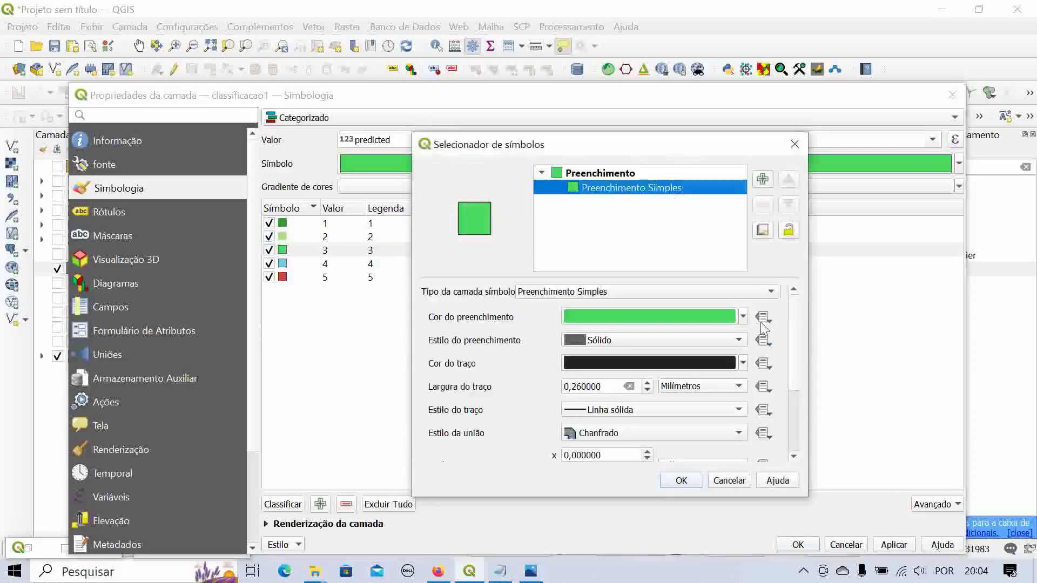
pyautogui.click(742, 317)
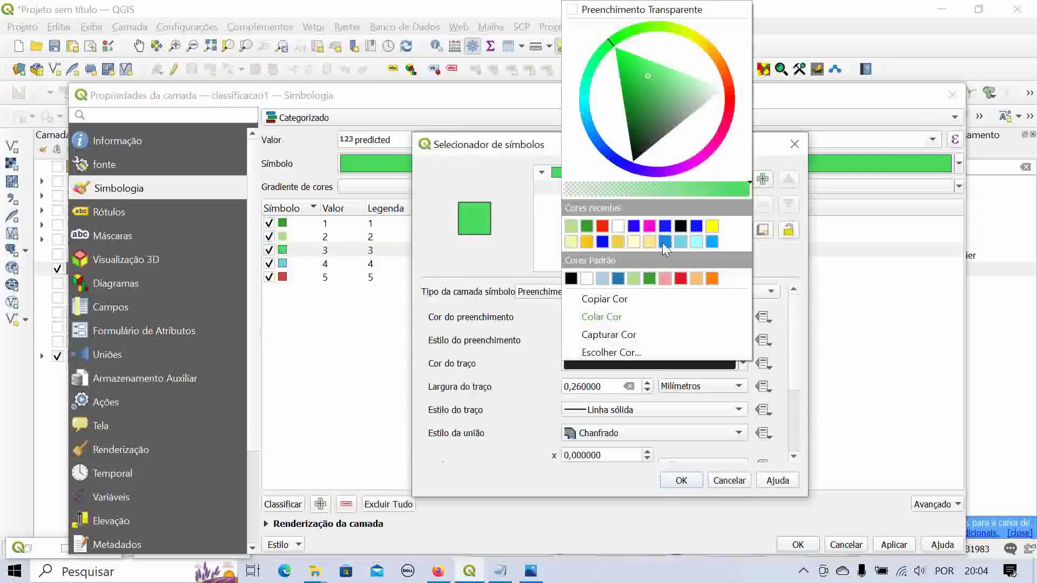
pyautogui.click(650, 227)
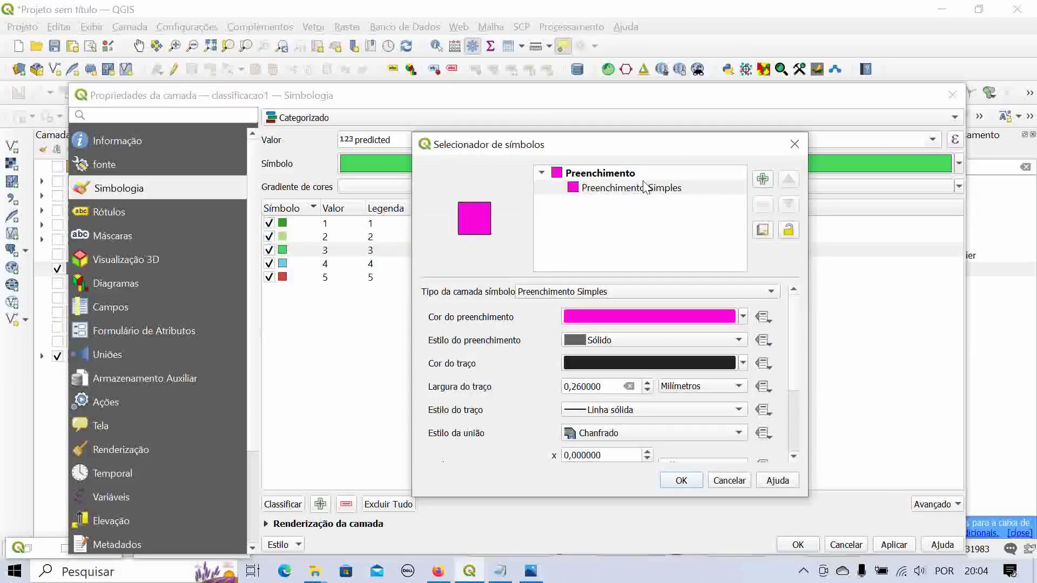
pyautogui.click(735, 364)
pyautogui.click(792, 153)
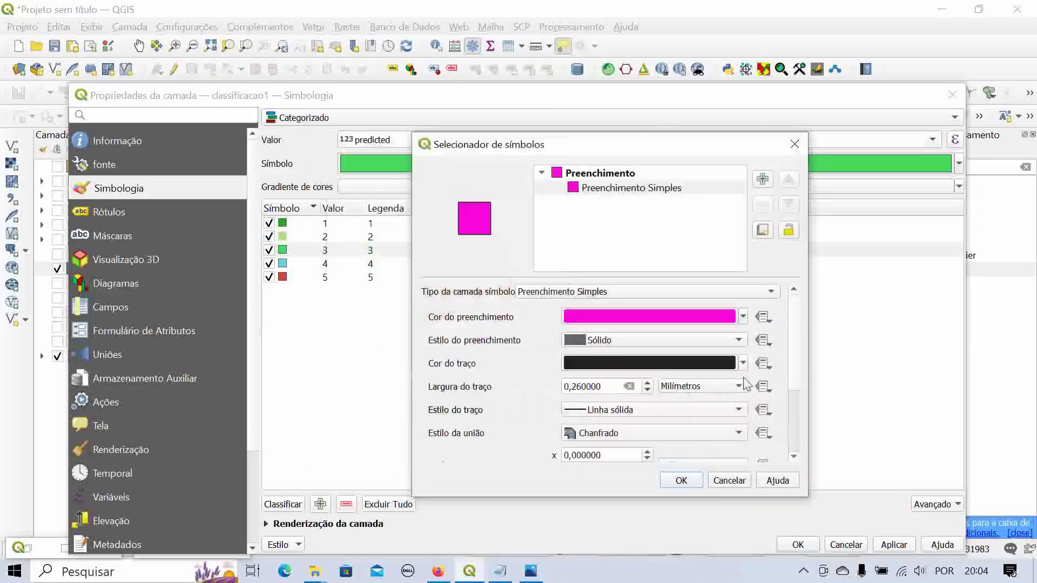
pyautogui.click(742, 364)
pyautogui.click(594, 12)
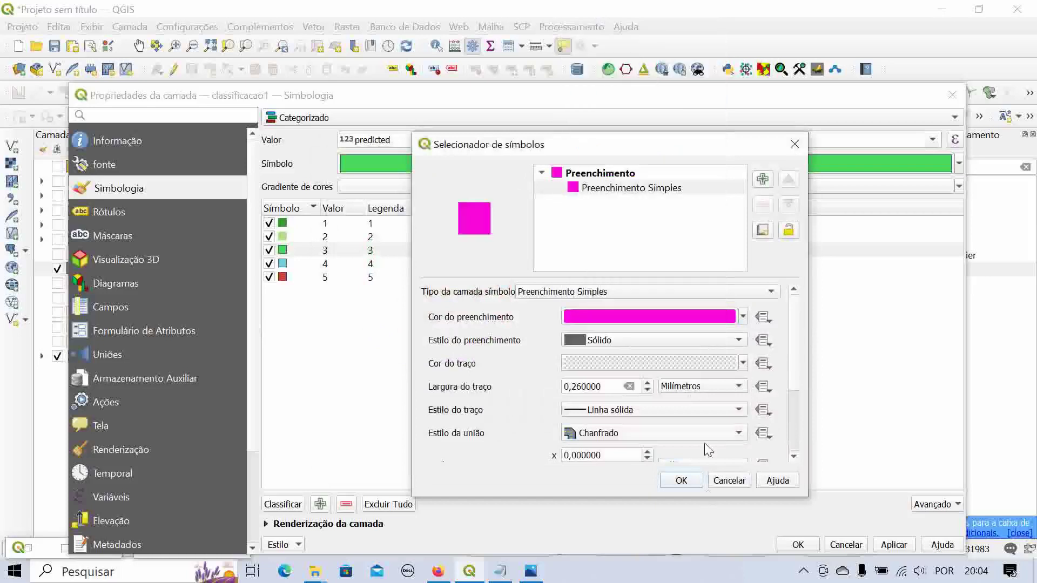
pyautogui.click(686, 481)
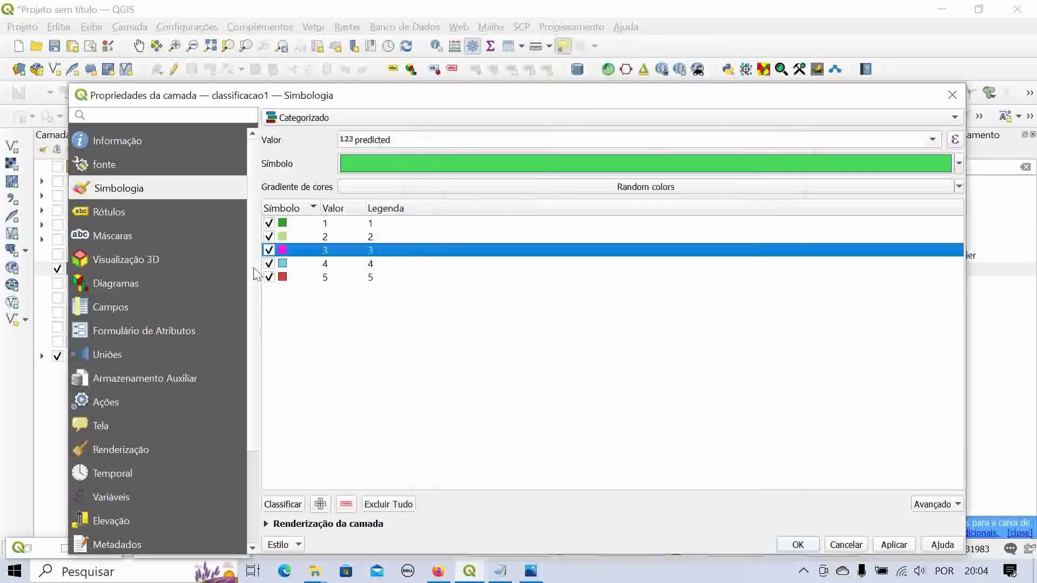
# - Give class 4 a blue fill and a transparent stroke
pyautogui.doubleClick(288, 263)
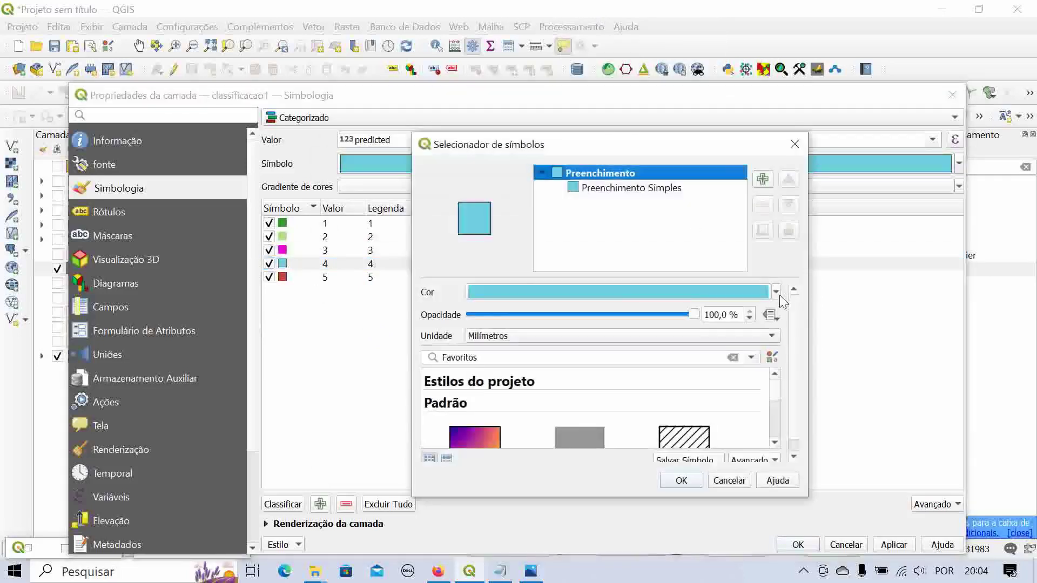
pyautogui.click(776, 293)
pyautogui.click(600, 210)
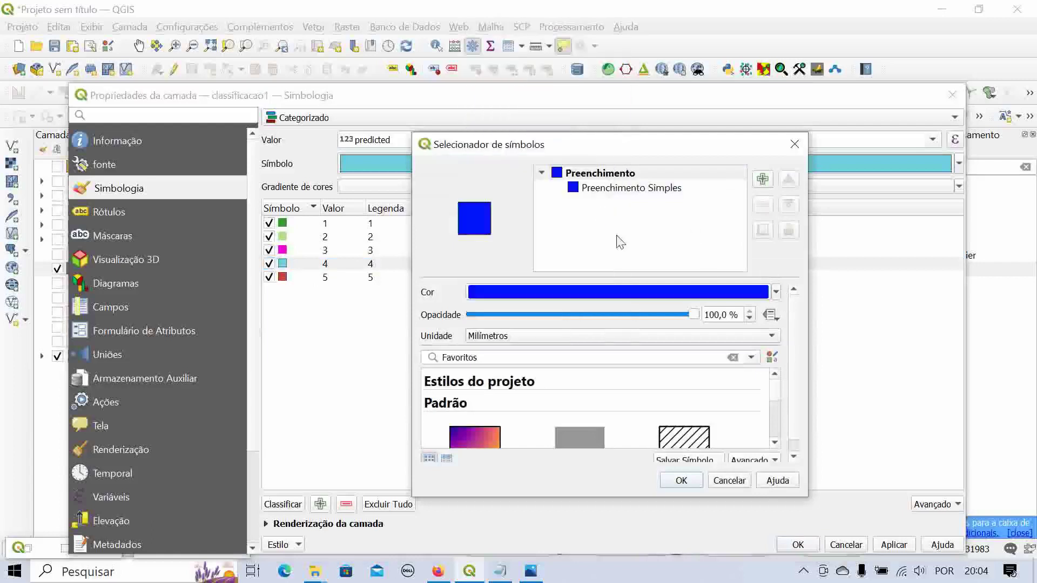
pyautogui.click(650, 196)
pyautogui.click(743, 363)
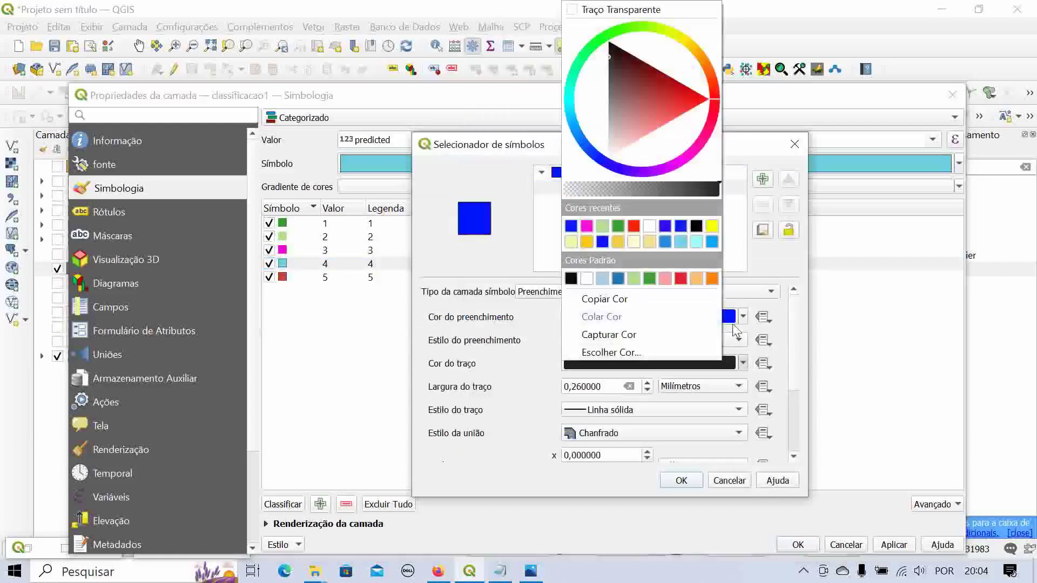
pyautogui.click(605, 12)
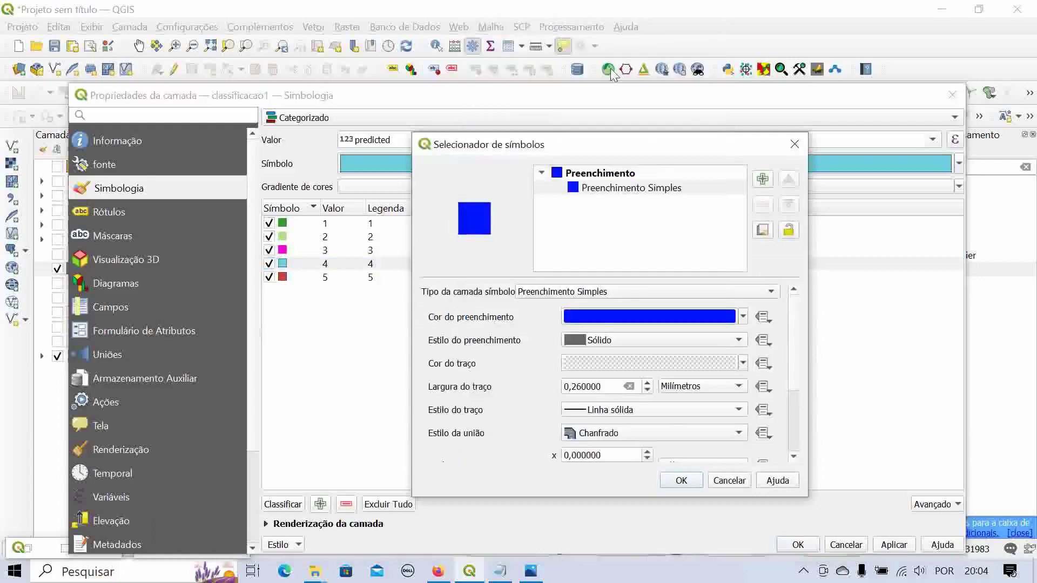
pyautogui.click(681, 480)
# - Give class 5 a custom brown fill and a transparent stroke, and apply the symbology to the layer
pyautogui.doubleClick(282, 281)
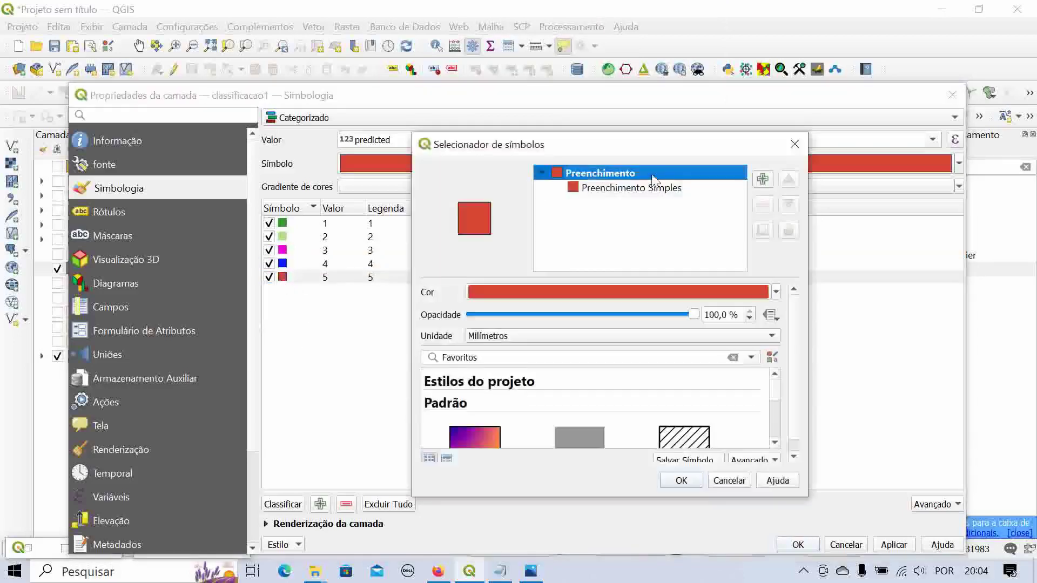
pyautogui.click(648, 189)
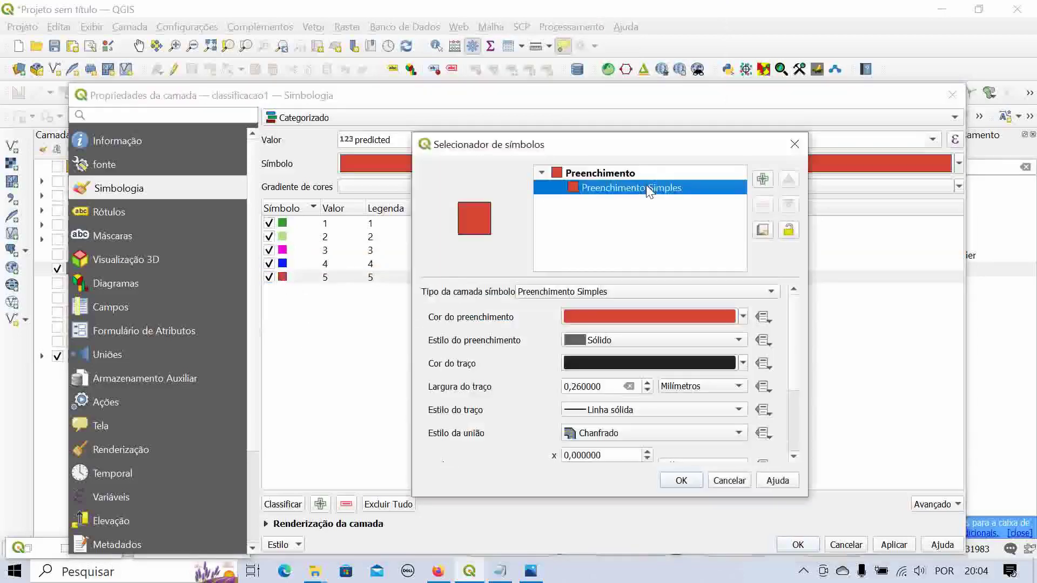
pyautogui.click(743, 317)
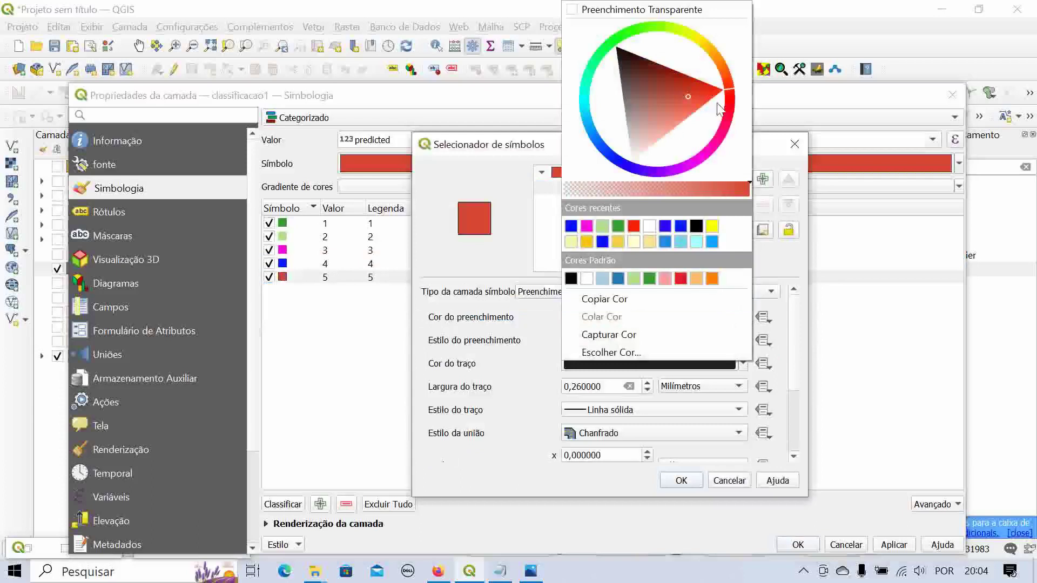
pyautogui.moveTo(727, 97)
pyautogui.mouseDown()
pyautogui.moveTo(721, 64)
pyautogui.moveTo(672, 83)
pyautogui.moveTo(653, 78)
pyautogui.mouseUp()
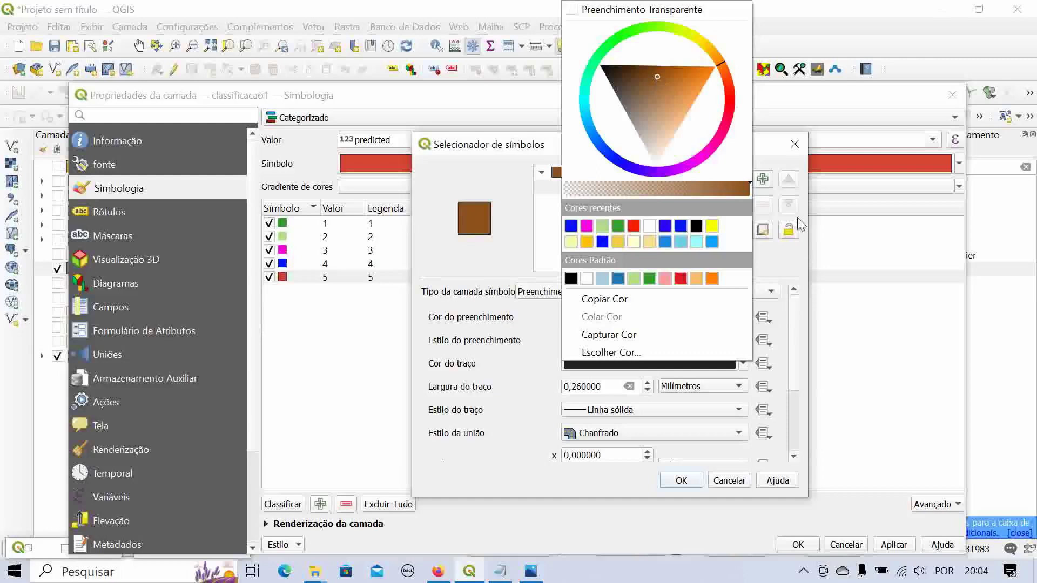
pyautogui.click(773, 143)
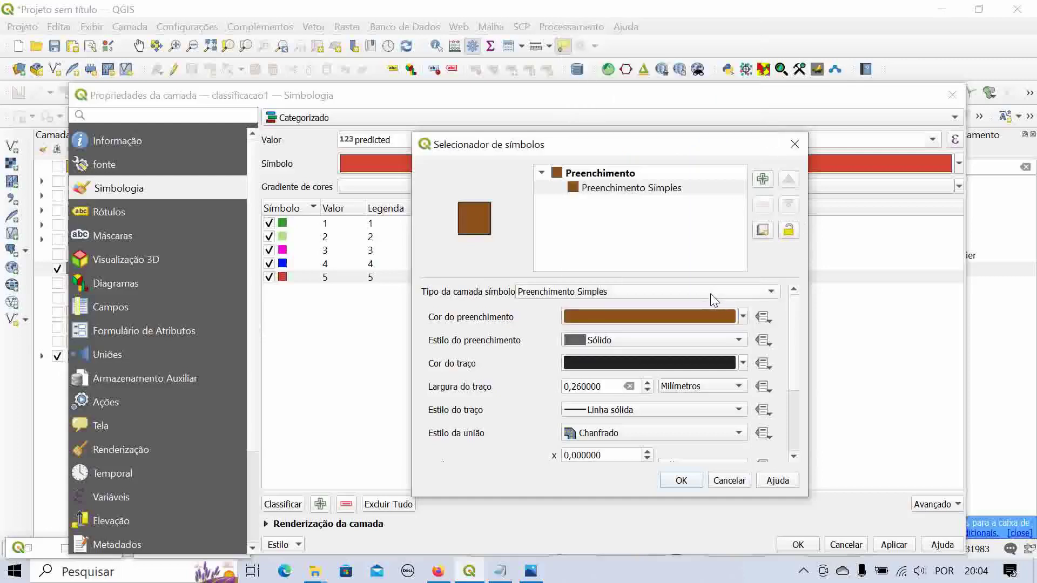
pyautogui.click(743, 363)
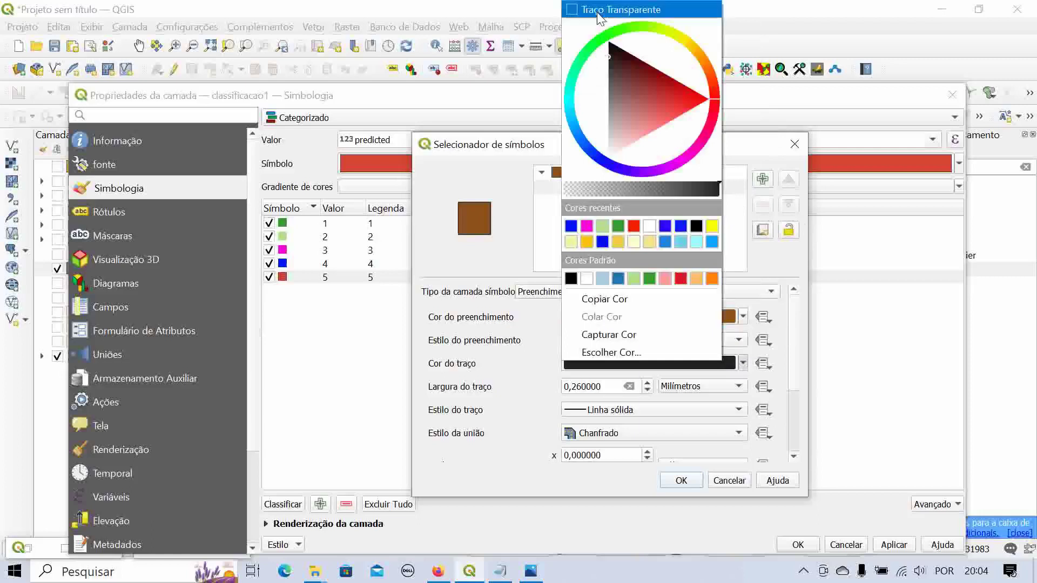
pyautogui.click(621, 9)
pyautogui.click(680, 481)
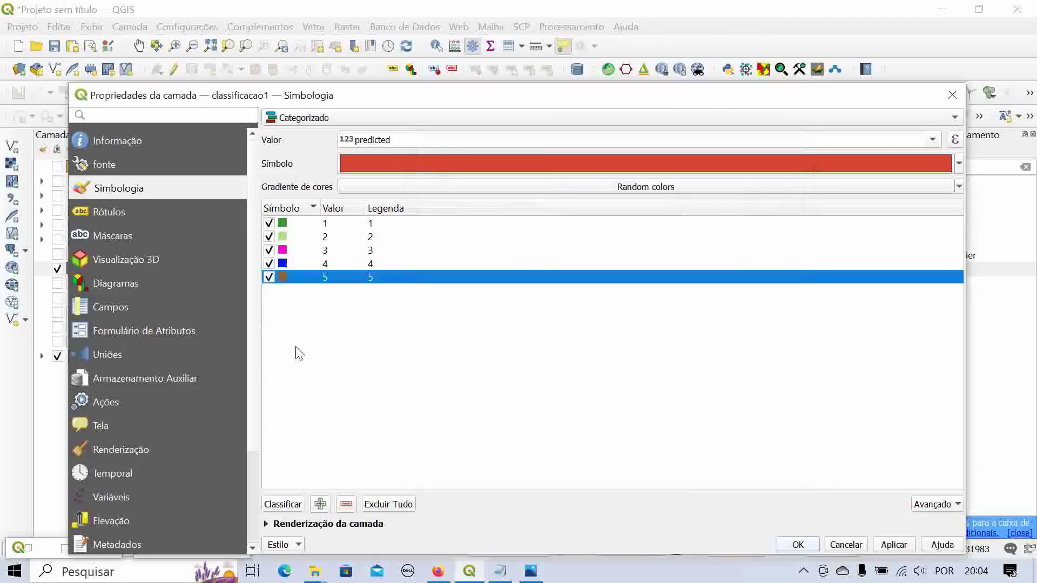
pyautogui.click(892, 544)
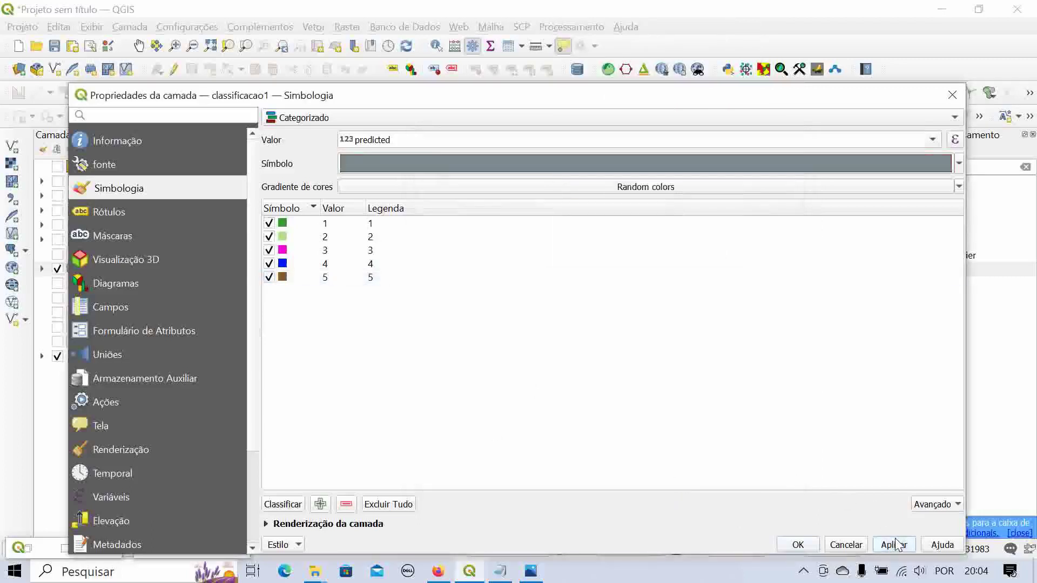
pyautogui.click(797, 544)
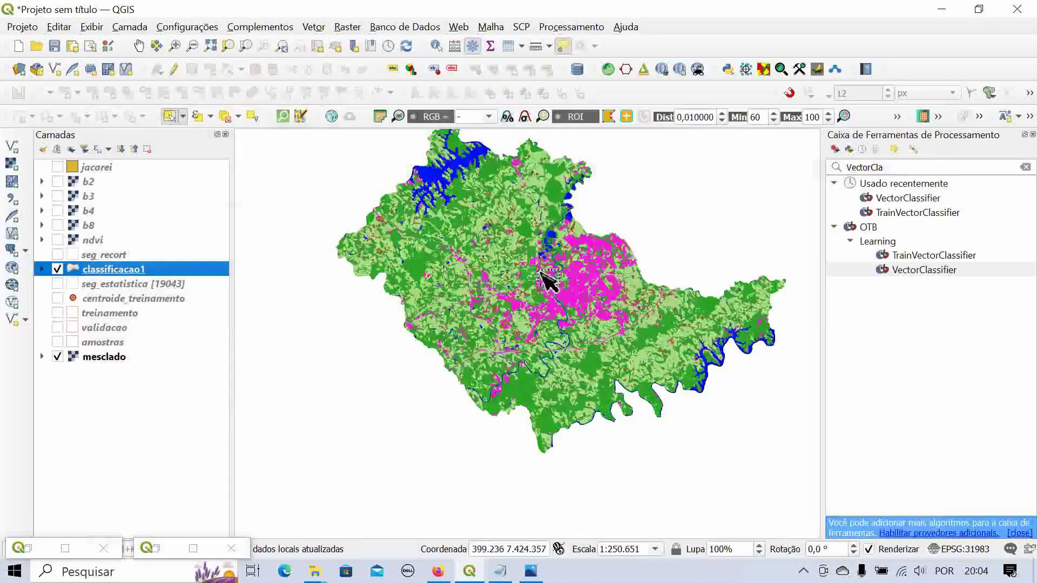
# - Expand classificacao1's legend and examine the classified map at several scales, especially along the river and the magenta class 3 area
pyautogui.click(41, 269)
pyautogui.scroll(-1, 553, 332)
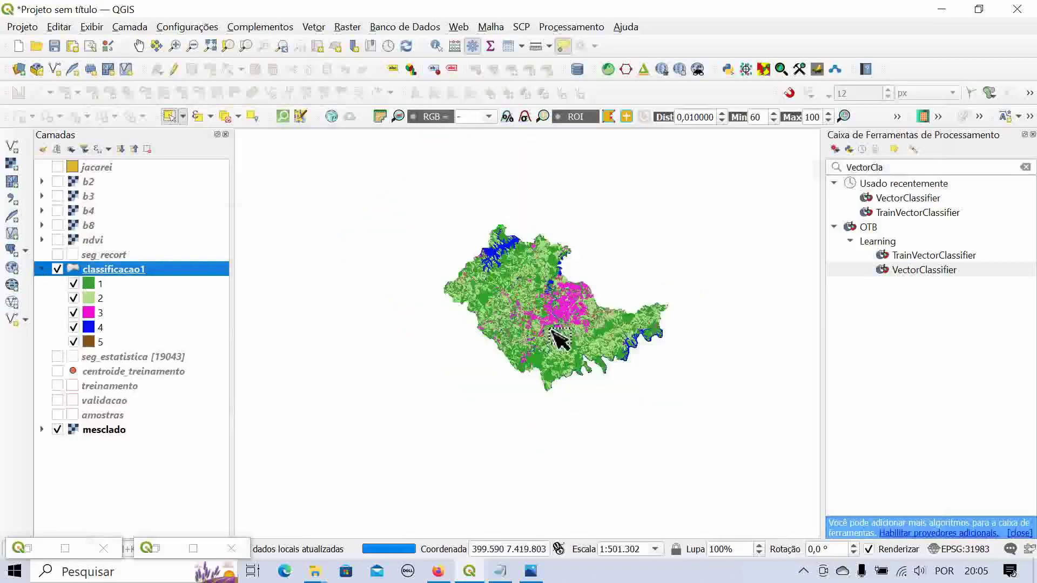
pyautogui.scroll(1, 553, 331)
pyautogui.scroll(1, 569, 351)
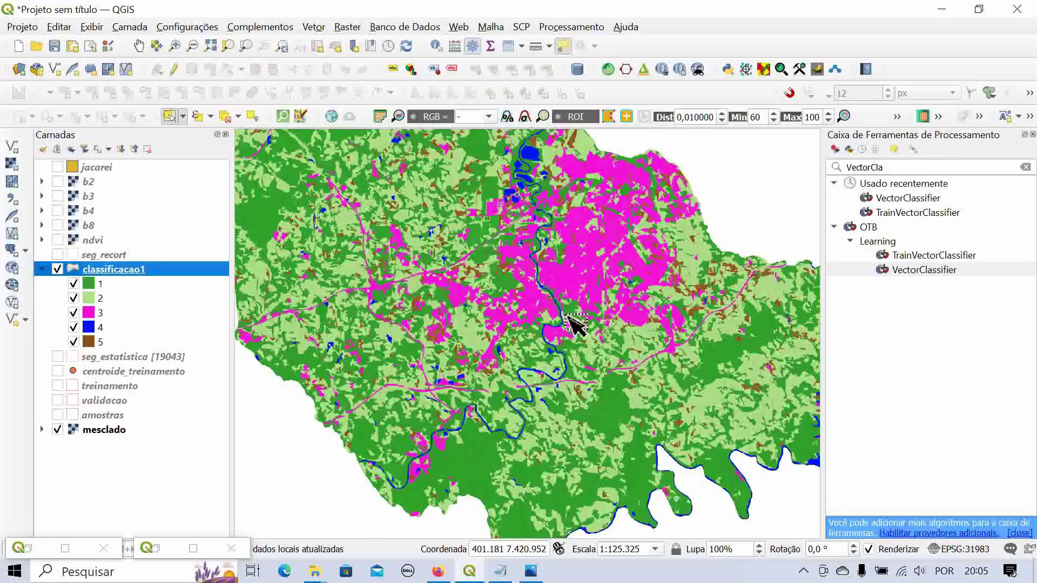
pyautogui.scroll(-1, 563, 310)
pyautogui.scroll(2, 564, 310)
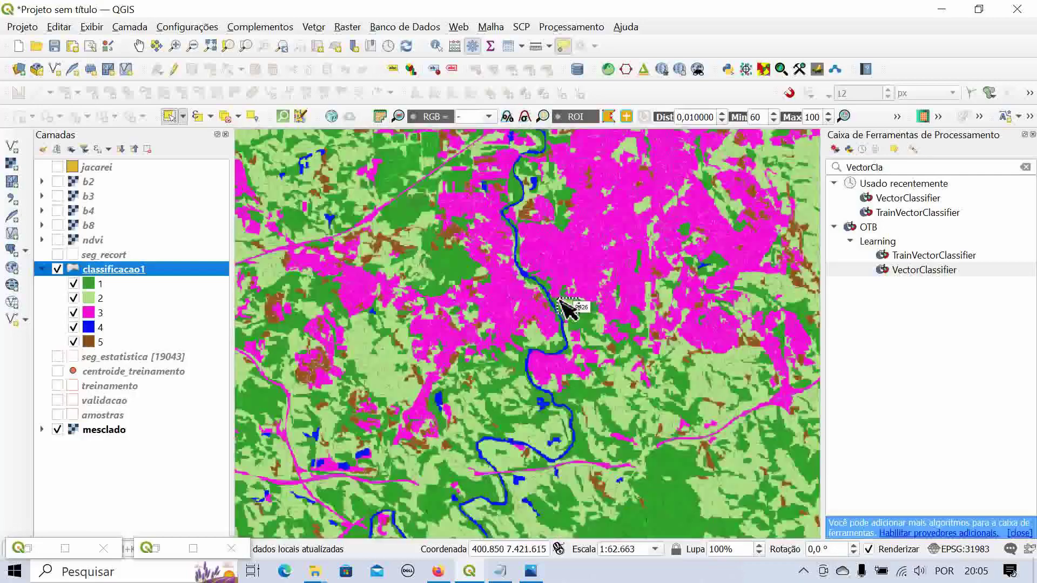
pyautogui.scroll(1, 600, 281)
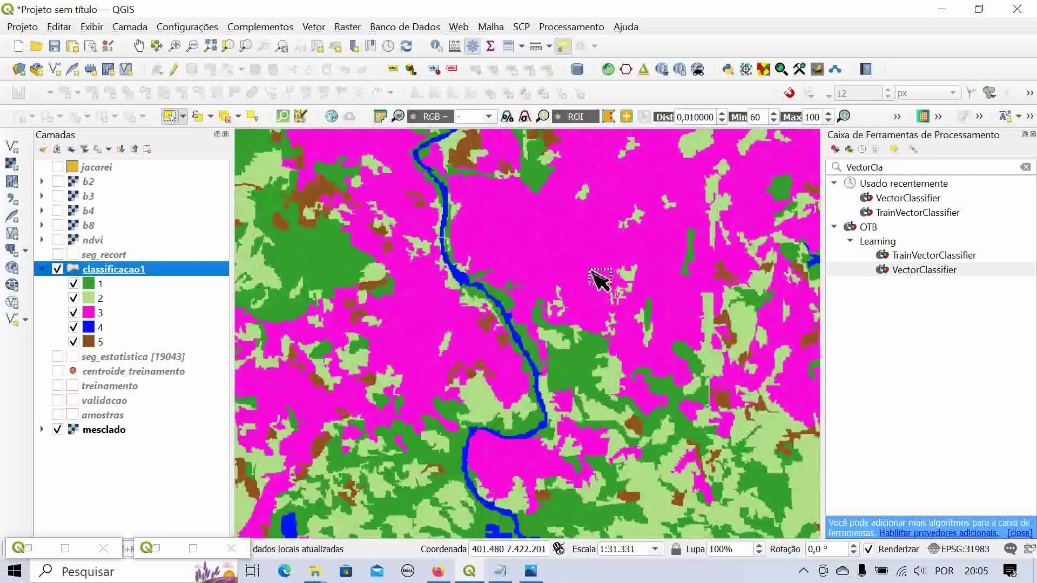
# - Narrow the processing toolbox panel to give the map canvas more width
pyautogui.scroll(2, 527, 257)
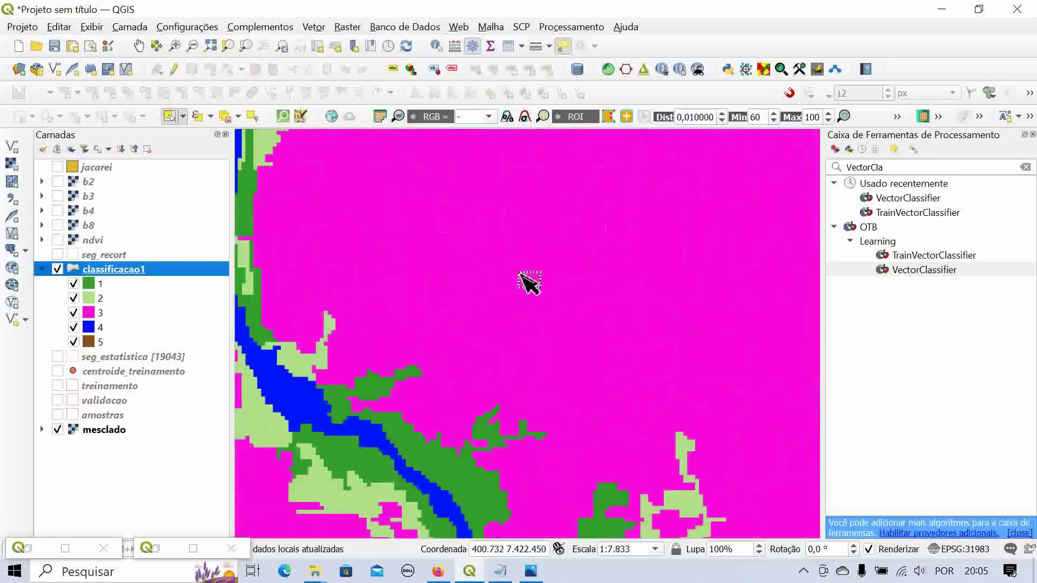
pyautogui.scroll(-2, 528, 269)
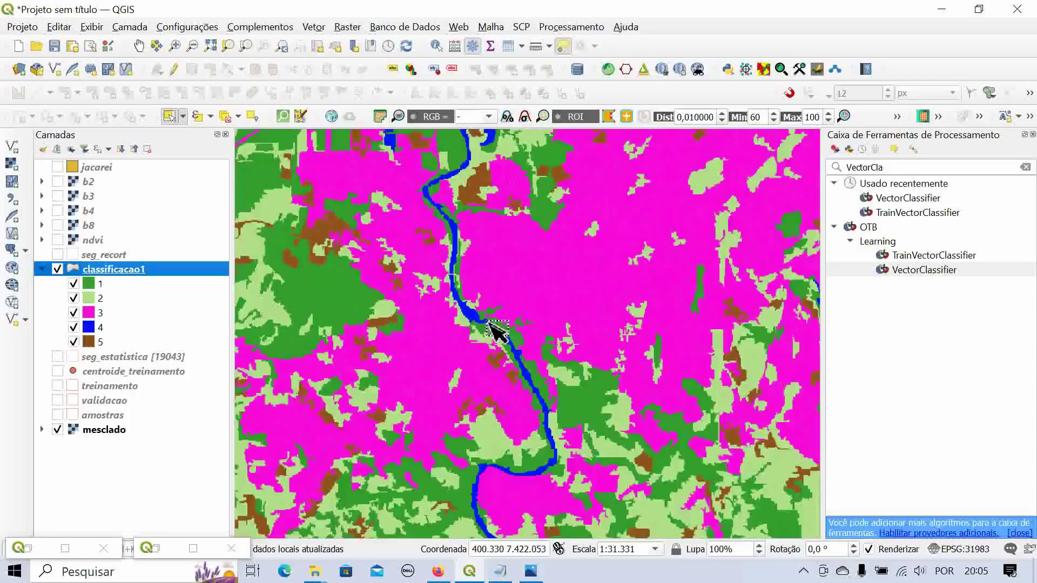
pyautogui.scroll(-1, 591, 361)
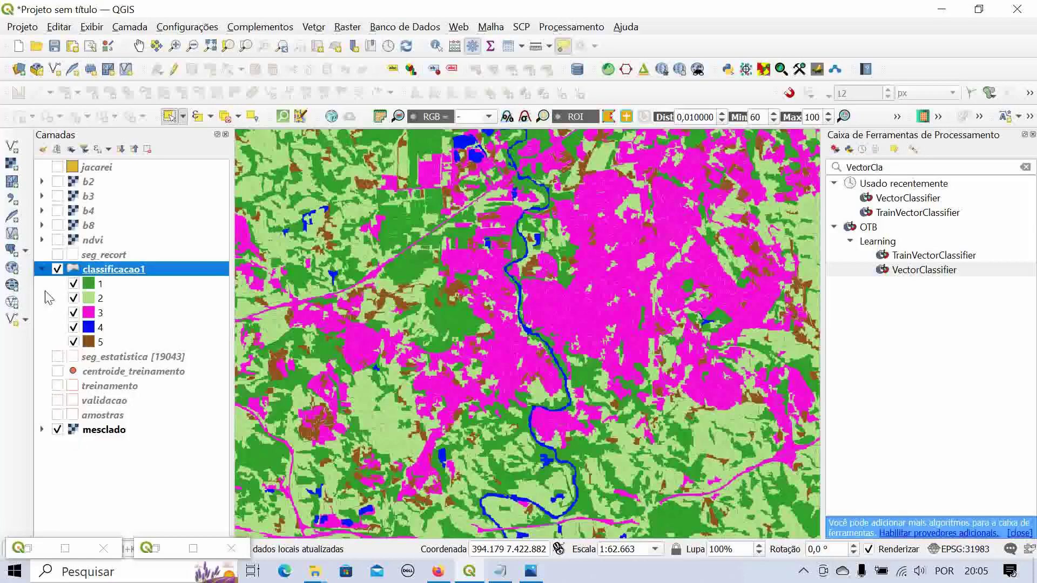
pyautogui.scroll(-1, 380, 313)
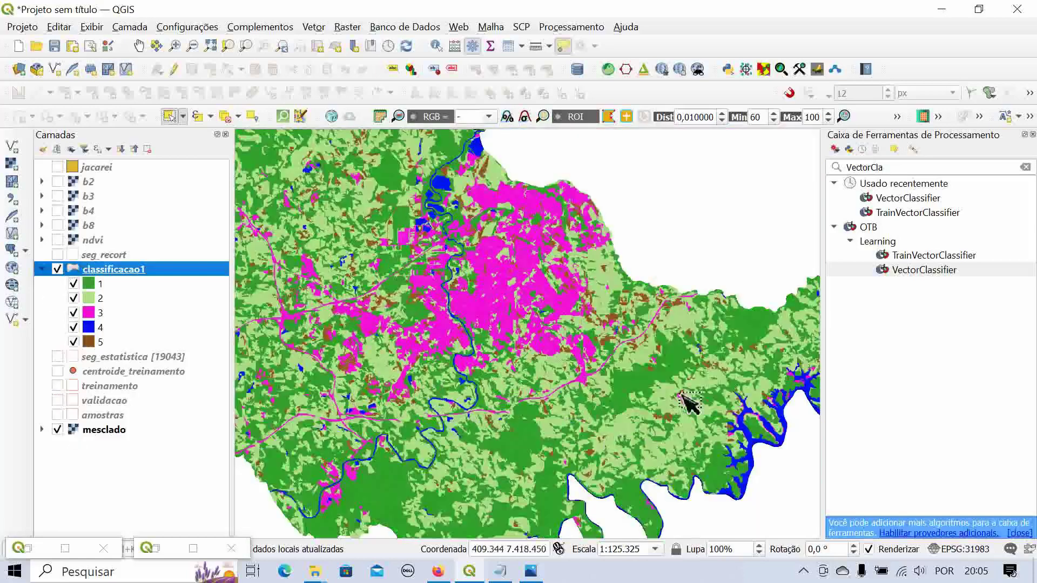
pyautogui.moveTo(829, 330); pyautogui.dragTo(955, 330)
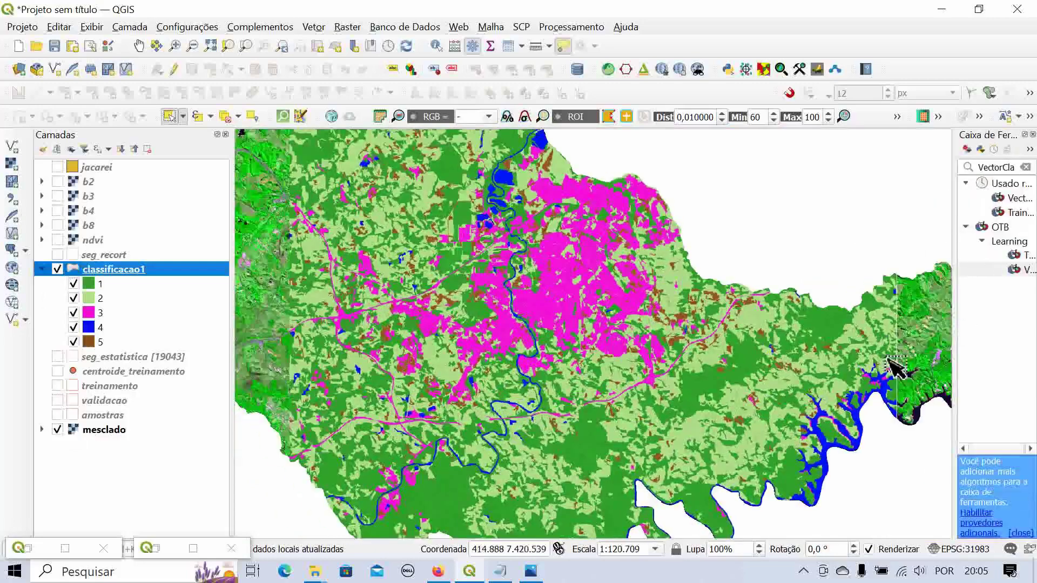
pyautogui.scroll(-1, 675, 444)
pyautogui.scroll(1, 664, 447)
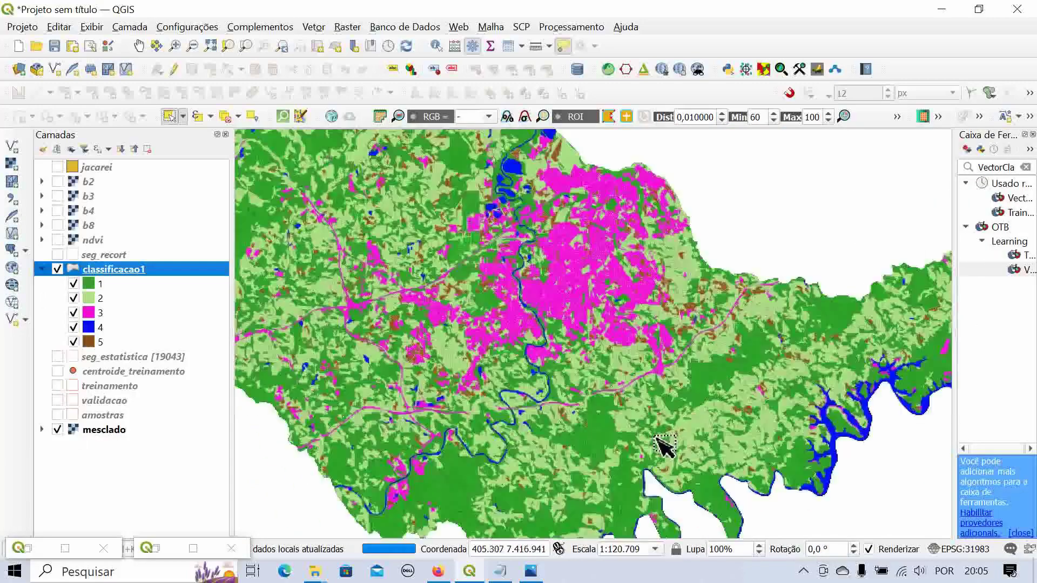
# - Compare classificacao1 with the mesclado image around the reservoir arms in the southeast by toggling the classification's visibility
pyautogui.click(58, 269)
pyautogui.click(57, 269)
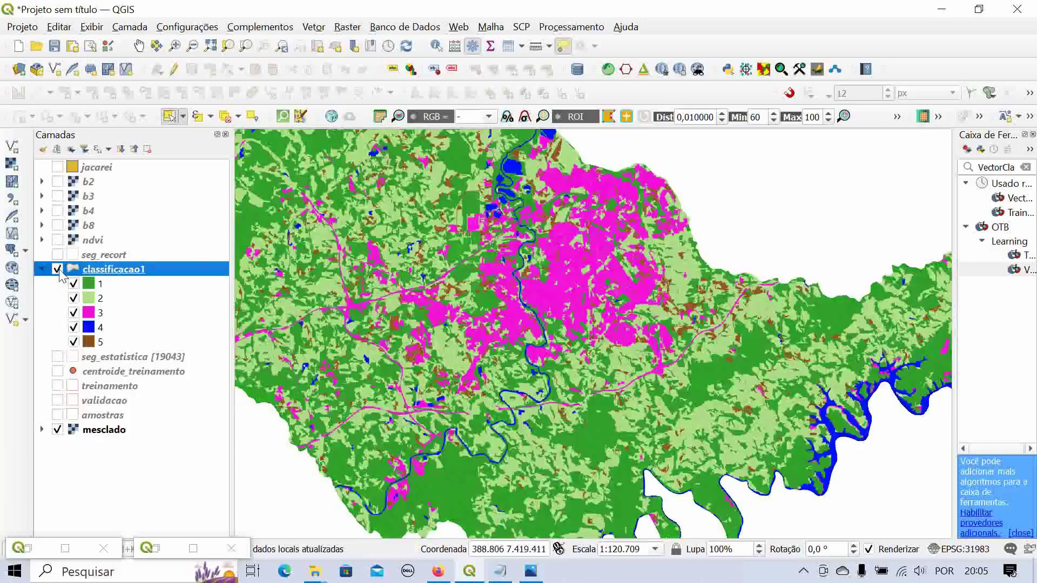
pyautogui.scroll(2, 851, 432)
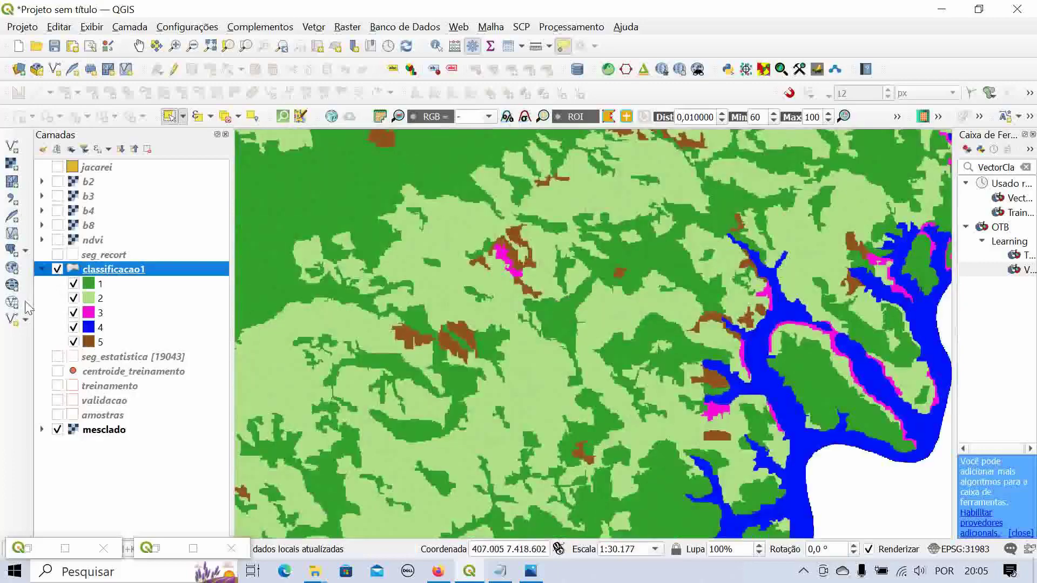
pyautogui.click(57, 268)
pyautogui.click(57, 269)
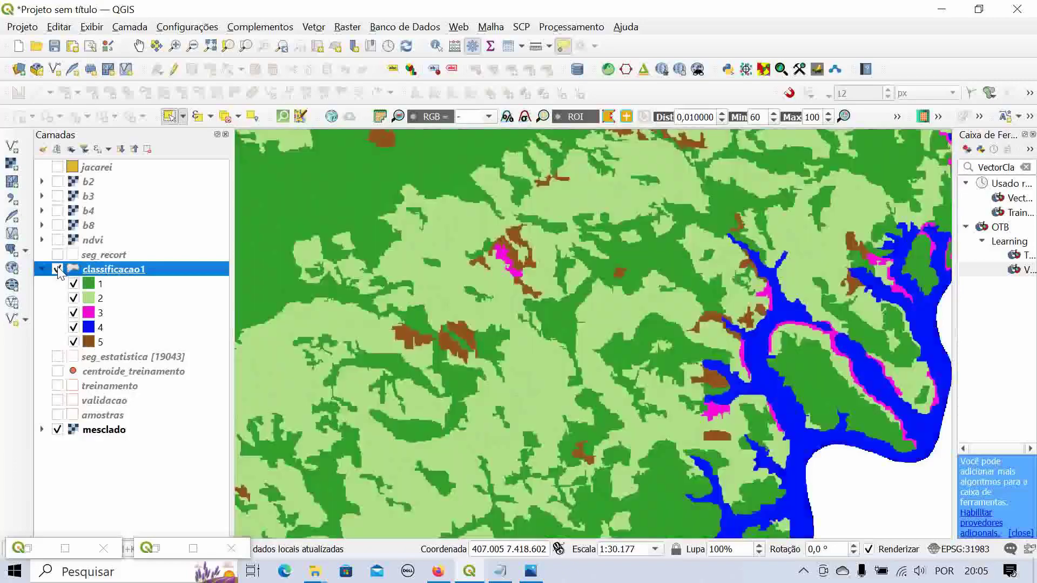
pyautogui.click(57, 269)
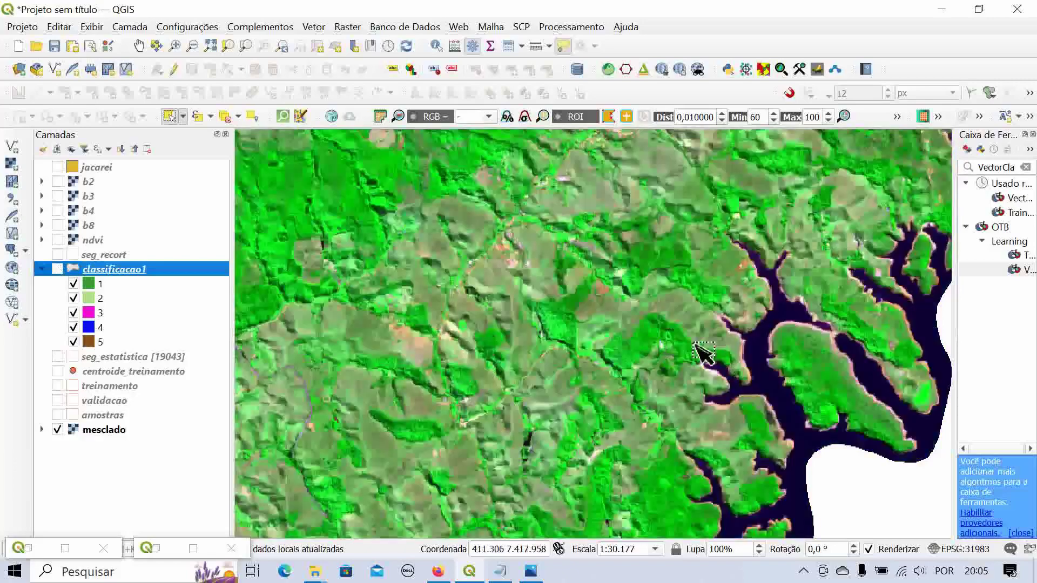
pyautogui.click(57, 269)
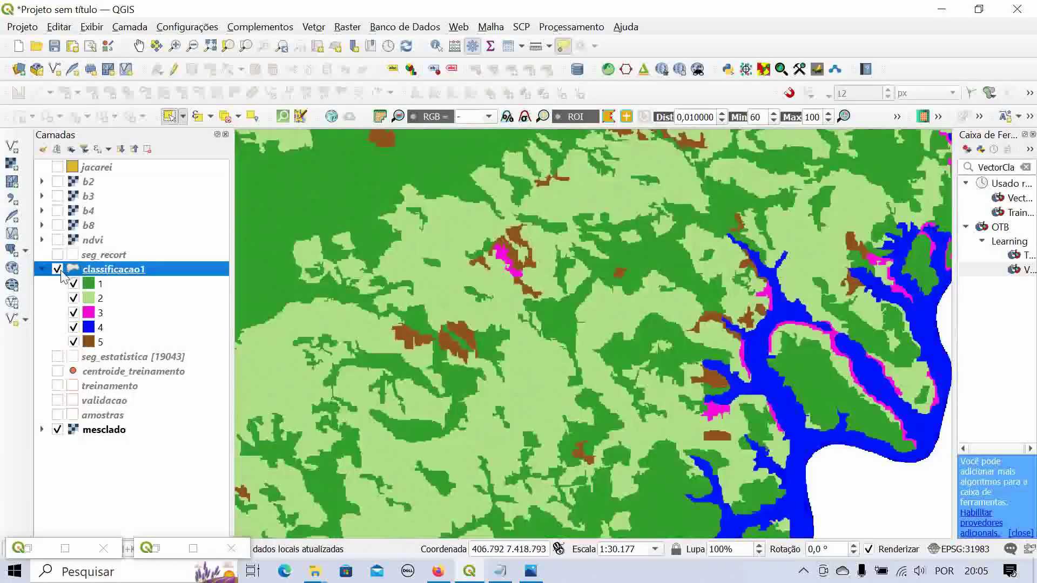
pyautogui.click(57, 269)
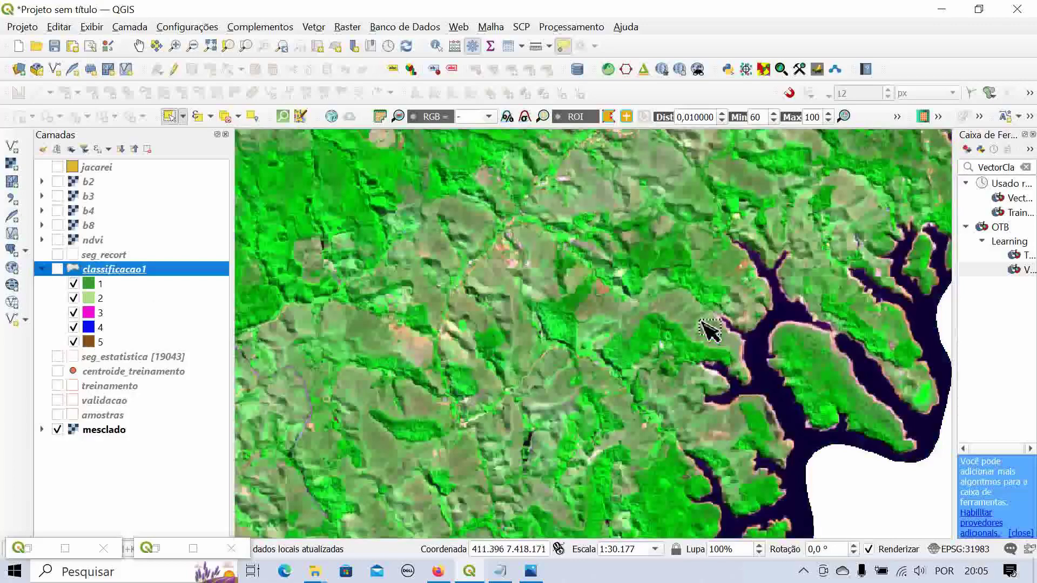
pyautogui.click(57, 269)
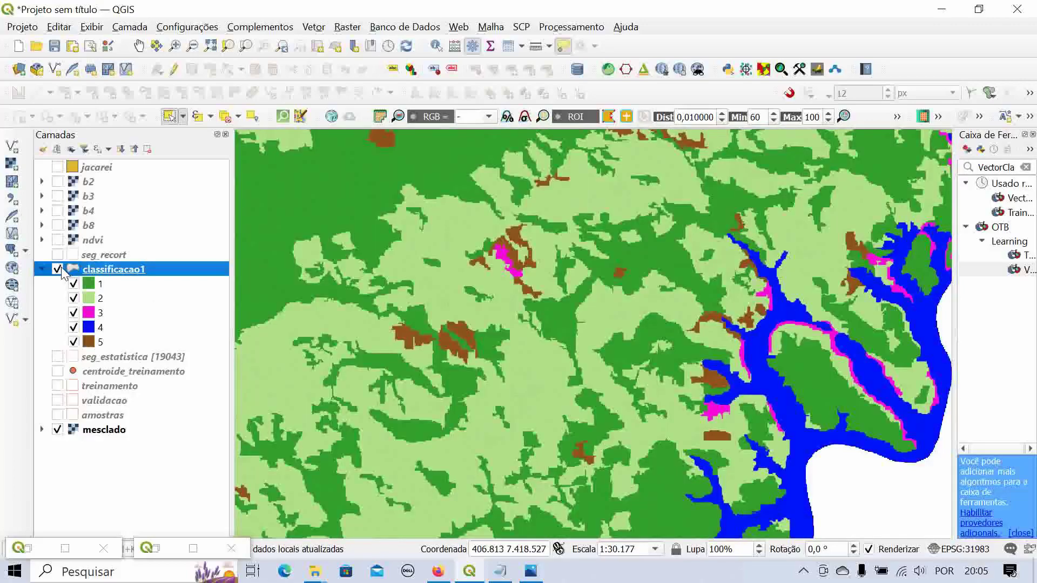
pyautogui.click(58, 269)
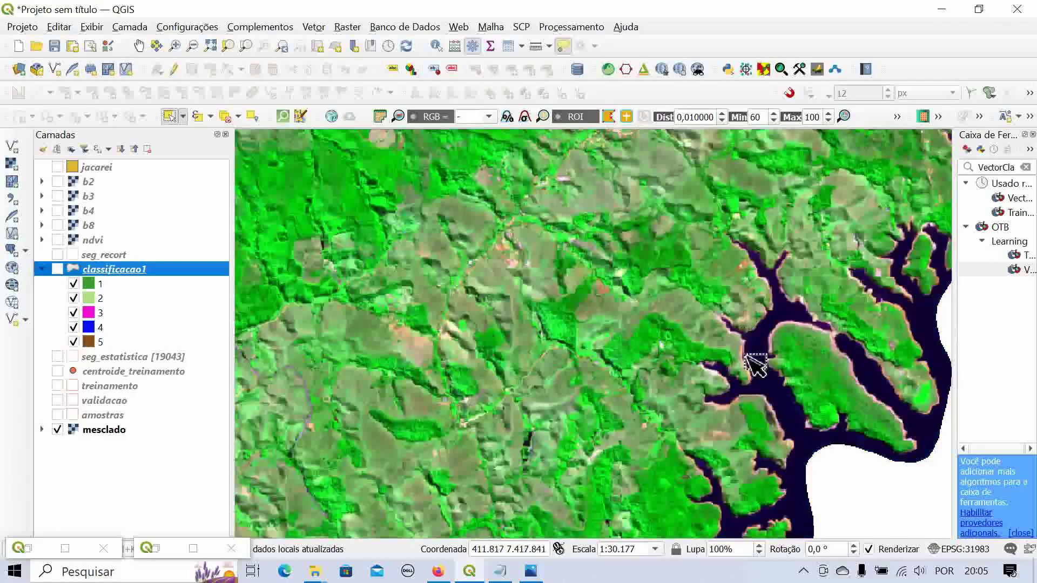
pyautogui.click(57, 269)
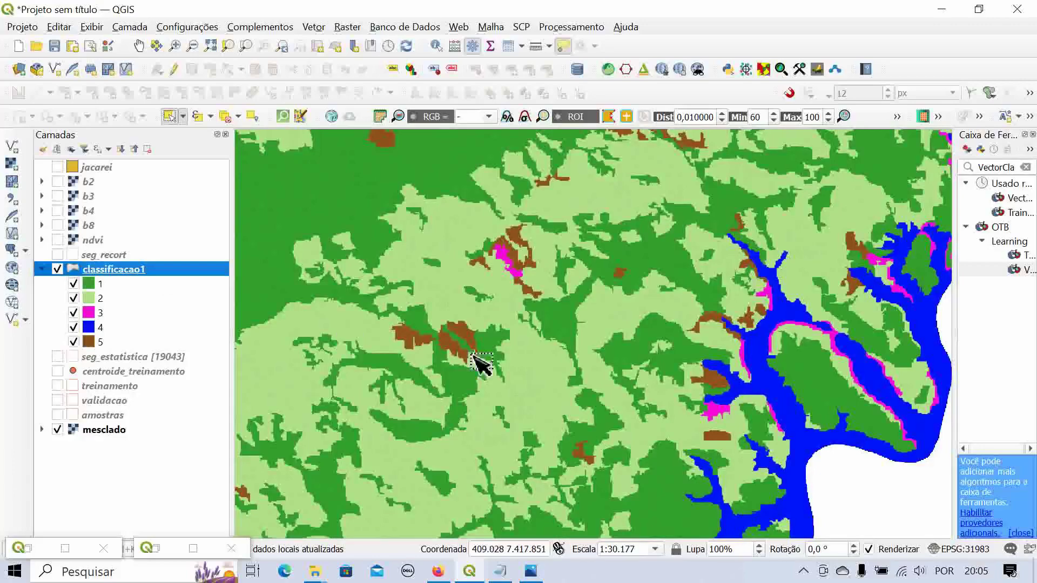
# - Compare classificacao1 with the mesclado image around the highway junction south of the urban area by toggling the classification's visibility
pyautogui.scroll(-1, 478, 364)
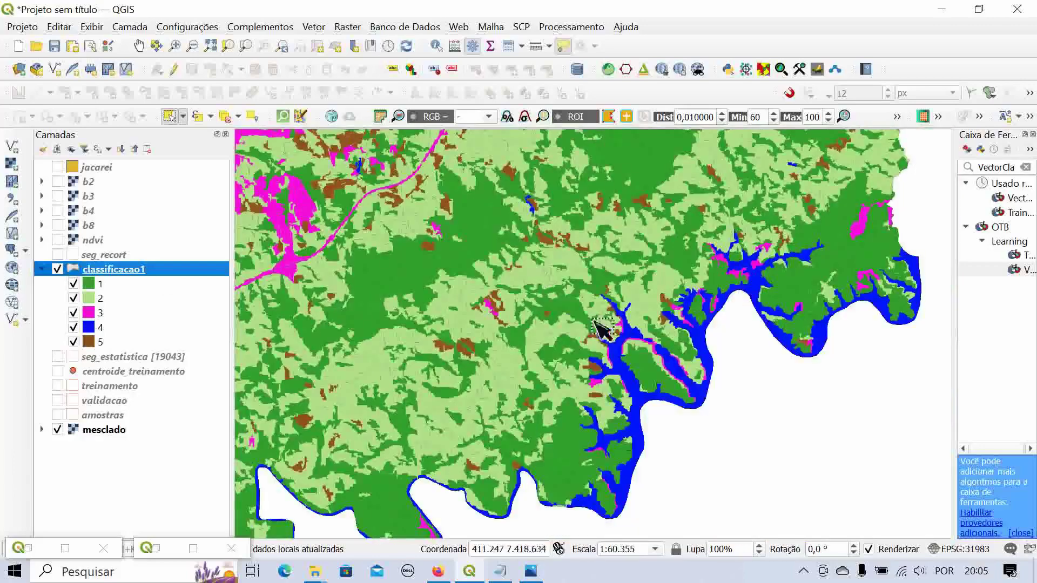
pyautogui.scroll(-2, 398, 261)
pyautogui.scroll(2, 366, 236)
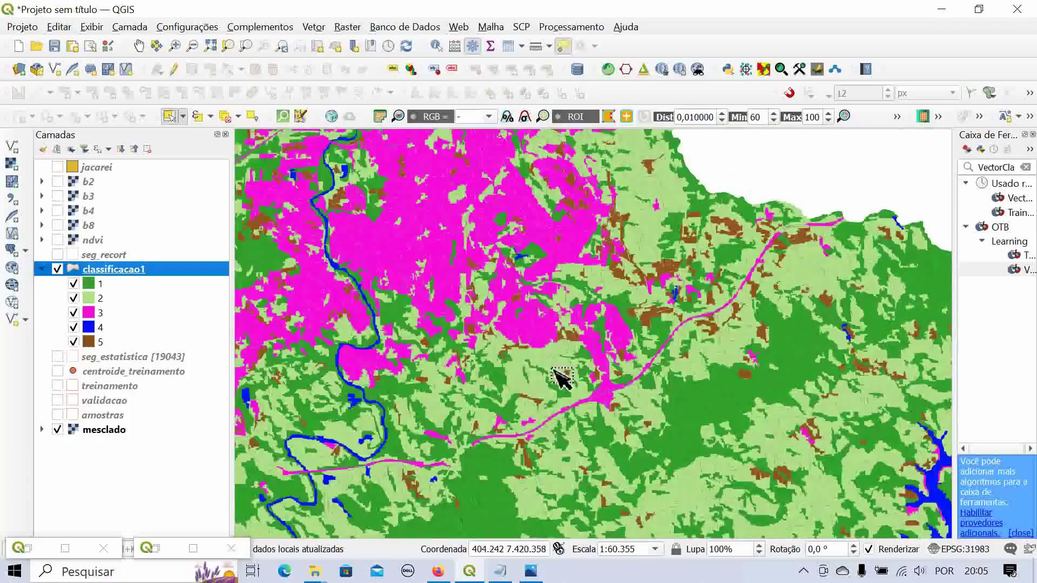
pyautogui.scroll(1, 572, 419)
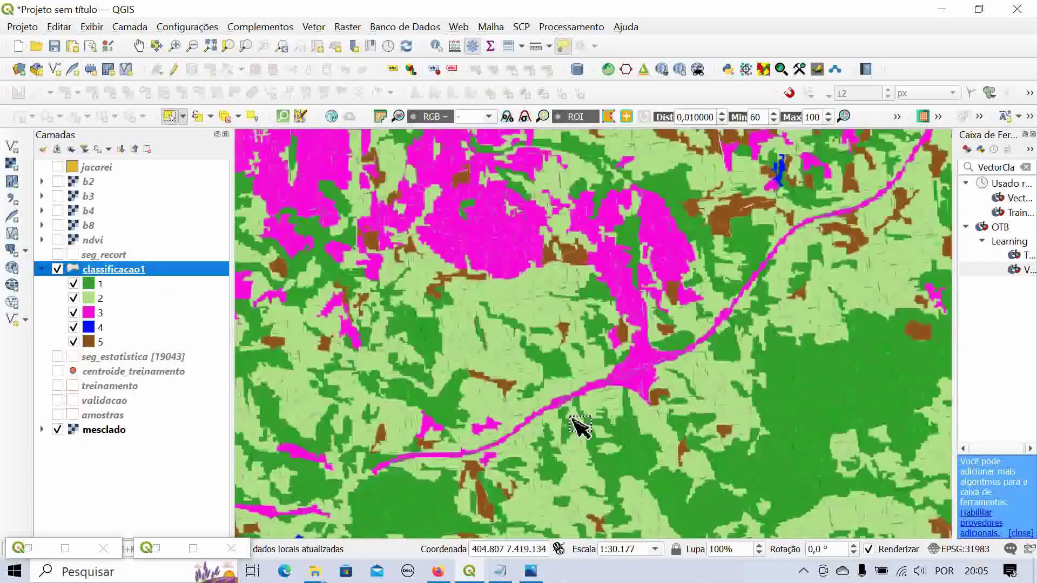
pyautogui.click(58, 269)
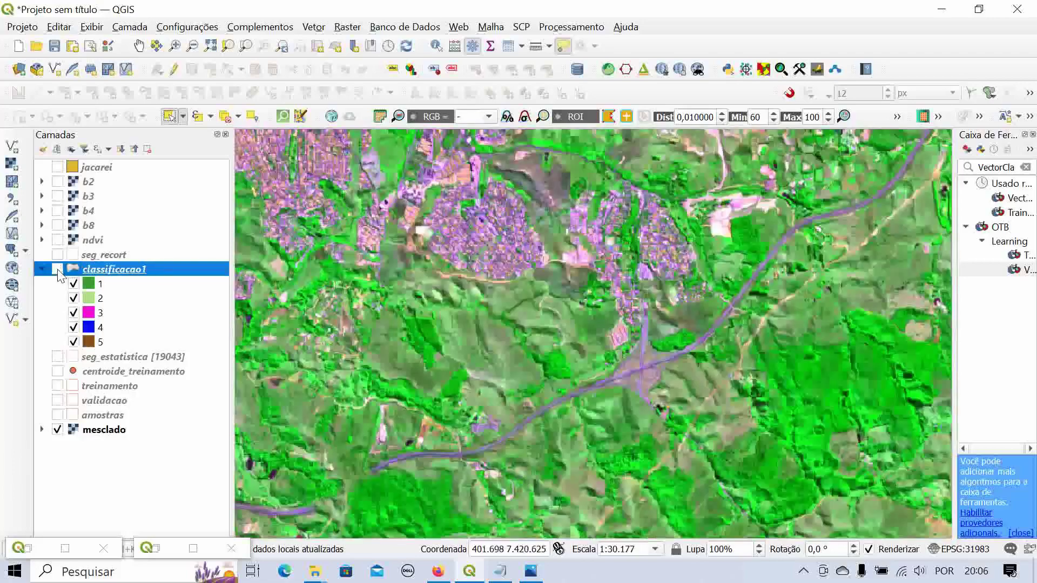
pyautogui.click(58, 269)
pyautogui.click(58, 270)
pyautogui.click(58, 269)
pyautogui.click(58, 269)
pyautogui.click(57, 270)
pyautogui.click(58, 270)
pyautogui.click(58, 269)
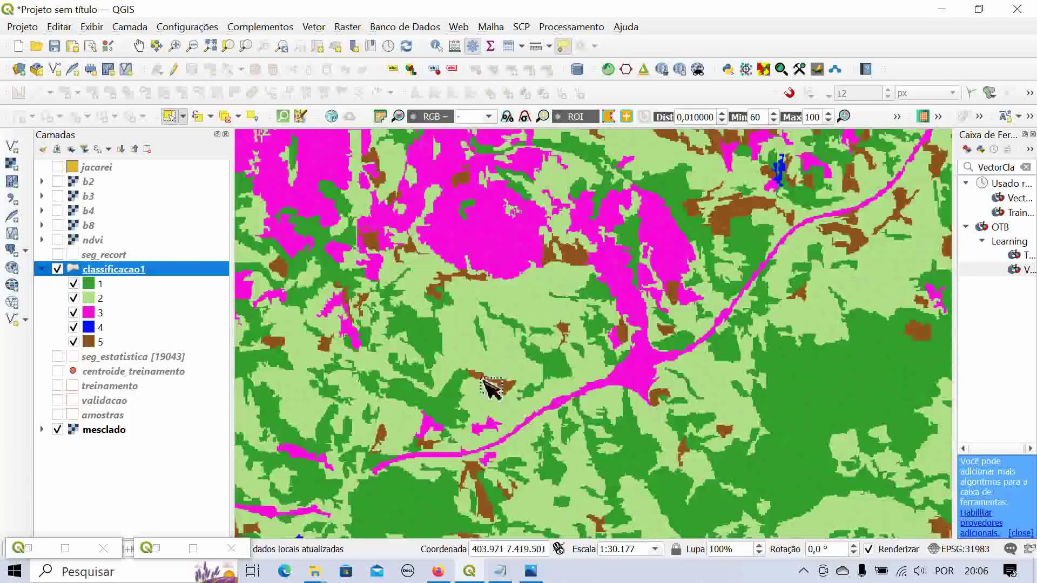
pyautogui.click(58, 270)
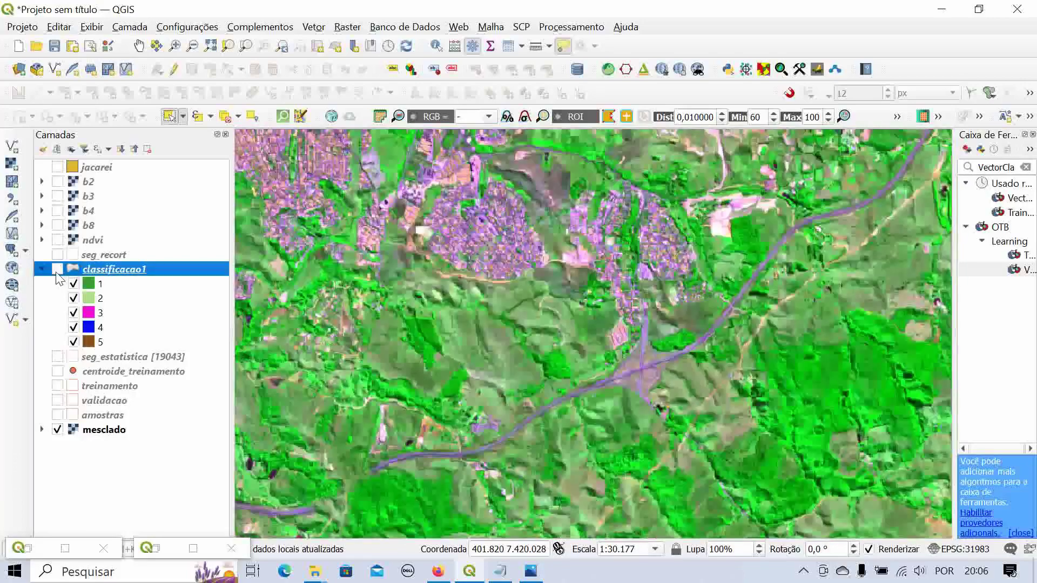
pyautogui.click(57, 270)
# - Compare the brown class 5 patches west of the river with the mesclado image by toggling classificacao1's visibility
pyautogui.scroll(-1, 567, 387)
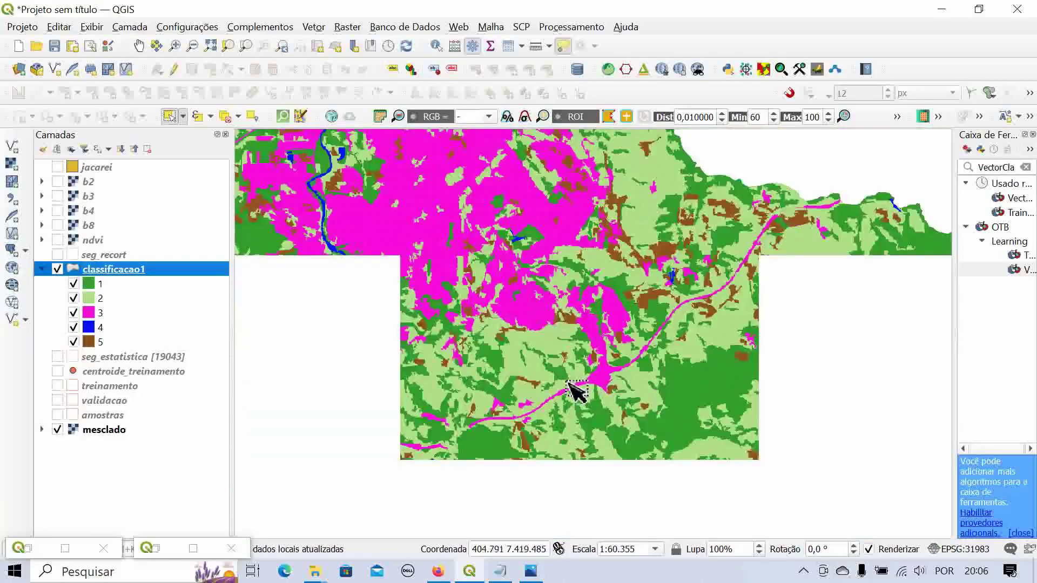
pyautogui.scroll(-2, 465, 370)
pyautogui.scroll(2, 524, 324)
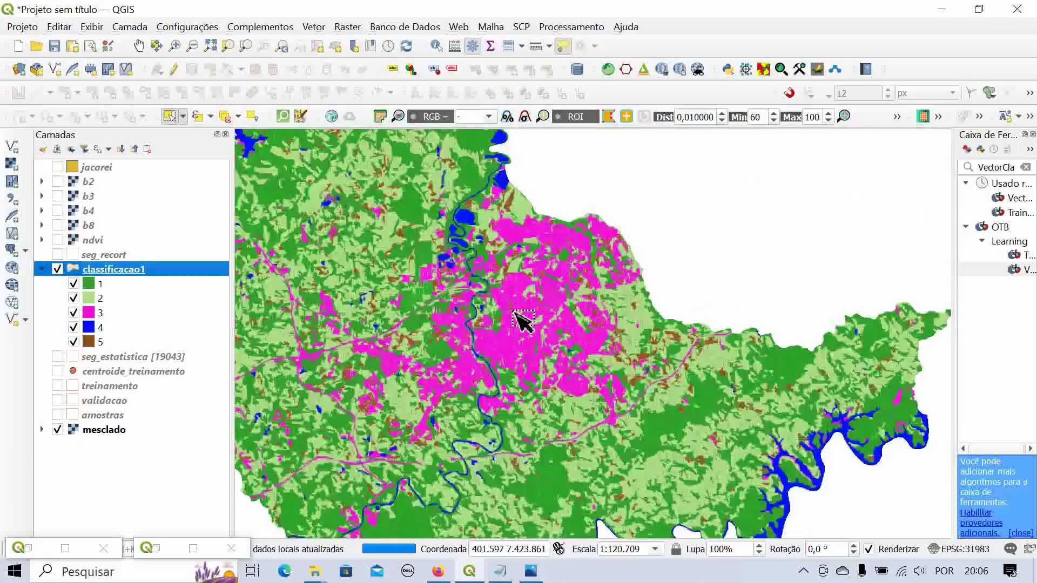
pyautogui.scroll(1, 540, 292)
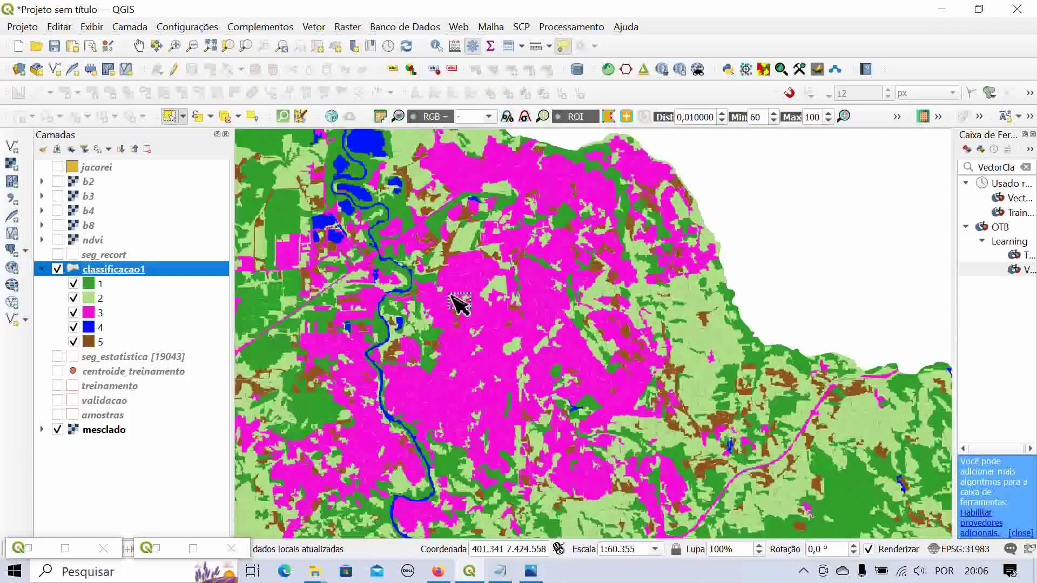
pyautogui.scroll(-1, 460, 303)
pyautogui.scroll(-1, 457, 305)
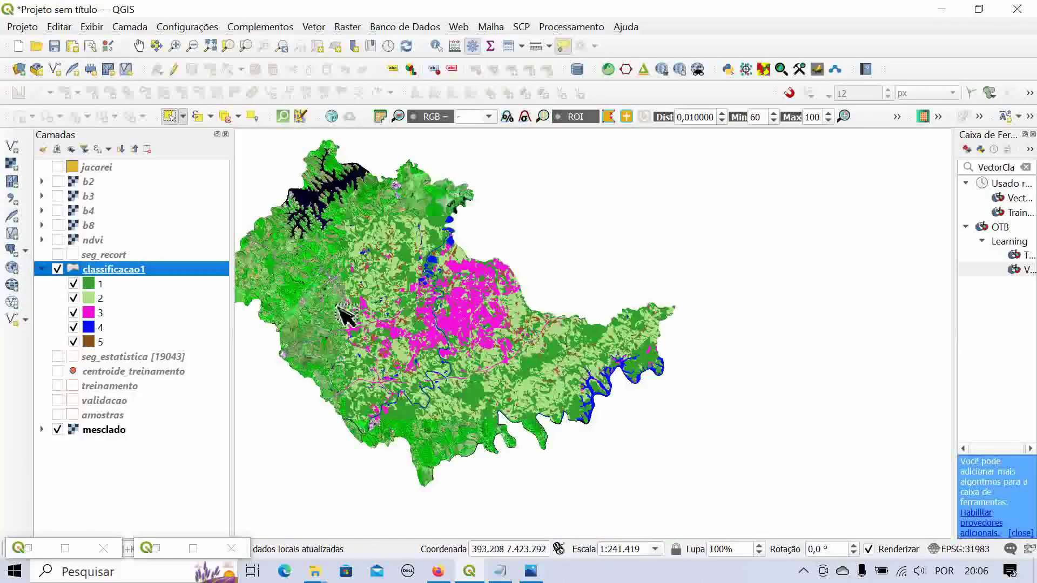
pyautogui.scroll(1, 502, 331)
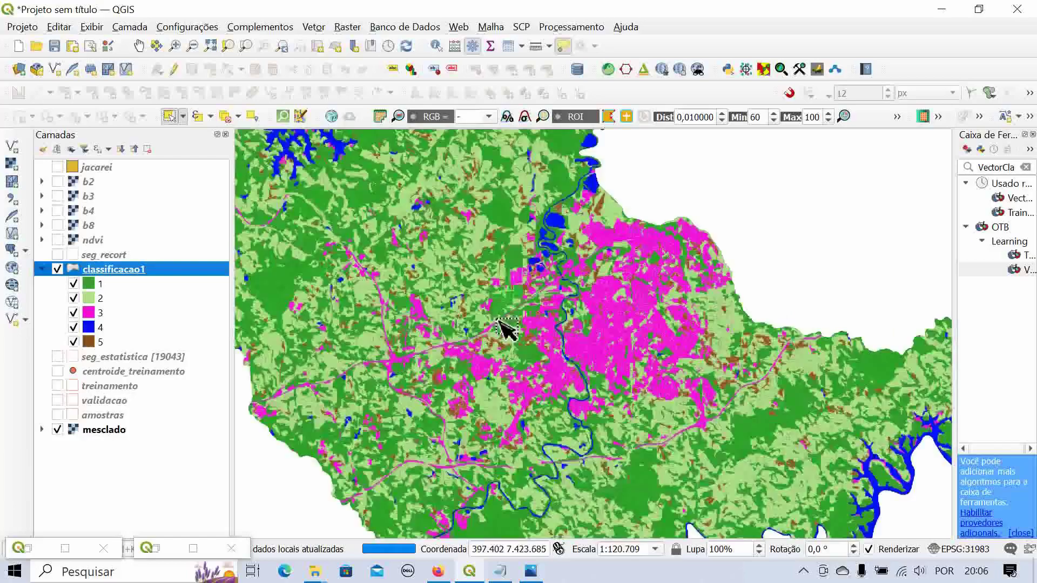
pyautogui.scroll(1, 486, 366)
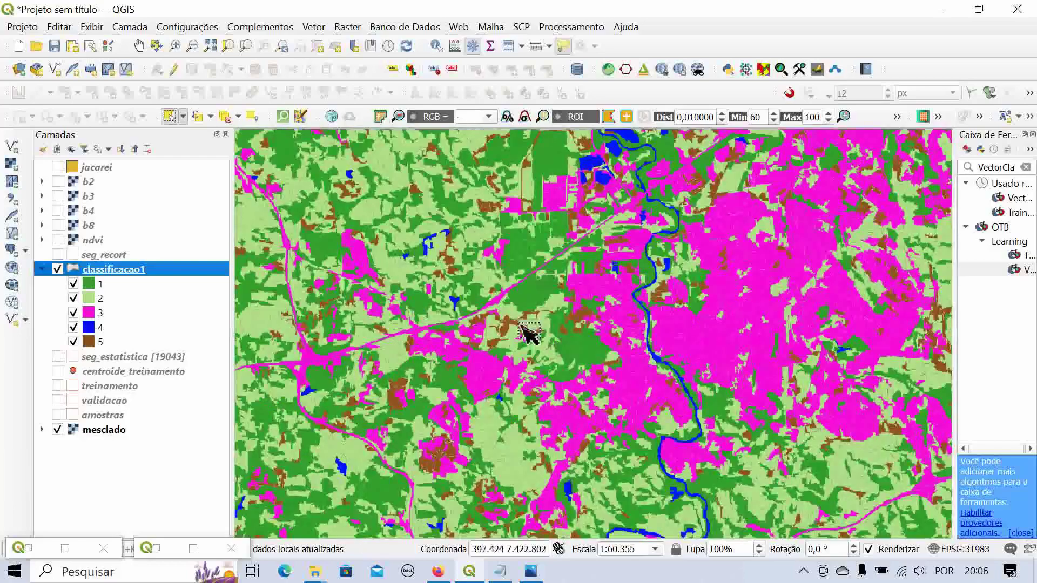
pyautogui.scroll(1, 522, 332)
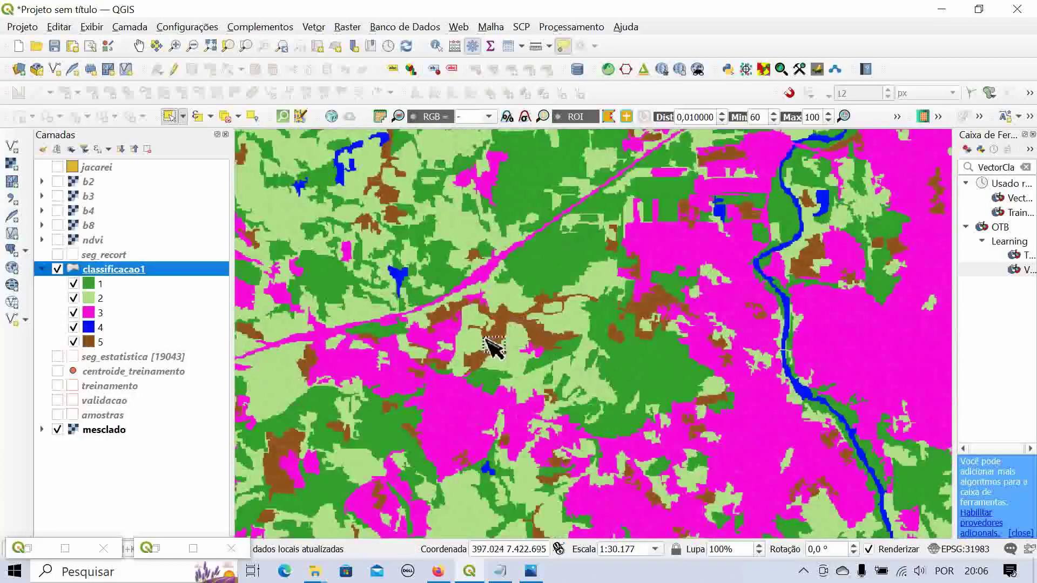
pyautogui.scroll(1, 536, 335)
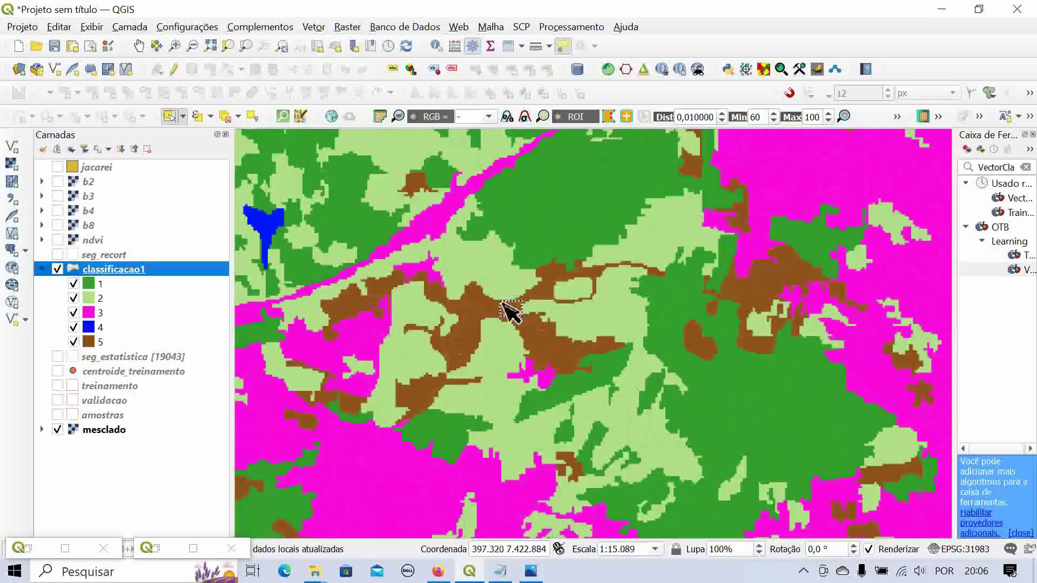
pyautogui.click(58, 269)
pyautogui.click(57, 269)
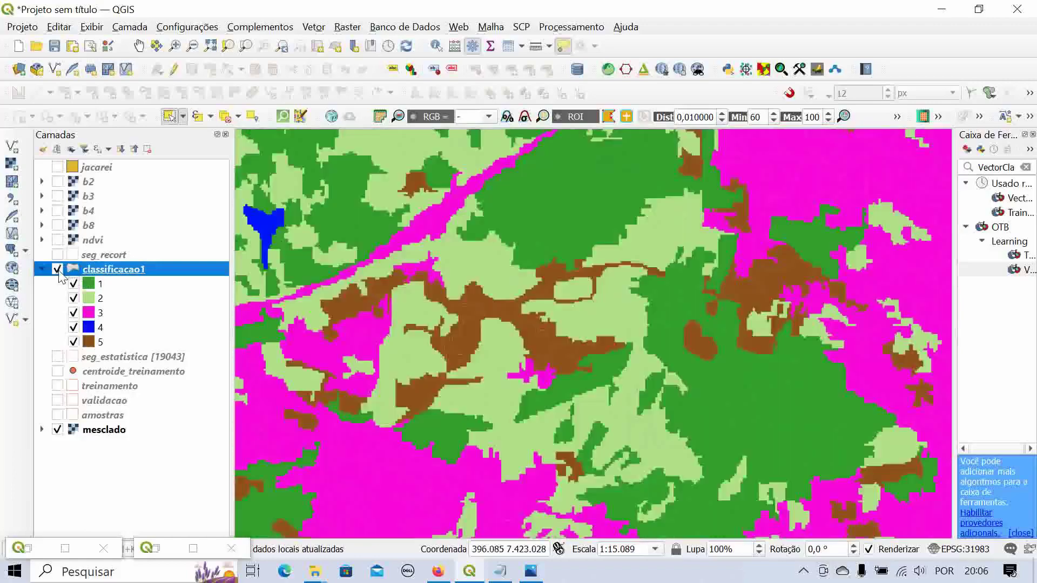
pyautogui.click(57, 269)
pyautogui.click(57, 270)
# - Examine the northwestern part of the classification, then hide classificacao1 and inspect the mesclado image over the urban area and highway junction
pyautogui.hotkey('ctrl', 'shift', 'f')
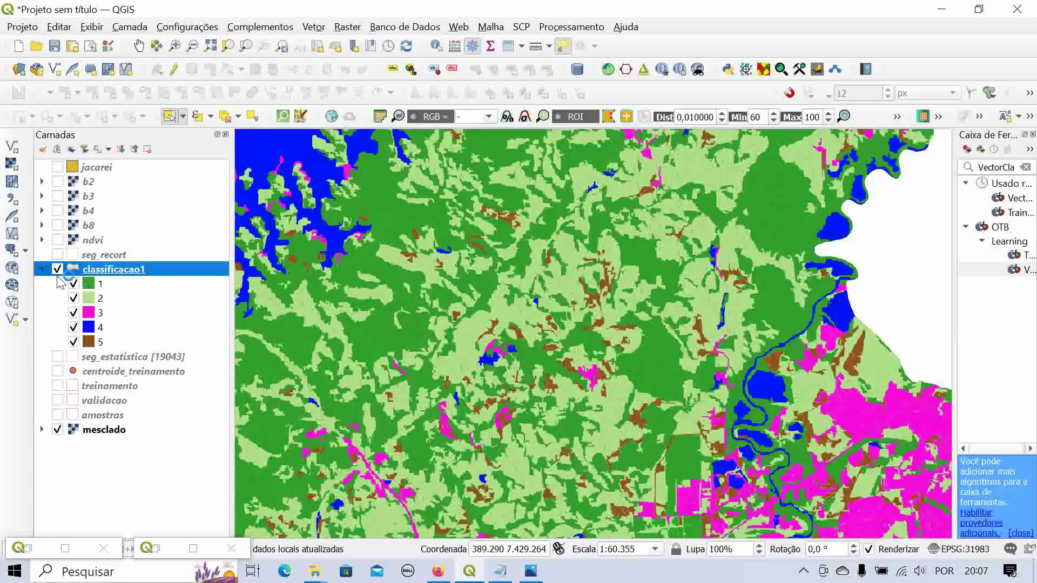
pyautogui.scroll(-1, 617, 335)
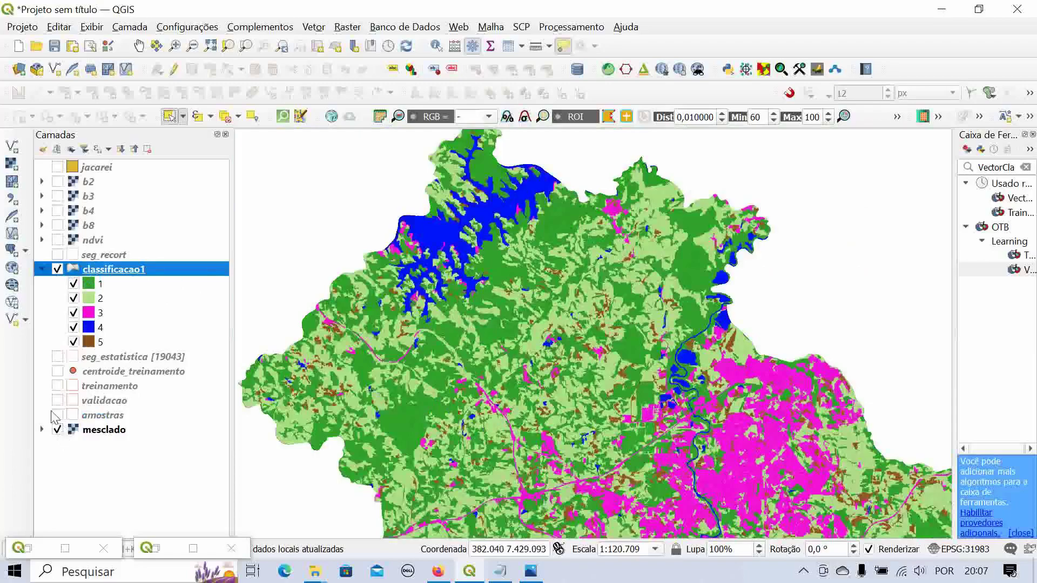
pyautogui.click(57, 269)
pyautogui.scroll(-1, 596, 336)
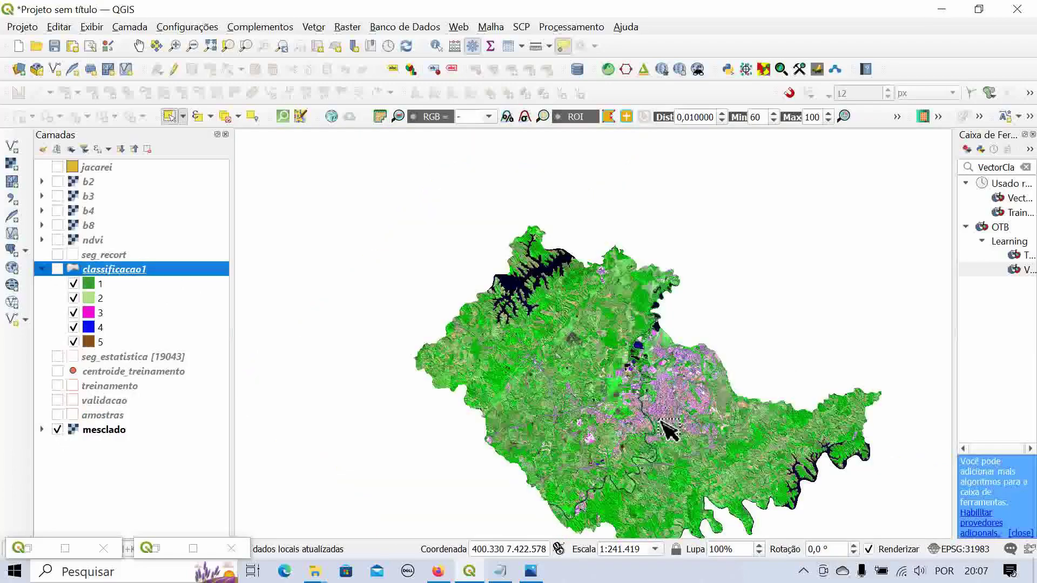
pyautogui.scroll(1, 721, 478)
pyautogui.scroll(1, 695, 456)
pyautogui.scroll(1, 783, 365)
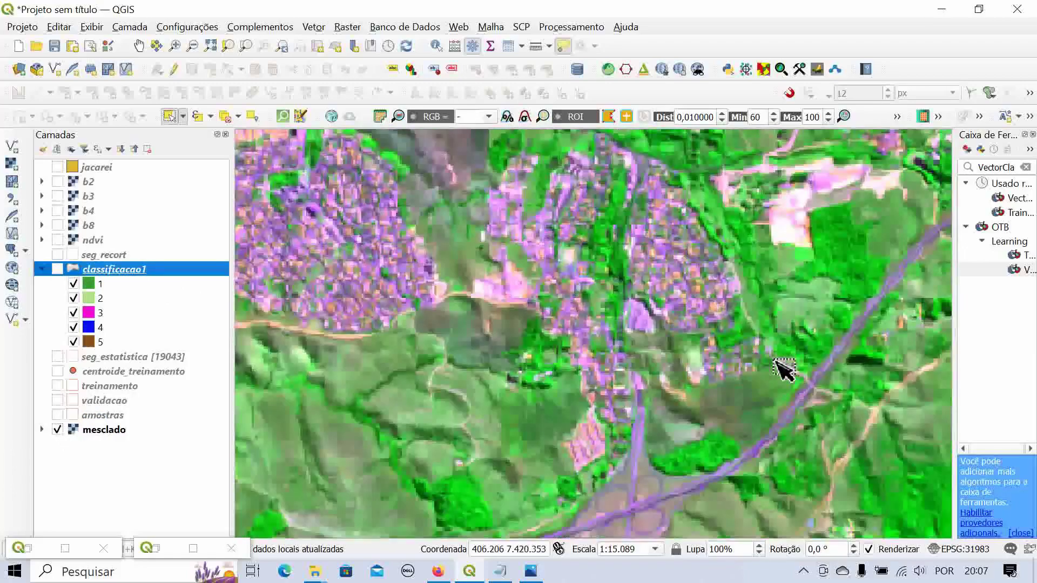
pyautogui.scroll(-1, 741, 357)
pyautogui.scroll(-1, 741, 358)
pyautogui.scroll(-1, 750, 378)
pyautogui.scroll(1, 702, 345)
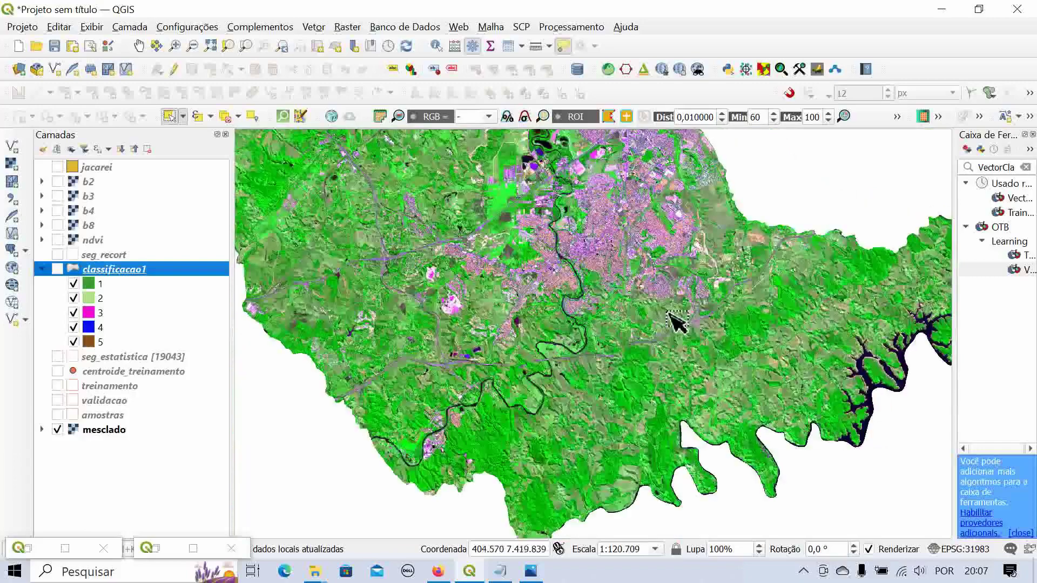
# - Add the Google Satellite basemap from QuickMapServices to the project
pyautogui.scroll(-1, 532, 243)
pyautogui.scroll(-1, 493, 193)
pyautogui.scroll(2, 491, 168)
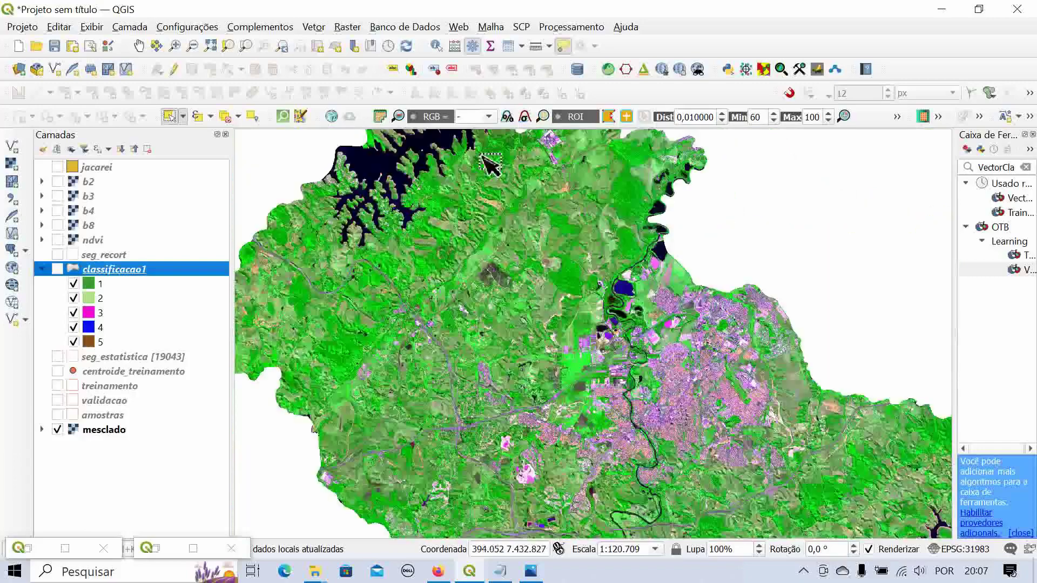
pyautogui.click(458, 27)
pyautogui.moveTo(567, 135)
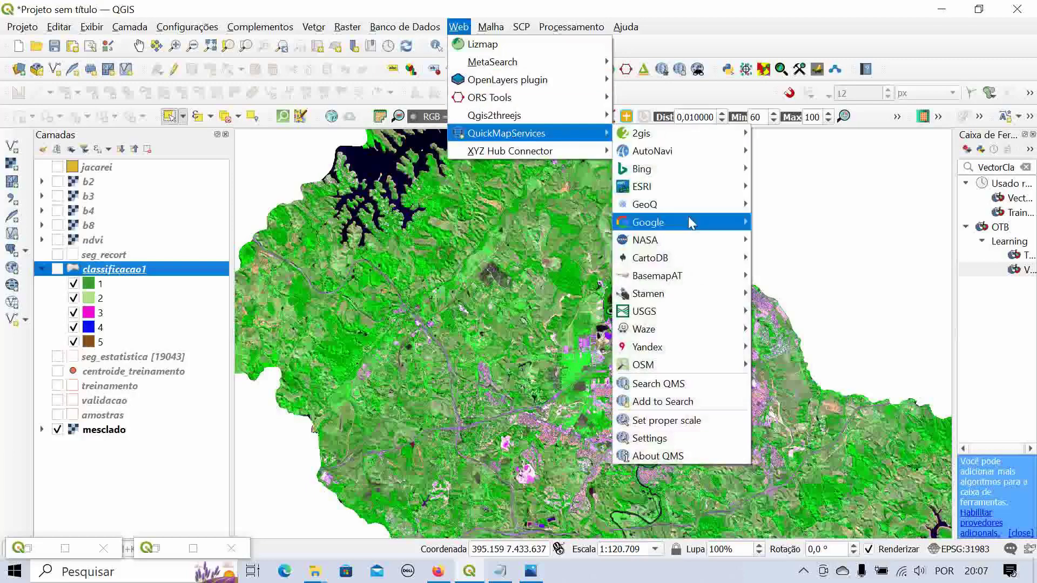
pyautogui.moveTo(702, 222)
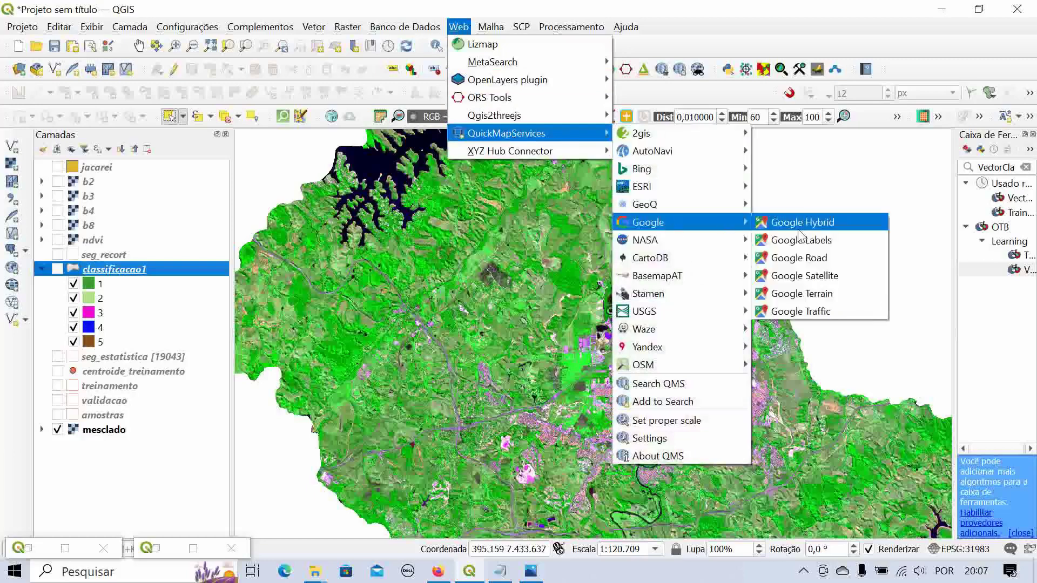
pyautogui.click(820, 274)
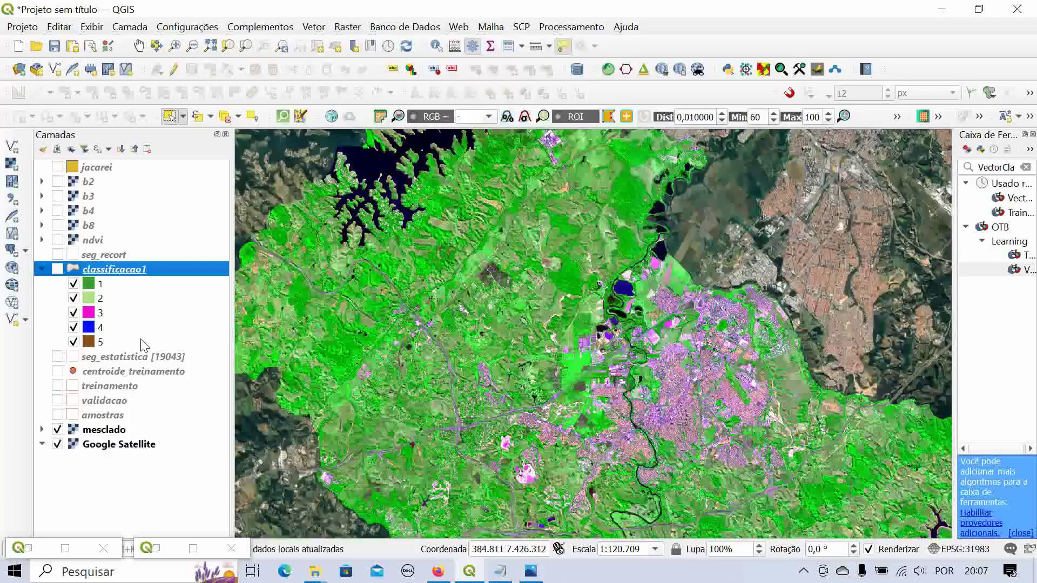
# - Hide the mesclado image and show classificacao1 over the Google Satellite basemap
pyautogui.click(58, 430)
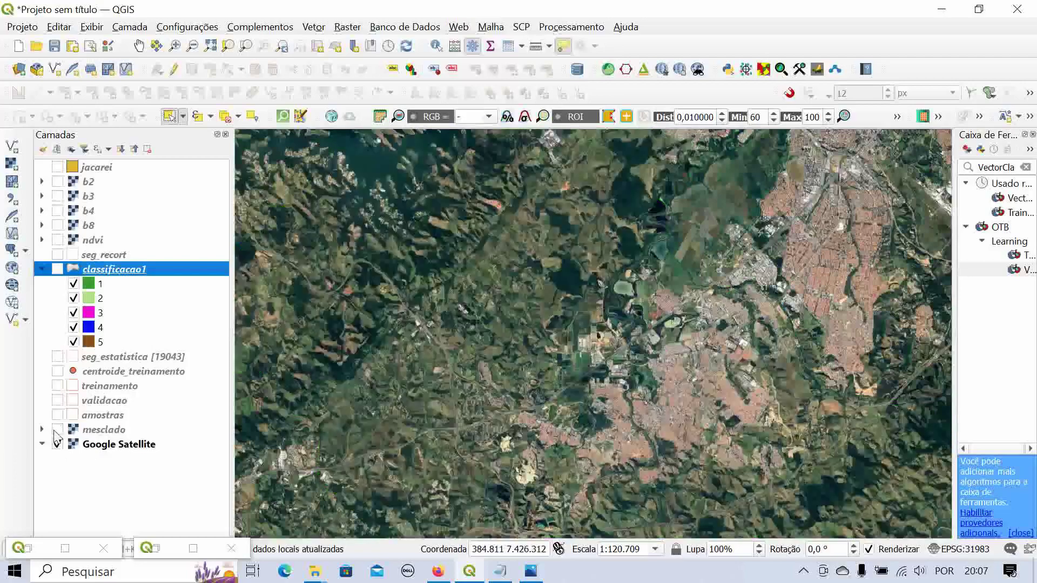
pyautogui.press('Right')
pyautogui.press('Down')
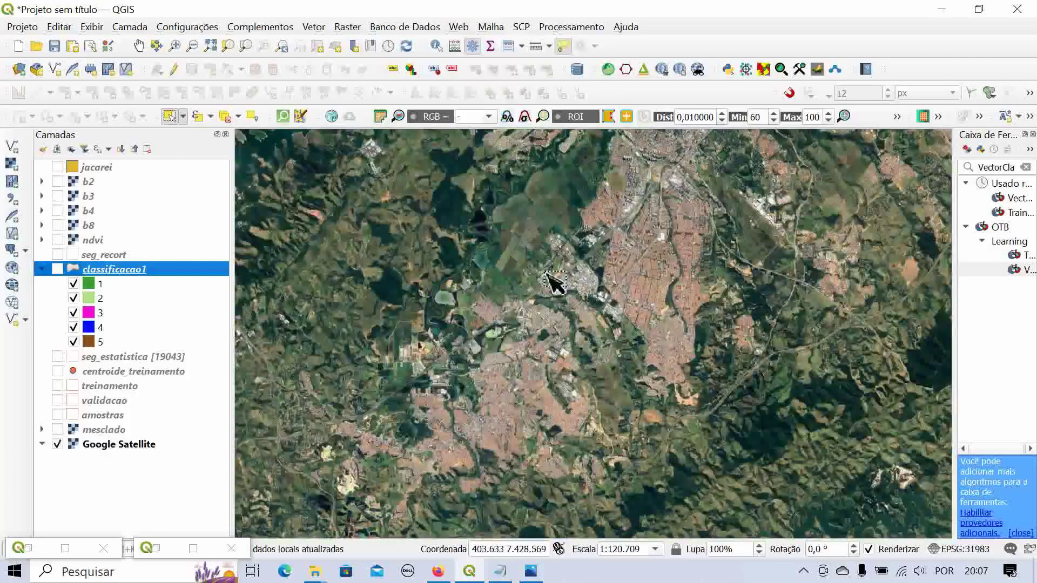
pyautogui.click(57, 269)
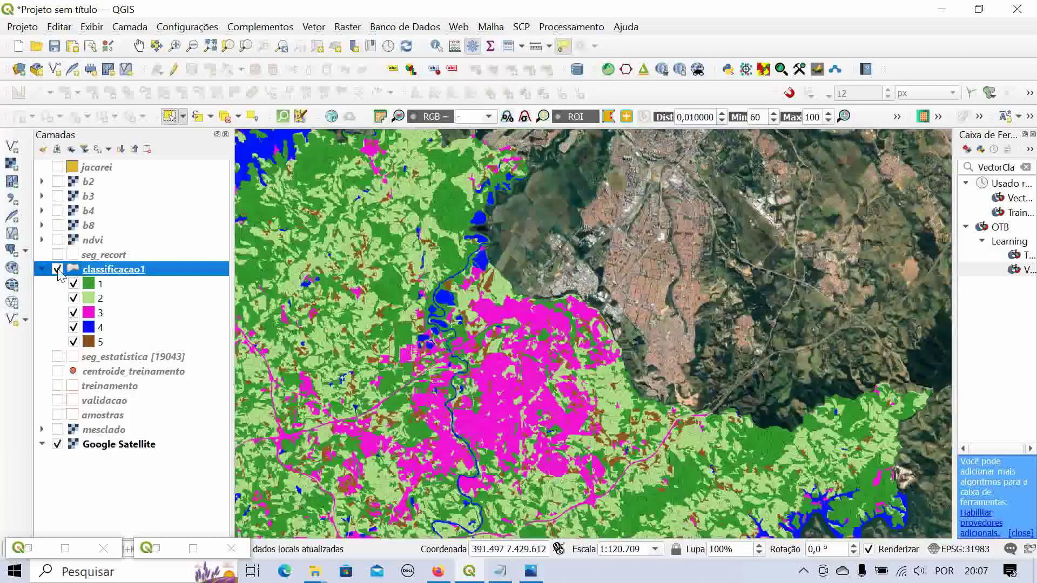
pyautogui.press('Left')
pyautogui.press('Down')
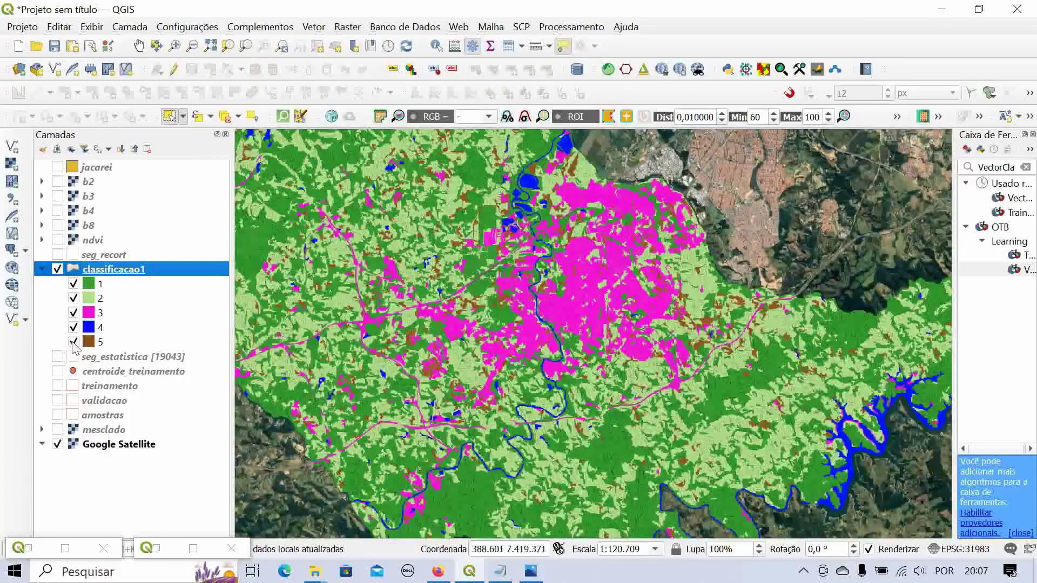
# - Turn off the visibility of classes 5, 4, 3, 2 and 1 in classificacao1
pyautogui.click(74, 342)
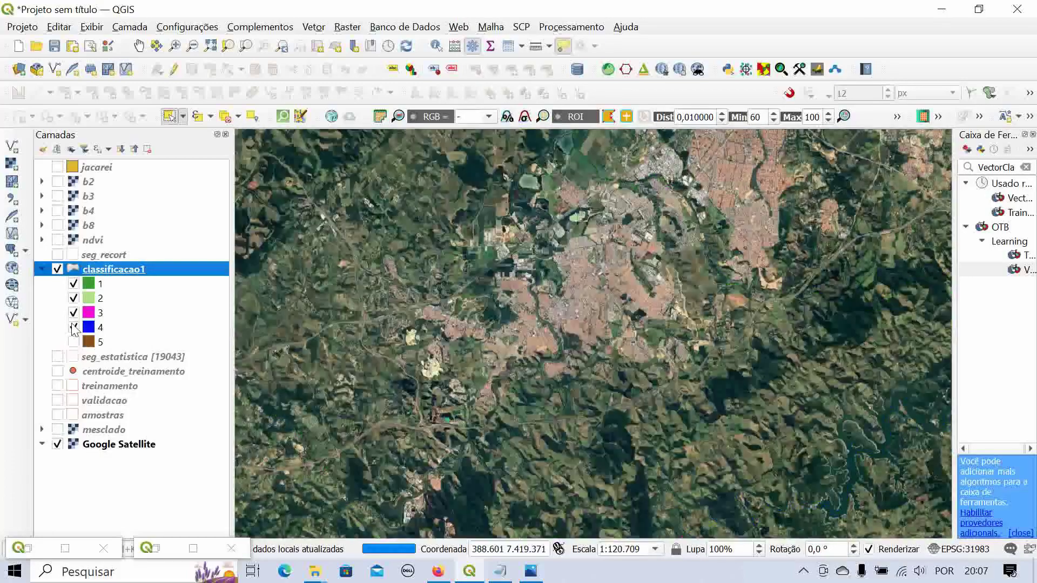
pyautogui.click(73, 327)
pyautogui.click(73, 313)
pyautogui.click(74, 297)
pyautogui.click(74, 284)
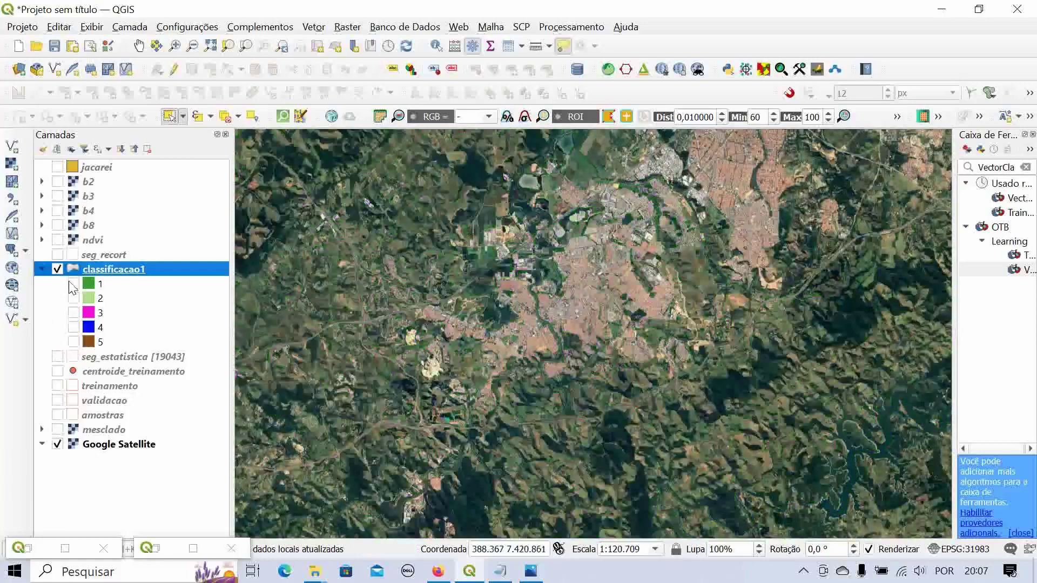
# - Show only class 1 and compare it with Google Satellite around the southeastern reservoir by toggling the class's visibility
pyautogui.scroll(-1, 614, 419)
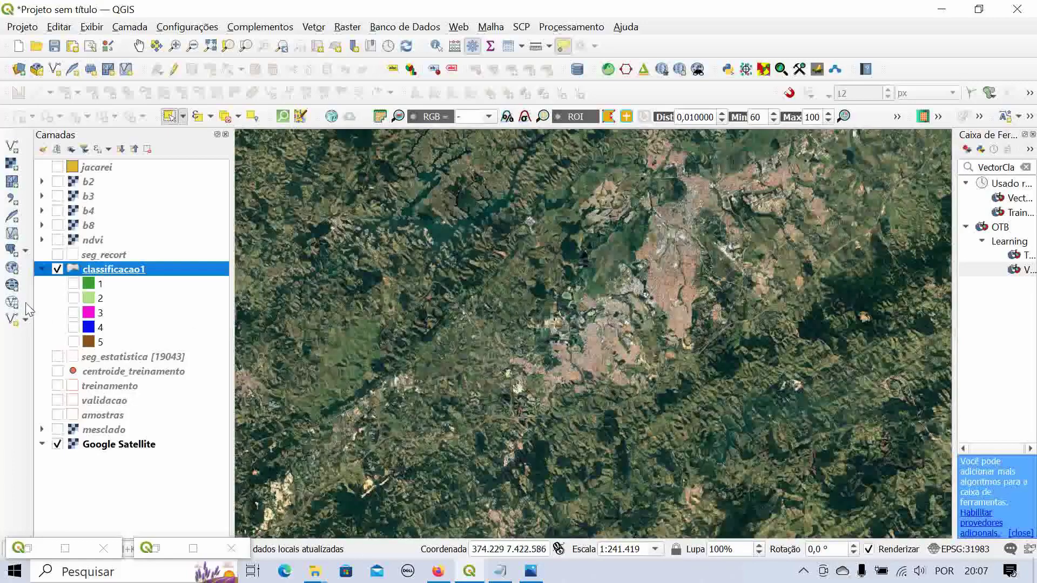
pyautogui.click(73, 283)
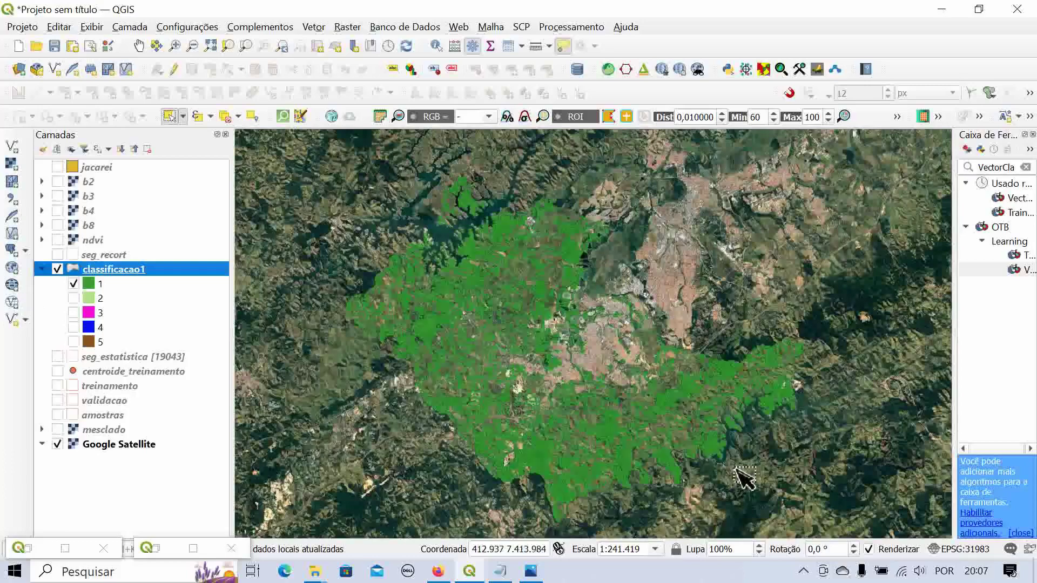
pyautogui.scroll(2, 737, 477)
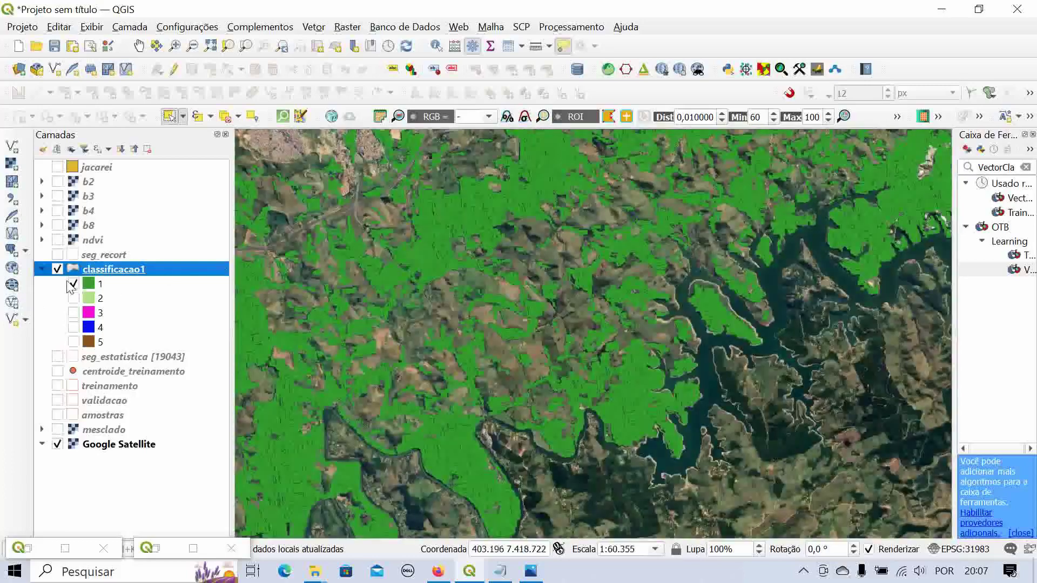
pyautogui.click(74, 284)
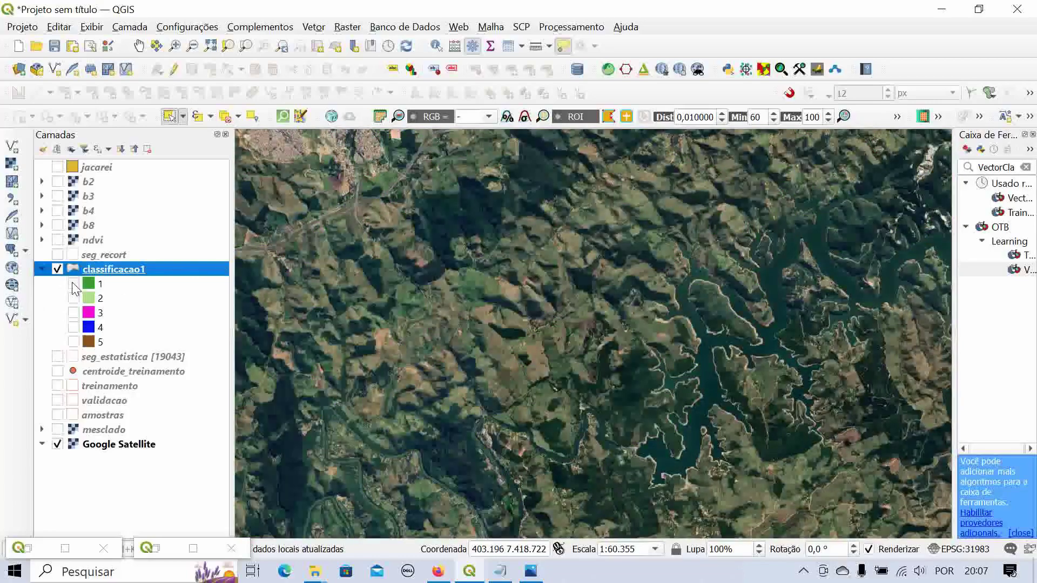
pyautogui.click(73, 285)
pyautogui.click(74, 284)
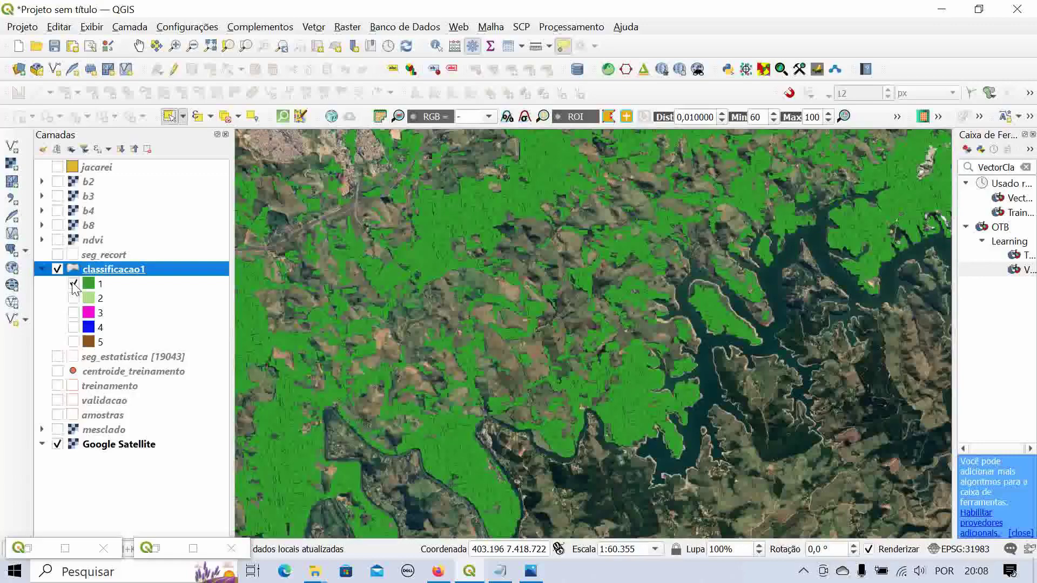
pyautogui.click(74, 284)
pyautogui.click(74, 284)
pyautogui.click(74, 284)
pyautogui.scroll(-1, 586, 280)
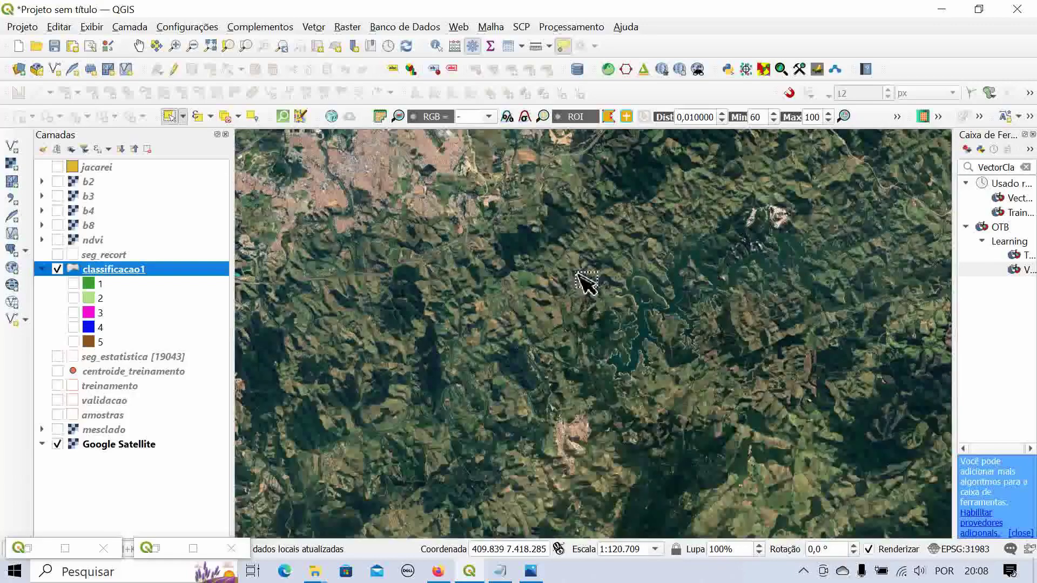
# - Compare class 1 with Google Satellite over the dark forest patch southeast of the urban area, then hide the class
pyautogui.scroll(1, 615, 178)
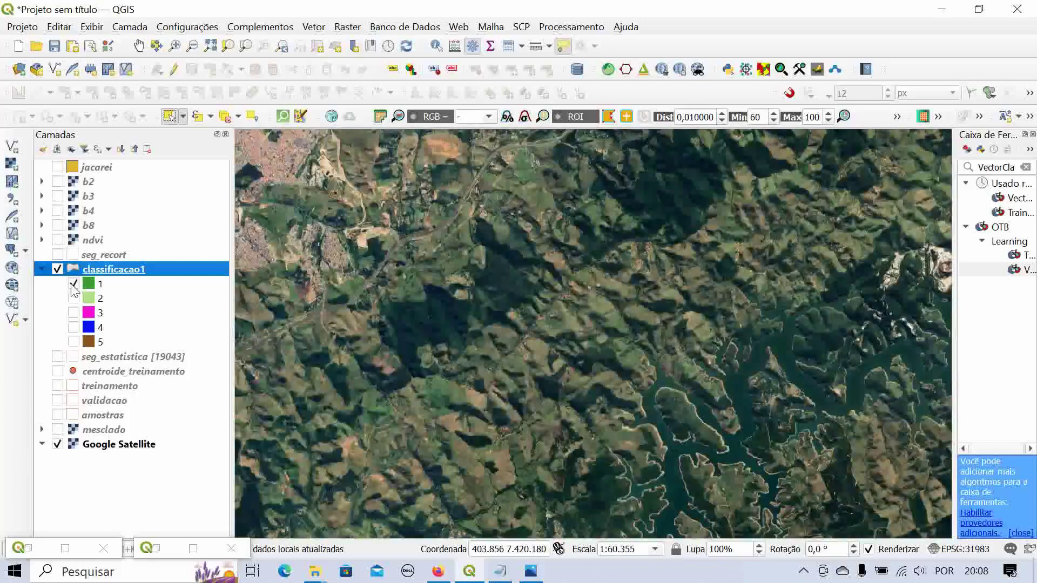
pyautogui.click(74, 285)
pyautogui.scroll(2, 424, 356)
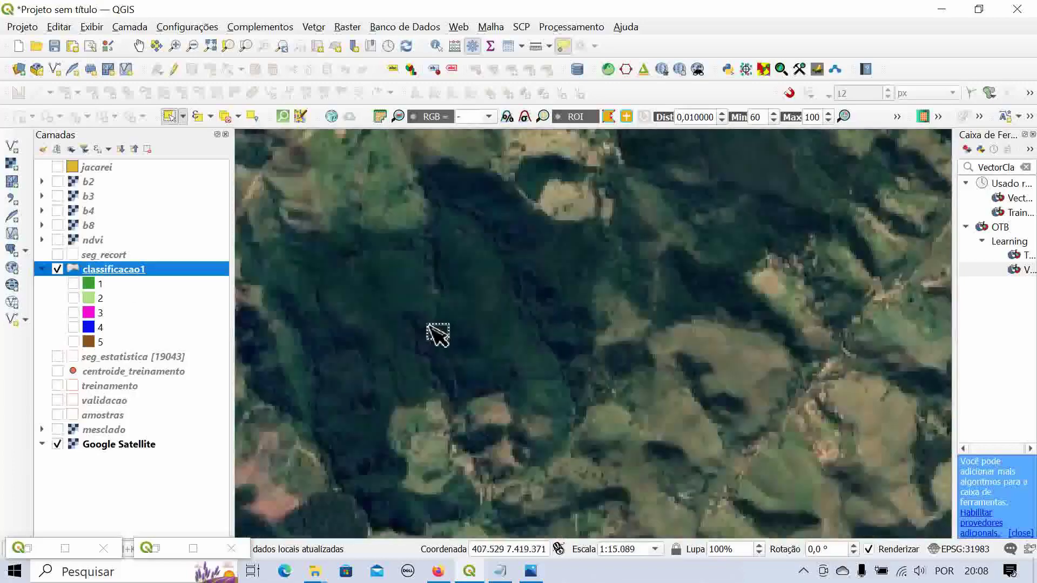
pyautogui.scroll(-1, 468, 299)
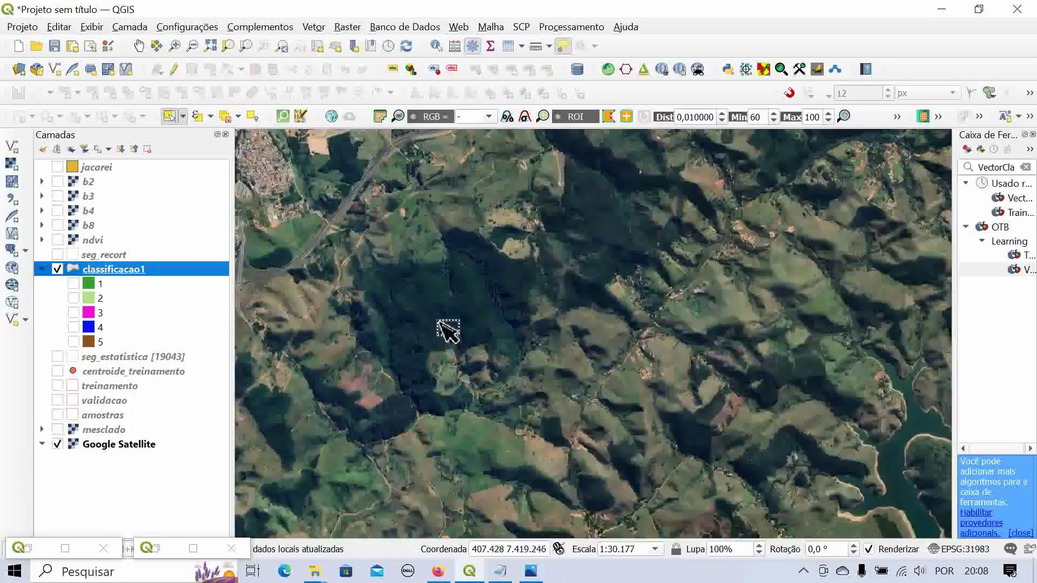
pyautogui.click(74, 284)
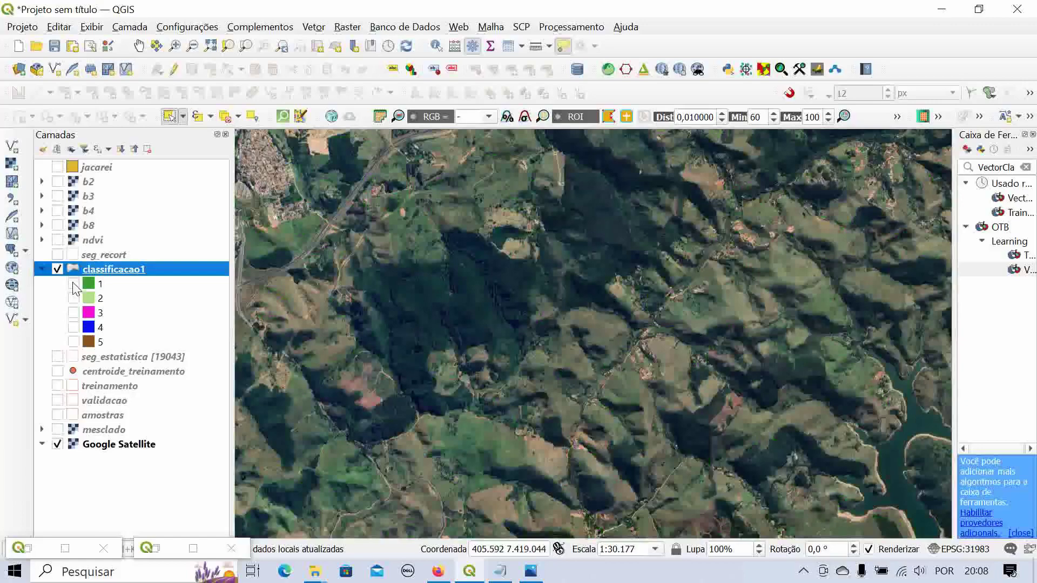
pyautogui.click(73, 284)
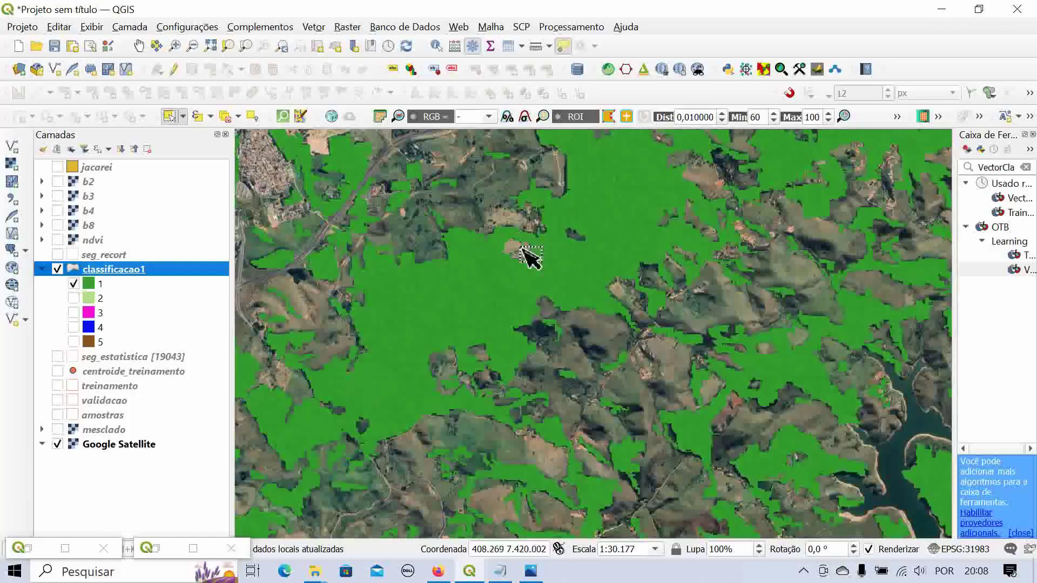
pyautogui.click(73, 284)
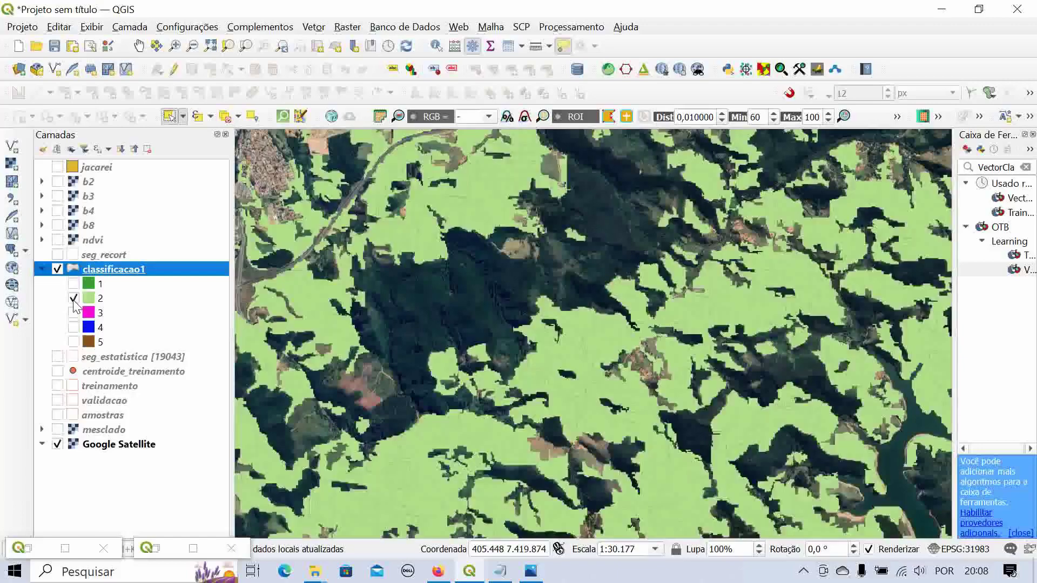
# - Compare class 2 with Google Satellite over the hills between the highway and the reservoir, leaving the class hidden
pyautogui.scroll(-2, 648, 330)
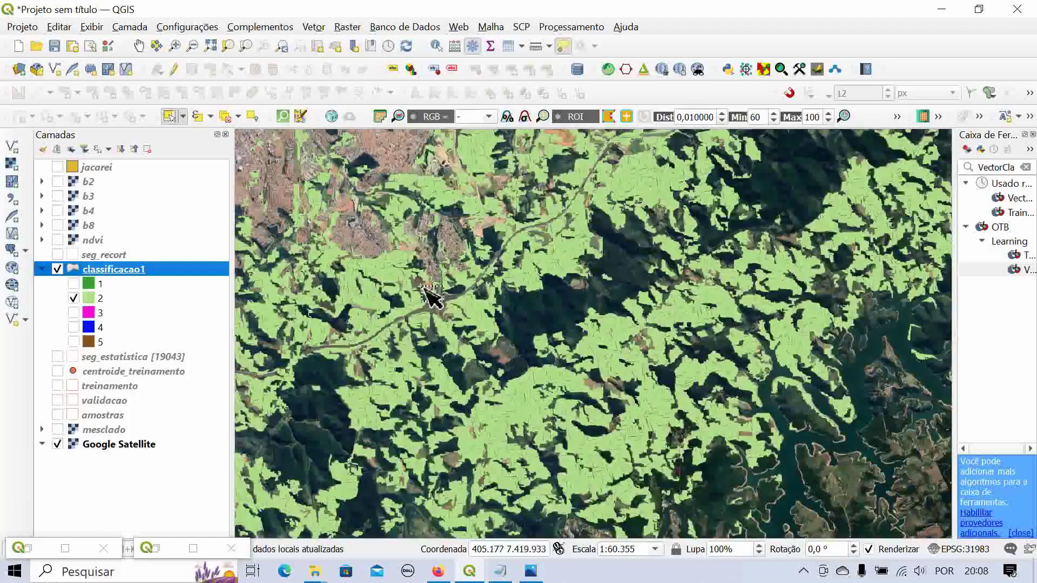
pyautogui.scroll(-1, 513, 289)
pyautogui.scroll(2, 474, 271)
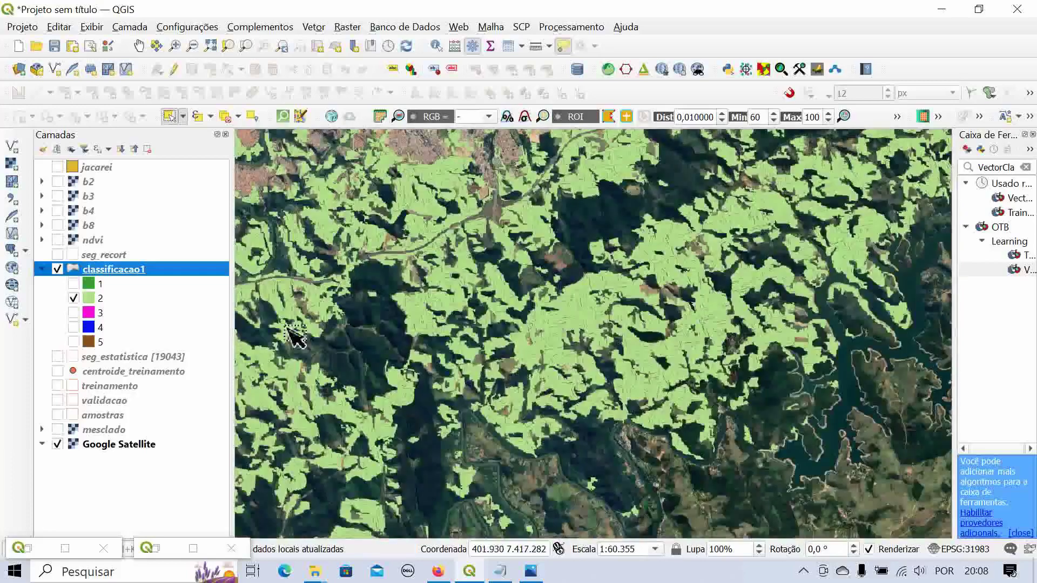
pyautogui.click(74, 298)
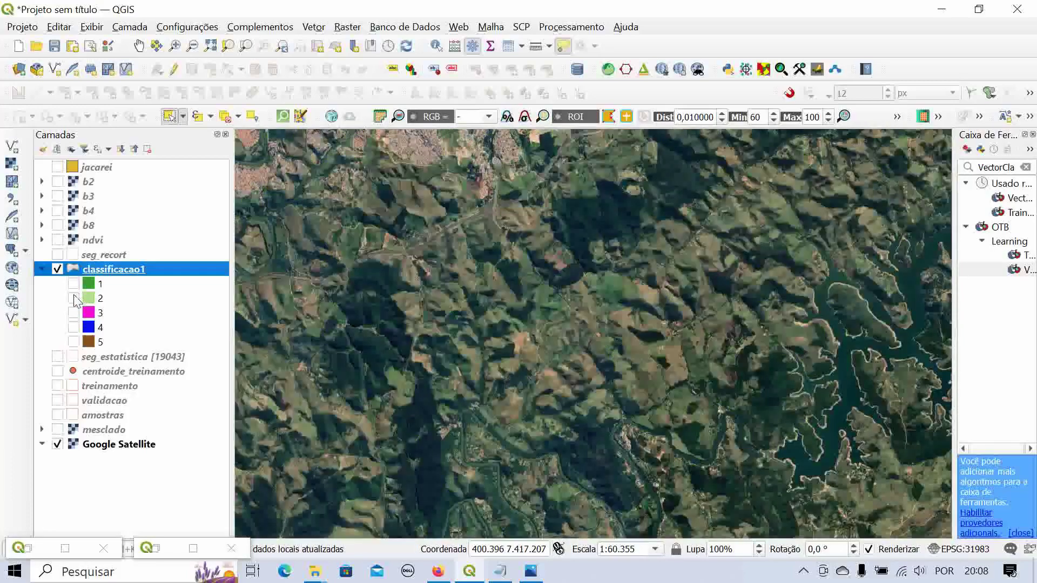
pyautogui.click(74, 299)
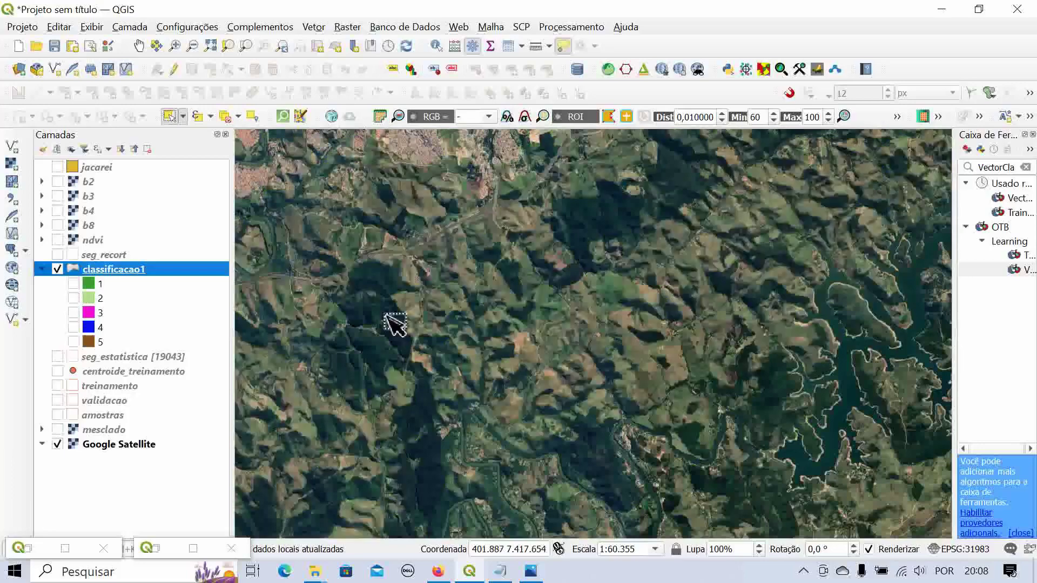
# - Show class 3 and compare it with Google Satellite over the urban area by repeatedly toggling the class's visibility
pyautogui.scroll(-1, 527, 317)
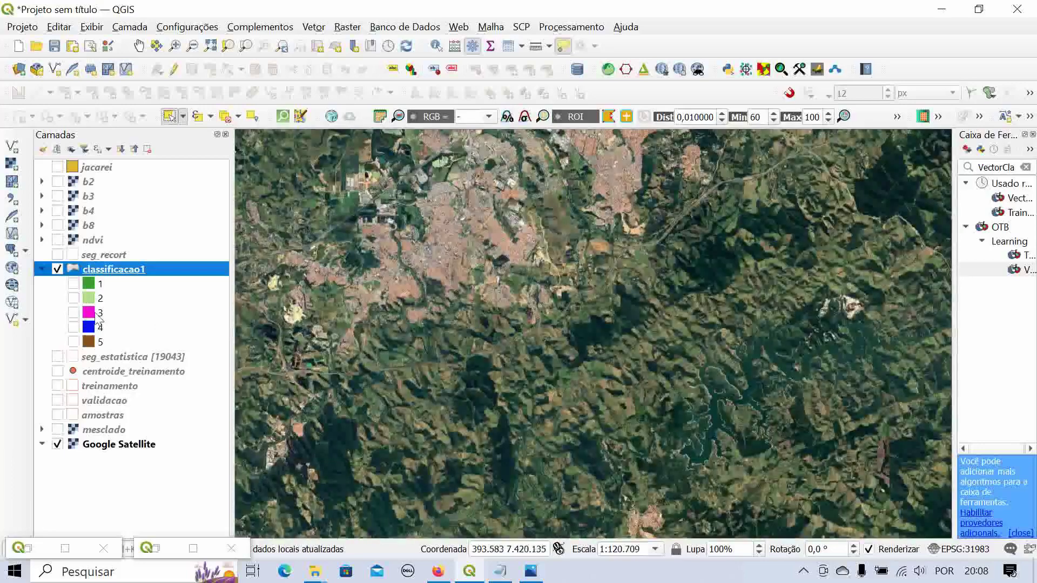
pyautogui.click(74, 313)
pyautogui.scroll(-1, 500, 335)
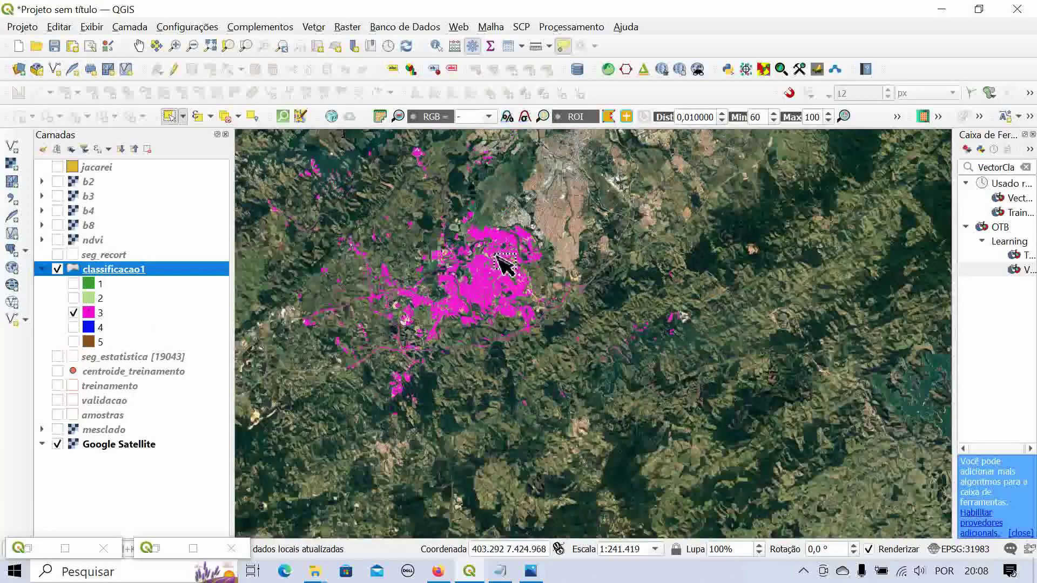
pyautogui.scroll(1, 454, 283)
pyautogui.scroll(1, 454, 283)
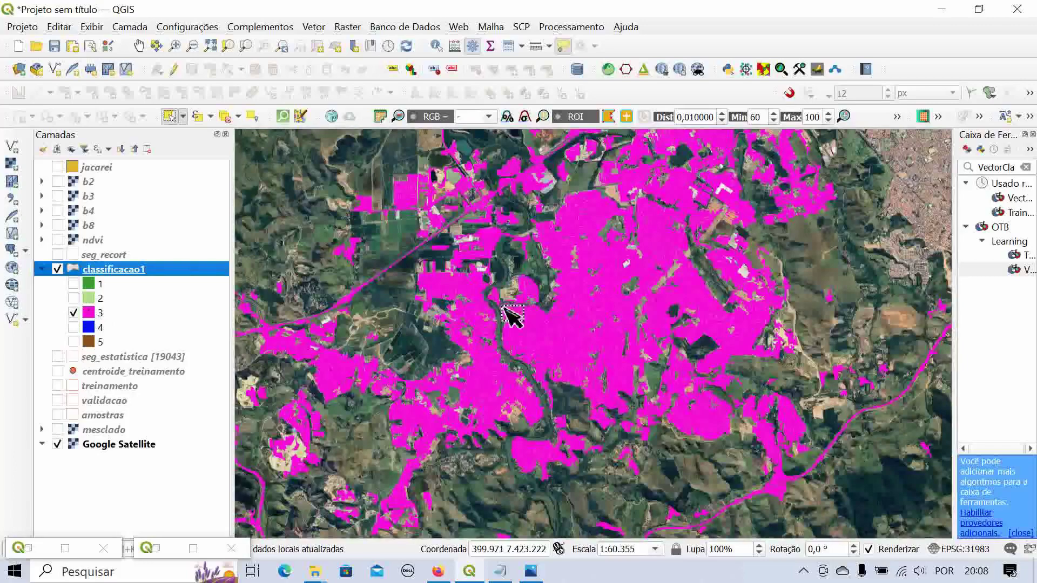
pyautogui.click(73, 314)
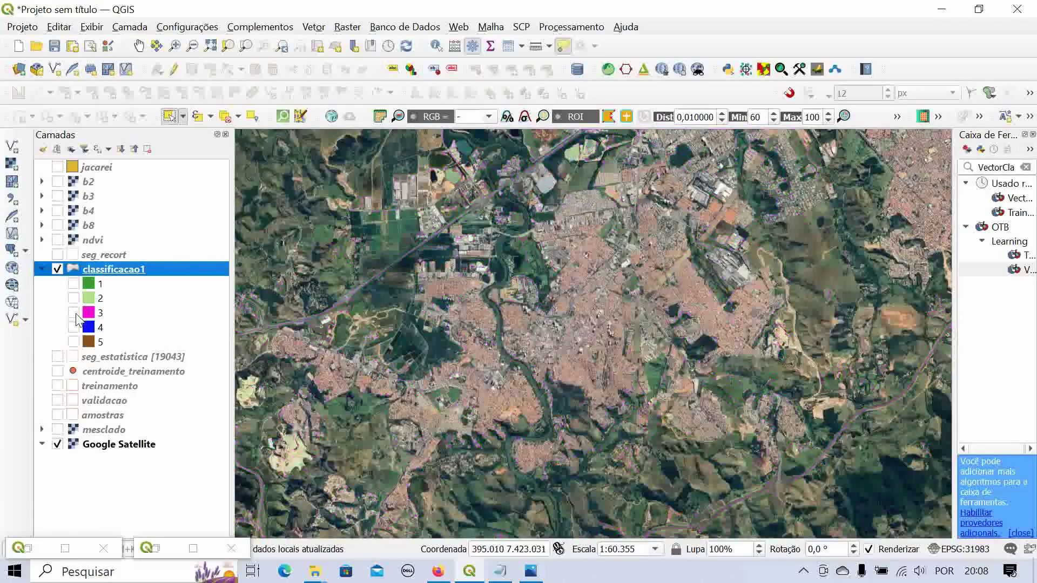
pyautogui.click(74, 313)
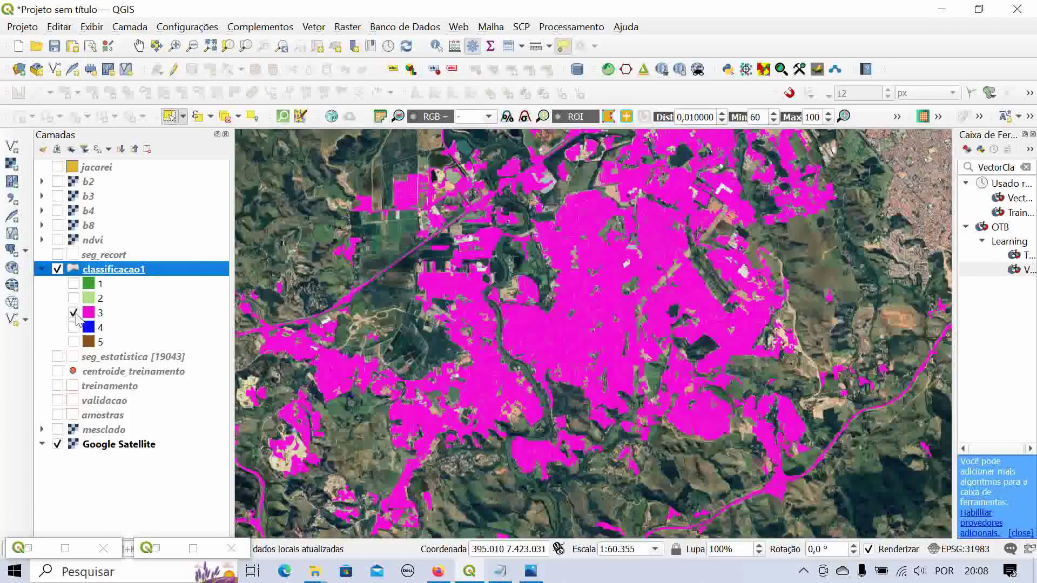
pyautogui.click(76, 315)
pyautogui.click(74, 314)
pyautogui.click(74, 314)
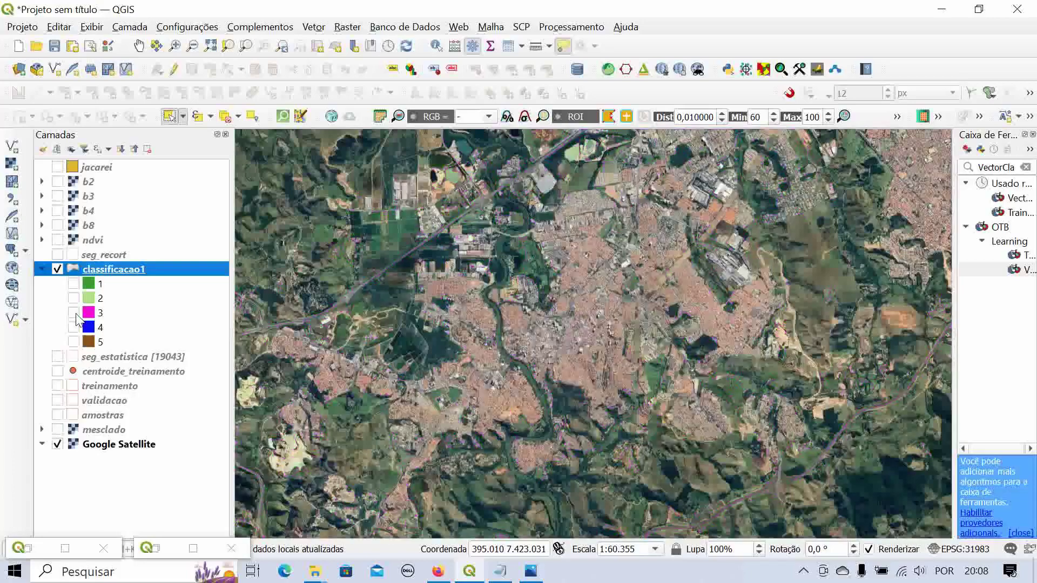
pyautogui.click(74, 314)
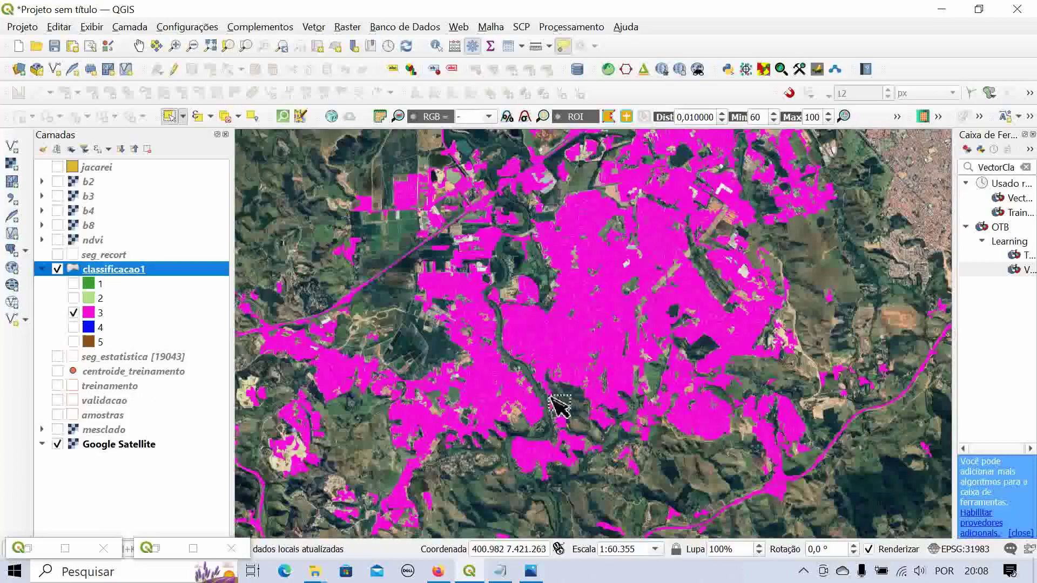
# - Check class 3 against Google Satellite along the highway southwest of the urban area by hiding the class
pyautogui.scroll(-2, 423, 479)
pyautogui.scroll(3, 405, 497)
pyautogui.click(74, 314)
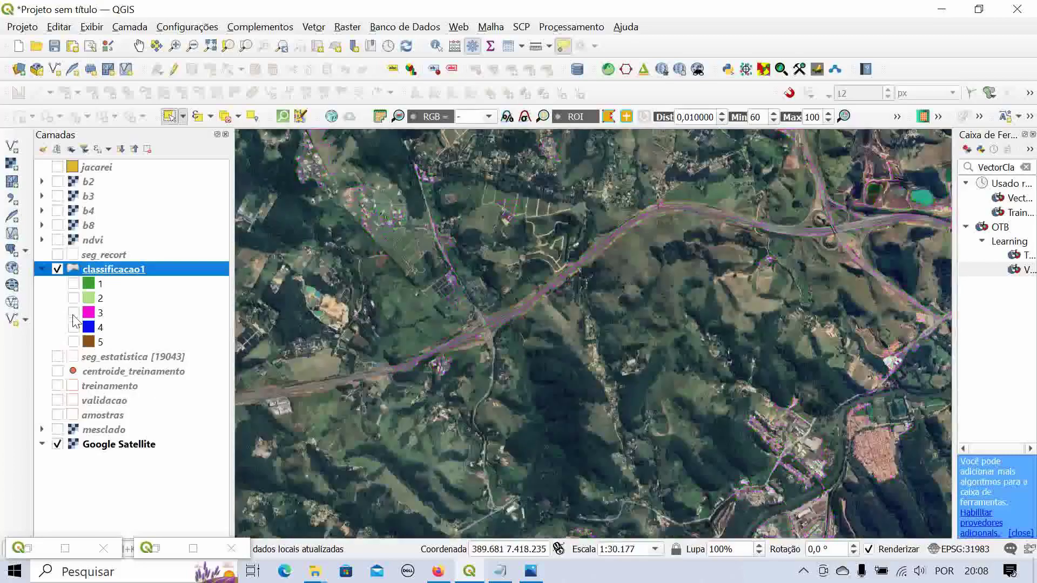
# - Show class 4 and compare it with Google Satellite over the reservoir in the southeast, then hide the class
pyautogui.click(74, 327)
pyautogui.scroll(-3, 670, 354)
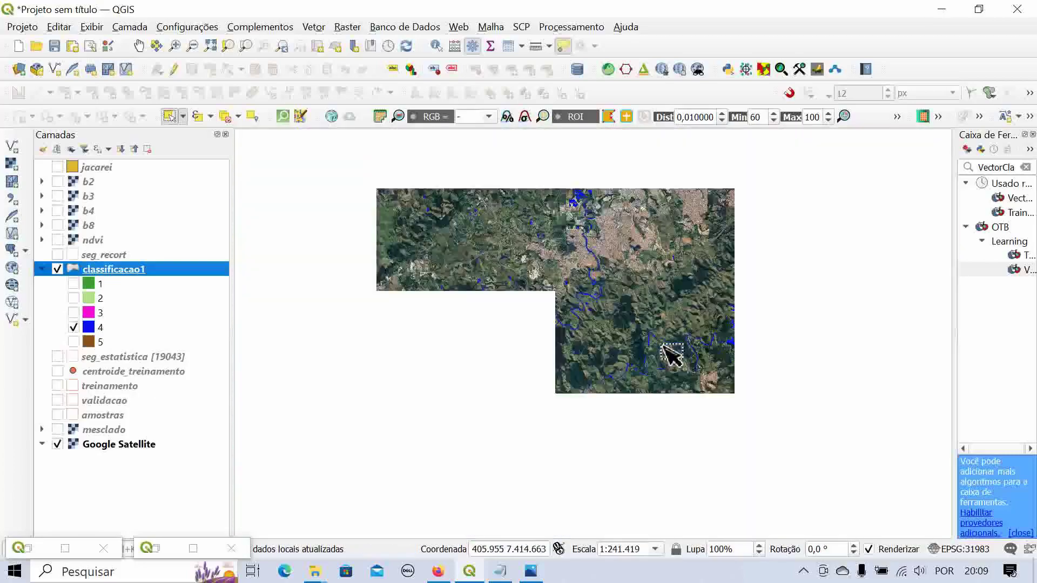
pyautogui.scroll(3, 670, 354)
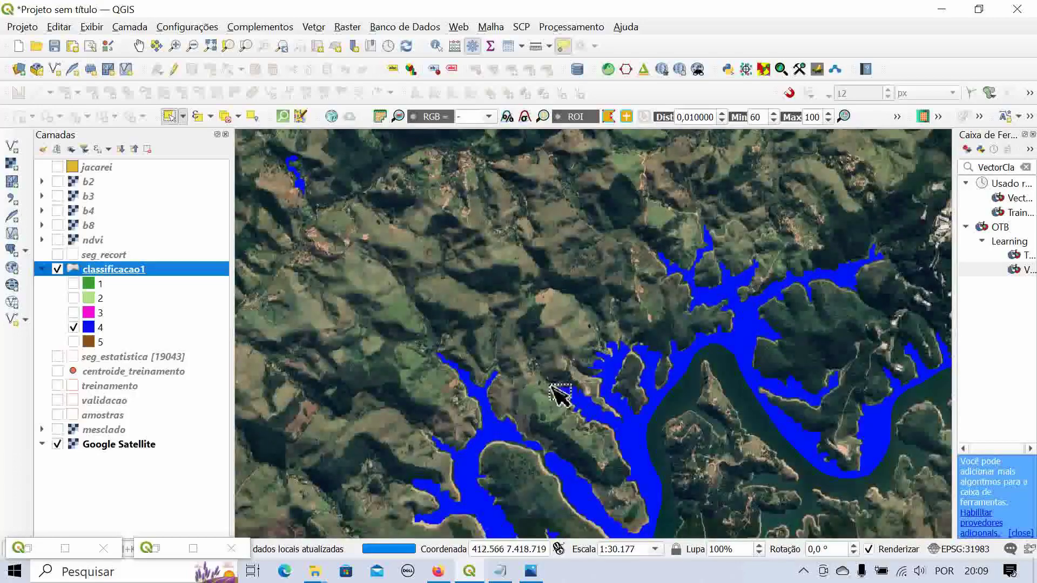
pyautogui.scroll(-1, 552, 387)
pyautogui.click(74, 327)
# - Show class 5 and compare it with Google Satellite along the highway southeast of the urban area, toggling the class's visibility and leaving it hidden
pyautogui.click(74, 341)
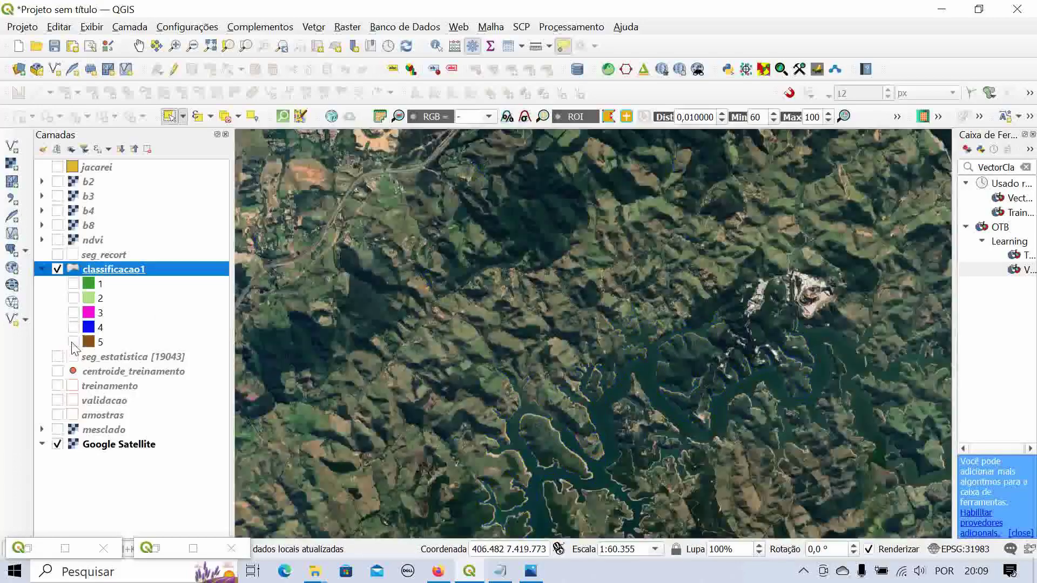
pyautogui.scroll(-1, 595, 405)
pyautogui.scroll(1, 416, 363)
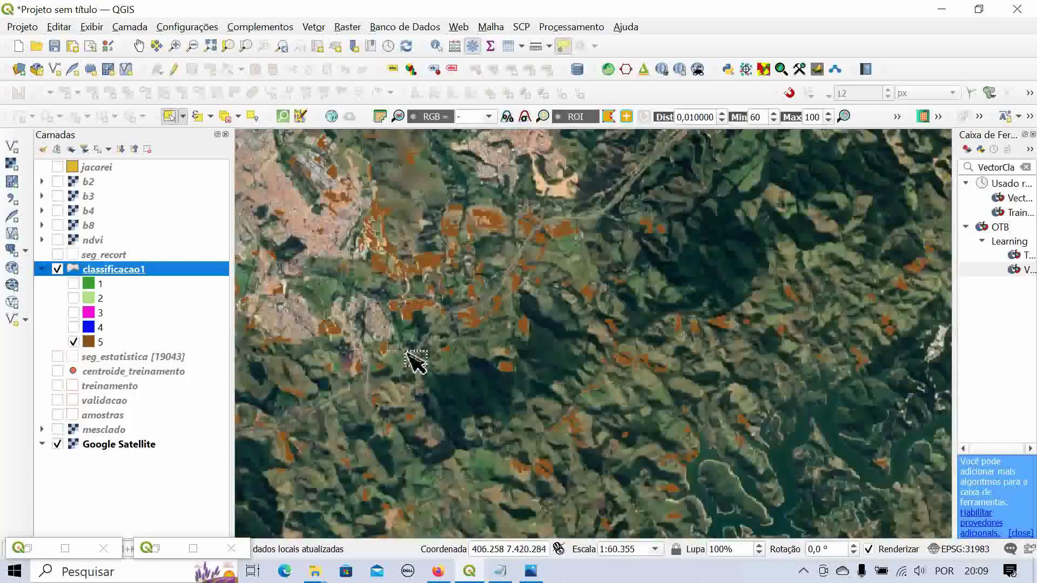
pyautogui.scroll(-1, 448, 328)
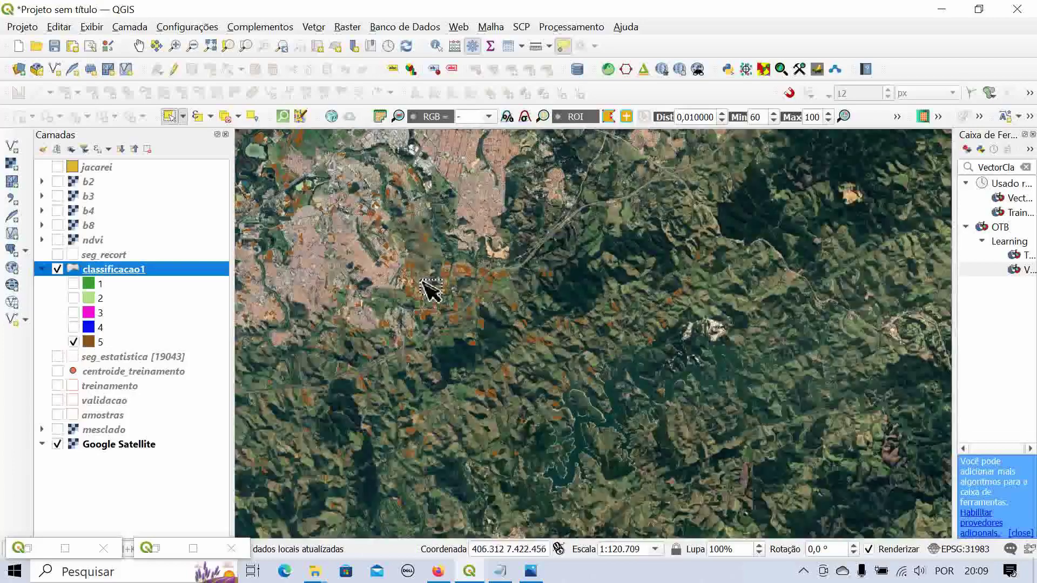
pyautogui.scroll(2, 434, 300)
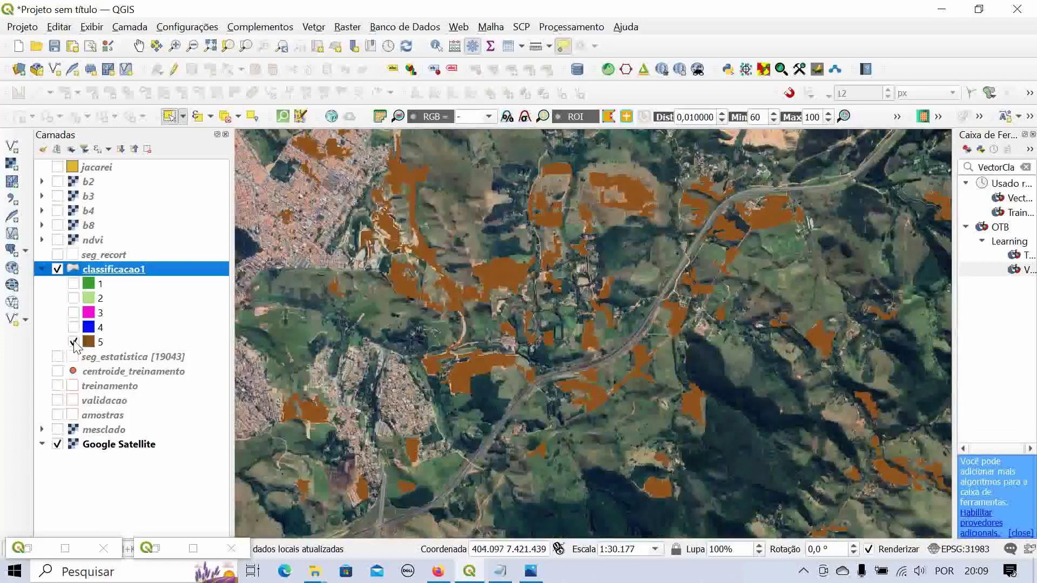
pyautogui.click(74, 342)
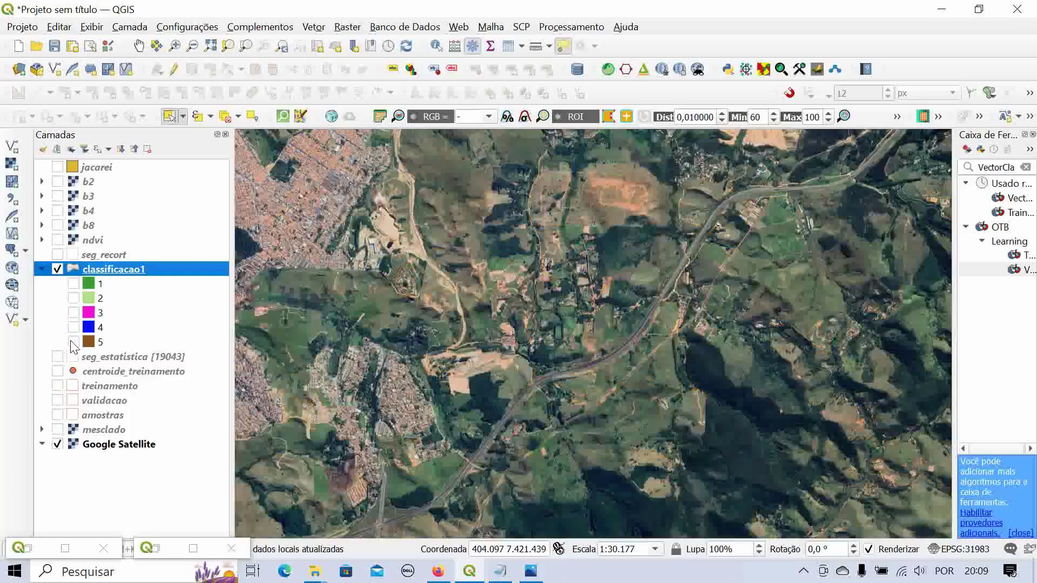
pyautogui.click(74, 342)
pyautogui.click(73, 342)
pyautogui.click(74, 342)
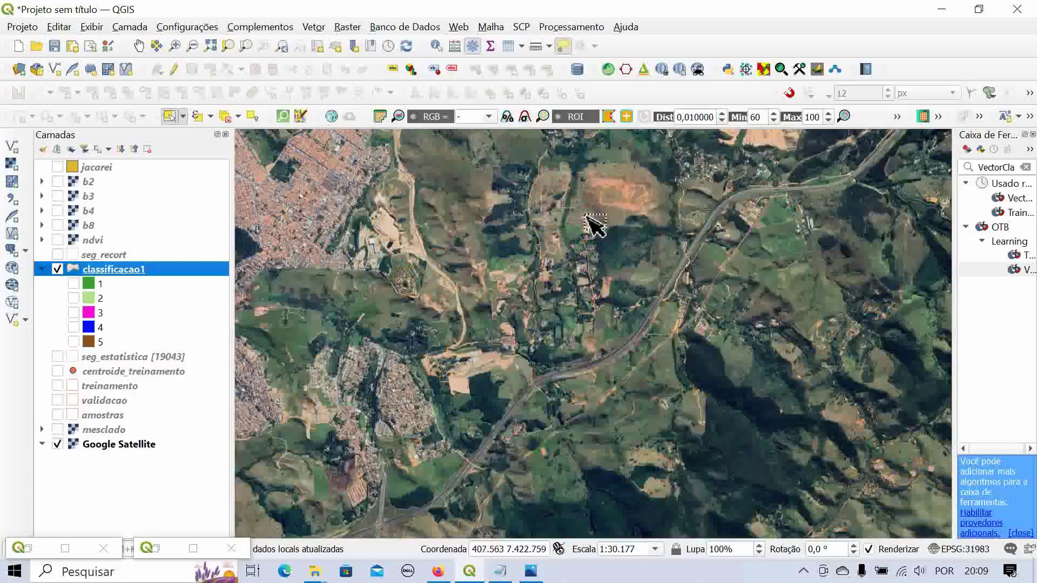
pyautogui.click(73, 342)
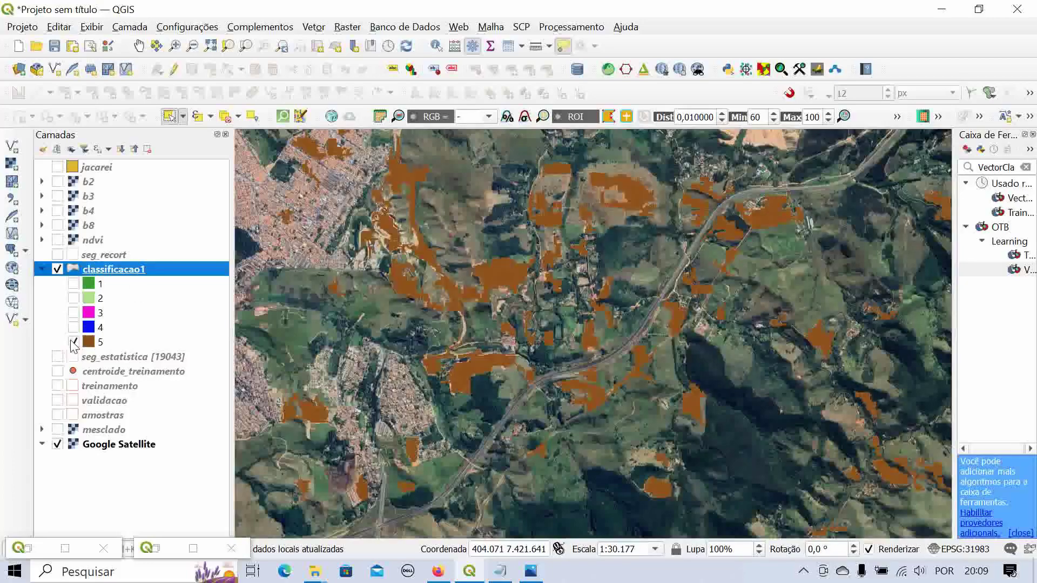
pyautogui.click(74, 342)
# - Inspect the satellite imagery southeast of the city, then show class 5 over the urban area
pyautogui.scroll(2, 578, 371)
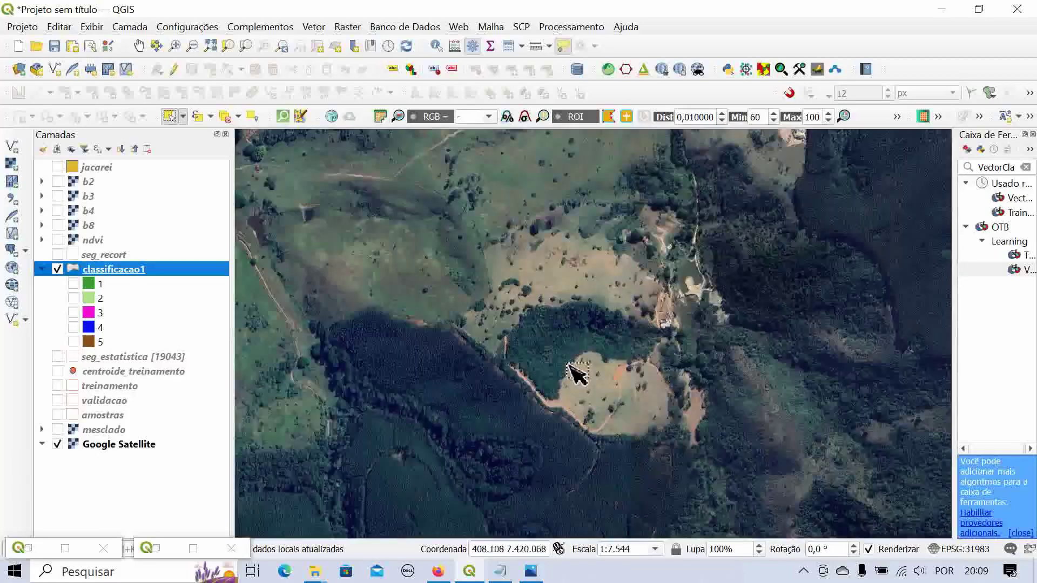
pyautogui.scroll(-3, 574, 366)
pyautogui.scroll(-1, 521, 283)
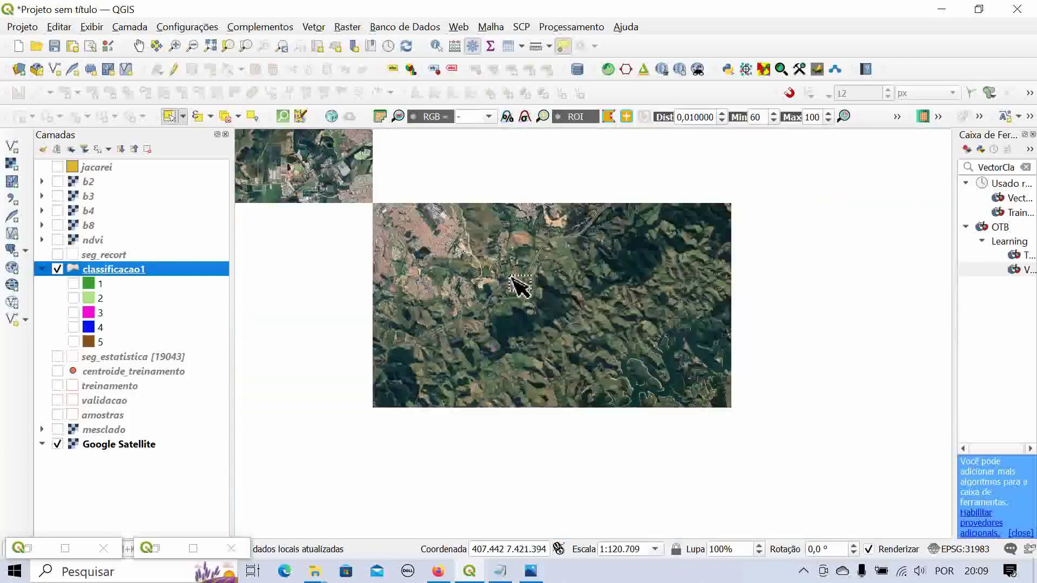
pyautogui.scroll(-1, 512, 270)
pyautogui.scroll(1, 470, 178)
pyautogui.scroll(1, 464, 173)
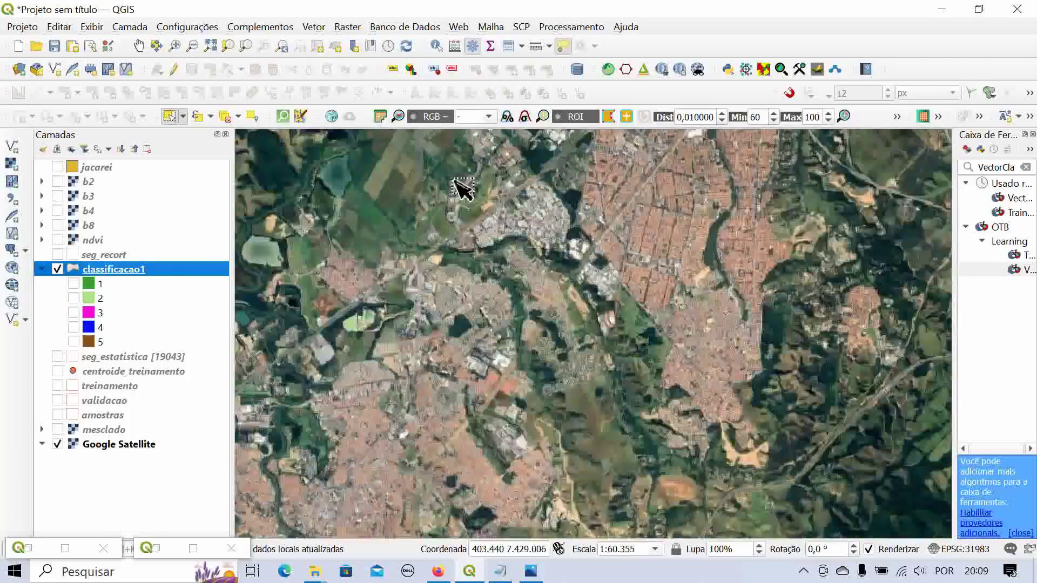
pyautogui.click(74, 342)
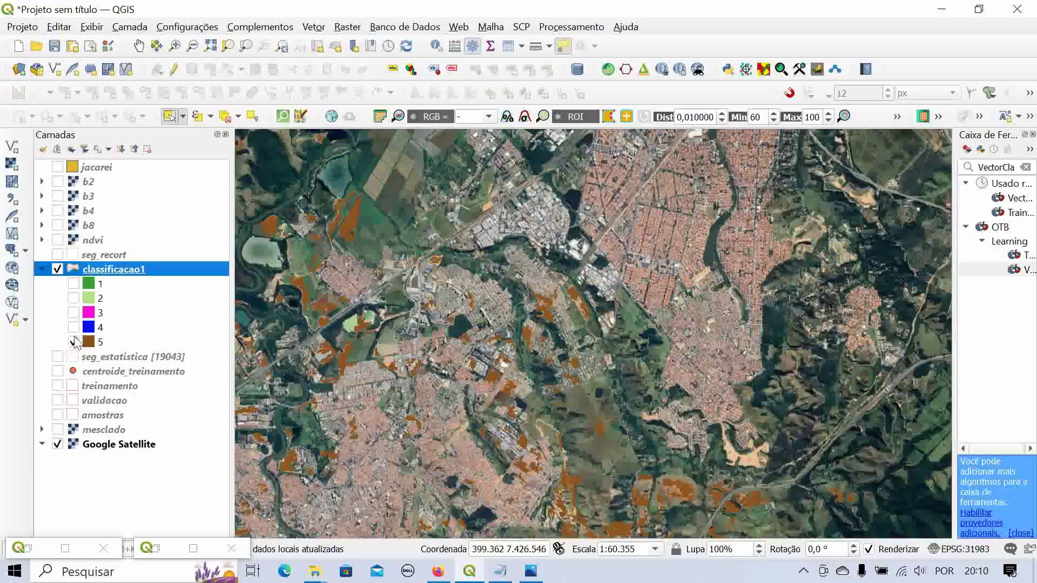
# - Show classes 4, 3, 2 and 1 together with class 5 over the urban area, then hide all five to compare with Google Satellite
pyautogui.click(74, 313)
pyautogui.click(74, 298)
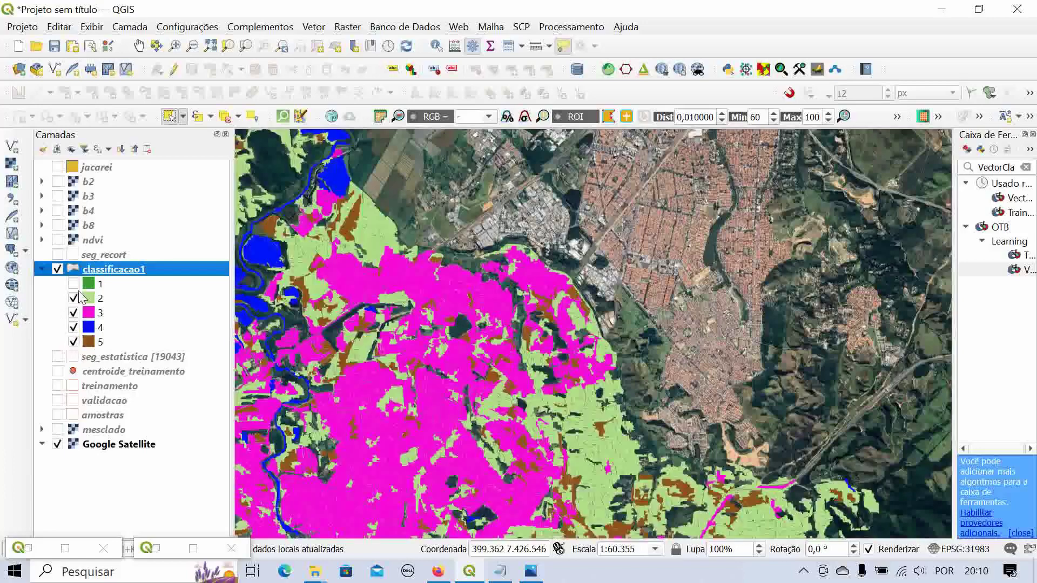
pyautogui.click(74, 342)
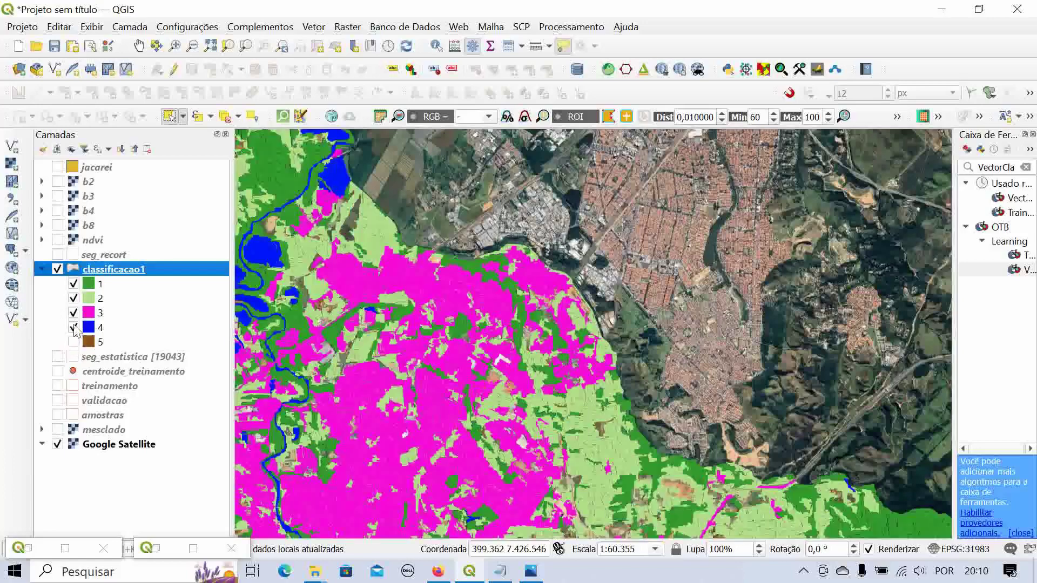
pyautogui.click(74, 327)
pyautogui.click(74, 298)
pyautogui.click(74, 283)
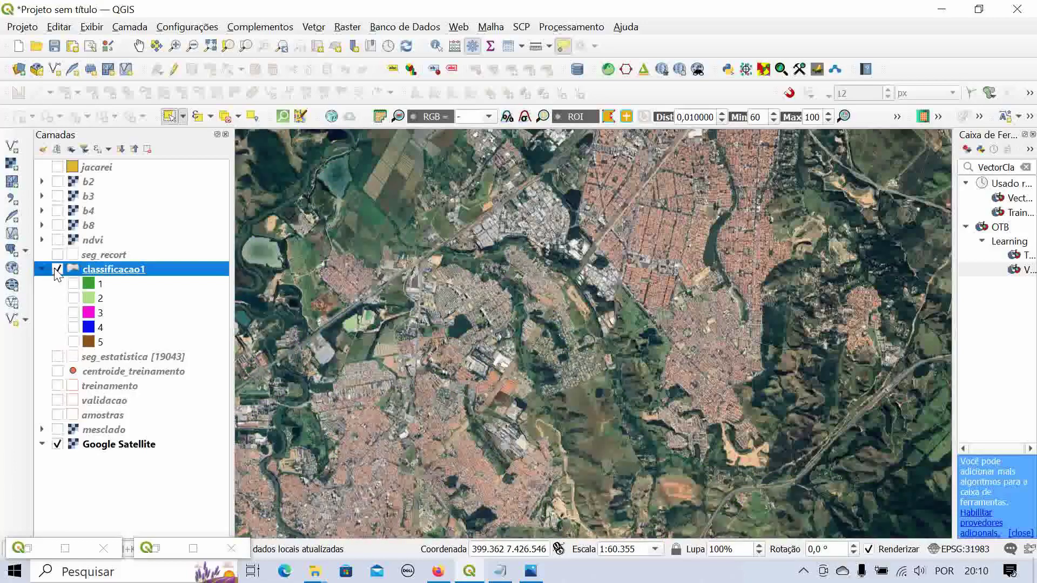
# - Show all five classes of classificacao1 over the wider urban area and its surroundings
pyautogui.scroll(-1, 471, 354)
pyautogui.scroll(-1, 486, 347)
pyautogui.scroll(1, 470, 324)
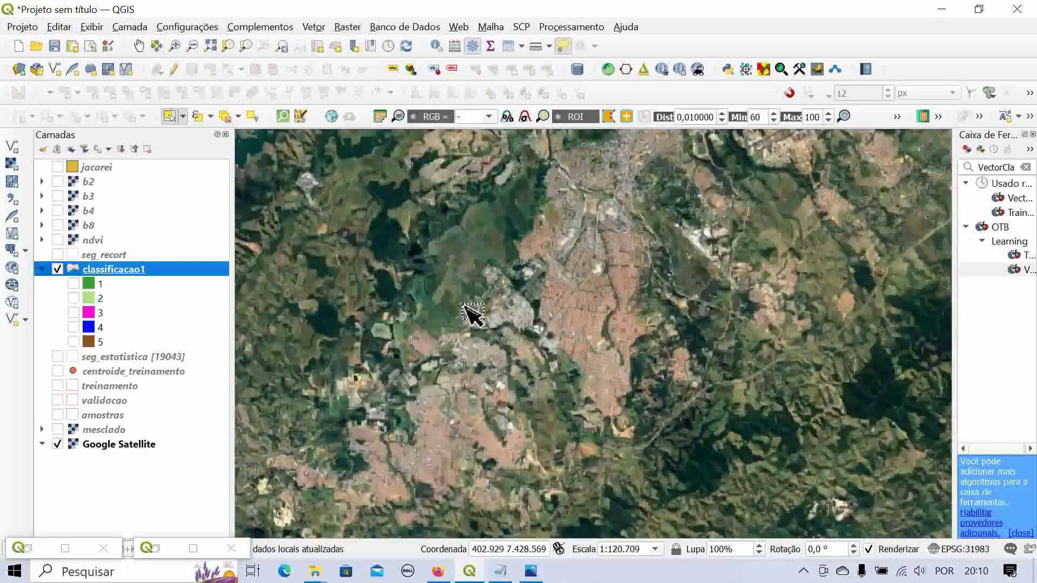
pyautogui.click(74, 342)
pyautogui.click(74, 327)
pyautogui.click(74, 313)
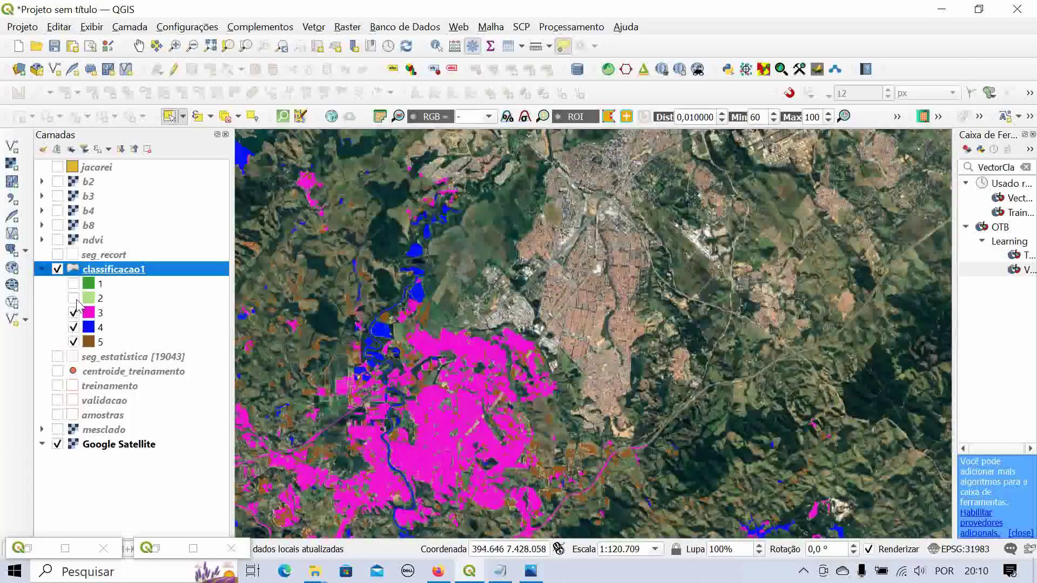
pyautogui.click(76, 284)
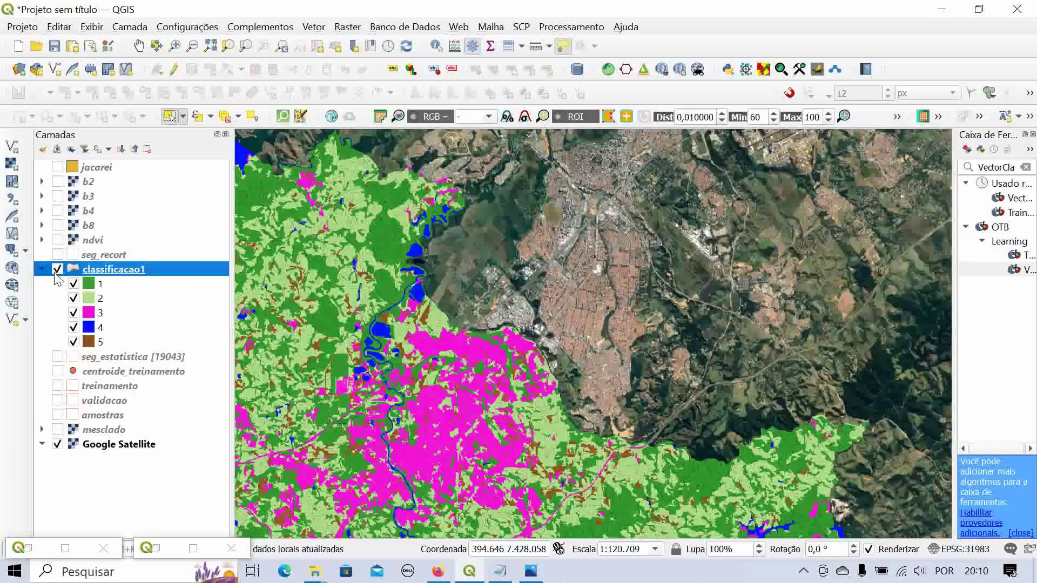
# - Hide all five classes of classificacao1 to compare the full classification with the Google Satellite imagery
pyautogui.click(74, 327)
pyautogui.click(74, 313)
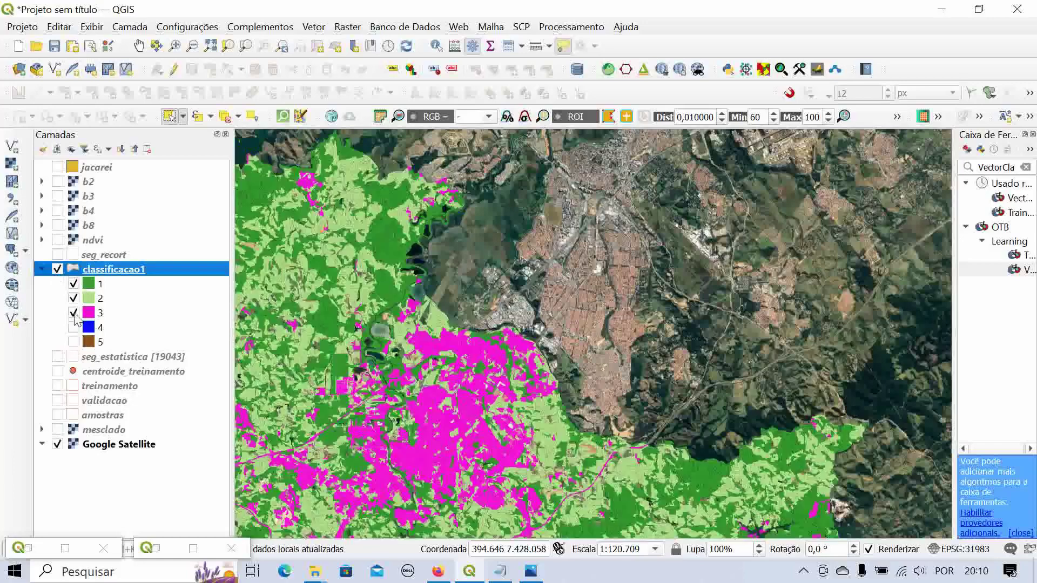
pyautogui.click(74, 284)
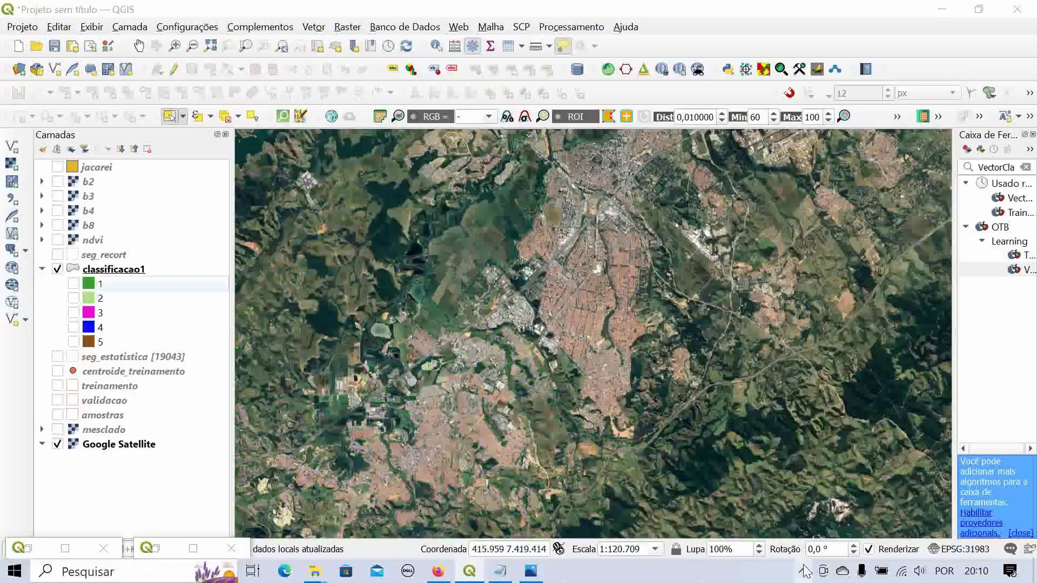